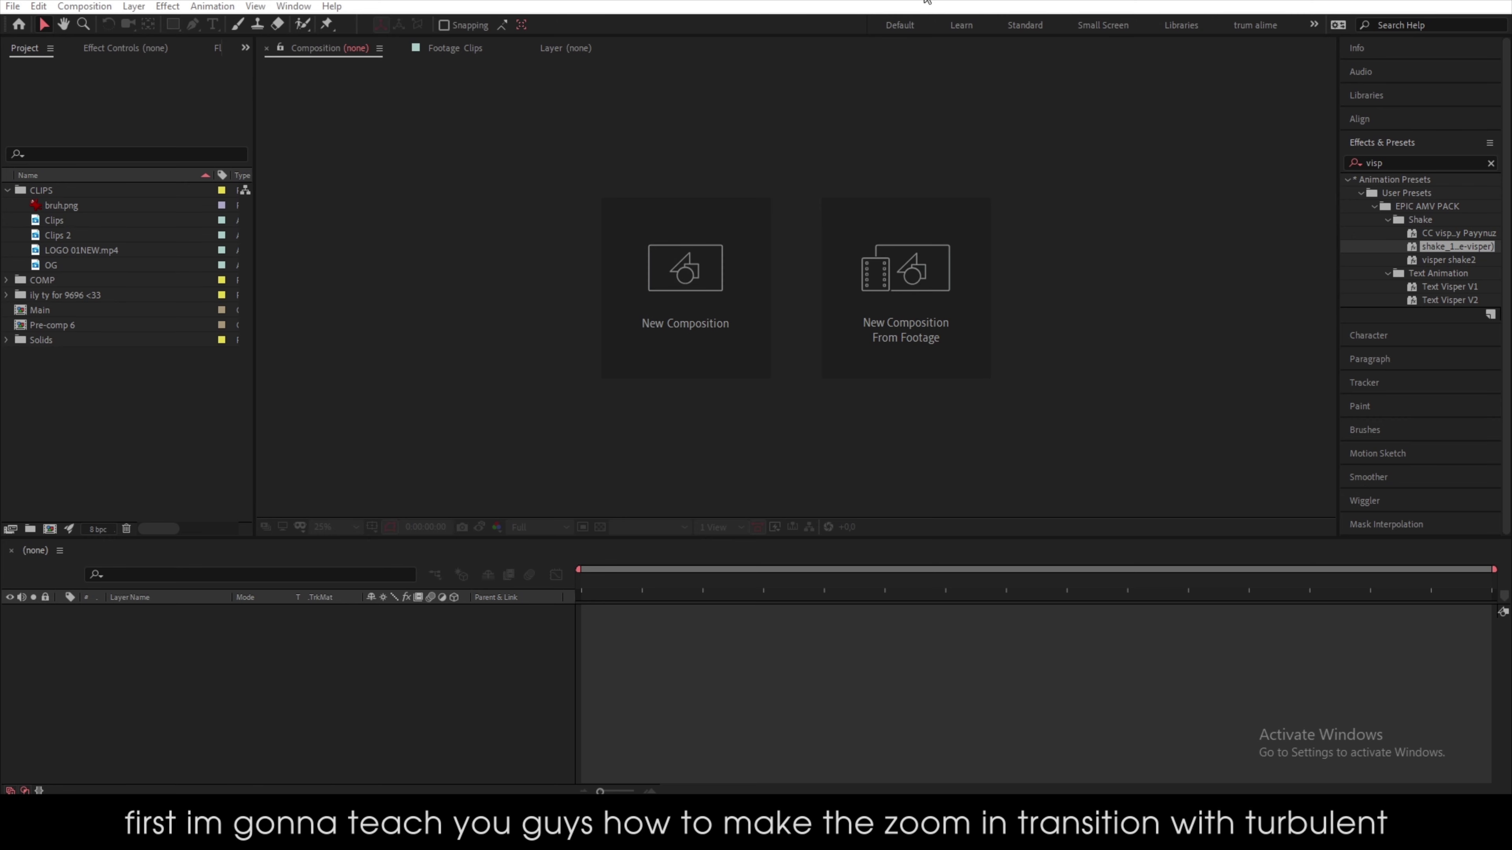
# - Set up a new composition named TUT at 1500 × 1080 px, 30 fps, with a duration of 0:00:01:01
pyautogui.click(744, 313)
pyautogui.write('TUT')
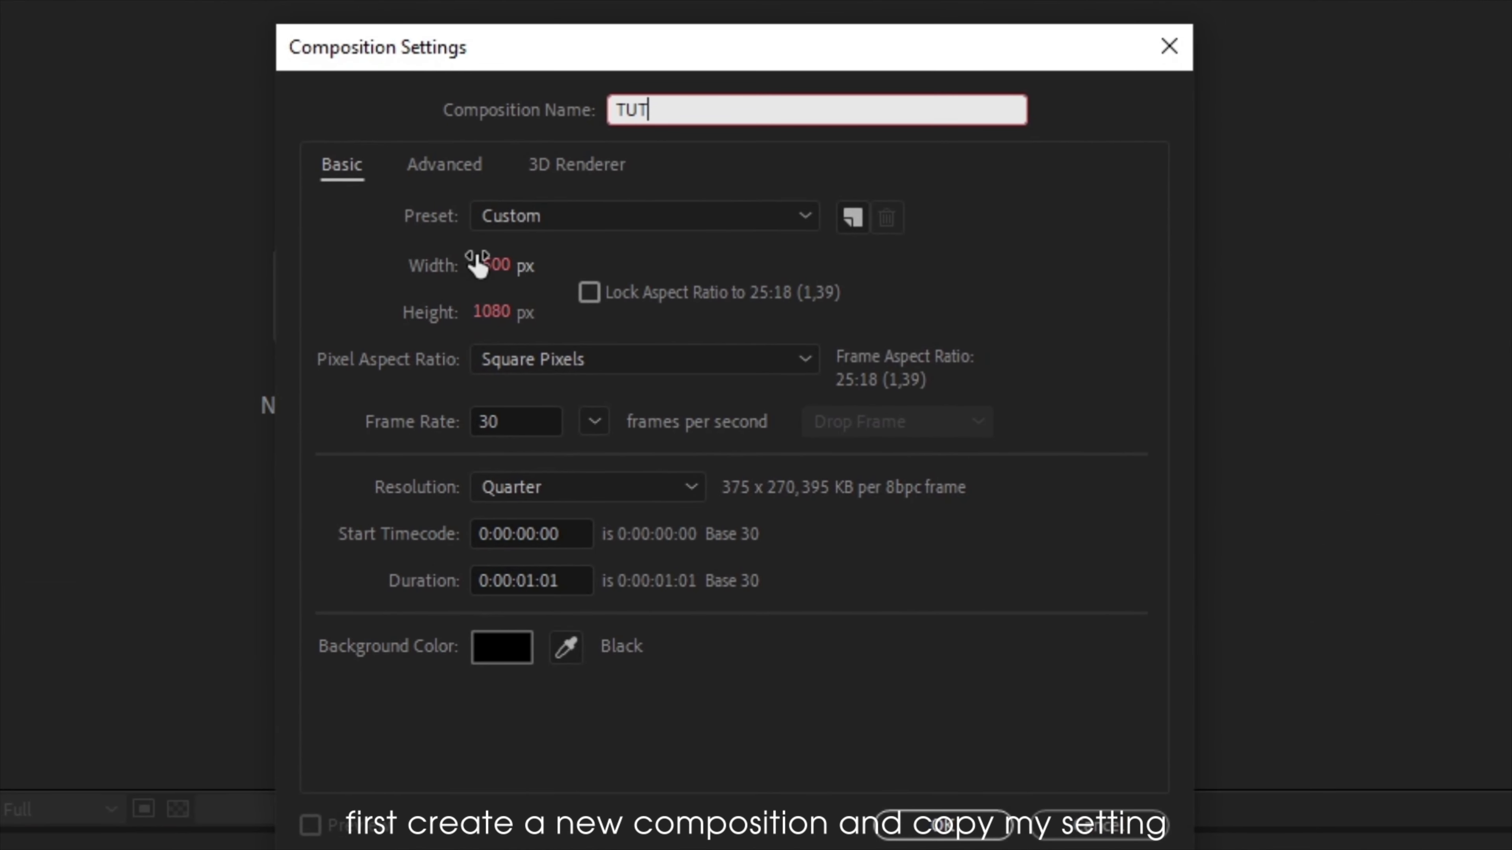
pyautogui.click(476, 265)
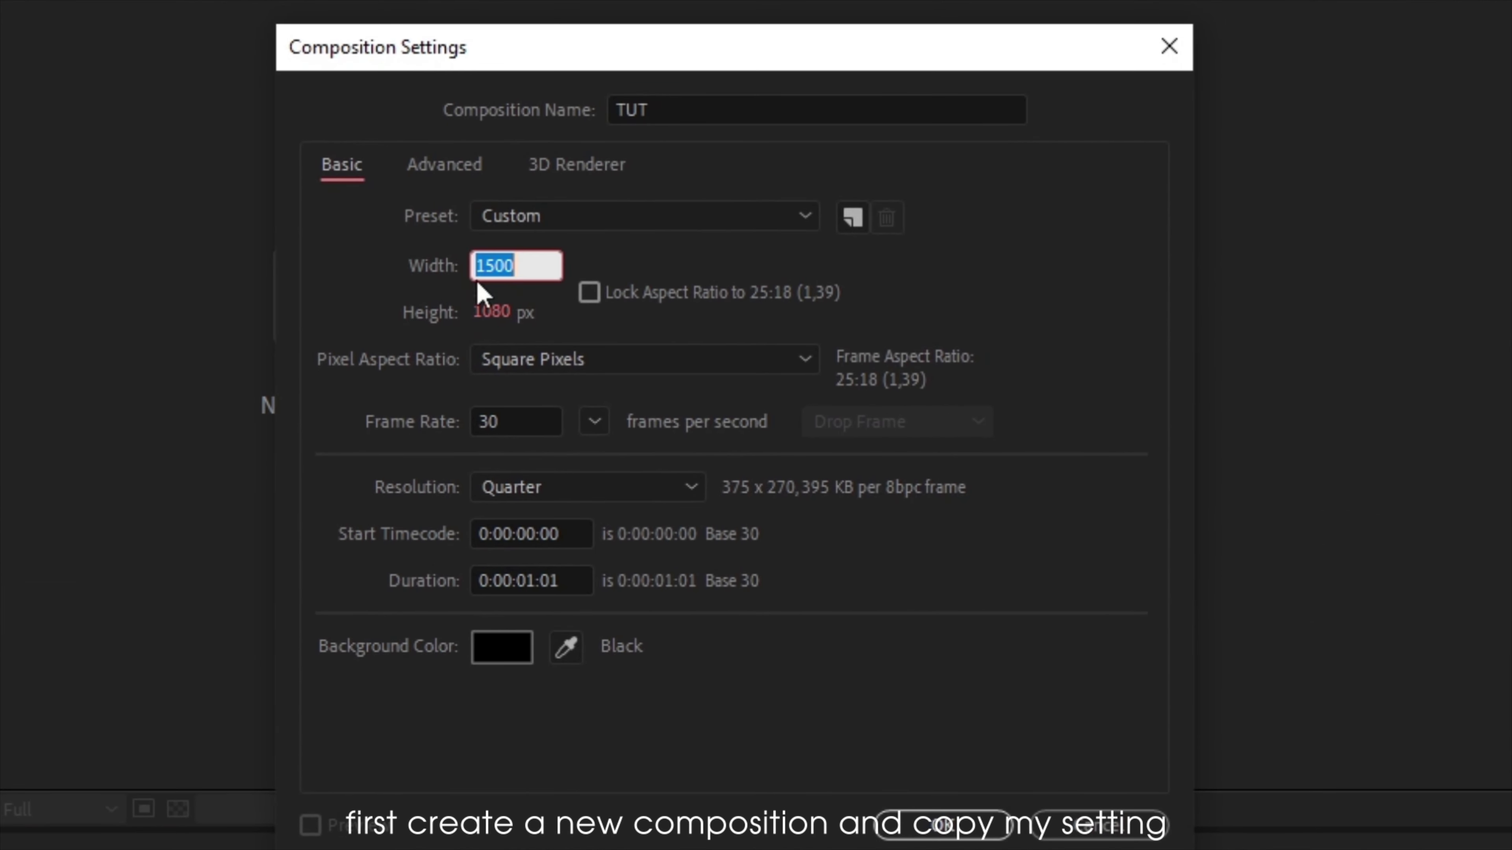
pyautogui.click(491, 314)
pyautogui.click(491, 313)
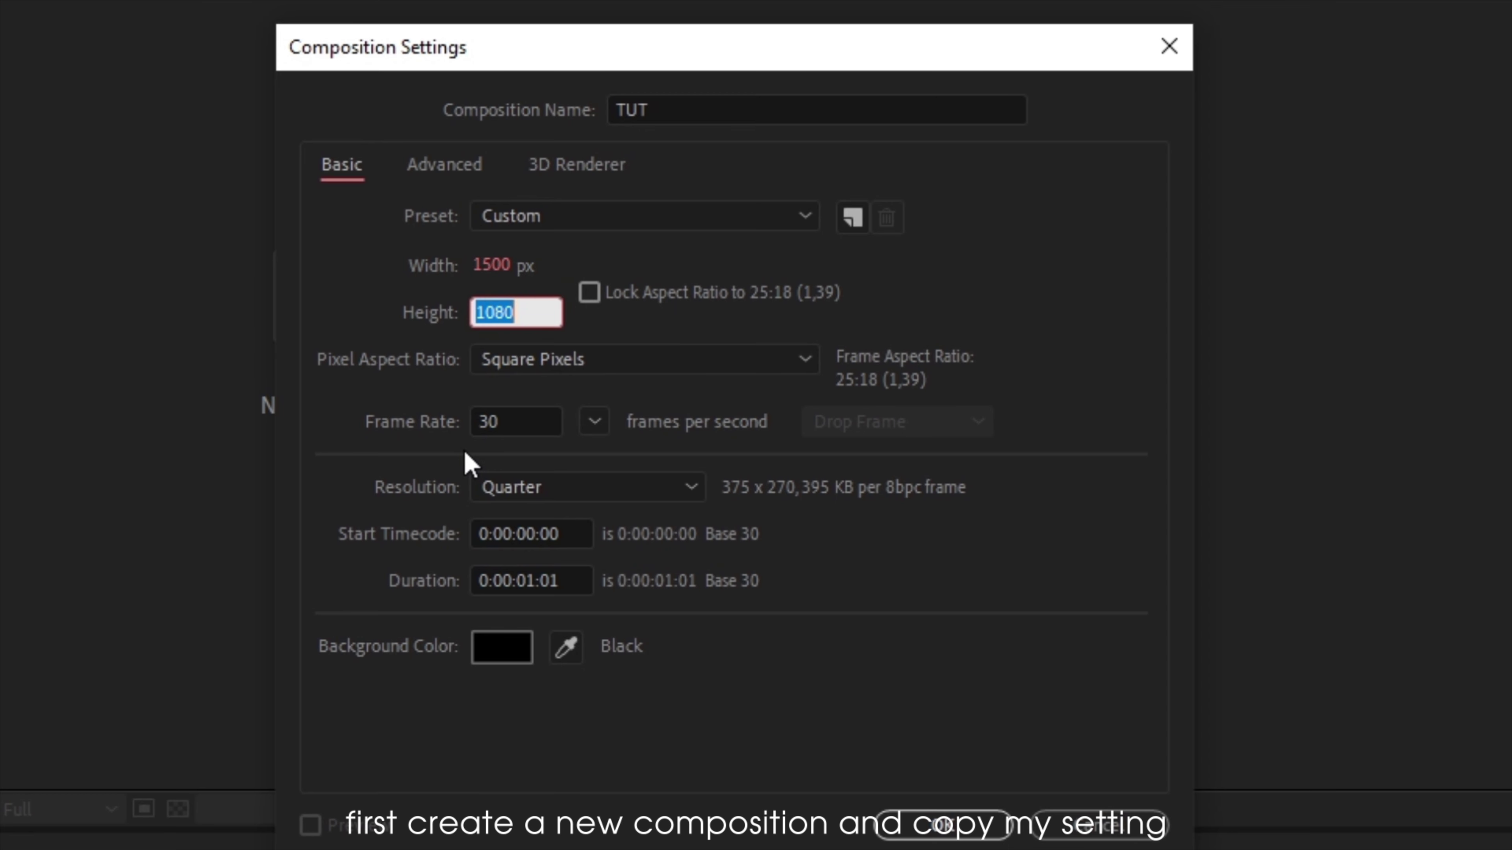
pyautogui.click(529, 417)
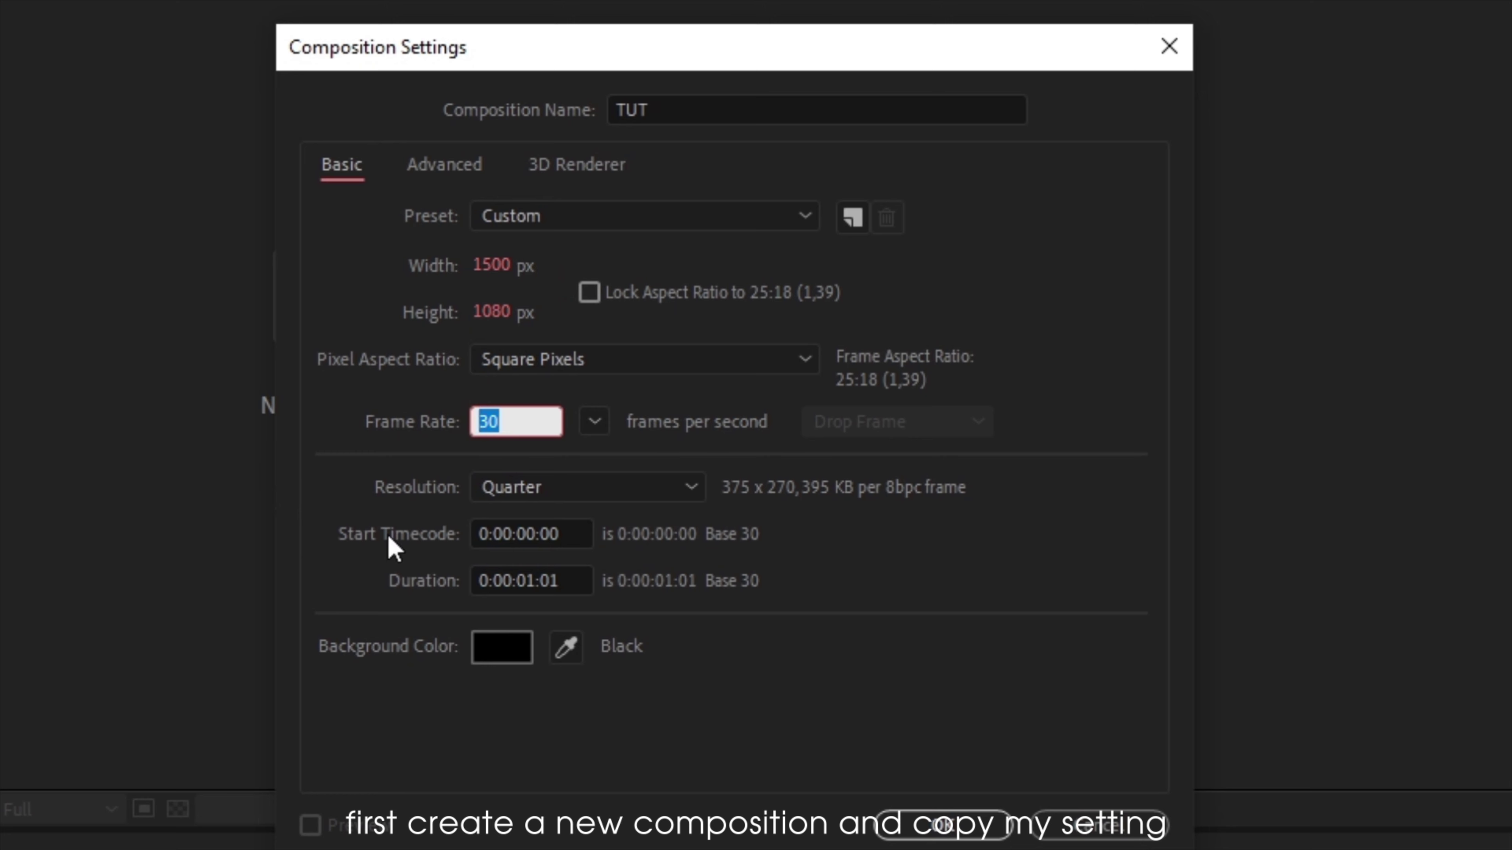
pyautogui.click(503, 581)
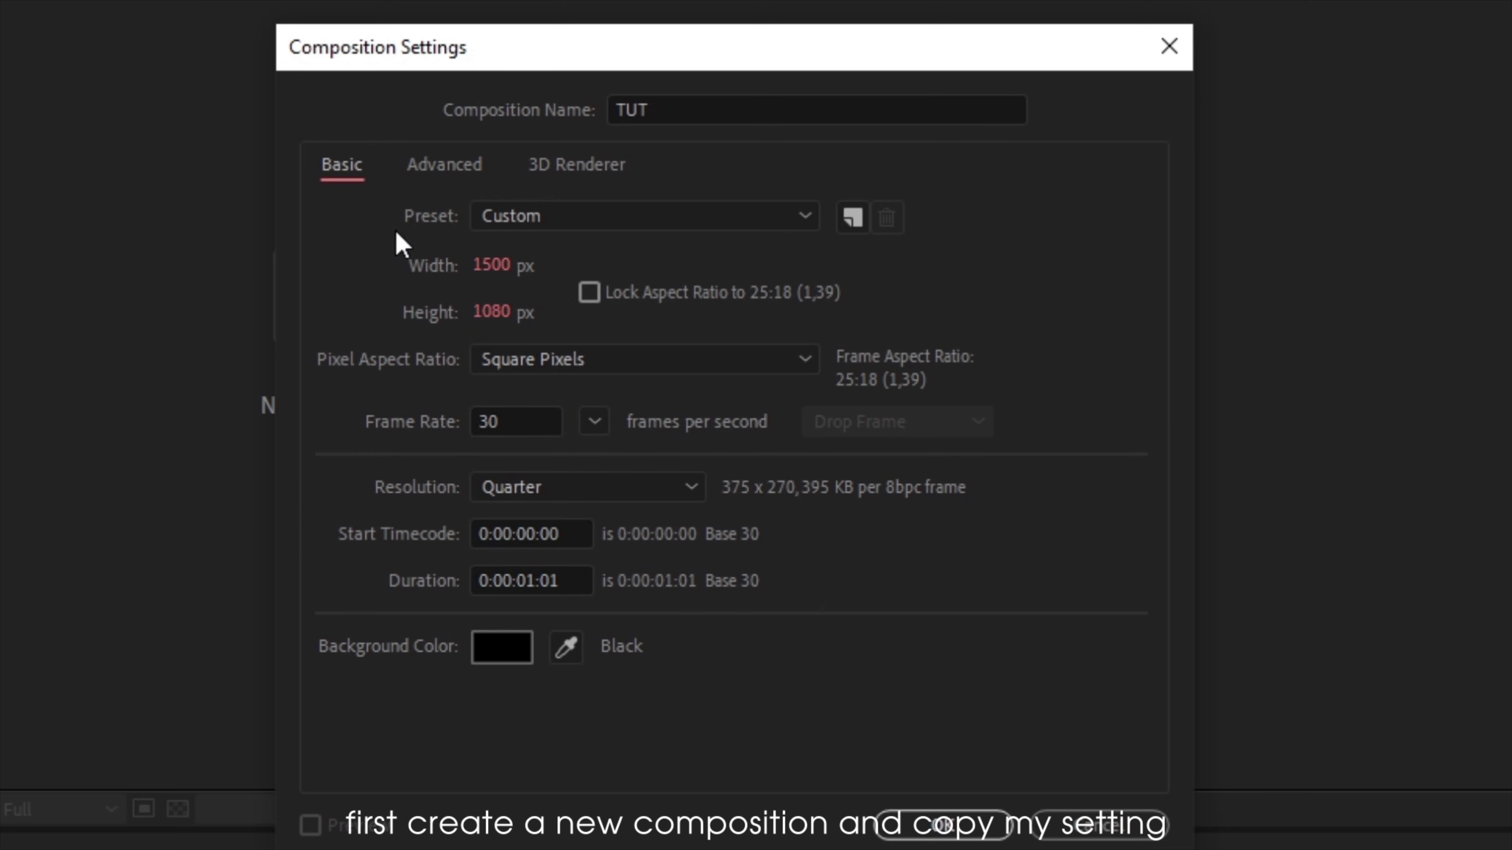
# - Keep the motion blur shutter angle at 275° and create the TUT composition
pyautogui.click(432, 162)
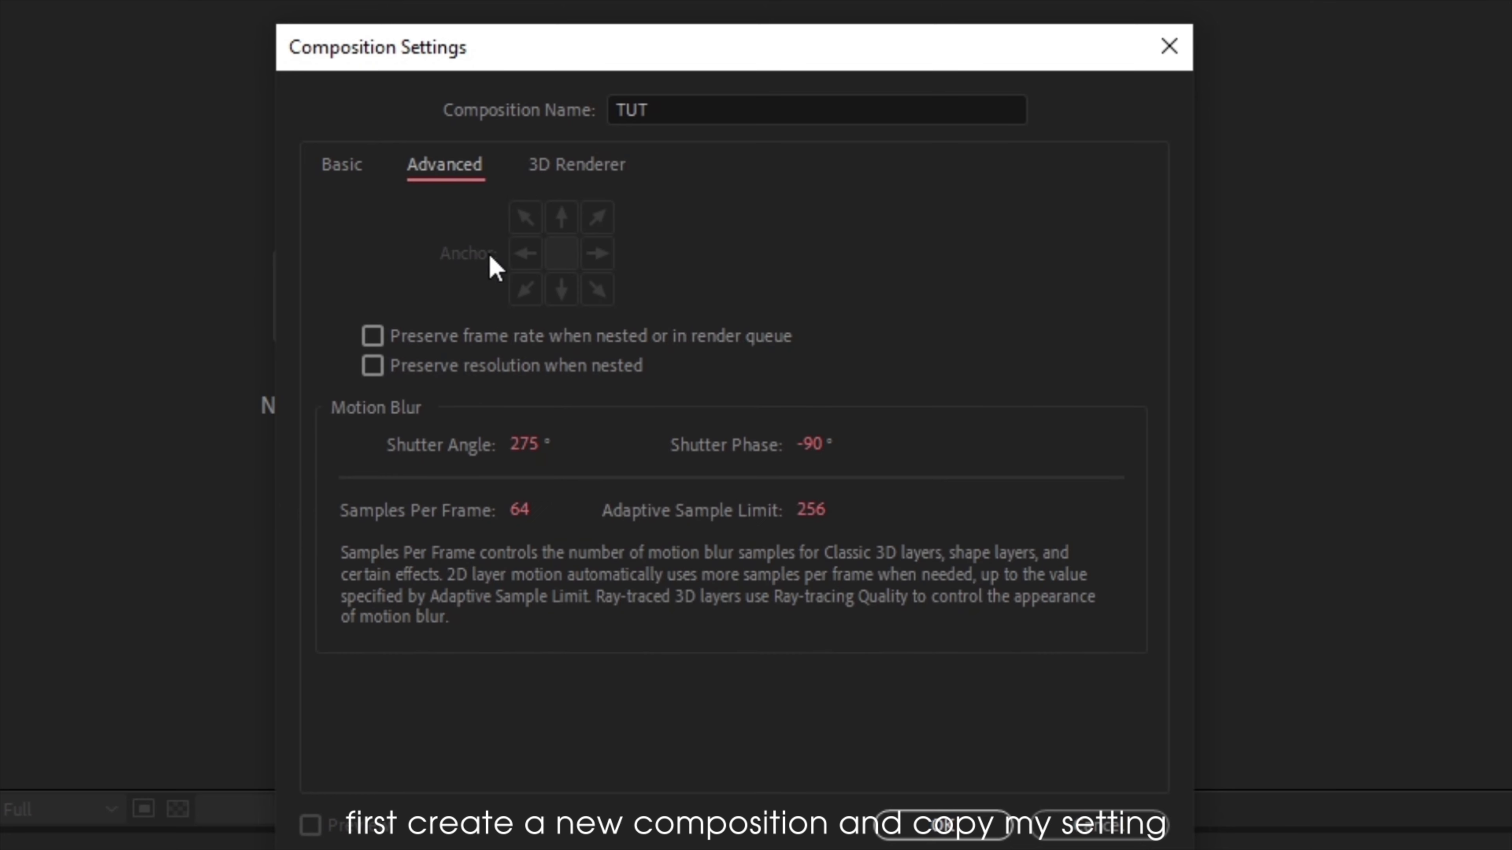
pyautogui.click(524, 444)
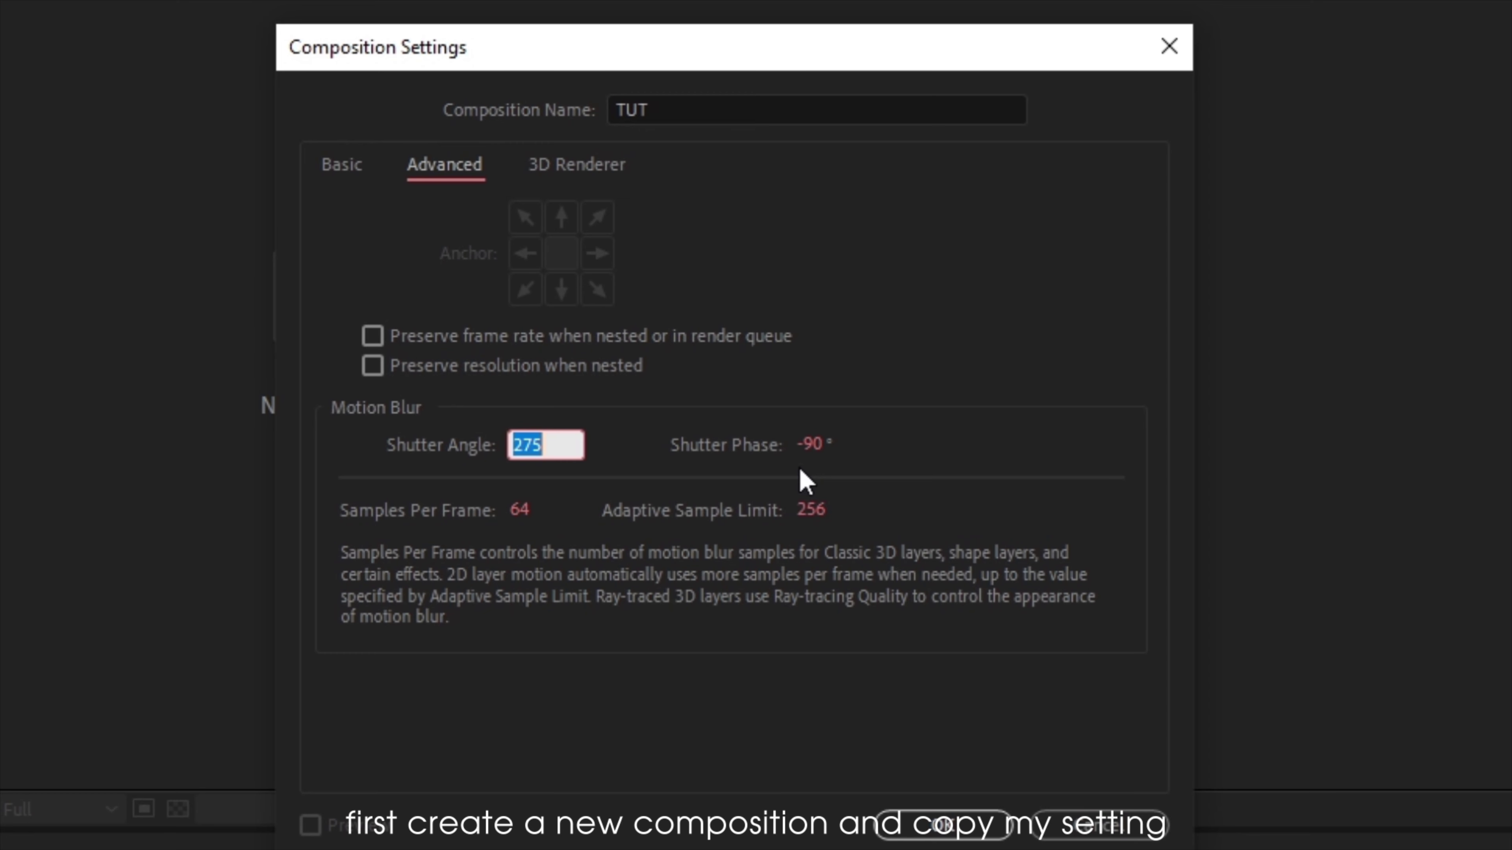
pyautogui.click(922, 385)
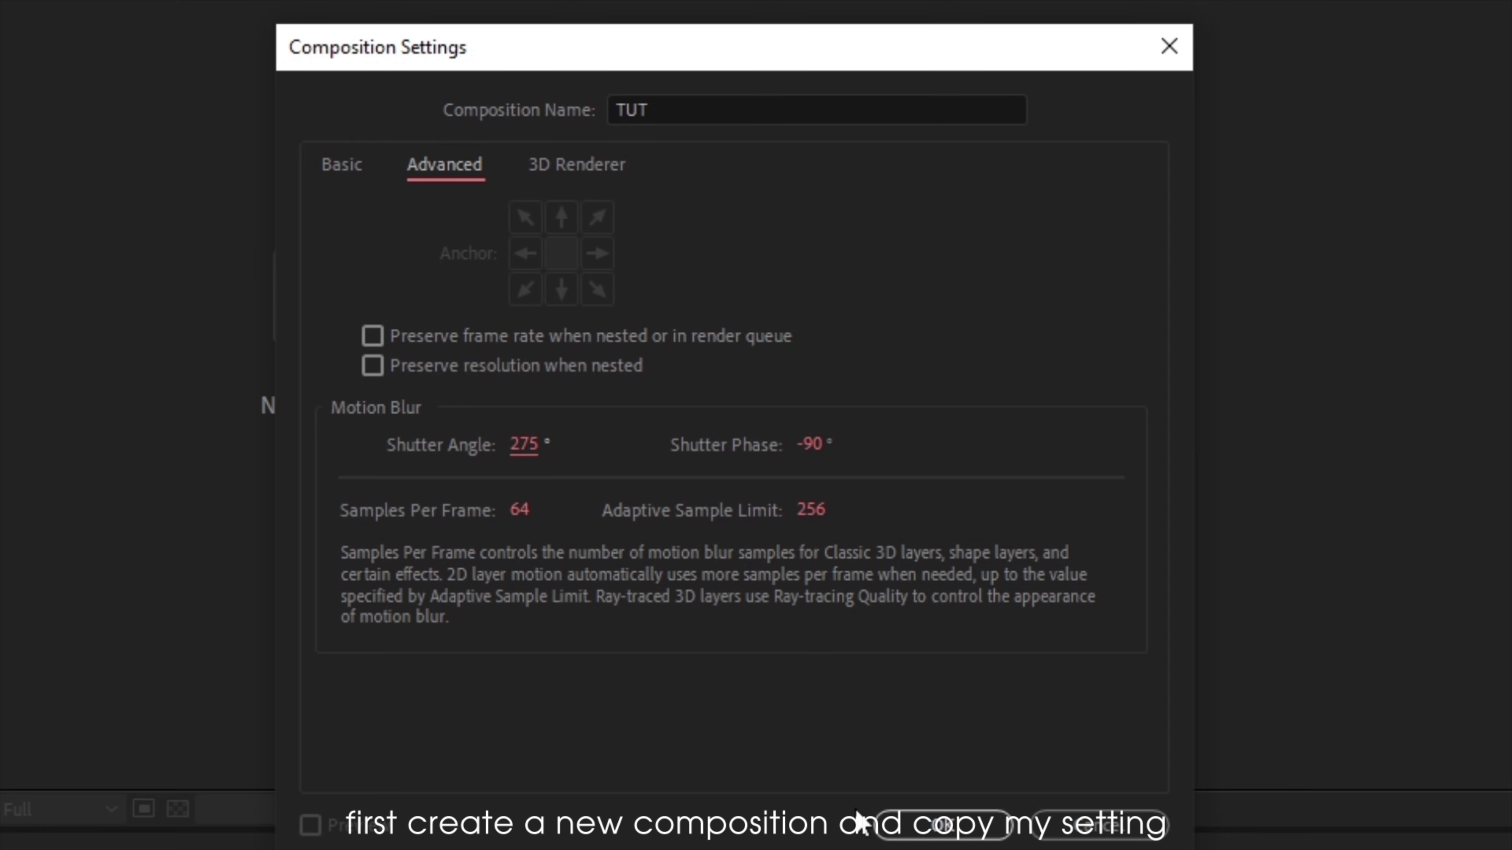
pyautogui.click(341, 165)
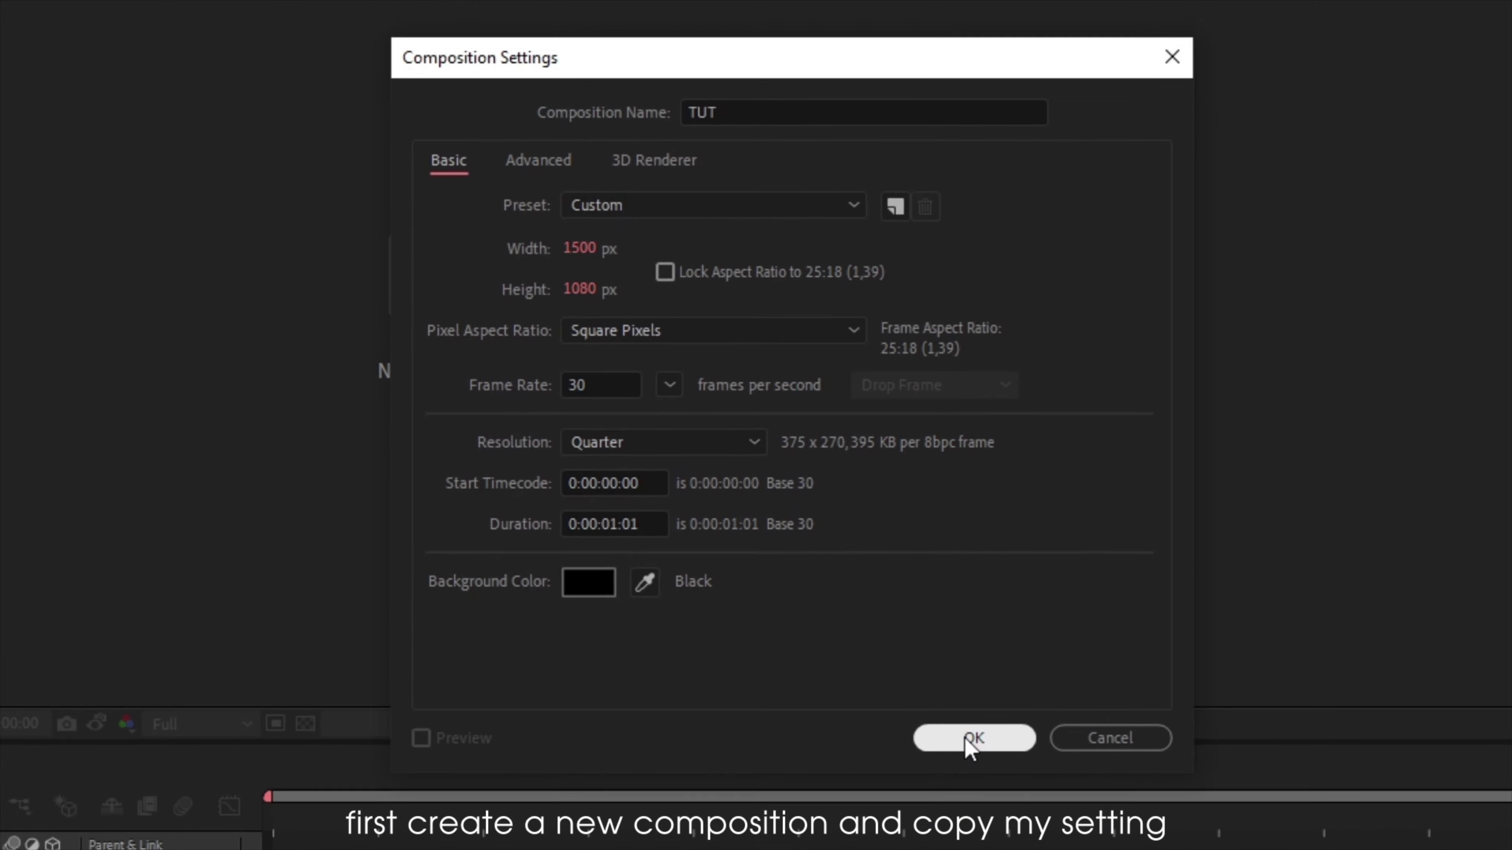
pyautogui.click(970, 742)
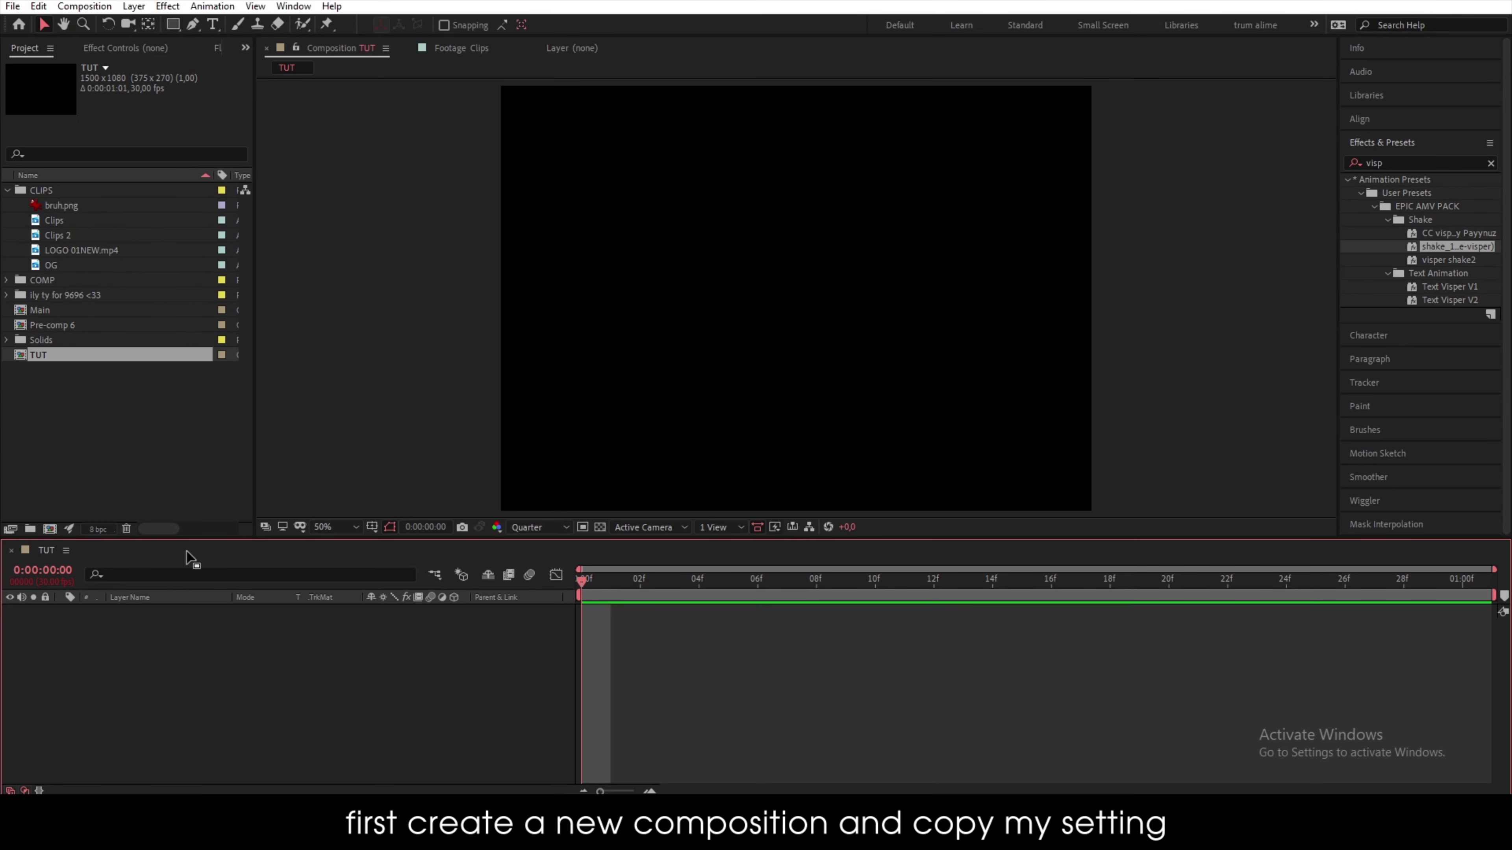
# - Open the Clips footage and set its in point at 0:23:23:06, in the shot of the white-haired character
pyautogui.doubleClick(61, 222)
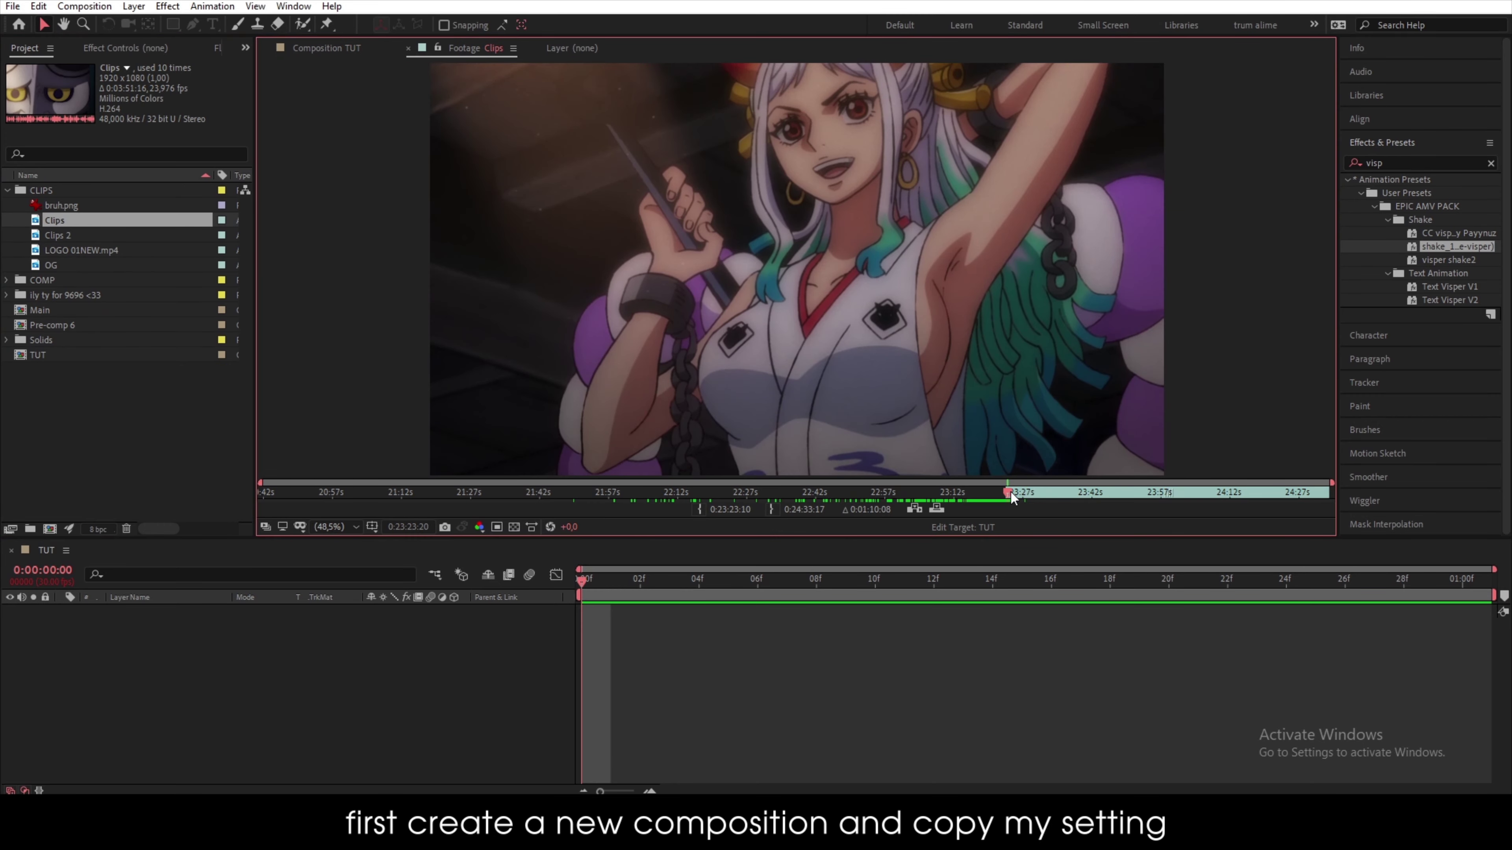
pyautogui.moveTo(1011, 495); pyautogui.dragTo(601, 493)
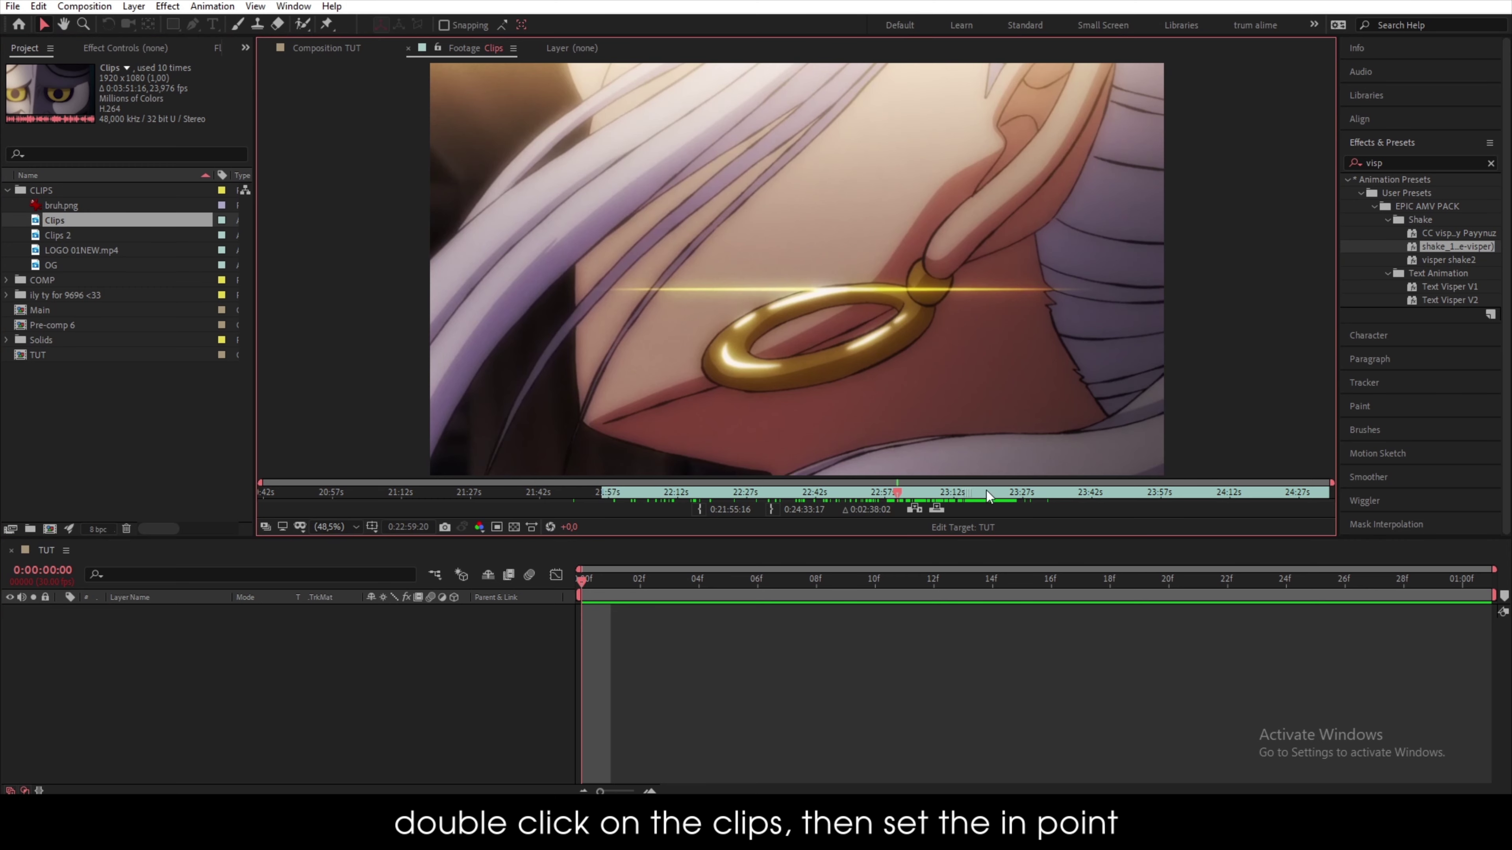
pyautogui.click(955, 494)
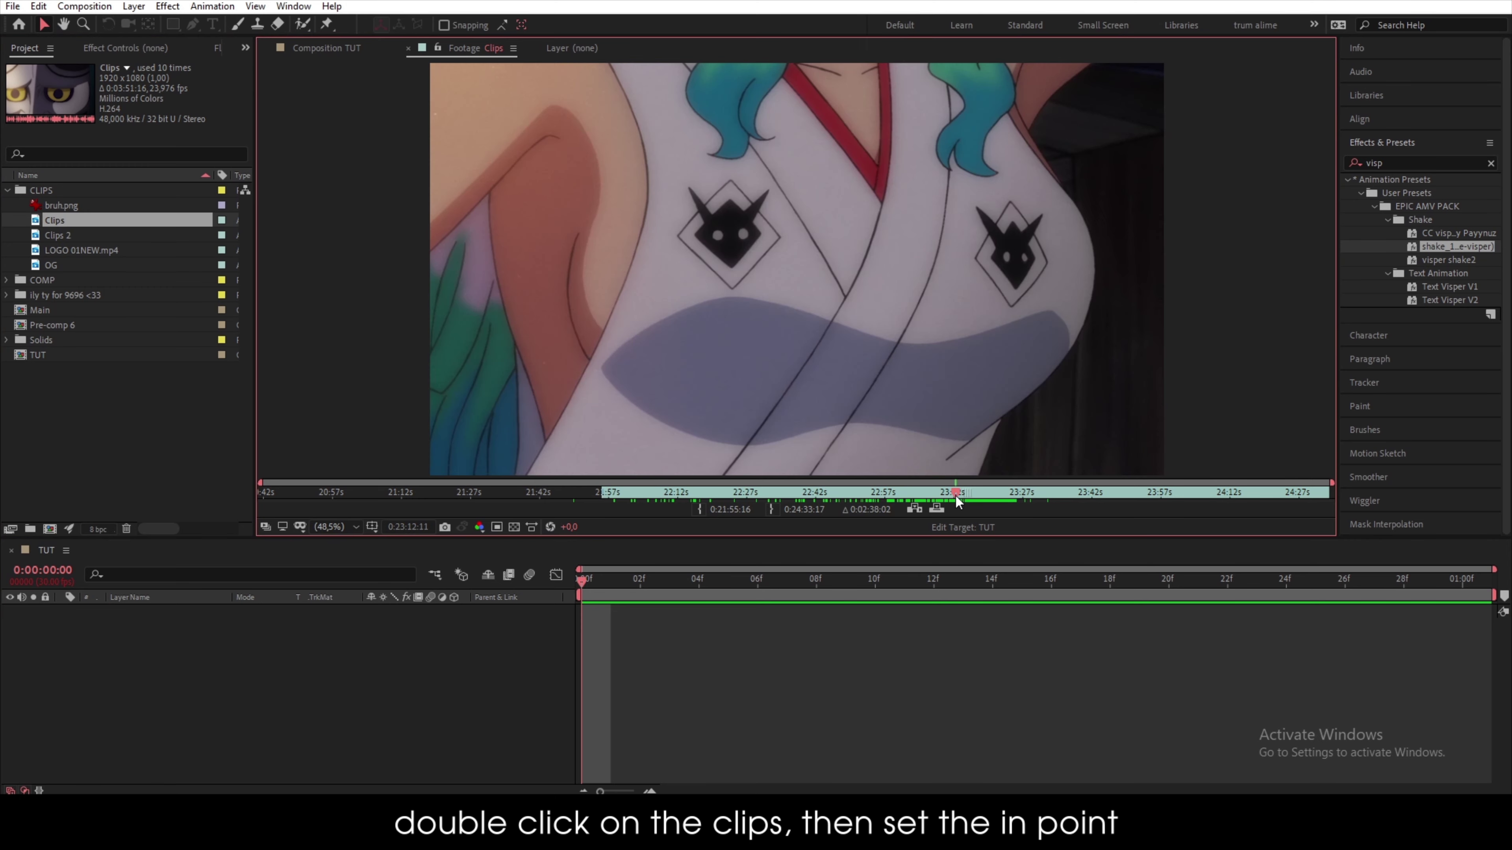
pyautogui.moveTo(977, 496); pyautogui.dragTo(1008, 495)
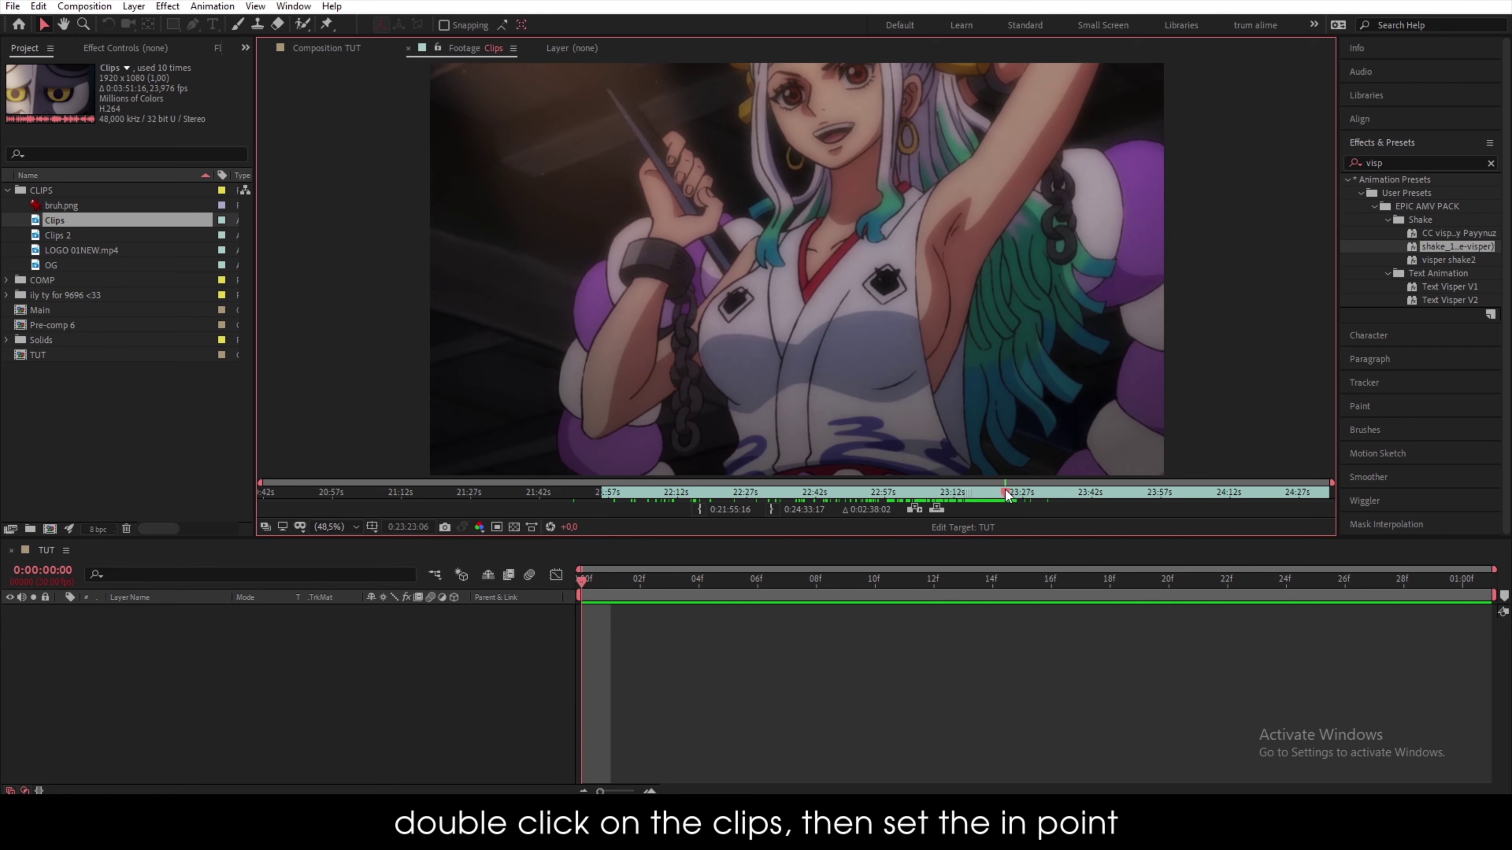
pyautogui.click(700, 510)
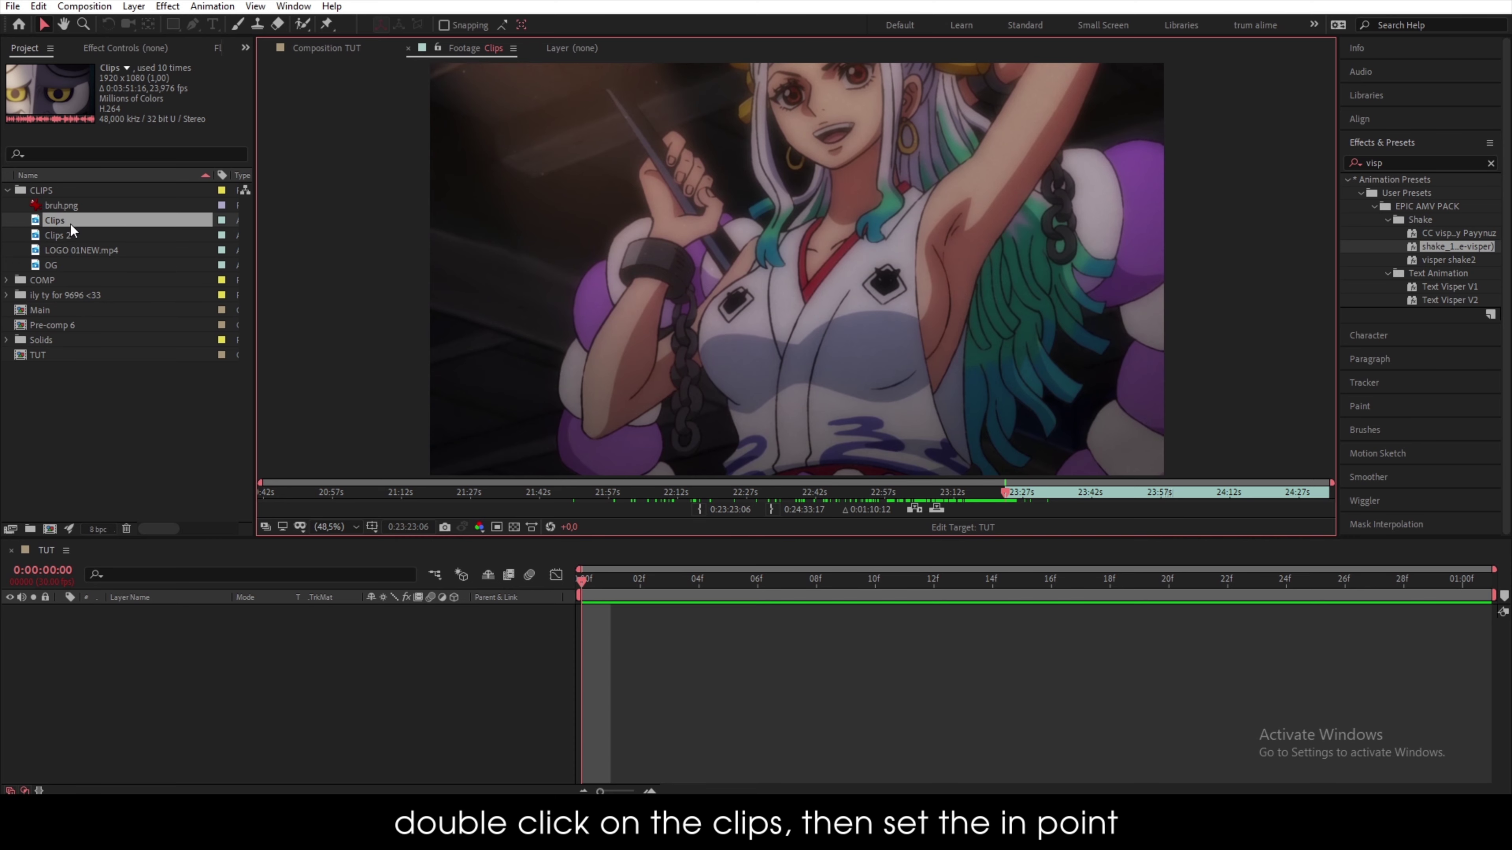
# - Add the trimmed Clips footage to the TUT composition as a layer and scrub through it to check the shot
pyautogui.moveTo(71, 223); pyautogui.dragTo(262, 669)
pyautogui.moveTo(598, 581); pyautogui.dragTo(845, 583)
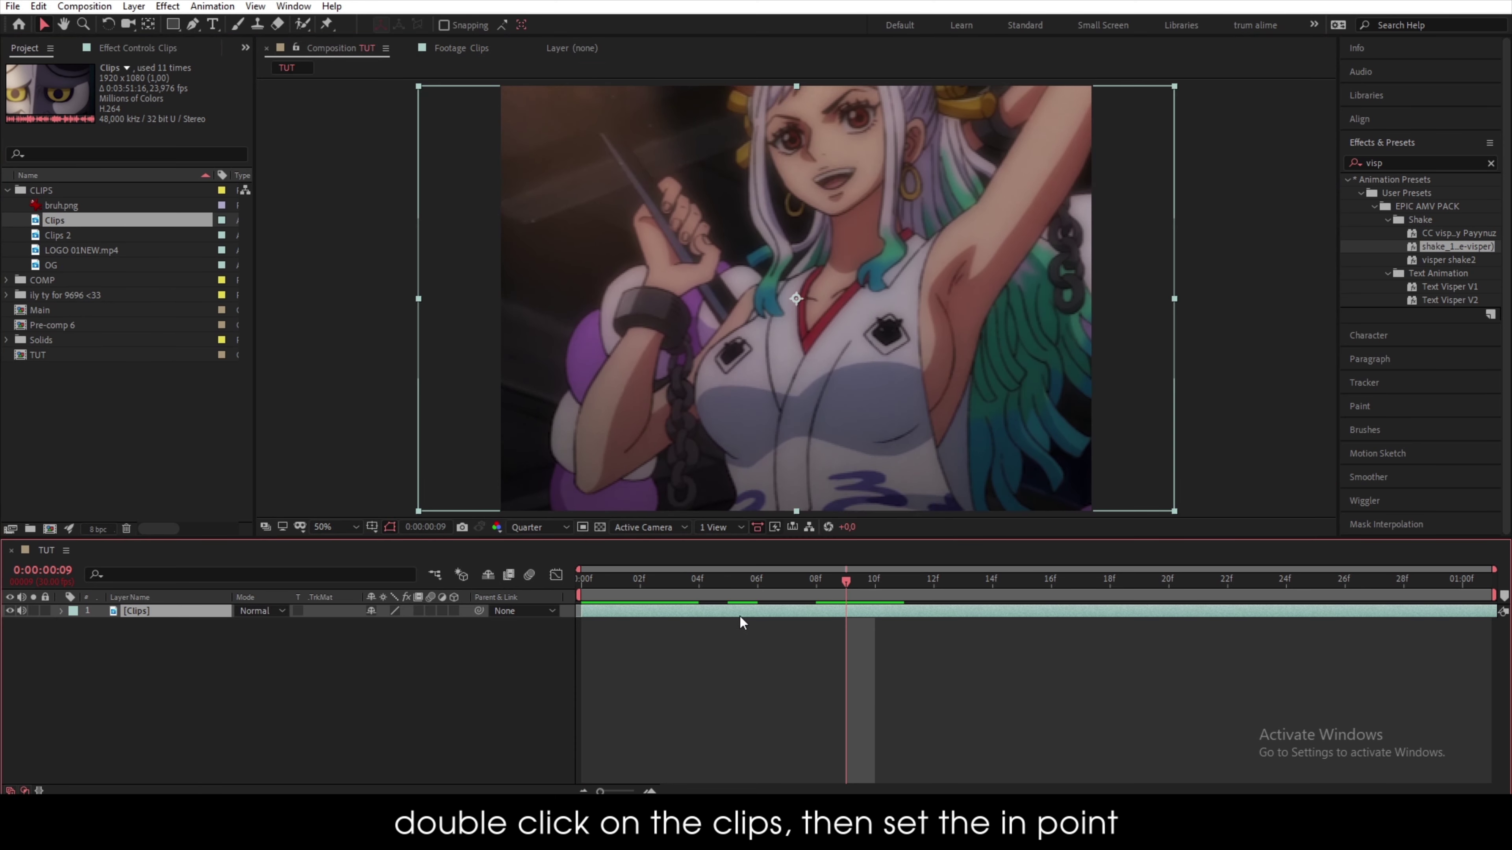
pyautogui.click(596, 583)
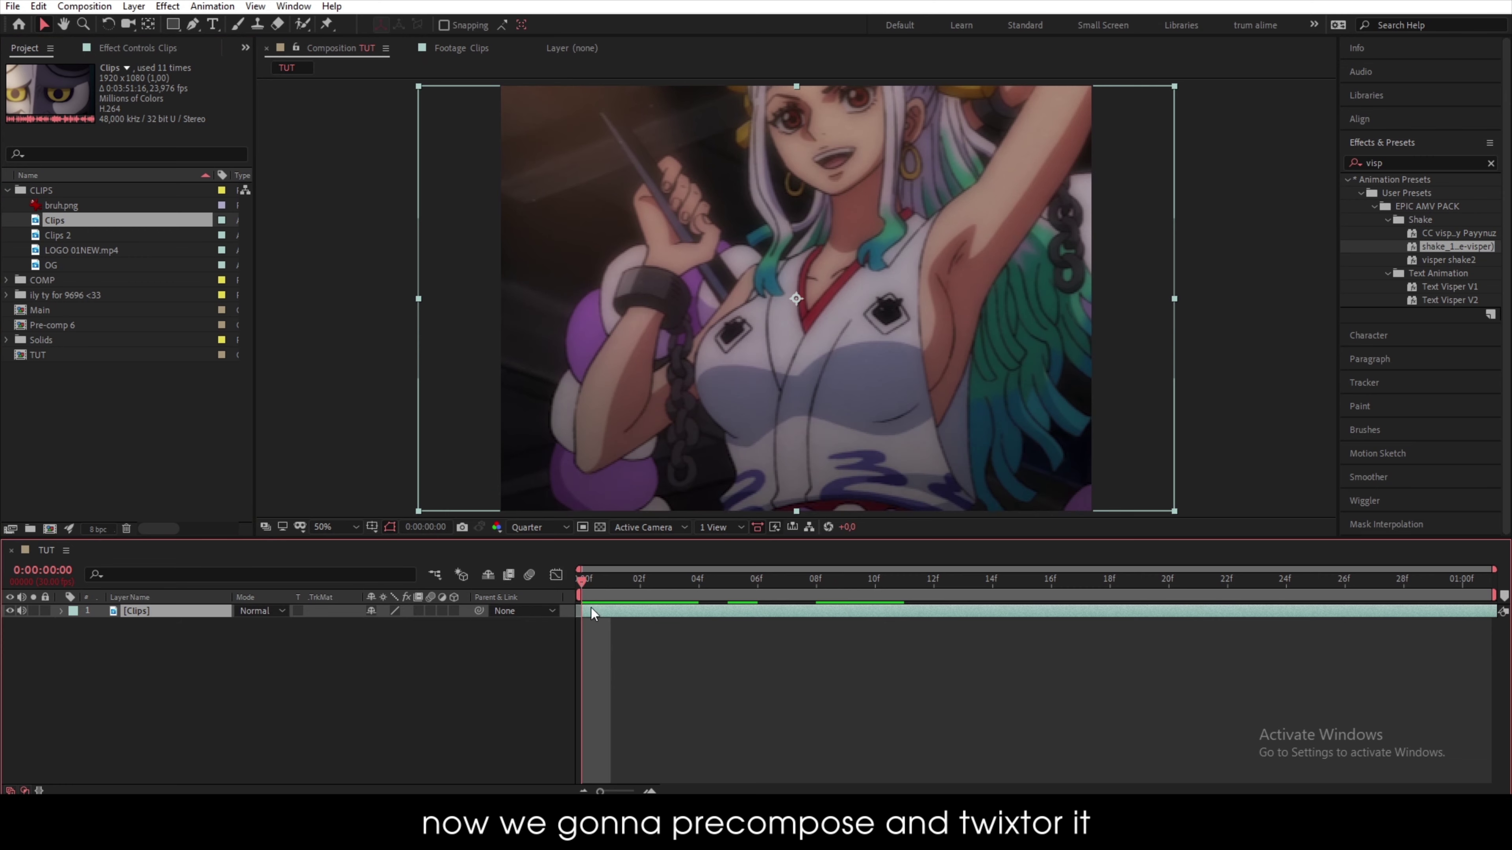
pyautogui.moveTo(623, 591); pyautogui.dragTo(1470, 621)
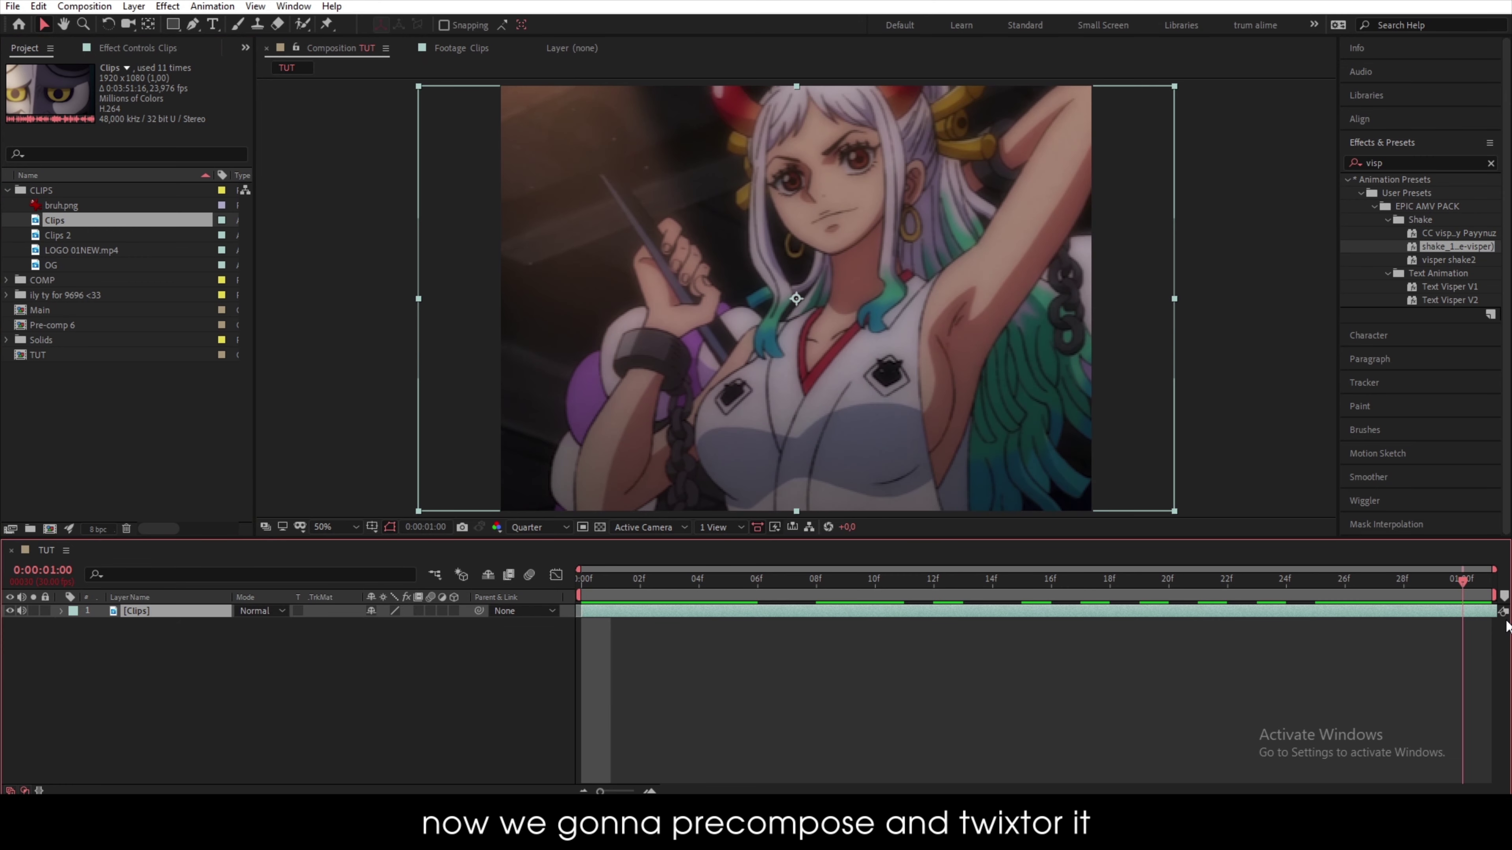
# - Pre-compose the Clips layer, moving all attributes into the new composition and adjusting its duration to the layer's time span
pyautogui.rightClick(1420, 614)
pyautogui.click(1407, 539)
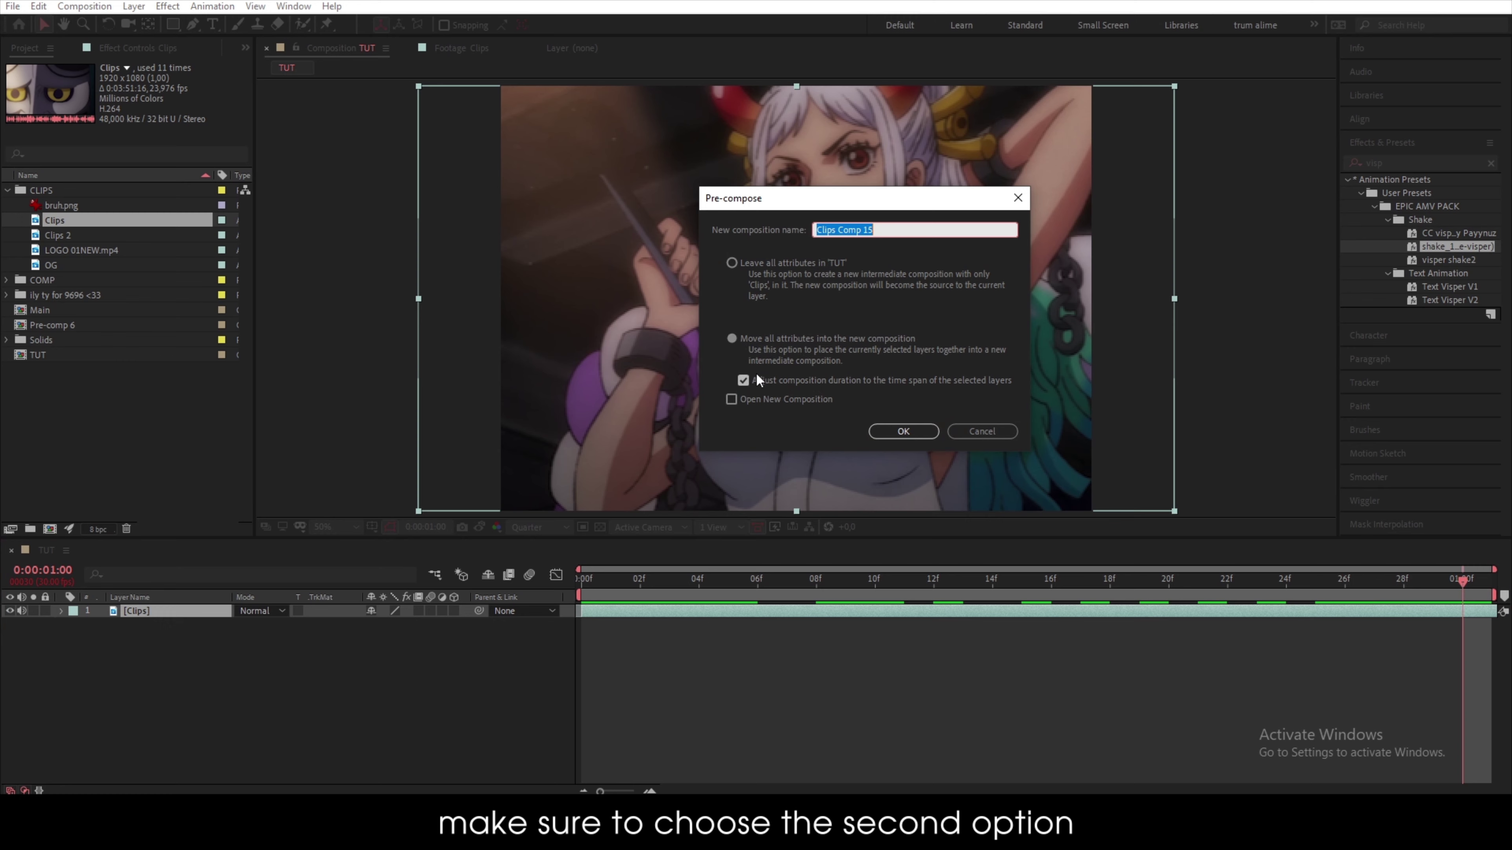
pyautogui.click(903, 431)
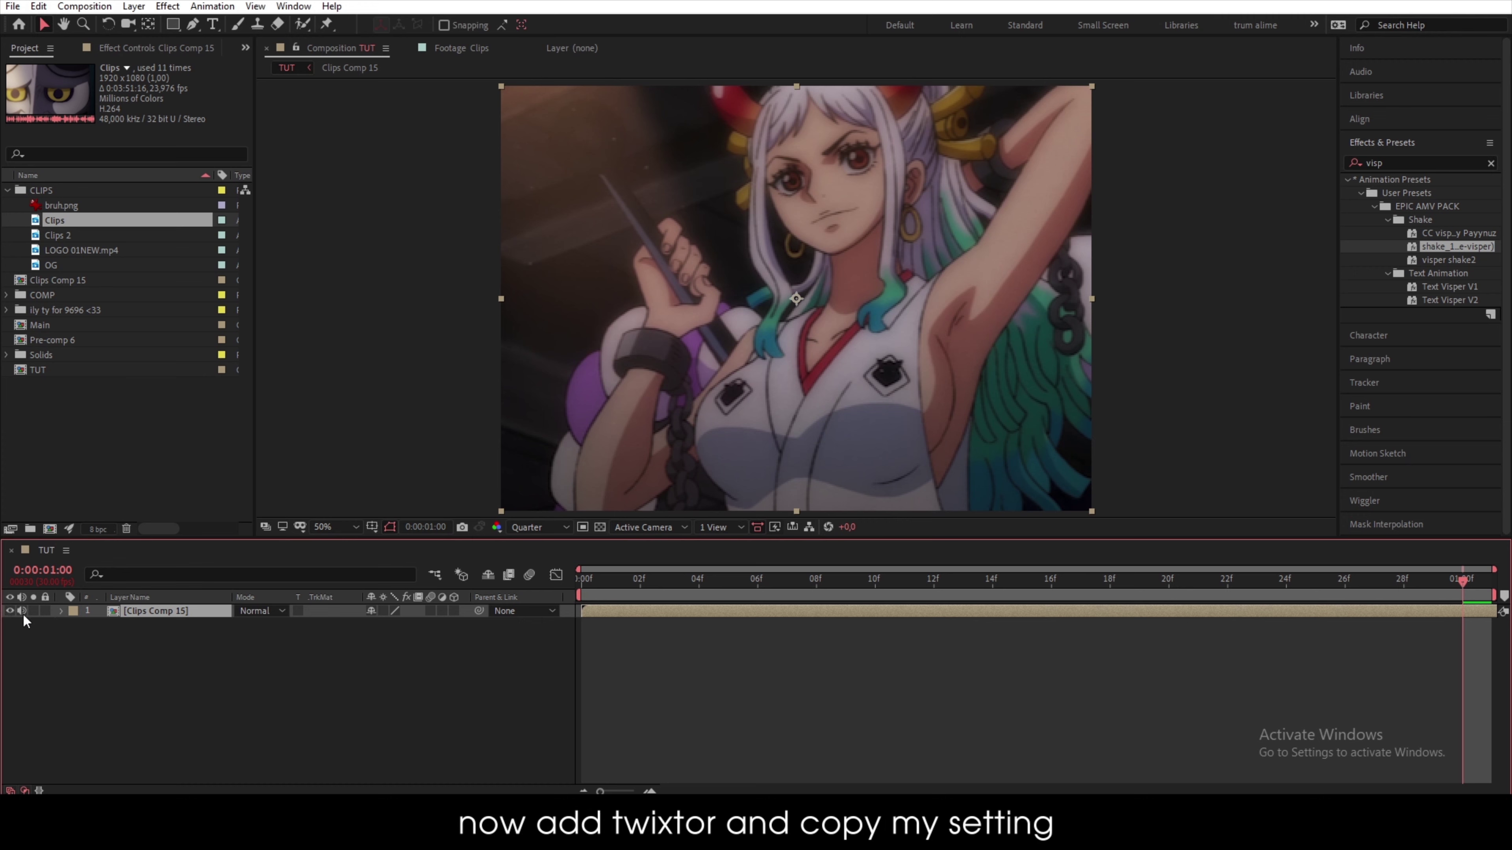
# - Find the Twixtor Pro effect and apply it to the pre-composed clip layer
pyautogui.click(1380, 161)
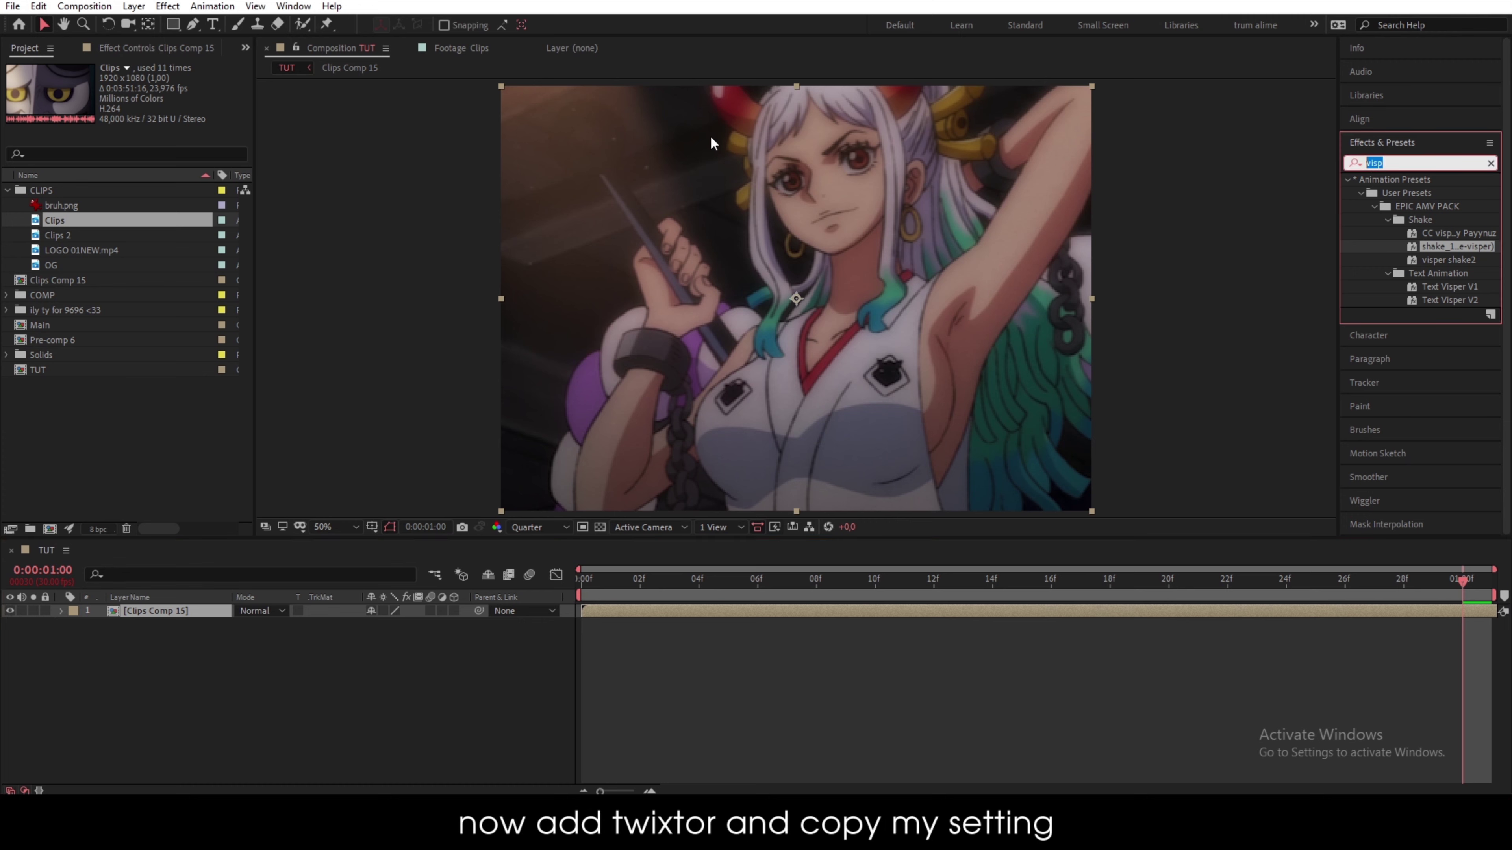
pyautogui.write('twix')
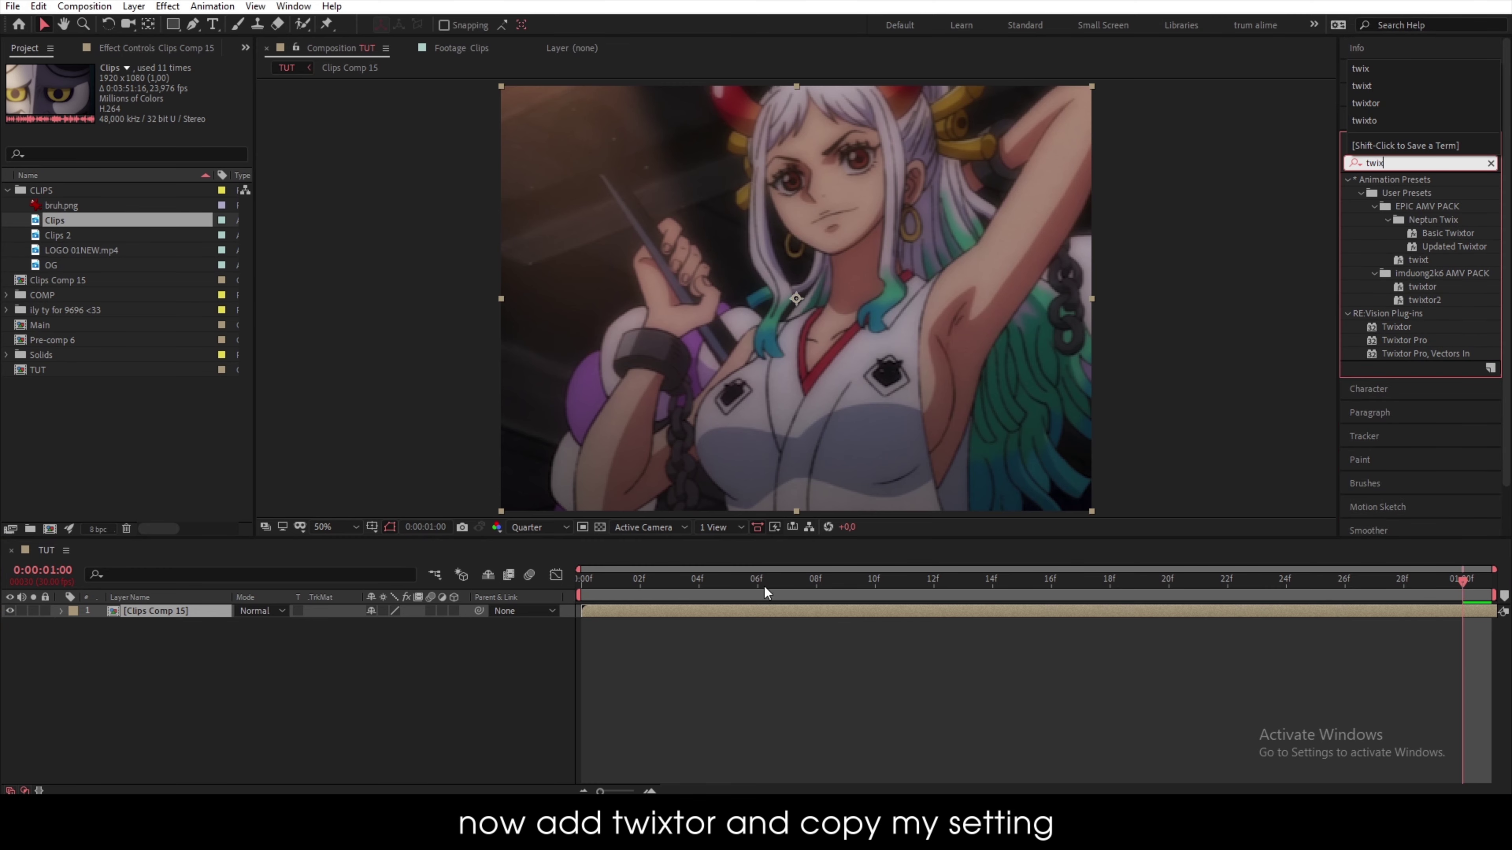
pyautogui.moveTo(764, 585); pyautogui.dragTo(671, 583)
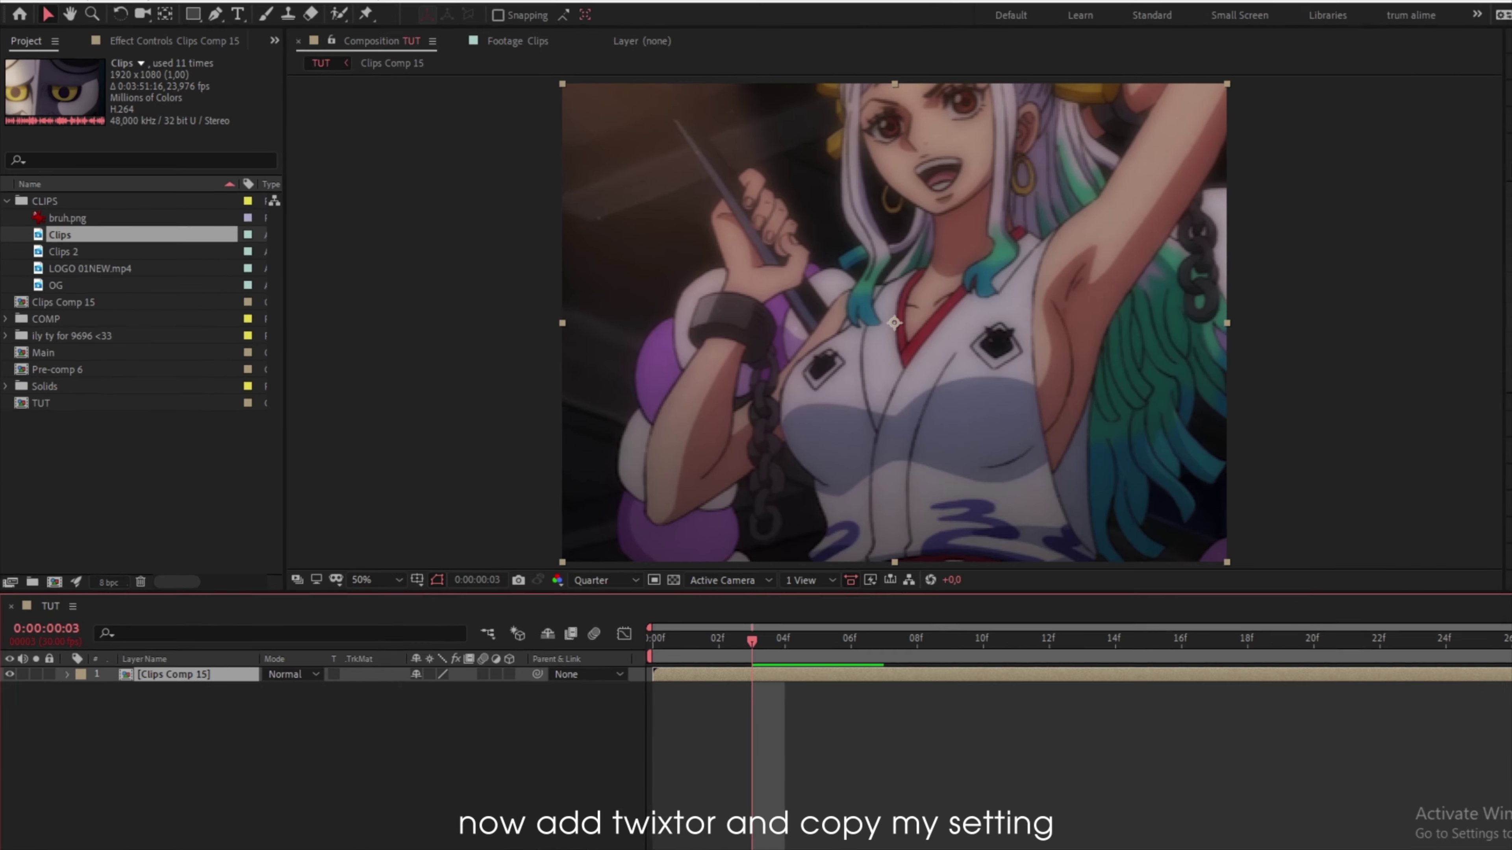
pyautogui.moveTo(1419, 340); pyautogui.dragTo(718, 519)
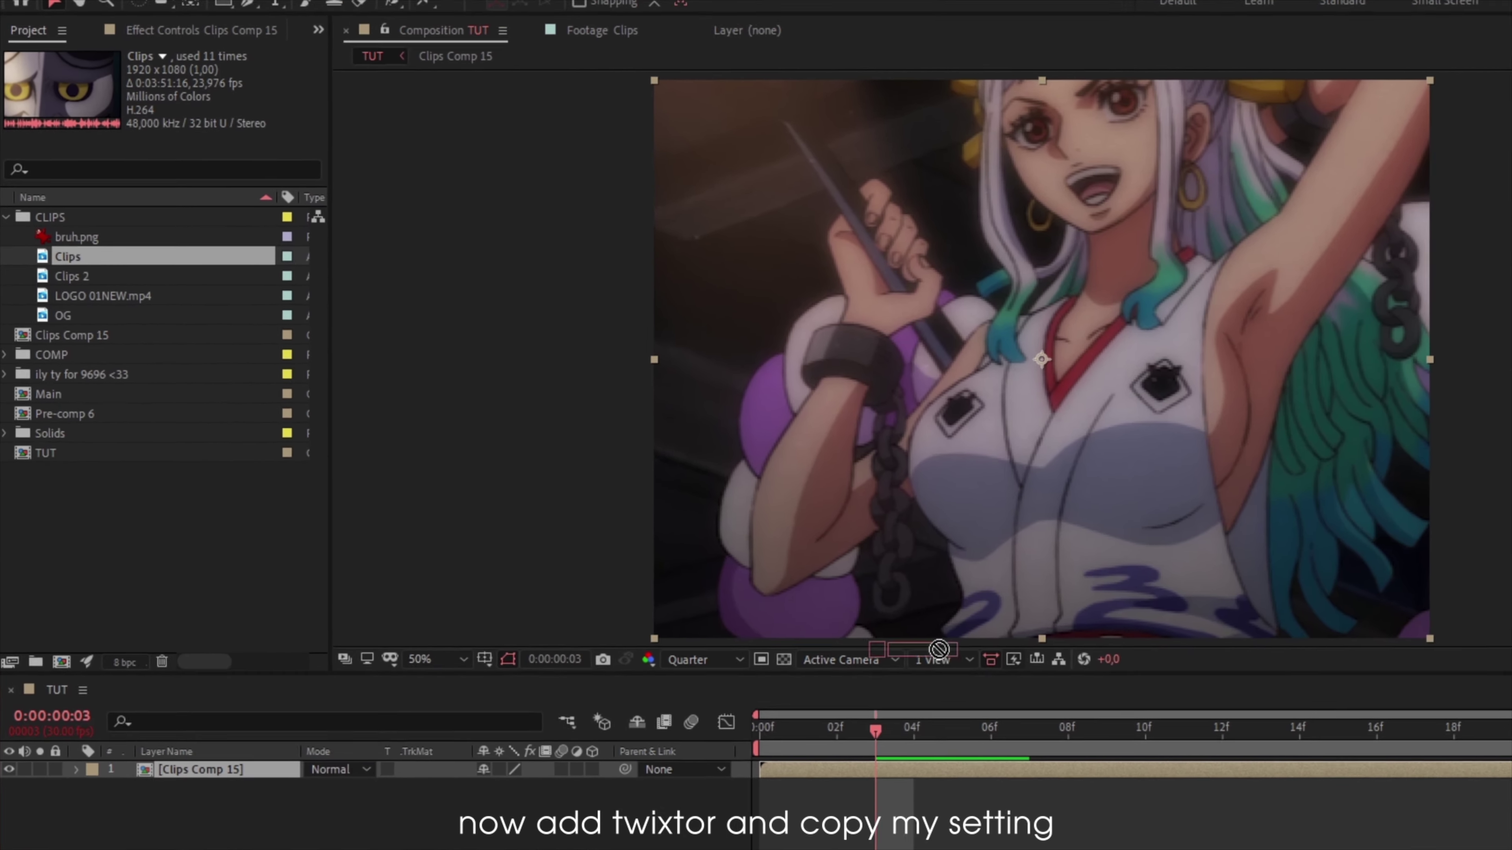
pyautogui.moveTo(940, 649); pyautogui.dragTo(913, 769)
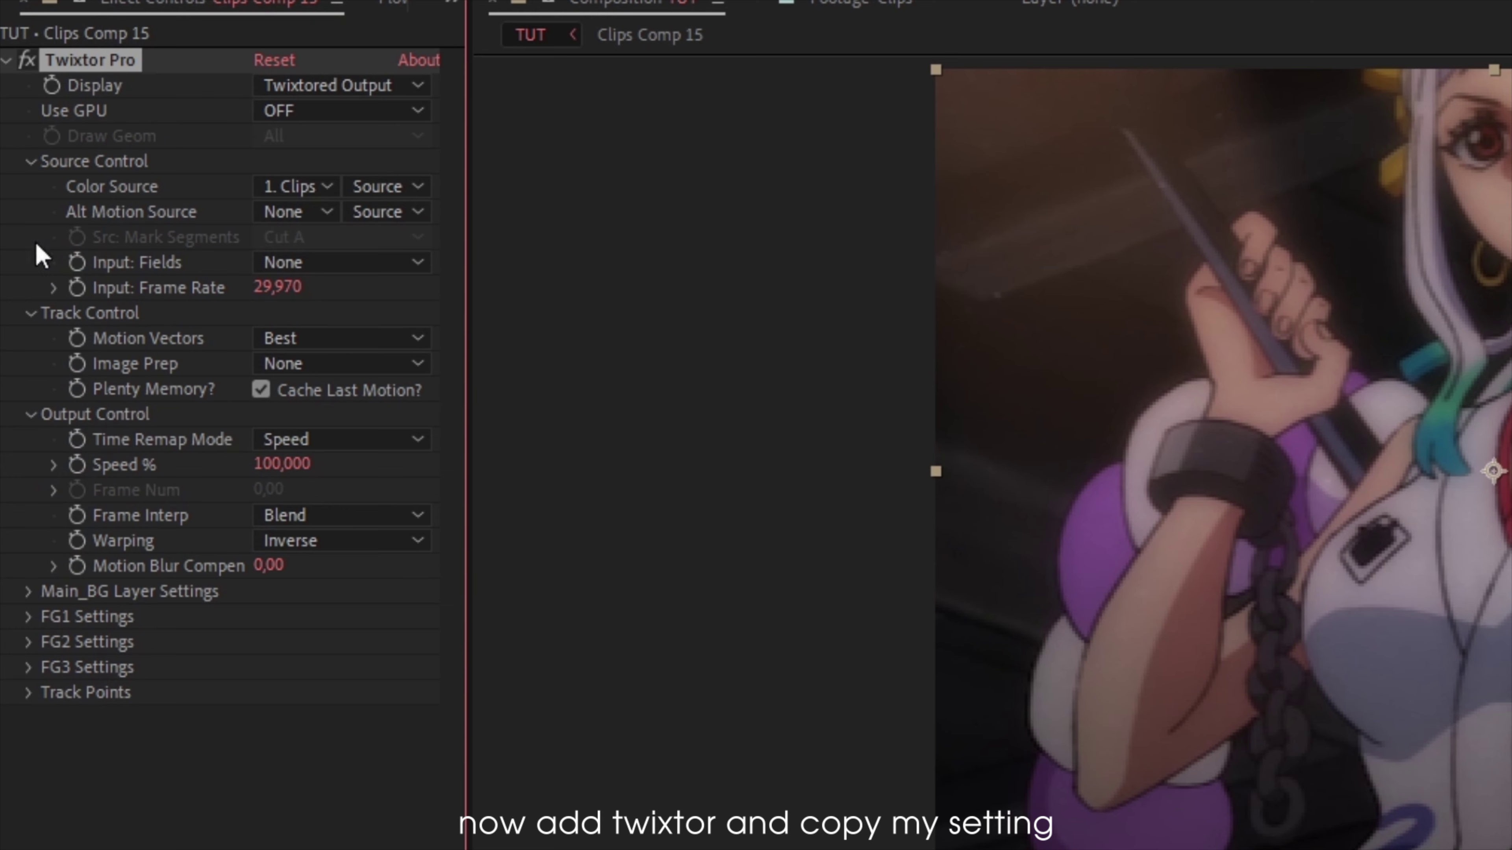
# - Set Twixtor Pro's input frame rate to 9 and its image prep to Contrast/Edge Enhance
pyautogui.click(280, 288)
pyautogui.write('9')
pyautogui.press('Return')
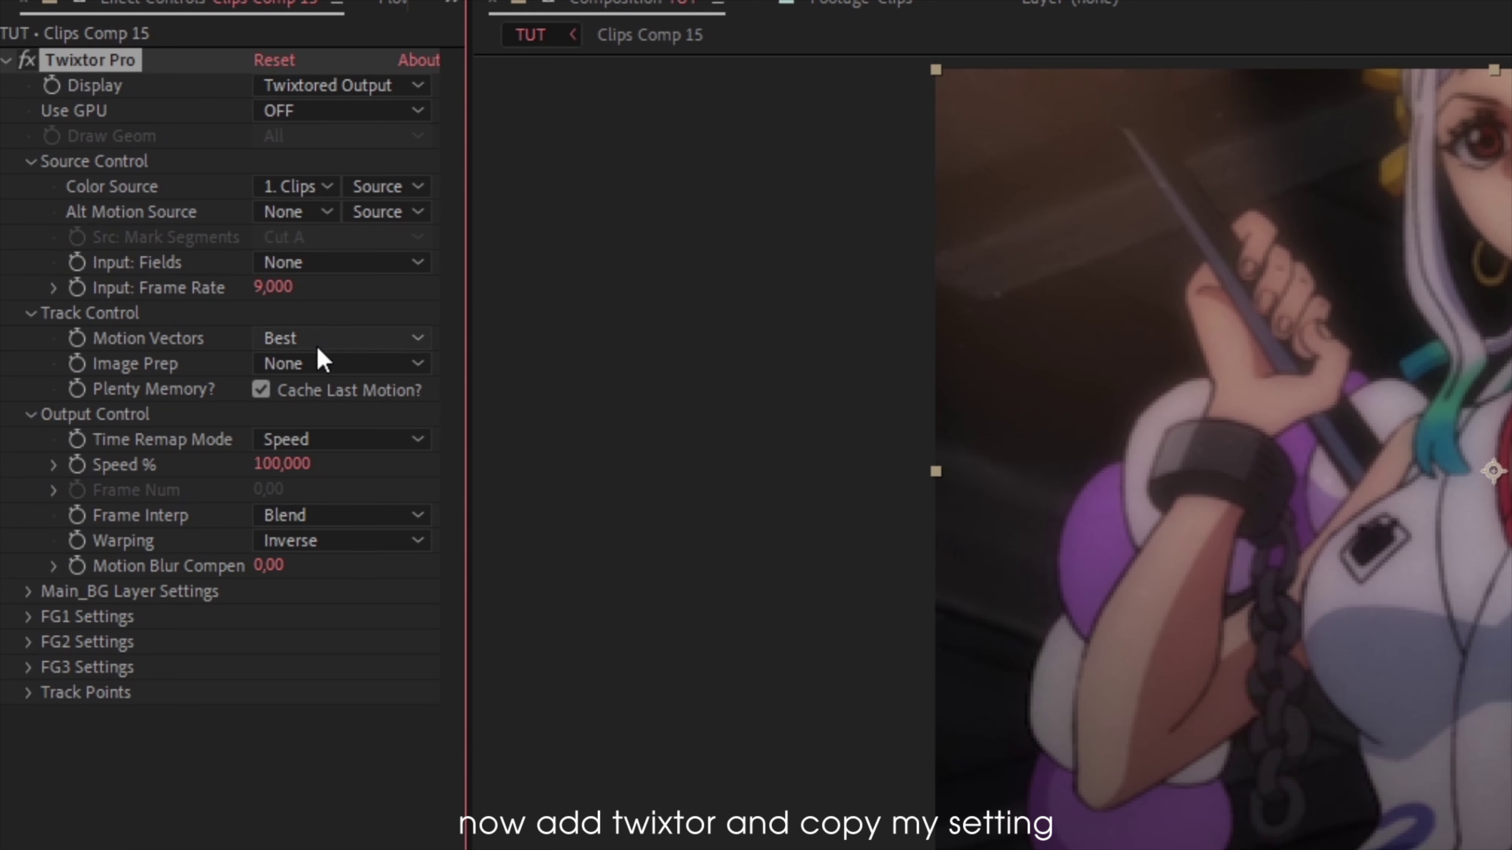
pyautogui.click(334, 364)
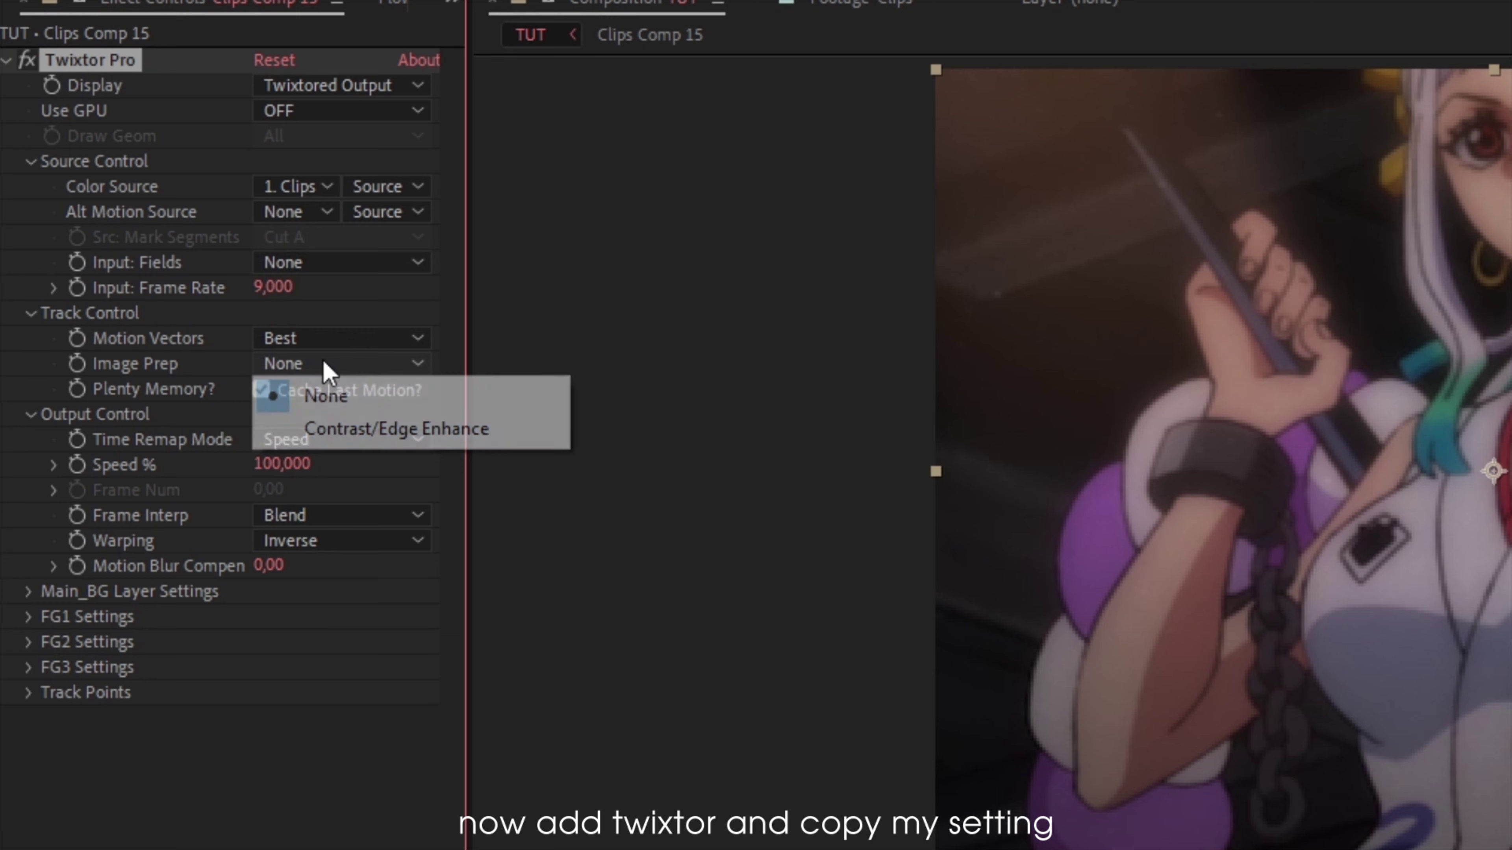
pyautogui.click(339, 430)
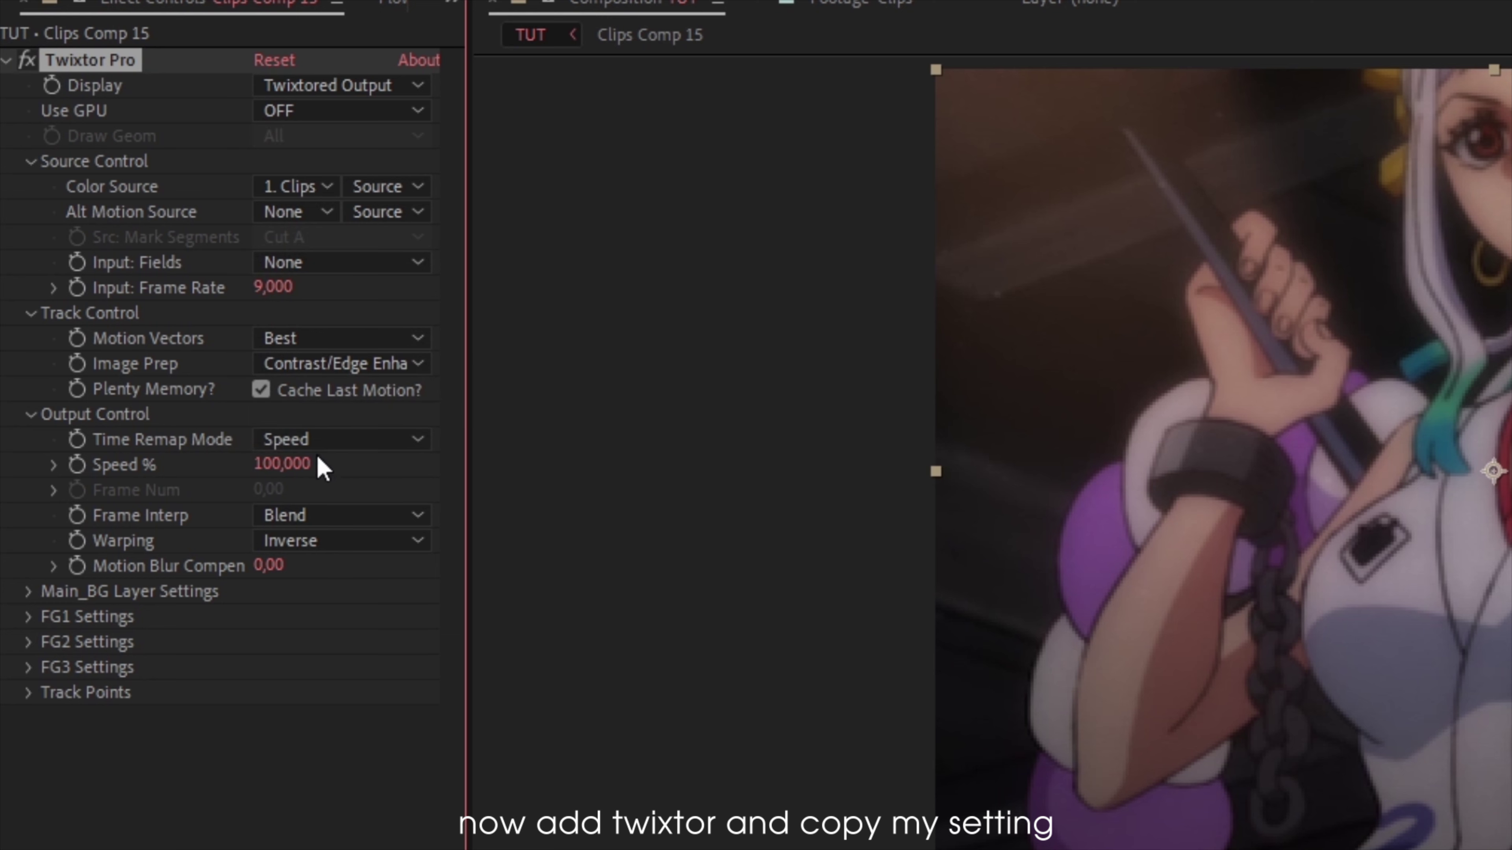
# - Set Twixtor Pro's speed to 30% and its warping to Inverse w/ Smart Blend
pyautogui.click(280, 464)
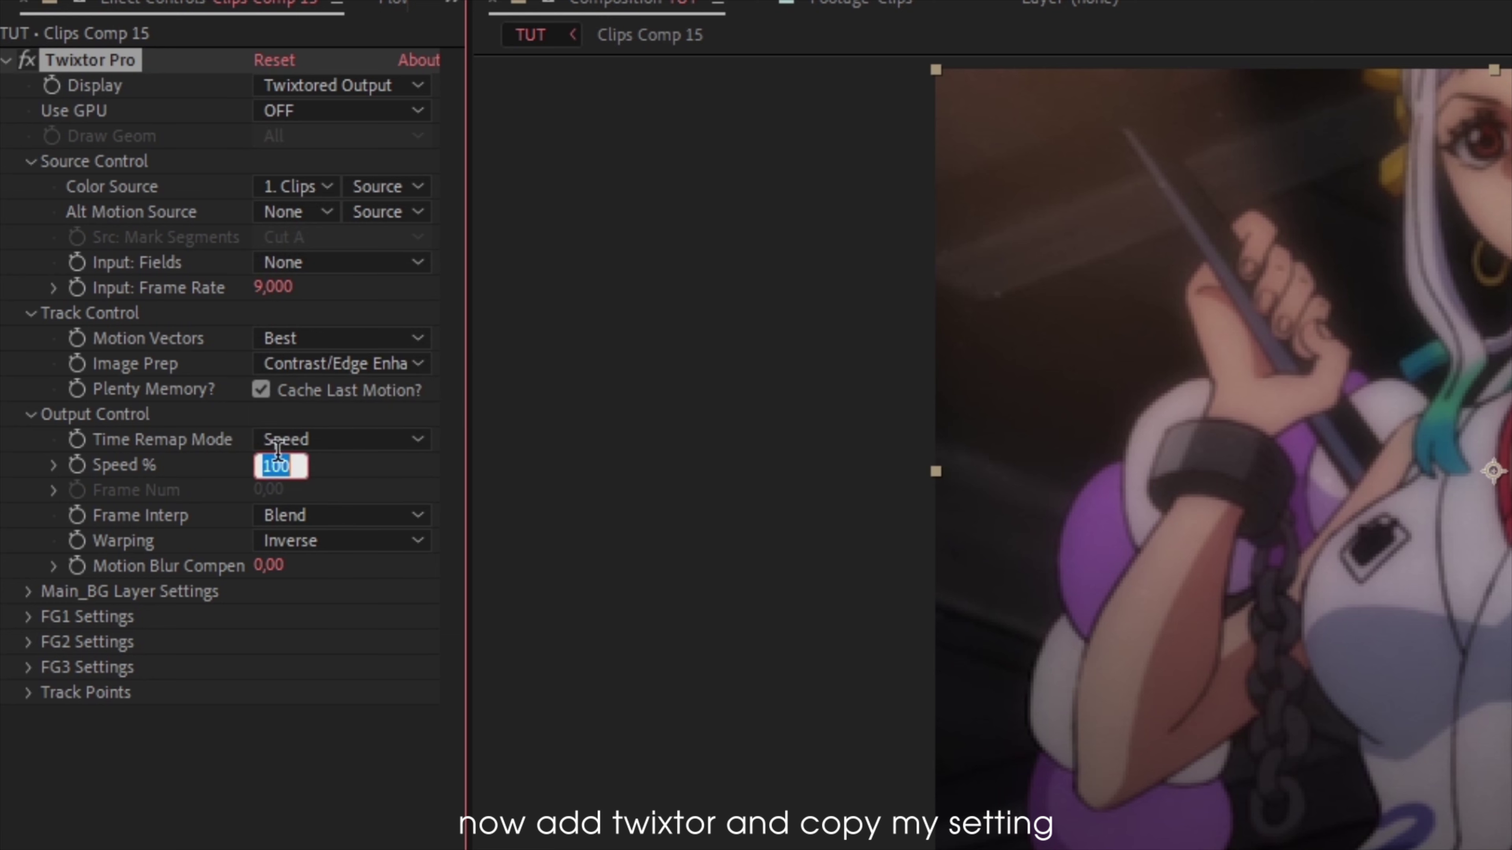
pyautogui.write('30')
pyautogui.click(354, 468)
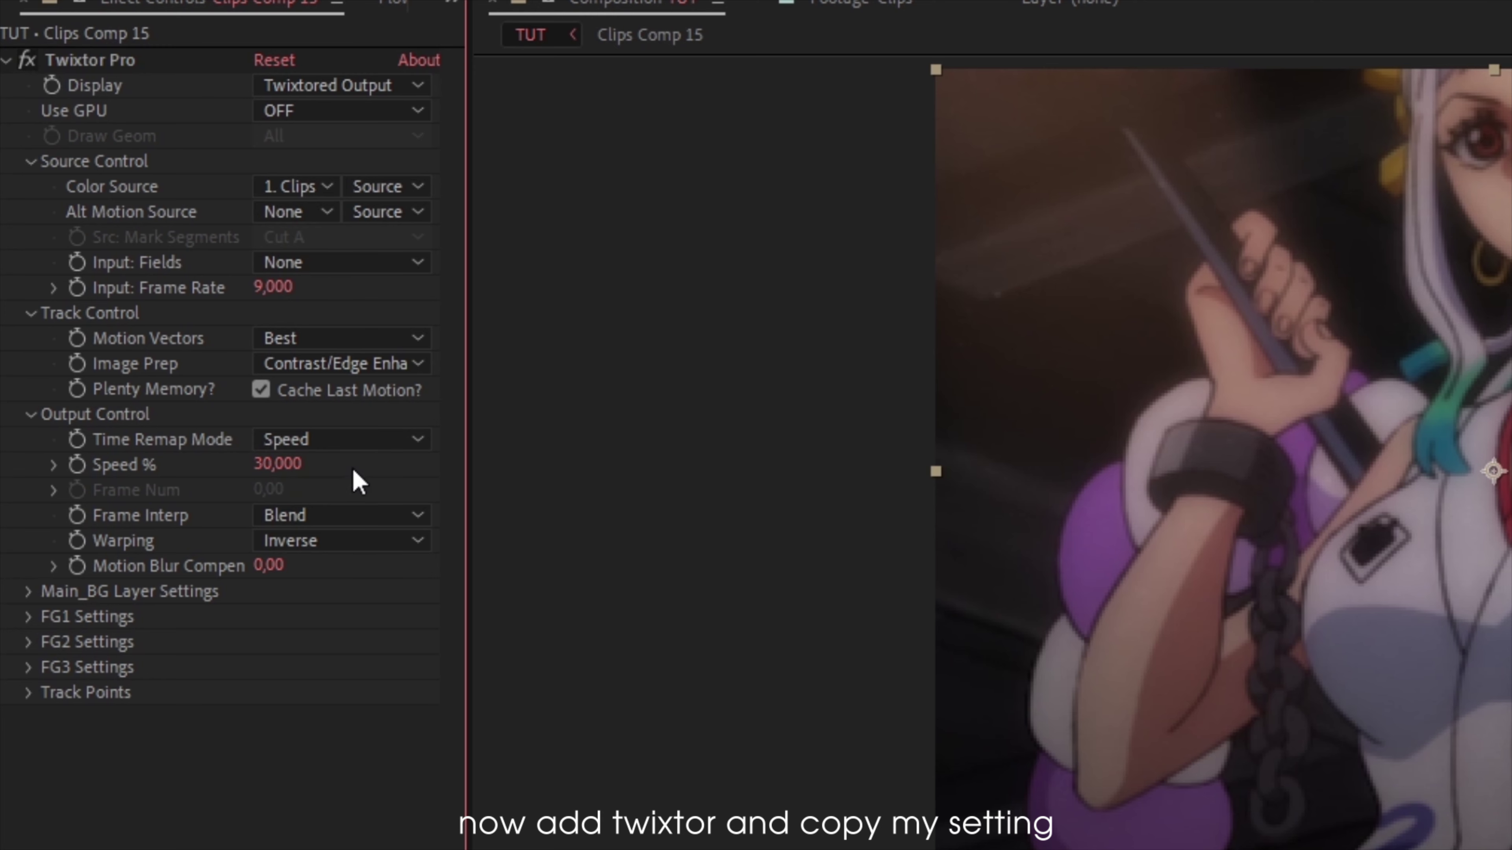
pyautogui.click(286, 542)
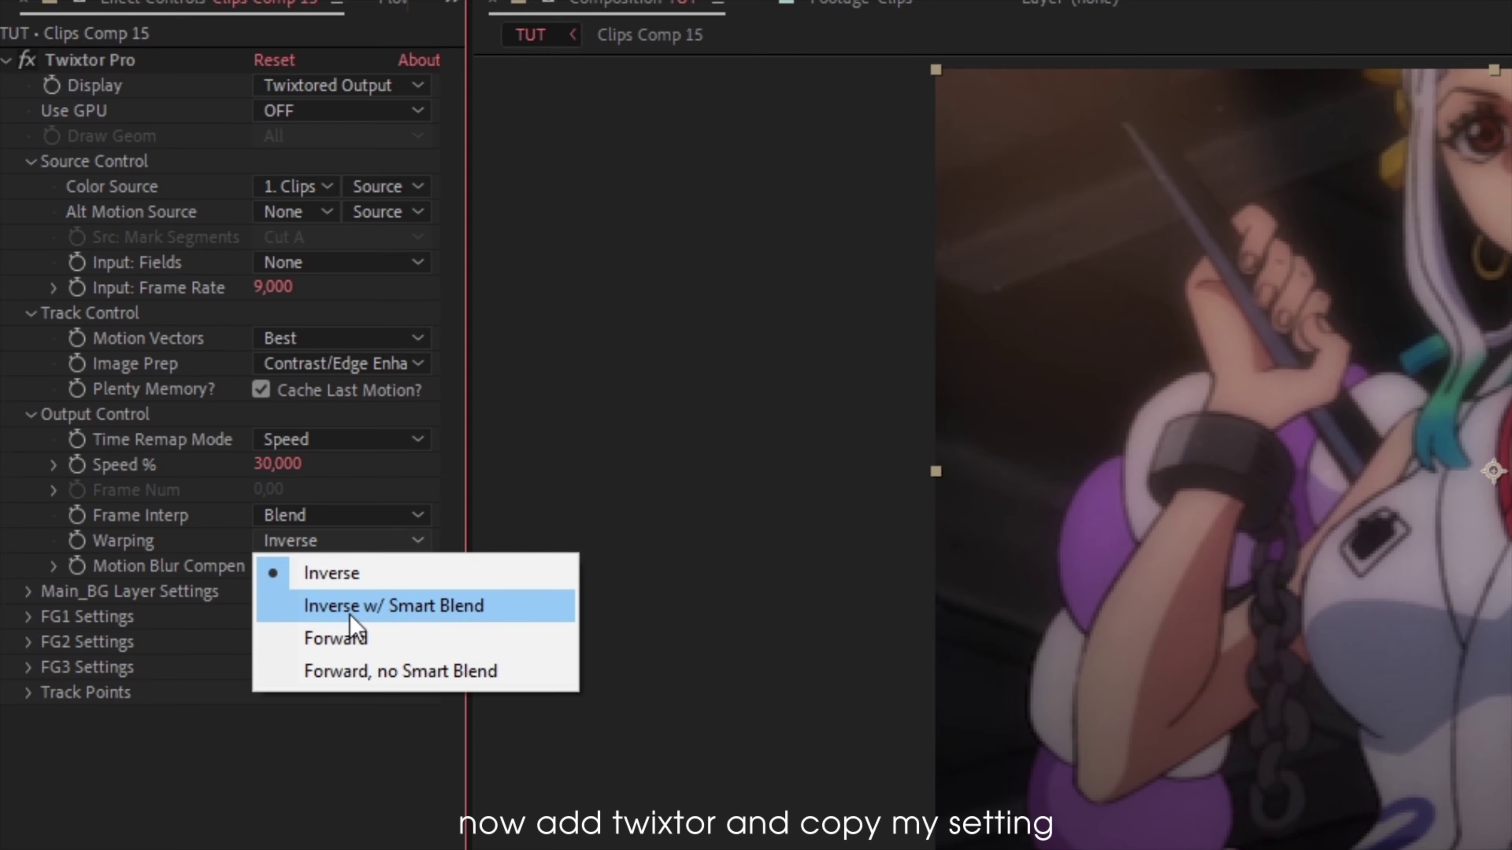
pyautogui.click(374, 613)
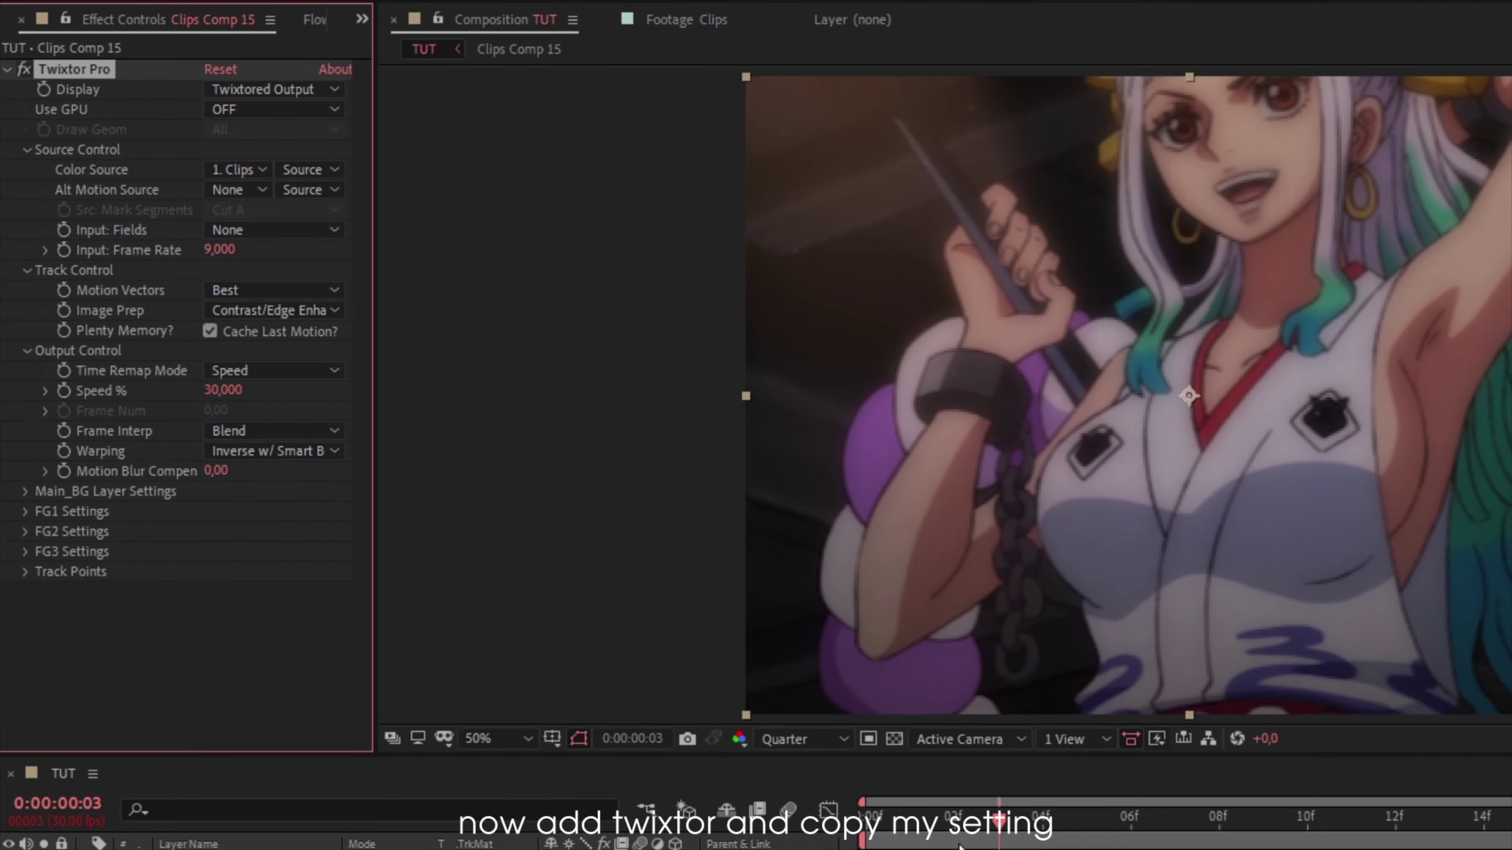
# - Preview the retimed clip, return to the first frame and select the pre-composed layer
pyautogui.moveTo(999, 821); pyautogui.dragTo(793, 541)
pyautogui.press('space')
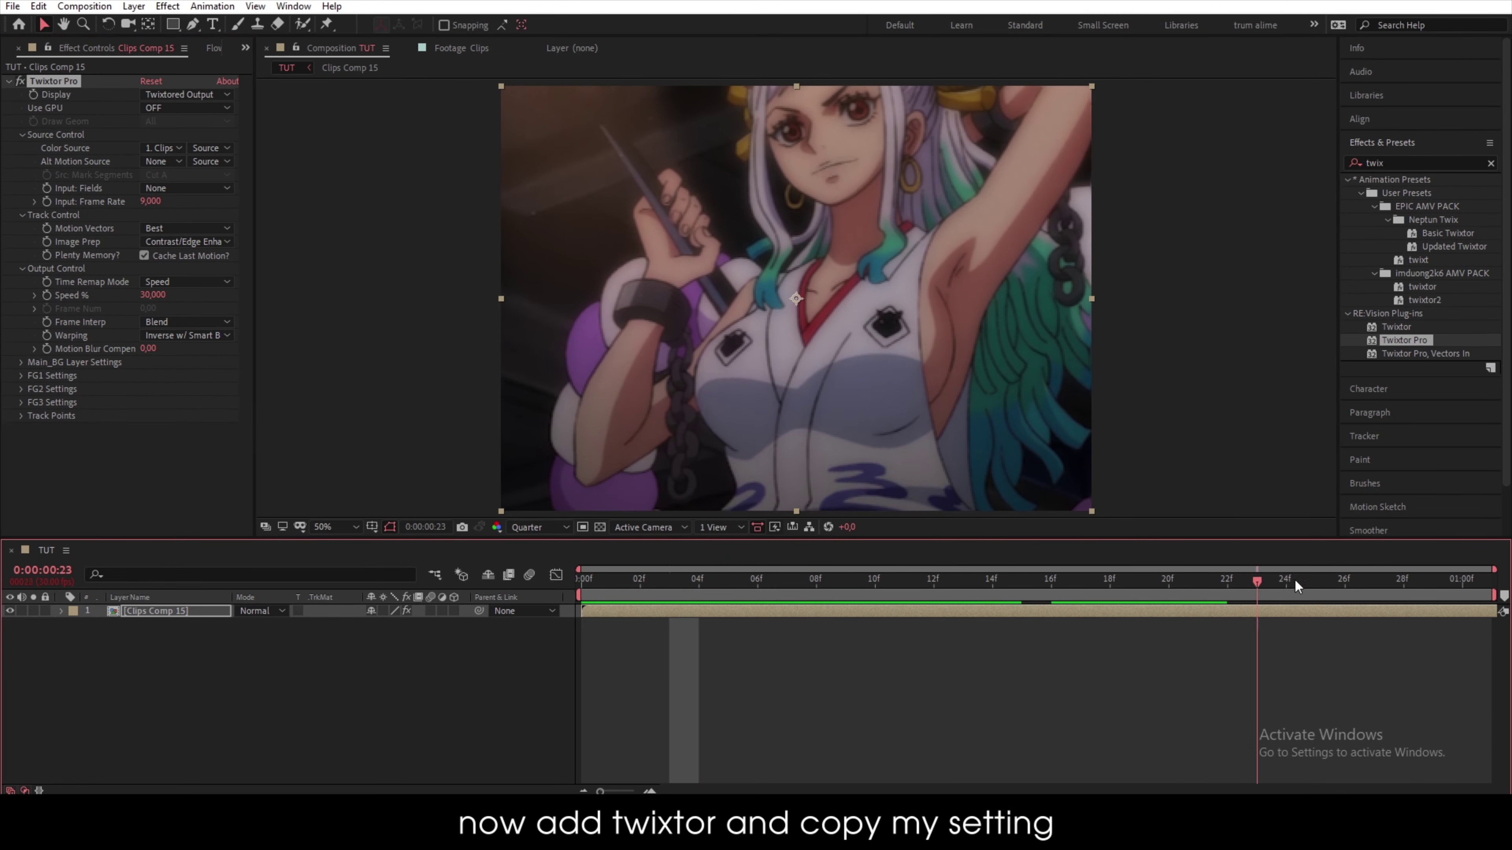
pyautogui.press('Home')
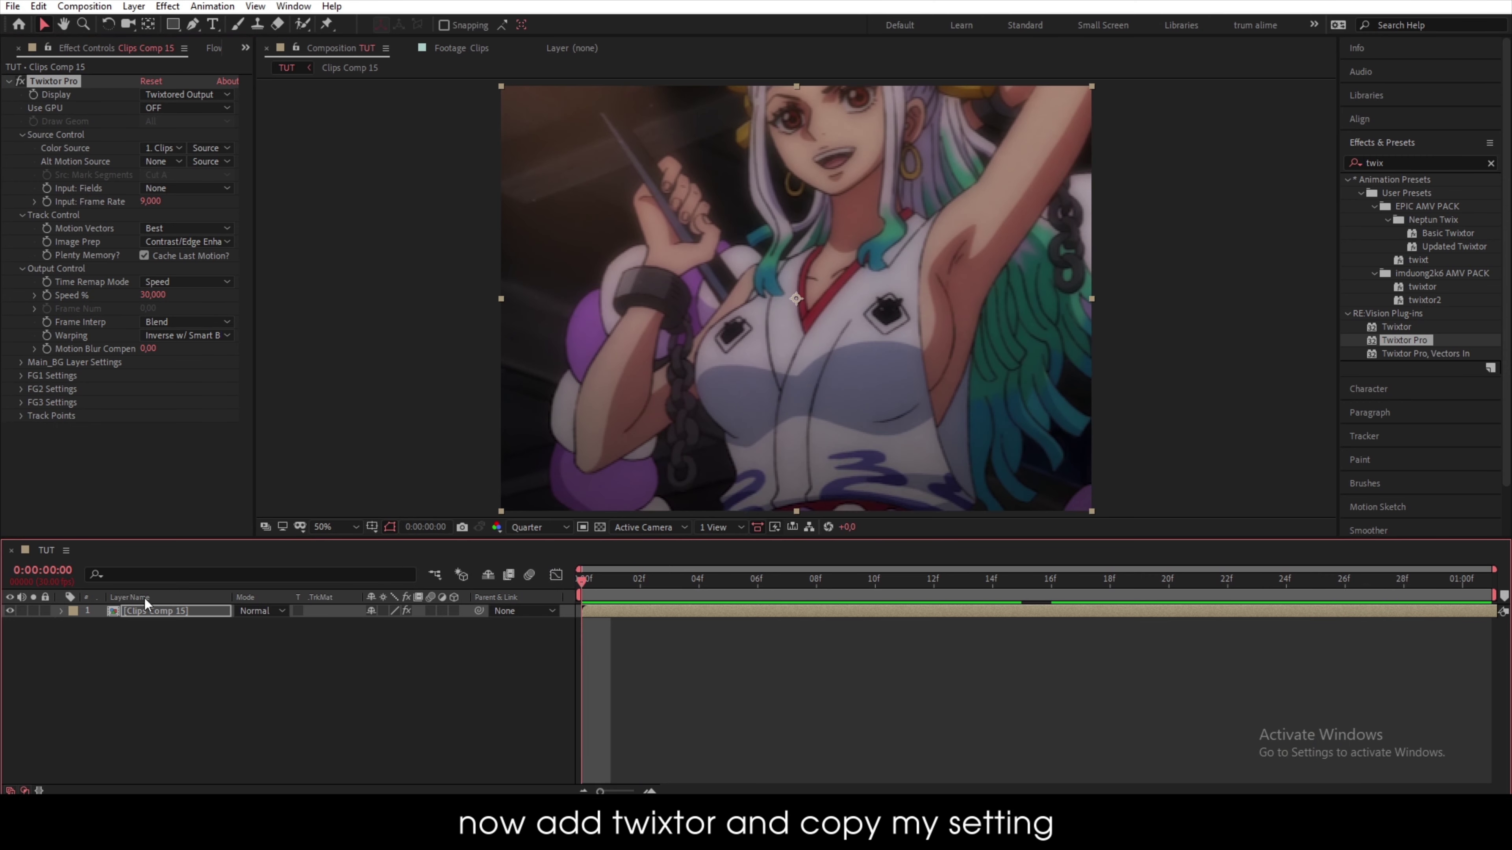
pyautogui.click(158, 608)
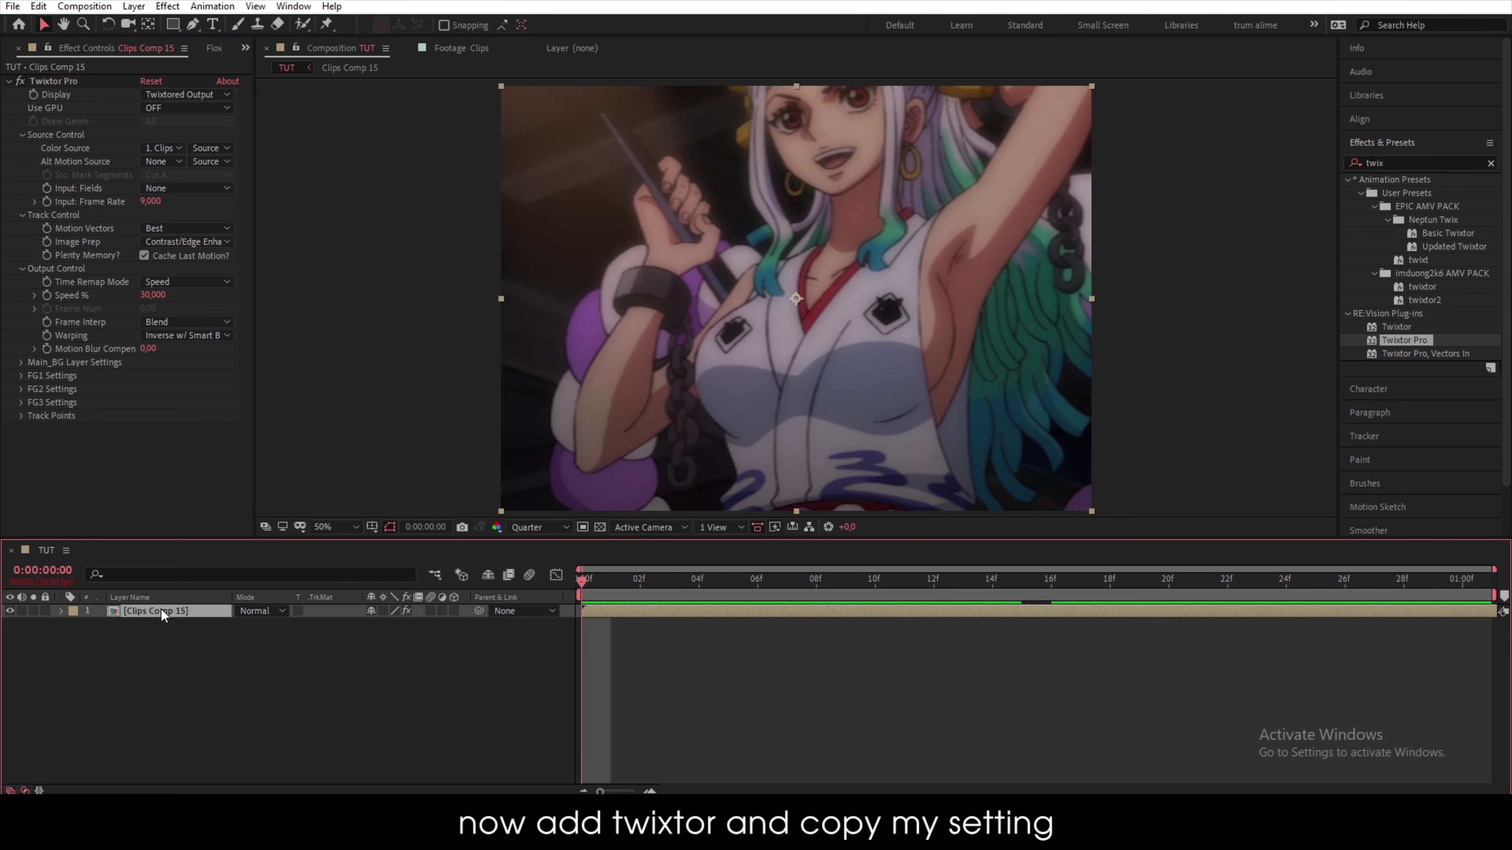
# - Pre-compose the Twixtor clip layer, moving all attributes into the new composition and adjusting its duration to the layer's time span
pyautogui.rightClick(161, 610)
pyautogui.click(192, 548)
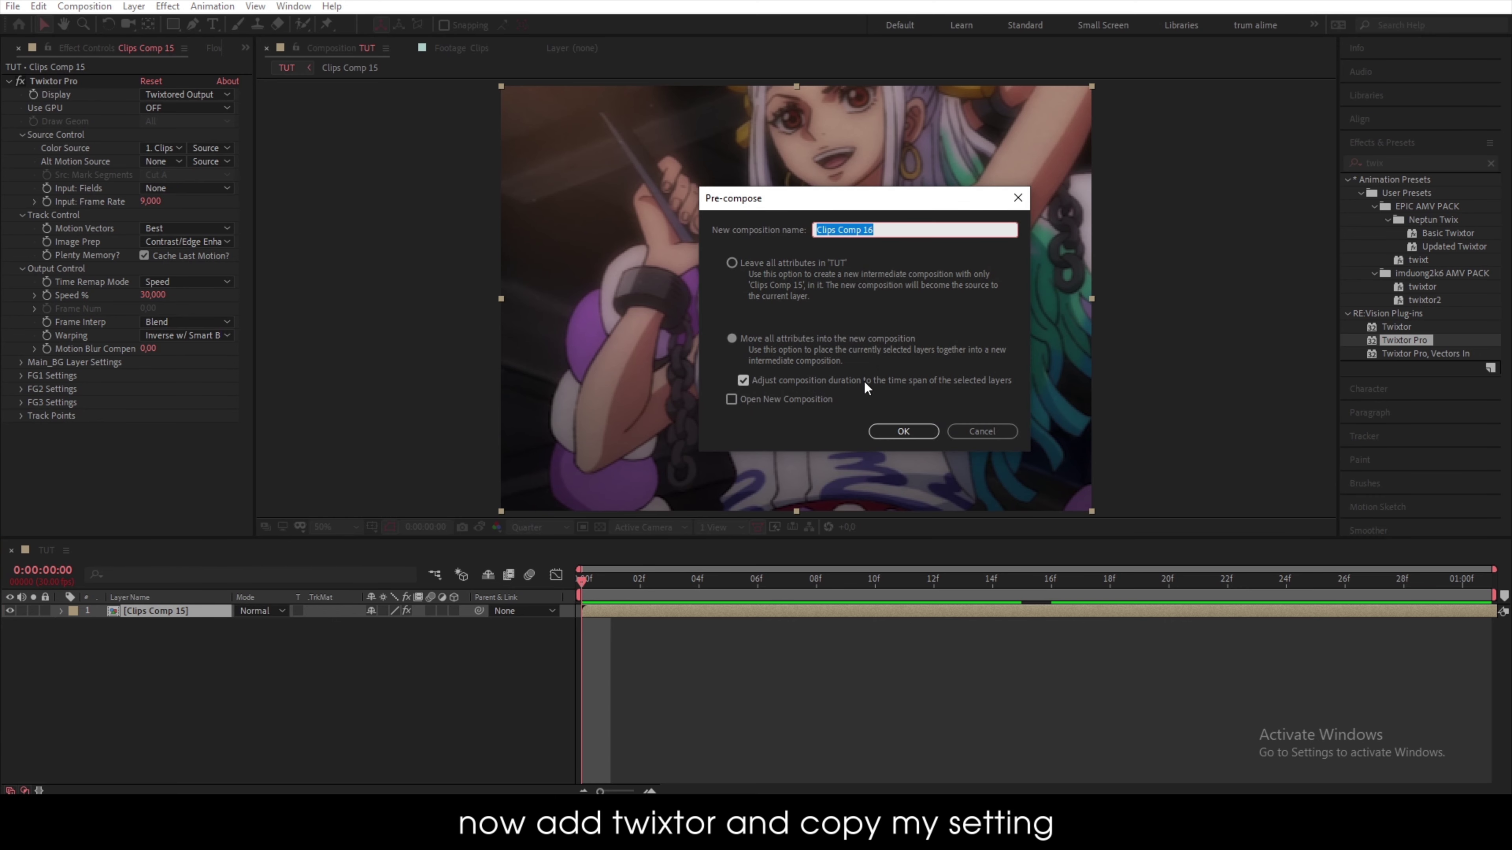
pyautogui.click(905, 430)
pyautogui.click(832, 664)
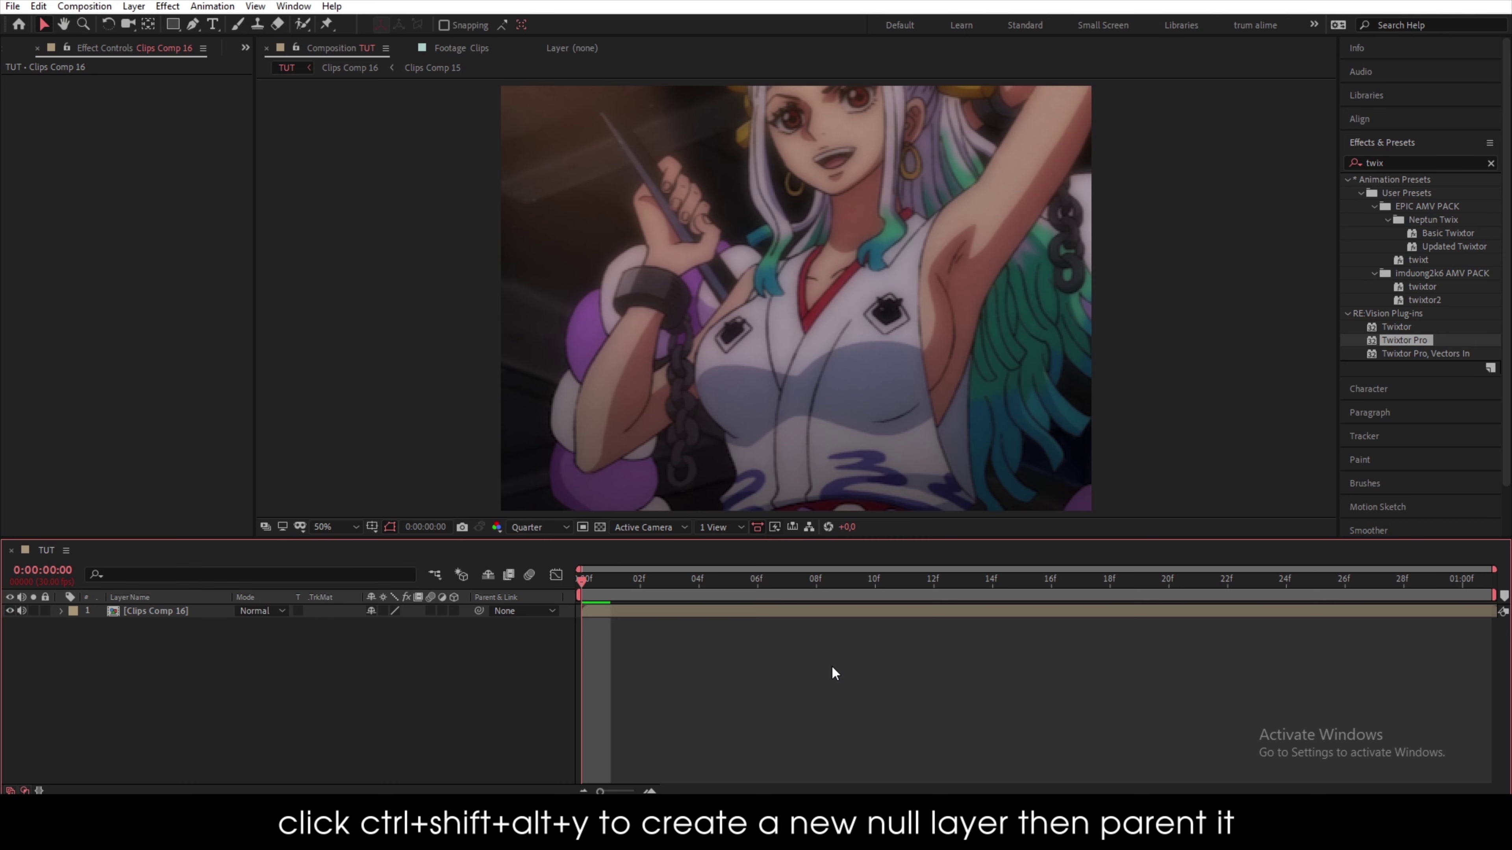
# - Add a null object above the clip and enable motion blur for the clip layer and the composition
pyautogui.click(853, 612)
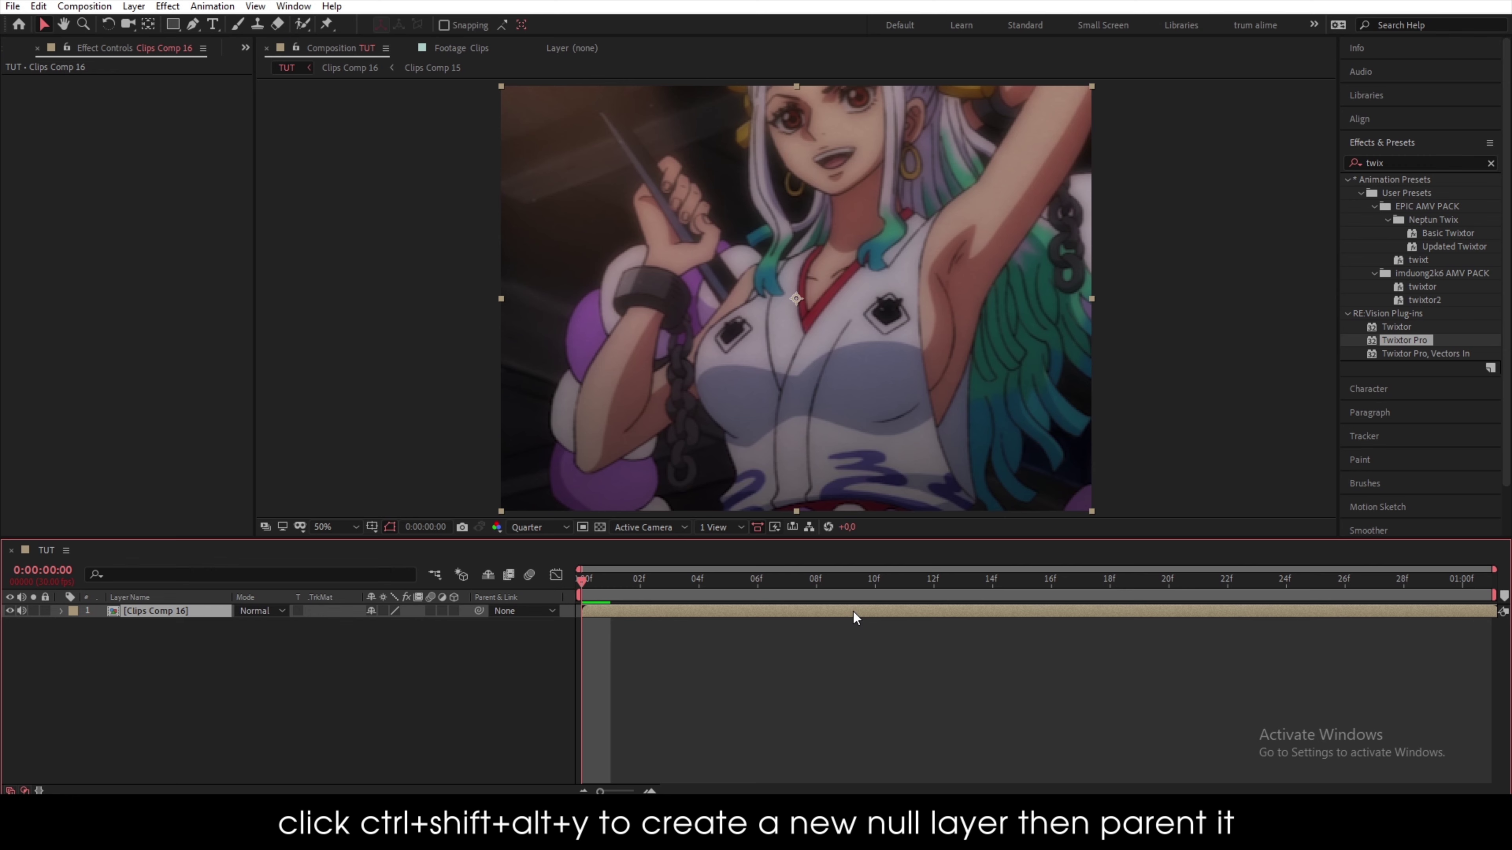
pyautogui.hotkey('ctrl', 'shift', 'alt', 'y')
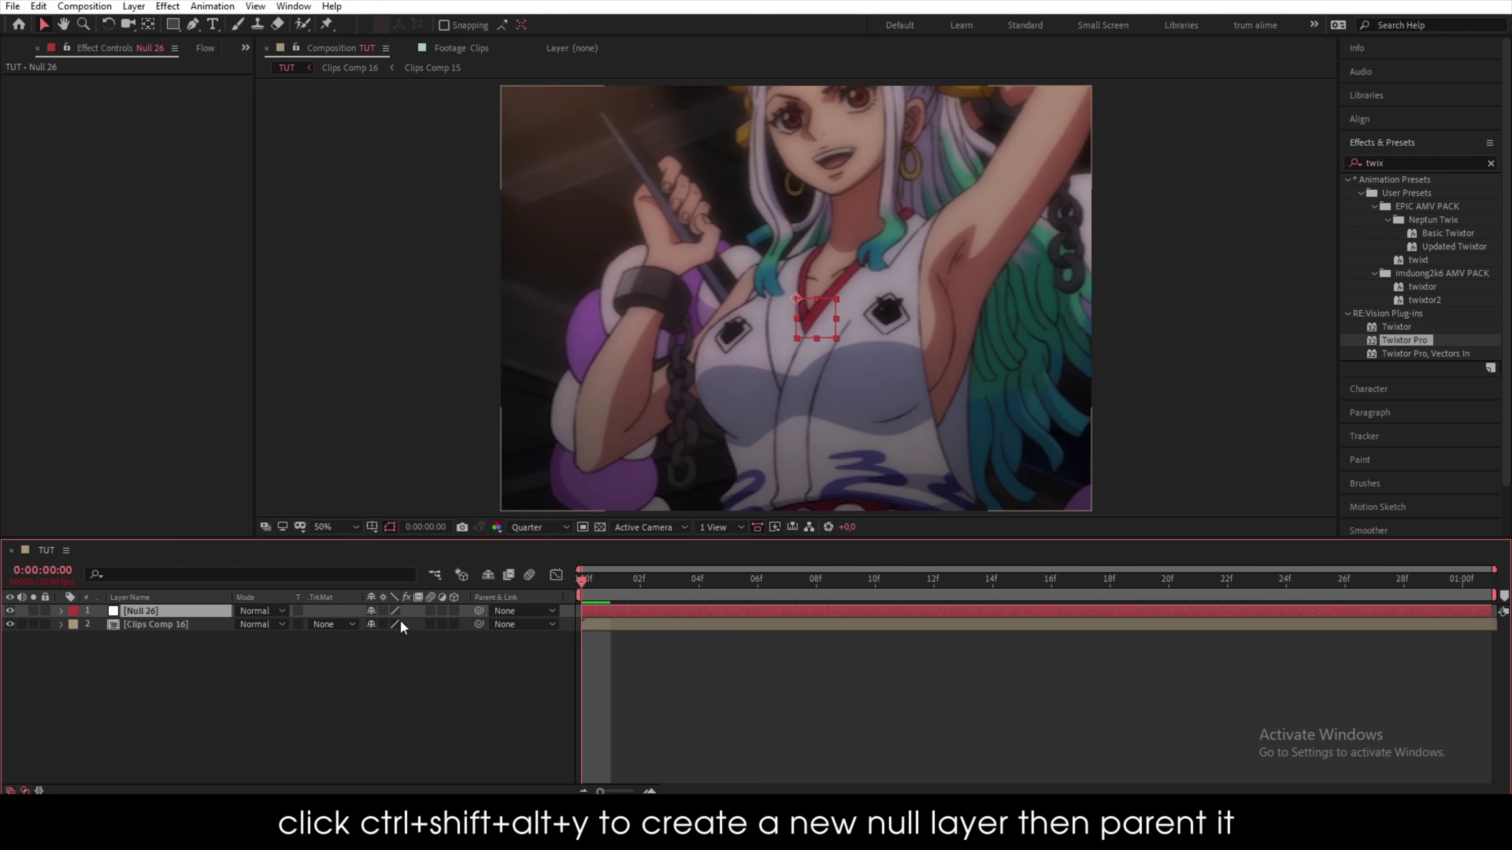
pyautogui.click(430, 623)
pyautogui.click(530, 574)
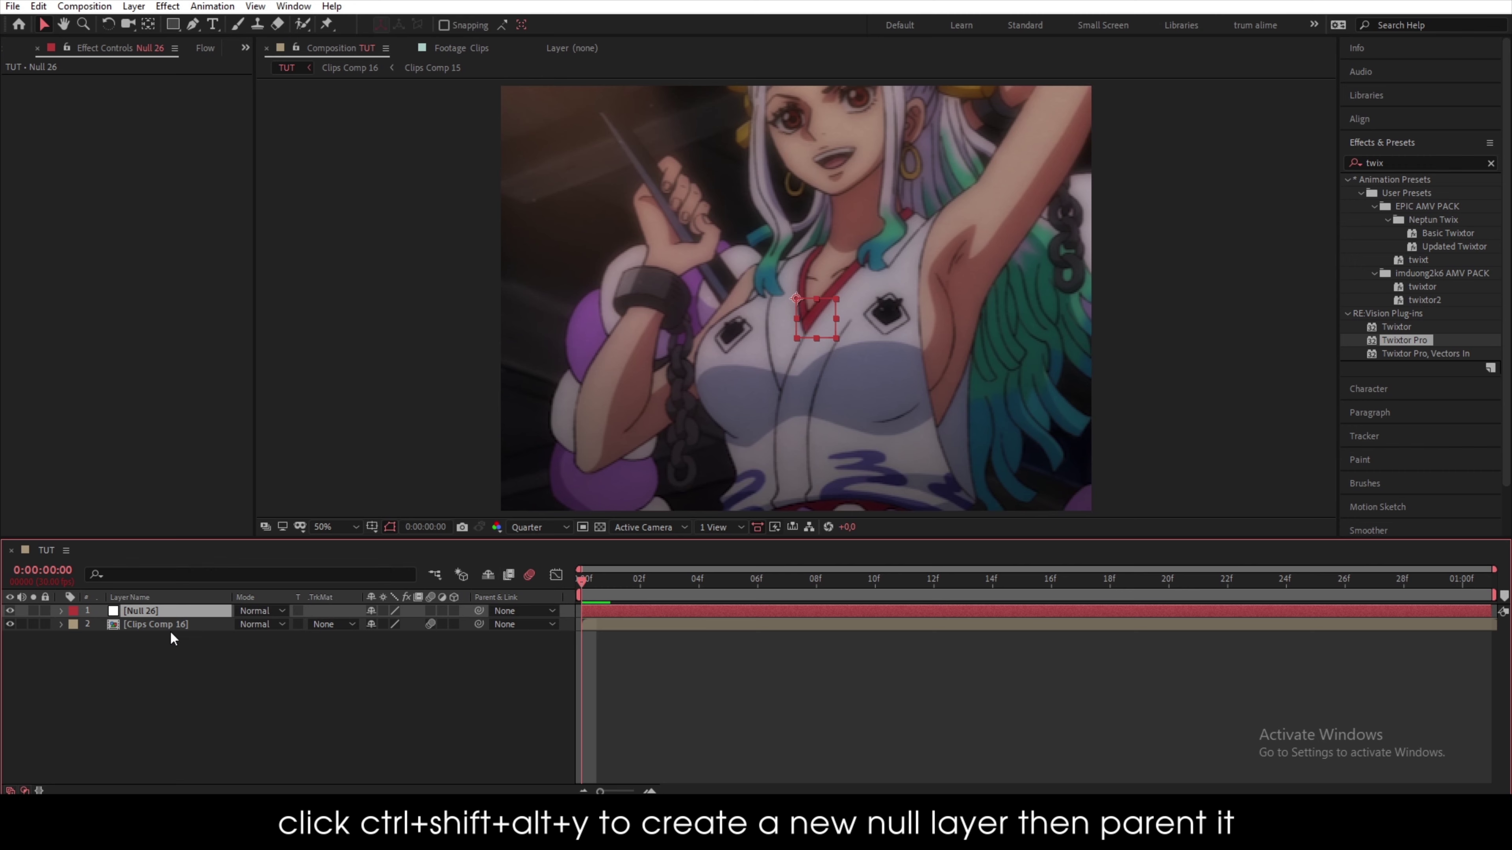
# - Parent the pre-composed clip layer to the null object
pyautogui.click(221, 623)
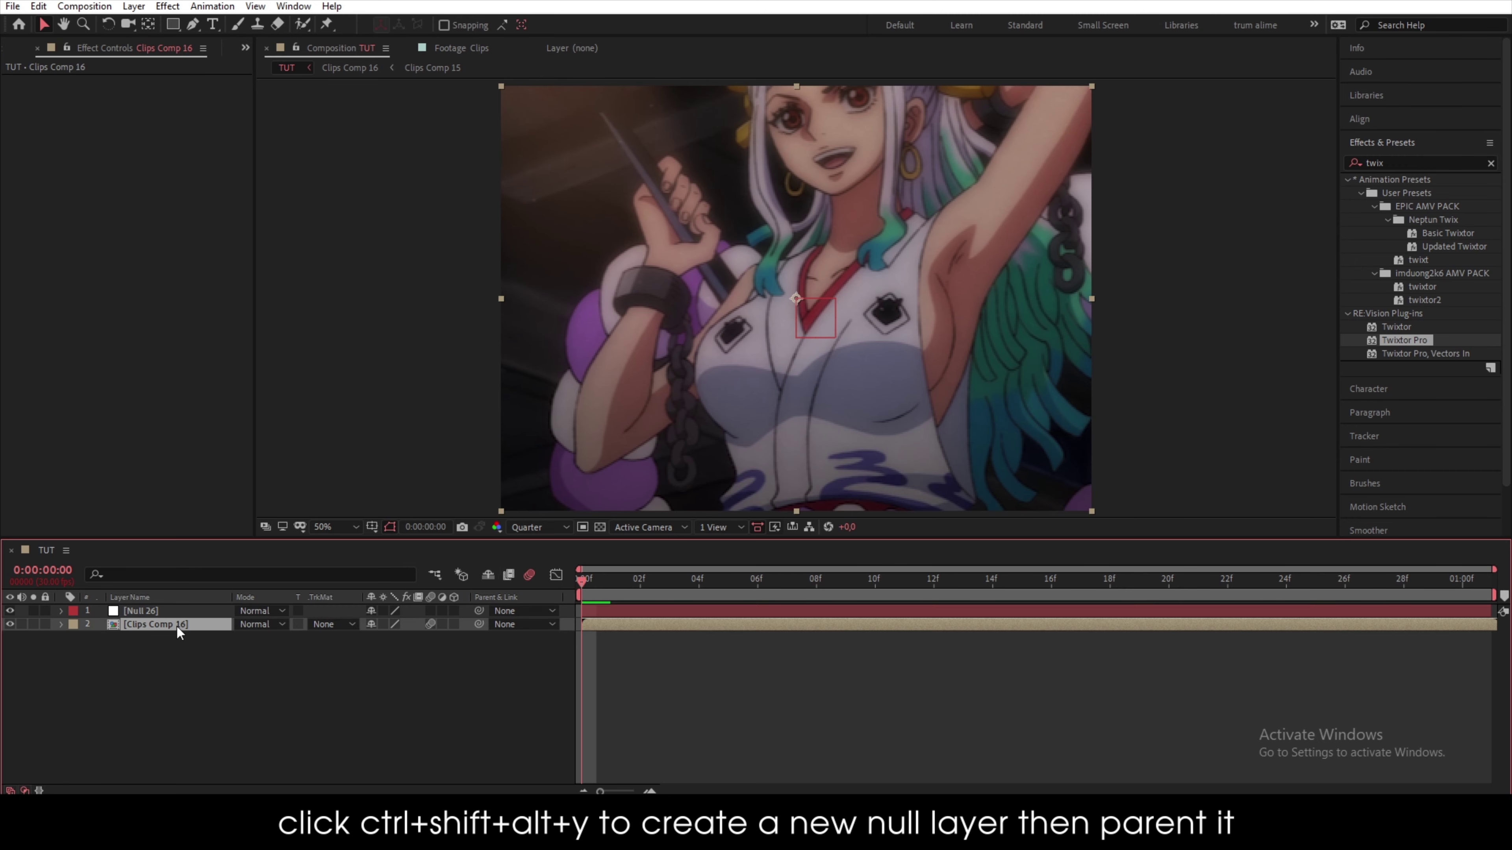
pyautogui.rightClick(488, 596)
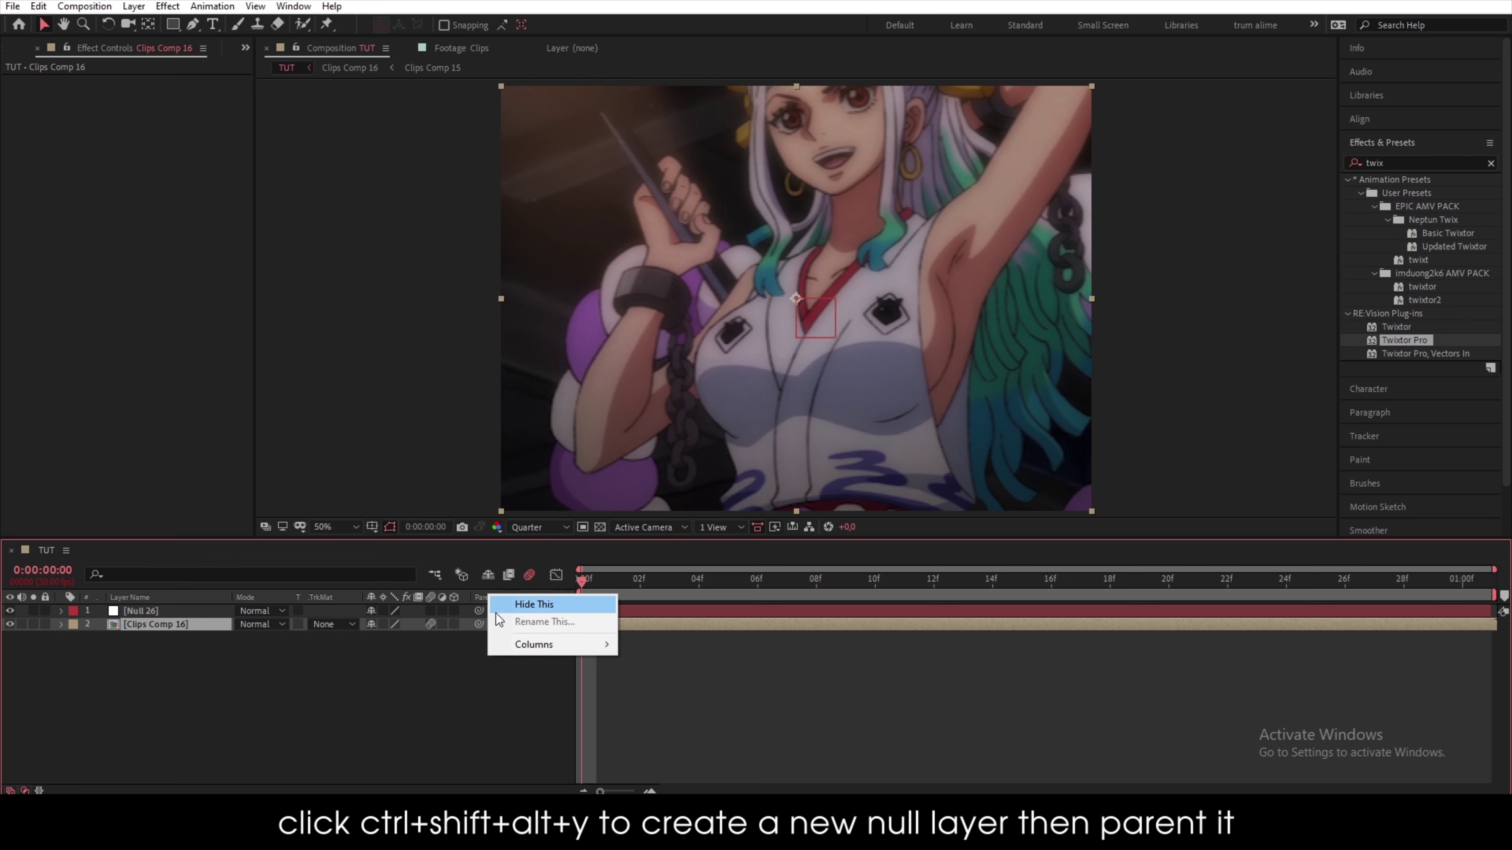
pyautogui.moveTo(539, 649)
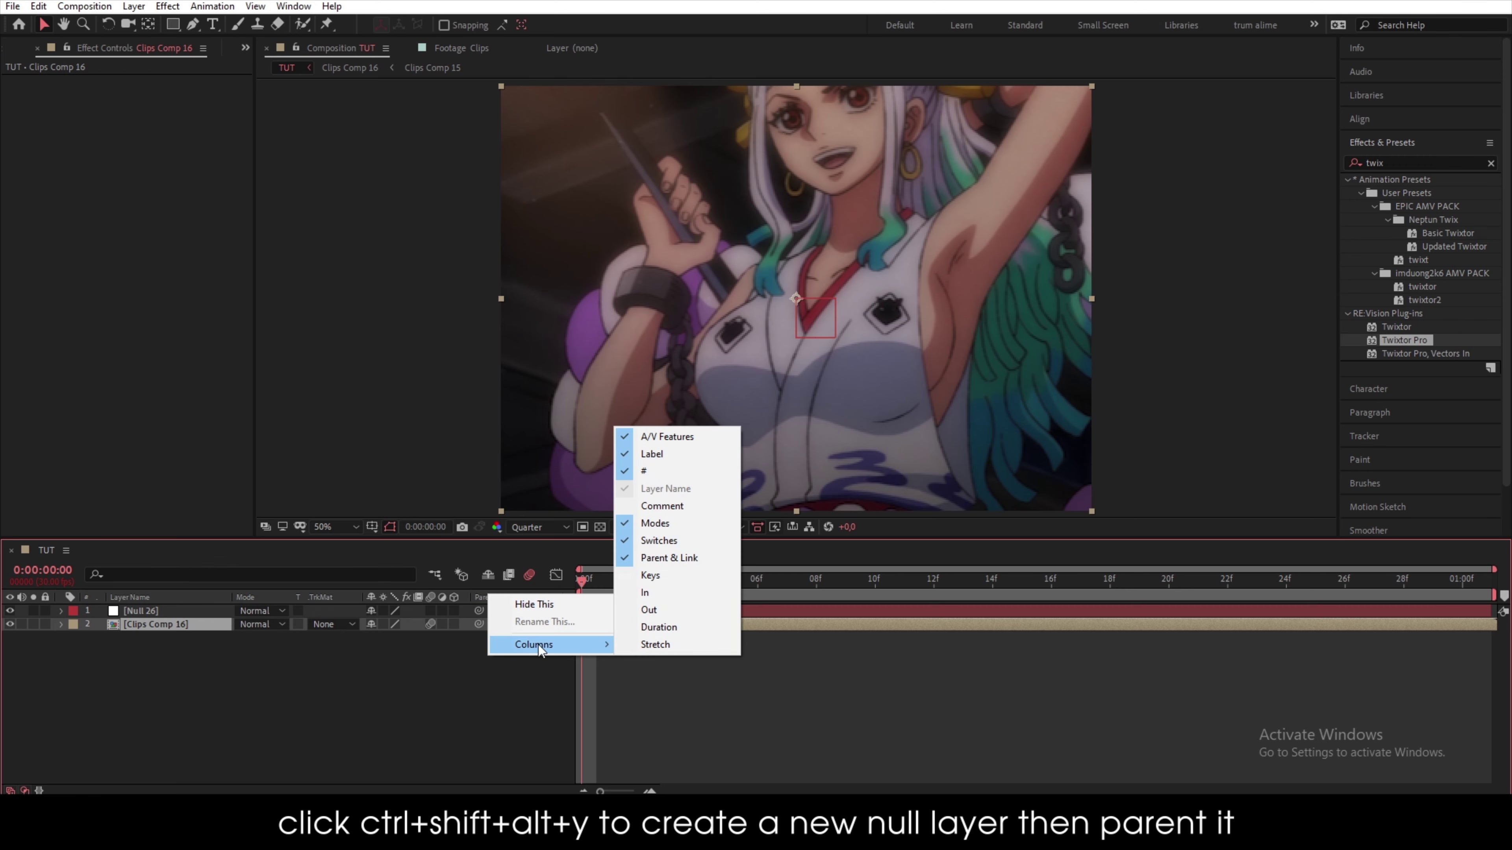
pyautogui.click(370, 662)
pyautogui.moveTo(478, 625); pyautogui.dragTo(143, 612)
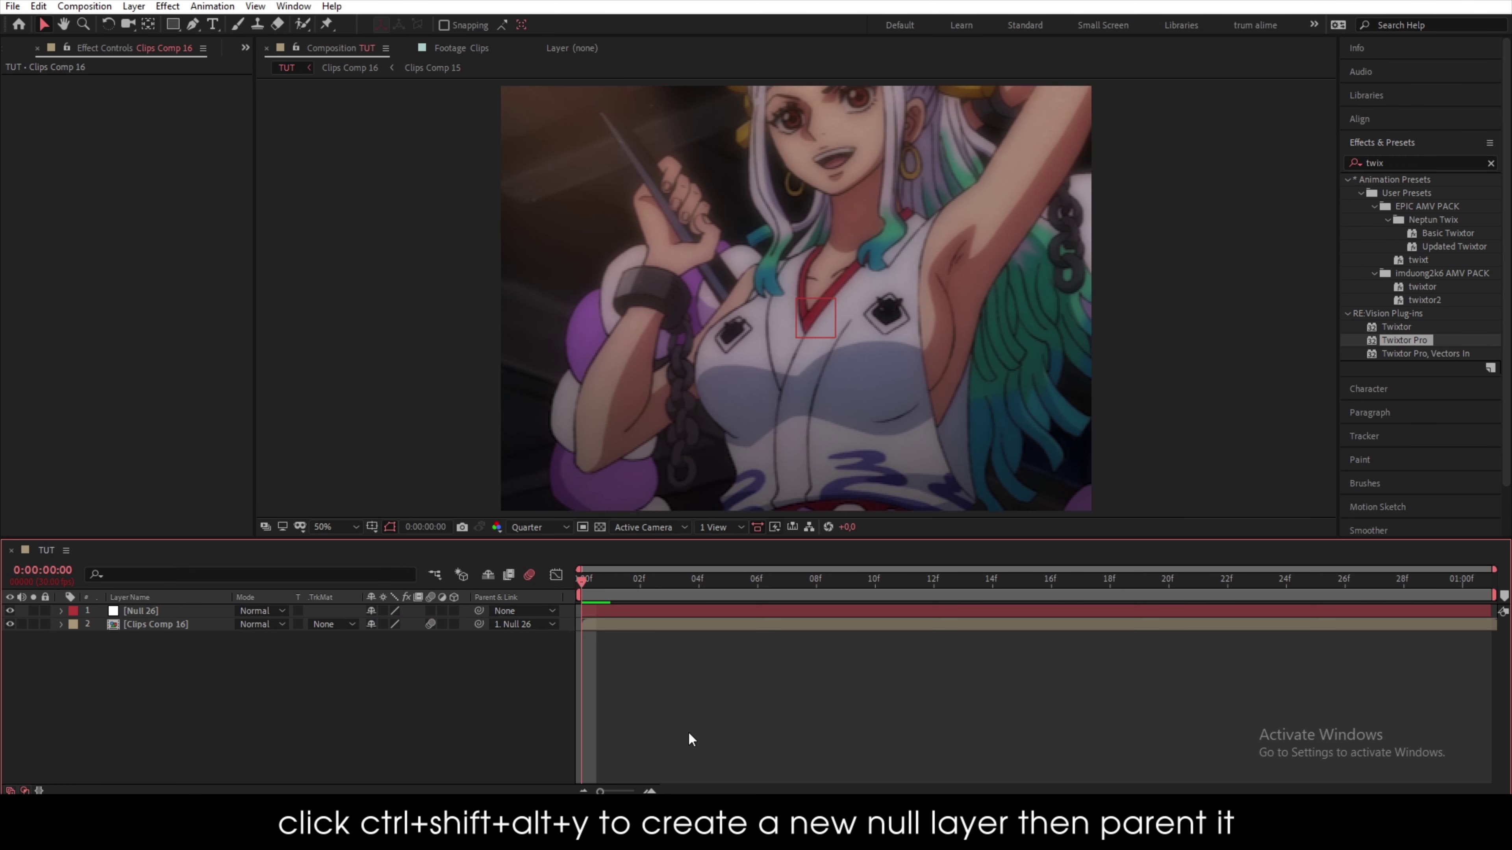
# - Keyframe the null's Scale at 100% on frame 22 and 650% on frame 0
pyautogui.click(616, 611)
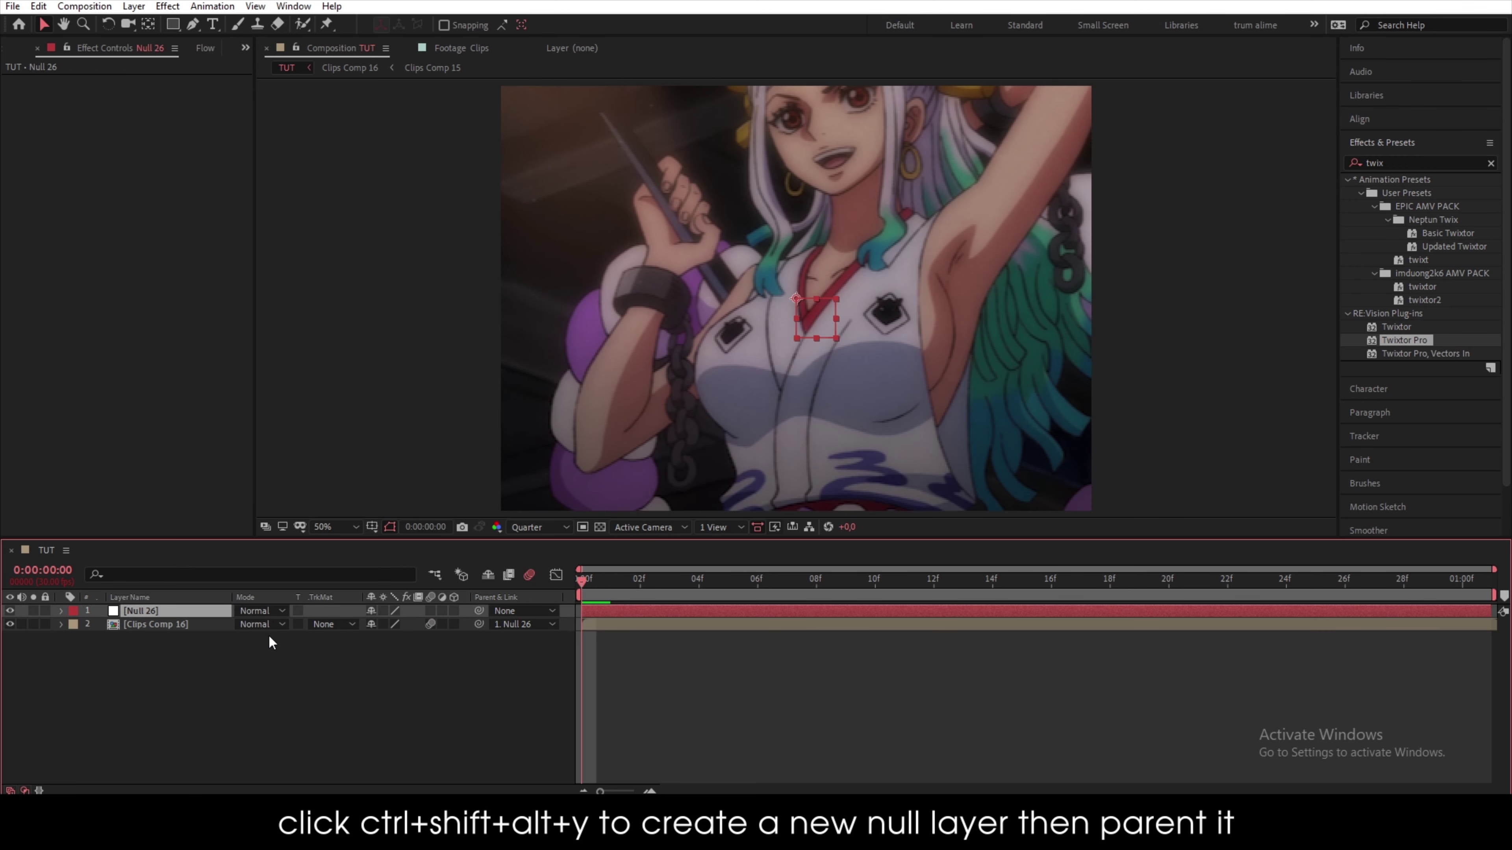
pyautogui.hotkey('alt', 'shift', 's')
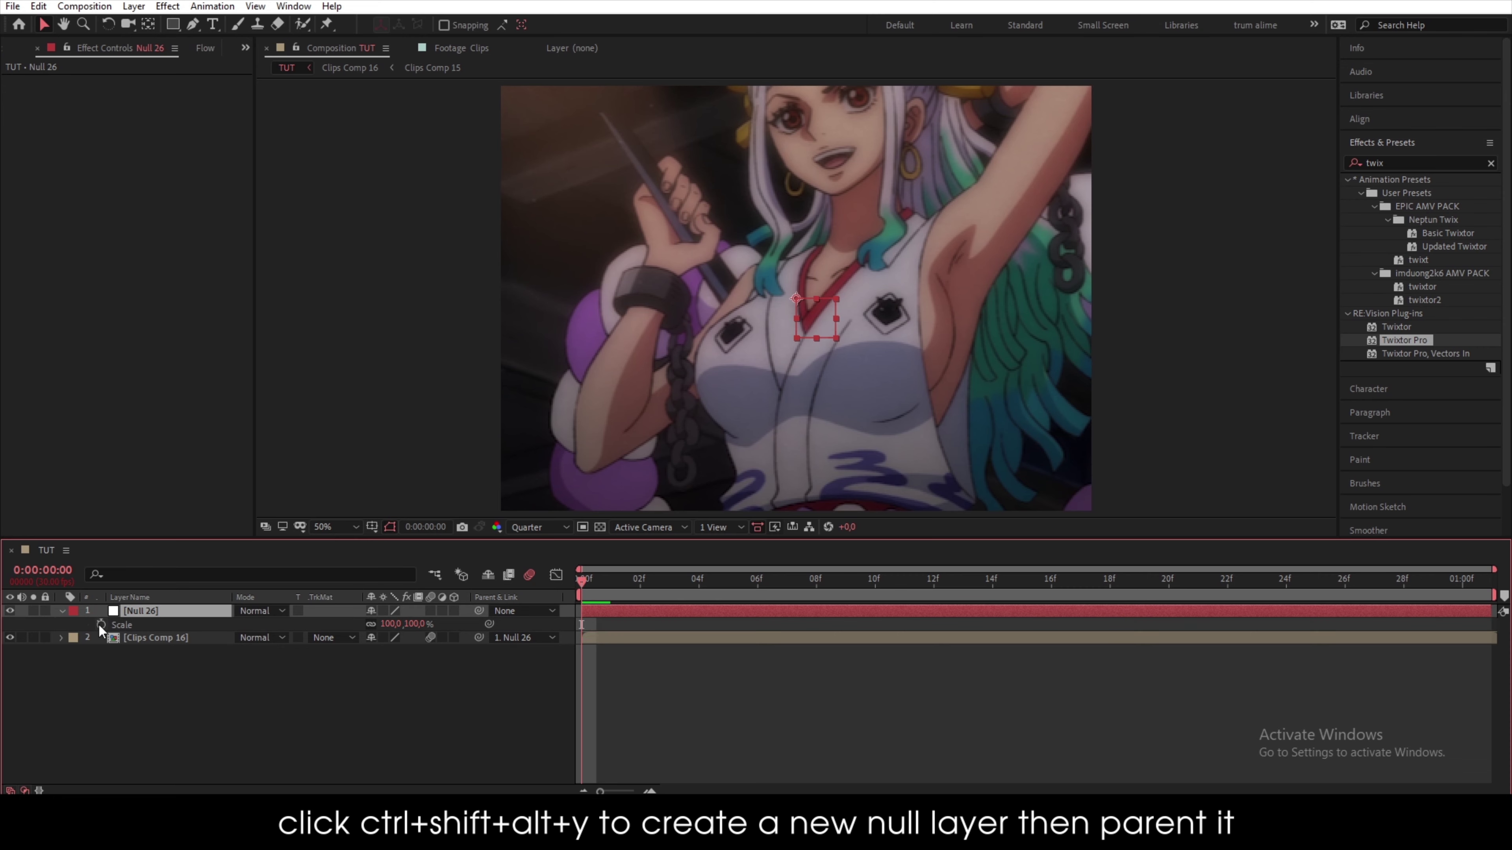
pyautogui.moveTo(583, 626); pyautogui.dragTo(1166, 665)
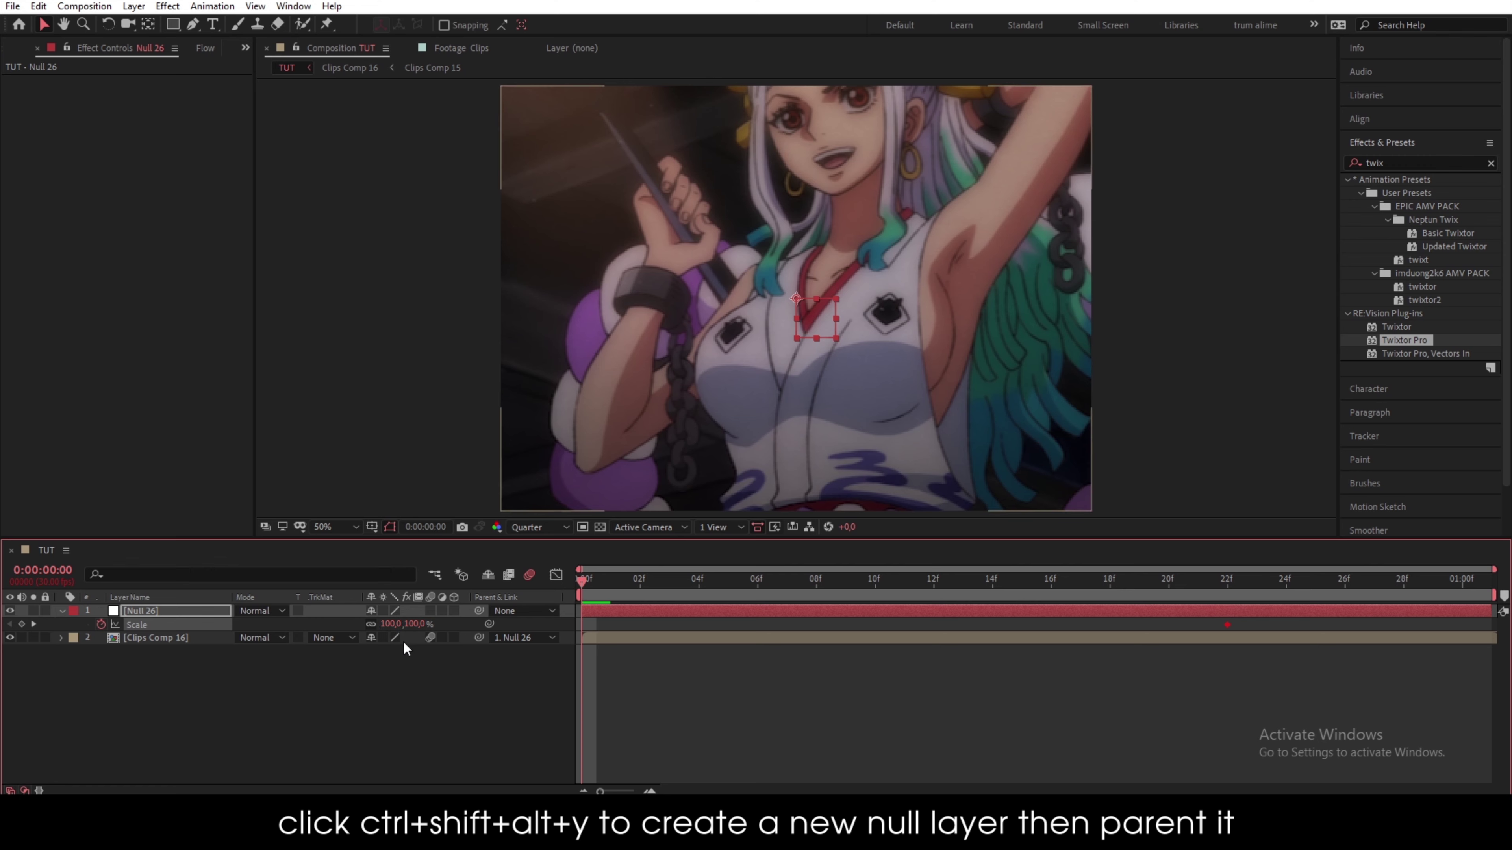
pyautogui.click(392, 624)
pyautogui.write('650')
pyautogui.press('Return')
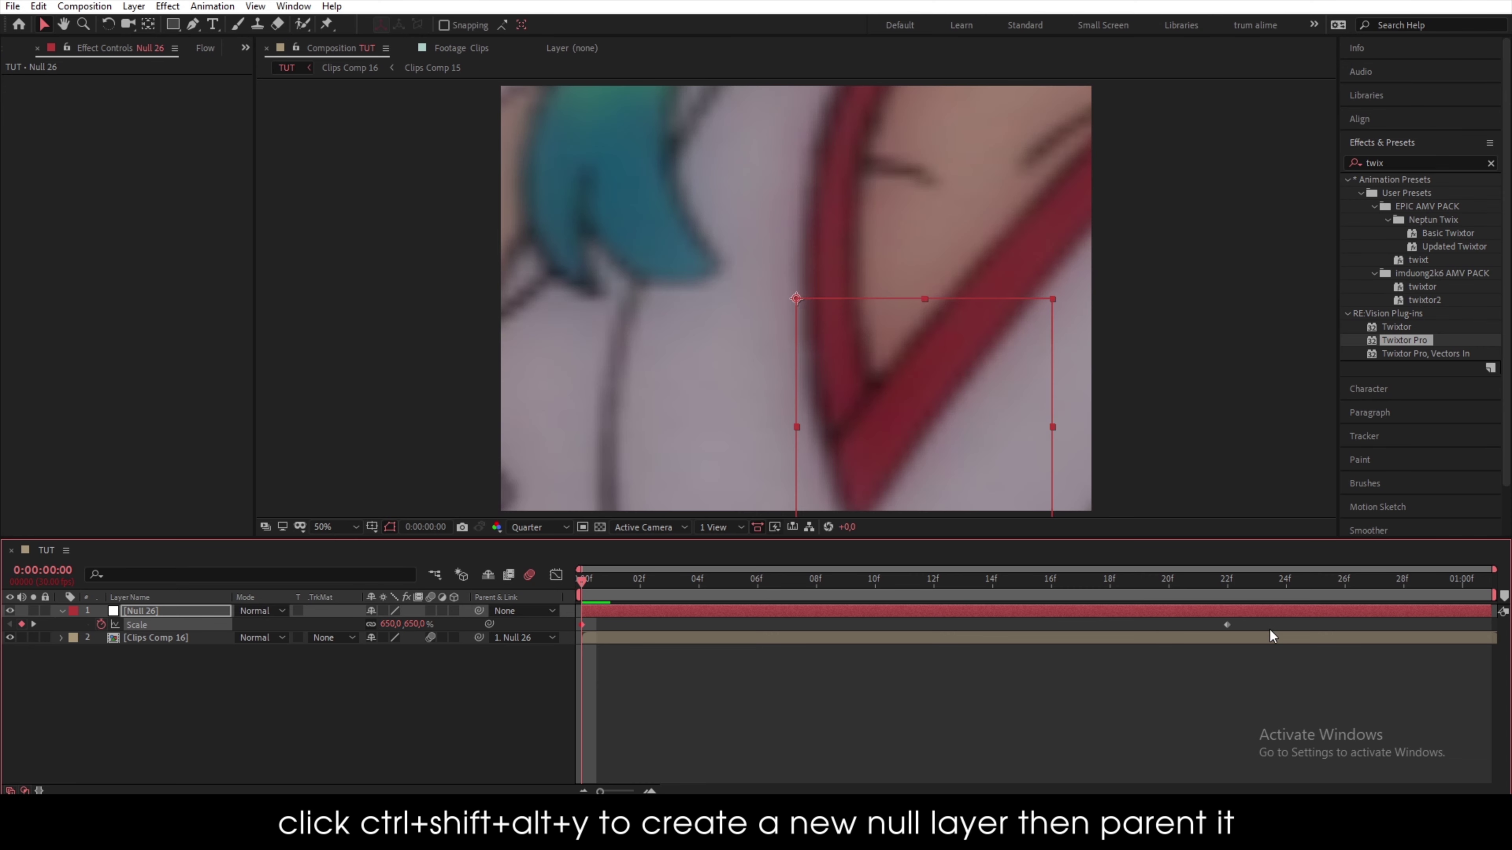
# - Ease the null's two Scale keyframes and shape the value graph into a steep initial drop with a long, flat ease-out
pyautogui.click(467, 622)
pyautogui.click(549, 573)
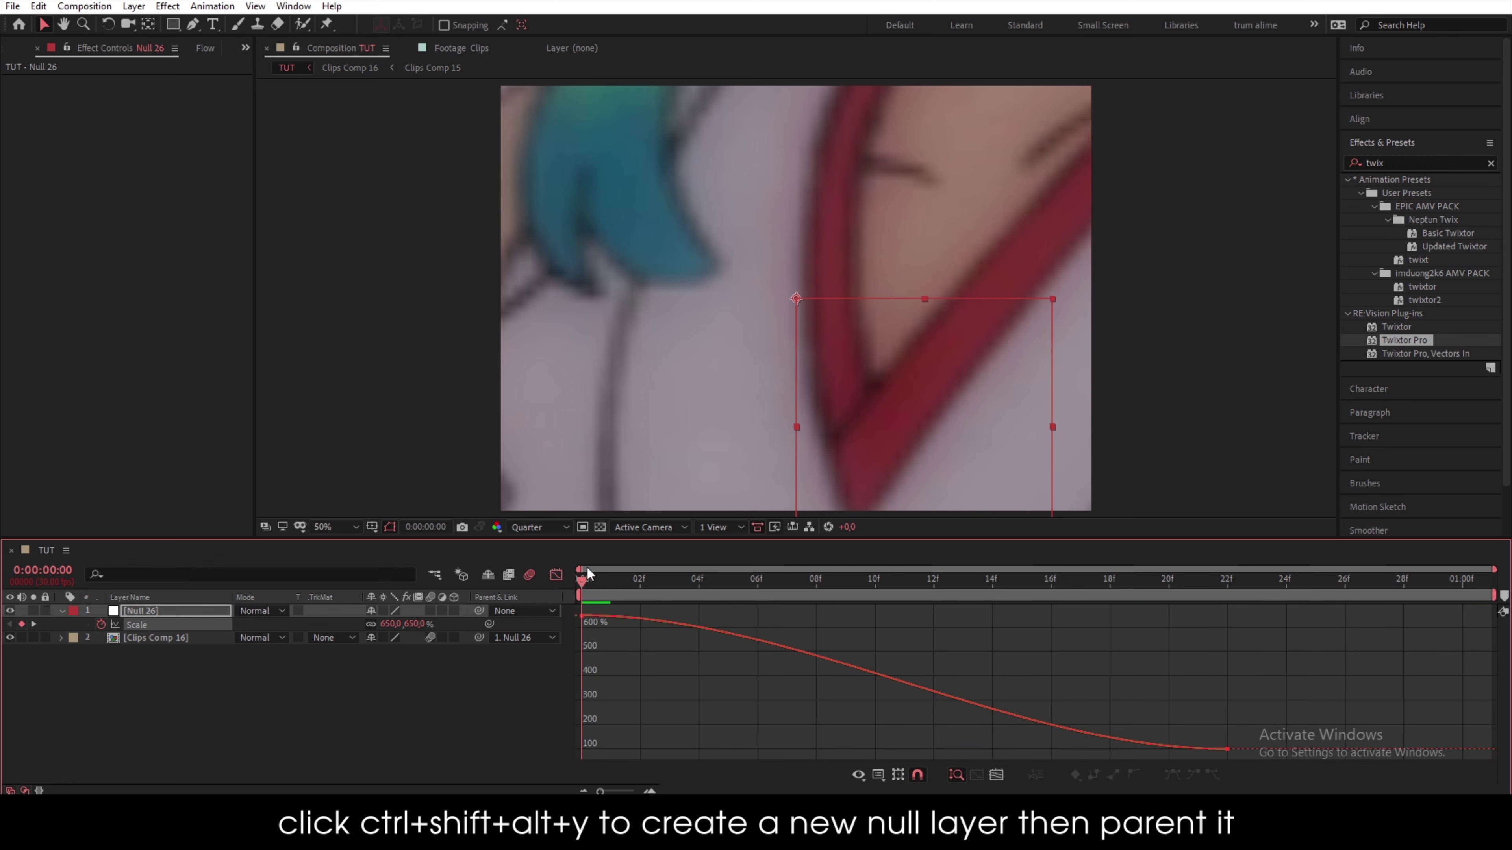
pyautogui.click(892, 776)
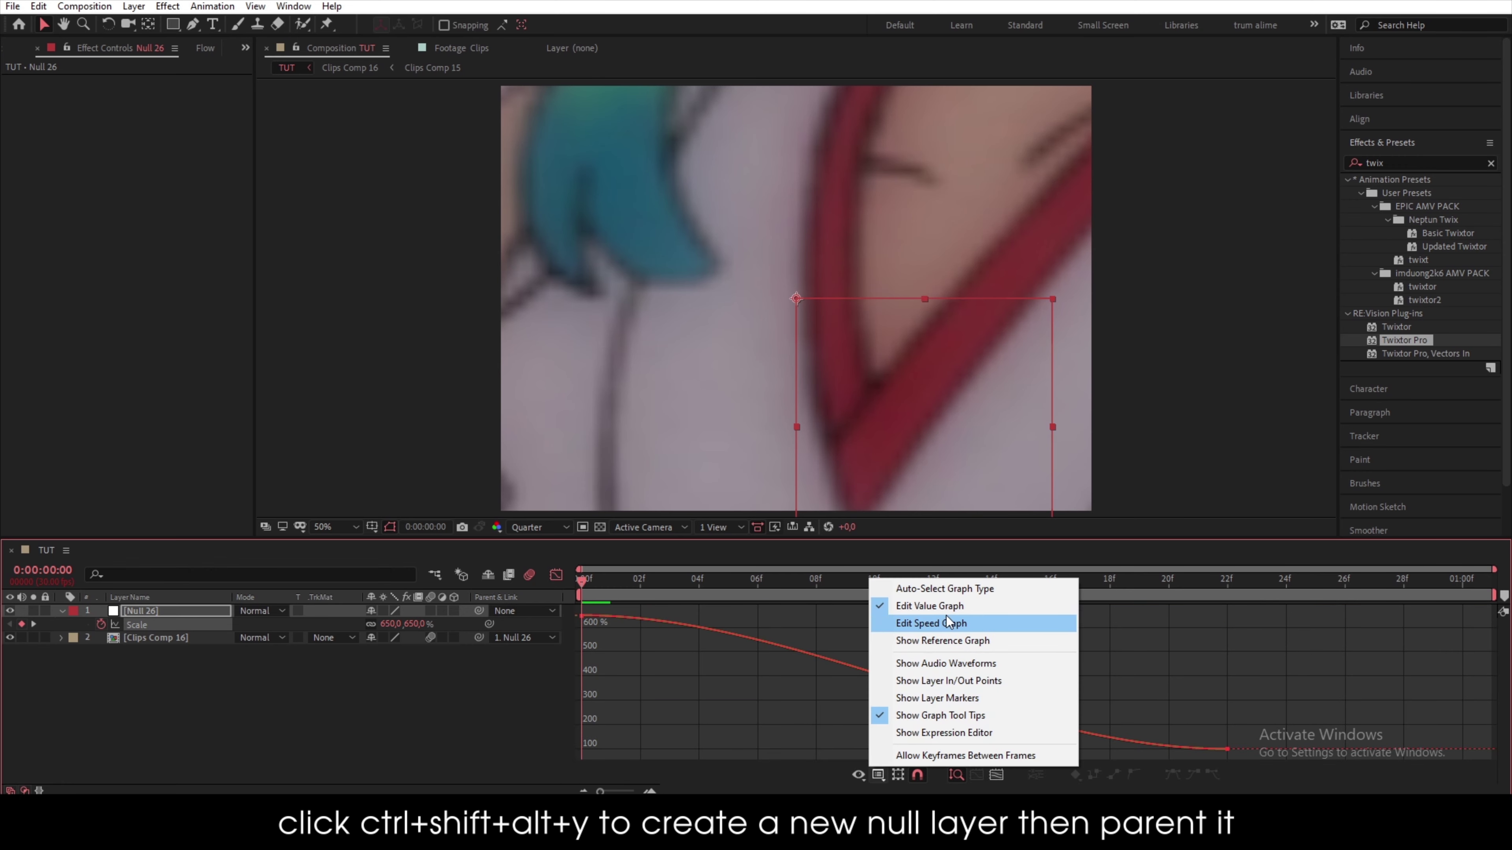
pyautogui.click(660, 730)
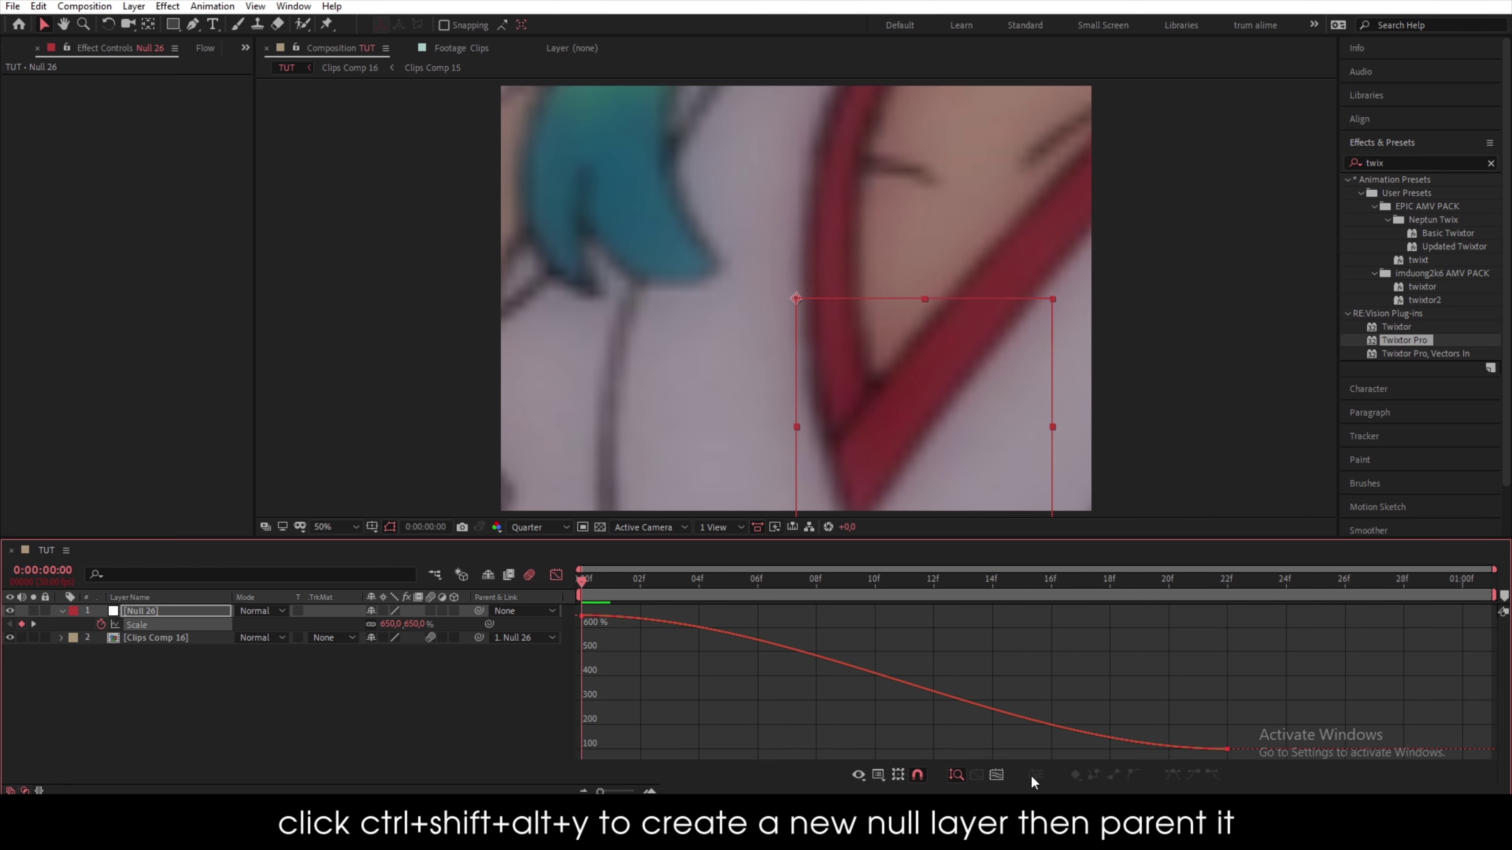
pyautogui.moveTo(1100, 689); pyautogui.dragTo(1228, 761)
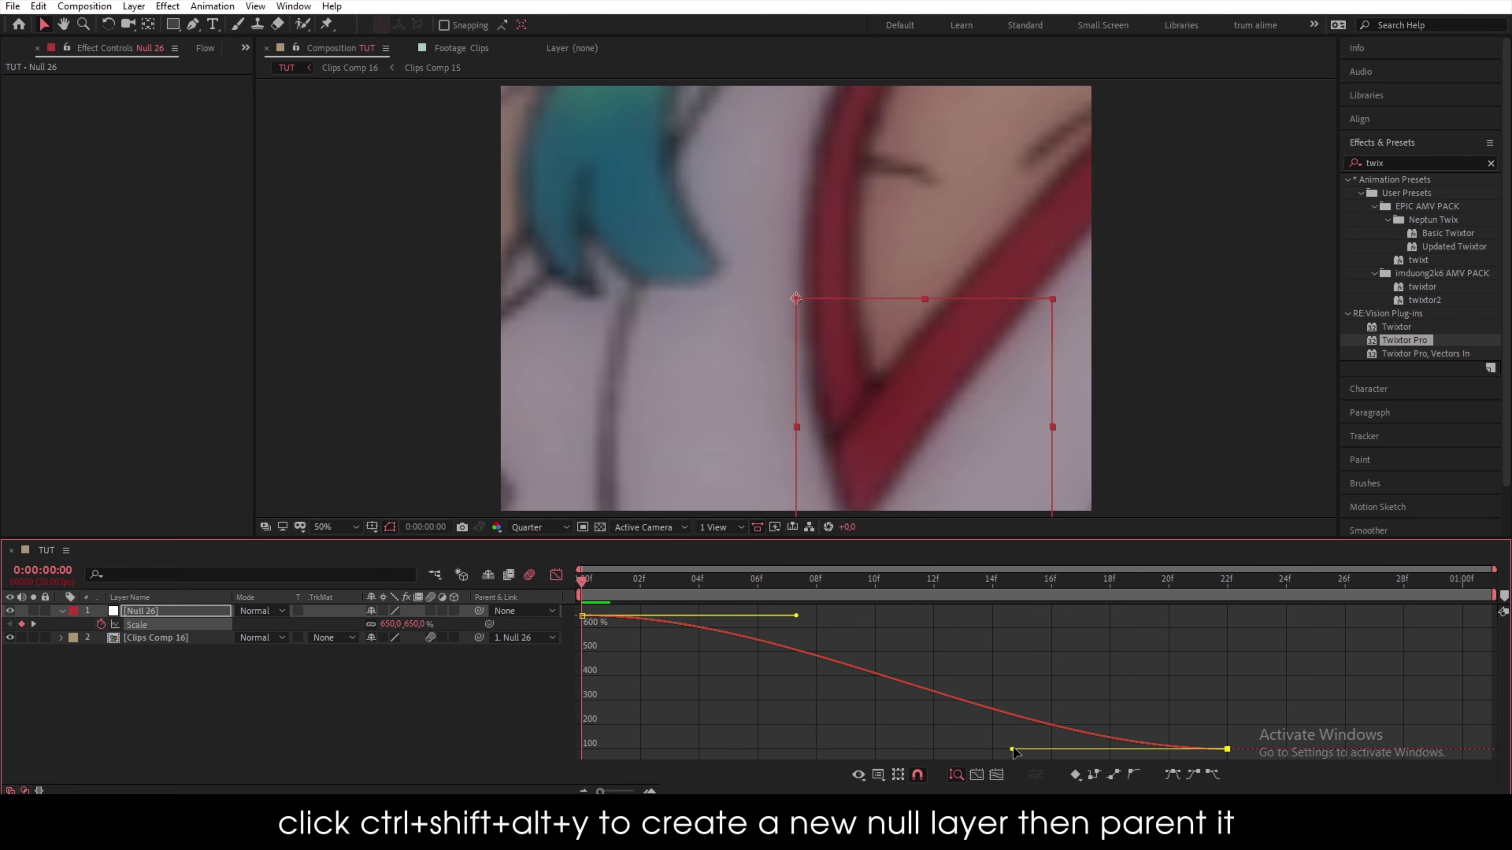
pyautogui.moveTo(1012, 750); pyautogui.dragTo(554, 738)
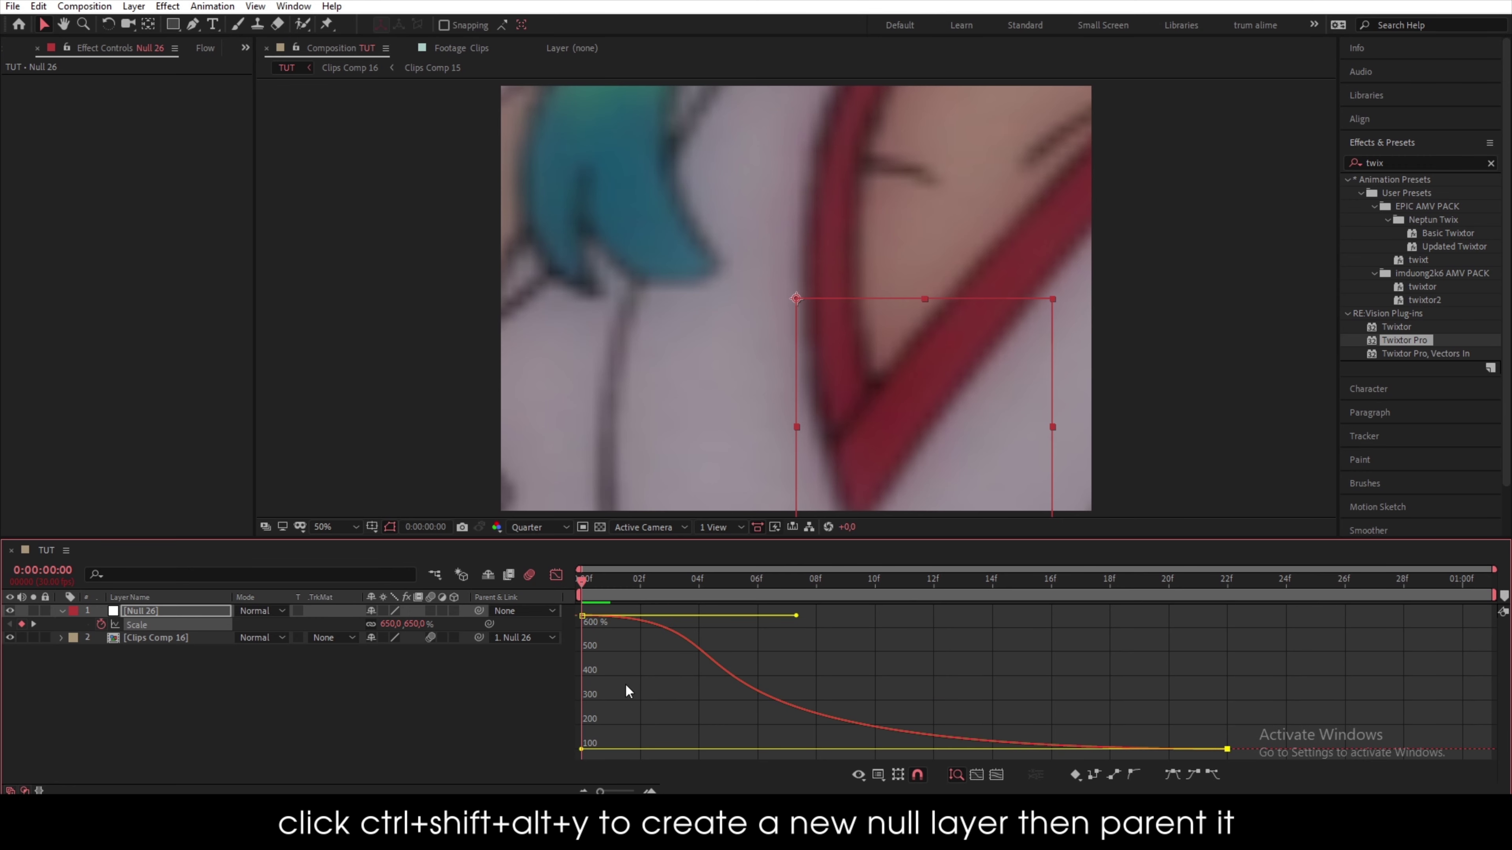
pyautogui.moveTo(795, 617); pyautogui.dragTo(530, 694)
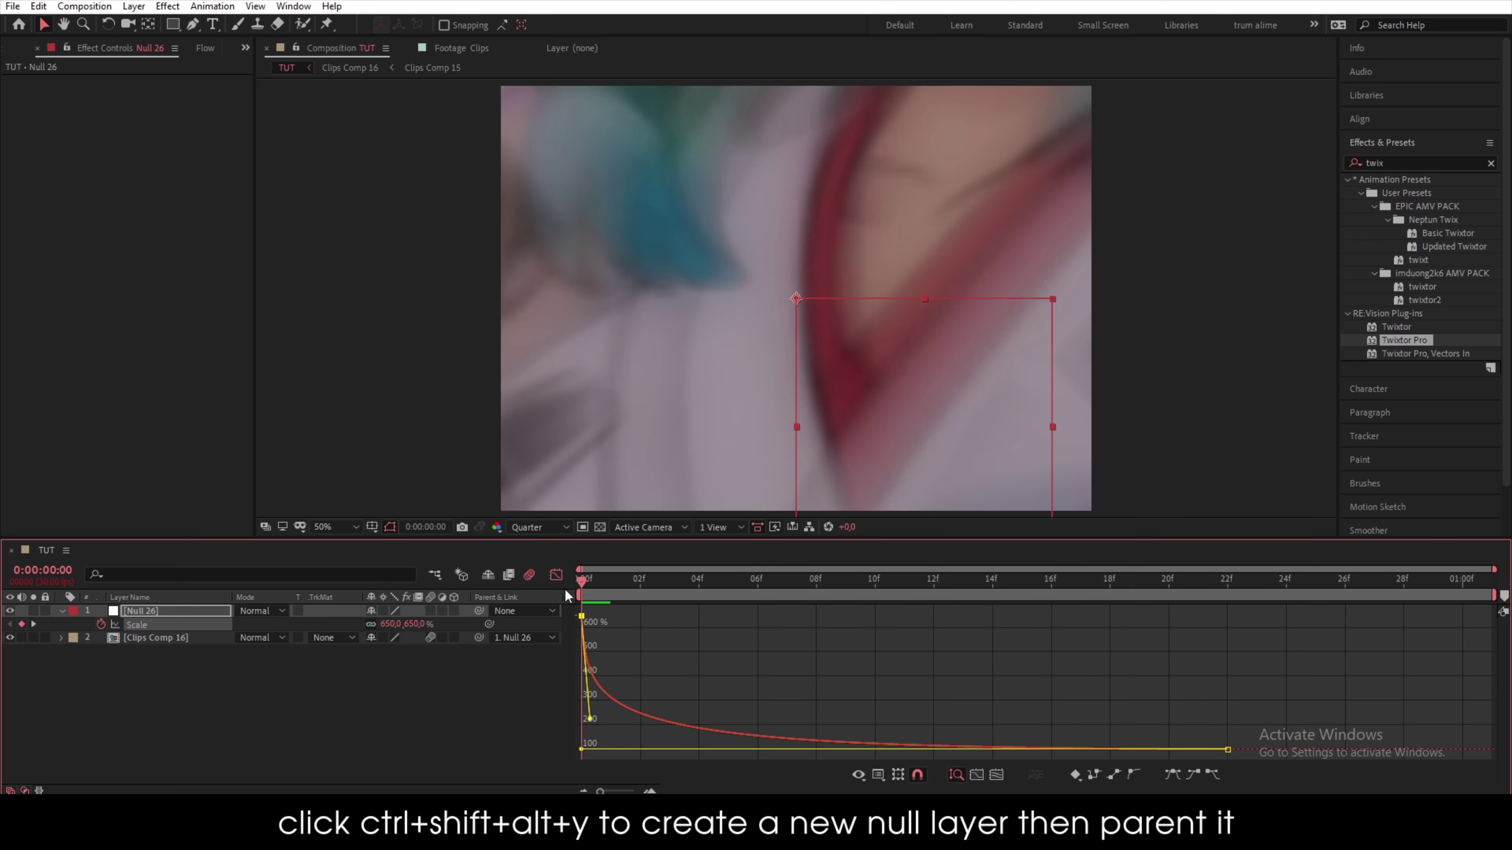
pyautogui.click(556, 576)
# - Preview the null's scale animation and return to the first frame
pyautogui.press('space')
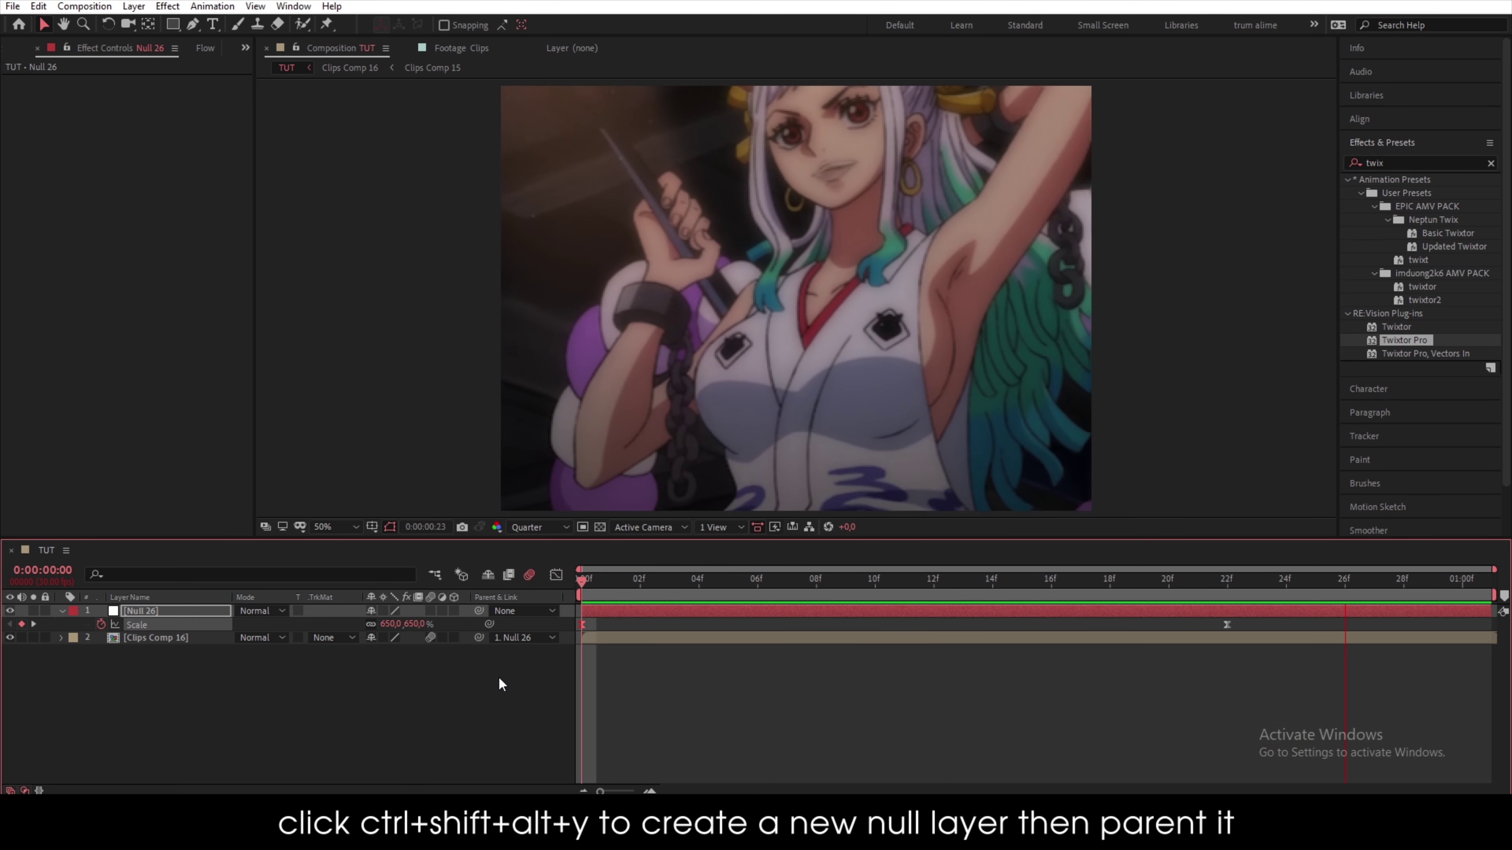
pyautogui.click(963, 590)
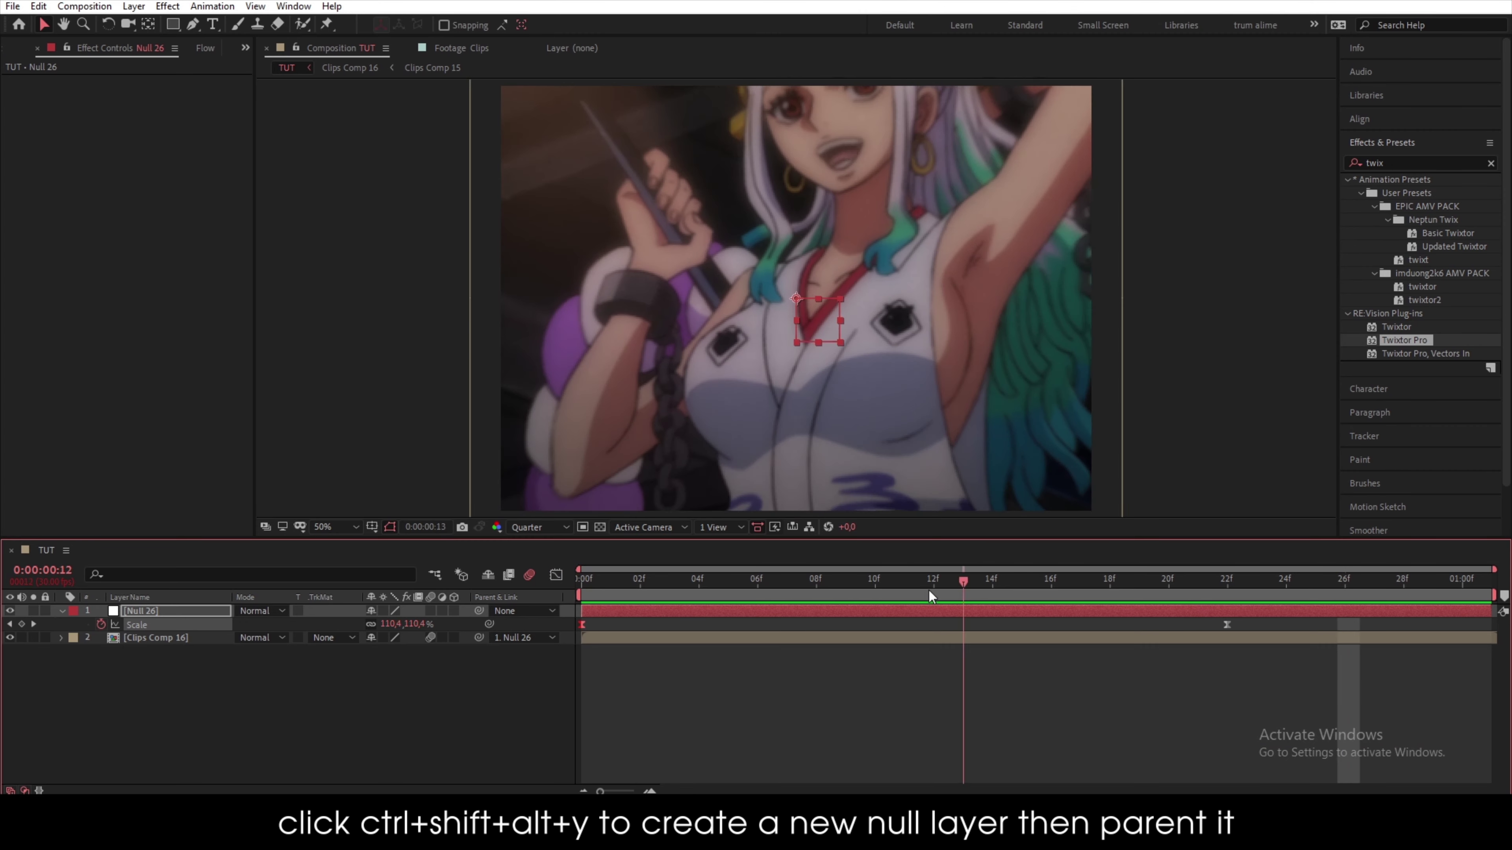
pyautogui.moveTo(932, 595); pyautogui.dragTo(580, 613)
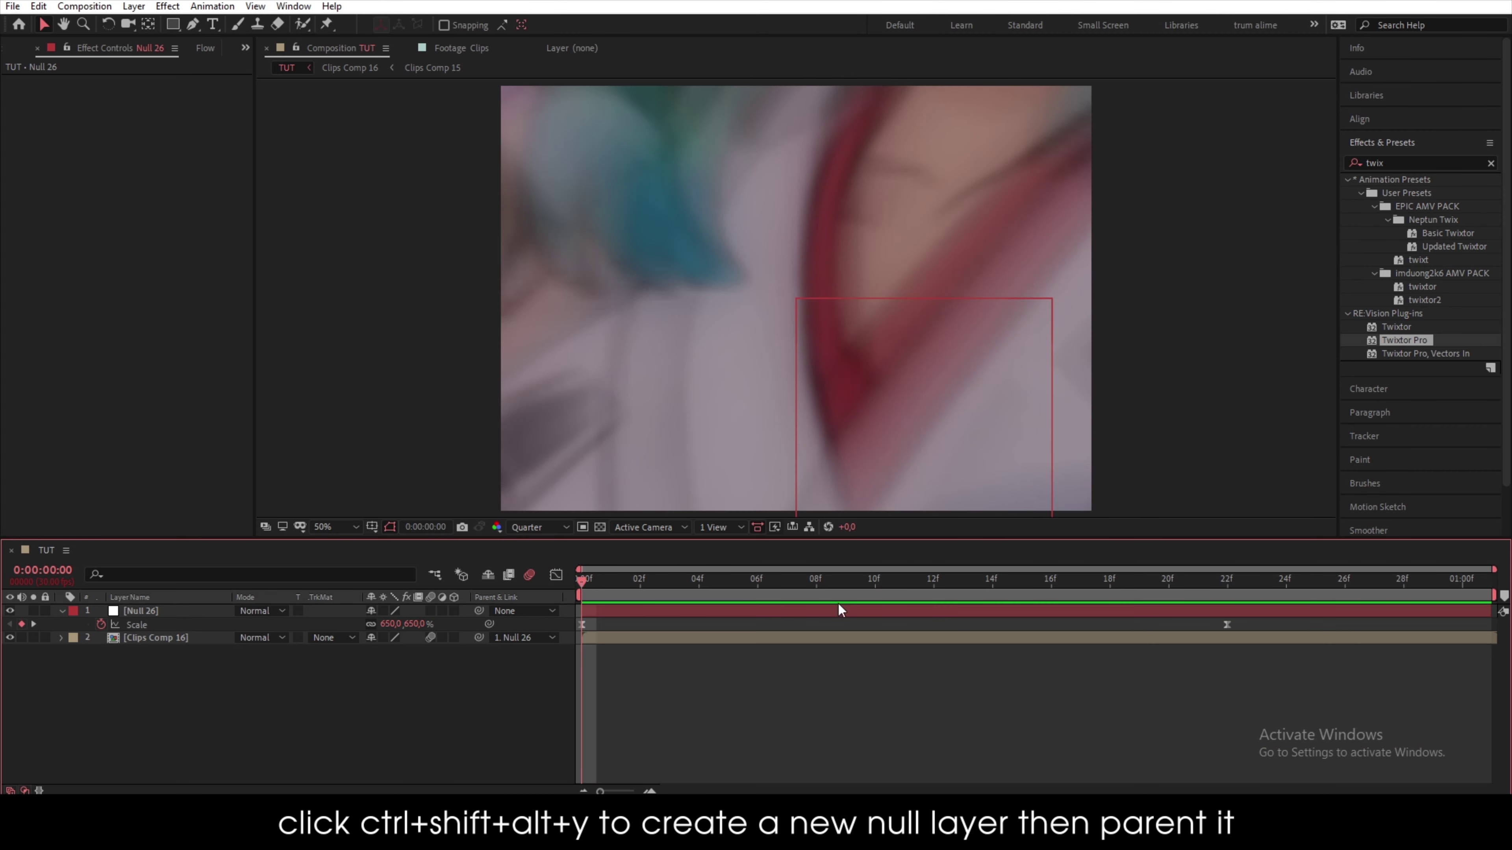
# - Add two more null objects above the scale-animated null
pyautogui.click(846, 596)
pyautogui.click(858, 613)
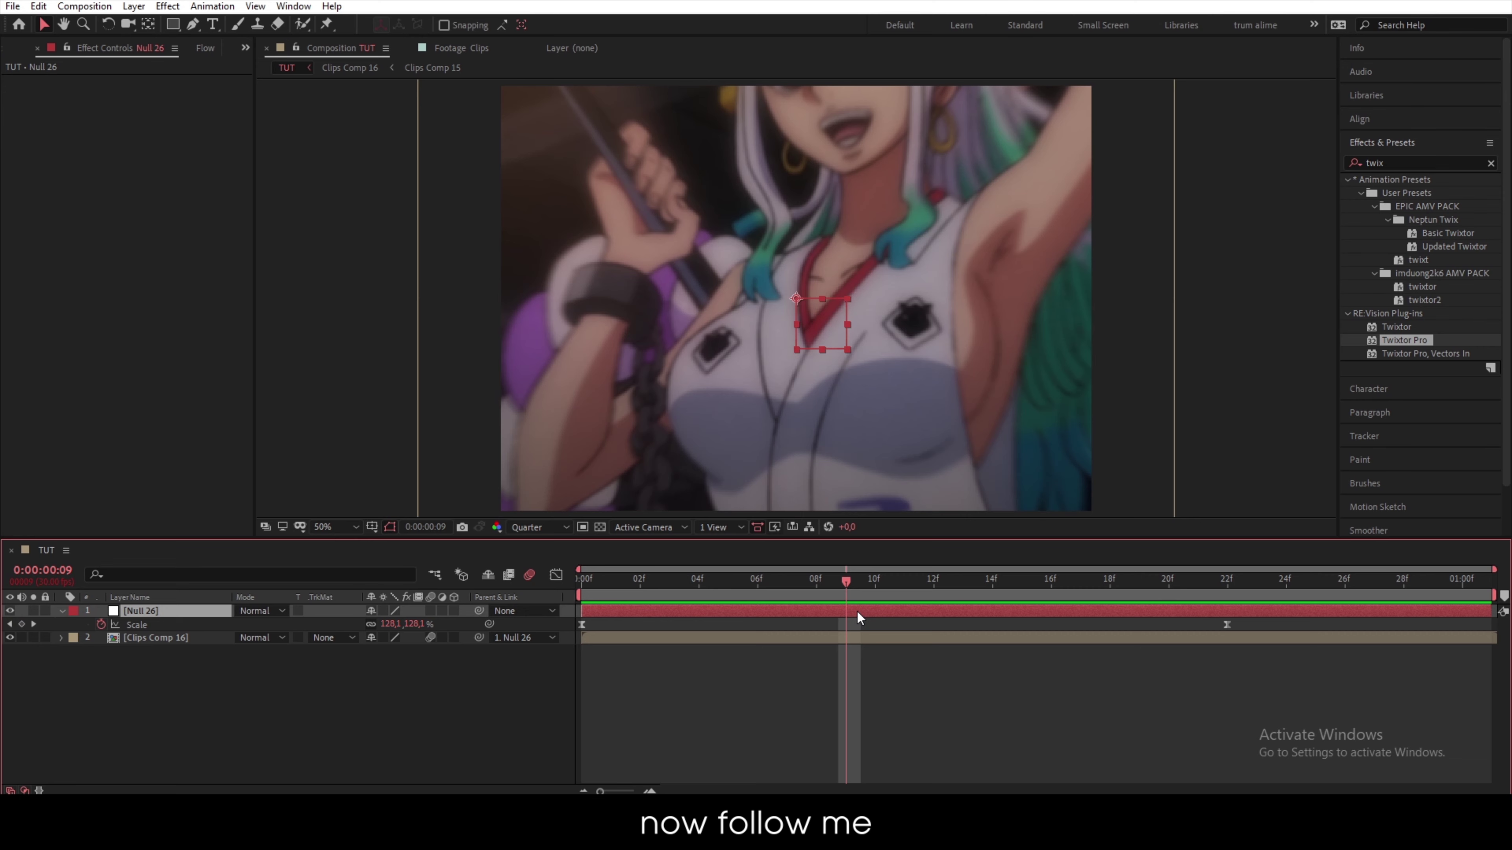
pyautogui.hotkey('ctrl', 'alt', 'shift', 'y')
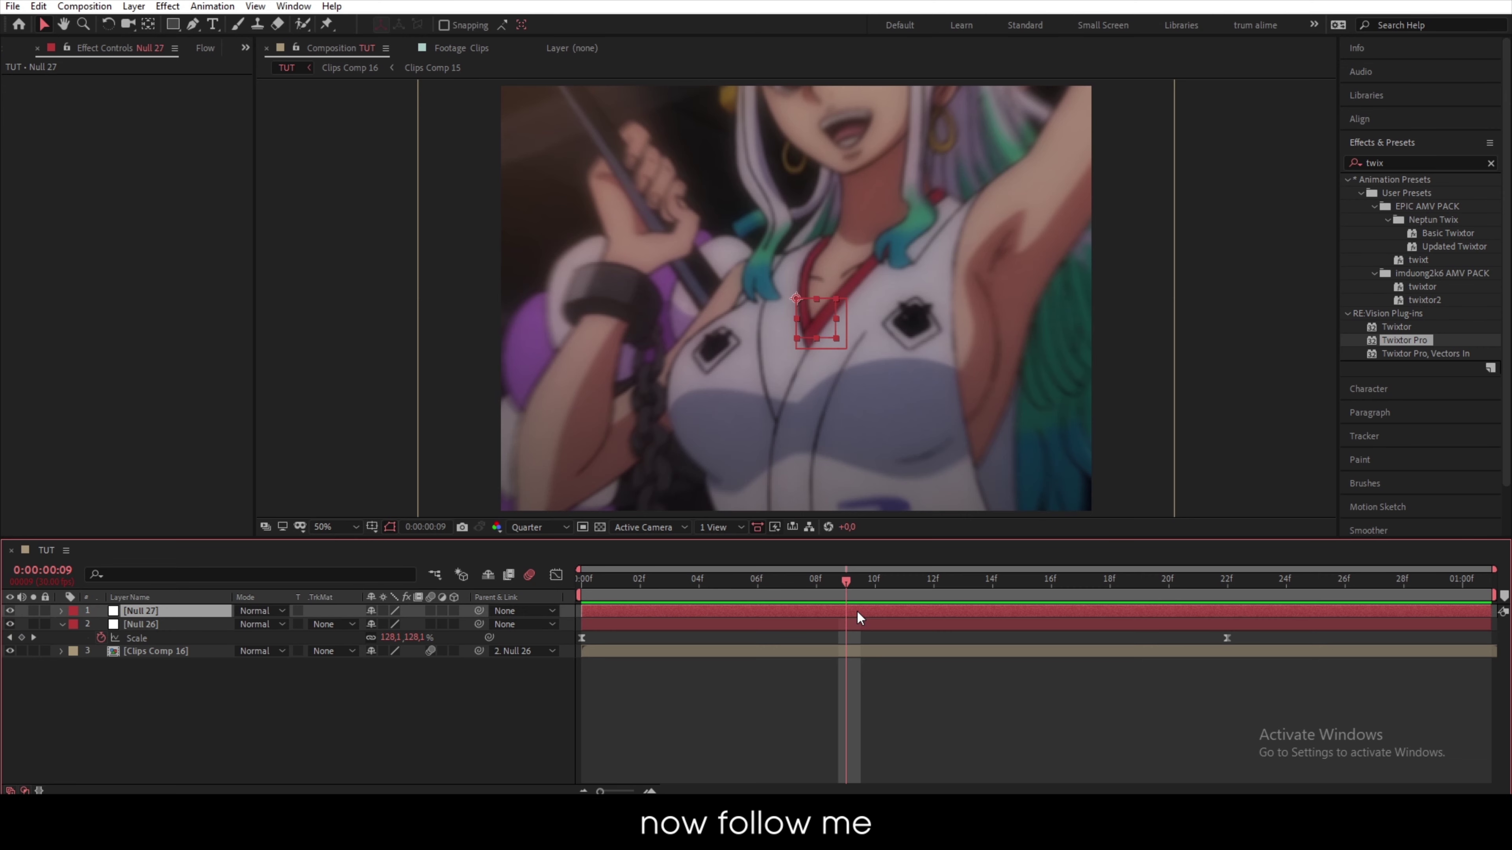
pyautogui.hotkey('ctrl', 'alt', 'shift', 'y')
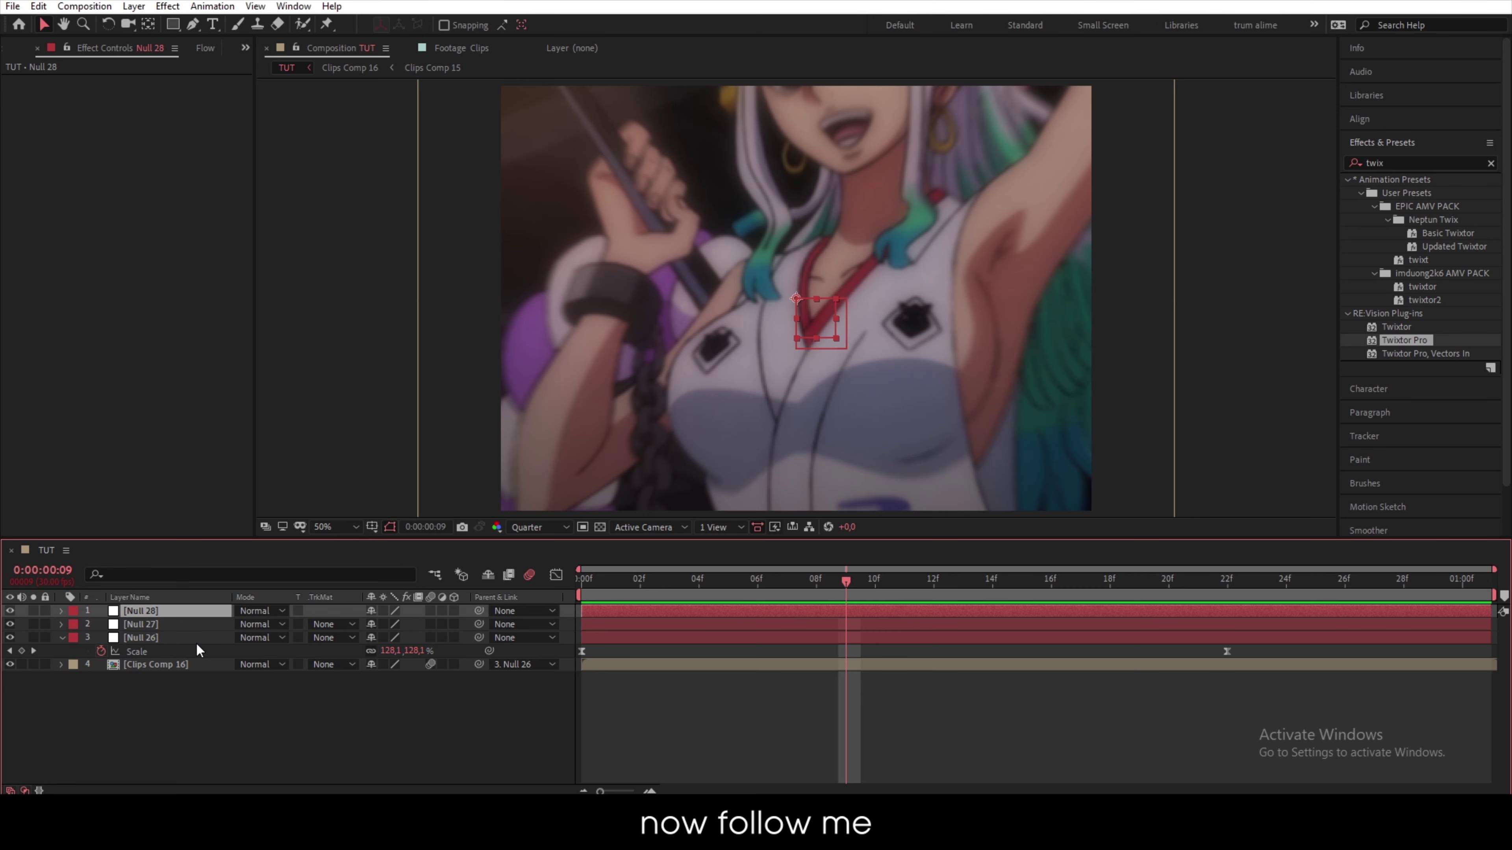
# - Chain the nulls by parenting the scale-animated null to Null 27 and Null 27 to Null 28
pyautogui.click(242, 639)
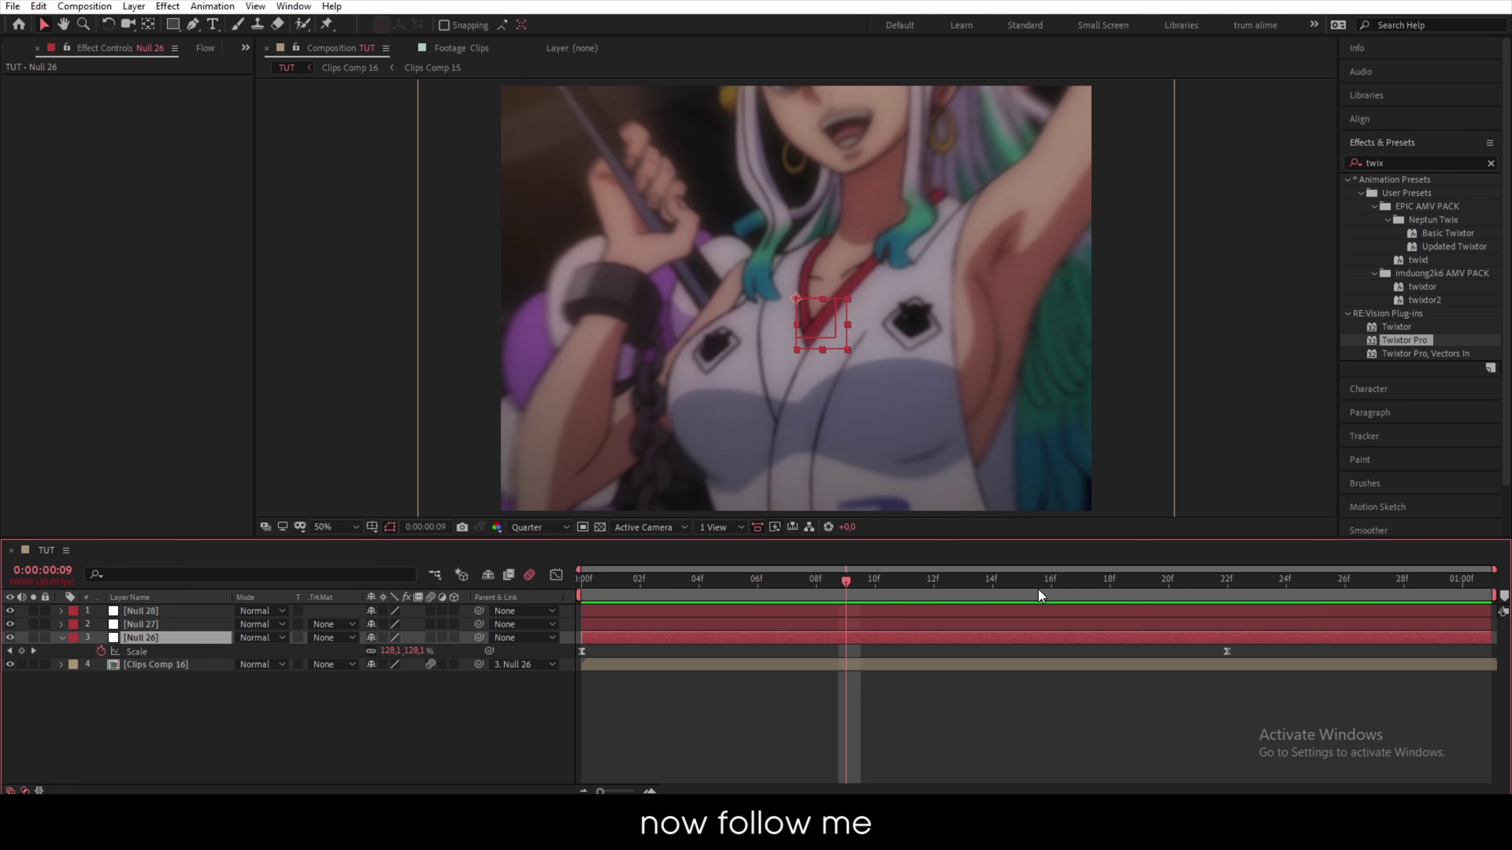
pyautogui.moveTo(1038, 596); pyautogui.dragTo(1227, 593)
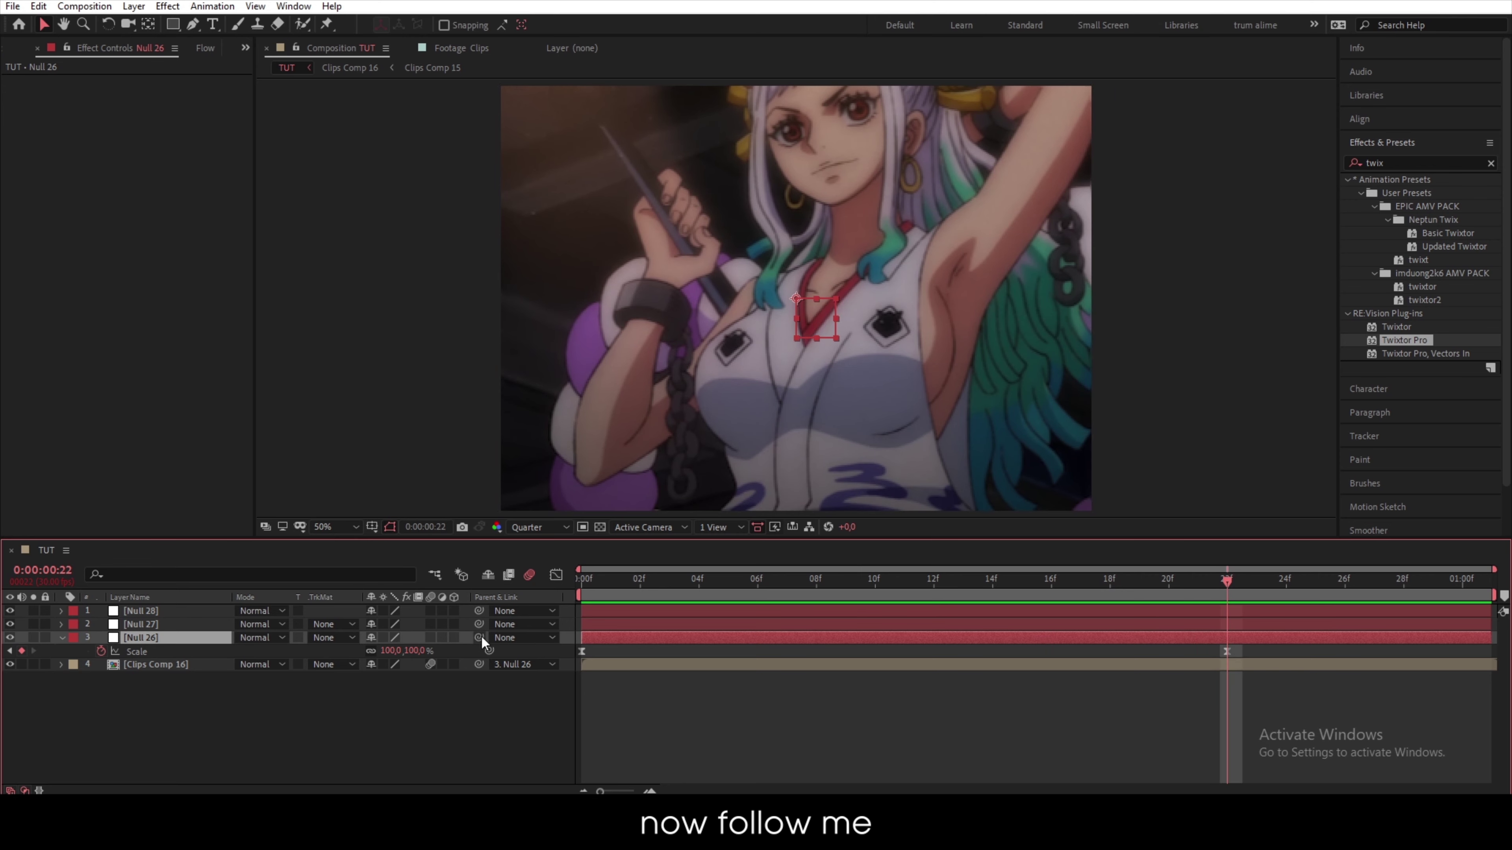
pyautogui.moveTo(481, 636); pyautogui.dragTo(451, 613)
pyautogui.click(827, 718)
# - Set starting Position and Scale keyframes on Null 27 at frame 15
pyautogui.click(875, 582)
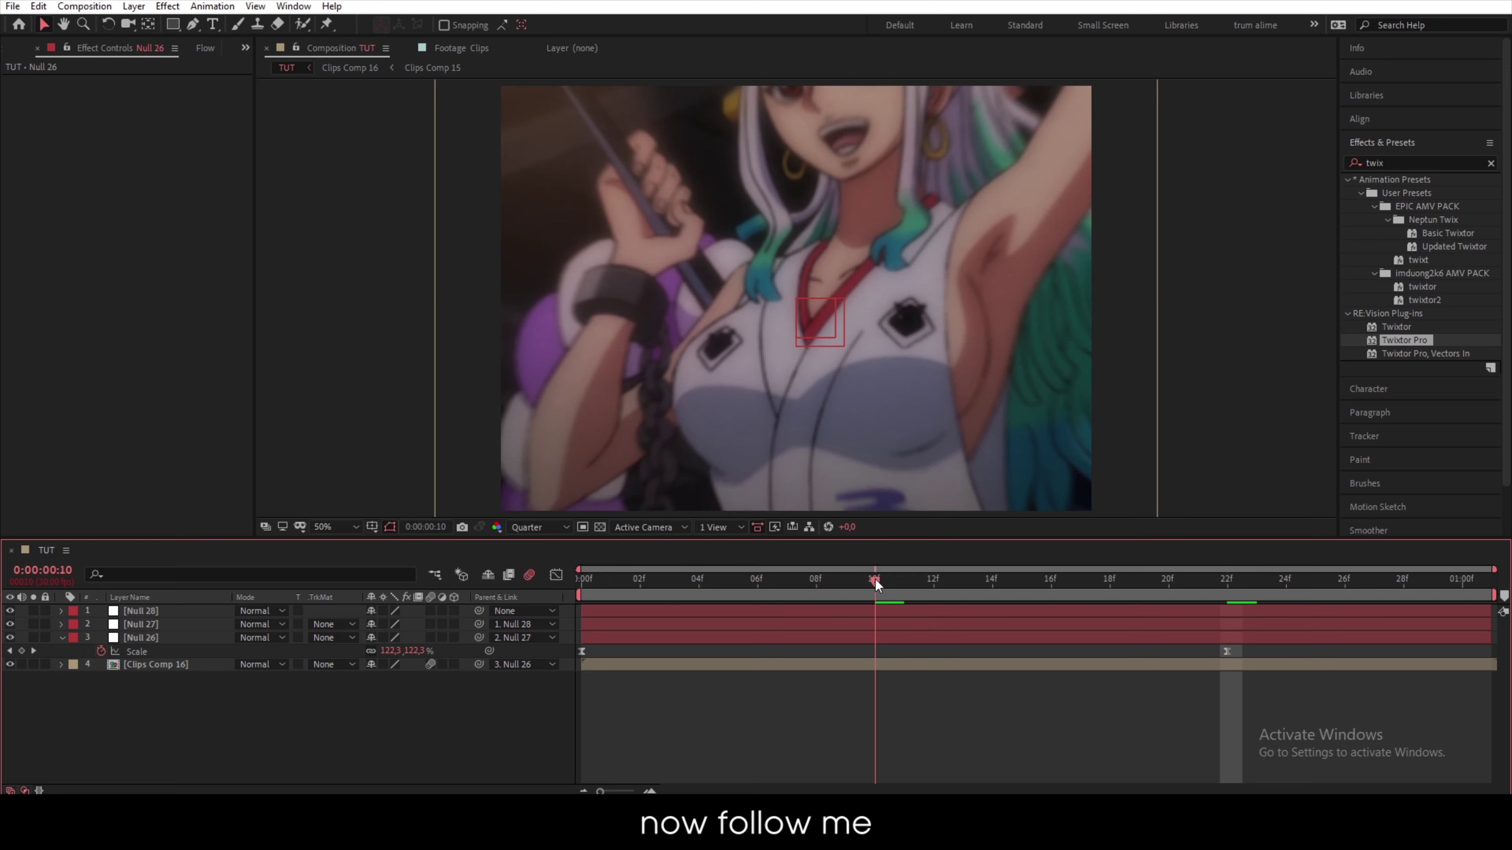
pyautogui.moveTo(875, 583); pyautogui.dragTo(1000, 629)
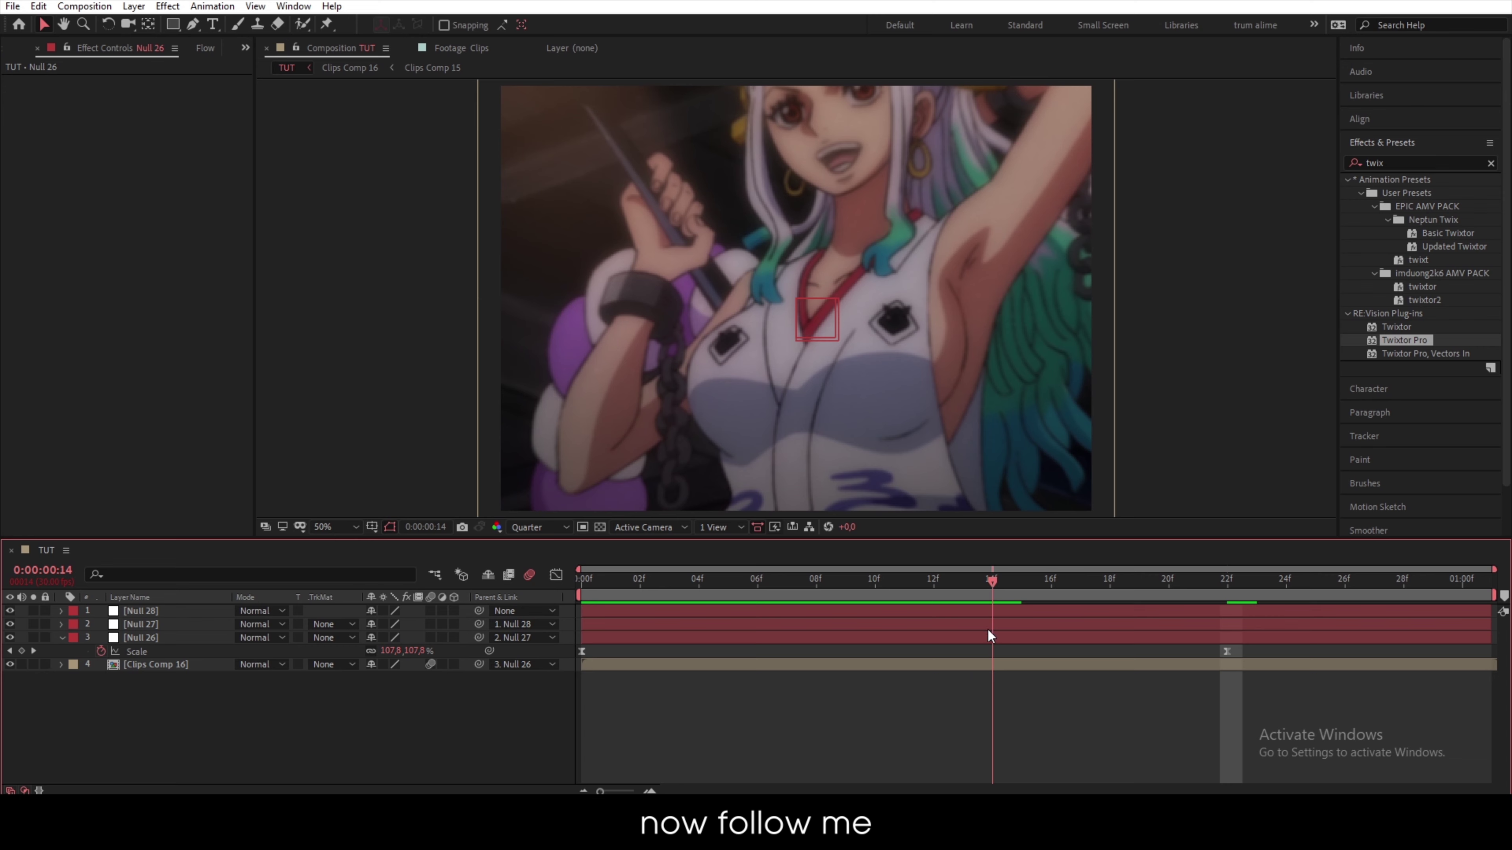
pyautogui.press('pagedown')
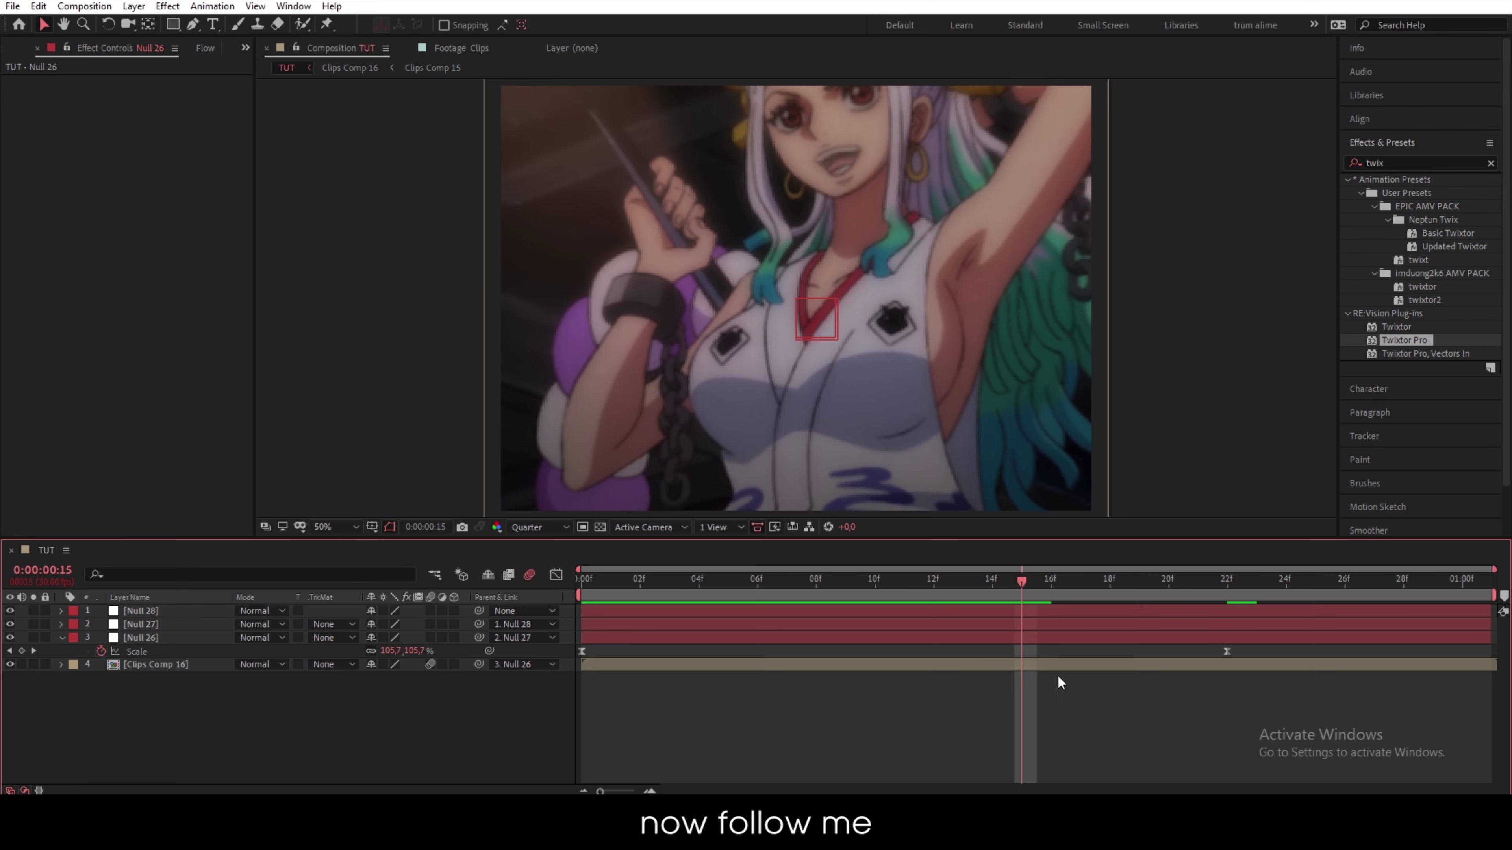
pyautogui.click(1042, 628)
pyautogui.press('p')
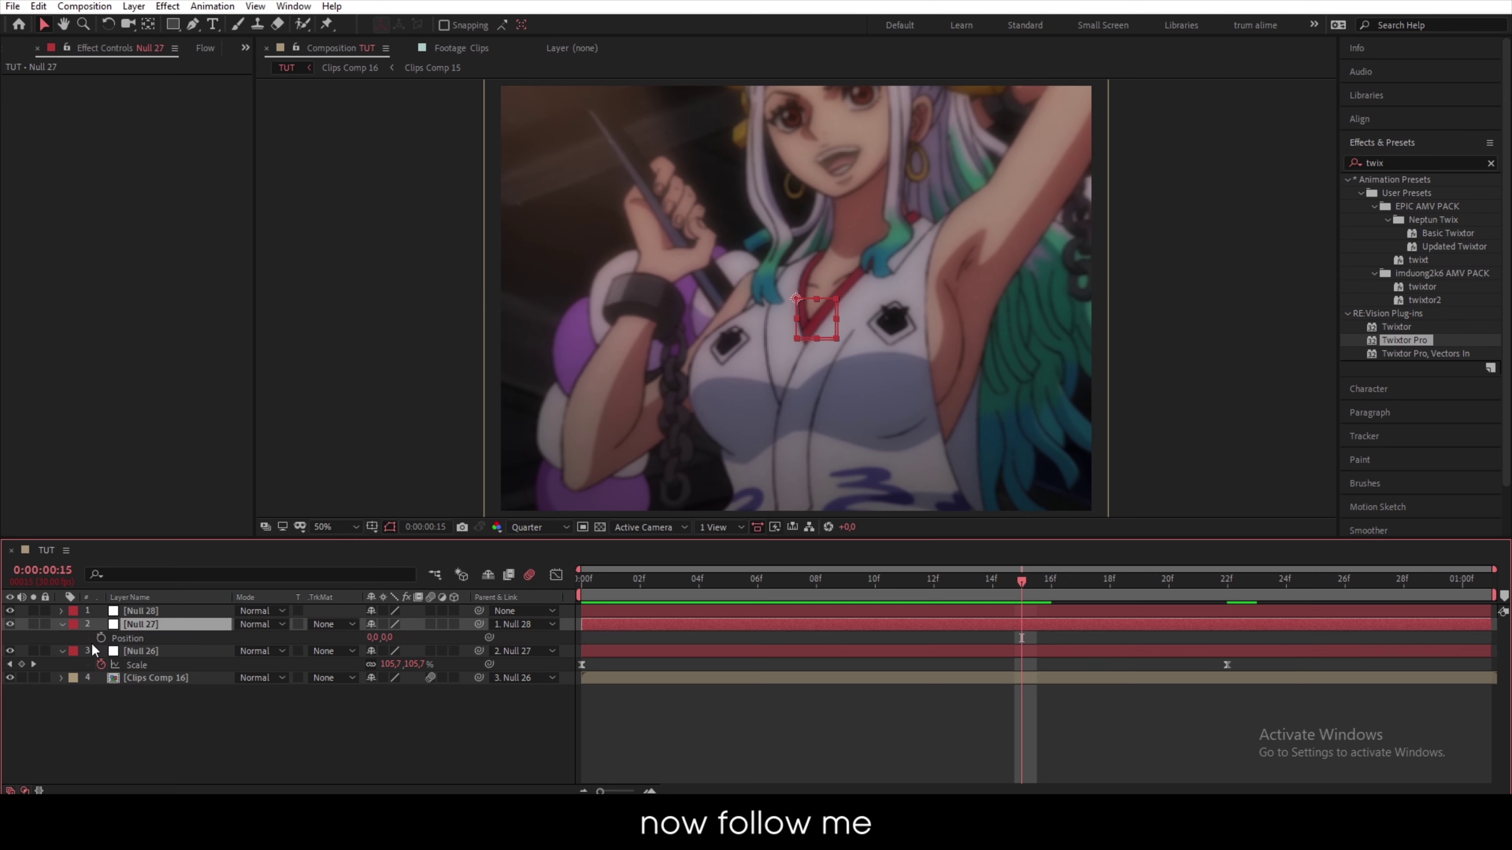
pyautogui.press('s')
pyautogui.click(100, 638)
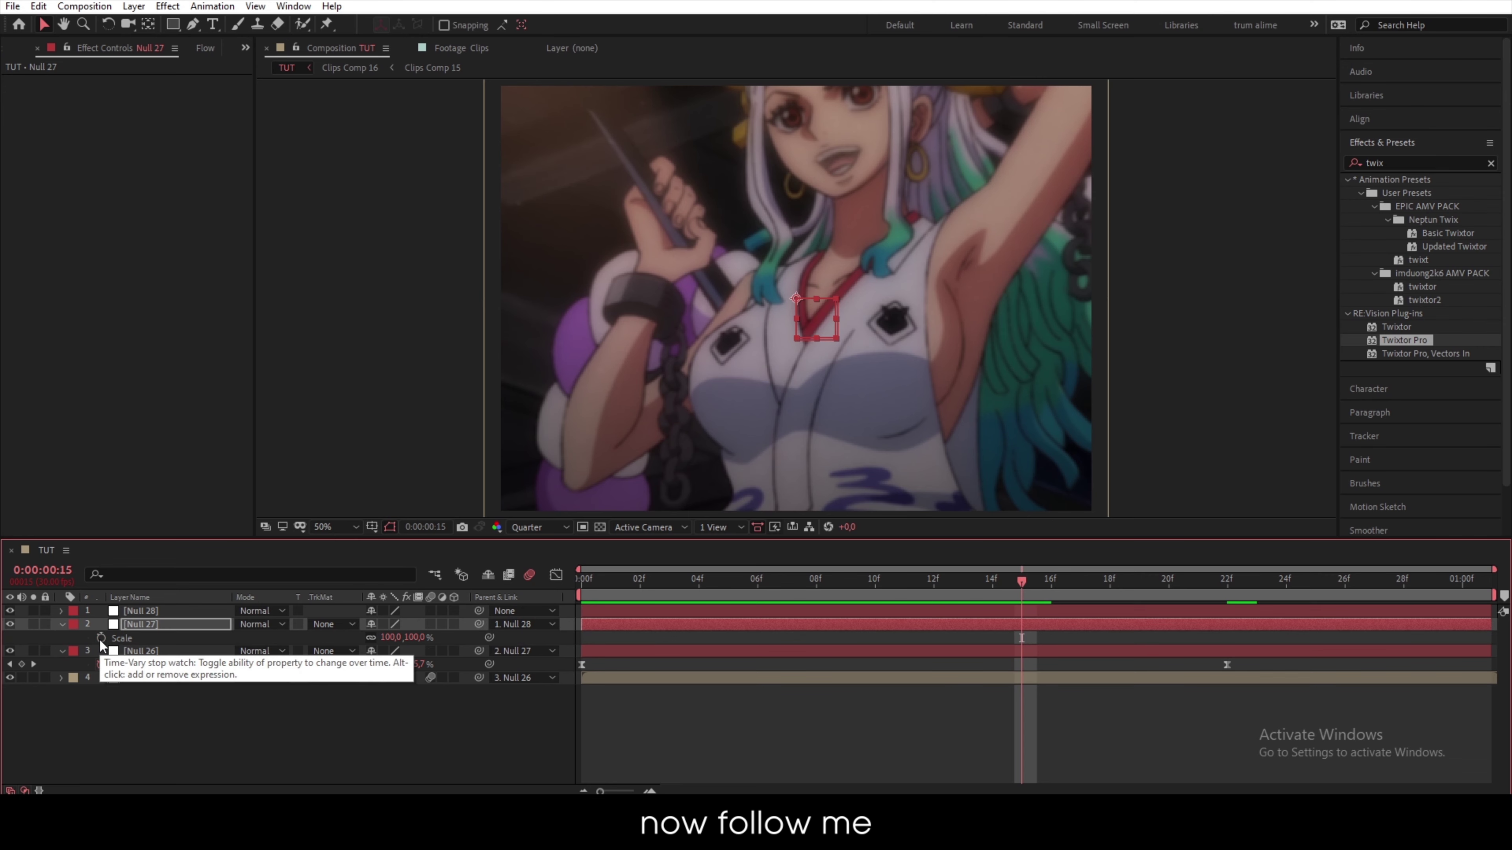
pyautogui.hotkey('alt', 'shift', 'p')
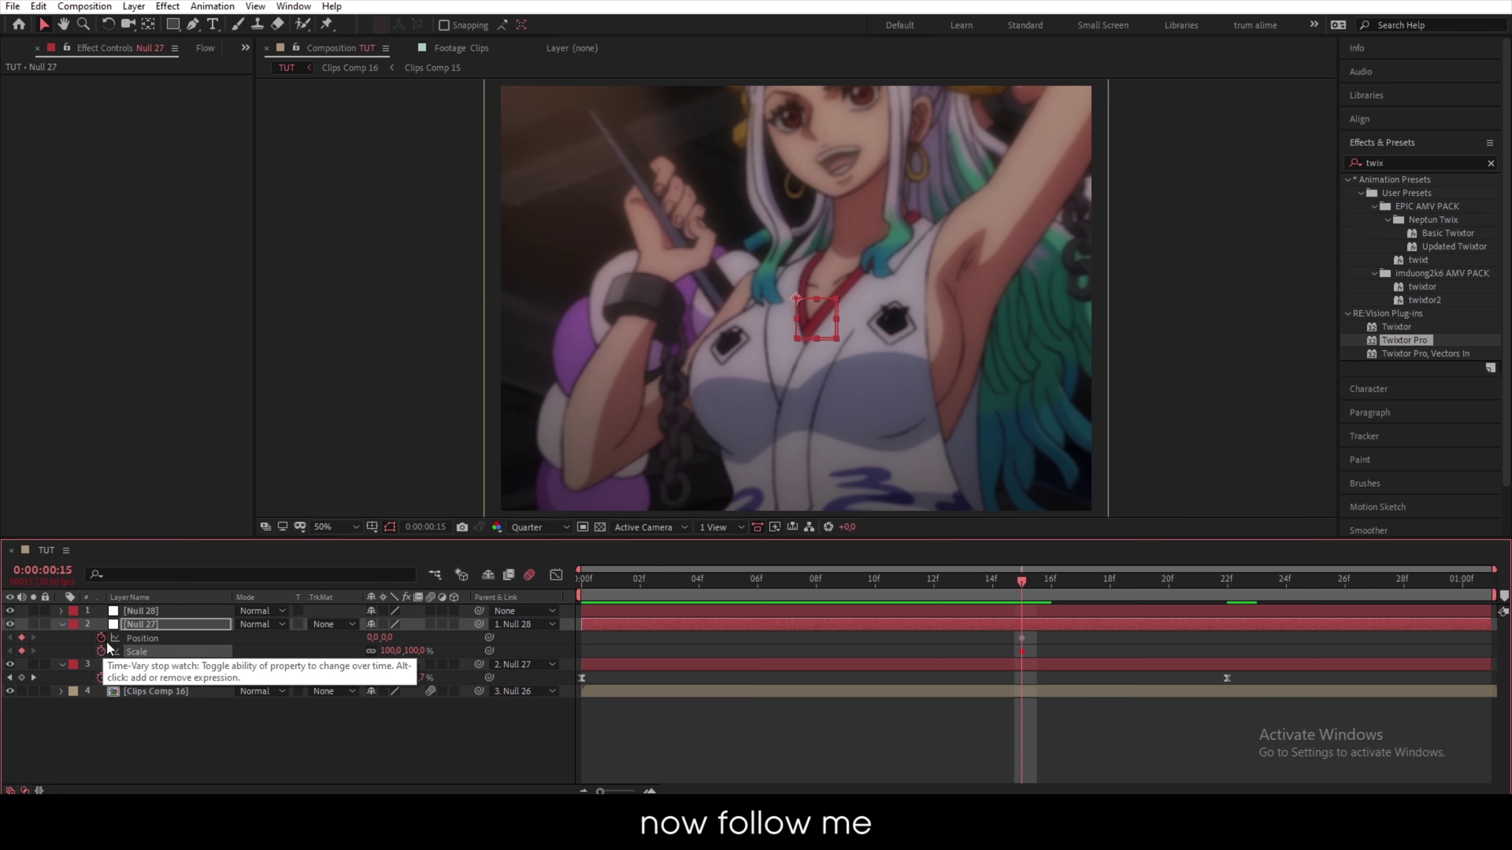
# - At frame 27, set Null 27's Scale to 176% and its Position to 0, 401
pyautogui.moveTo(1032, 584); pyautogui.dragTo(1364, 606)
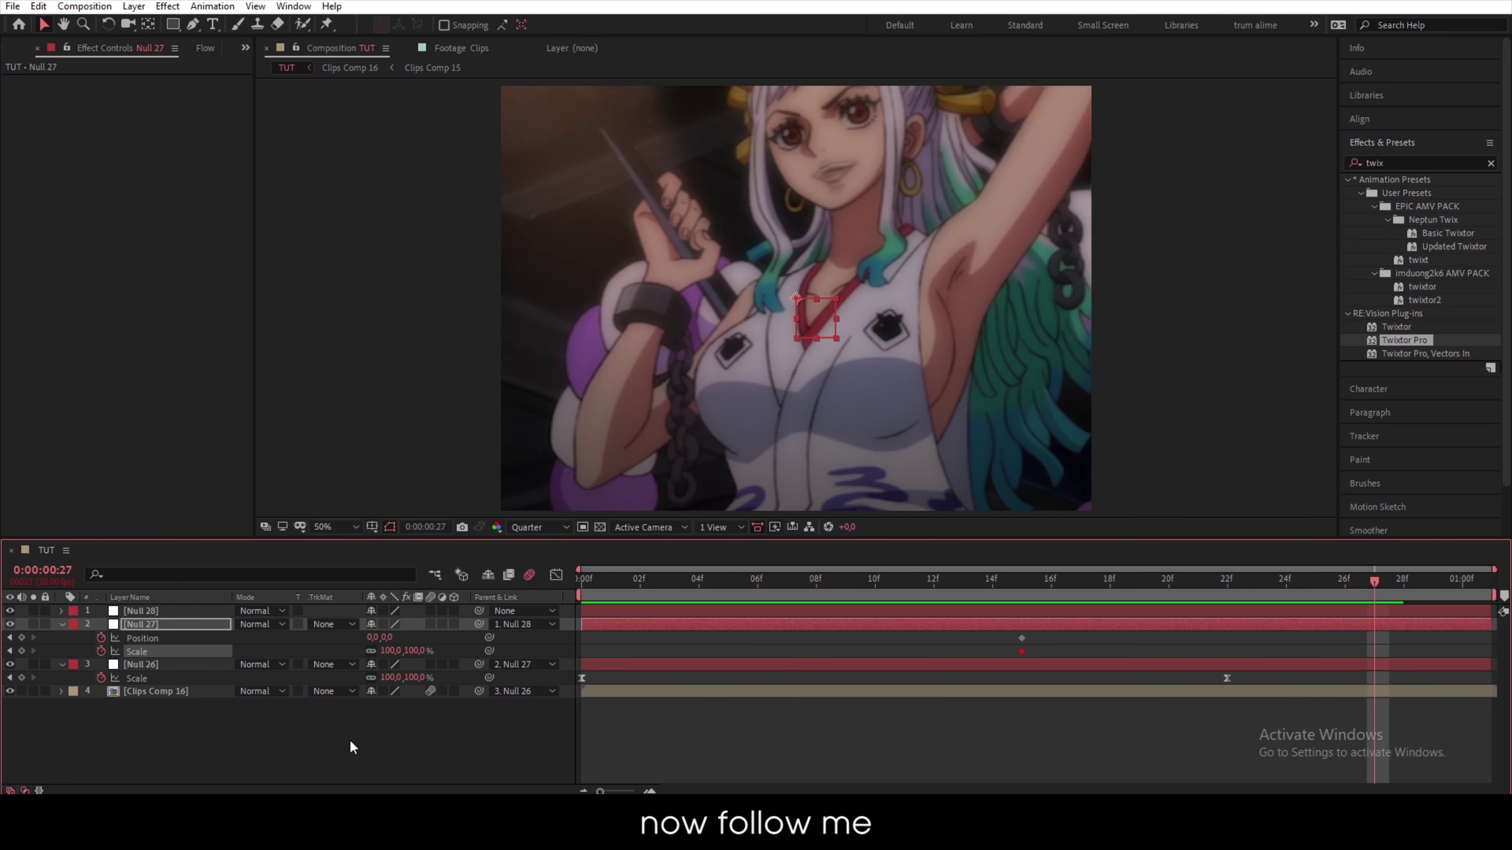
pyautogui.moveTo(390, 650); pyautogui.dragTo(490, 655)
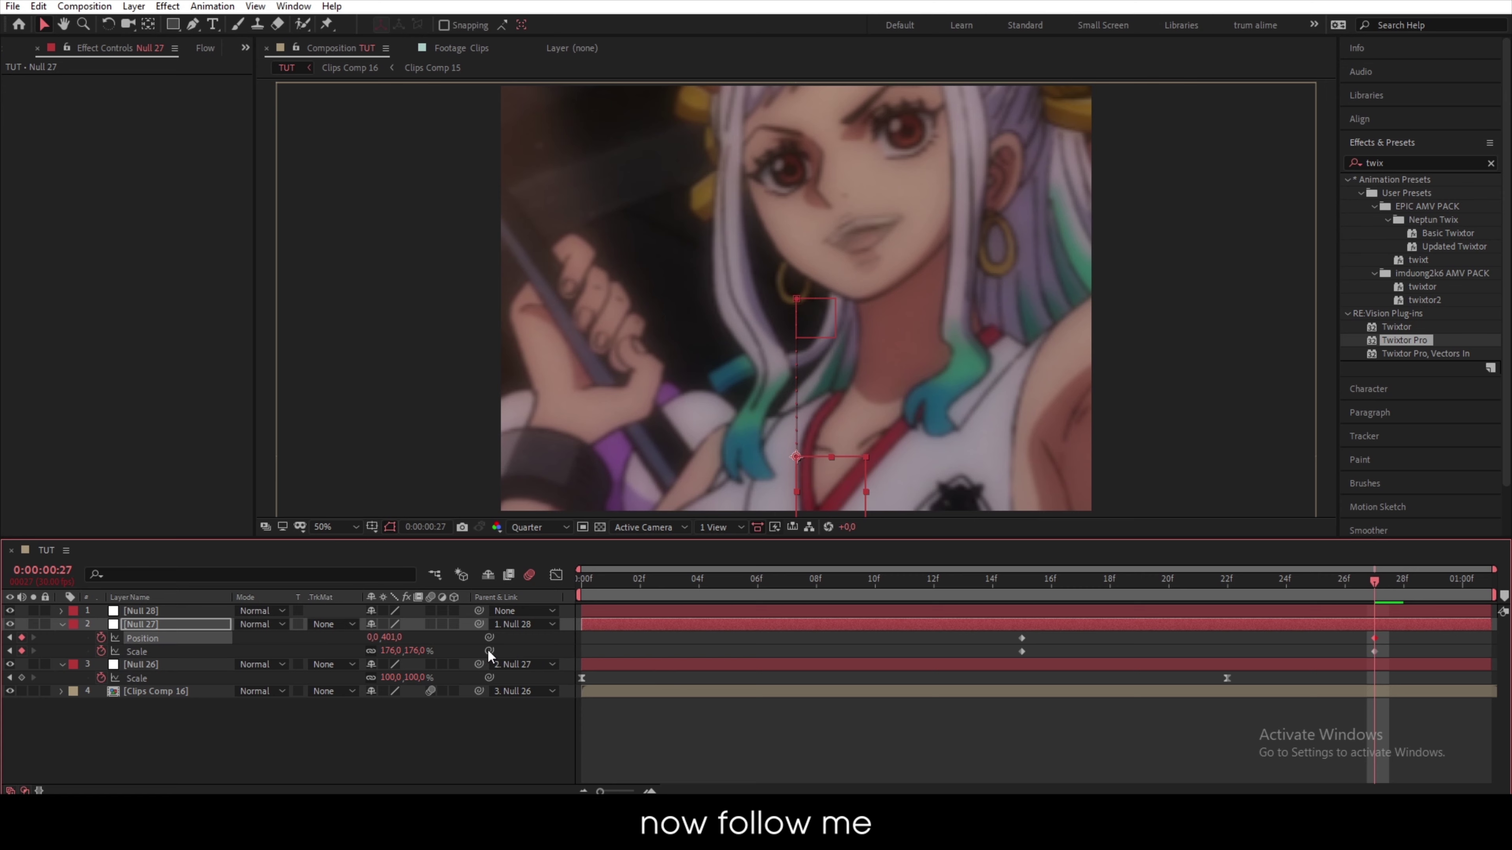
# - Turn on the Proportional Grid and set Null 27 at frame 27 to 182% Scale and Position -183, 415
pyautogui.moveTo(395, 651); pyautogui.dragTo(400, 637)
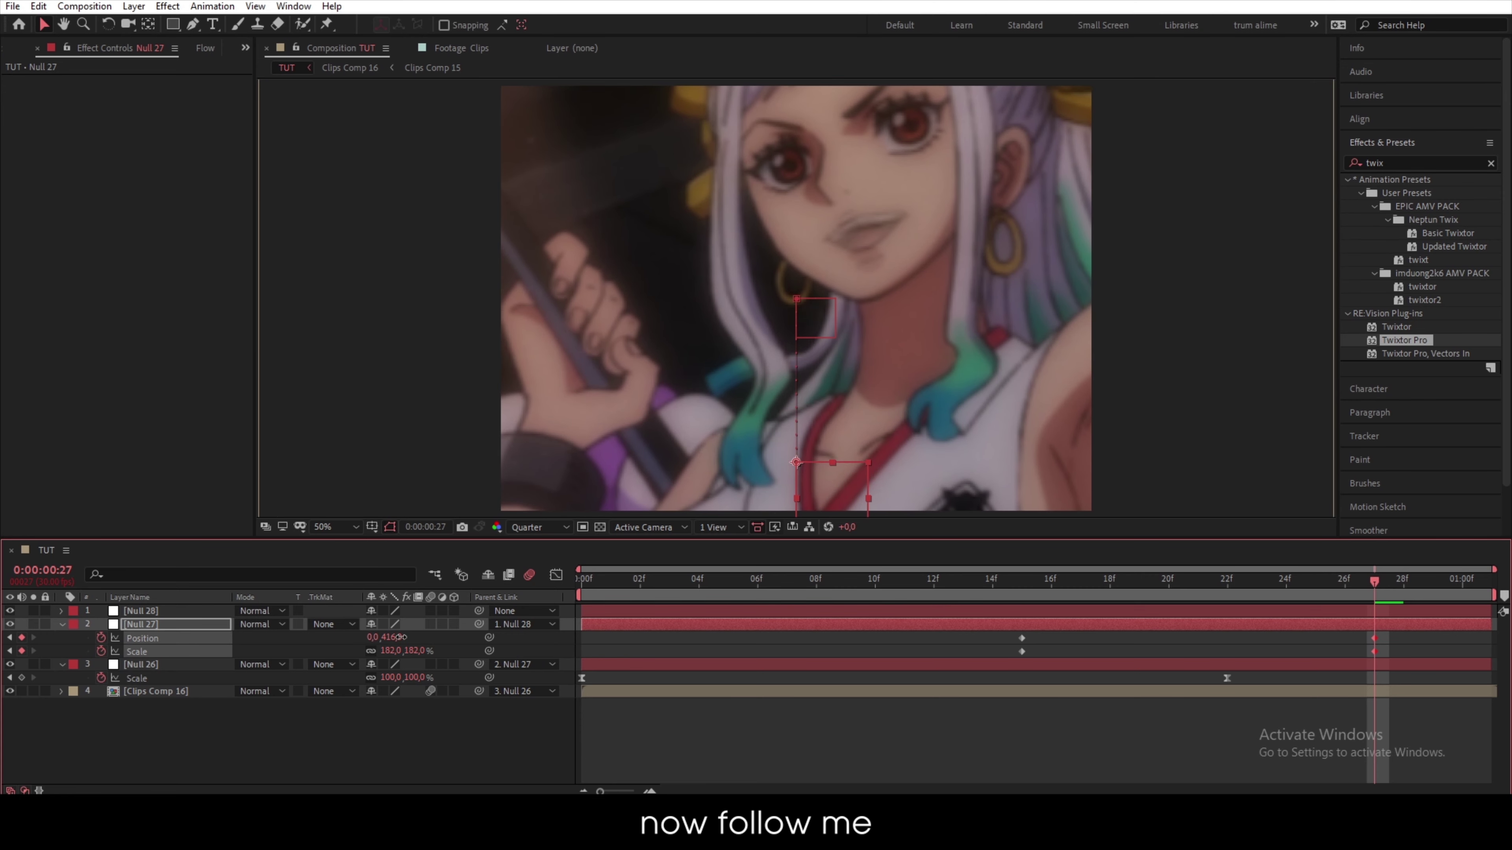
pyautogui.click(372, 527)
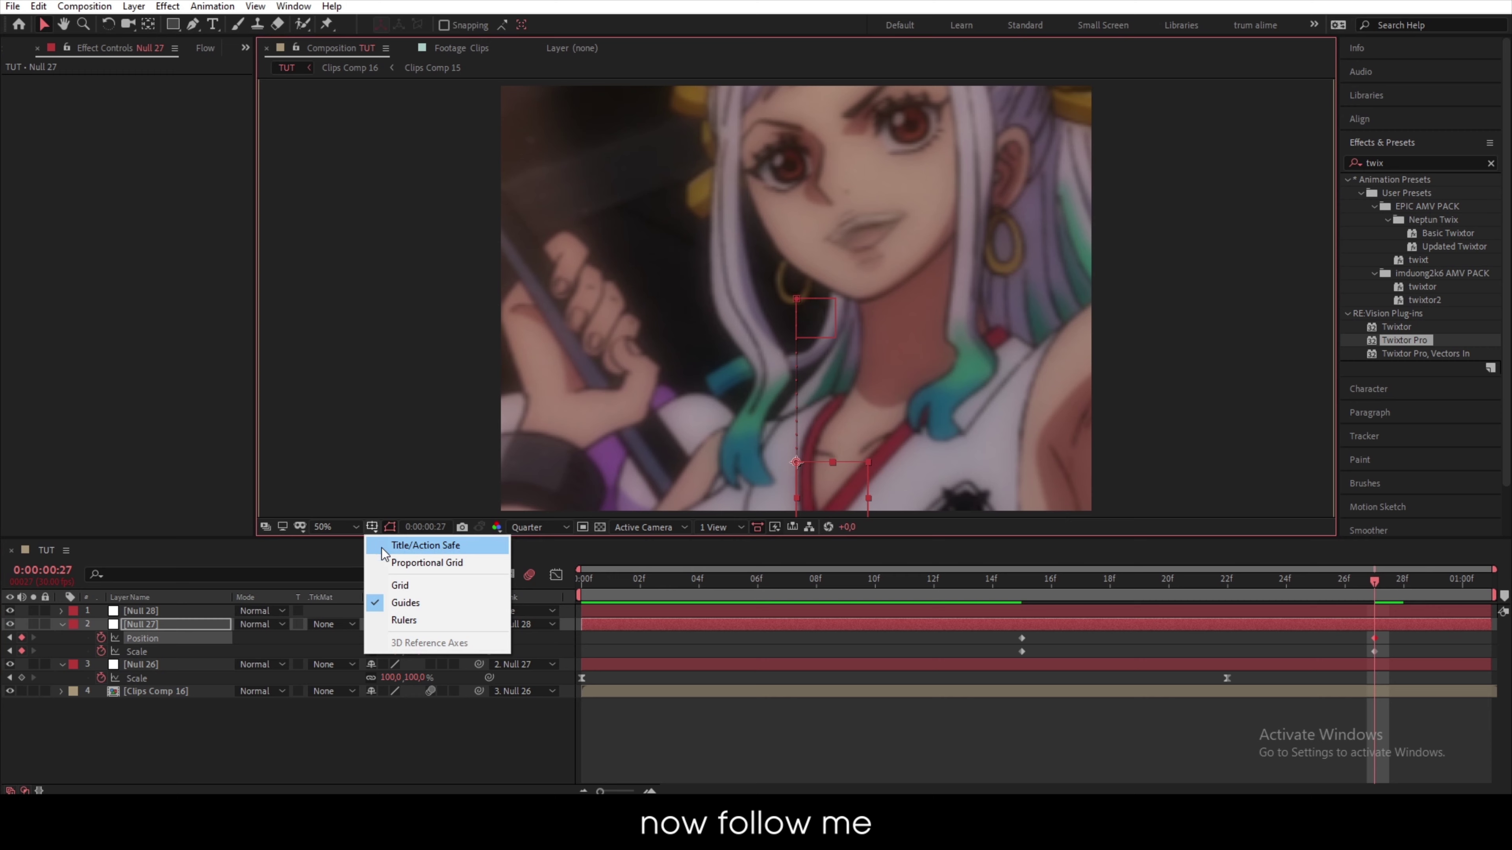
pyautogui.click(407, 563)
pyautogui.moveTo(375, 639); pyautogui.dragTo(233, 638)
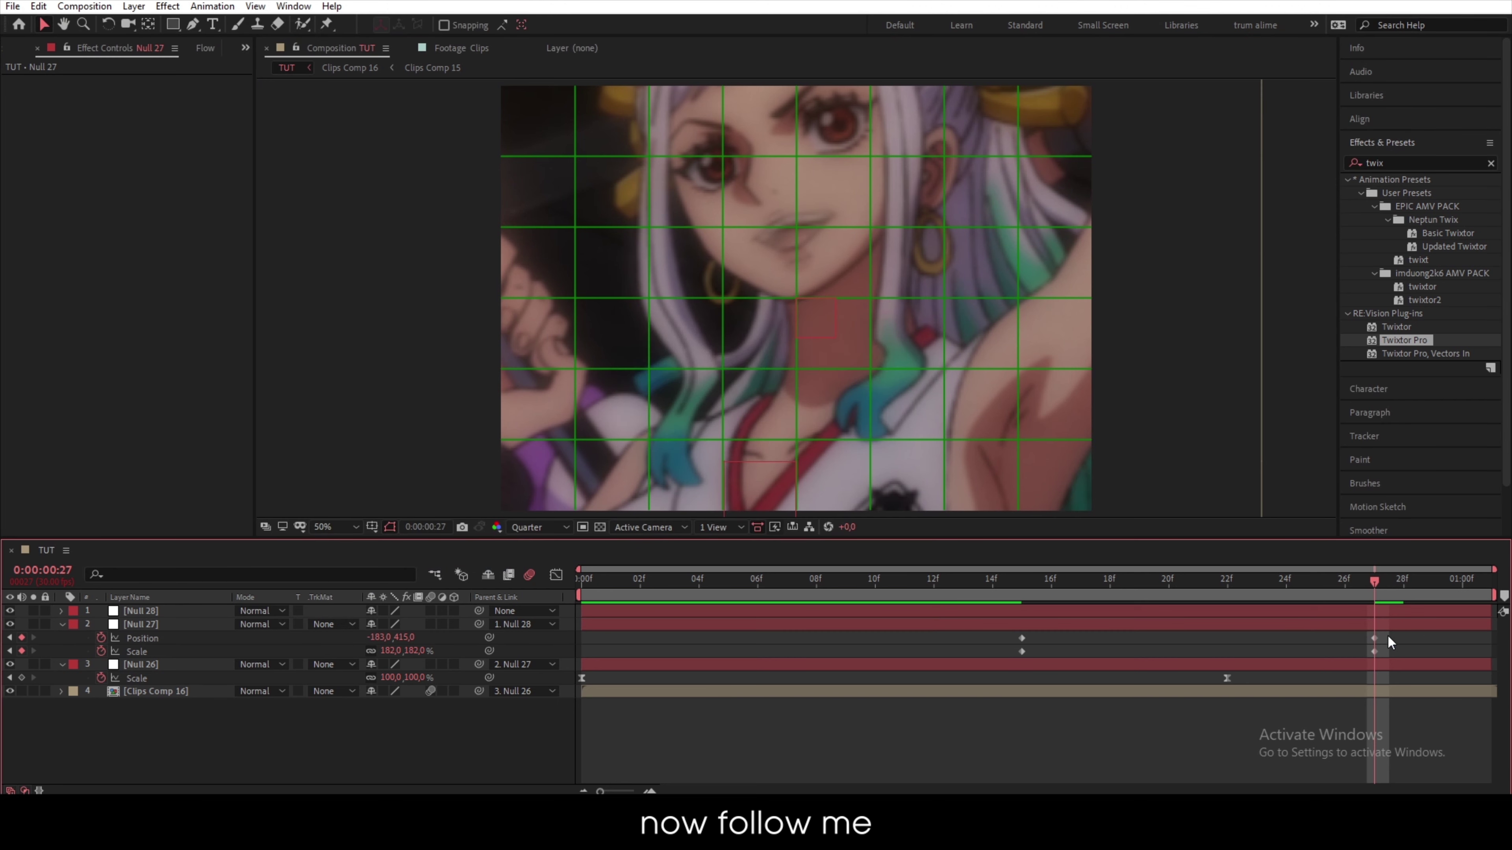
# - Apply Easy Ease to Null 27's Position and Scale keyframes and lengthen both influence handles in the speed graph for a sharp central peak
pyautogui.moveTo(1387, 635); pyautogui.dragTo(987, 661)
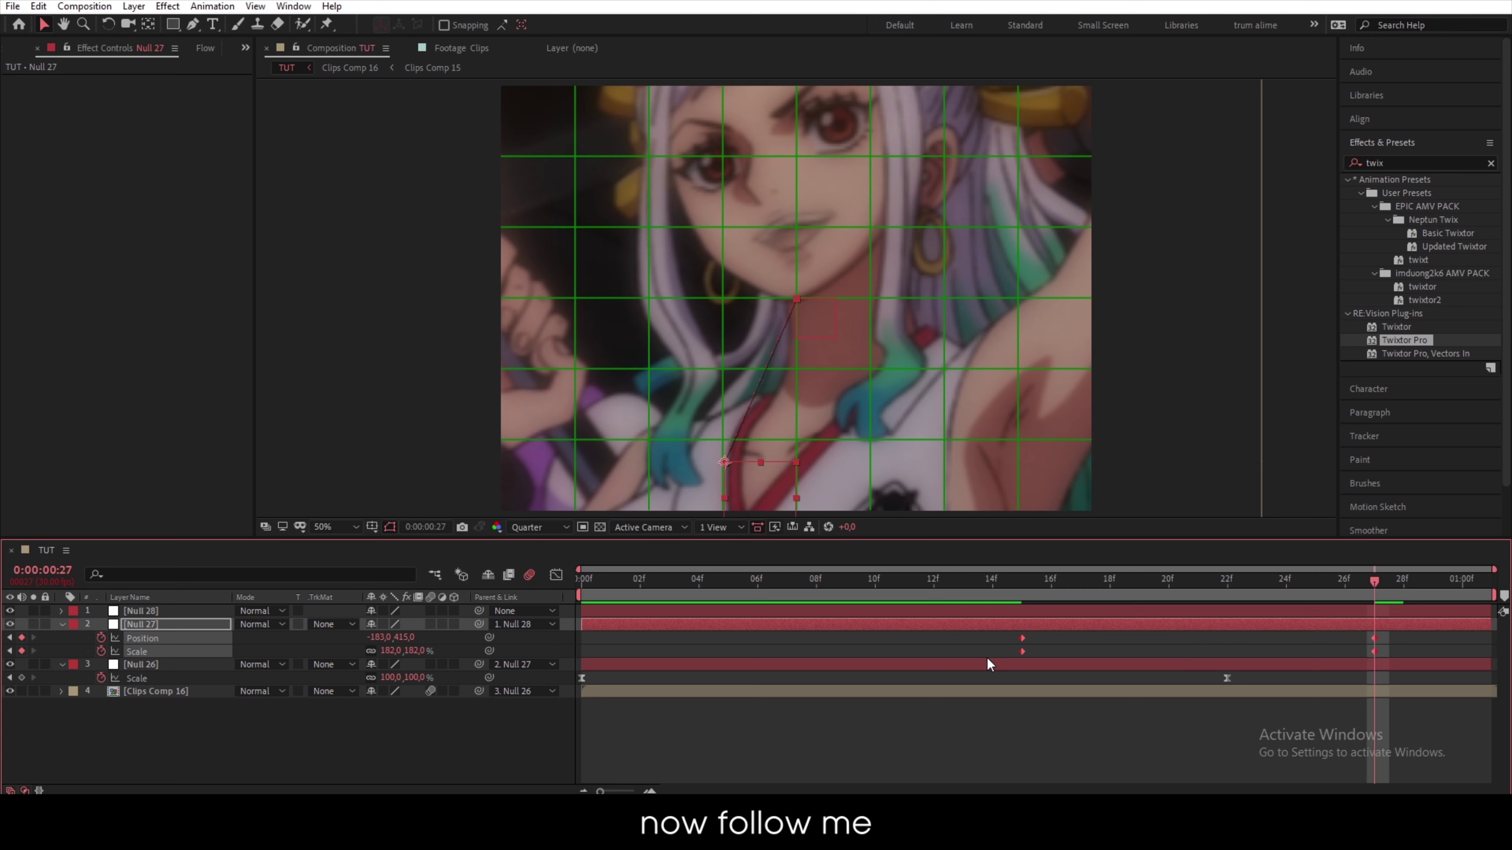
pyautogui.press('F9')
pyautogui.click(556, 576)
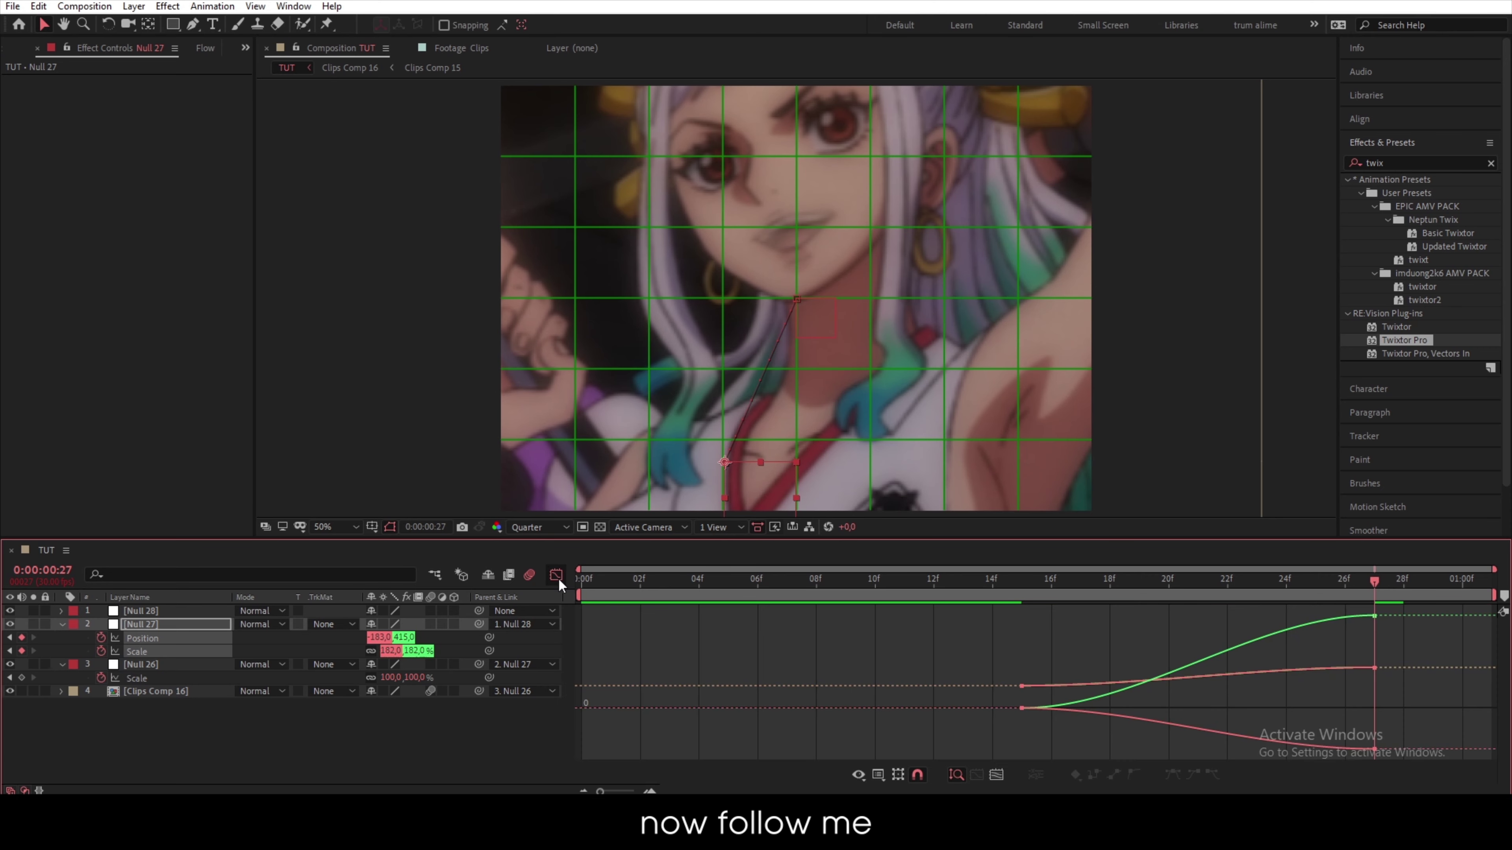
pyautogui.click(878, 775)
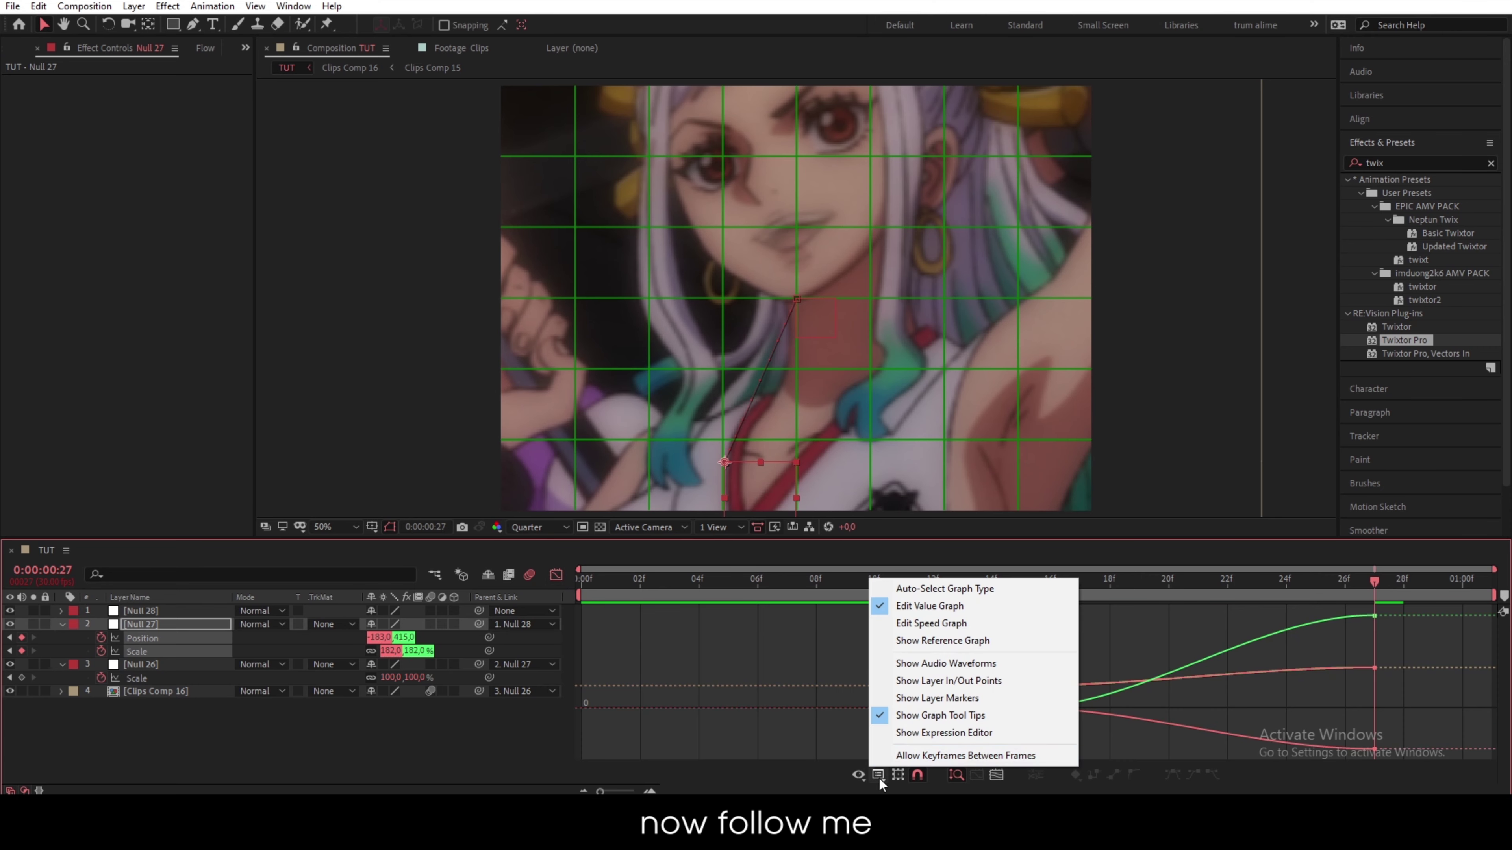
pyautogui.click(933, 625)
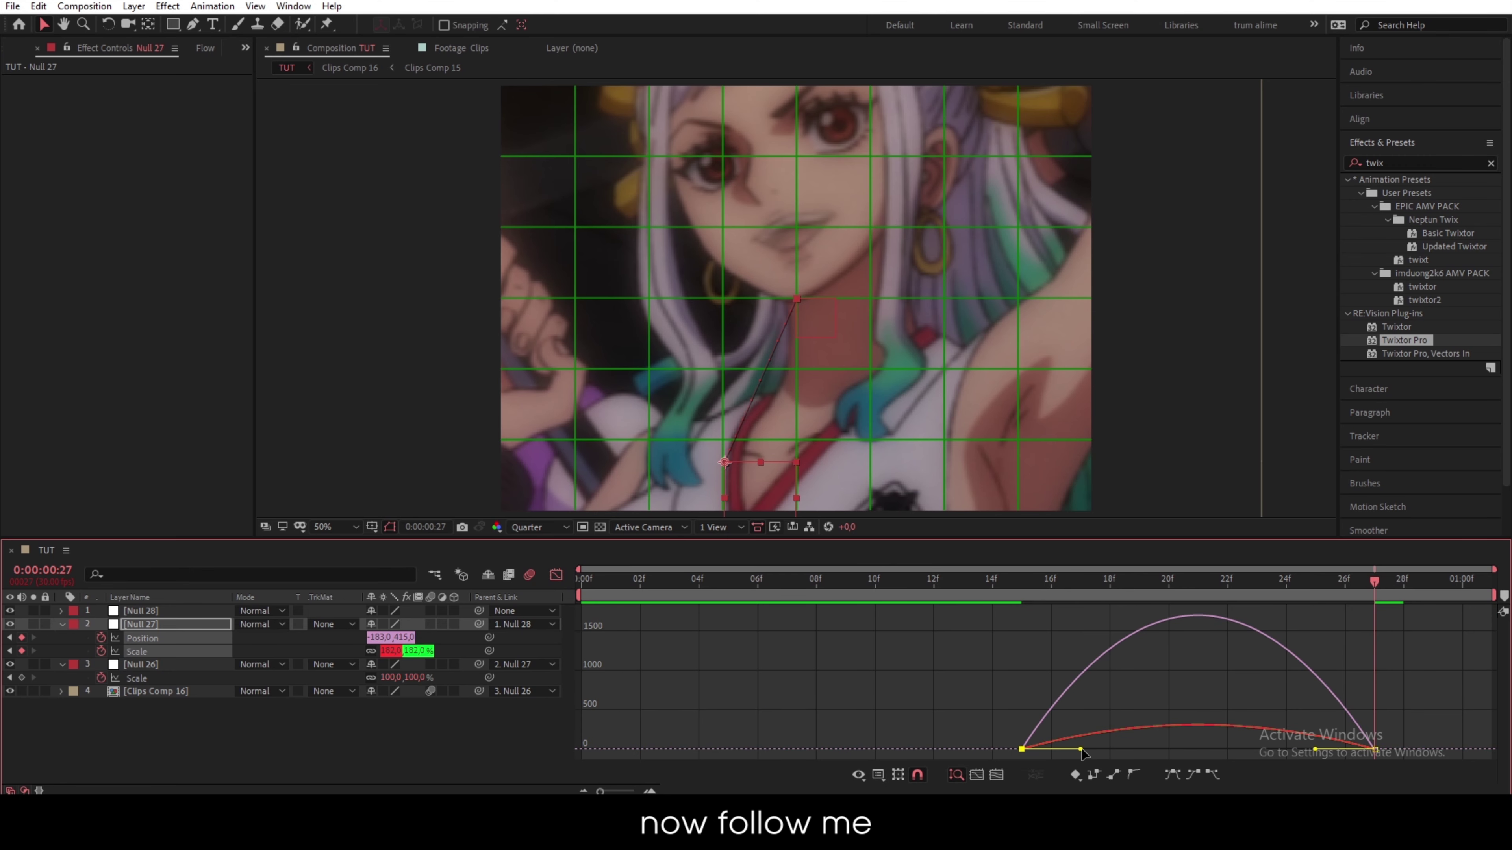
pyautogui.moveTo(1080, 749); pyautogui.dragTo(1116, 749)
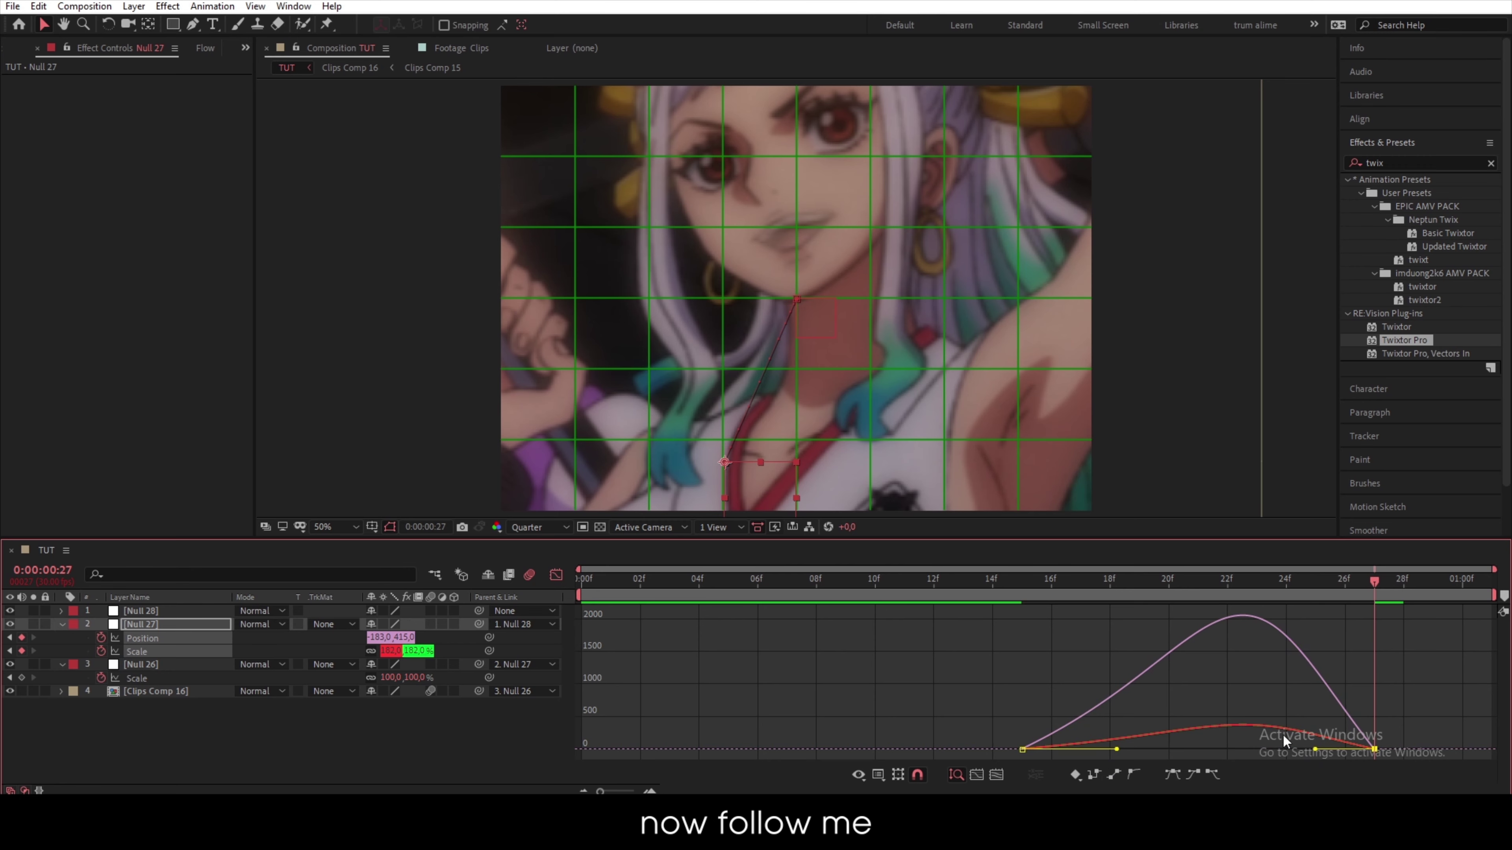
pyautogui.moveTo(1315, 749); pyautogui.dragTo(1230, 749)
pyautogui.moveTo(1003, 714); pyautogui.dragTo(1121, 749)
# - Move Null 27's starting Position and Scale keyframes to frame 12 and preview the animation
pyautogui.moveTo(1074, 578); pyautogui.dragTo(913, 586)
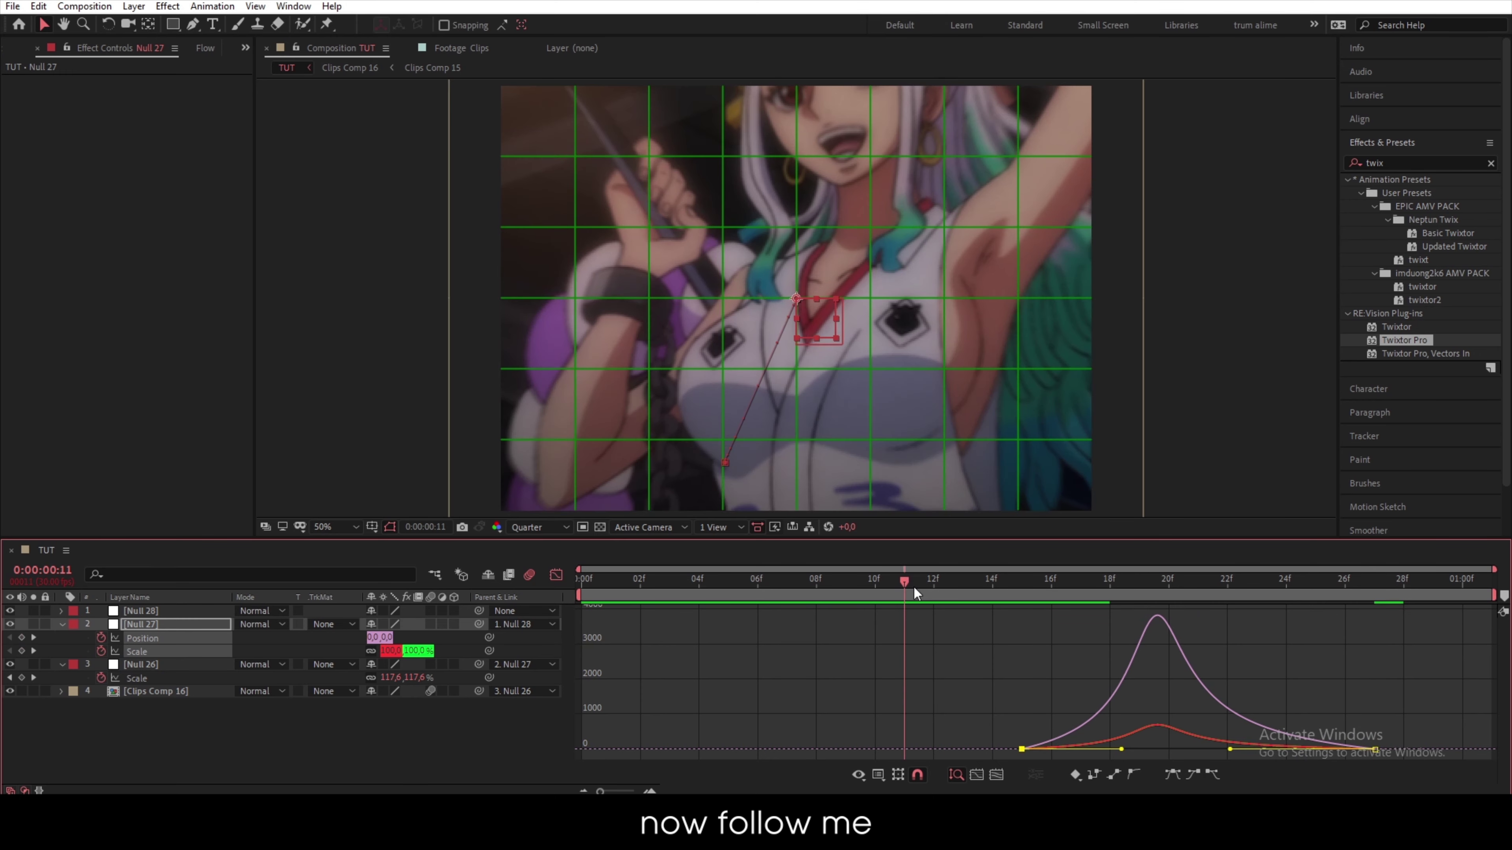
pyautogui.press('space')
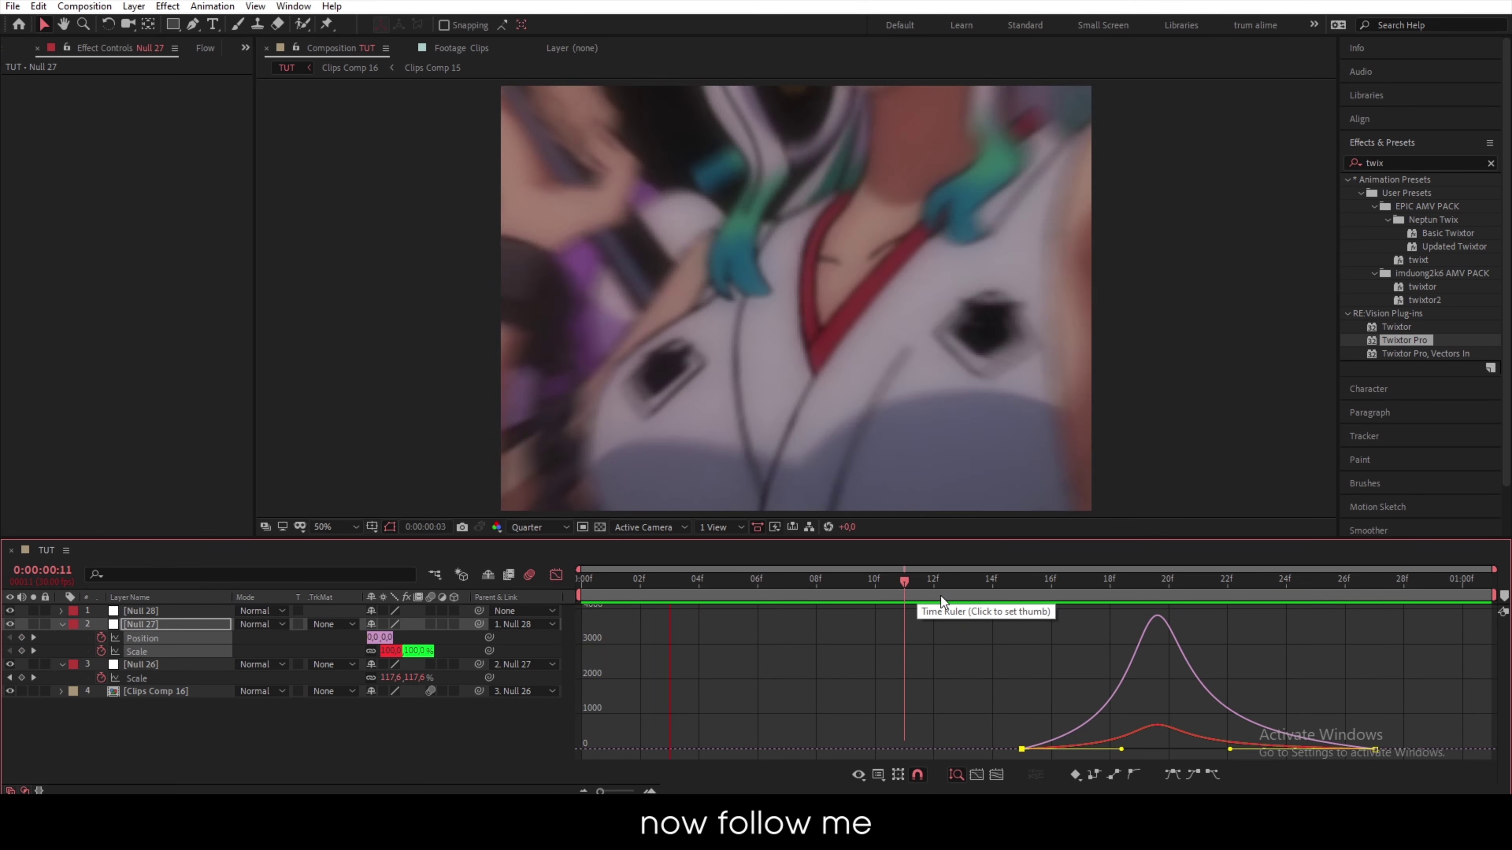
pyautogui.press('space')
pyautogui.hotkey('shift', 'F3')
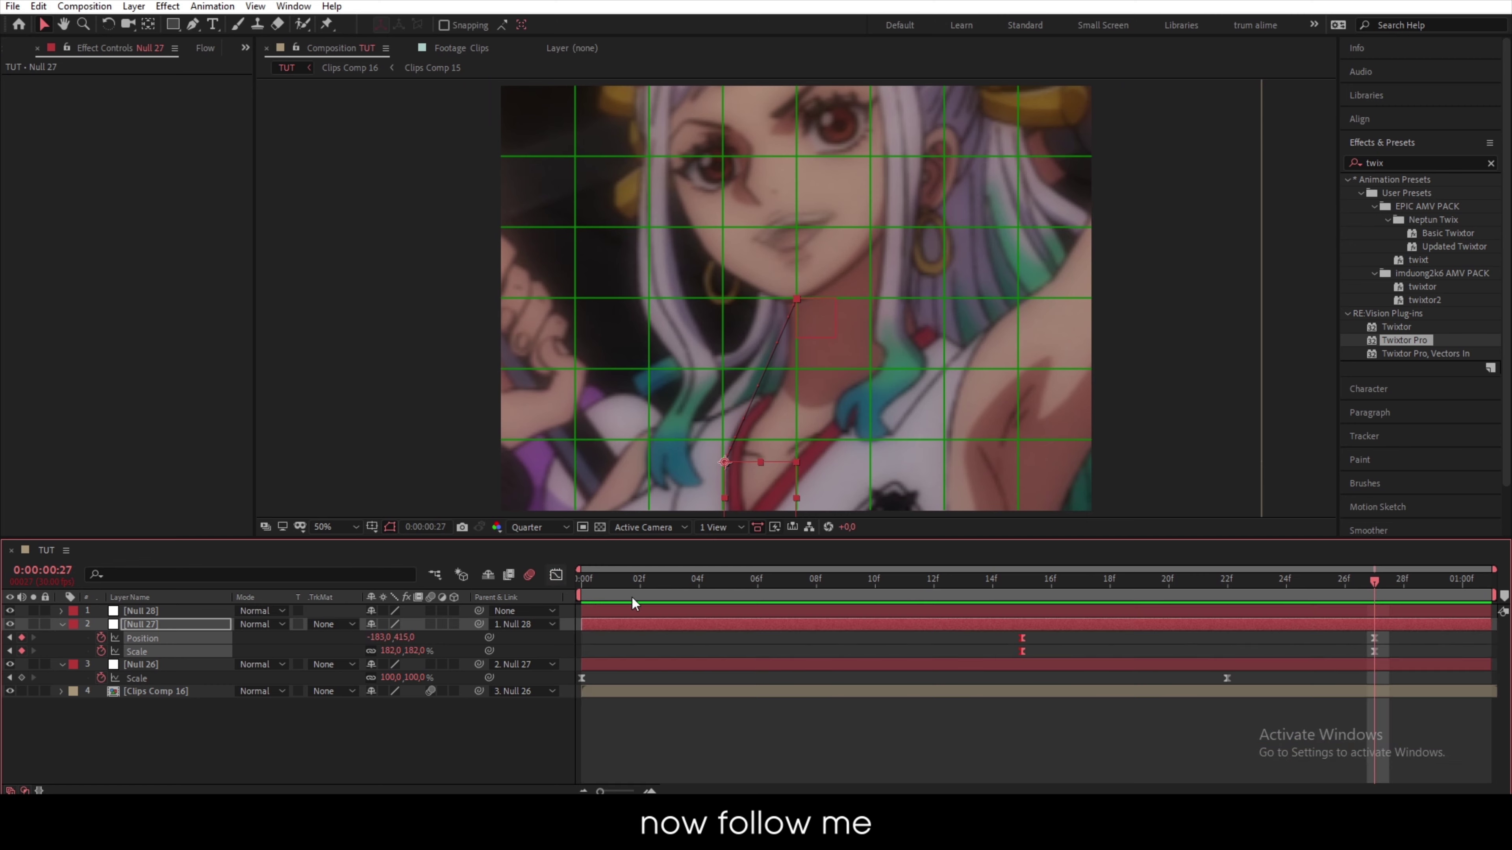
pyautogui.moveTo(1052, 640); pyautogui.dragTo(929, 650)
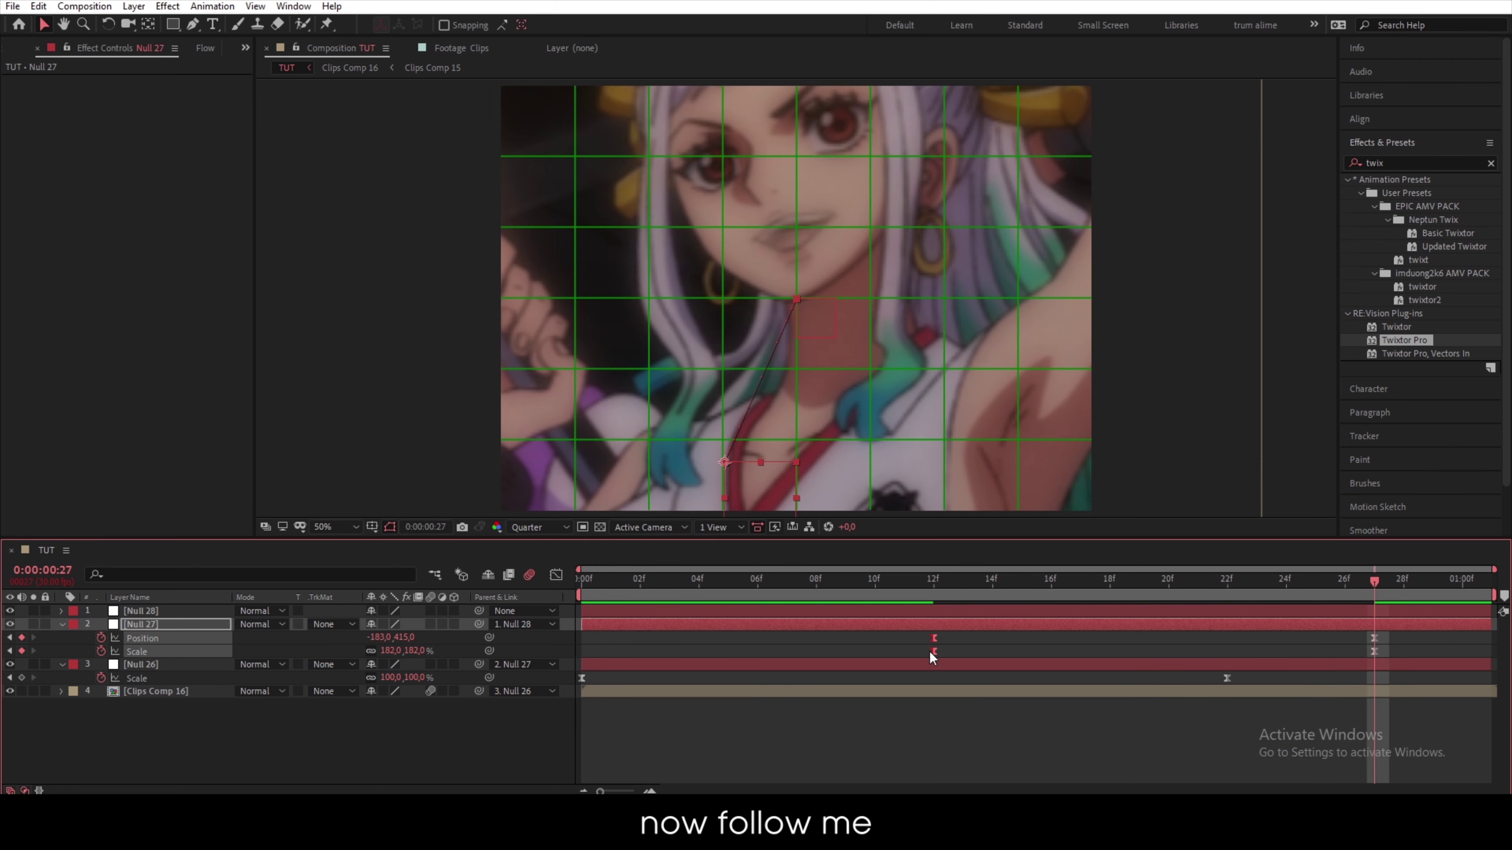
pyautogui.moveTo(932, 583); pyautogui.dragTo(746, 607)
pyautogui.press('space')
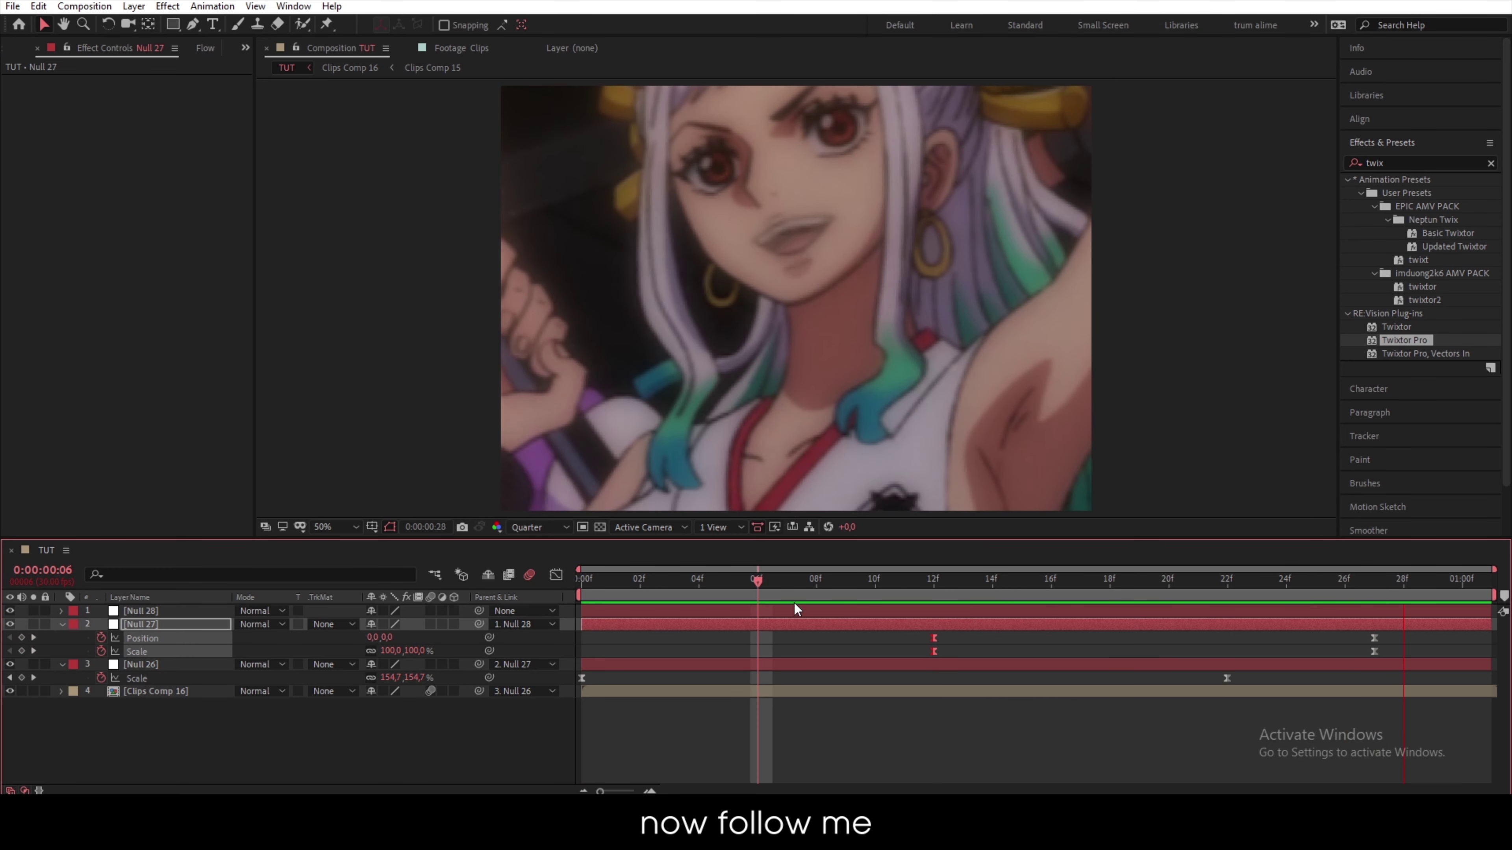
pyautogui.press('space')
# - Set a starting Position keyframe on Null 28 at frame 24
pyautogui.moveTo(1381, 591); pyautogui.dragTo(1290, 668)
pyautogui.click(1312, 607)
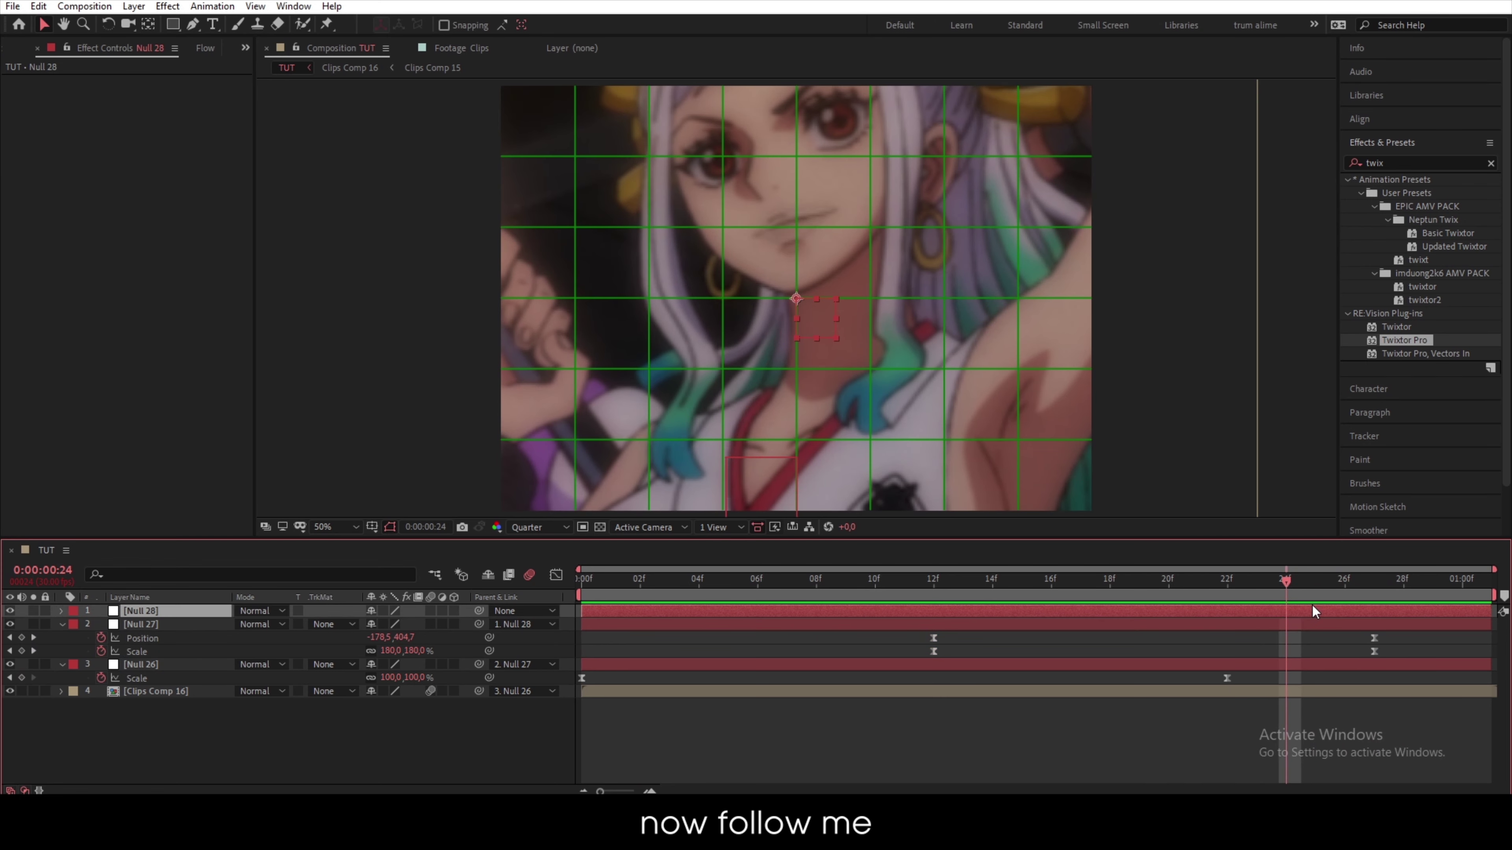
pyautogui.press('p')
pyautogui.click(102, 625)
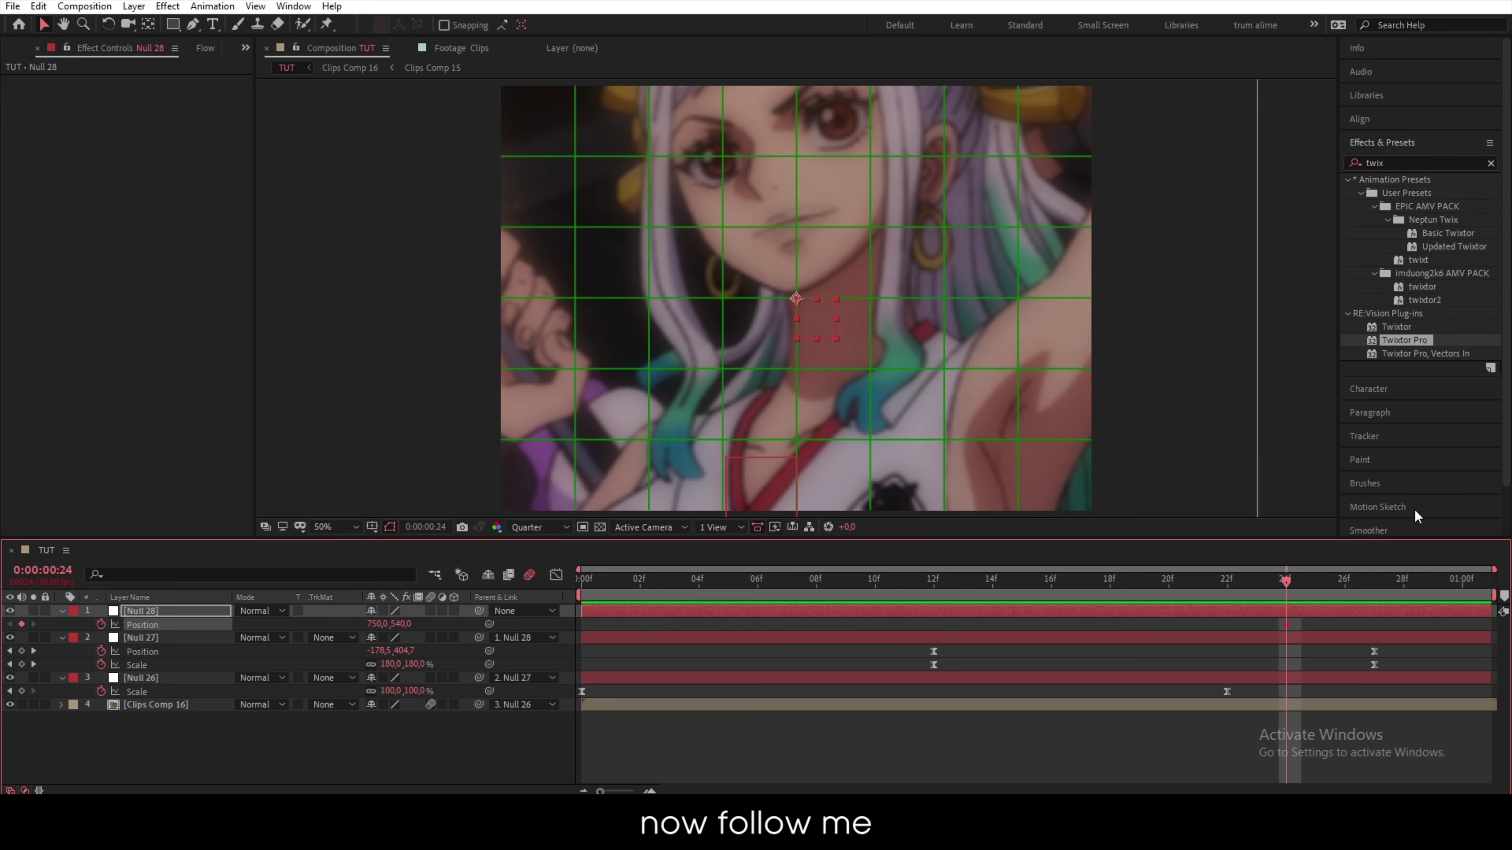
# - At 0:00:01:00, set Null 28's Position to 750, -1400
pyautogui.moveTo(1405, 585); pyautogui.dragTo(1504, 592)
pyautogui.rightClick(1363, 570)
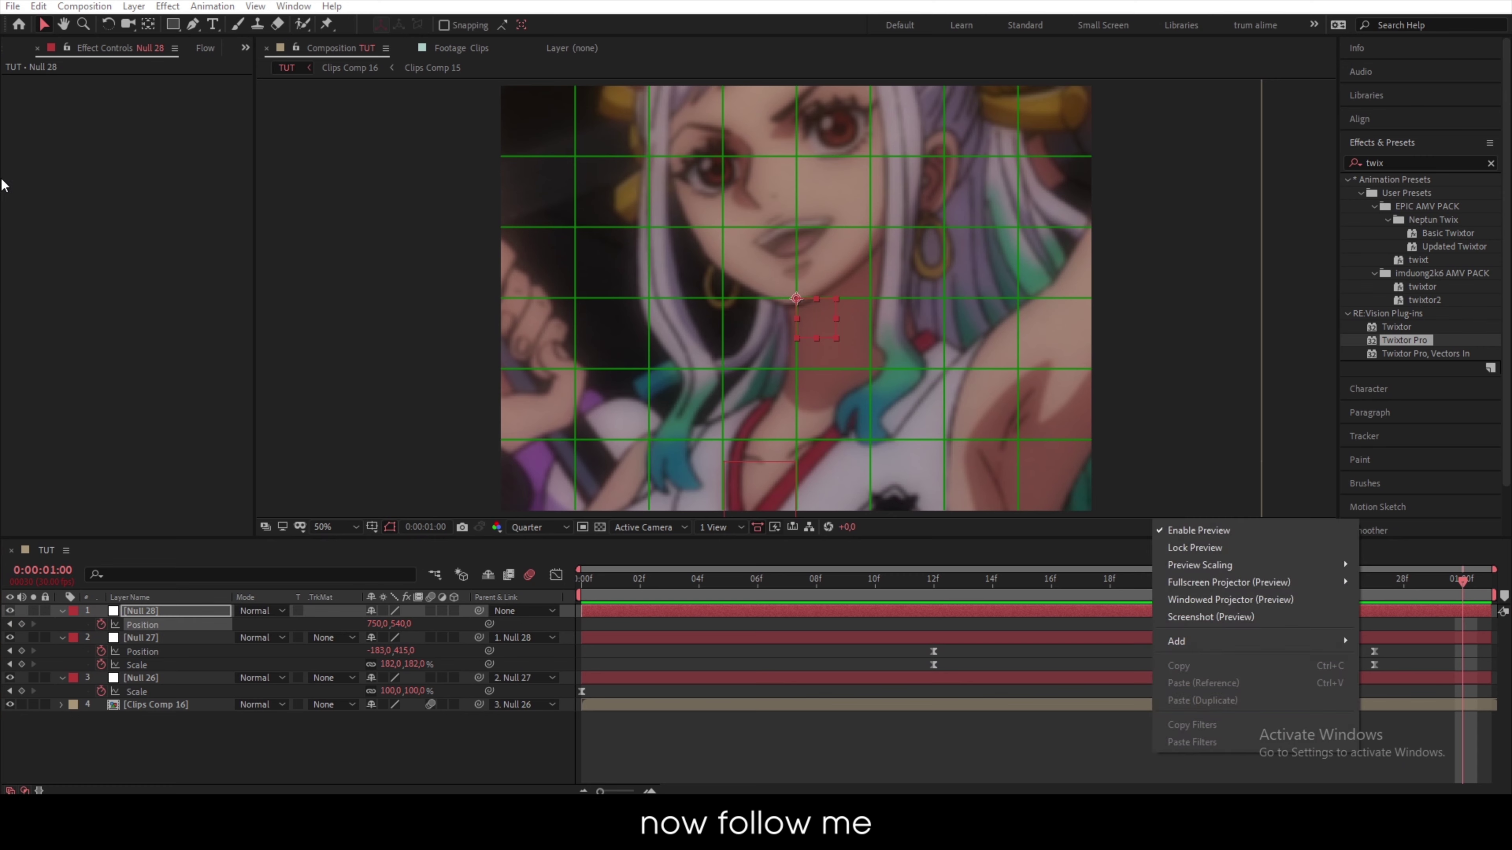
pyautogui.click(1025, 765)
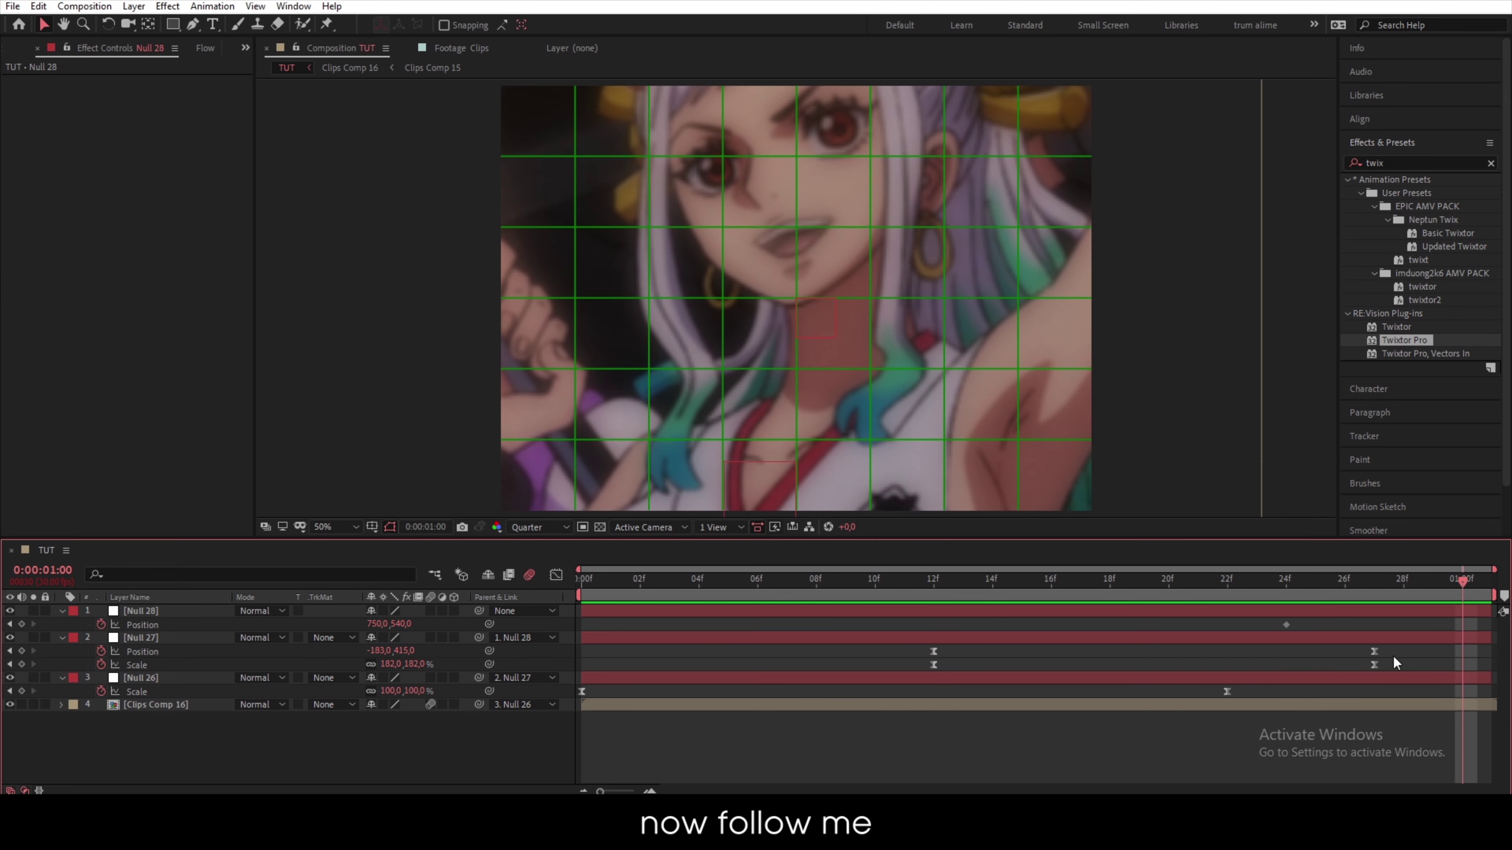
pyautogui.click(1278, 586)
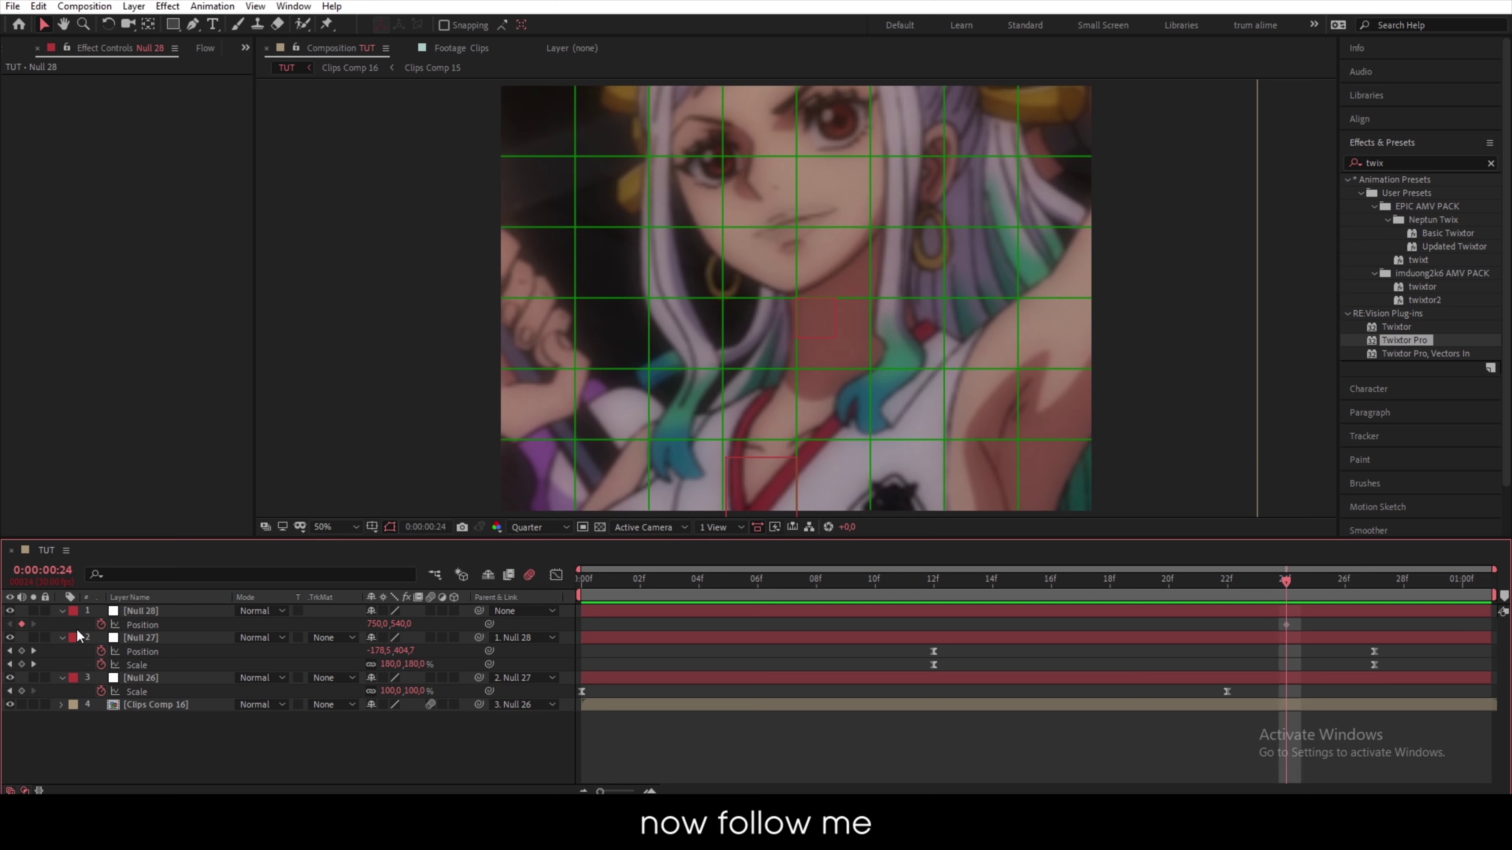
pyautogui.moveTo(1402, 586); pyautogui.dragTo(1464, 582)
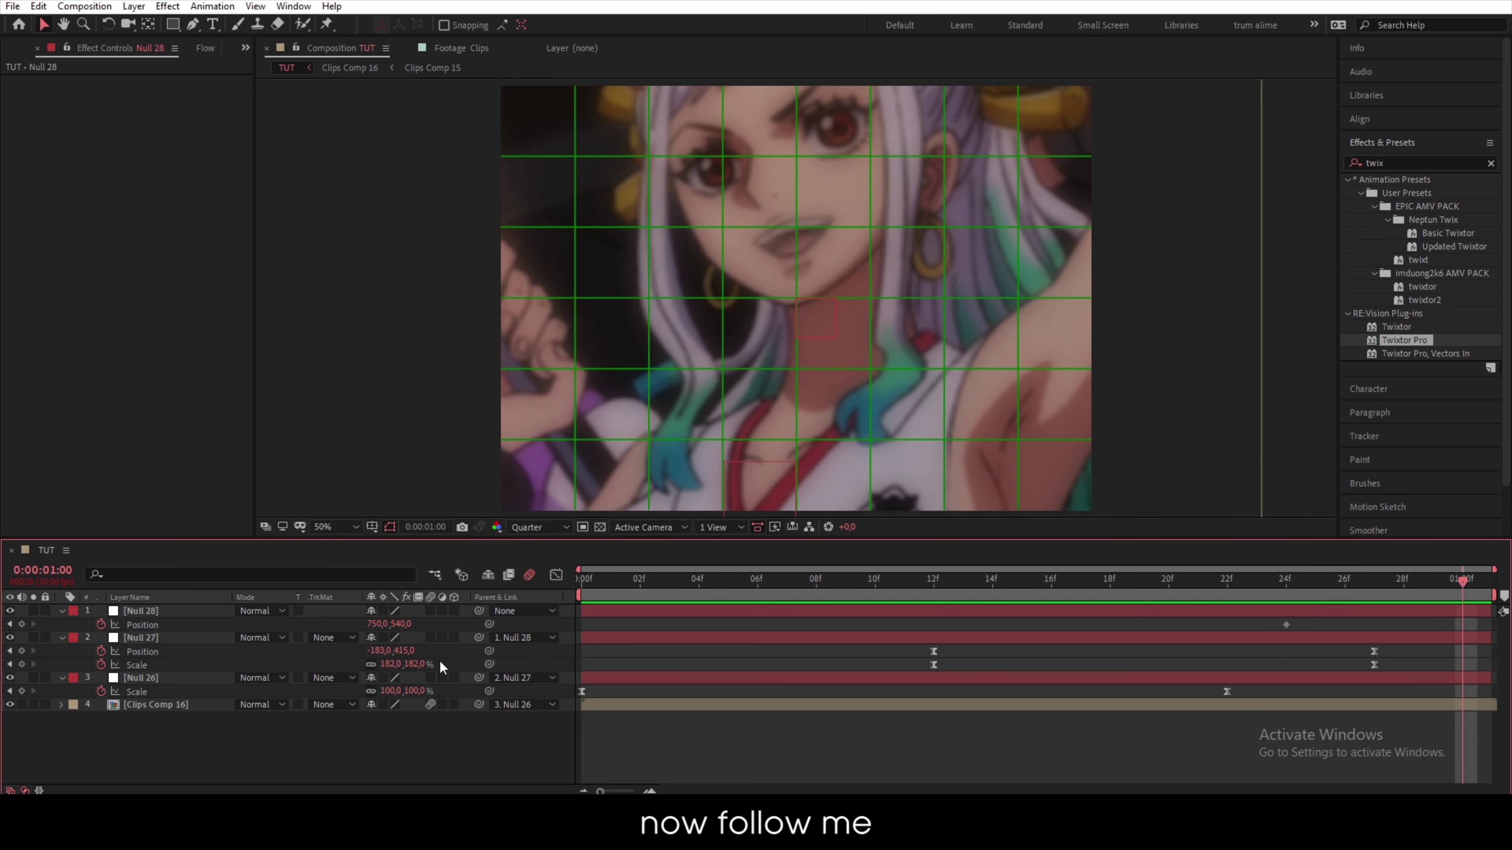
pyautogui.moveTo(402, 623); pyautogui.dragTo(252, 624)
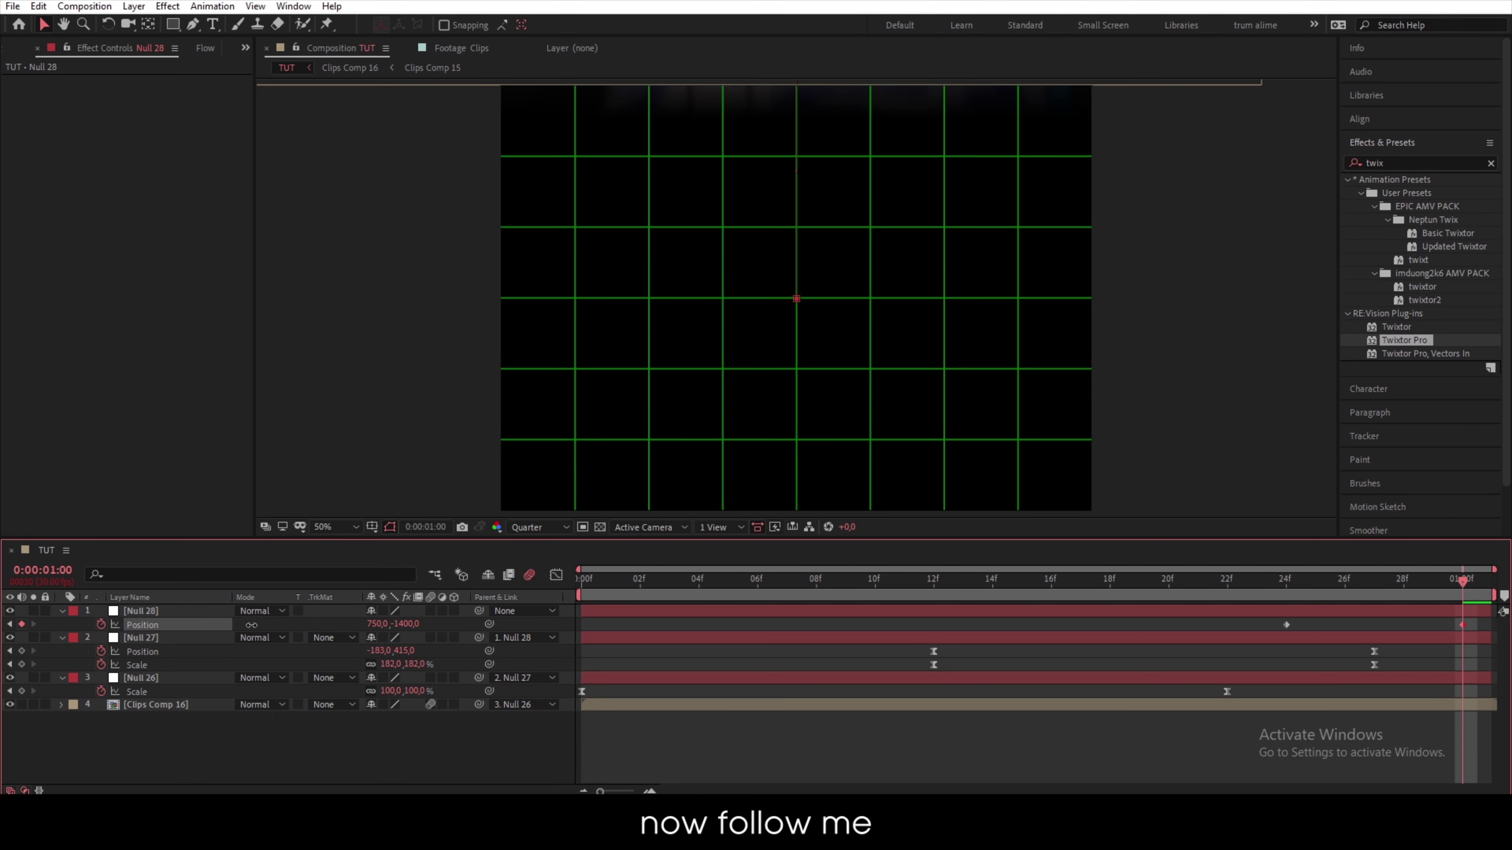
# - Find the Motion Tile effect and apply it to the Clips Comp 16 layer
pyautogui.click(1436, 164)
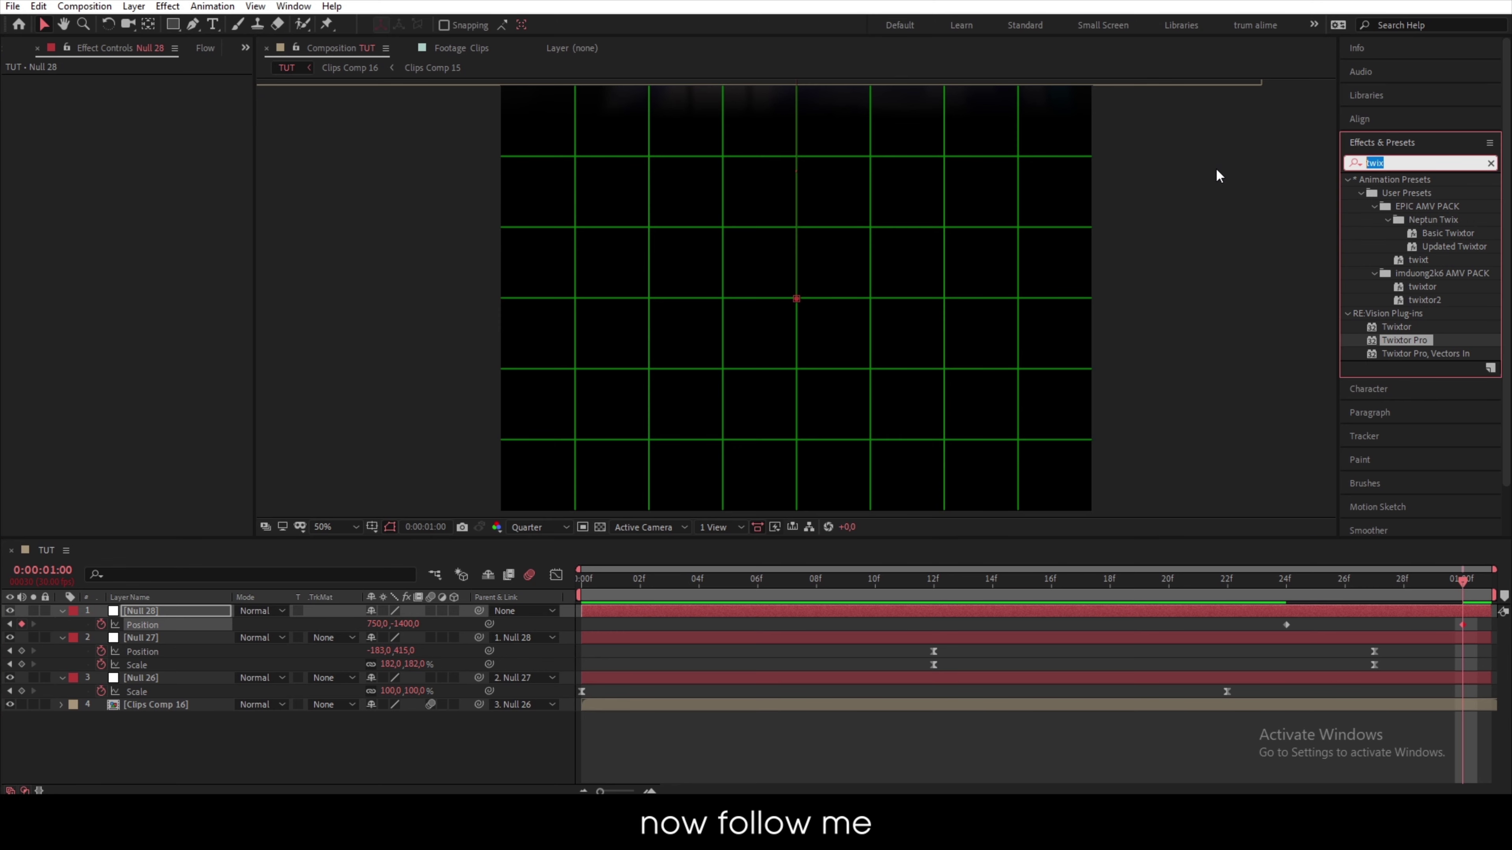
pyautogui.write('motion')
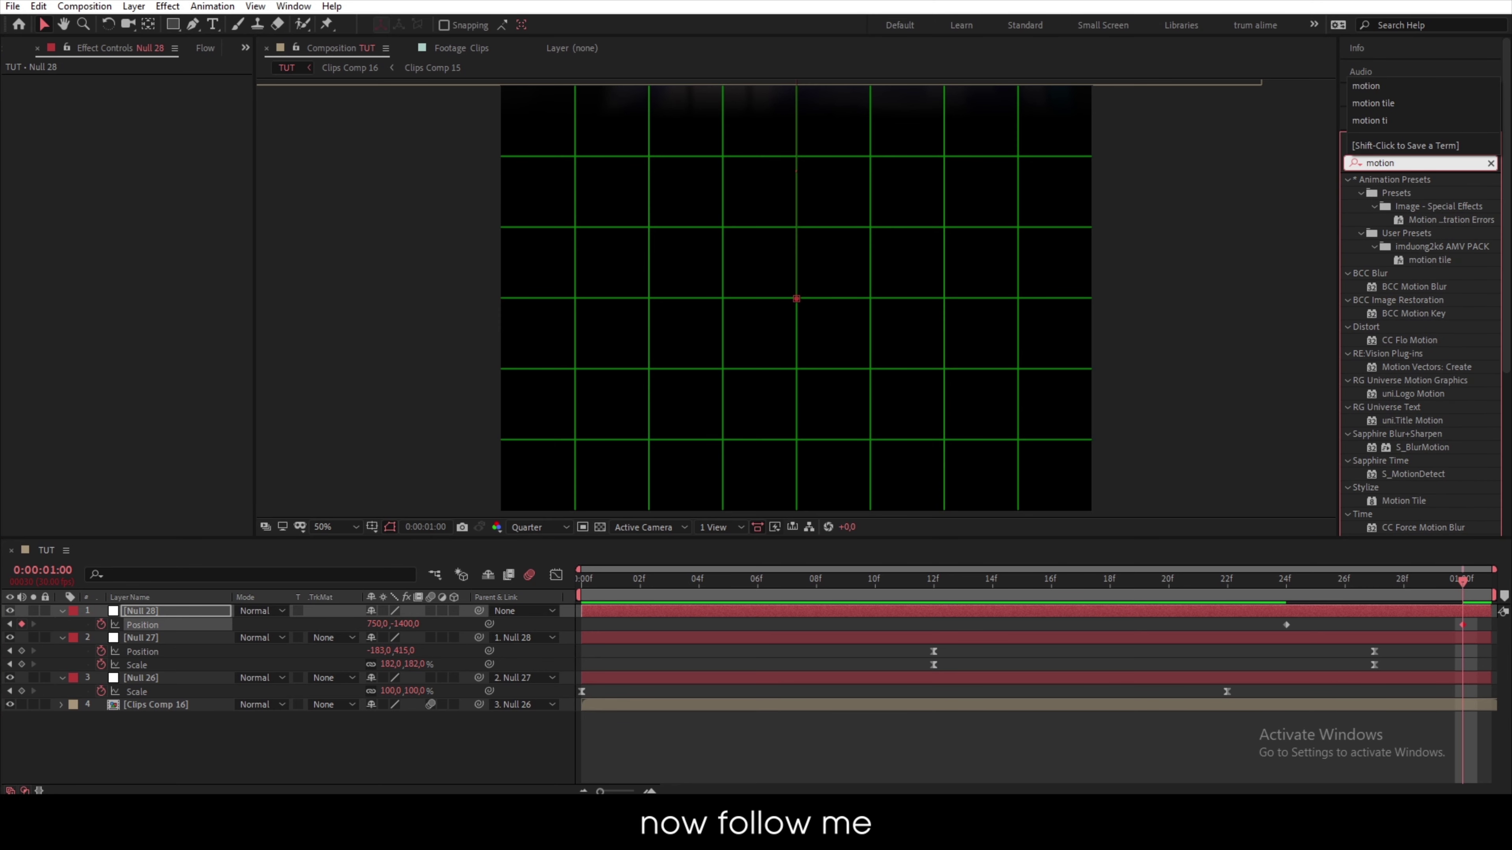
pyautogui.moveTo(1405, 501); pyautogui.dragTo(203, 706)
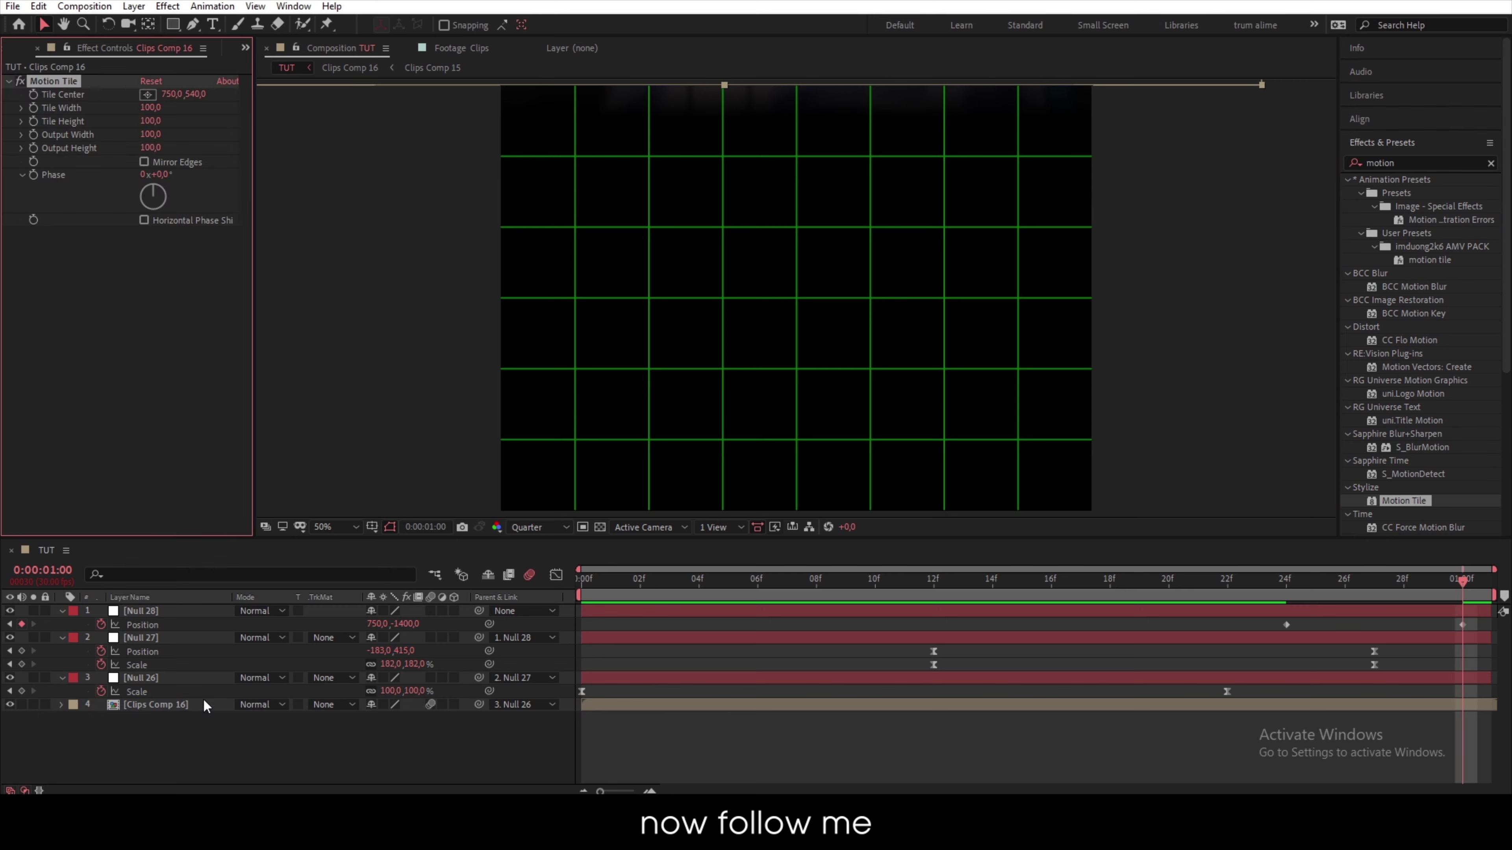
# - Set Motion Tile's Output Height to 300 and Output Width to 150, and enable Mirror Edges
pyautogui.click(149, 148)
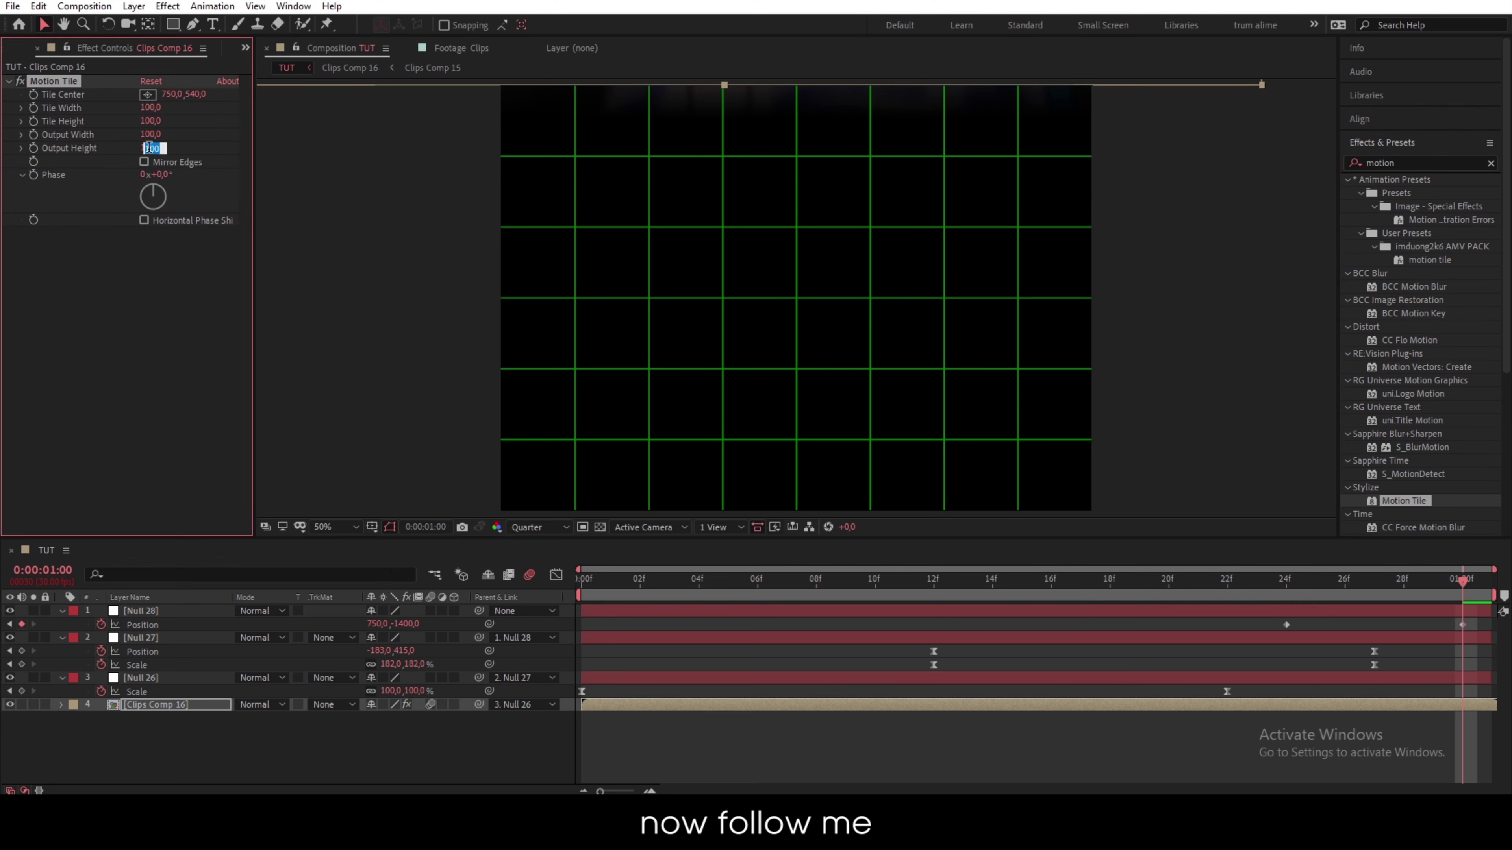
pyautogui.write('3')
pyautogui.press('Return')
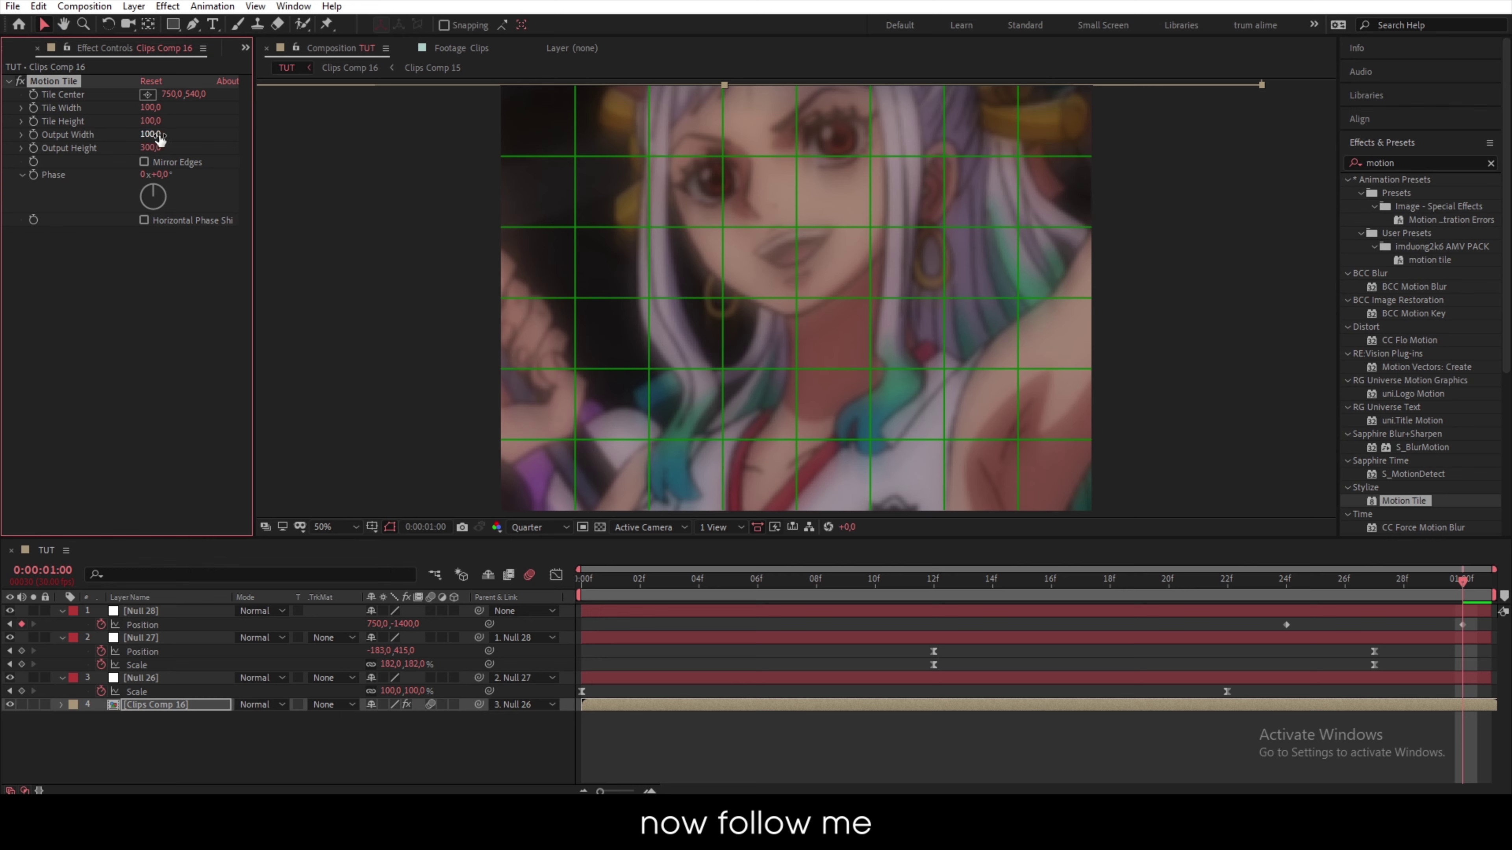
pyautogui.click(159, 135)
pyautogui.write('150')
pyautogui.press('Return')
pyautogui.click(144, 162)
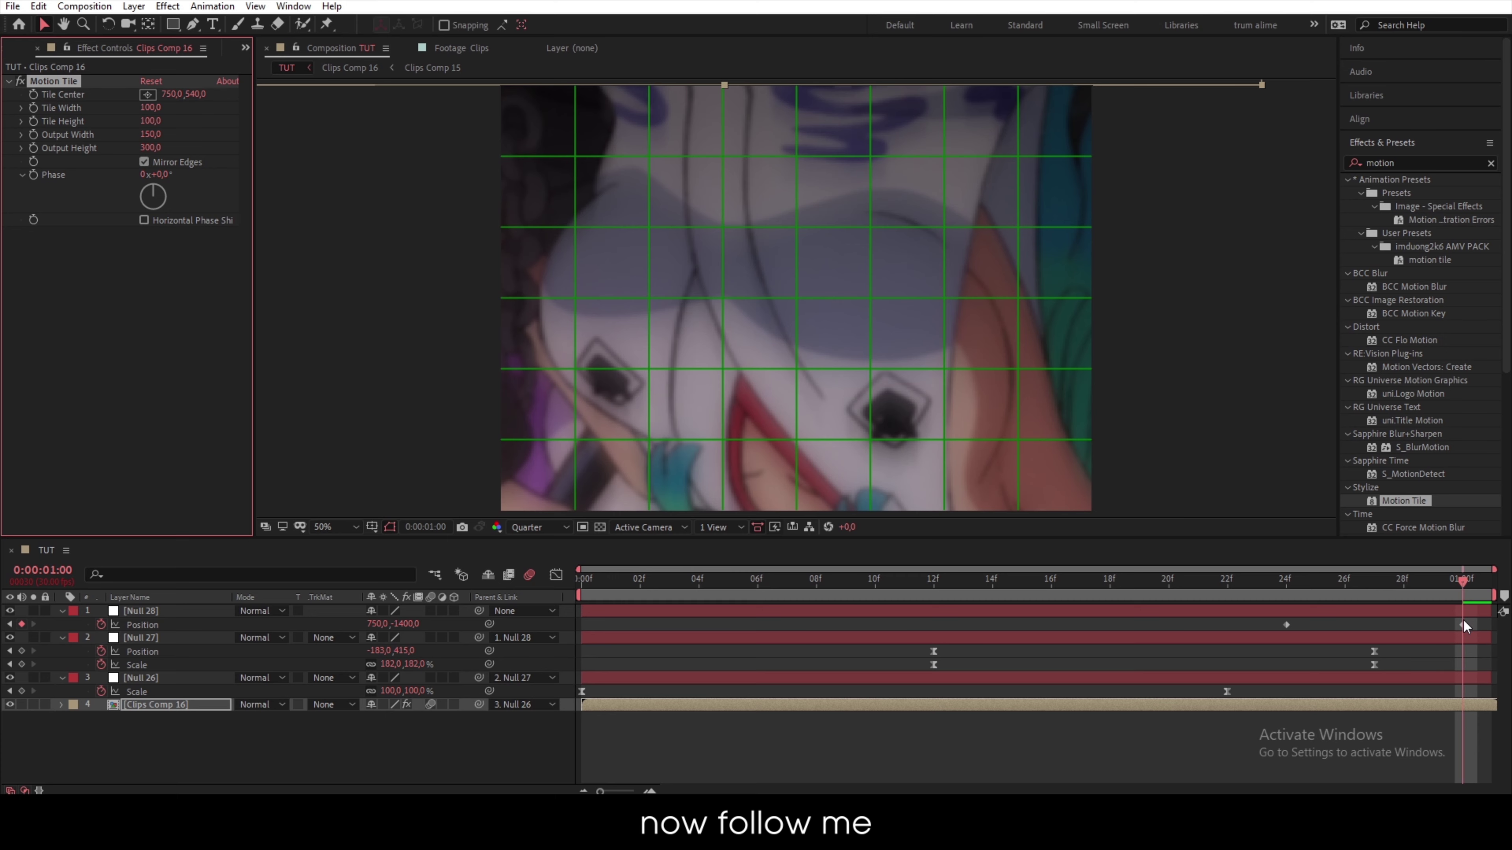
# - Move Null 28's ending Position keyframe to the composition's last frame and apply Easy Ease to both Position keyframes
pyautogui.moveTo(1464, 626); pyautogui.dragTo(1484, 630)
pyautogui.moveTo(1266, 622); pyautogui.dragTo(1506, 633)
pyautogui.press('F9')
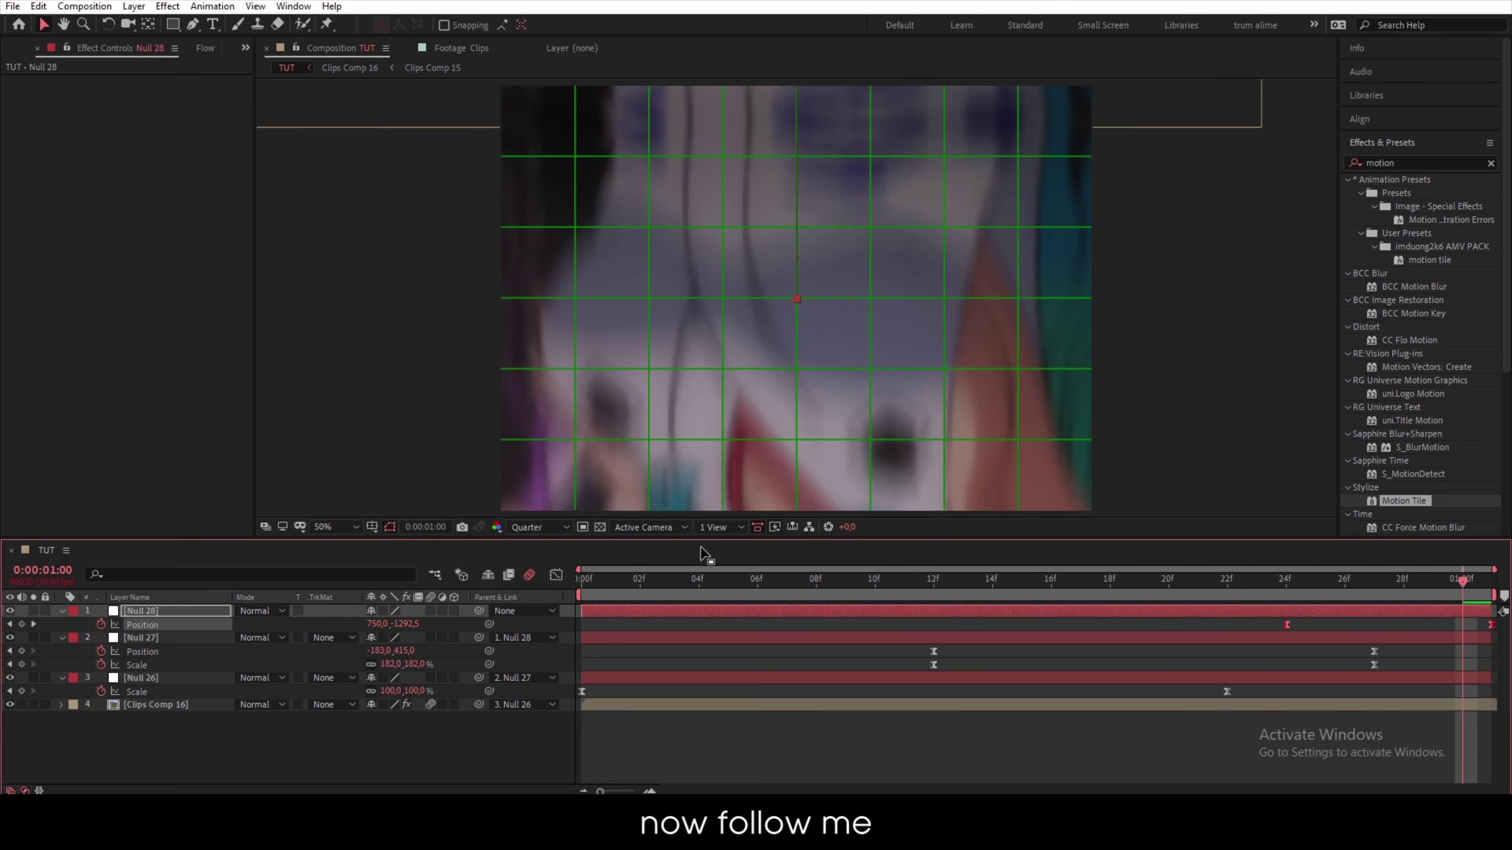
# - Separate Null 28's Position dimensions in the value graph and remove the X Position keyframes
pyautogui.click(556, 575)
pyautogui.click(879, 776)
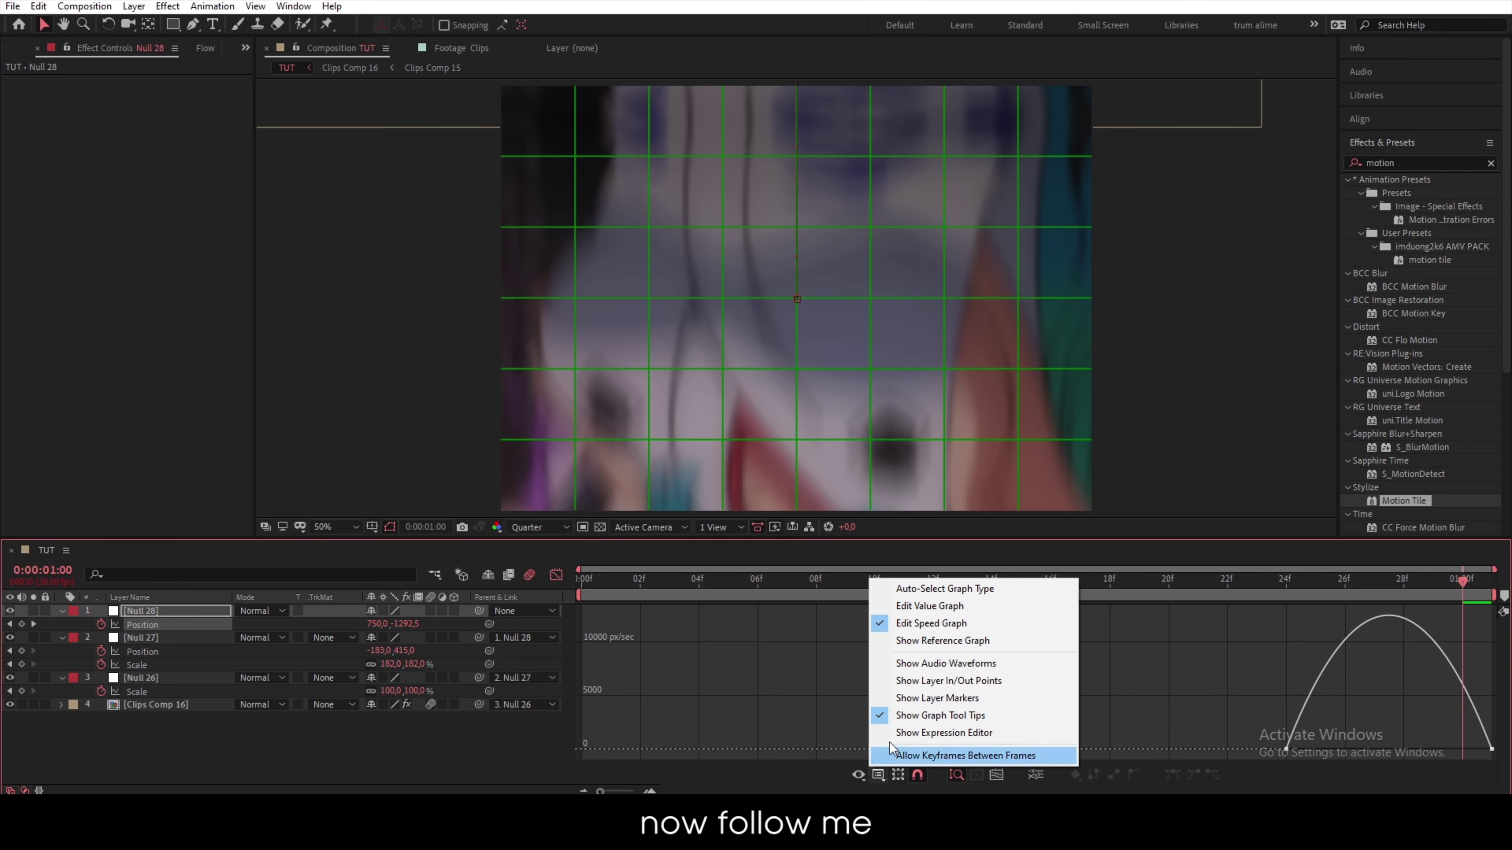
pyautogui.click(927, 606)
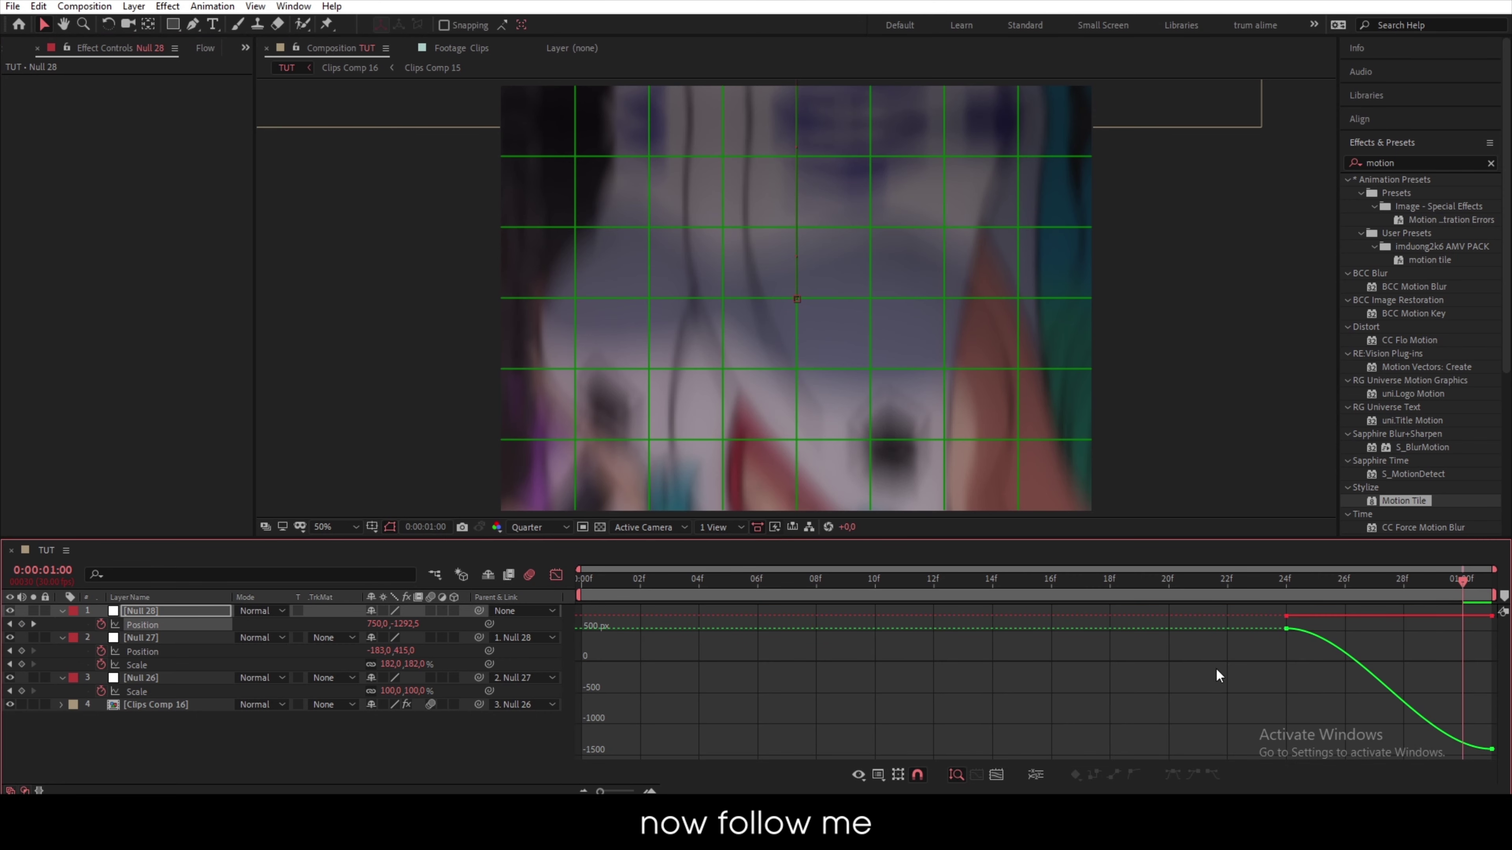
pyautogui.click(1493, 749)
pyautogui.click(1036, 774)
pyautogui.click(238, 629)
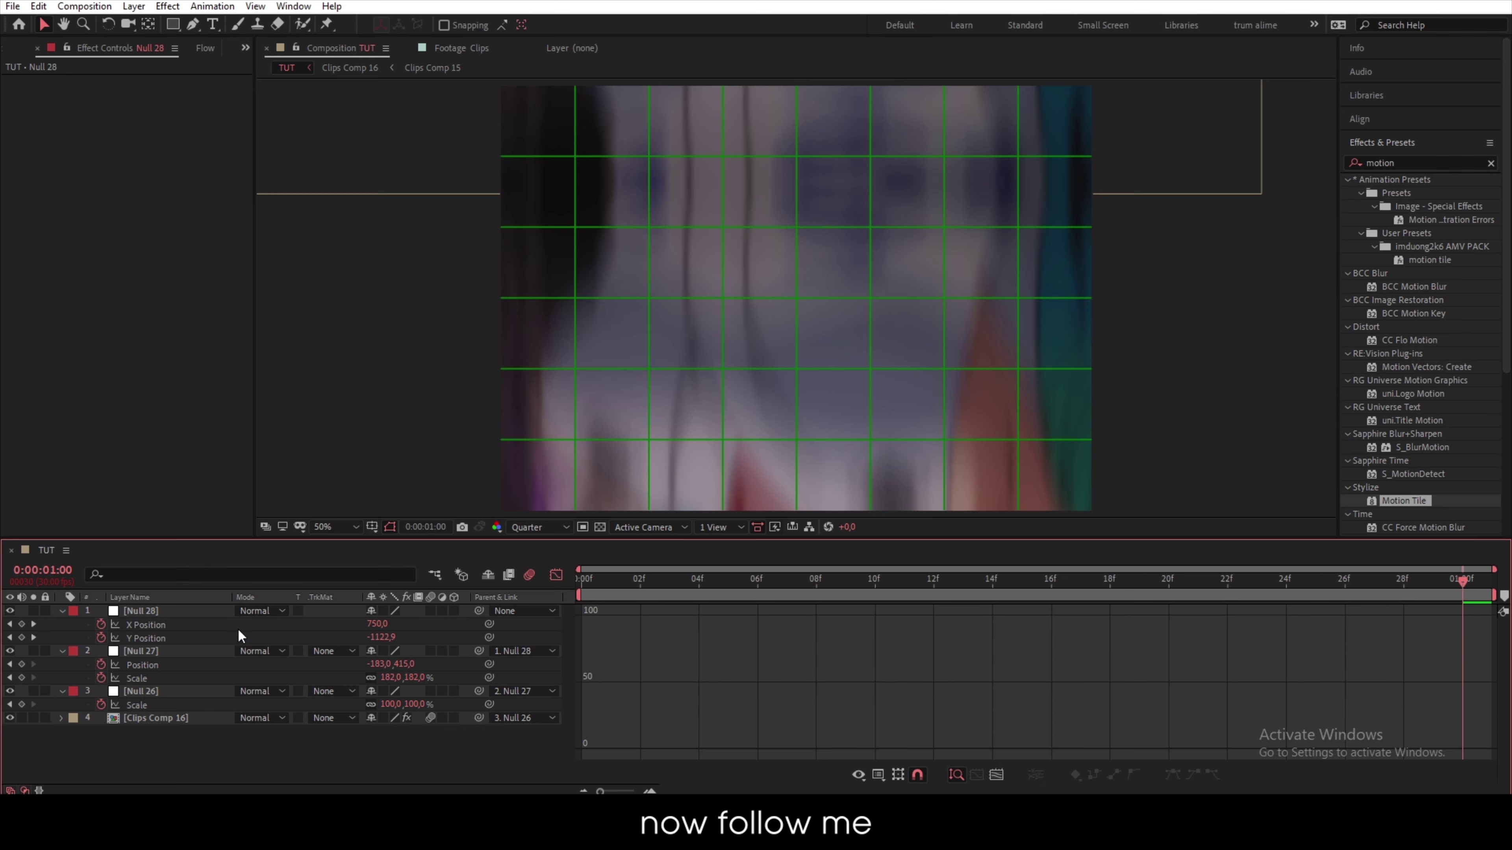
pyautogui.click(156, 625)
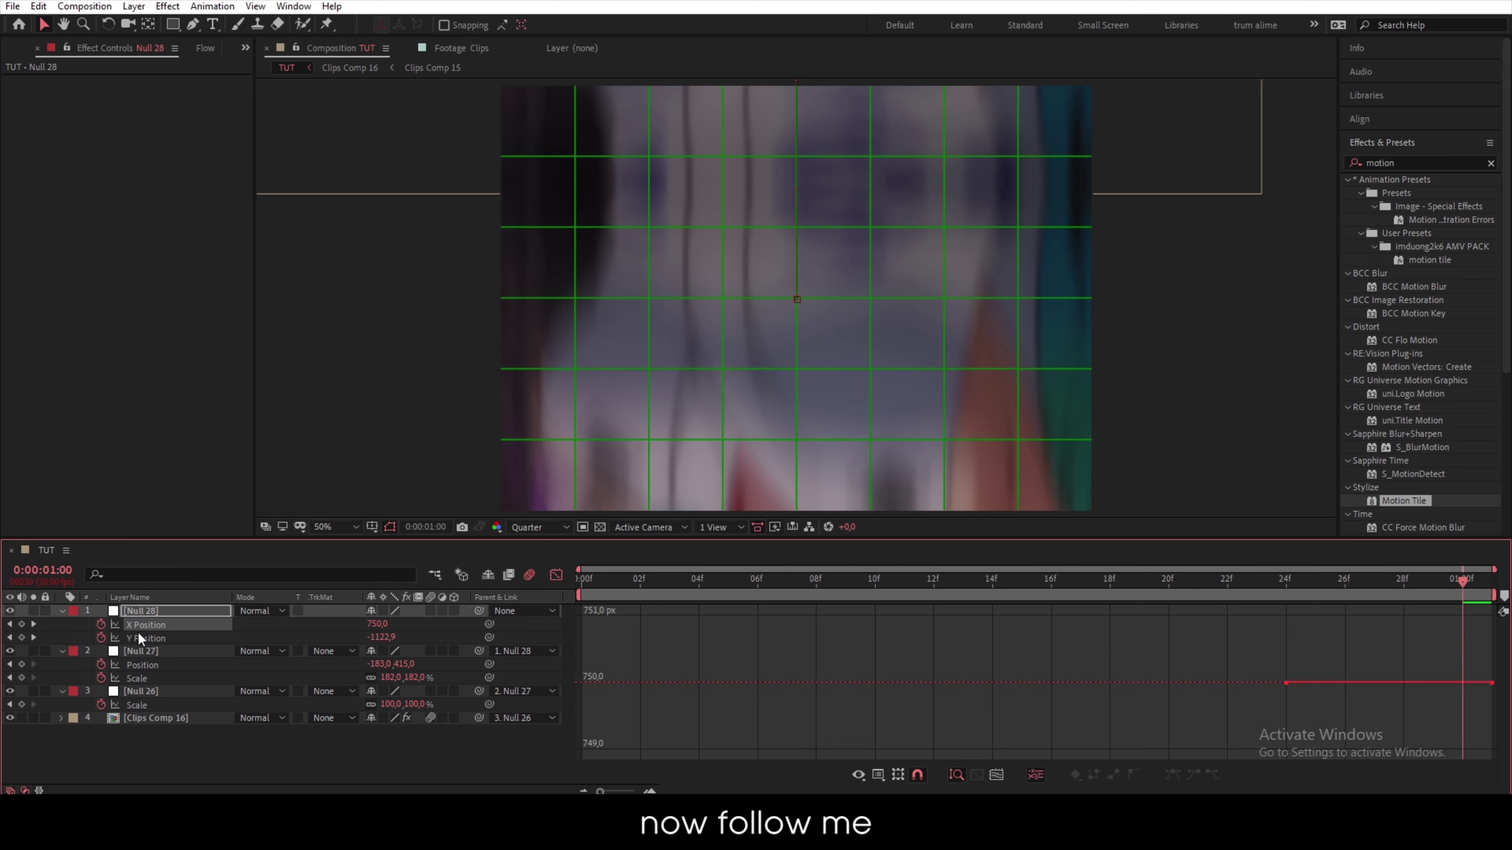
pyautogui.click(103, 623)
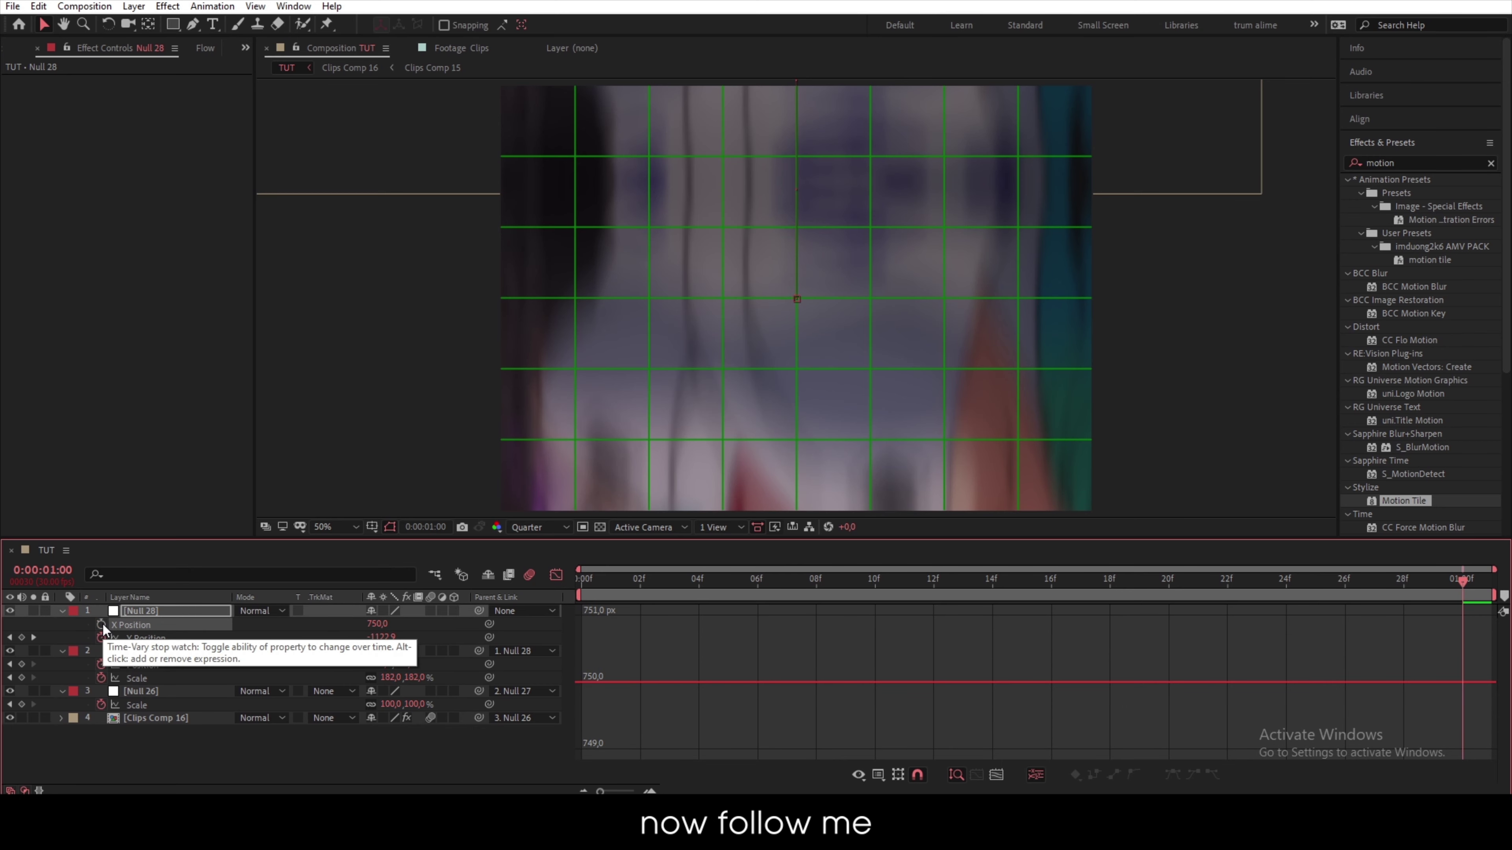
# - Apply Easy Ease to both of Null 28's Y Position keyframes in the value graph
pyautogui.click(148, 638)
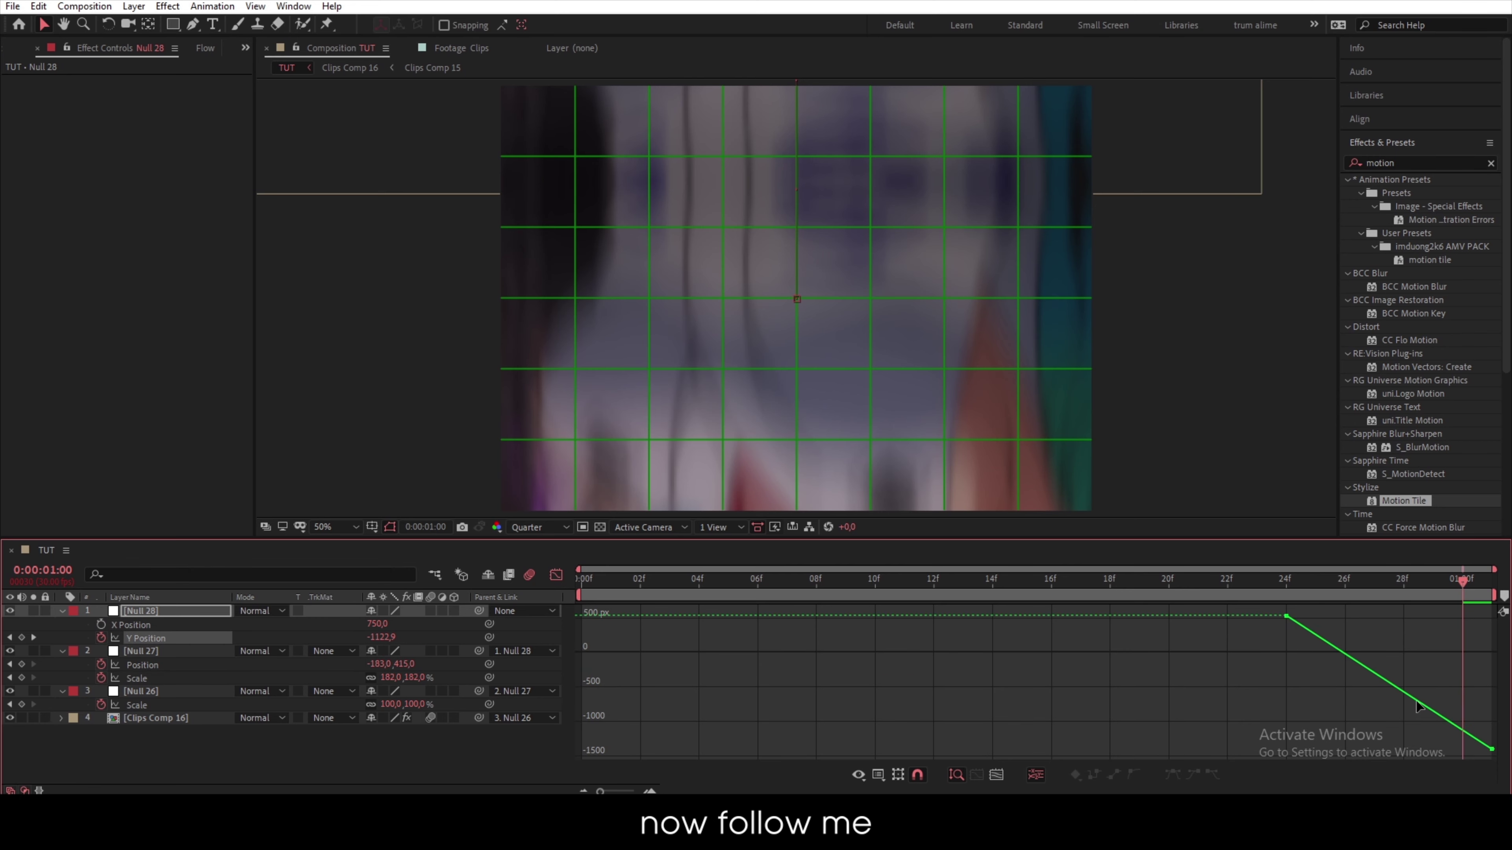
pyautogui.moveTo(1436, 691); pyautogui.dragTo(1487, 779)
pyautogui.moveTo(1496, 705); pyautogui.dragTo(1462, 769)
pyautogui.moveTo(1492, 751)
pyautogui.press('F9')
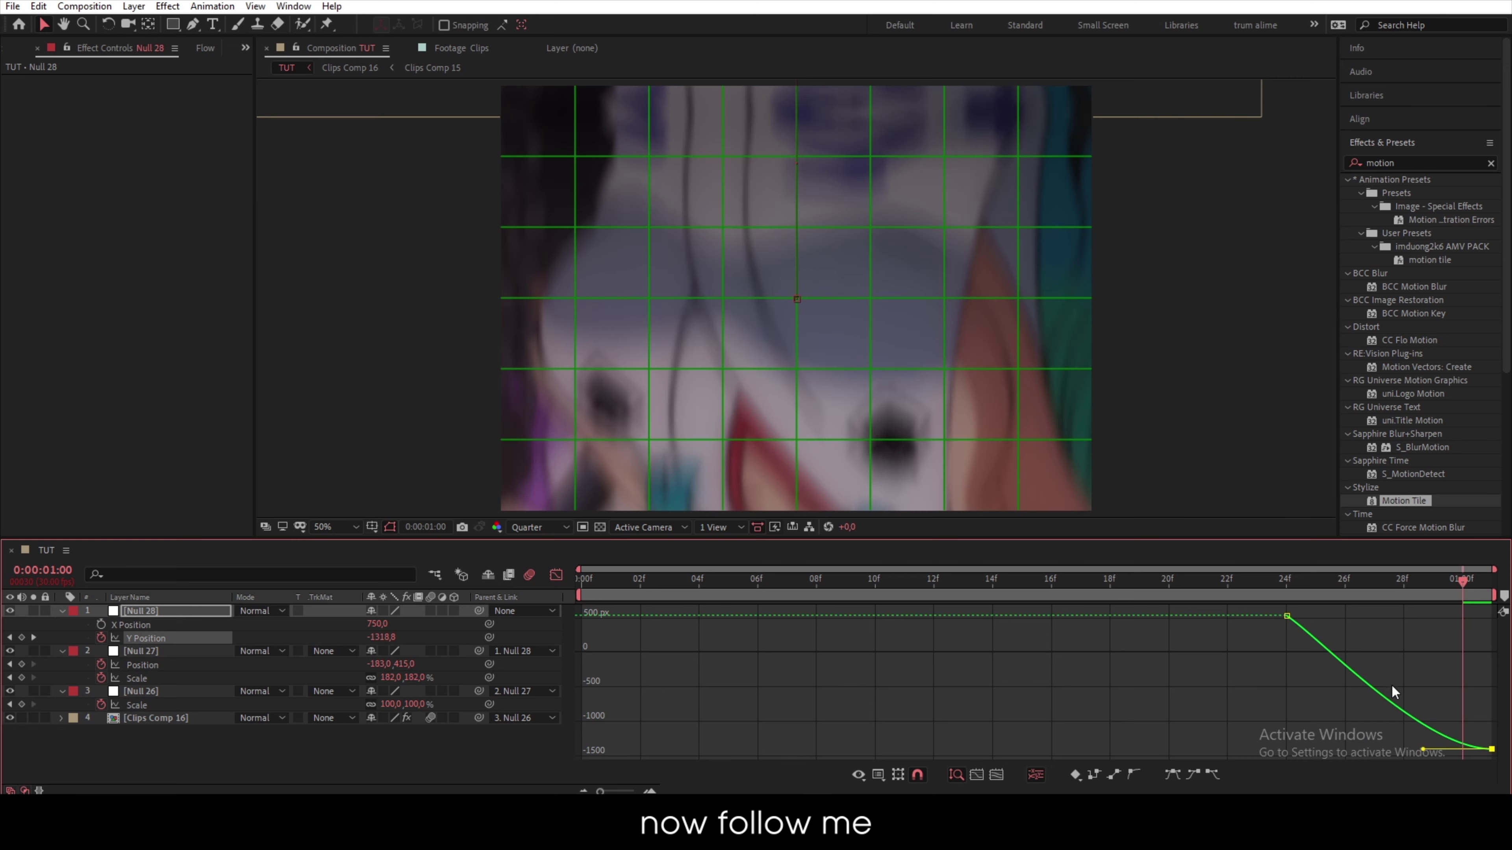
pyautogui.moveTo(1313, 612); pyautogui.dragTo(1178, 654)
pyautogui.press('F9')
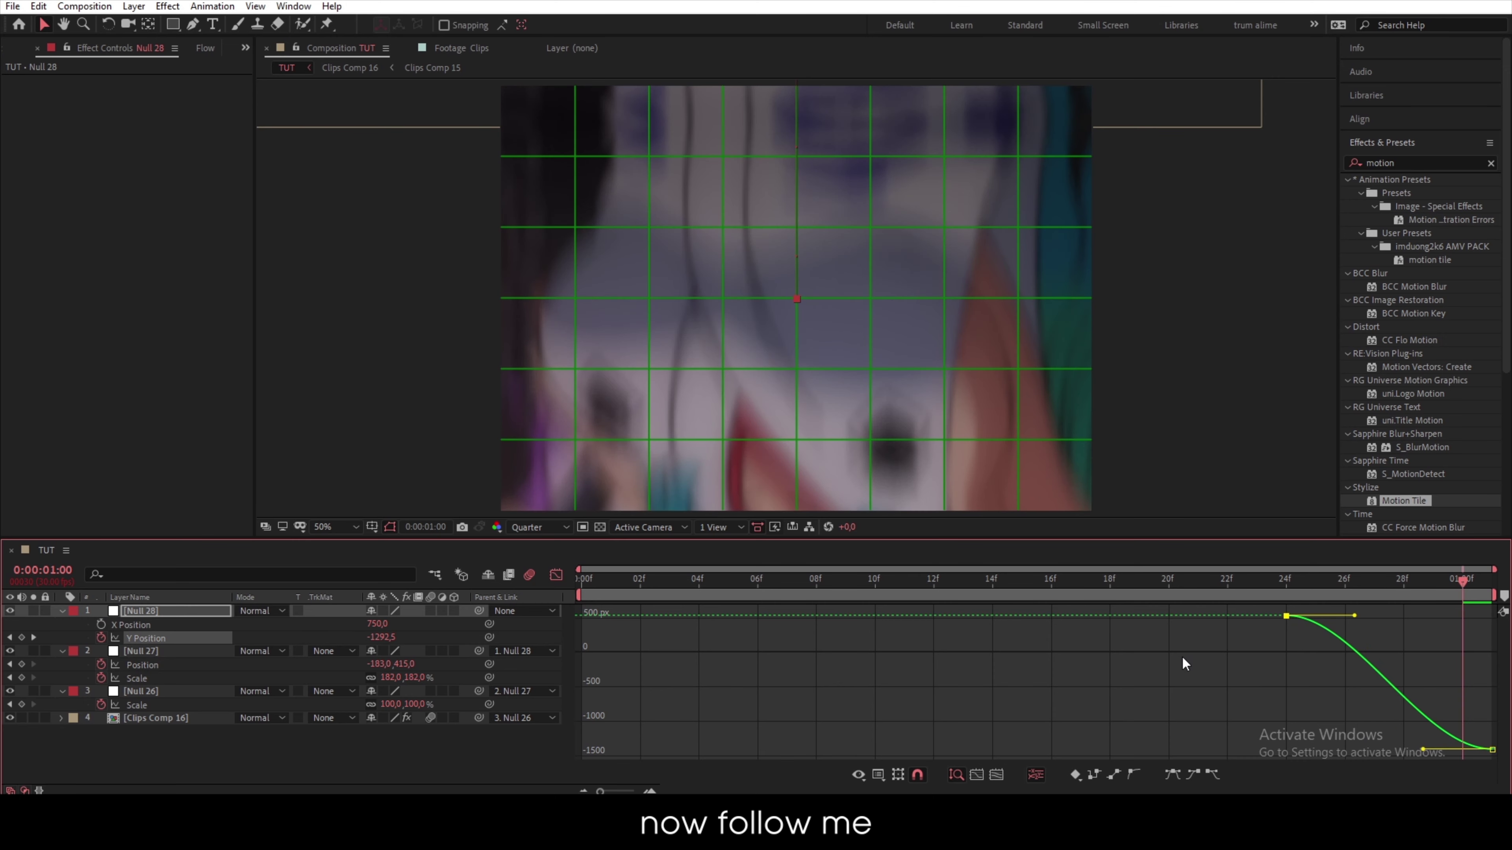
# - Reshape Null 28's Y Position curve to stay nearly flat and drop sharply at the last frame, and preview the motion
pyautogui.moveTo(1423, 750); pyautogui.dragTo(1482, 618)
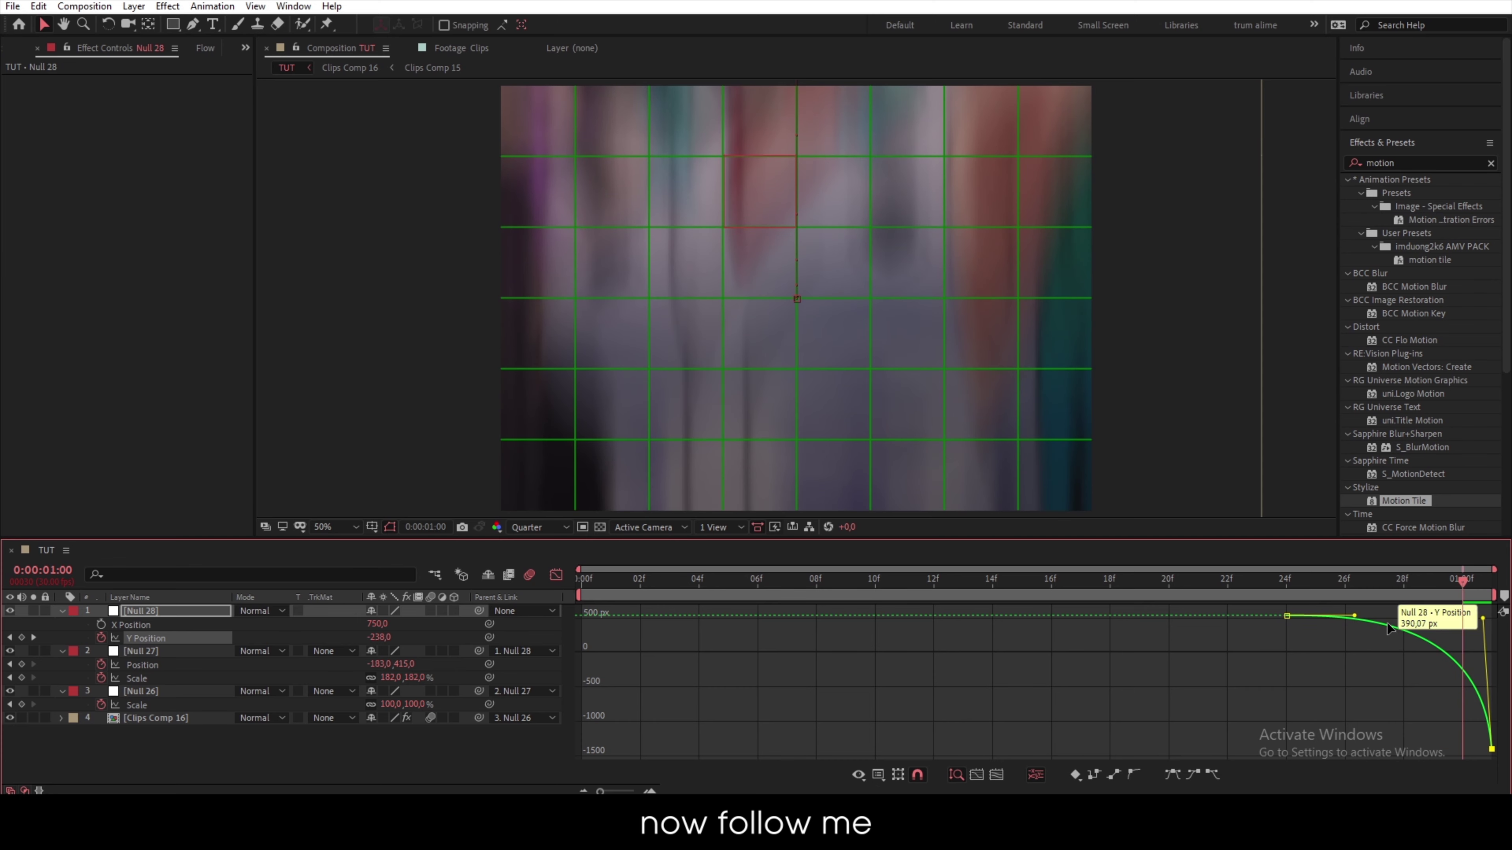
pyautogui.moveTo(1354, 614); pyautogui.dragTo(1476, 616)
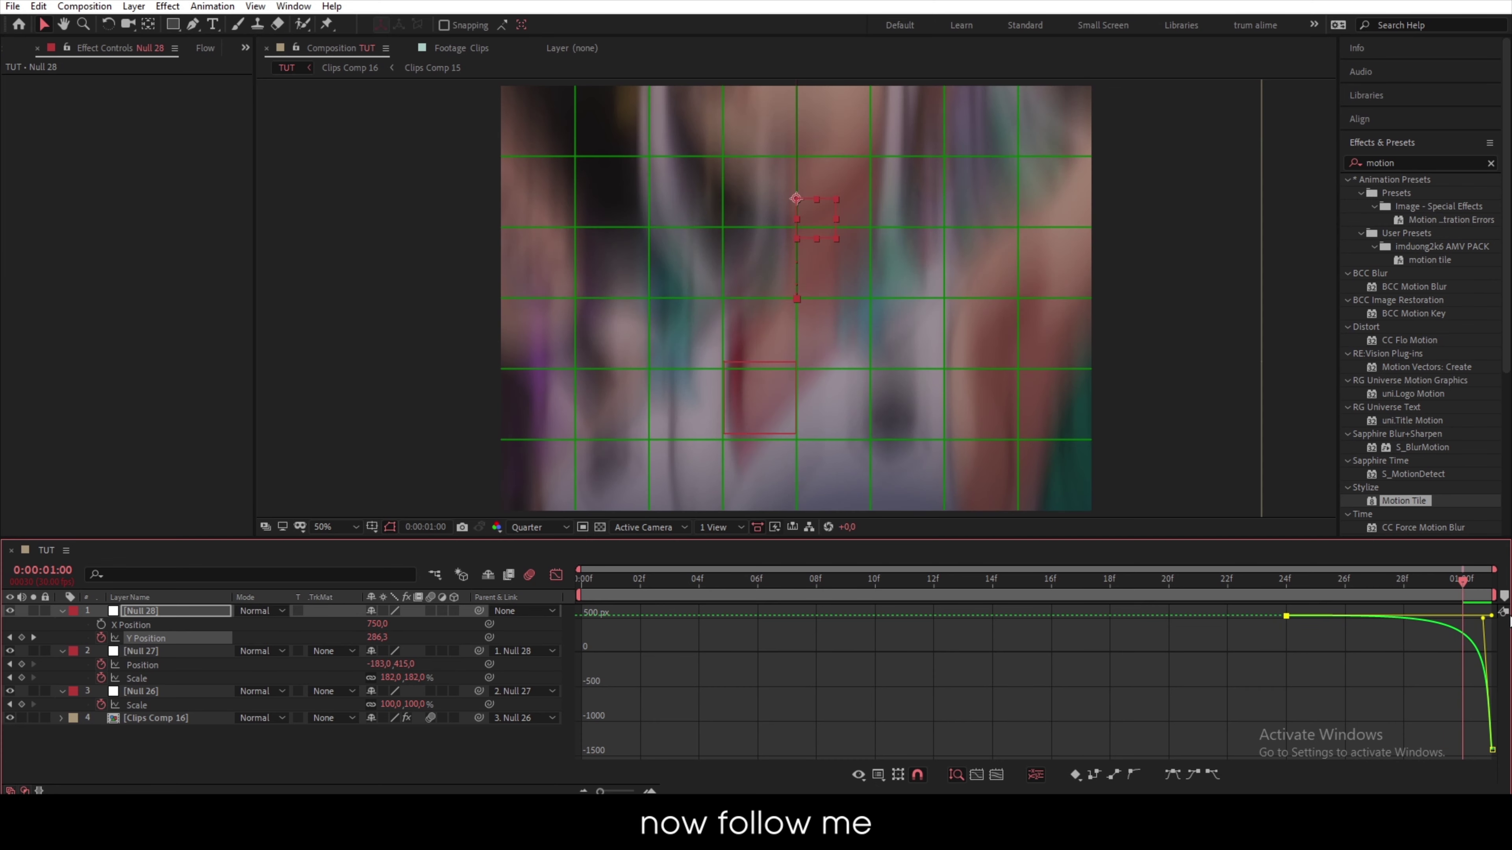
pyautogui.click(556, 574)
pyautogui.moveTo(758, 585); pyautogui.dragTo(387, 608)
pyautogui.press('space')
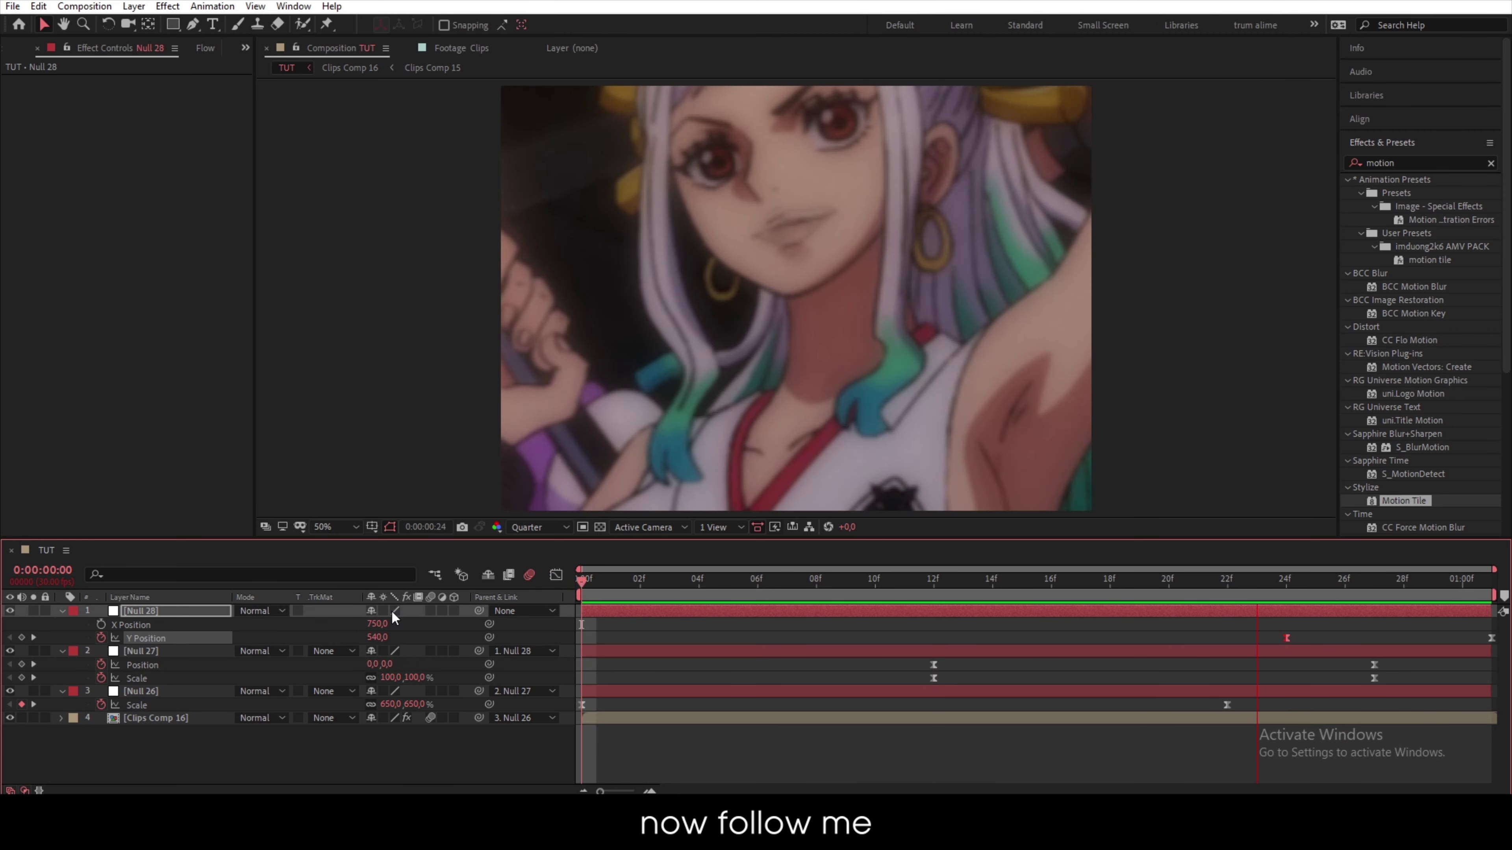
pyautogui.moveTo(620, 582); pyautogui.dragTo(197, 567)
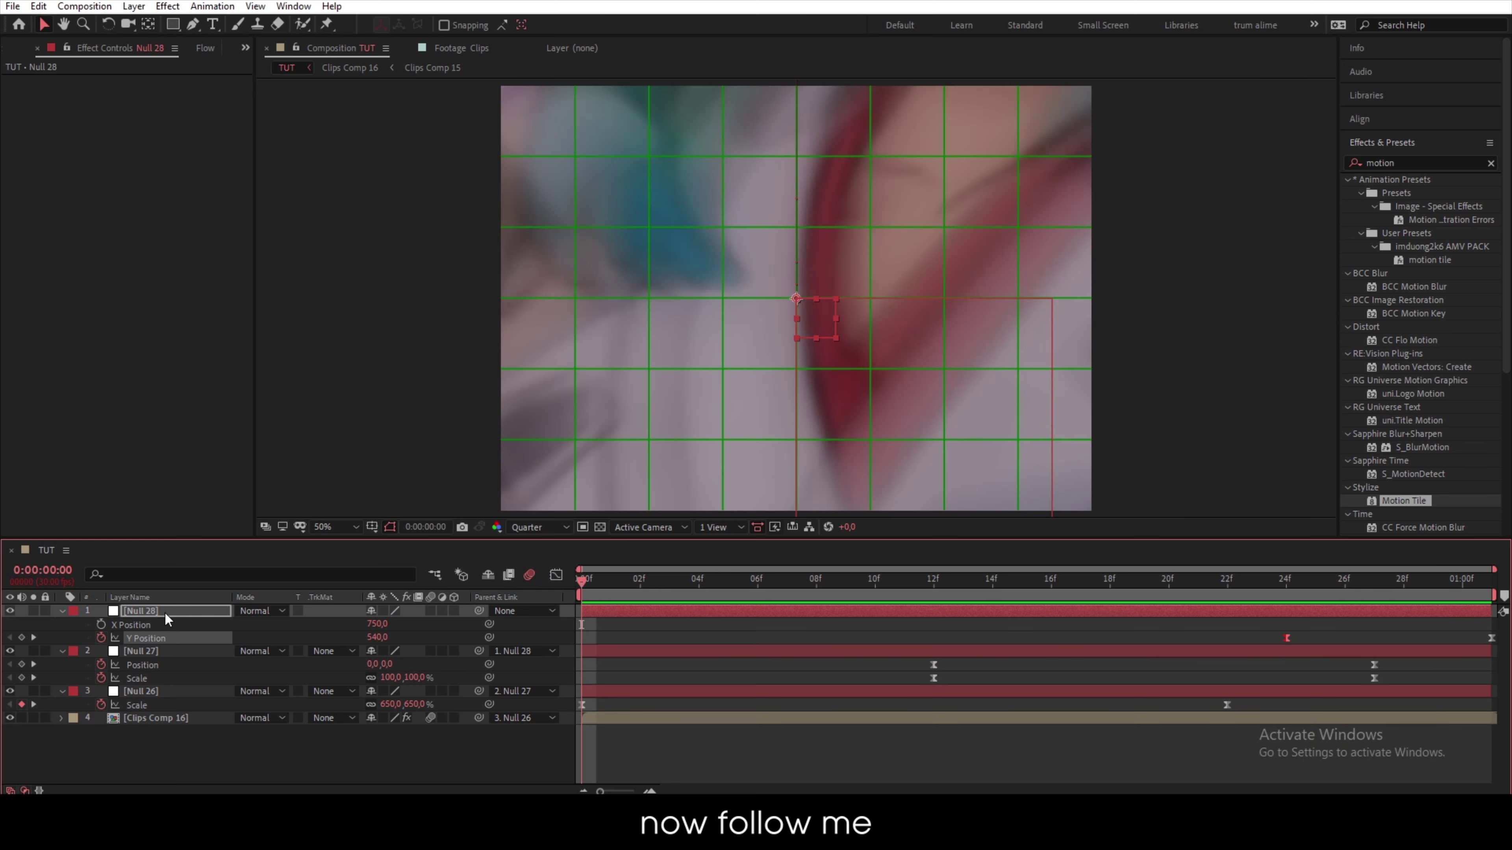
# - Collapse the properties of all layers, add an adjustment layer on top and name it Turb
pyautogui.hotkey('ctrl', 'a')
pyautogui.press('u')
pyautogui.click(198, 742)
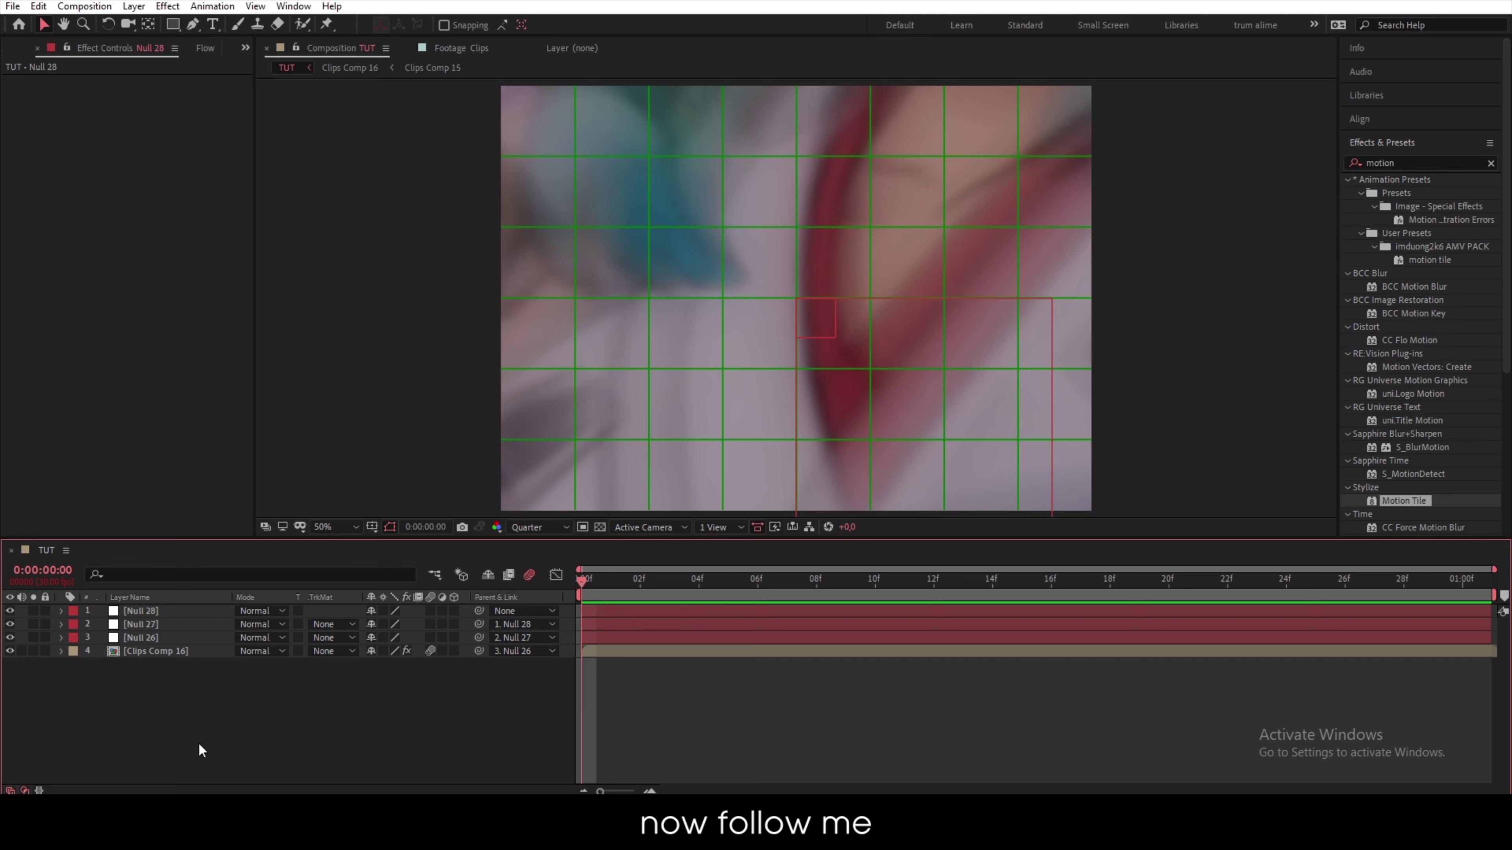
pyautogui.rightClick(225, 742)
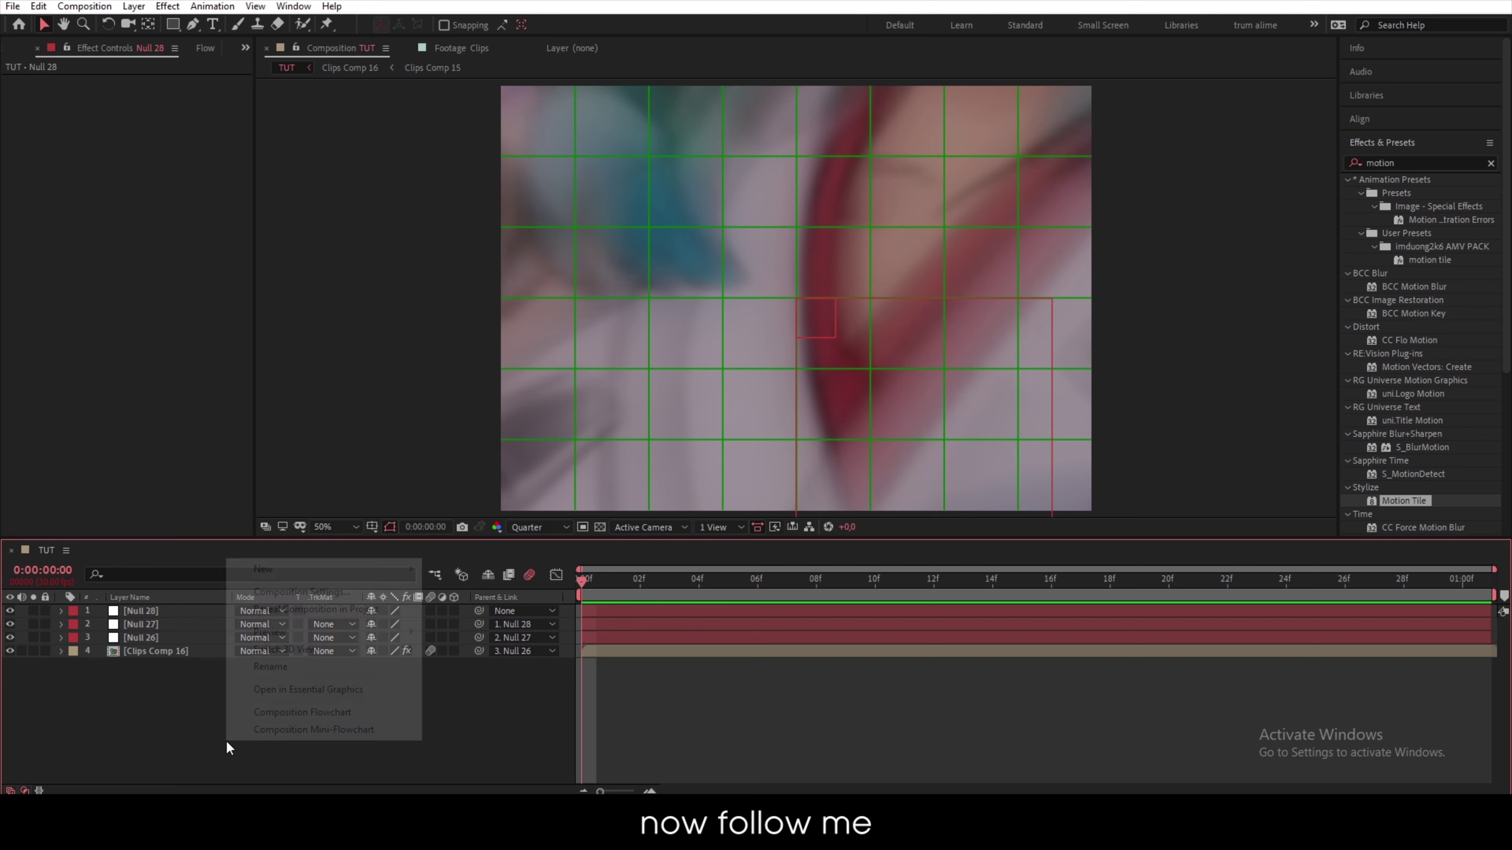
pyautogui.moveTo(334, 569)
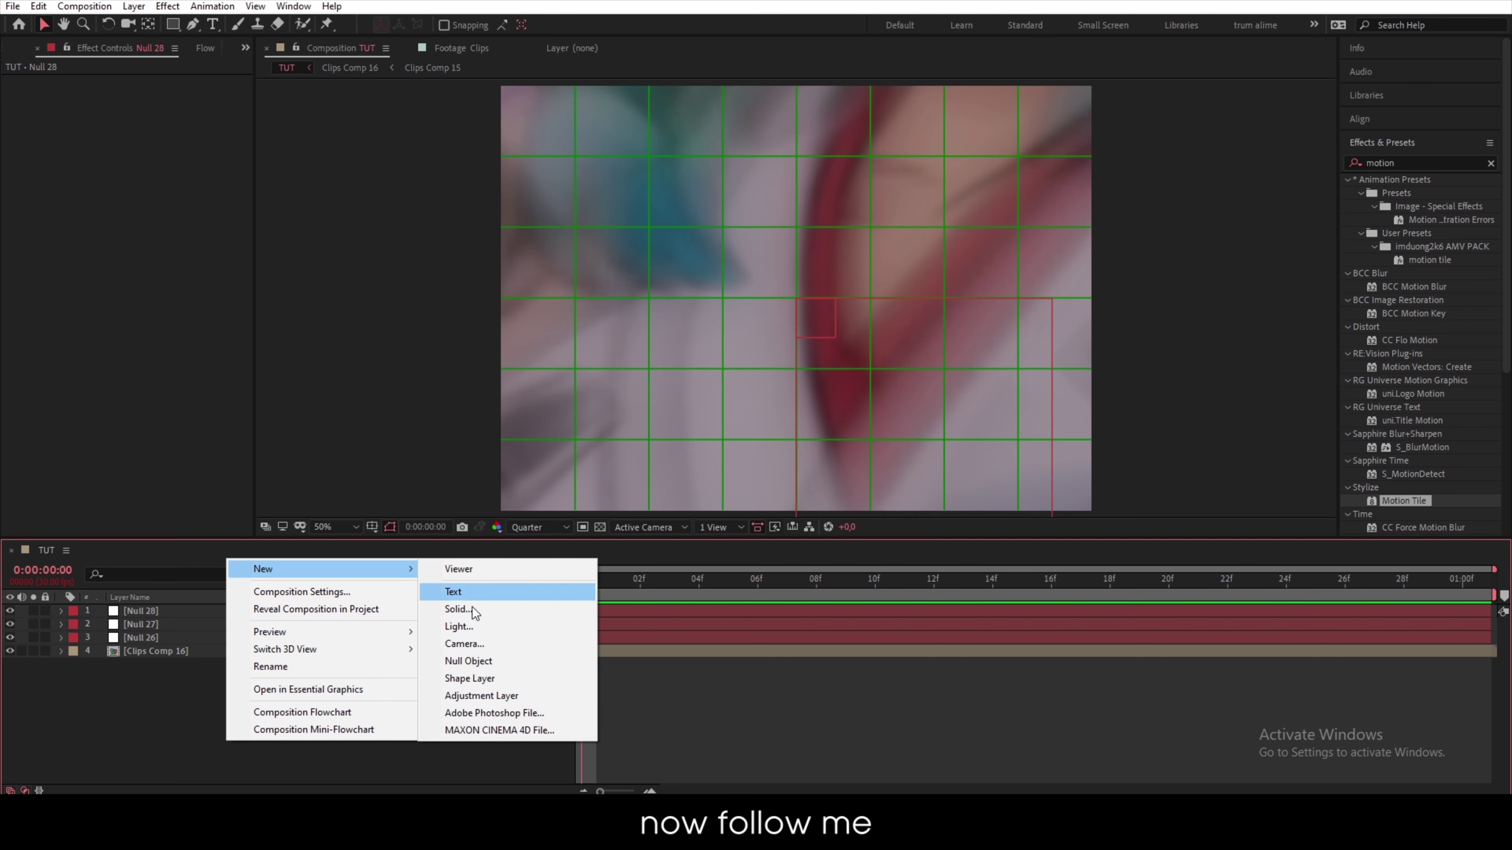
pyautogui.click(492, 697)
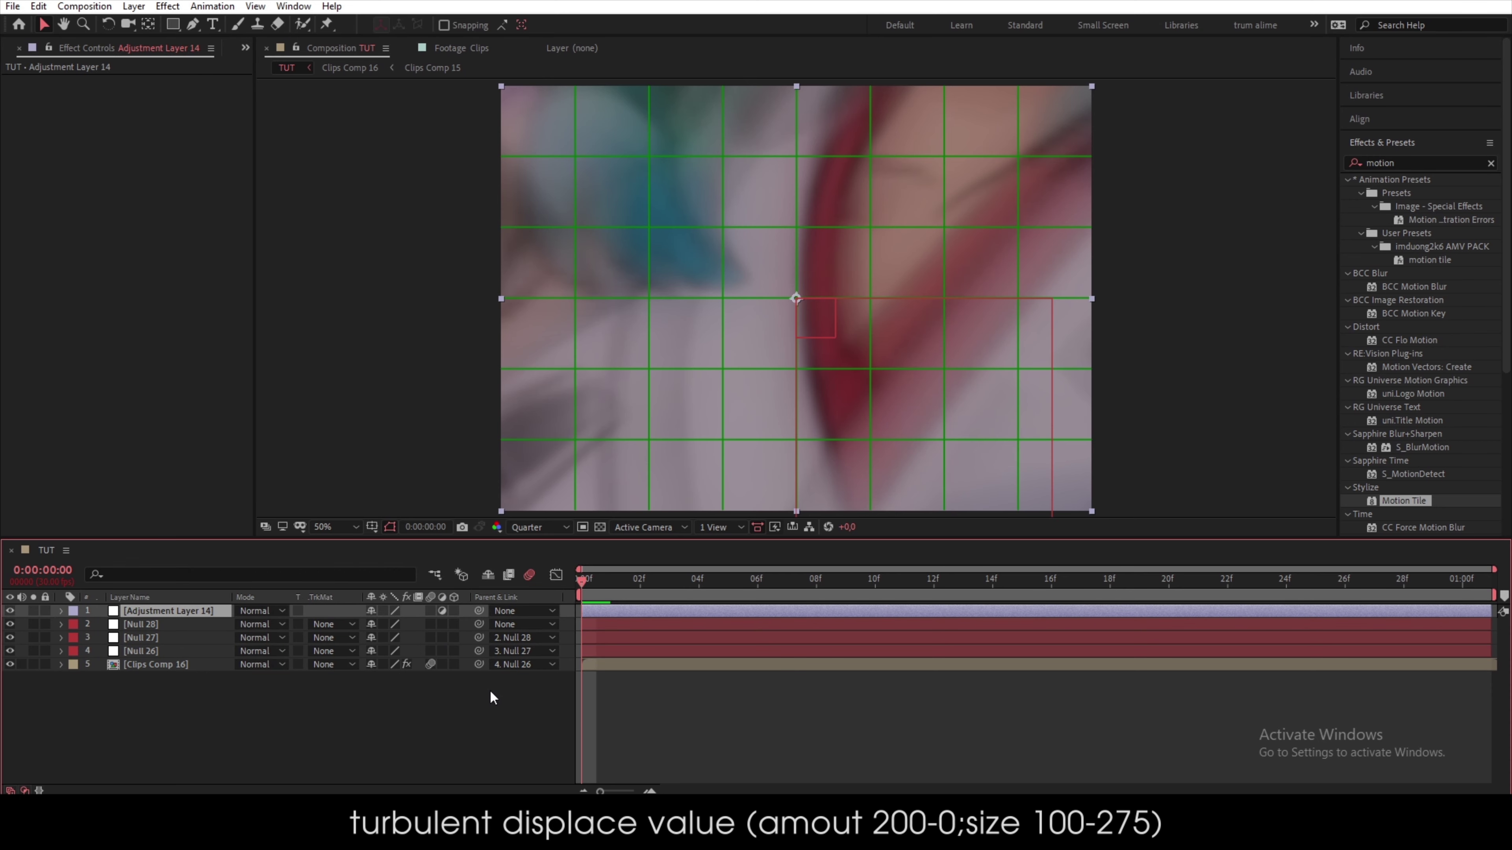
pyautogui.press('Return')
pyautogui.press('BackSpace')
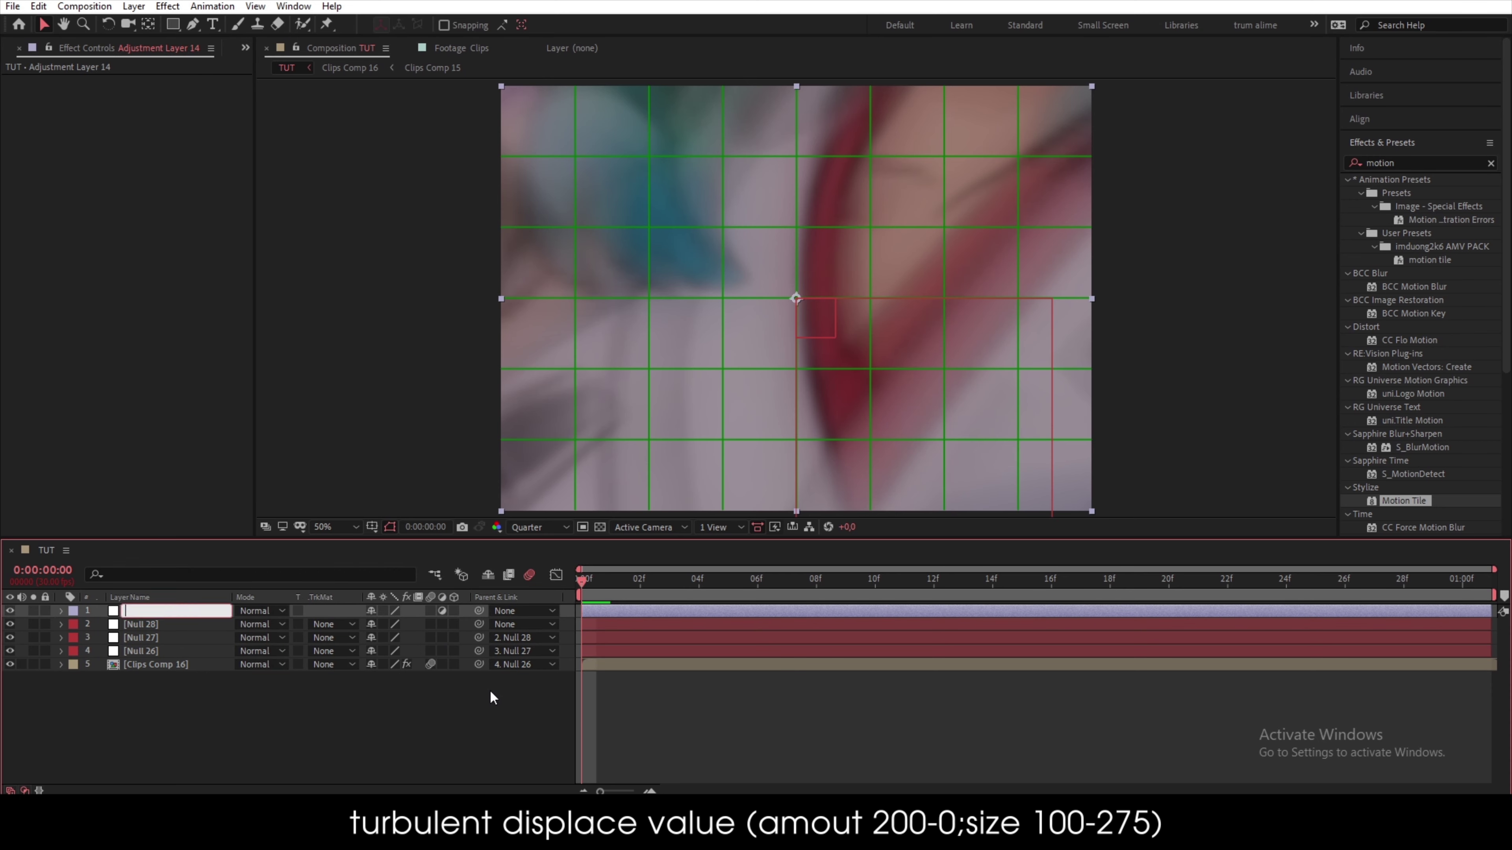
pyautogui.write('Turb')
pyautogui.press('Return')
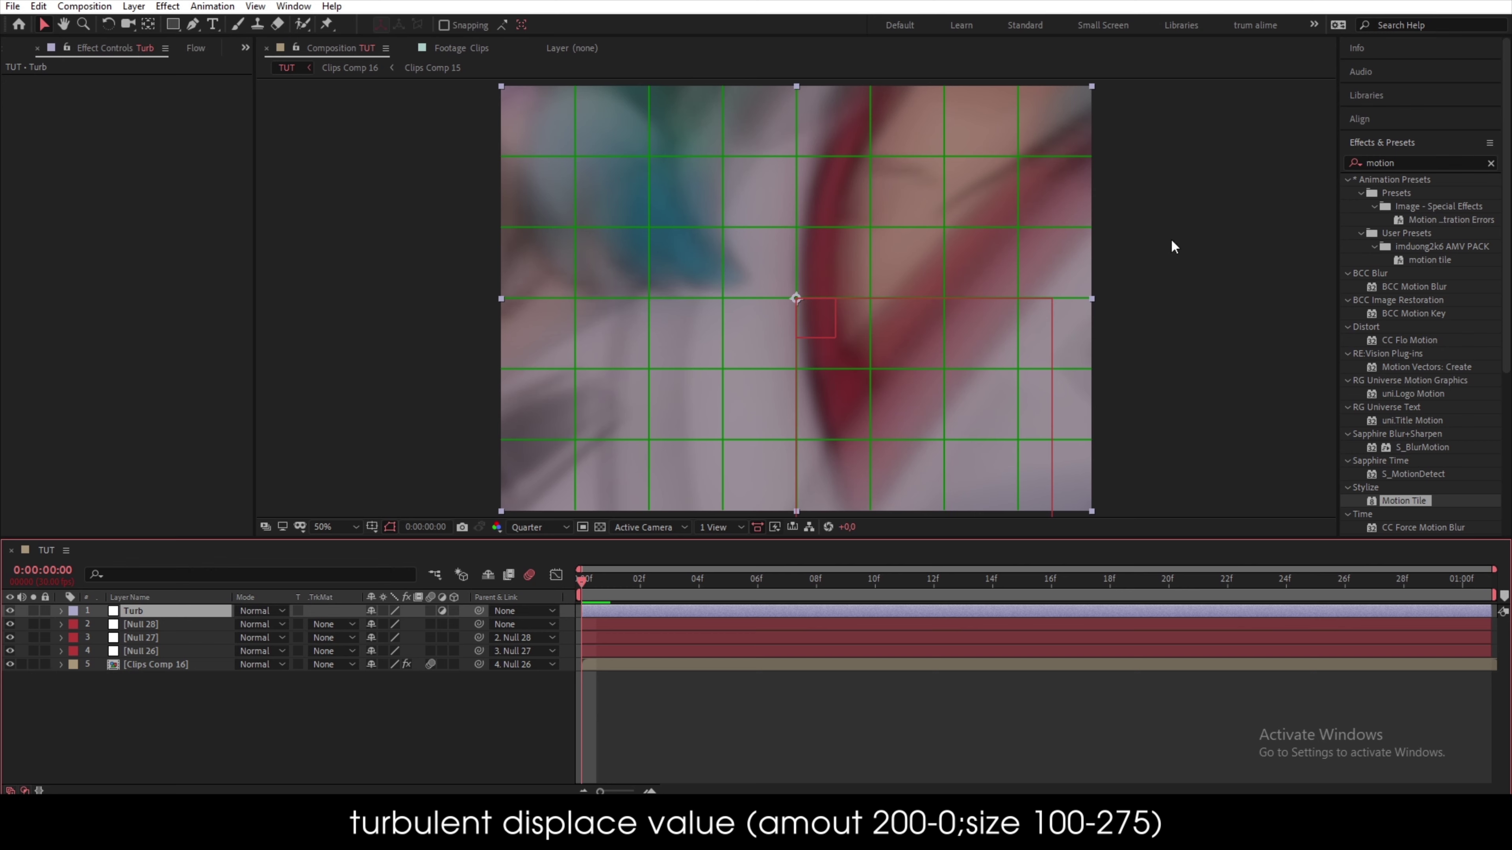
# - Apply the Turbulent Displace effect to the Turb layer and set its Amount to 200
pyautogui.click(1446, 158)
pyautogui.write('turb')
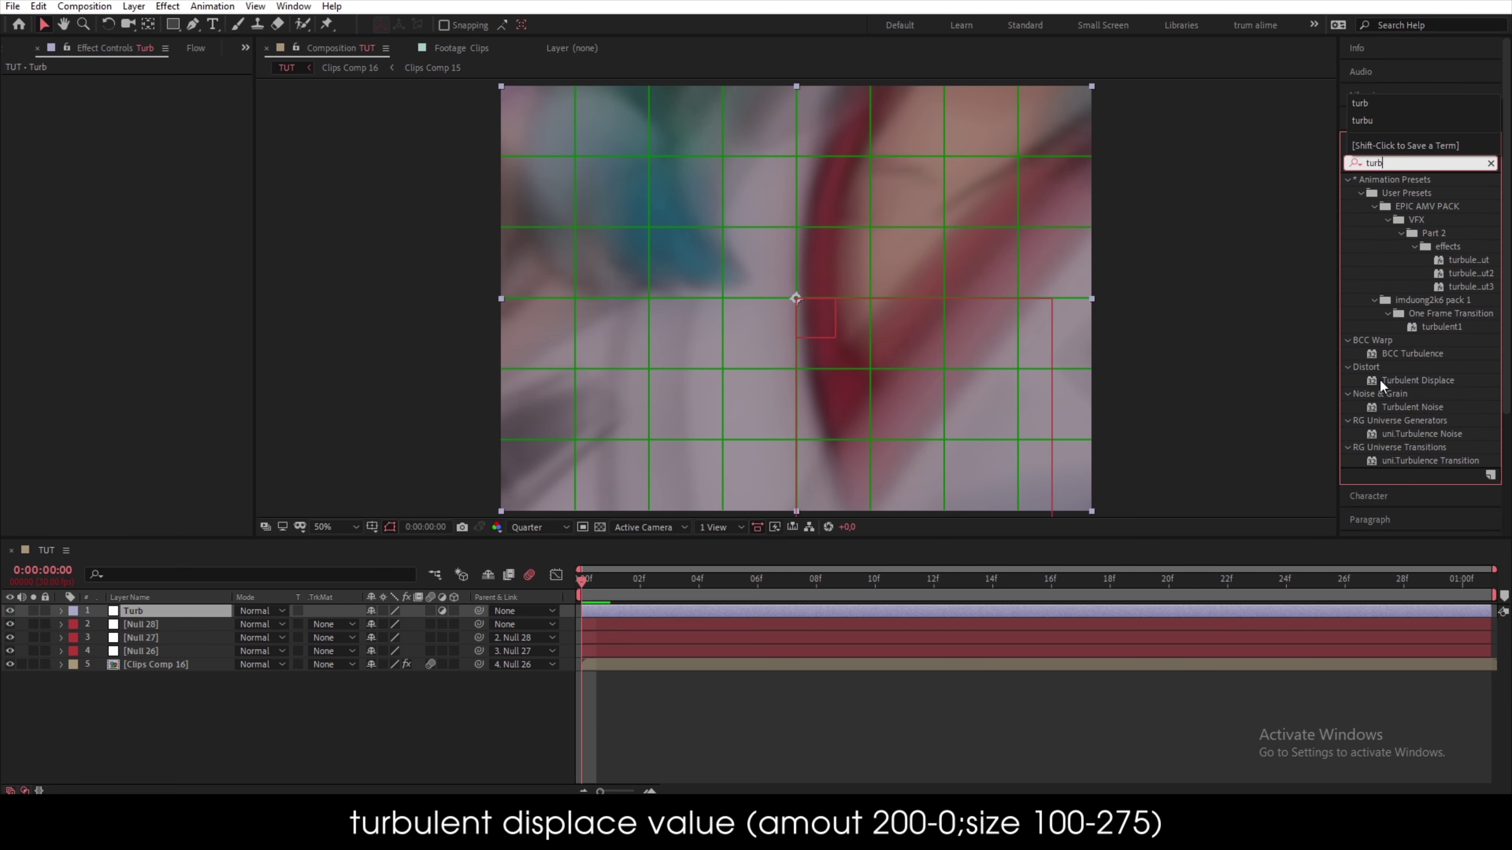
pyautogui.doubleClick(1379, 380)
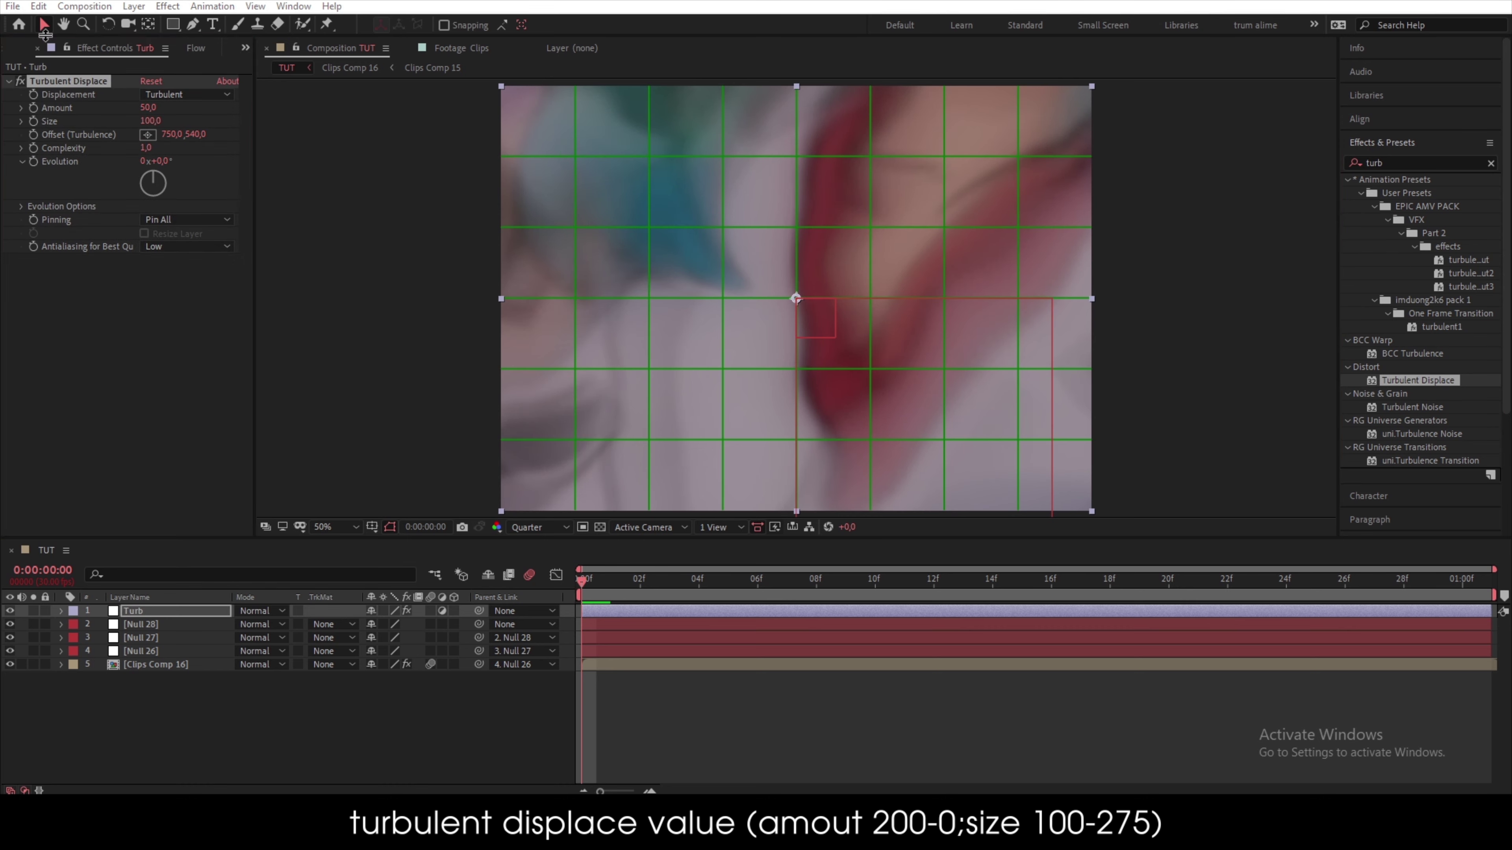
pyautogui.moveTo(150, 109); pyautogui.dragTo(960, 338)
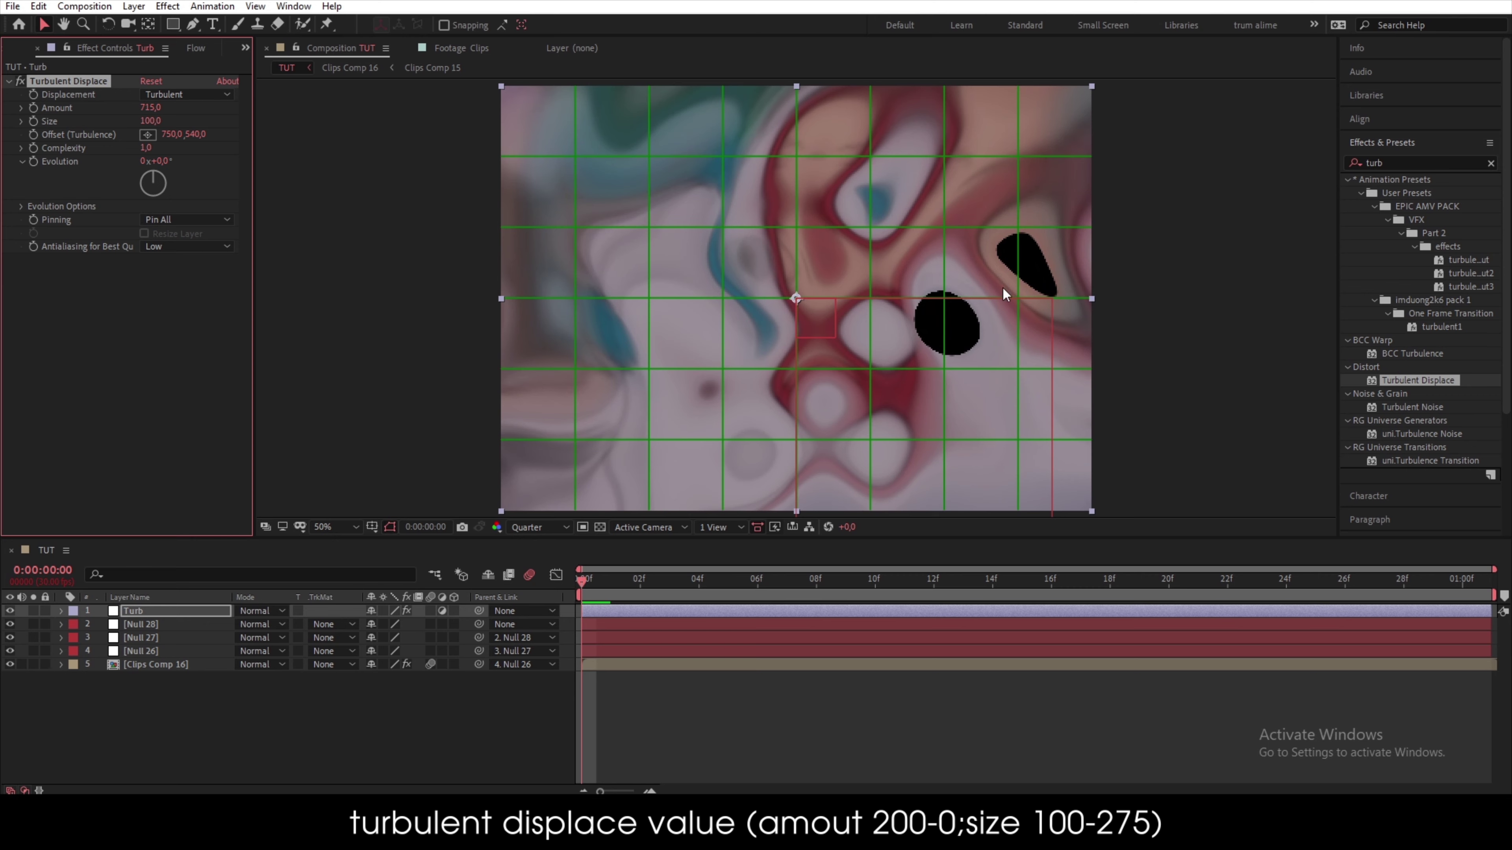
pyautogui.click(153, 108)
pyautogui.write('200')
pyautogui.press('Return')
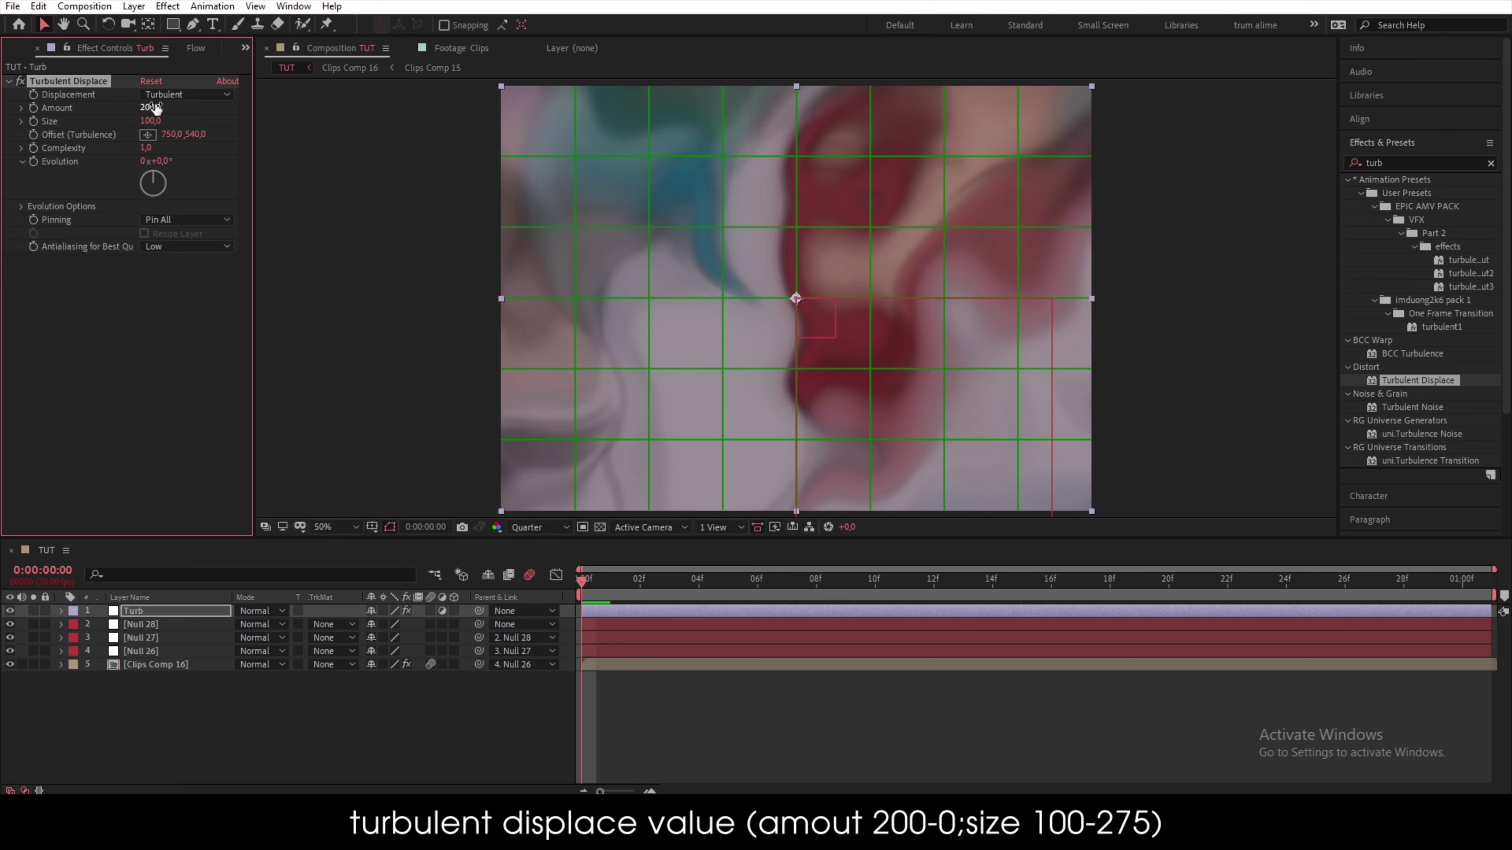
pyautogui.moveTo(151, 123); pyautogui.dragTo(193, 180)
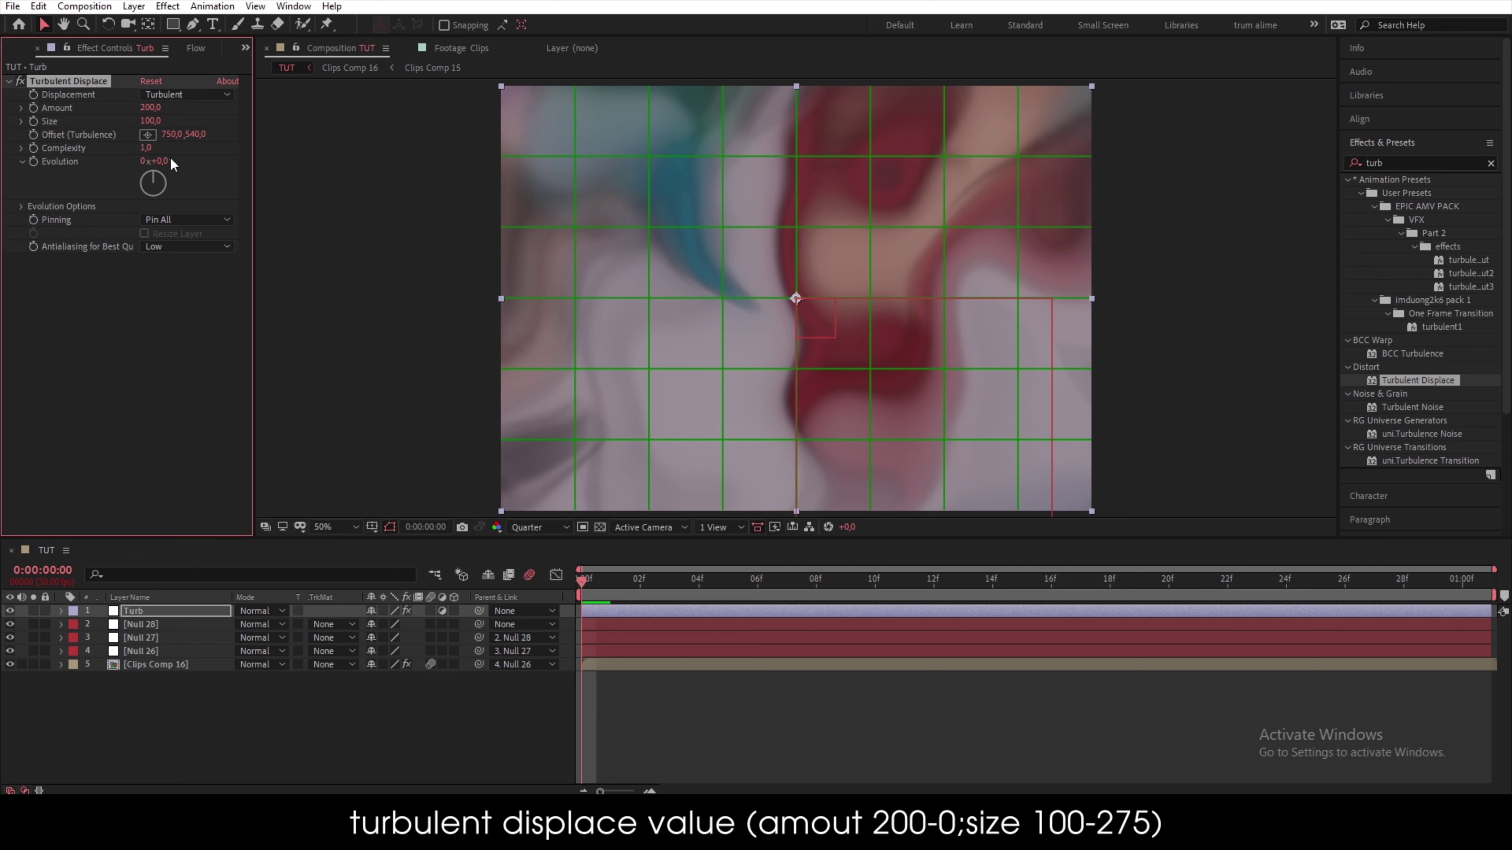
pyautogui.hotkey('ctrl', 'z')
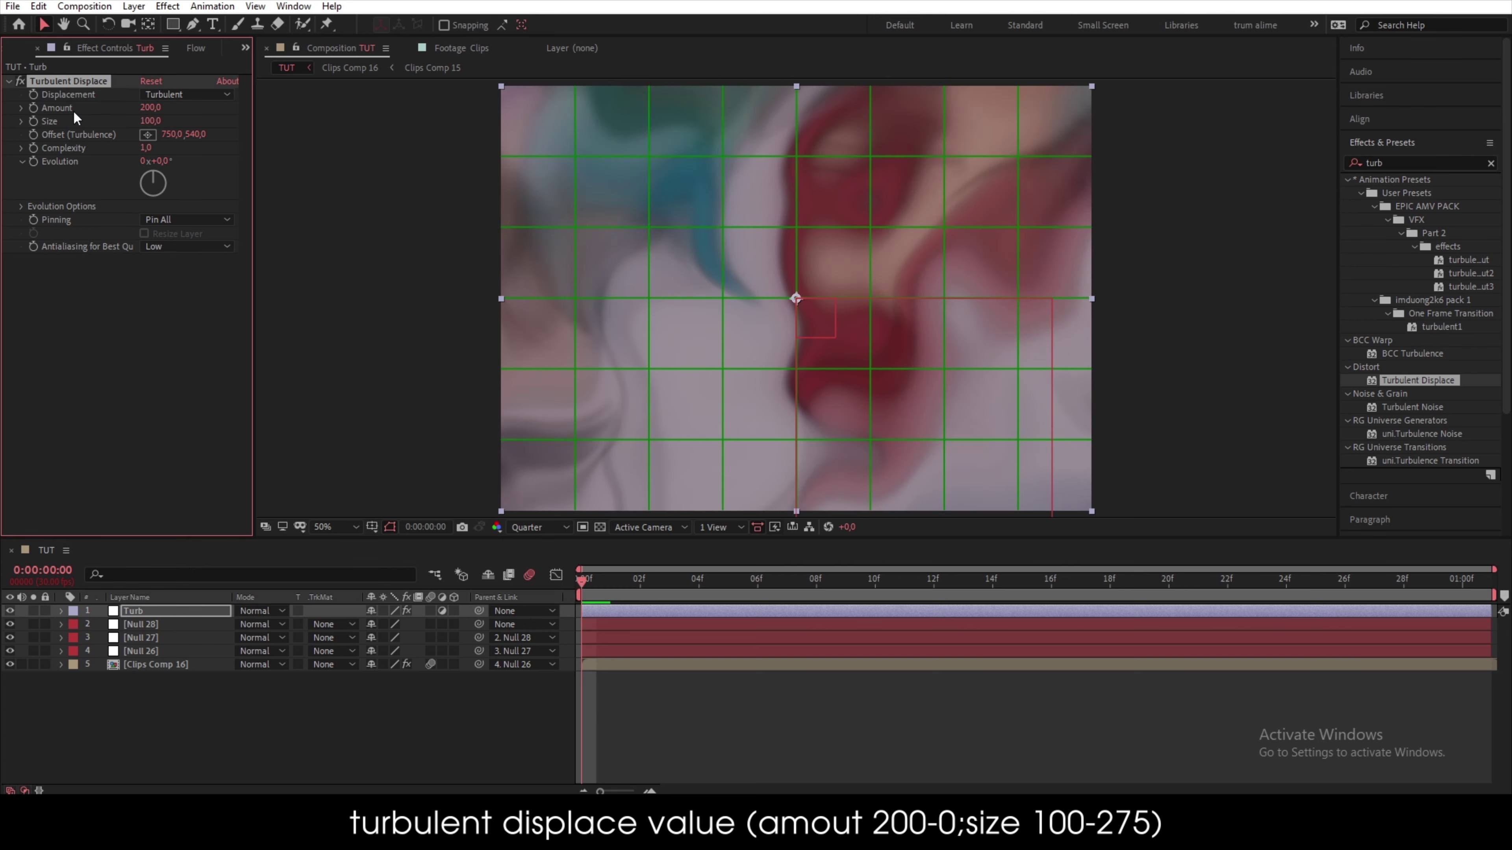
# - Keyframe Turbulent Displace's Amount and Size on the first frame, and add a second keyframe for each at 0:00:01:00
pyautogui.click(33, 107)
pyautogui.press('u')
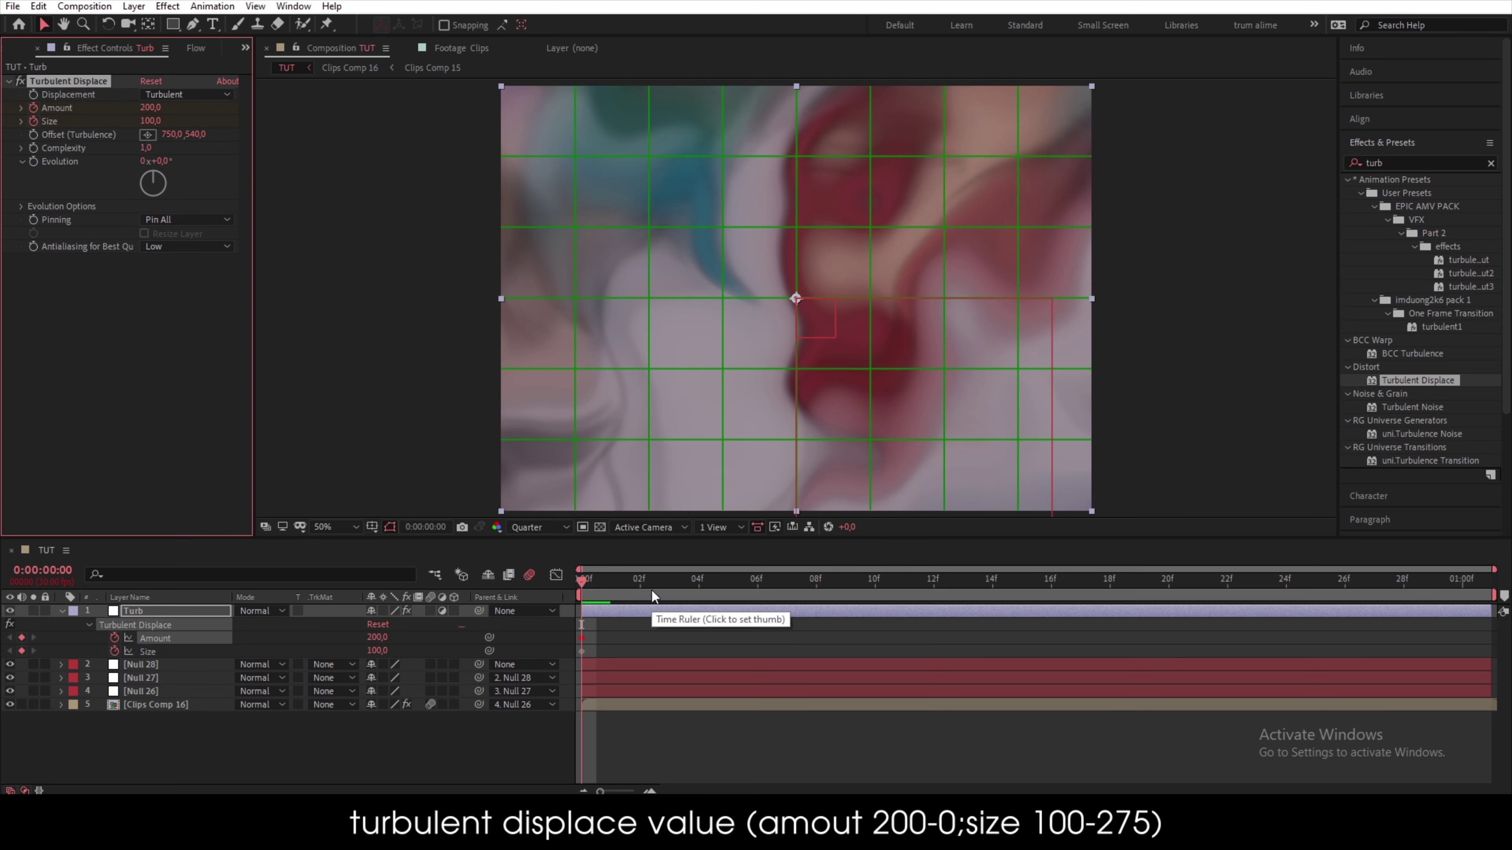
pyautogui.moveTo(652, 591); pyautogui.dragTo(1475, 620)
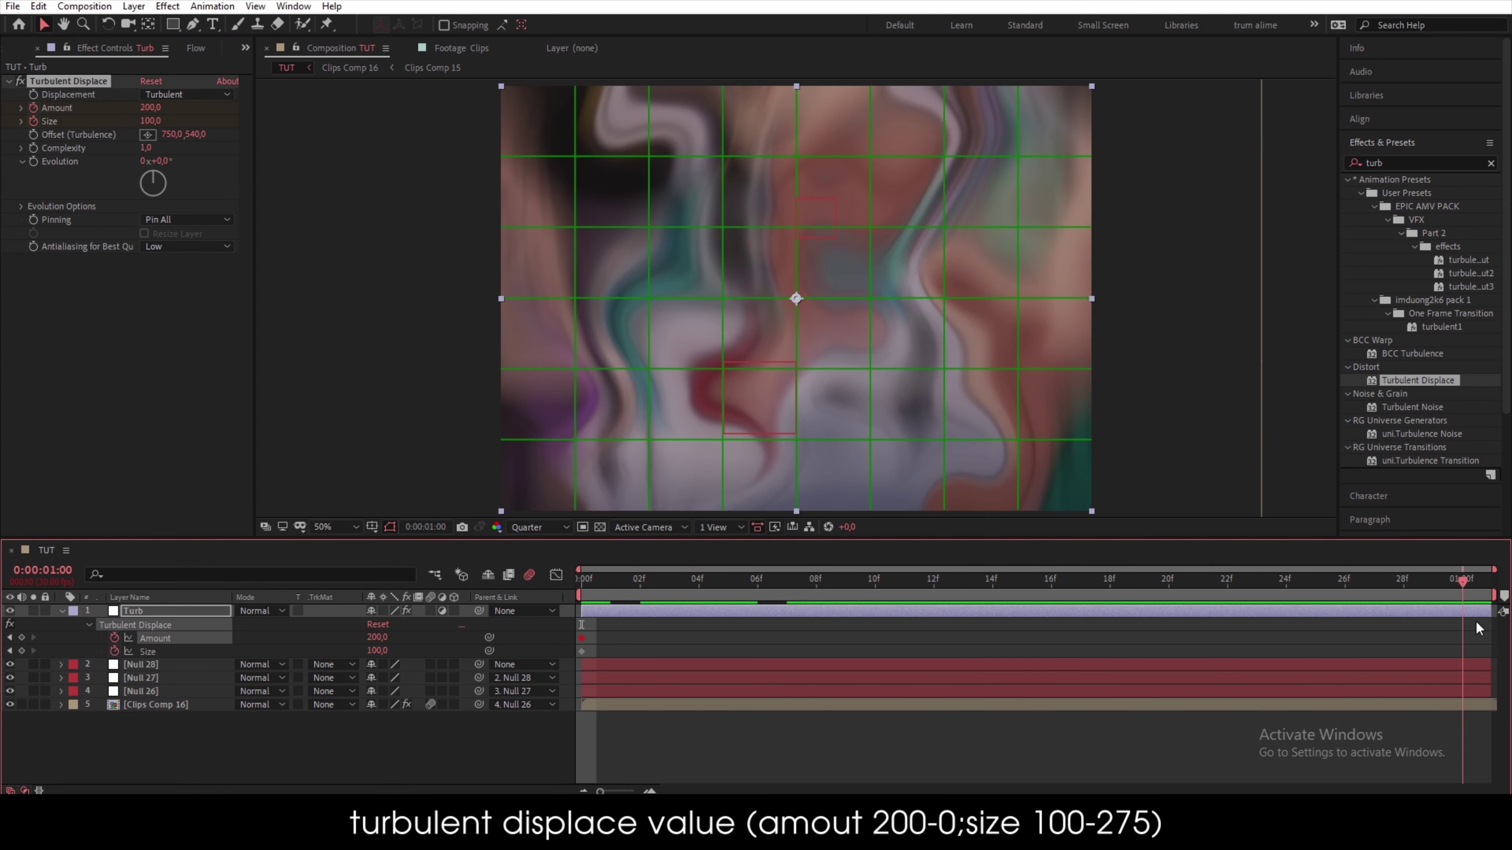
pyautogui.click(21, 638)
pyautogui.click(21, 651)
# - Set Turbulent Displace's Size to 275 and Amount to 0 at the 0:00:01:00 keyframes
pyautogui.click(412, 636)
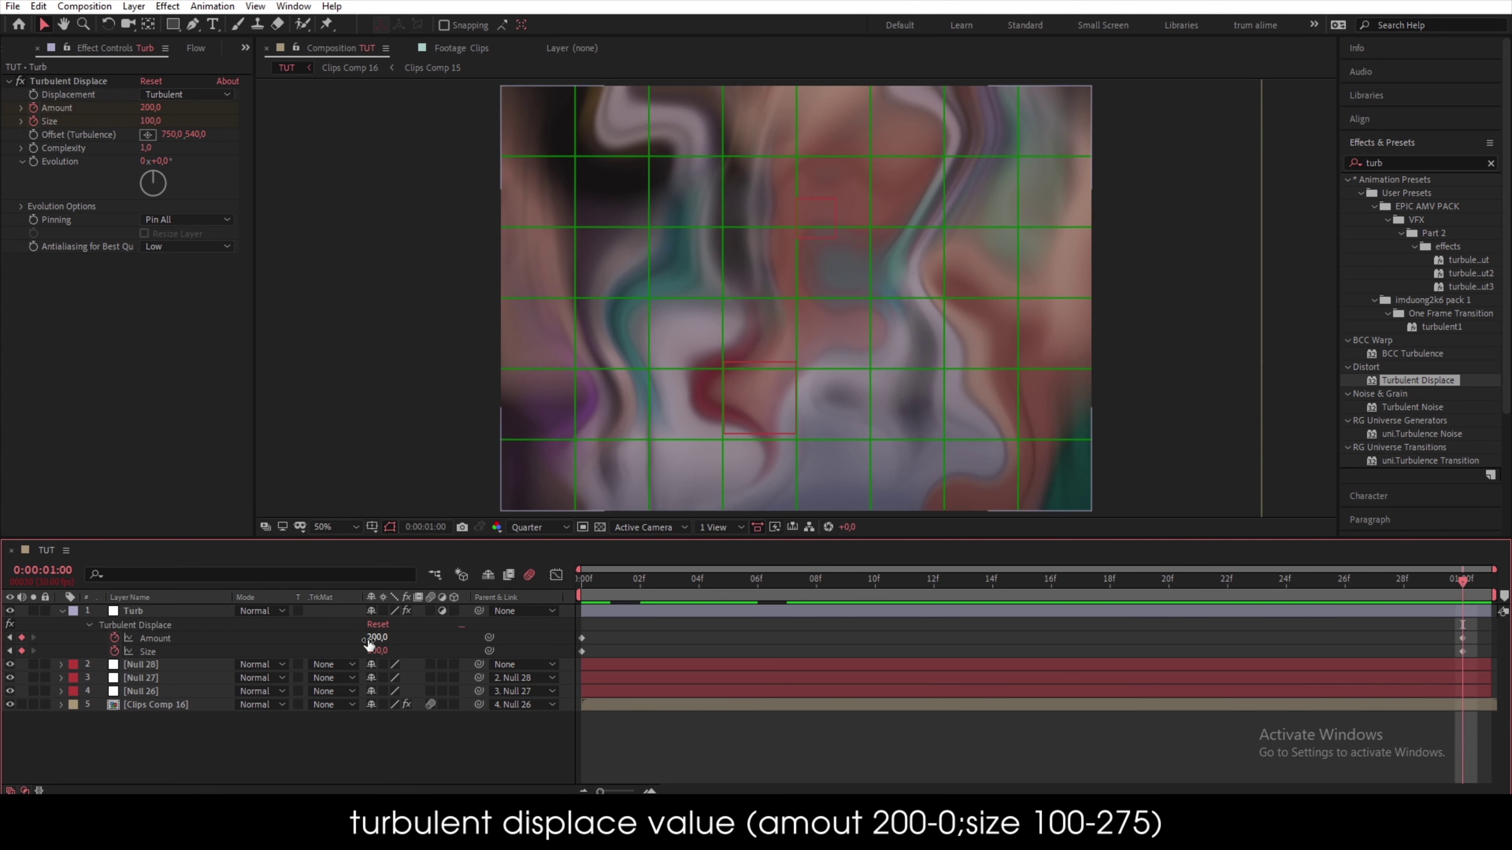
pyautogui.click(376, 637)
pyautogui.click(379, 650)
pyautogui.write('275')
pyautogui.press('Return')
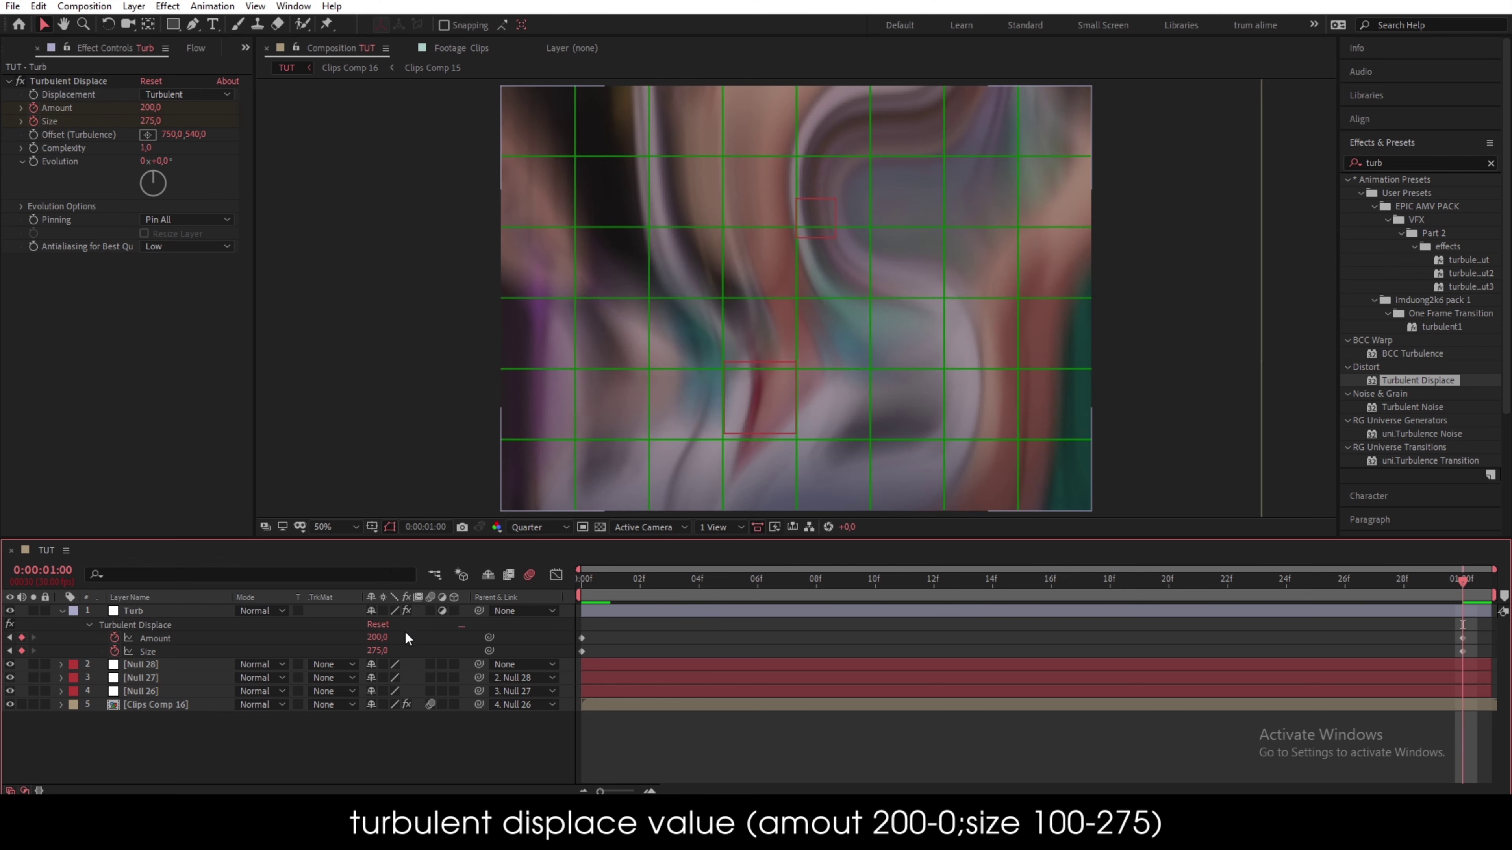
pyautogui.moveTo(380, 641); pyautogui.dragTo(365, 644)
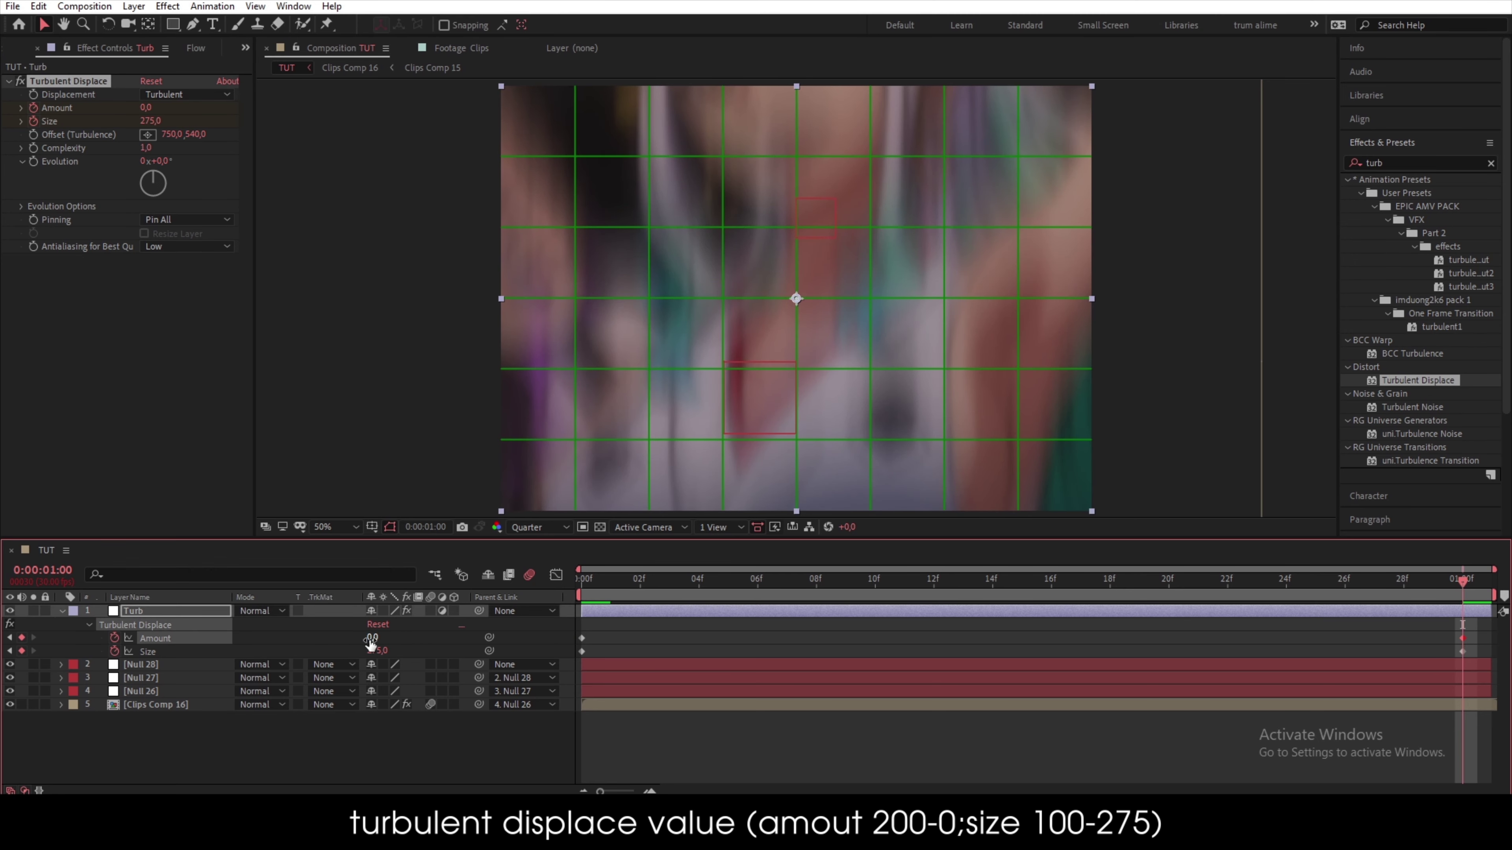
# - Move the ending Amount and Size keyframes to the composition's last frame and apply Easy Ease to all four keyframes
pyautogui.moveTo(1428, 634); pyautogui.dragTo(1491, 653)
pyautogui.moveTo(583, 632); pyautogui.dragTo(768, 677)
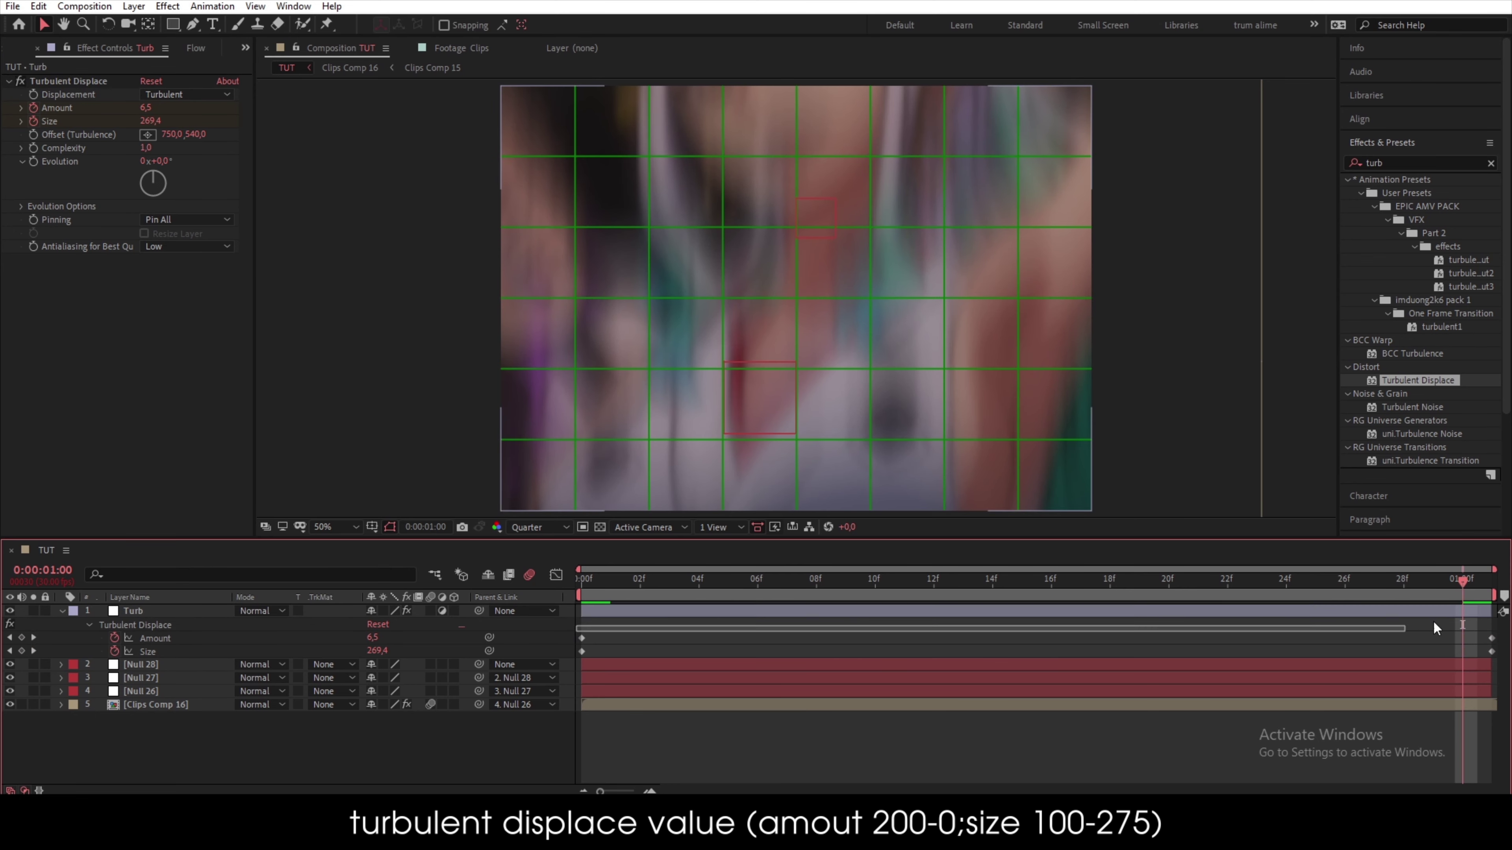
pyautogui.press('F9')
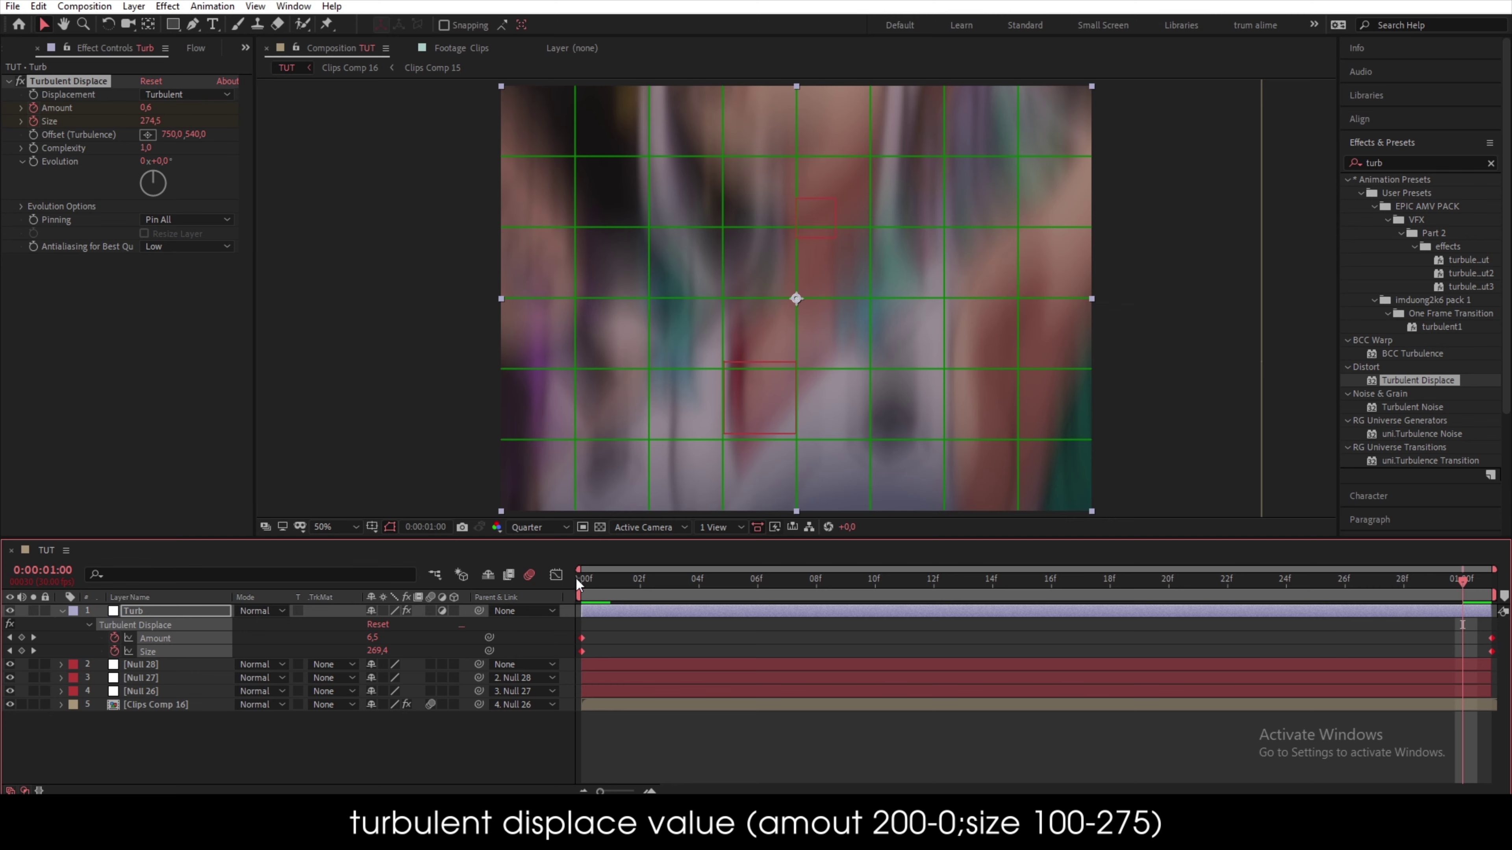
# - In the speed graph, shape Turb's Amount and Size curves to peak at the first frame and taper off gradually, and preview the transition
pyautogui.click(556, 575)
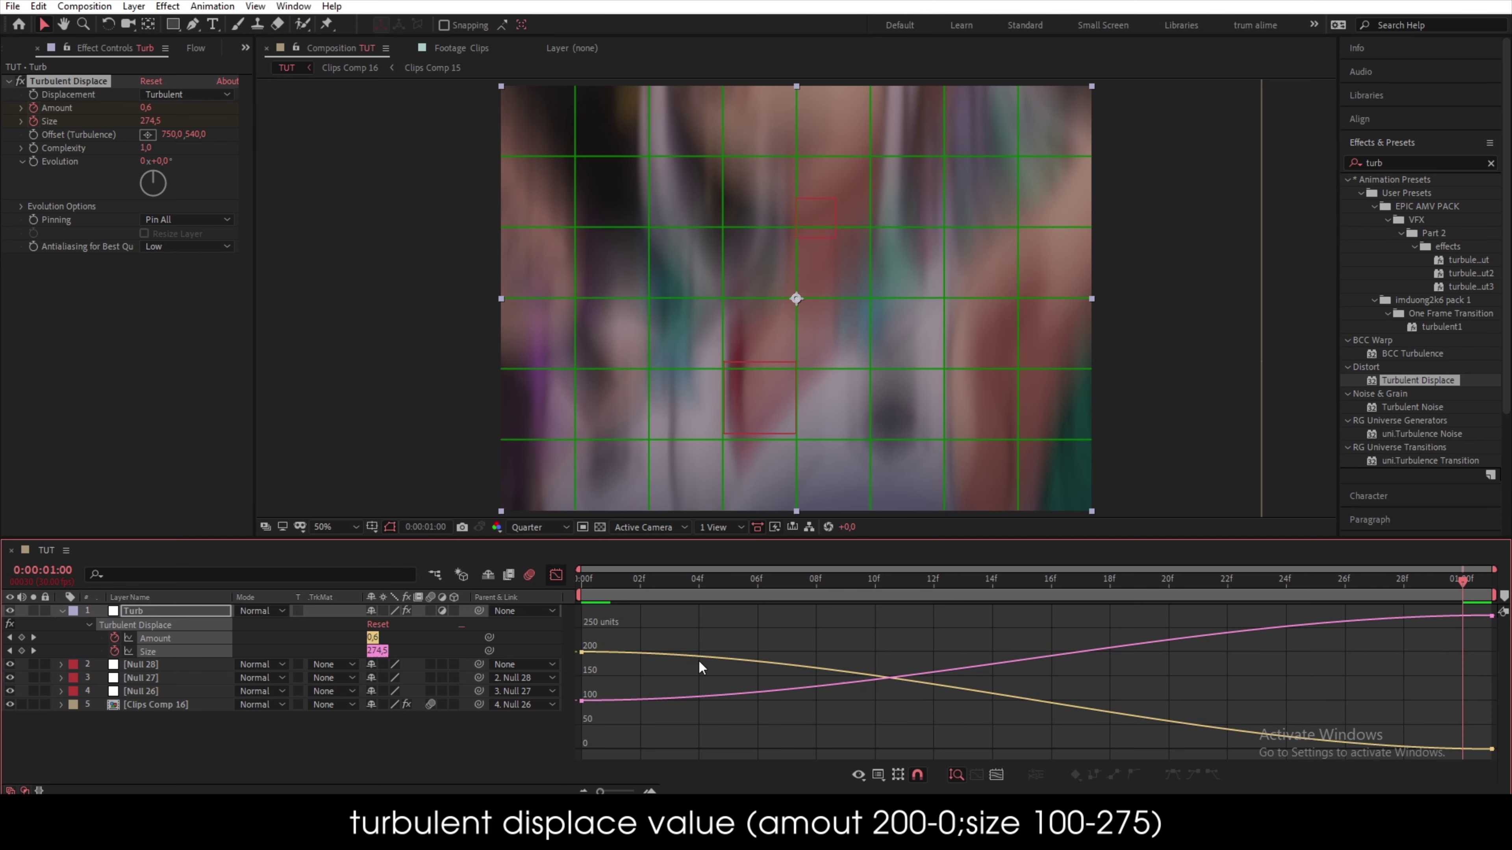
pyautogui.click(878, 774)
pyautogui.click(910, 626)
pyautogui.moveTo(727, 679); pyautogui.dragTo(575, 693)
pyautogui.moveTo(733, 677); pyautogui.dragTo(575, 679)
pyautogui.moveTo(1434, 635); pyautogui.dragTo(1492, 731)
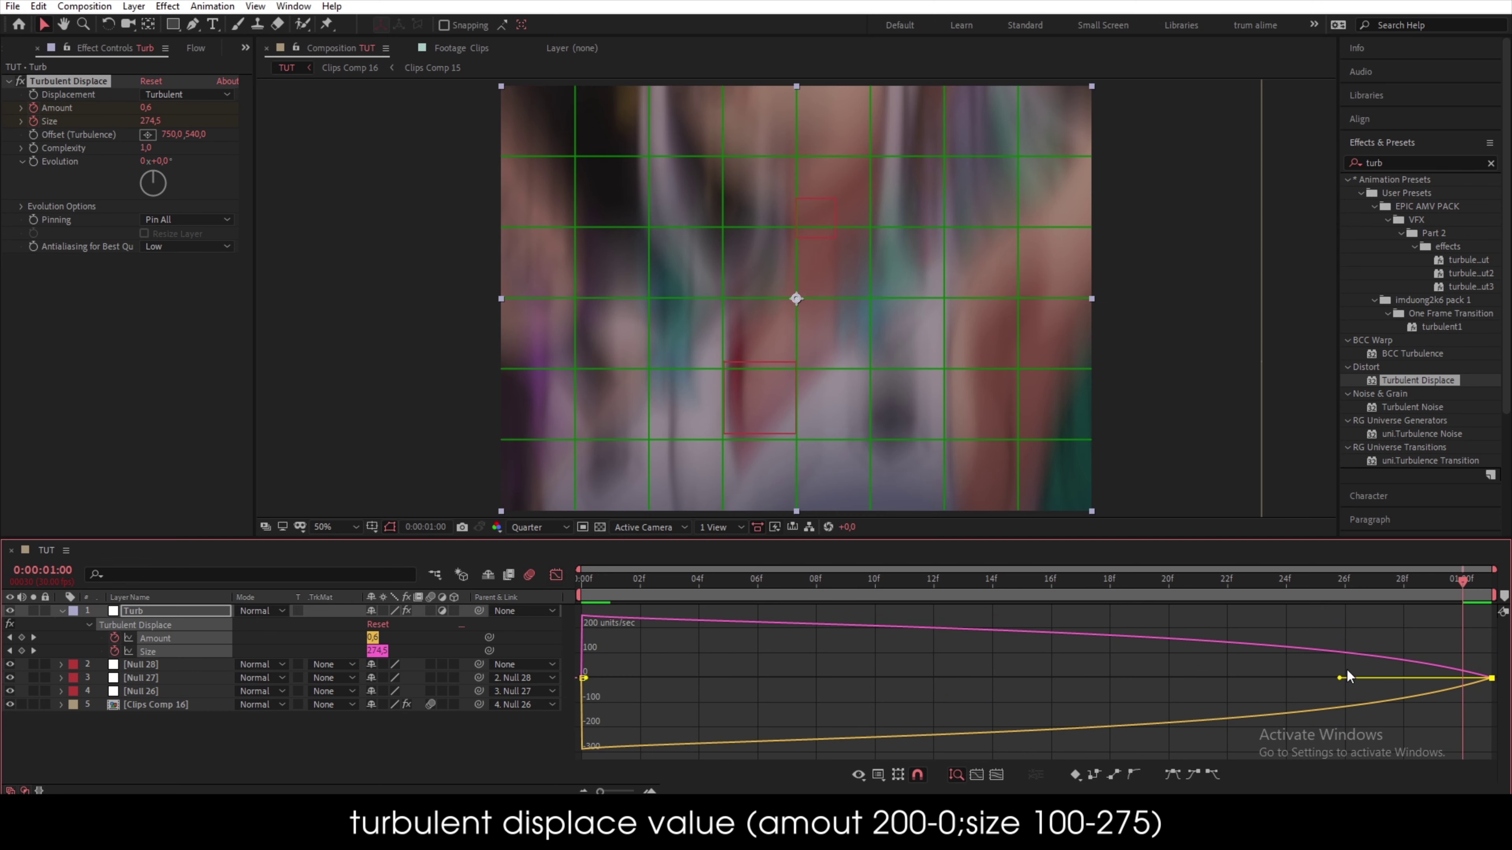
pyautogui.moveTo(1341, 679); pyautogui.dragTo(1037, 678)
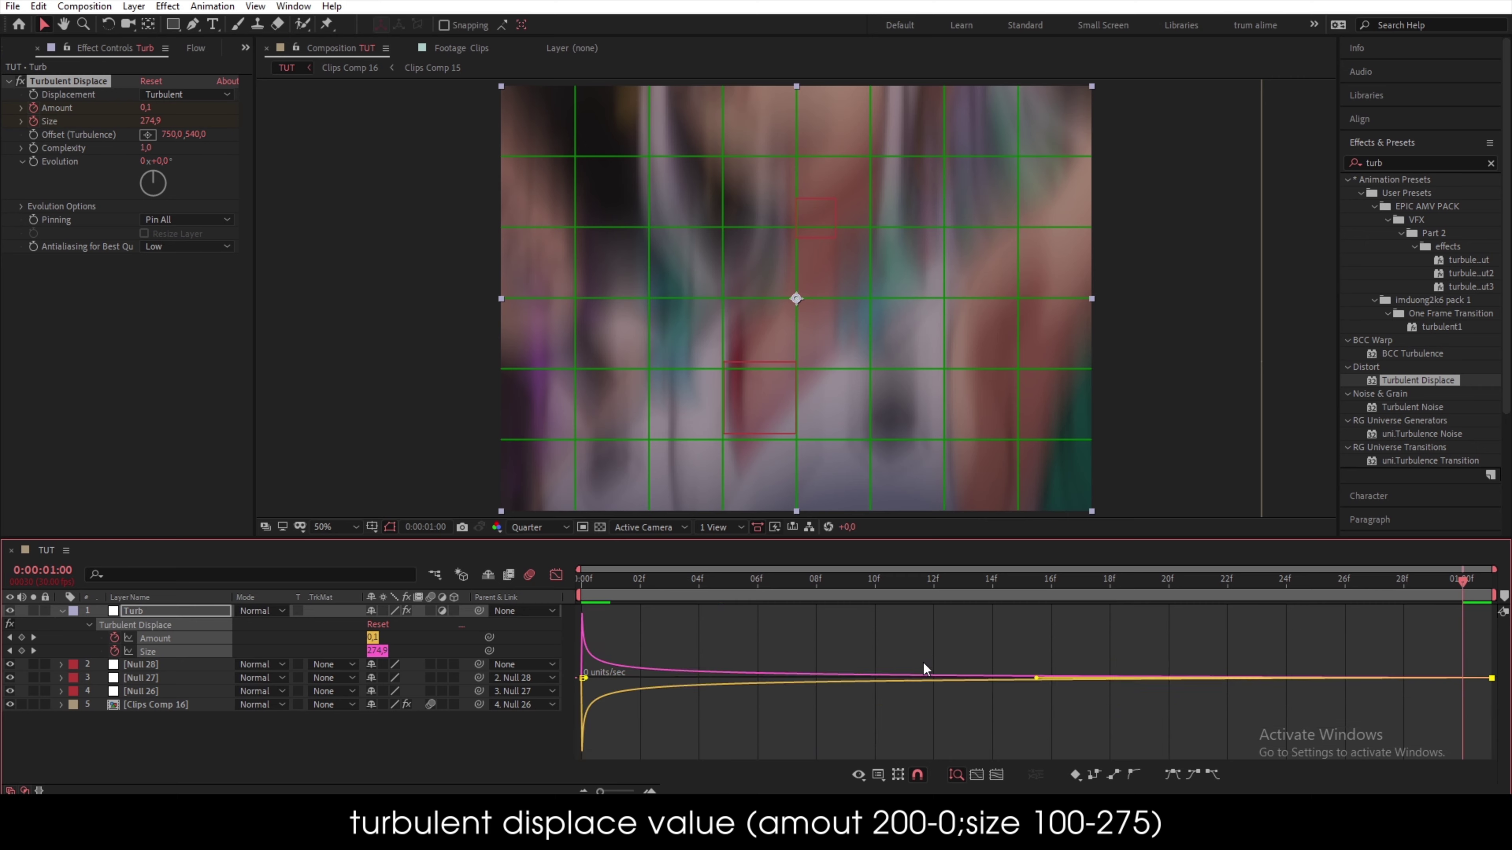
pyautogui.click(556, 575)
pyautogui.moveTo(605, 576); pyautogui.dragTo(512, 576)
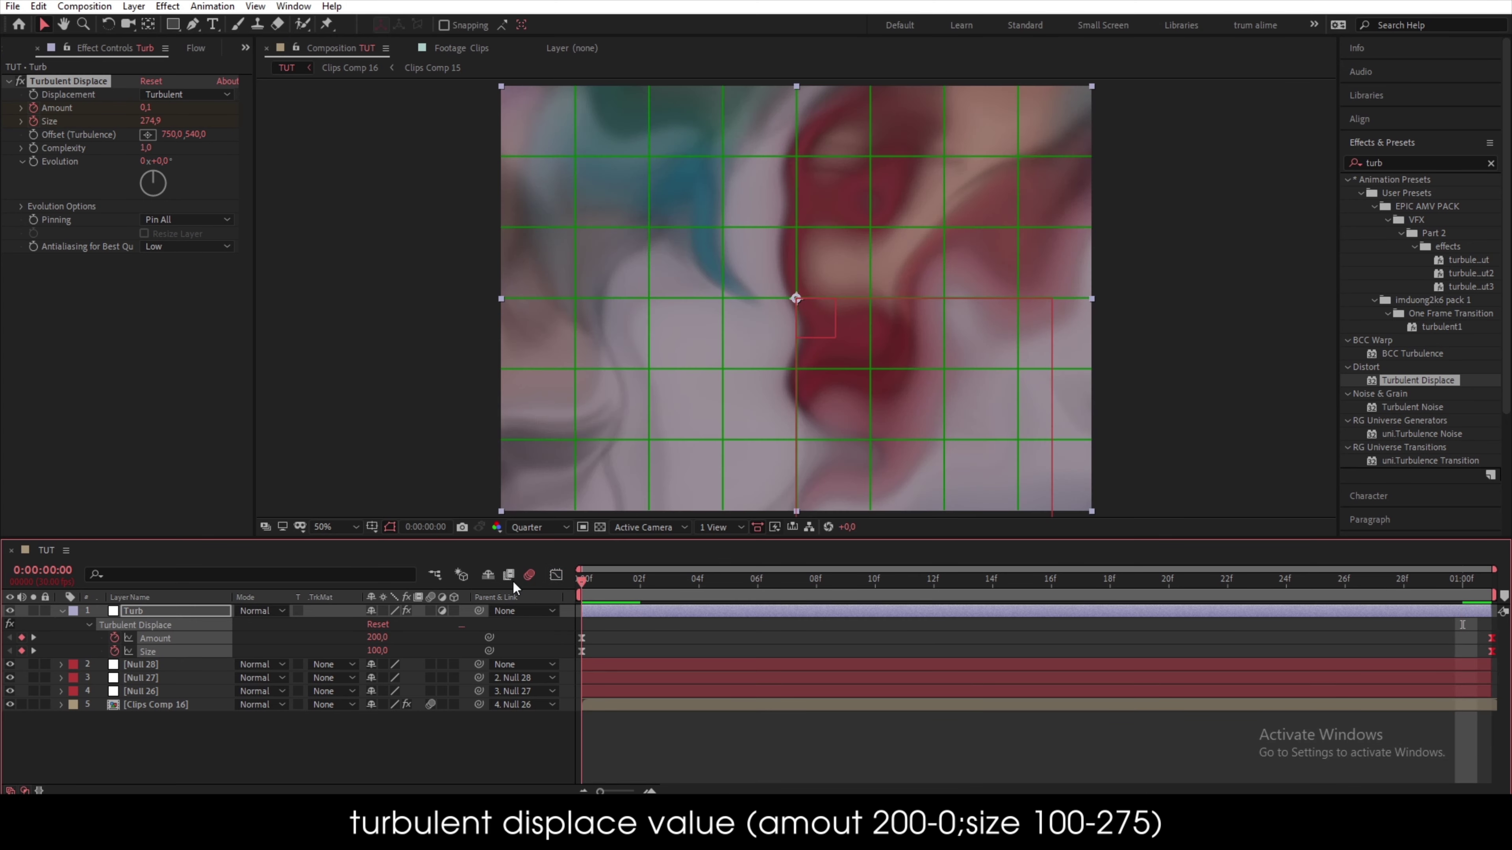
pyautogui.press('space')
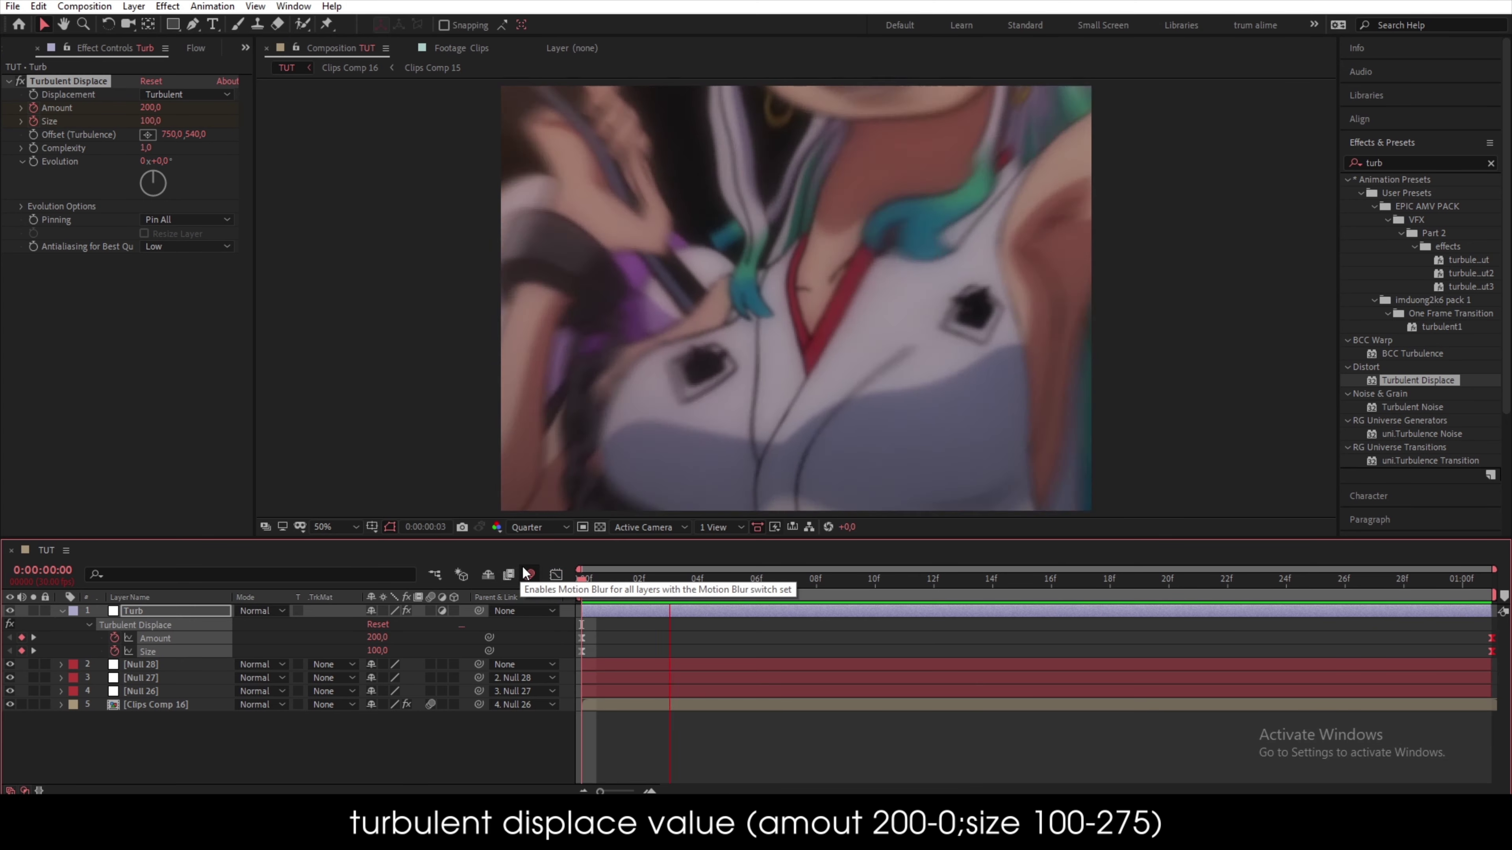
pyautogui.press('space')
# - Collapse Turb's properties, add a new adjustment layer directly below it and name it Deepglow
pyautogui.press('u')
pyautogui.click(407, 675)
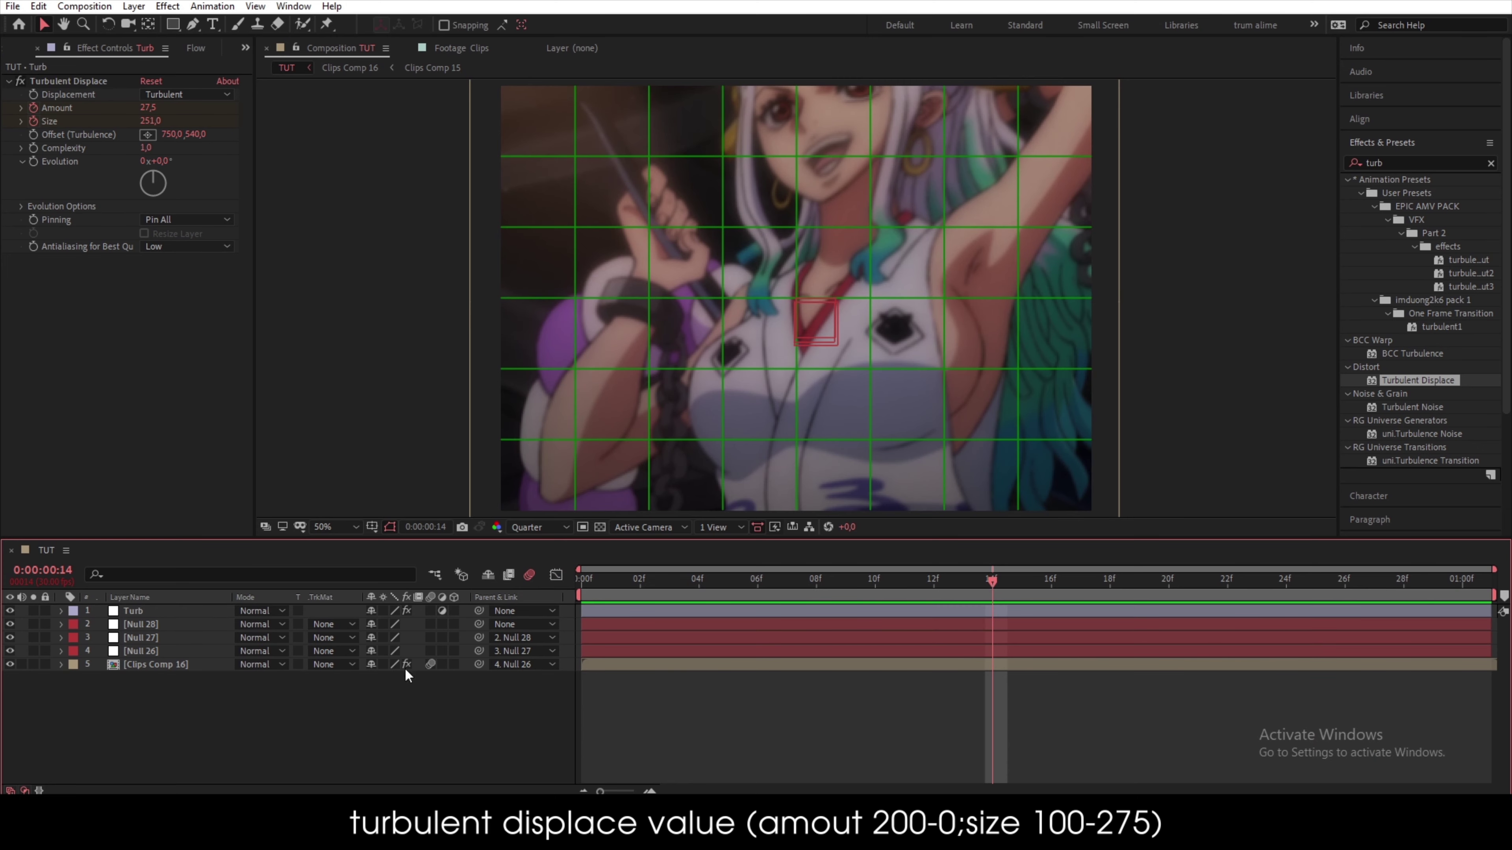
pyautogui.press('Home')
pyautogui.rightClick(335, 719)
pyautogui.moveTo(432, 548)
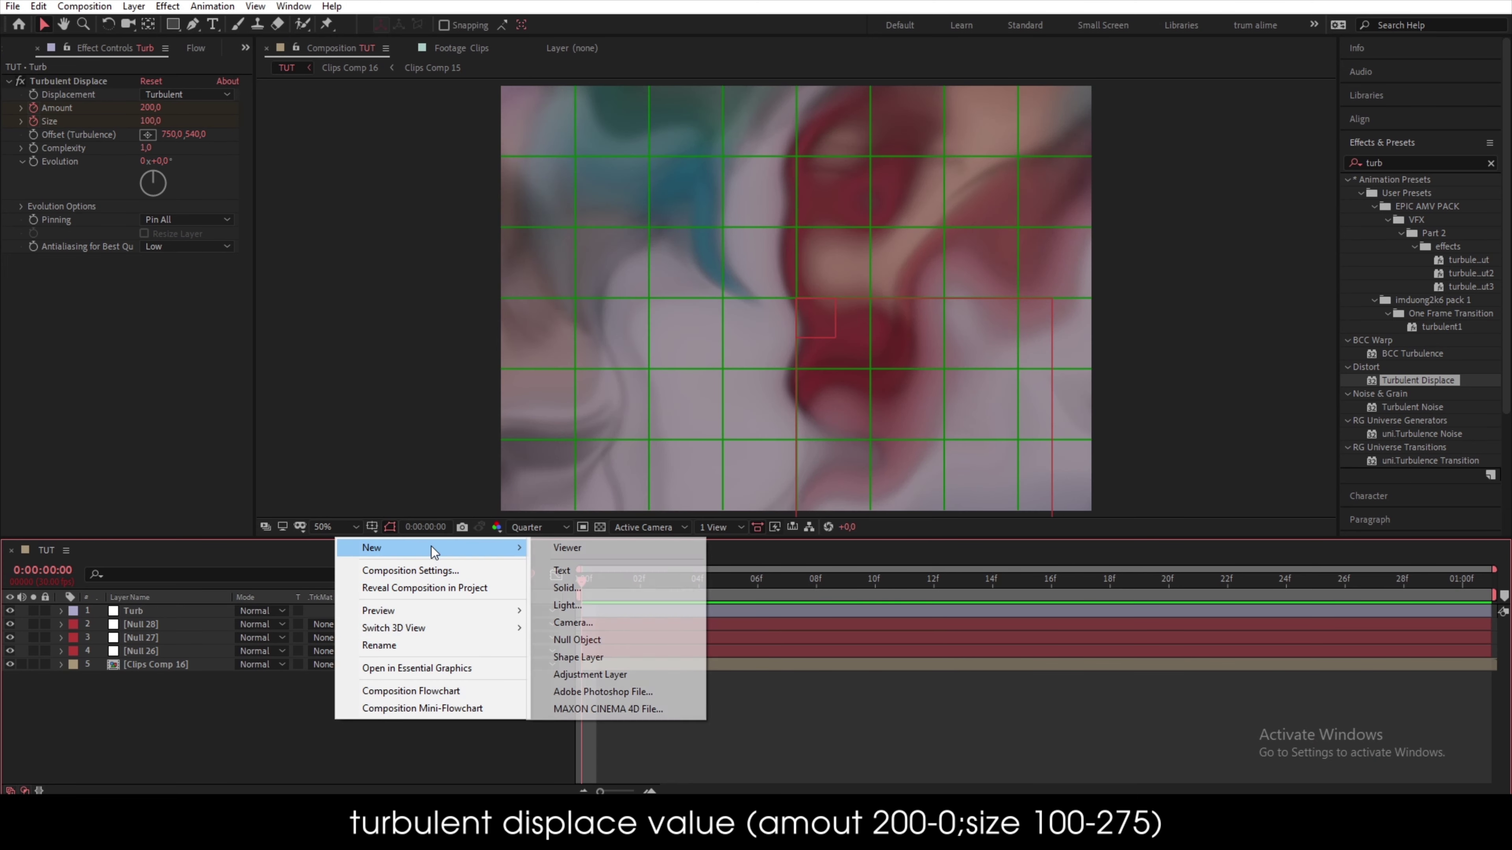
pyautogui.click(250, 719)
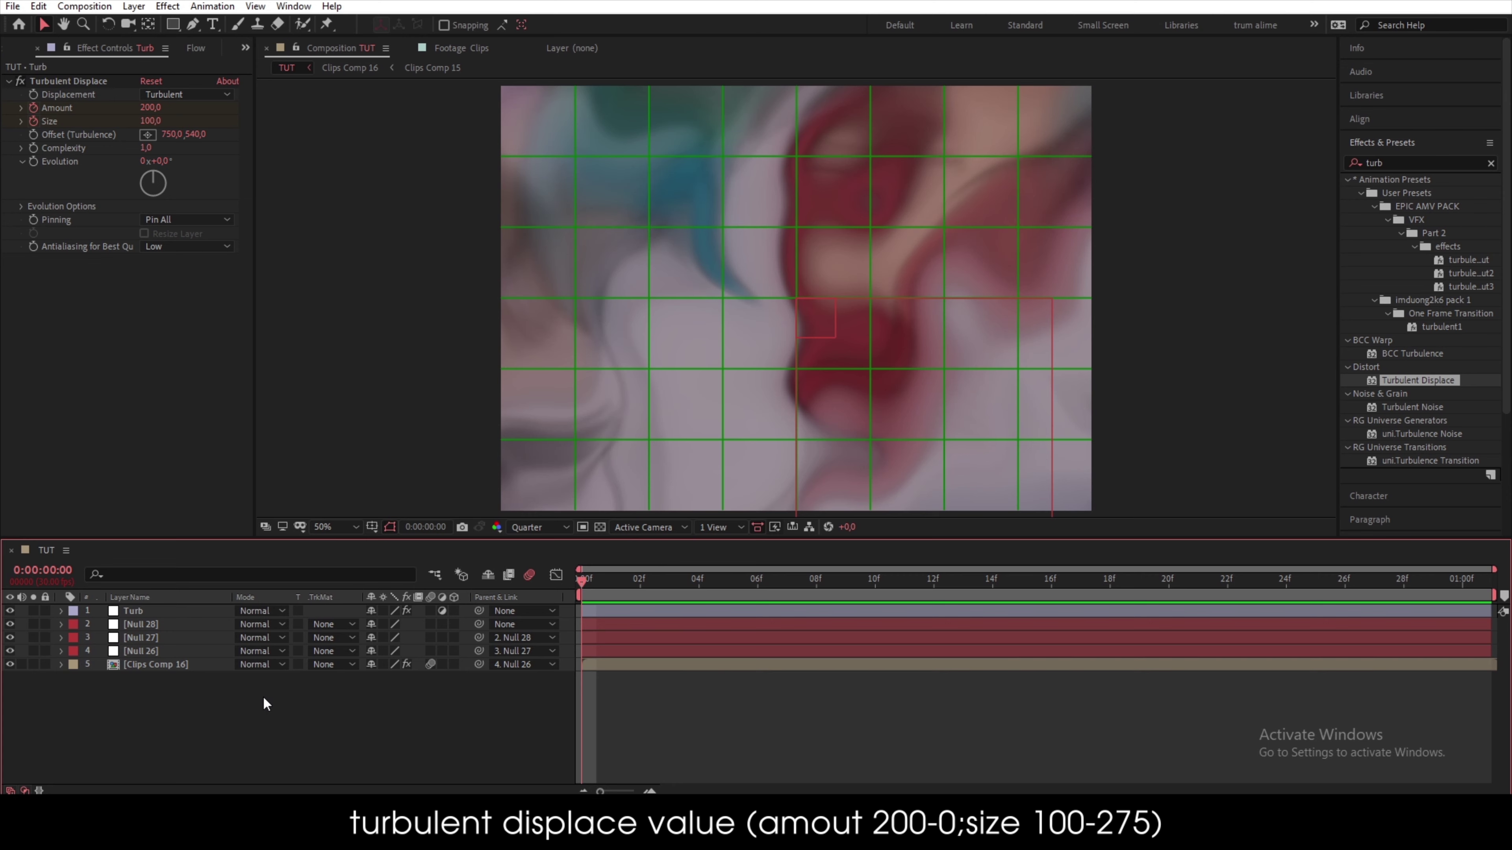
pyautogui.hotkey('ctrl', 'alt', 'y')
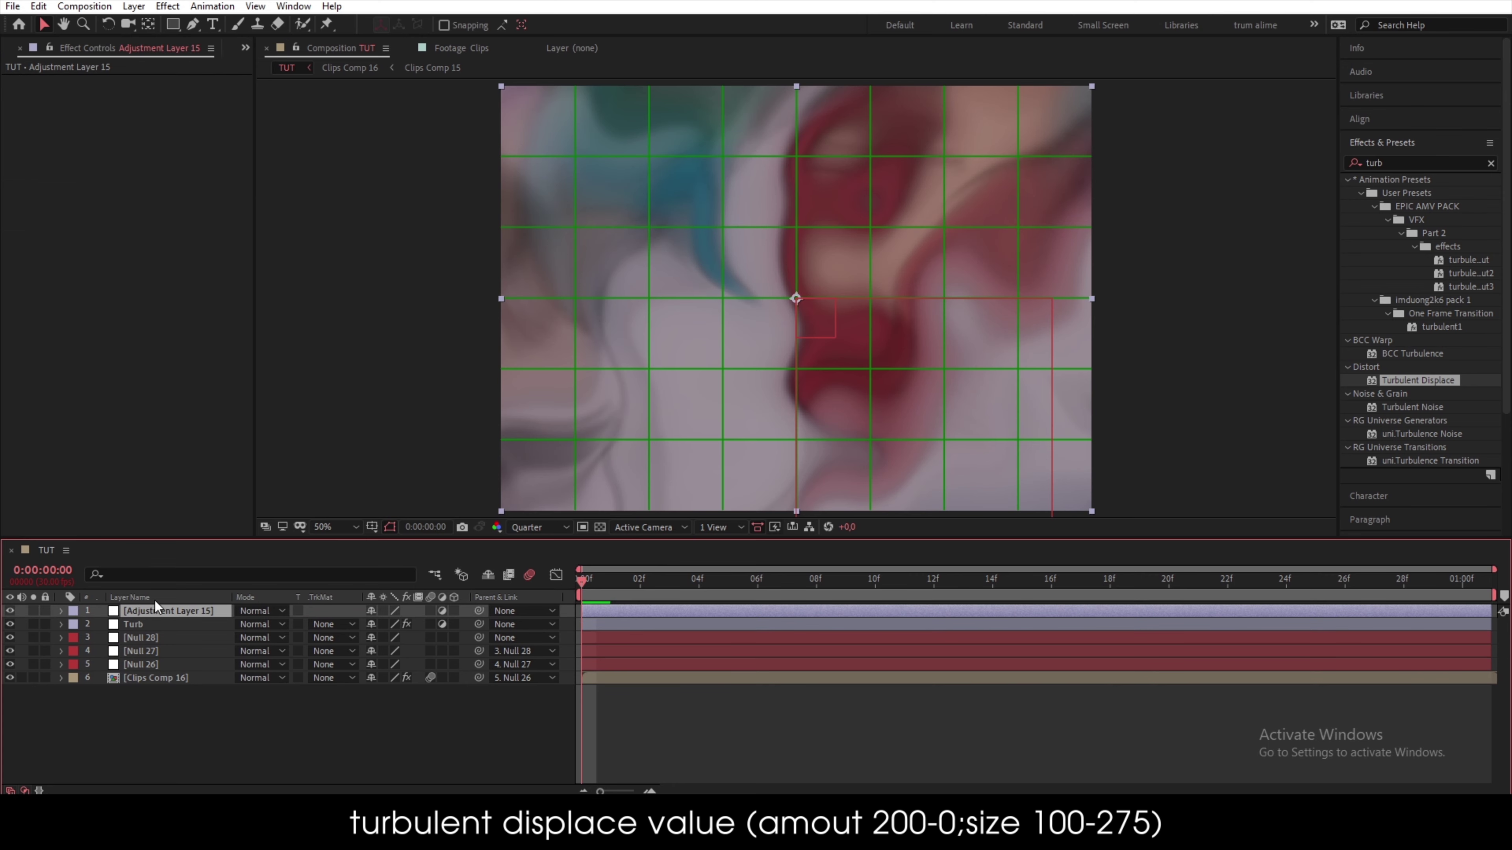
pyautogui.moveTo(161, 608); pyautogui.dragTo(158, 626)
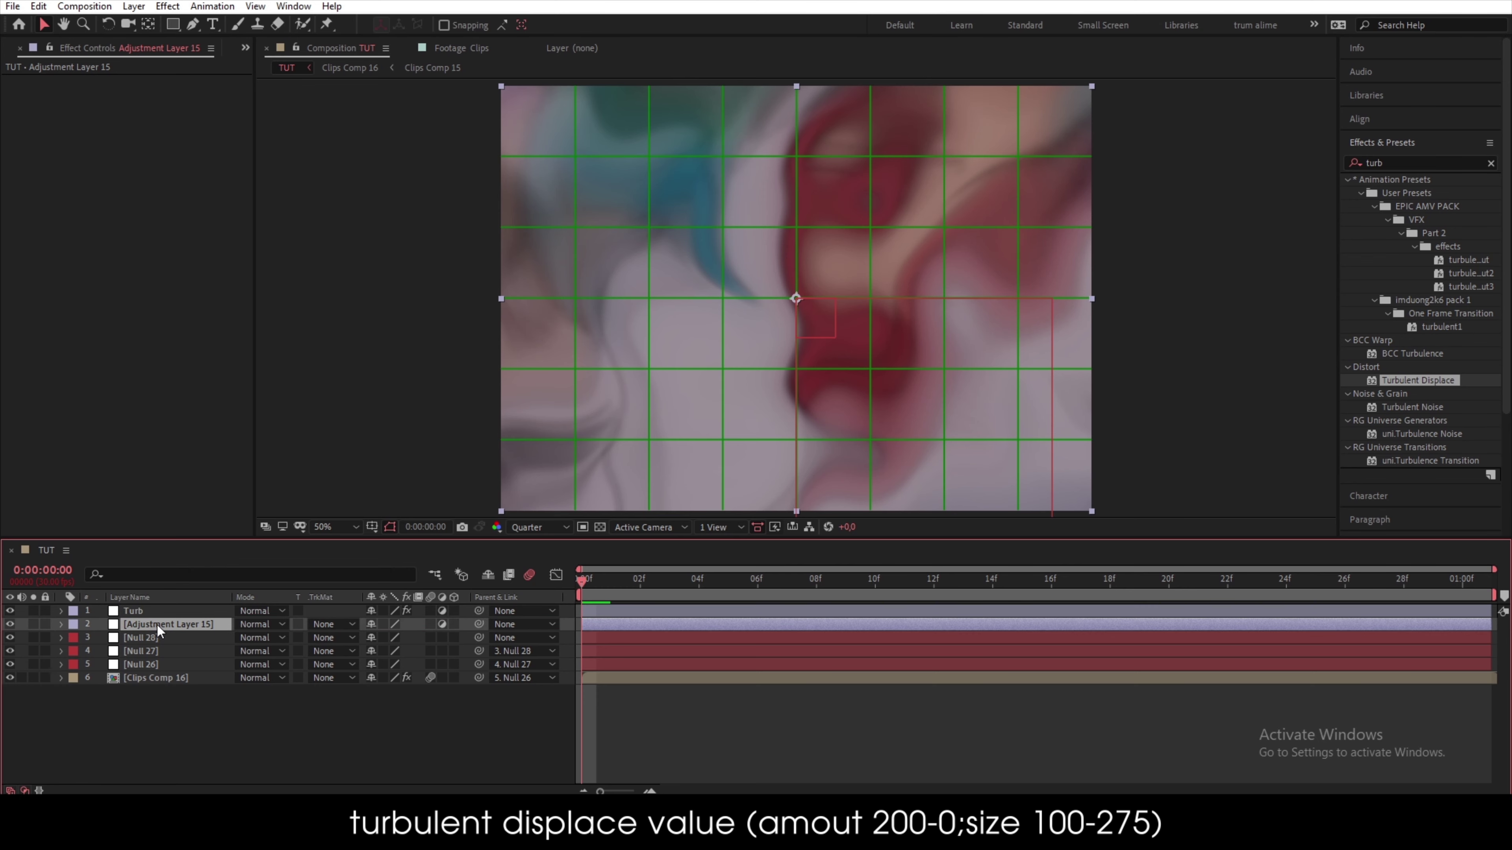
pyautogui.press('Return')
pyautogui.write('Deepglow')
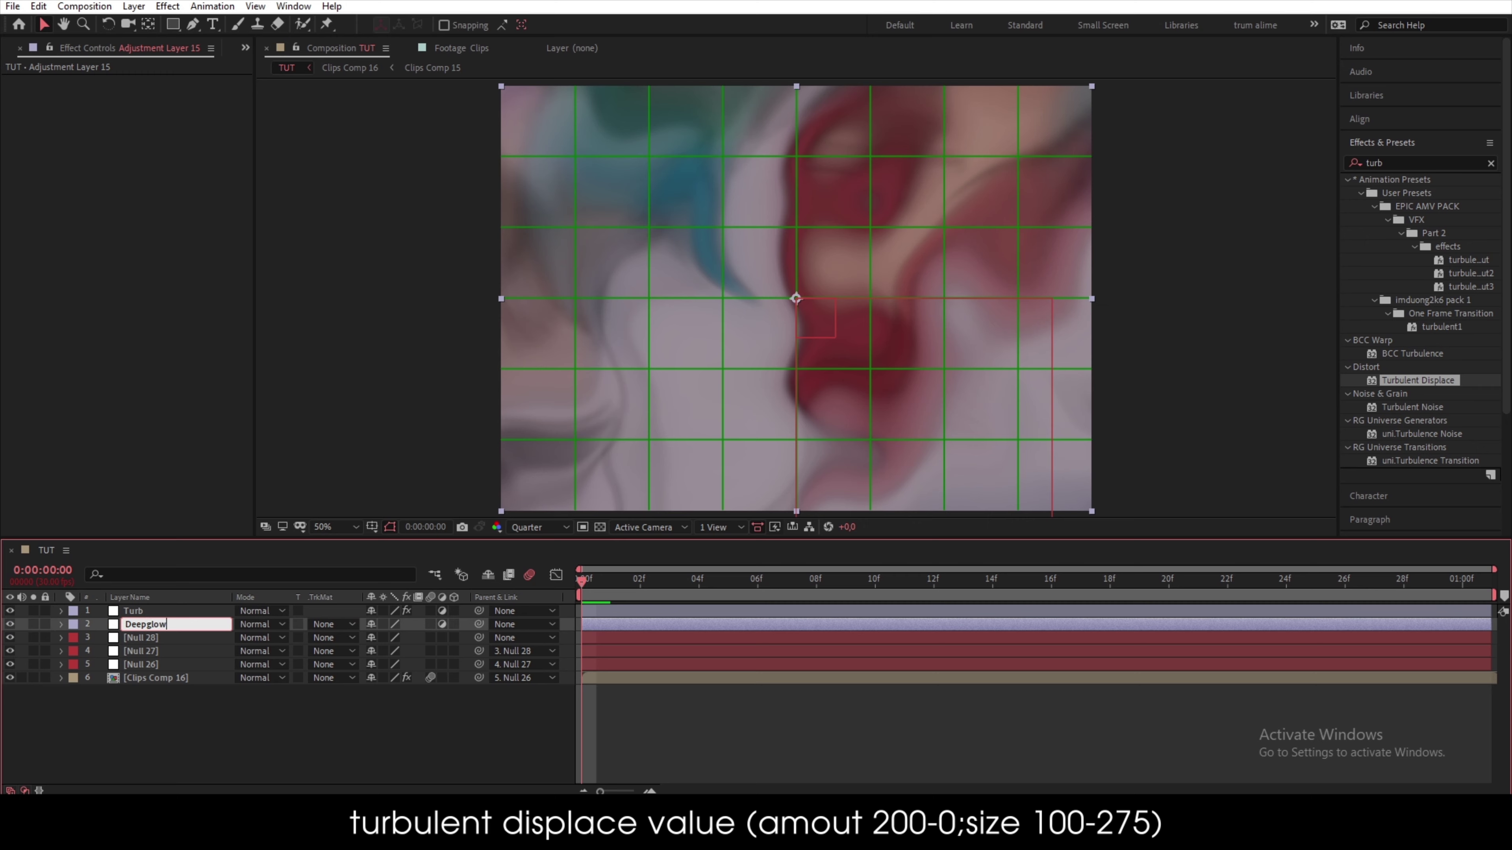
pyautogui.press('Return')
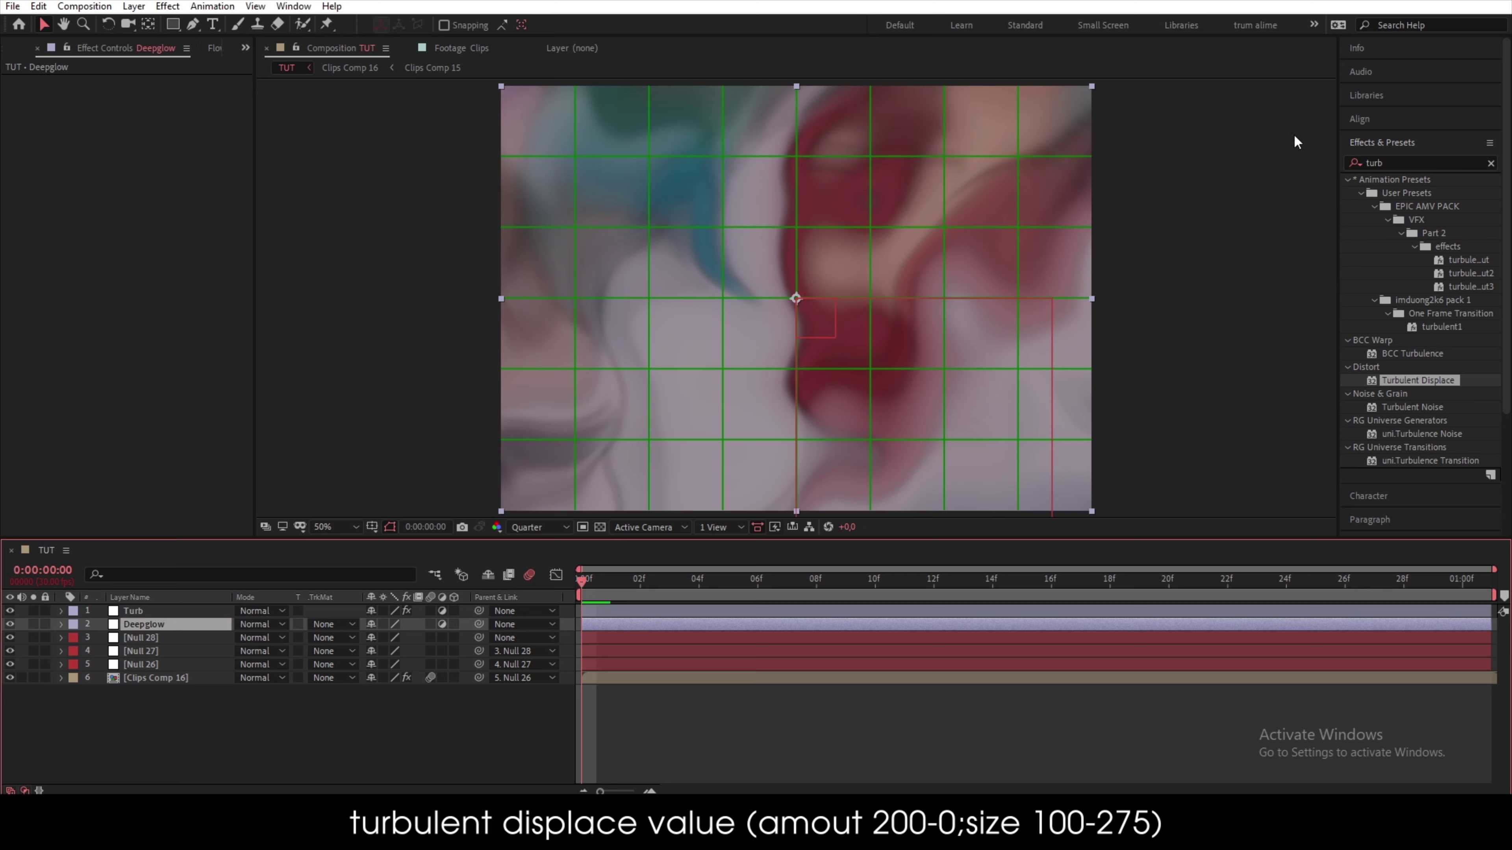
# - Apply Deep Glow to the Deepglow layer, keyframe its Radius and Exposure at the first frame, and reveal those keyframes
pyautogui.doubleClick(1414, 156)
pyautogui.write('dee')
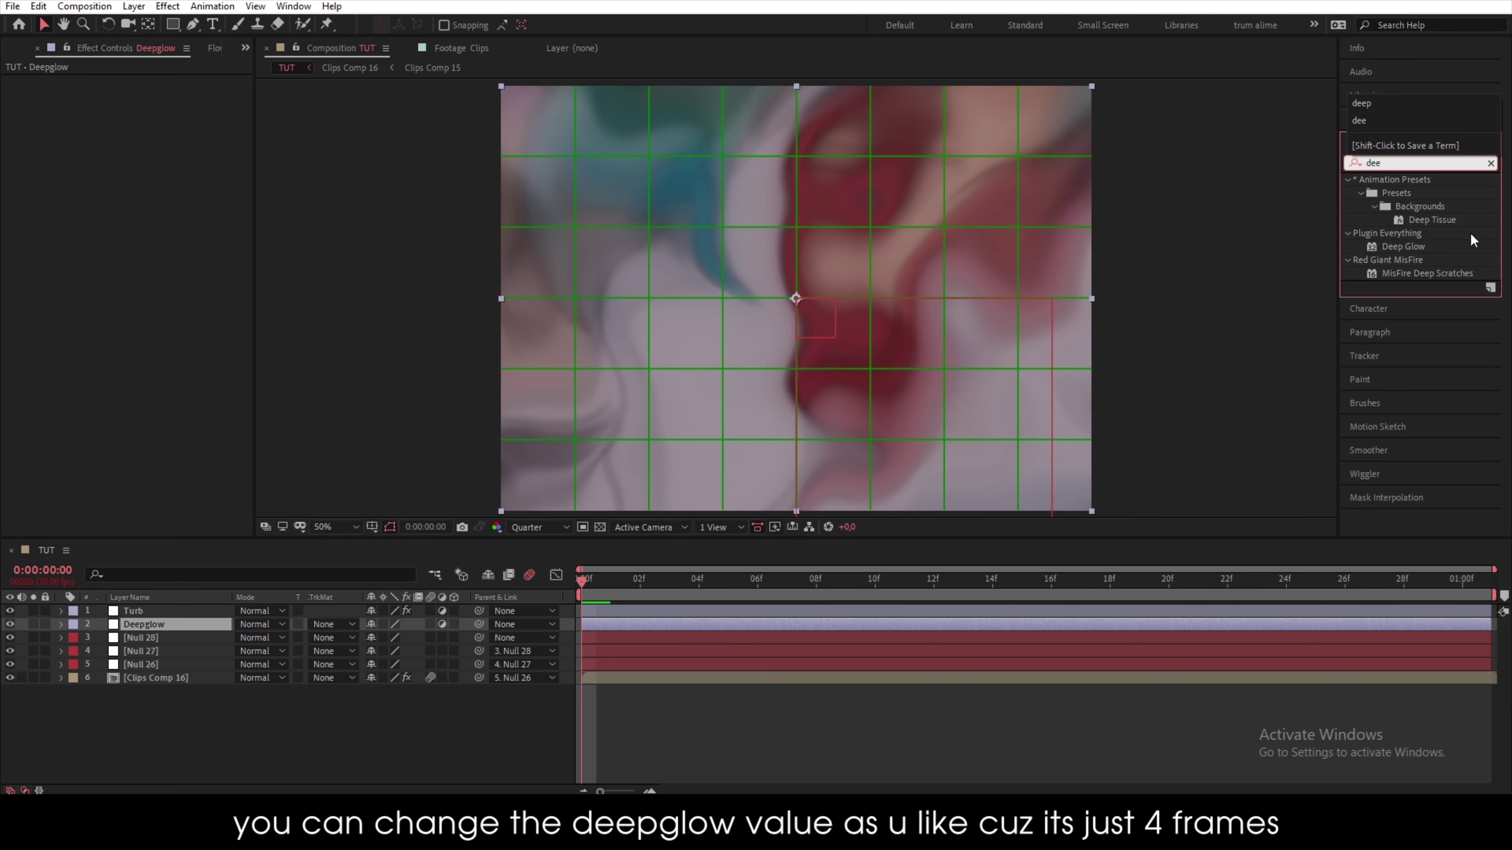
pyautogui.click(1421, 244)
pyautogui.doubleClick(1421, 244)
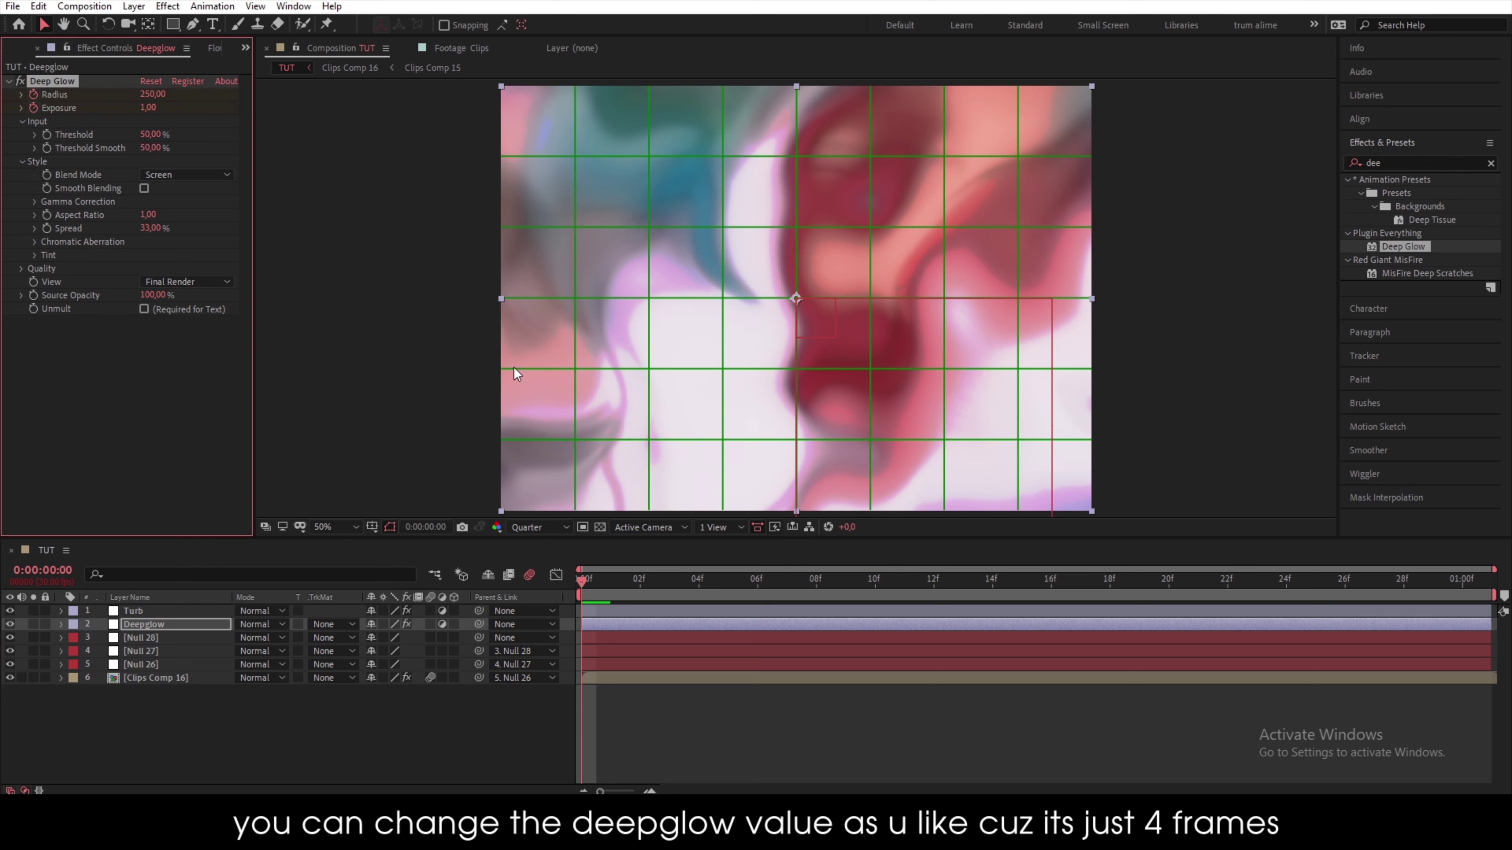
pyautogui.click(694, 624)
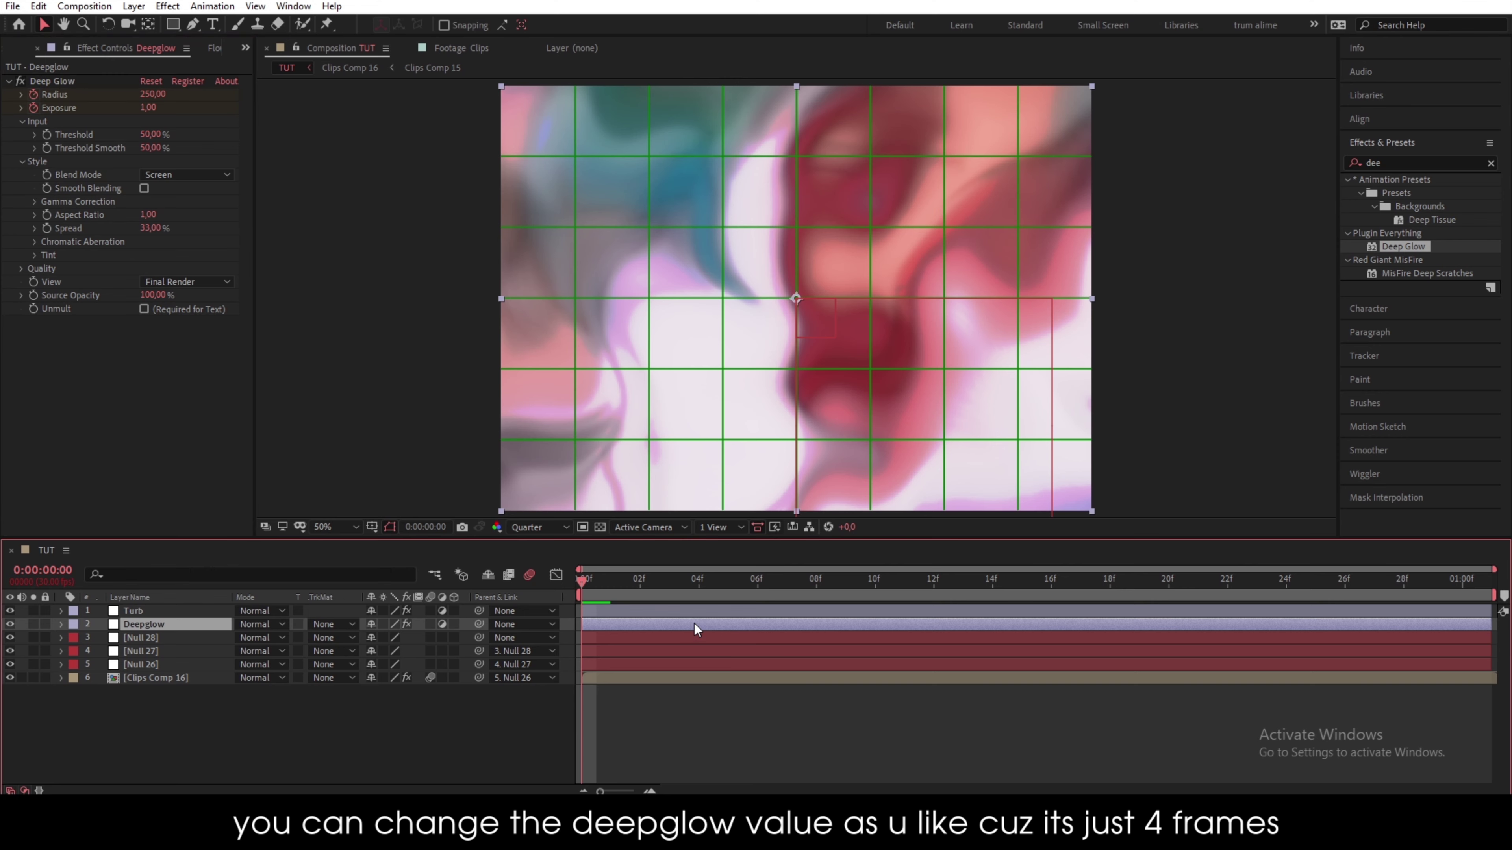
pyautogui.press('u')
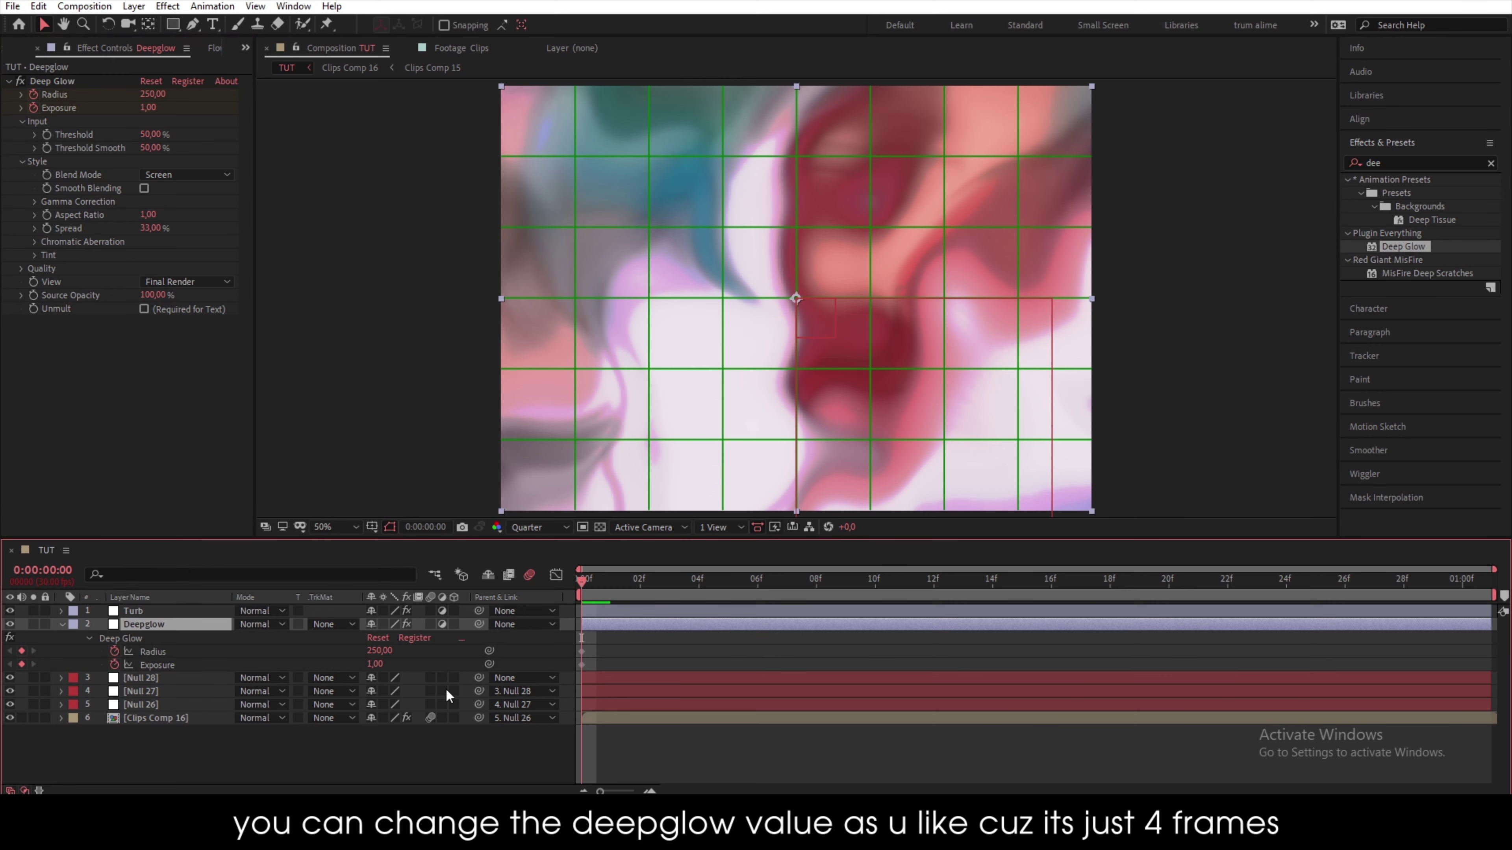
# - Set Deep Glow's Exposure to 10 at the first frame
pyautogui.moveTo(151, 108); pyautogui.dragTo(160, 108)
pyautogui.click(153, 108)
pyautogui.write('13')
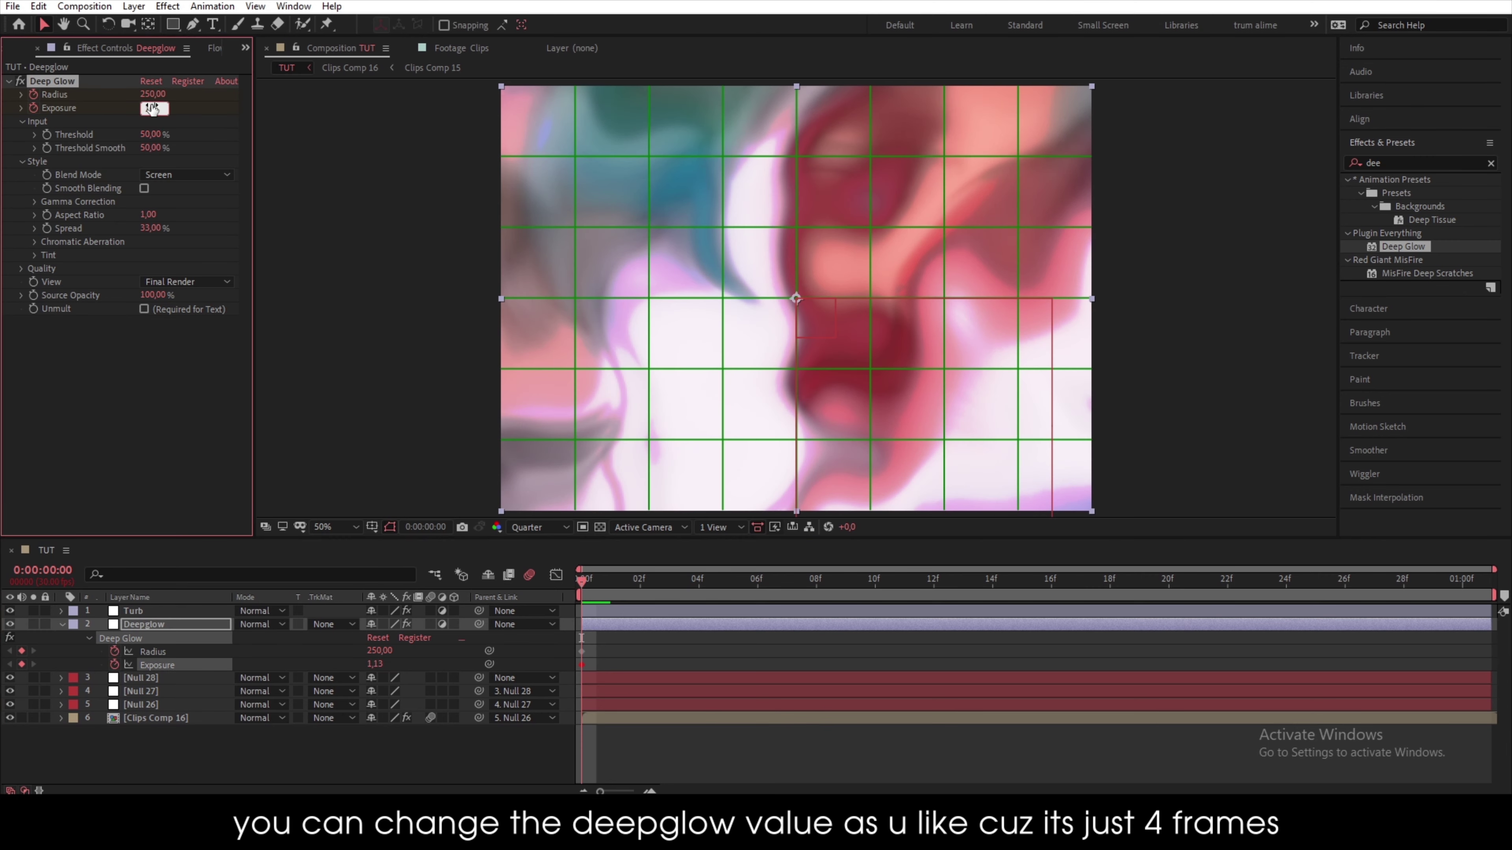
pyautogui.write('0')
pyautogui.press('Return')
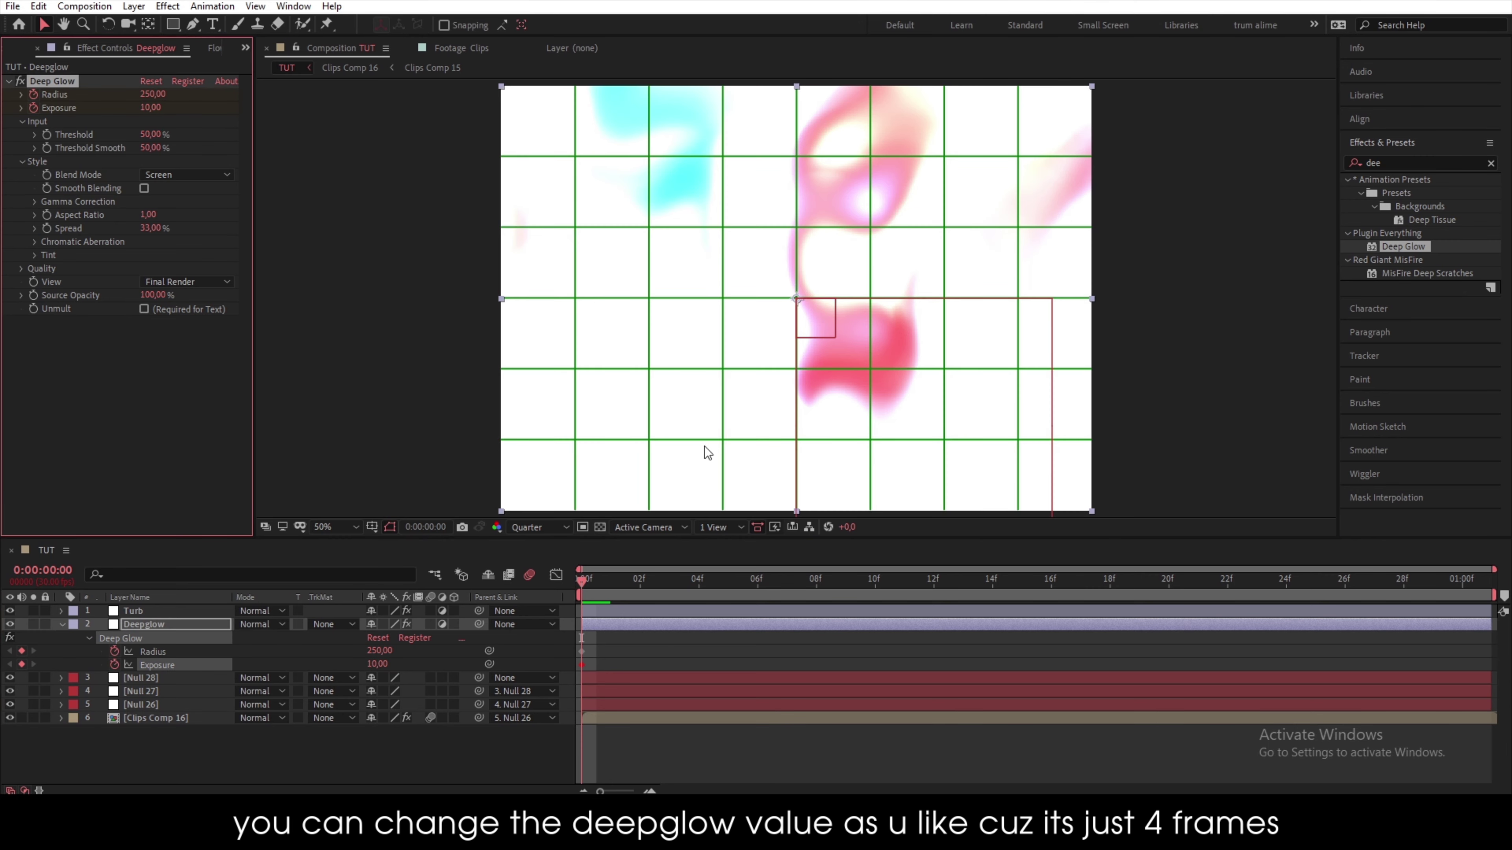
# - At frame 0:00:00:01, set Deep Glow's Exposure to 5 and its Radius to 85
pyautogui.moveTo(583, 587); pyautogui.dragTo(601, 590)
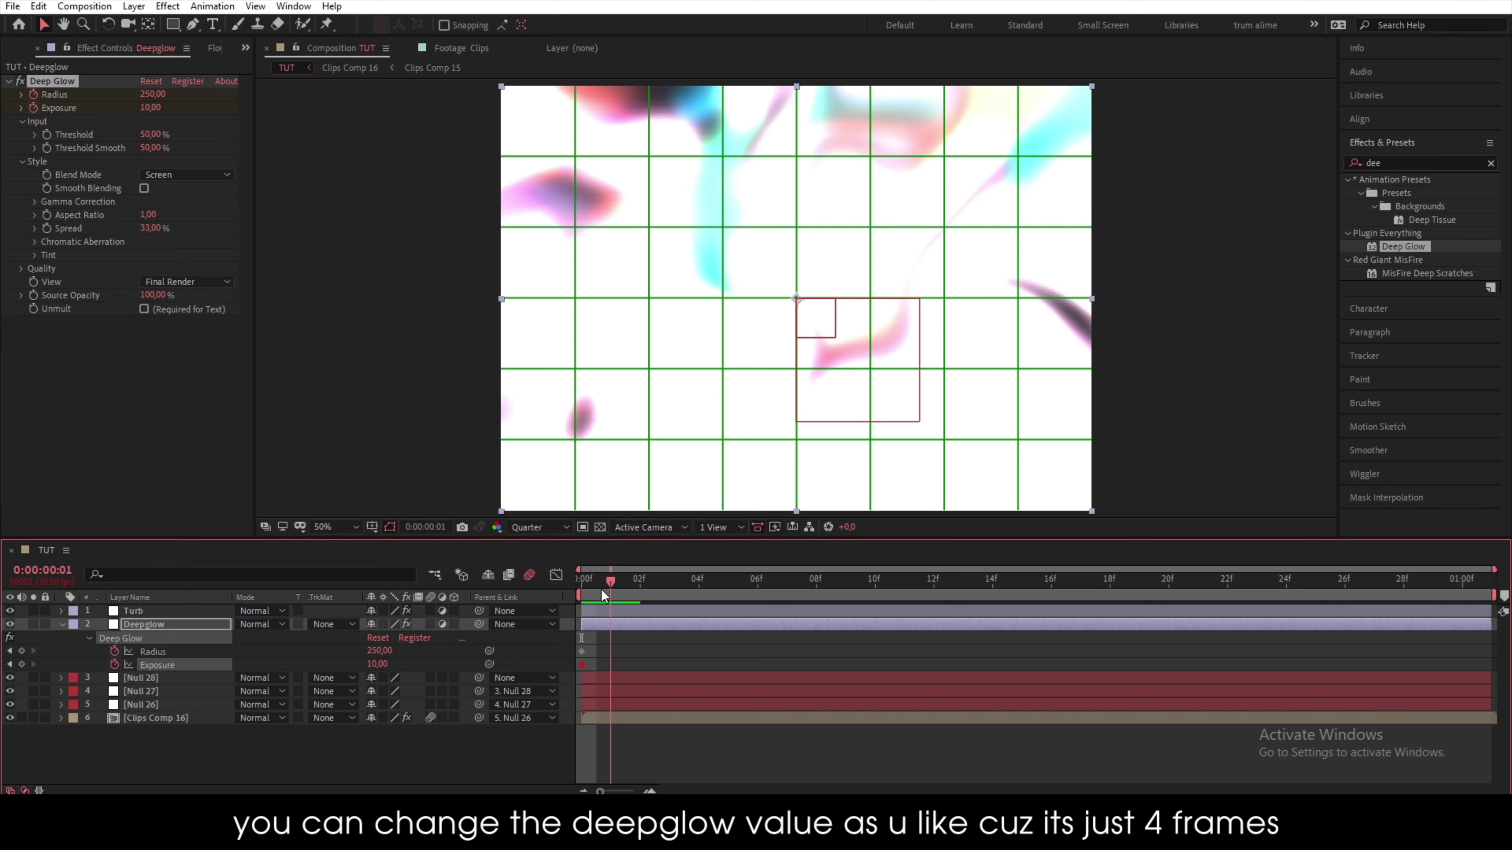
pyautogui.click(378, 665)
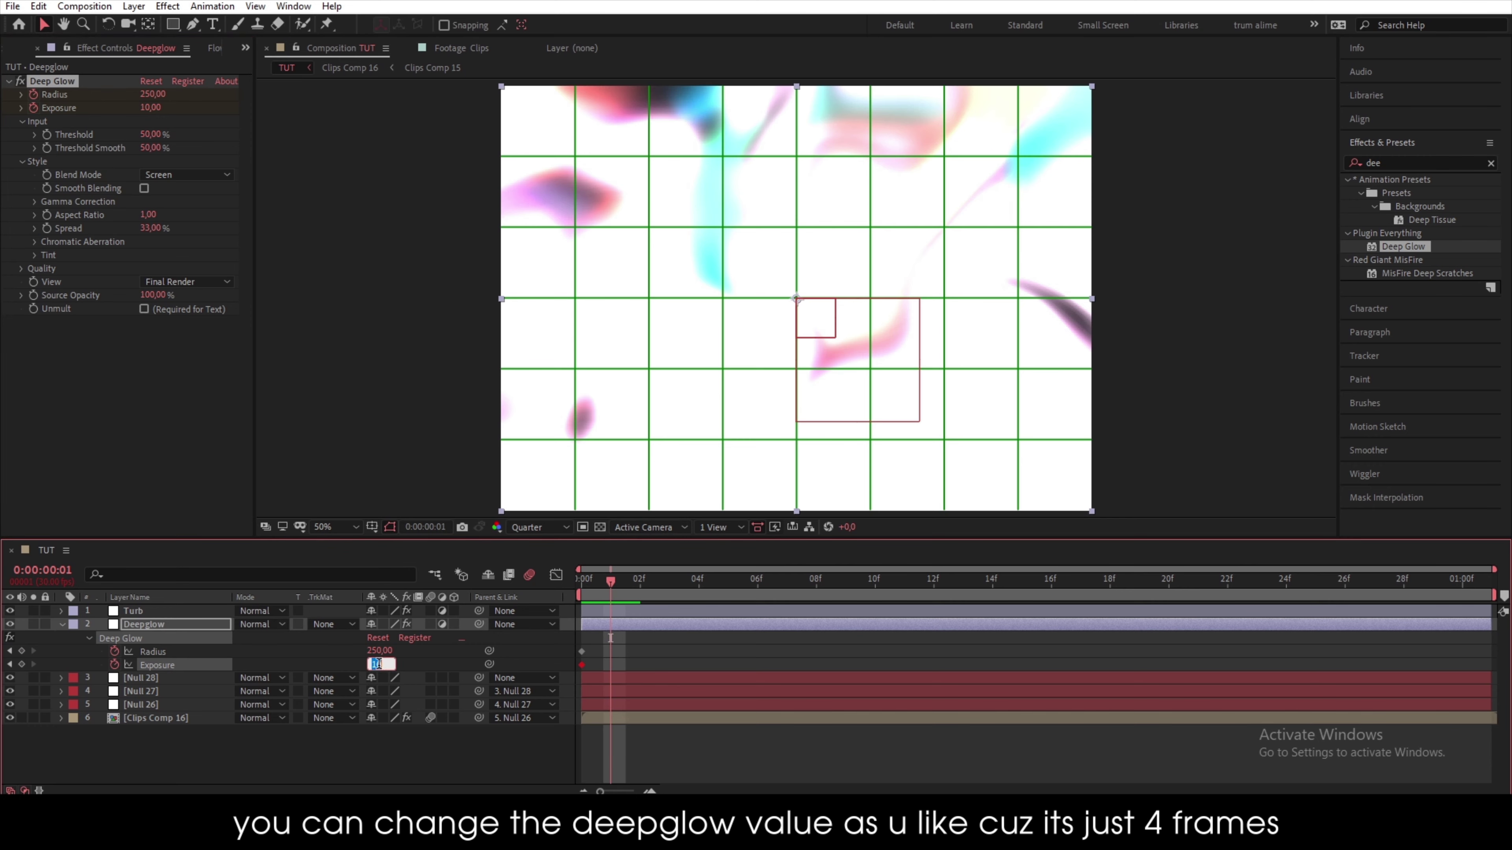
pyautogui.write('5')
pyautogui.press('Return')
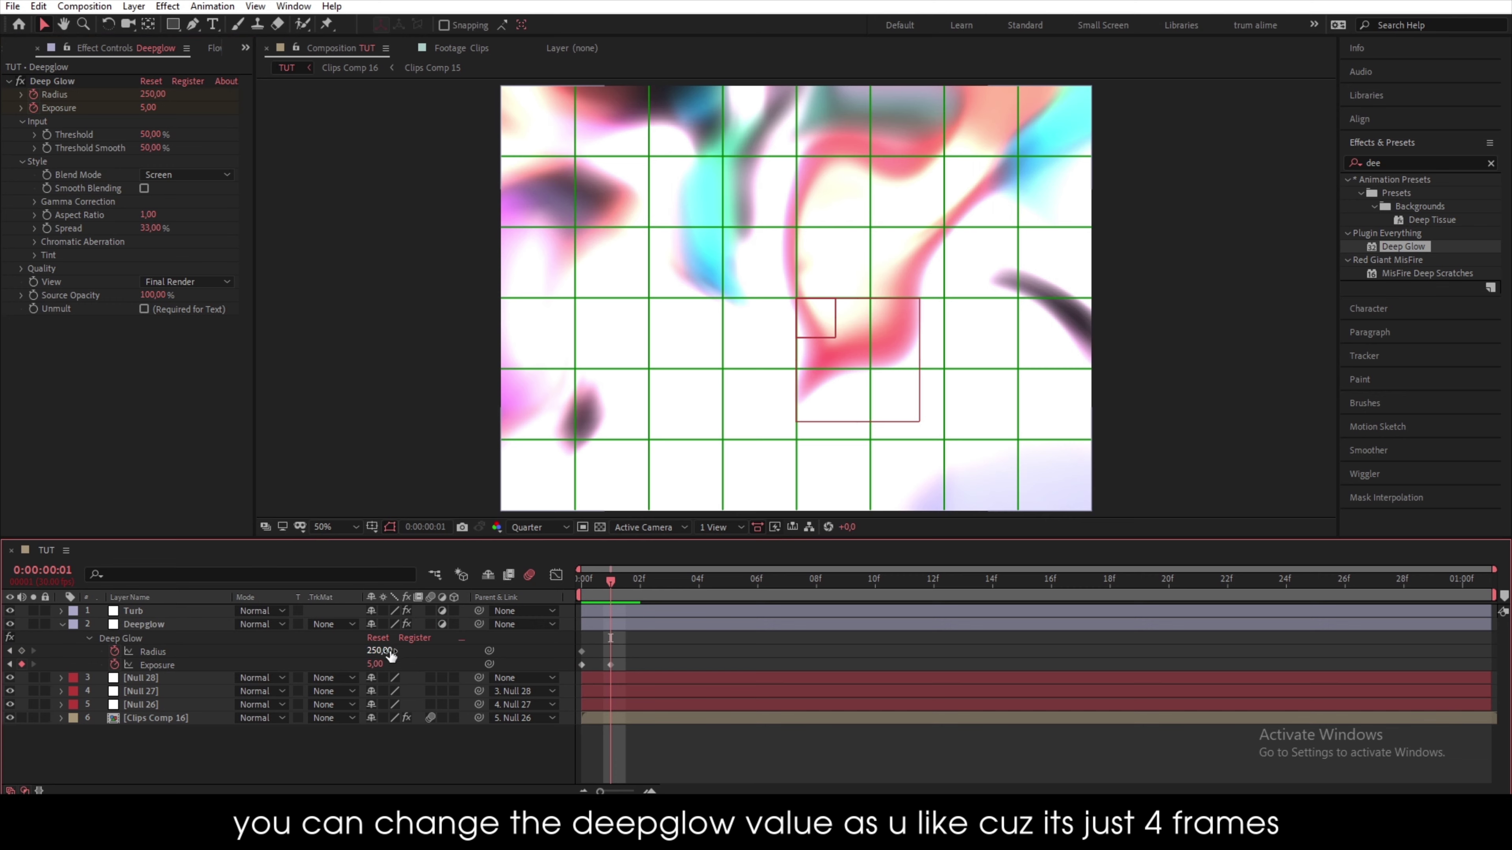
pyautogui.moveTo(384, 651); pyautogui.dragTo(181, 640)
pyautogui.moveTo(379, 651); pyautogui.dragTo(623, 613)
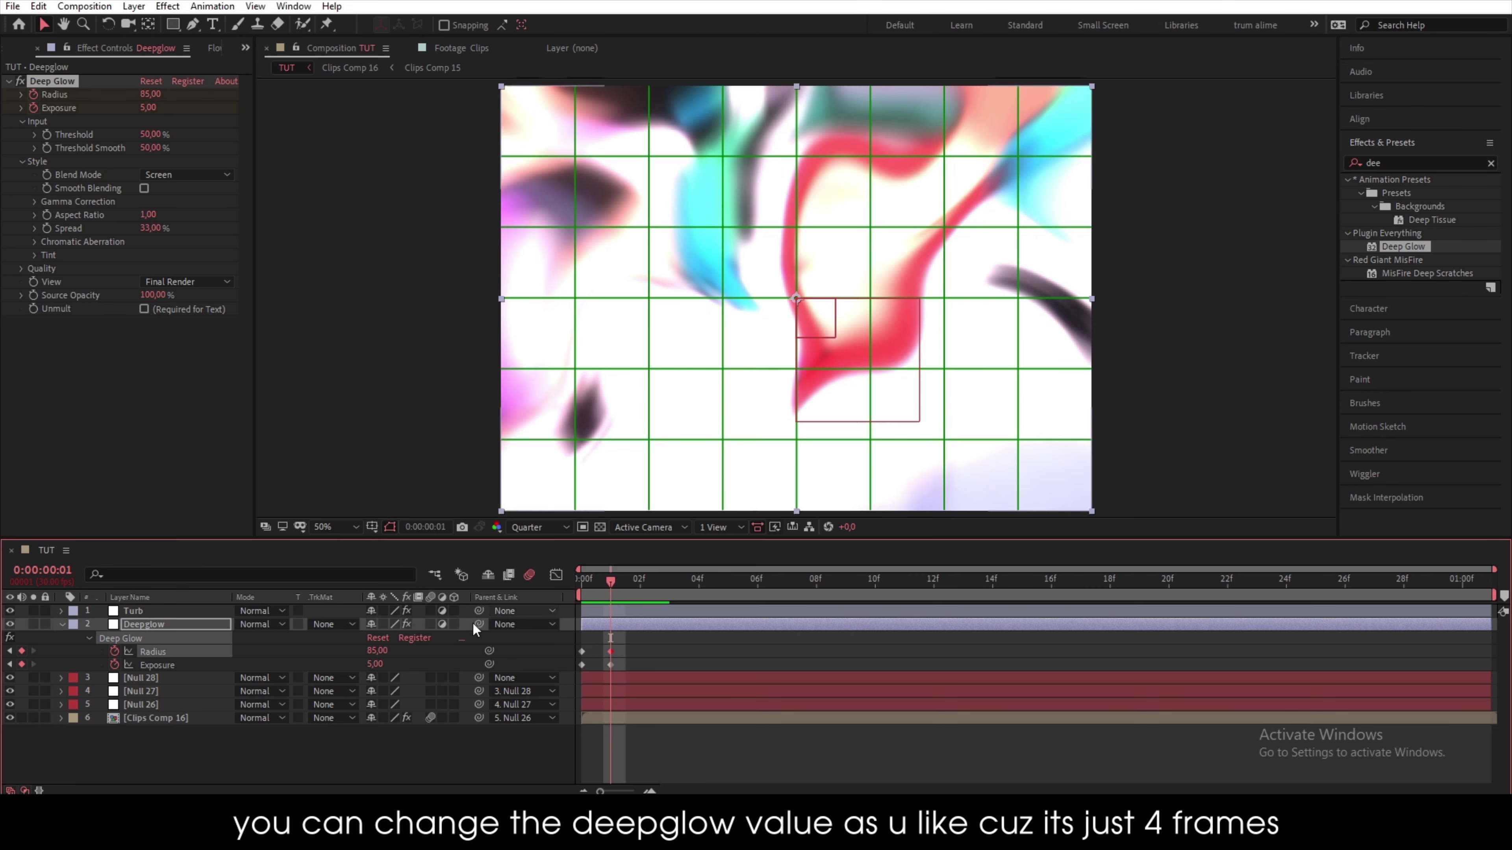
# - At frame 0:00:00:02, set Deep Glow's Exposure to 3 and its Radius to 464
pyautogui.moveTo(612, 587); pyautogui.dragTo(625, 588)
pyautogui.click(375, 665)
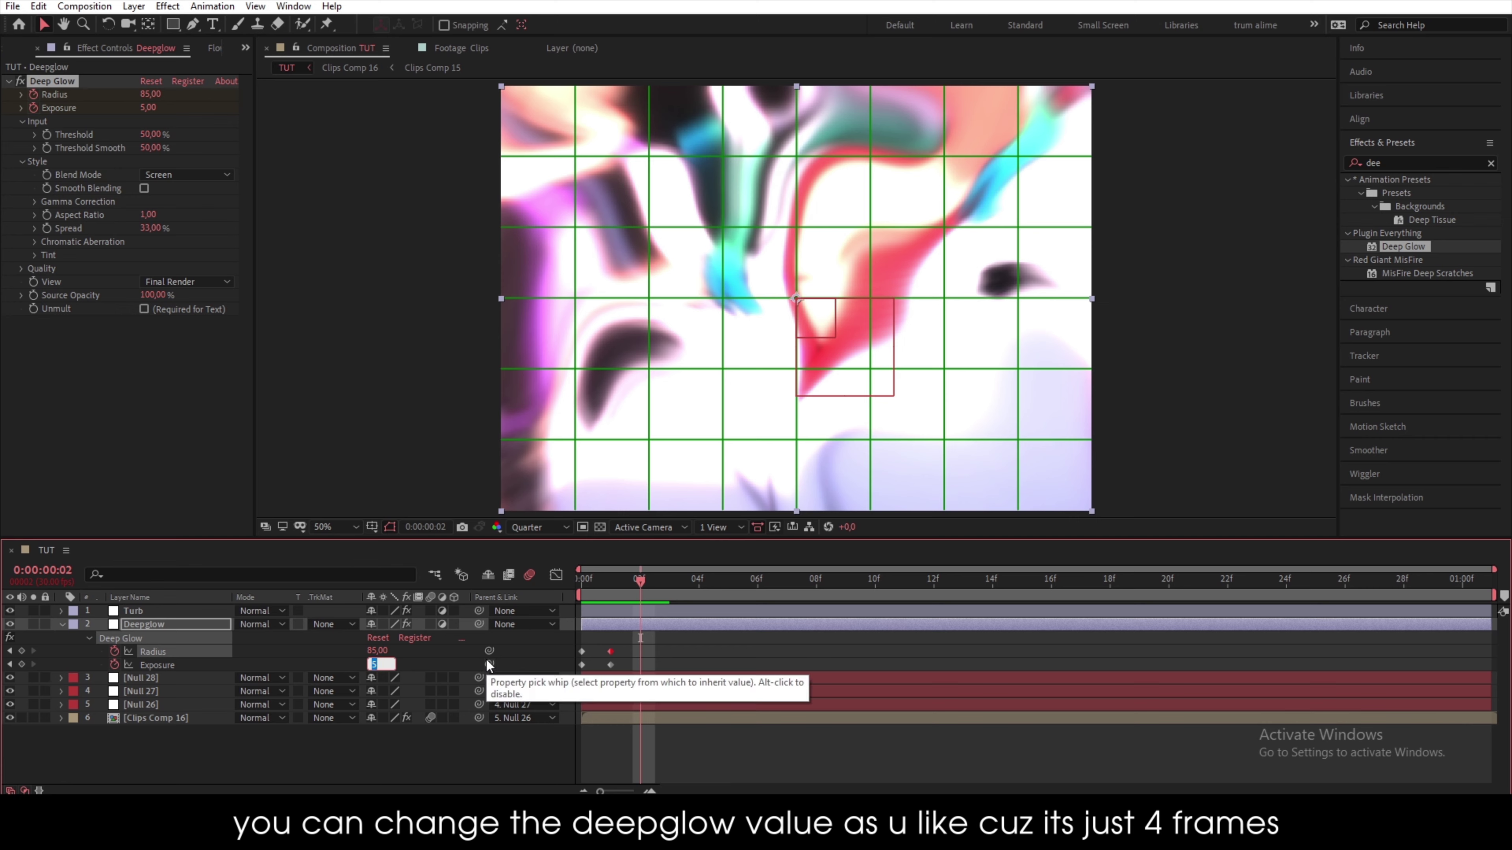
pyautogui.write('3')
pyautogui.press('Return')
pyautogui.click(377, 650)
pyautogui.write('464')
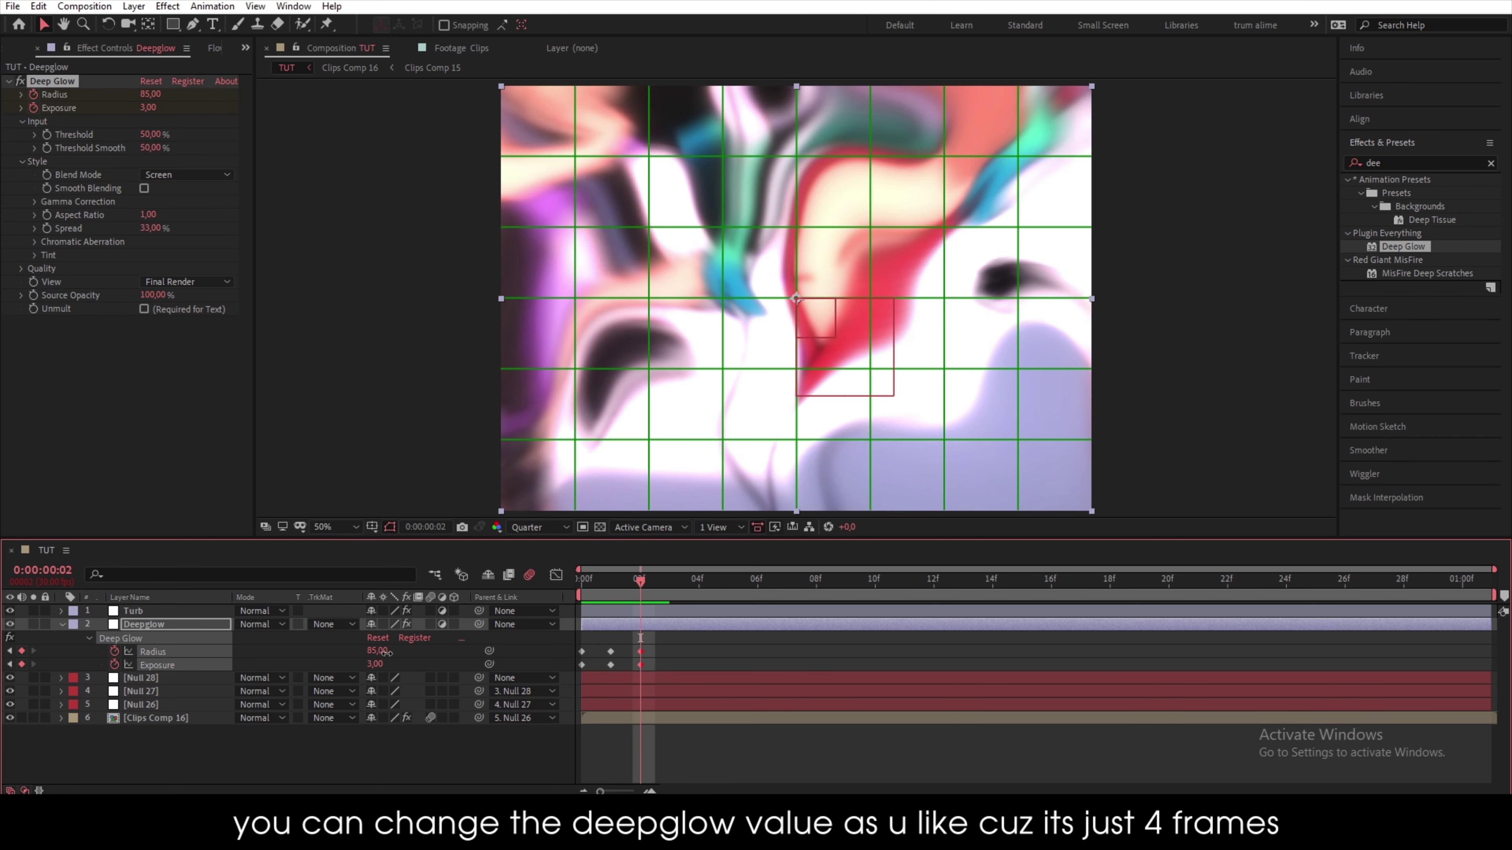
pyautogui.press('Return')
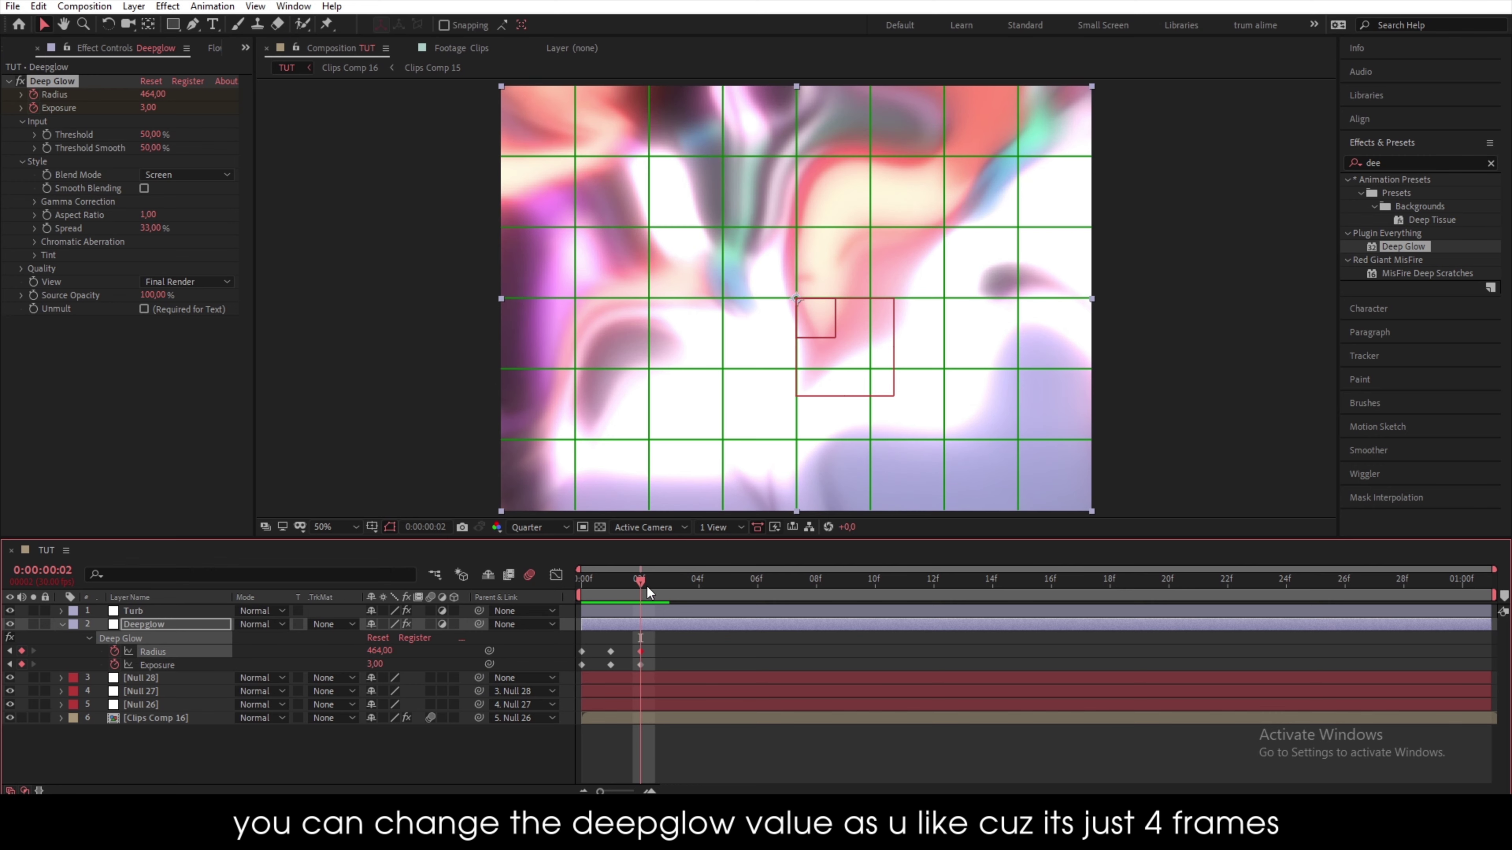
# - At frame 0:00:00:03, set Deep Glow's Exposure to 6 and its Radius to 50
pyautogui.moveTo(643, 589); pyautogui.dragTo(670, 590)
pyautogui.click(375, 664)
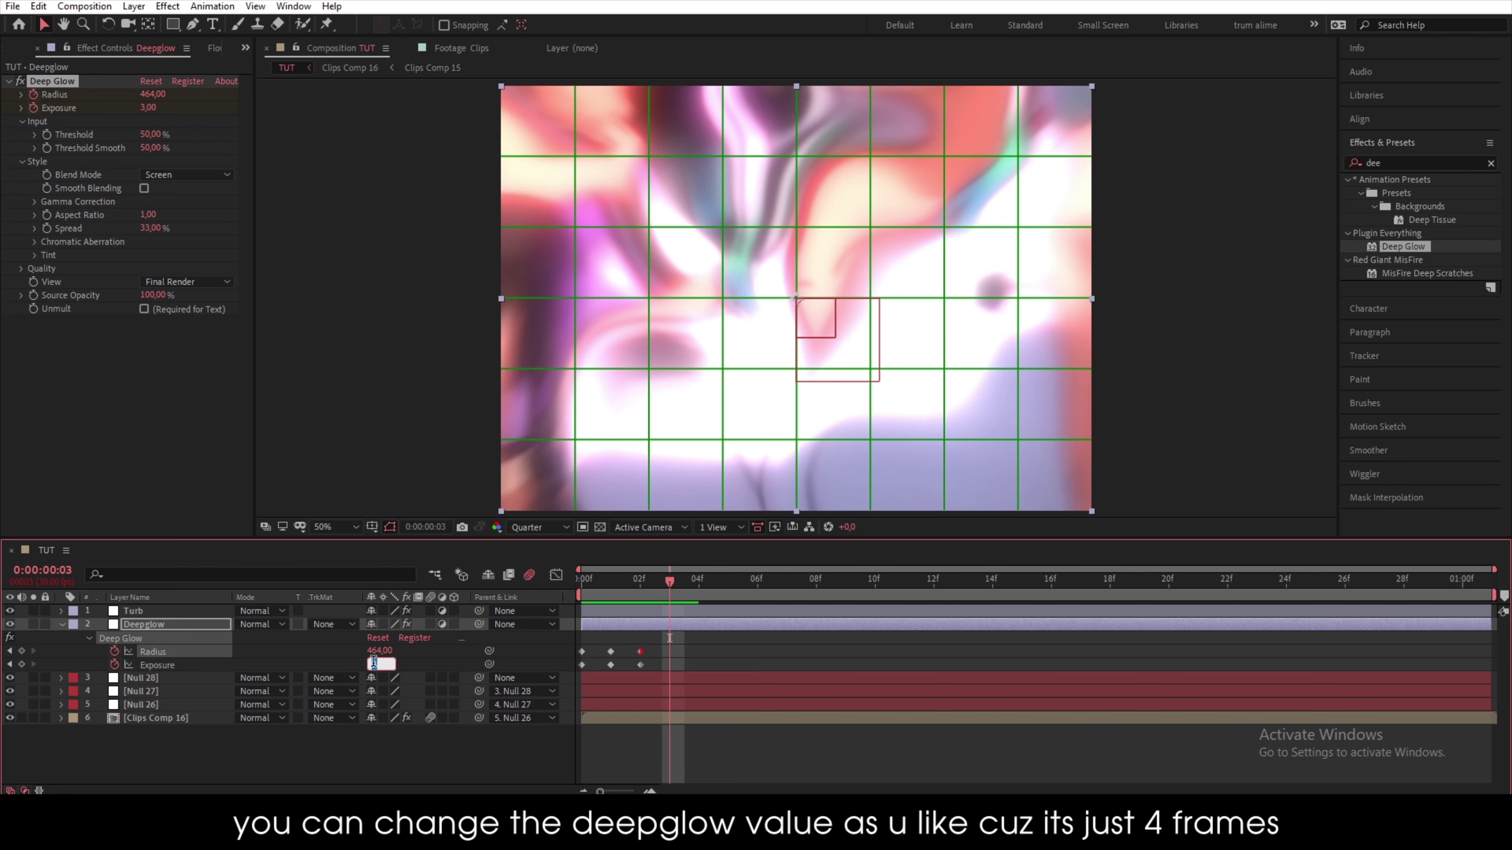
pyautogui.write('6')
pyautogui.press('Return')
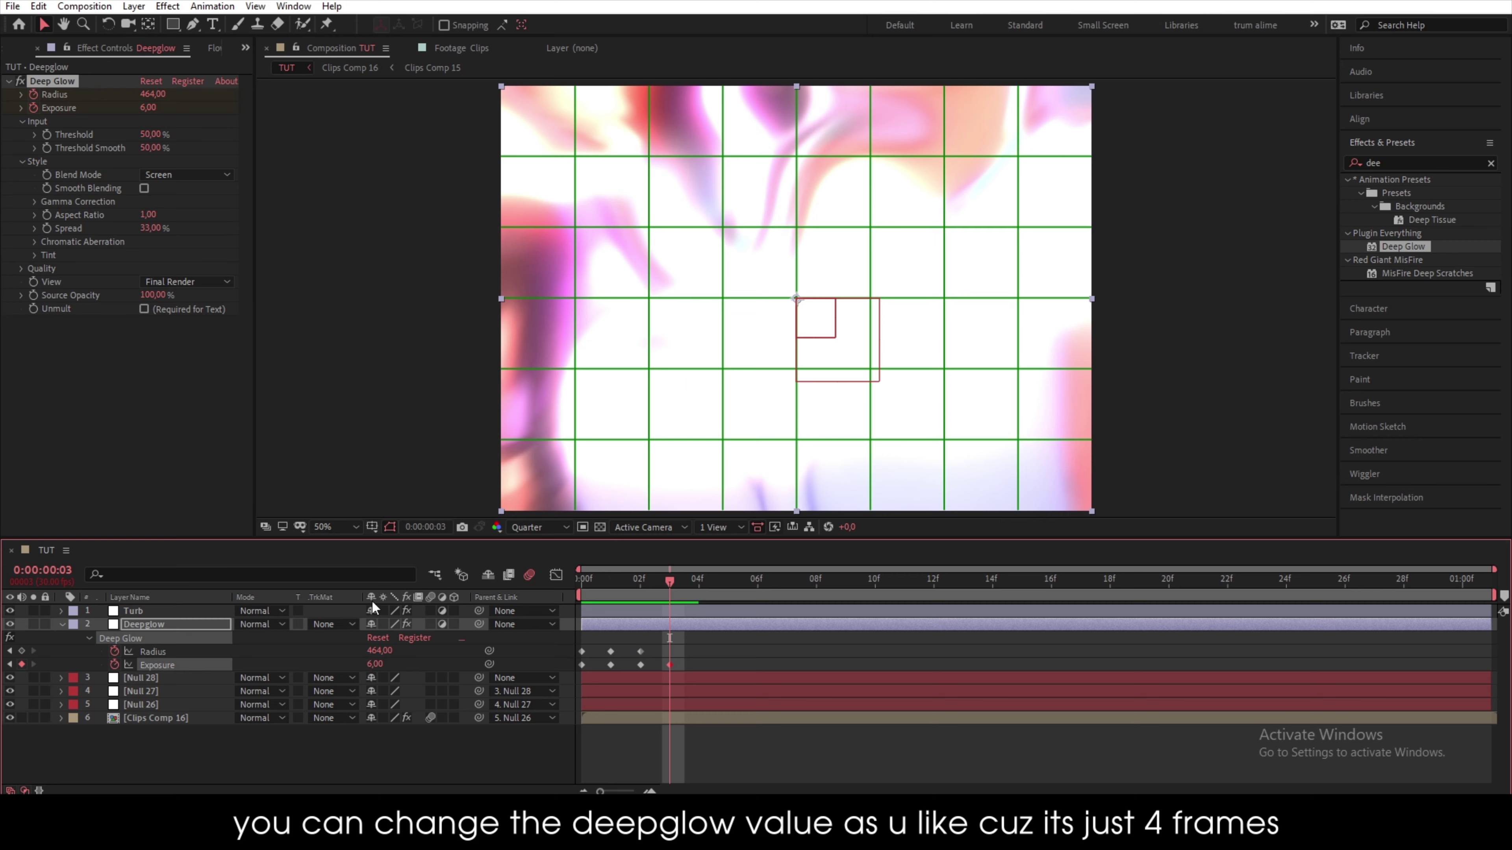
pyautogui.click(376, 651)
pyautogui.write('94')
pyautogui.press('Return')
pyautogui.moveTo(350, 659); pyautogui.dragTo(348, 662)
pyautogui.moveTo(667, 584)
pyautogui.mouseDown()
pyautogui.moveTo(684, 586)
pyautogui.moveTo(670, 586)
pyautogui.mouseUp()
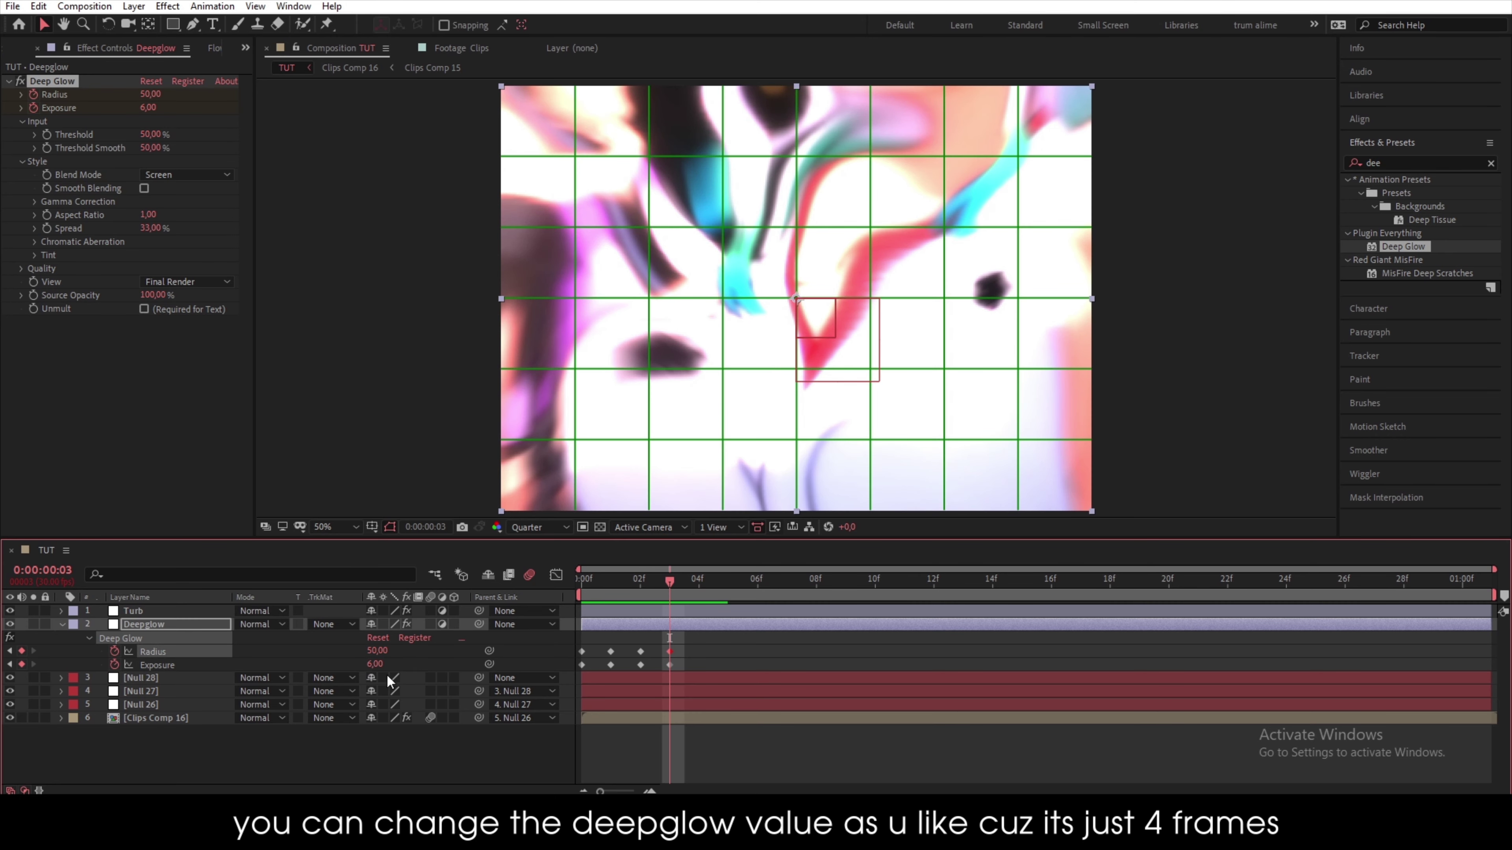
# - At frame 0:00:00:04, set both Exposure and Radius of Deep Glow to 0
pyautogui.click(689, 587)
pyautogui.moveTo(375, 664); pyautogui.dragTo(120, 666)
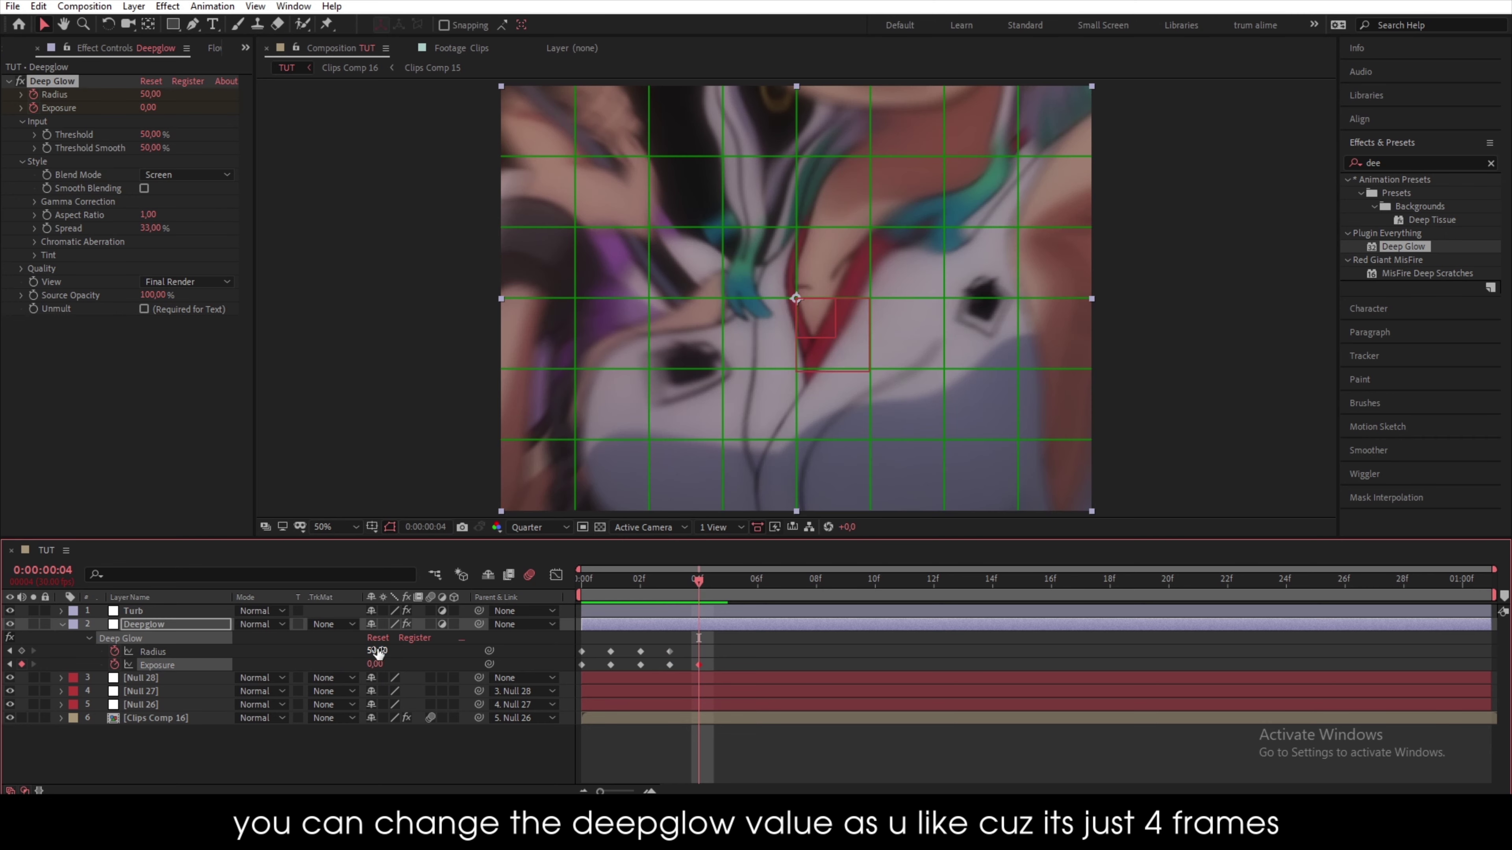
pyautogui.moveTo(377, 652); pyautogui.dragTo(139, 657)
pyautogui.click(710, 644)
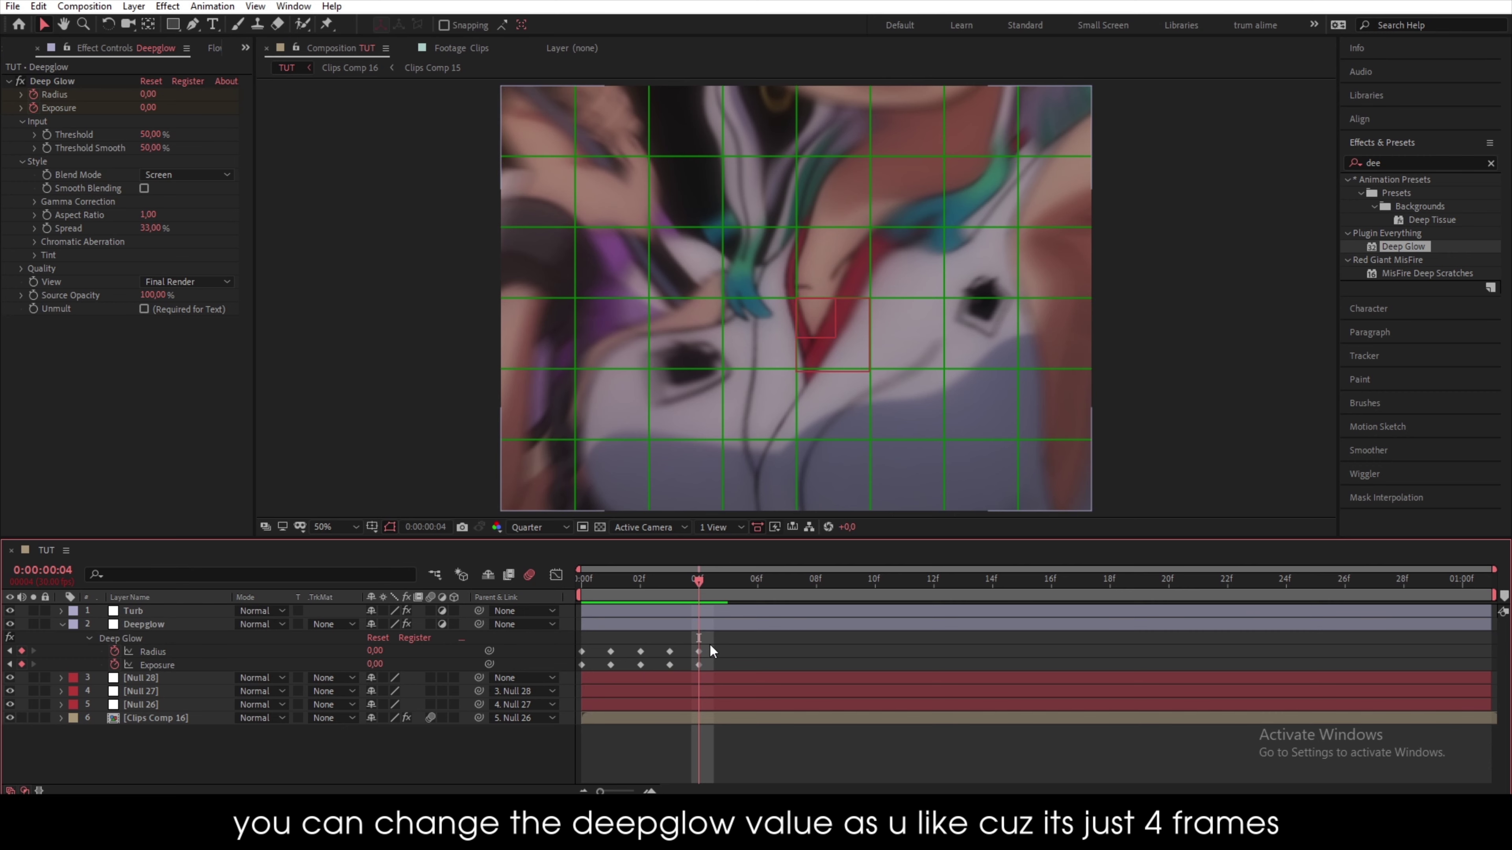
# - Collapse the Deepglow layer's properties and preview the transition from the first frame
pyautogui.click(62, 624)
pyautogui.moveTo(646, 590); pyautogui.dragTo(451, 593)
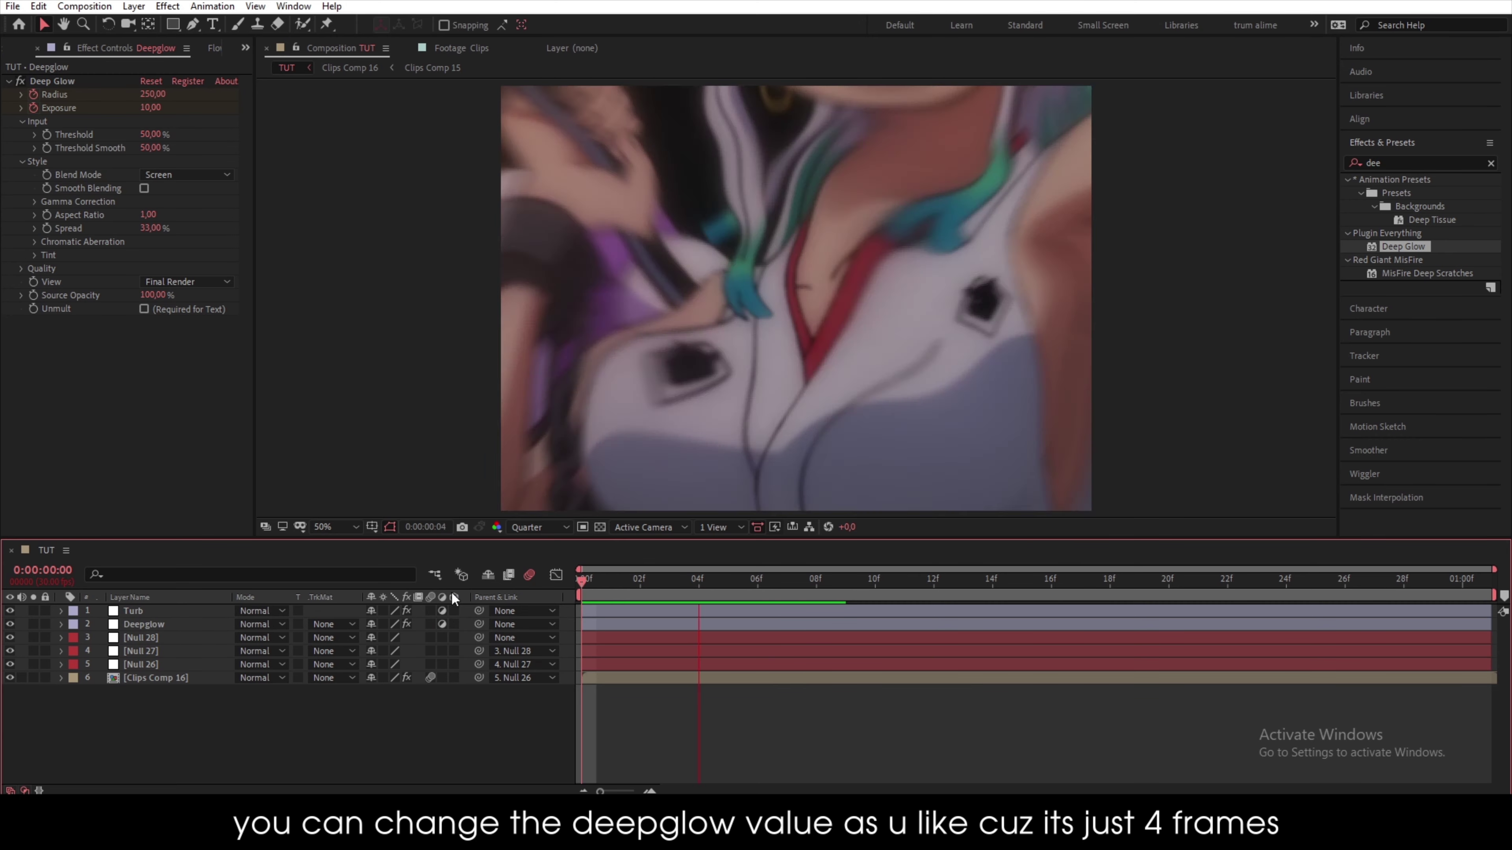
pyautogui.press('space')
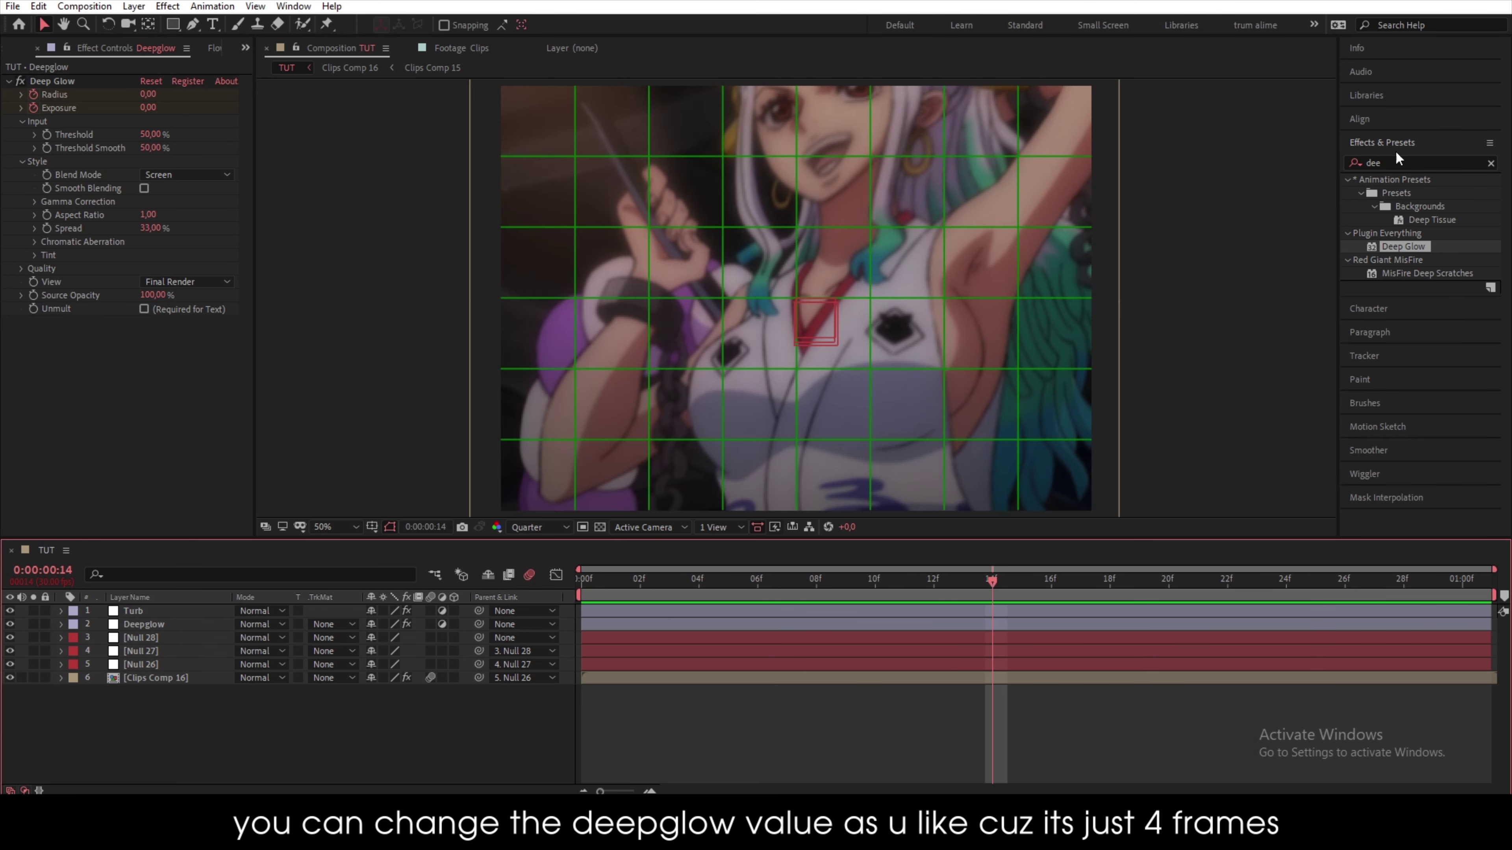
# - Find the visper shake presets and apply the shake_1 visper preset to Clips Comp 16 at the first frame
pyautogui.click(1400, 163)
pyautogui.write('vi')
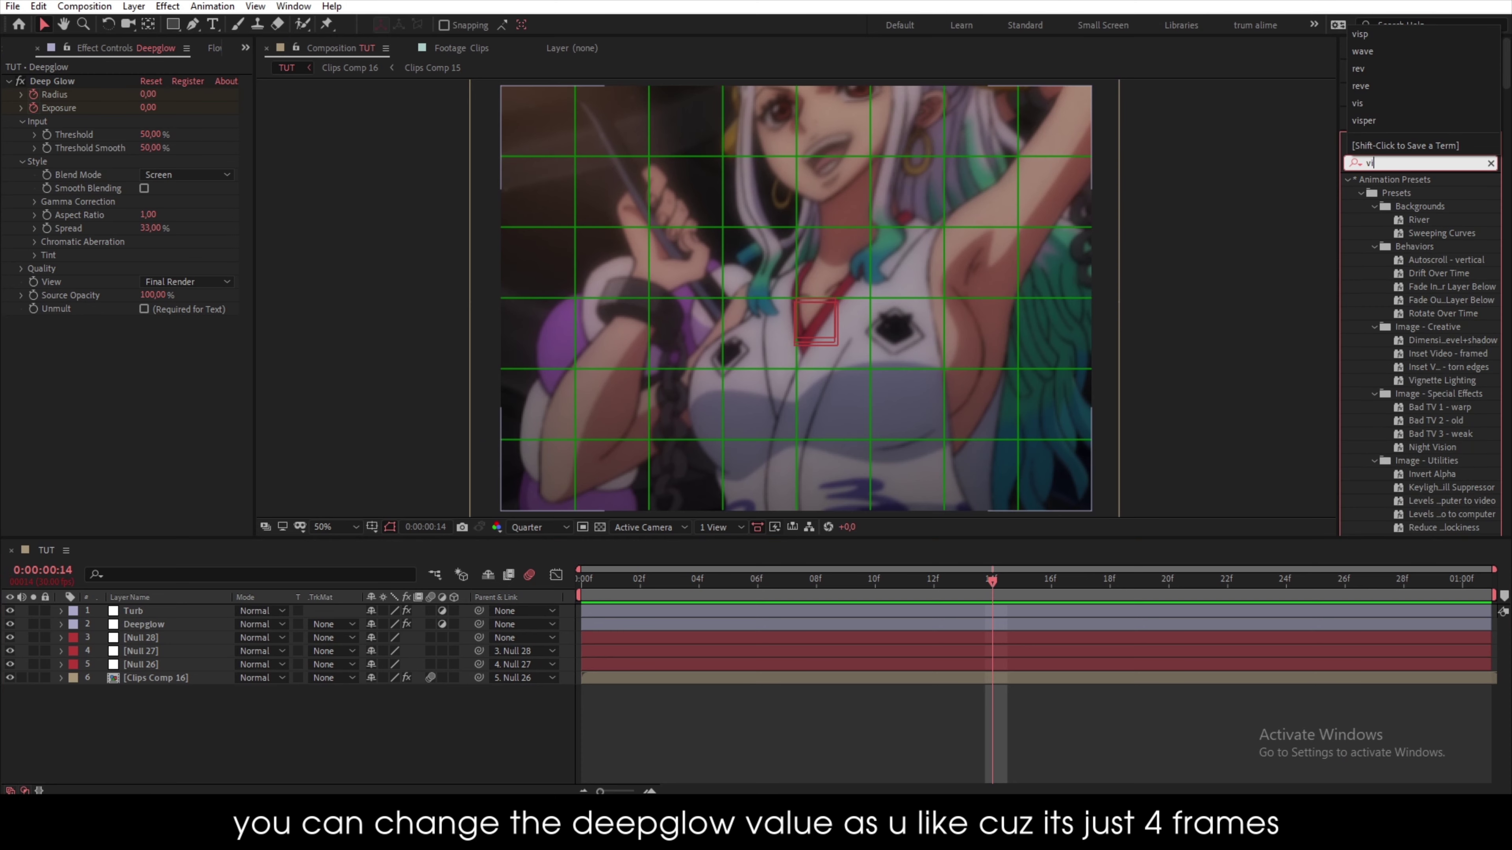
pyautogui.write('sper')
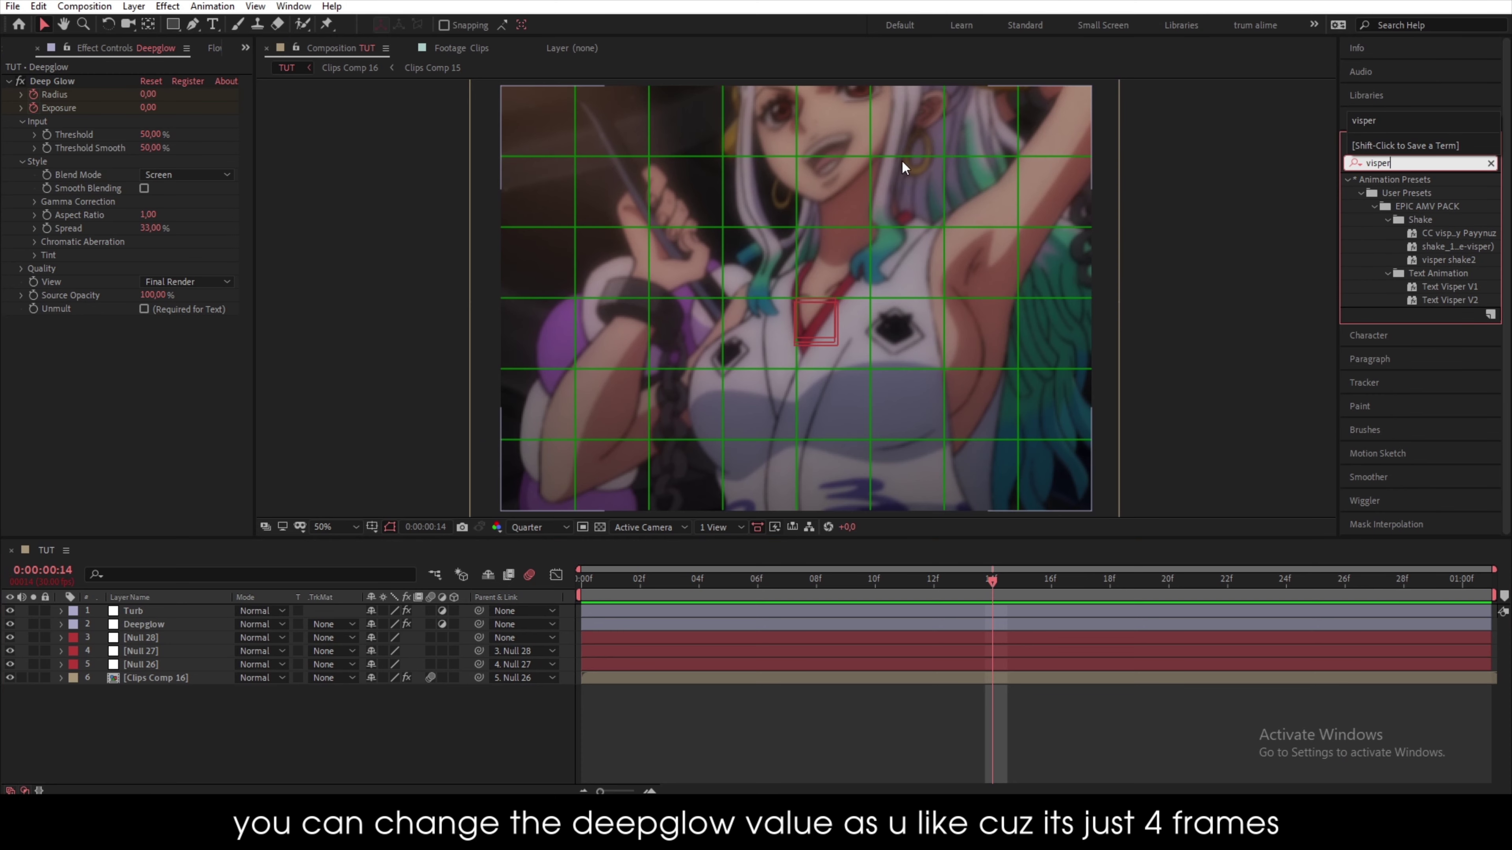
pyautogui.click(677, 590)
pyautogui.press('Home')
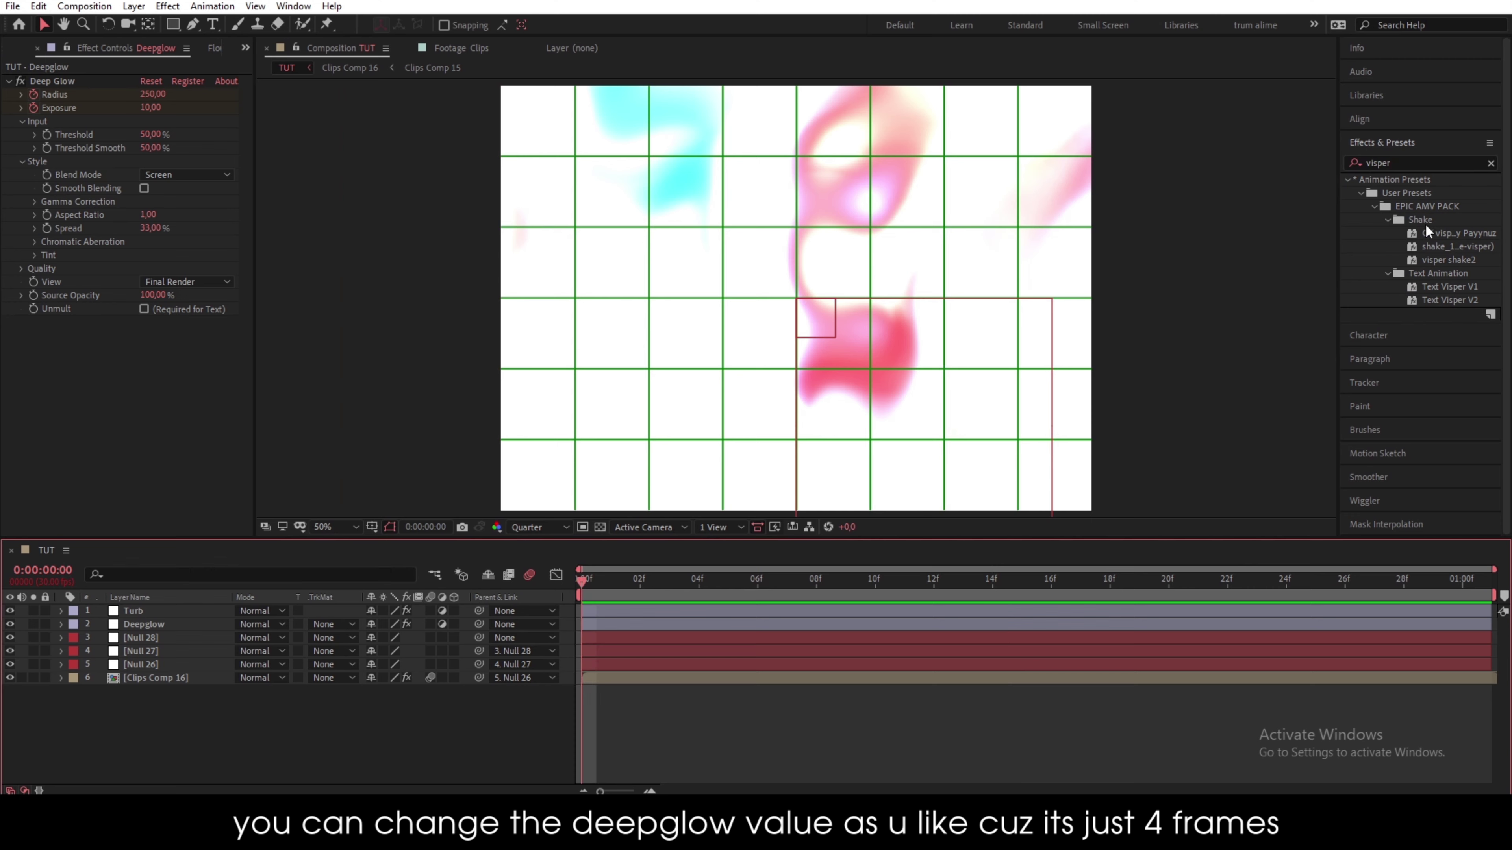
pyautogui.moveTo(1452, 248); pyautogui.dragTo(146, 679)
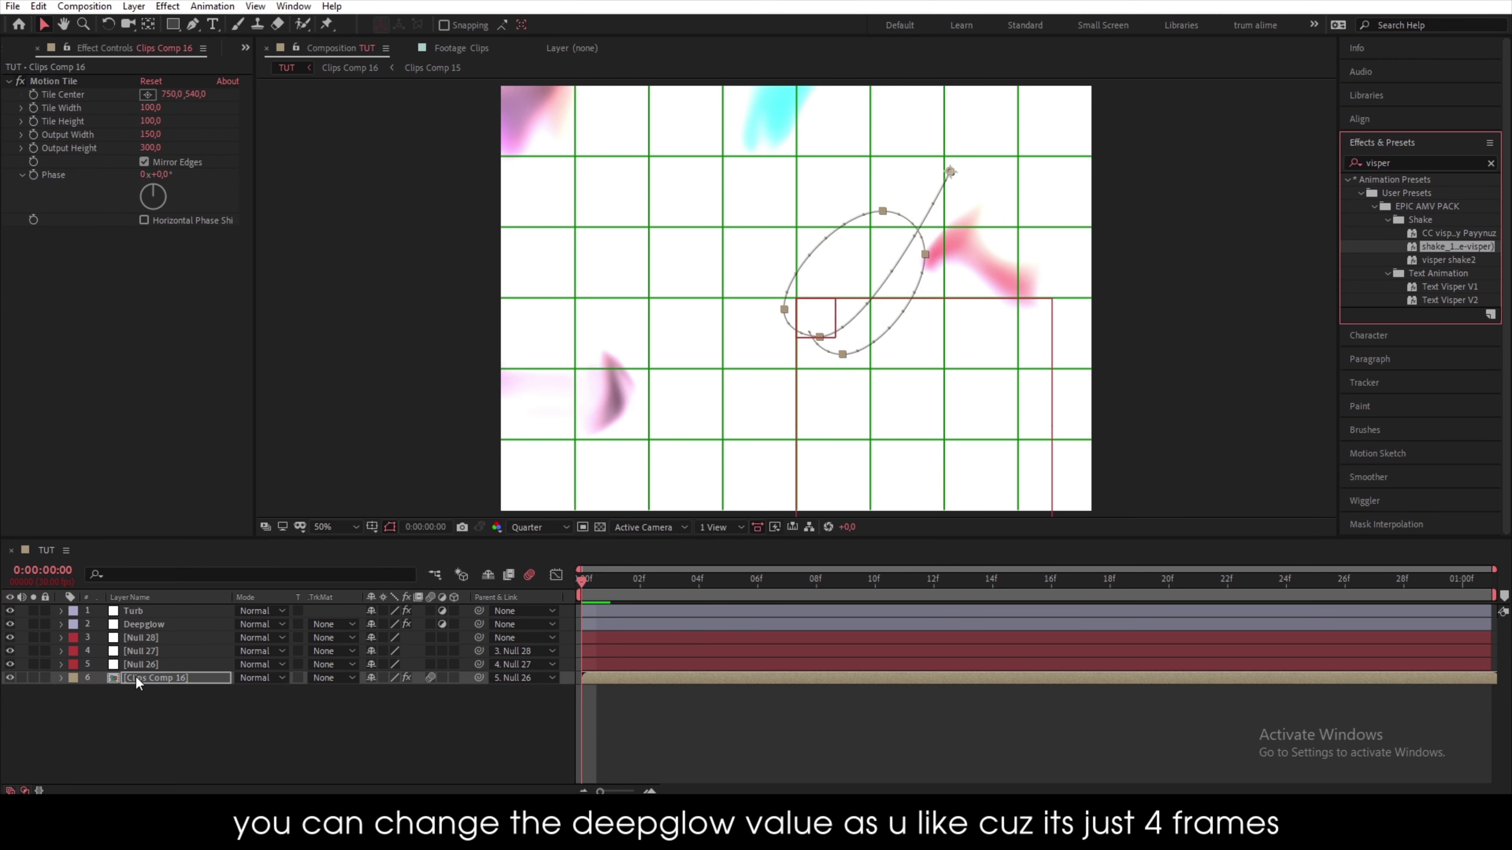
# - Shift all X Position, Y Position and Rotation shake keyframes of Clips Comp 16 two frames earlier and preview the result
pyautogui.press('u')
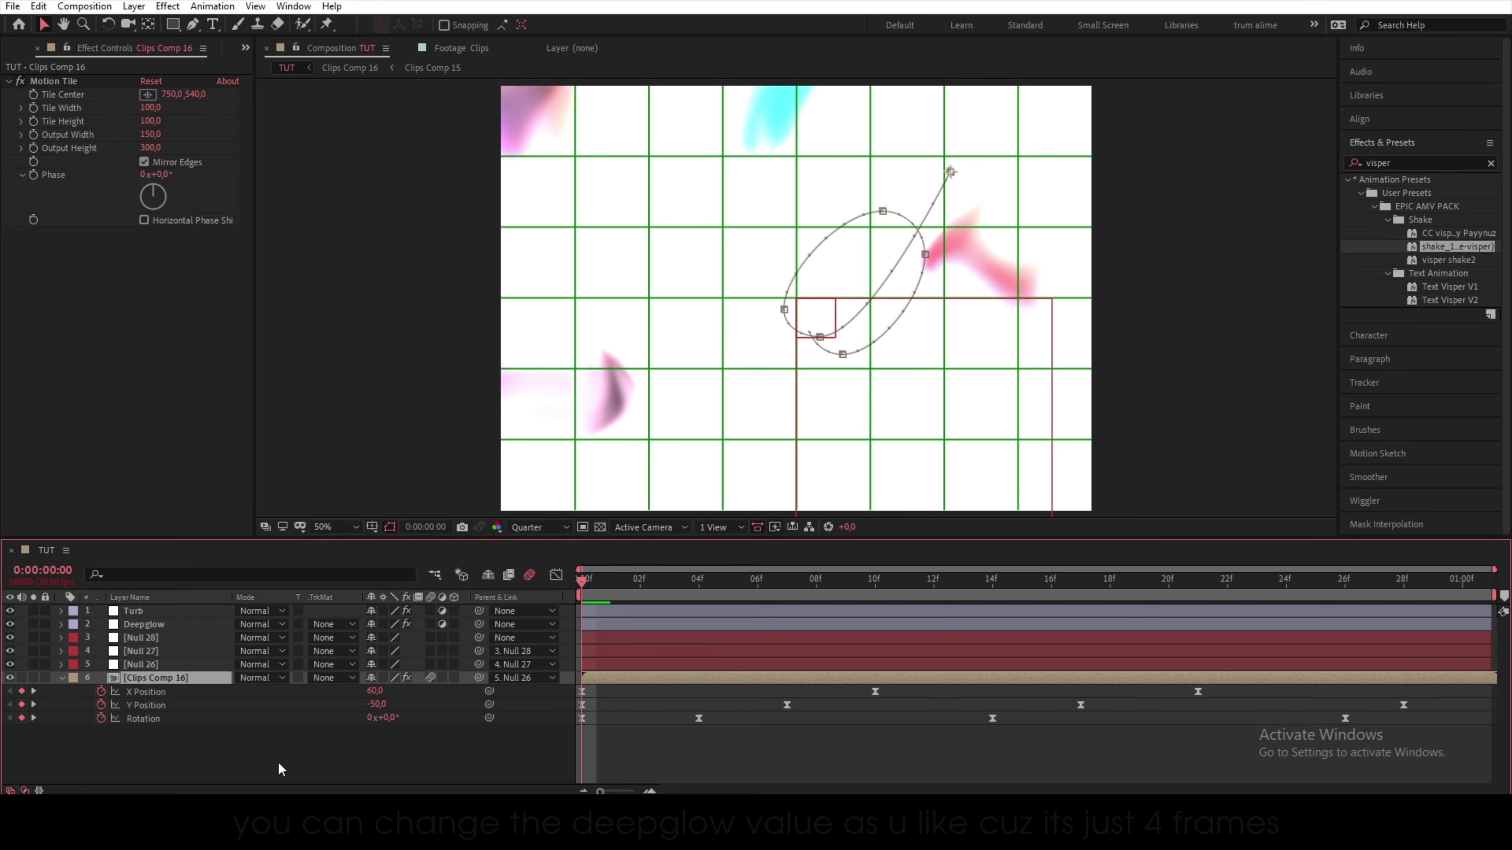
pyautogui.moveTo(274, 760); pyautogui.dragTo(155, 694)
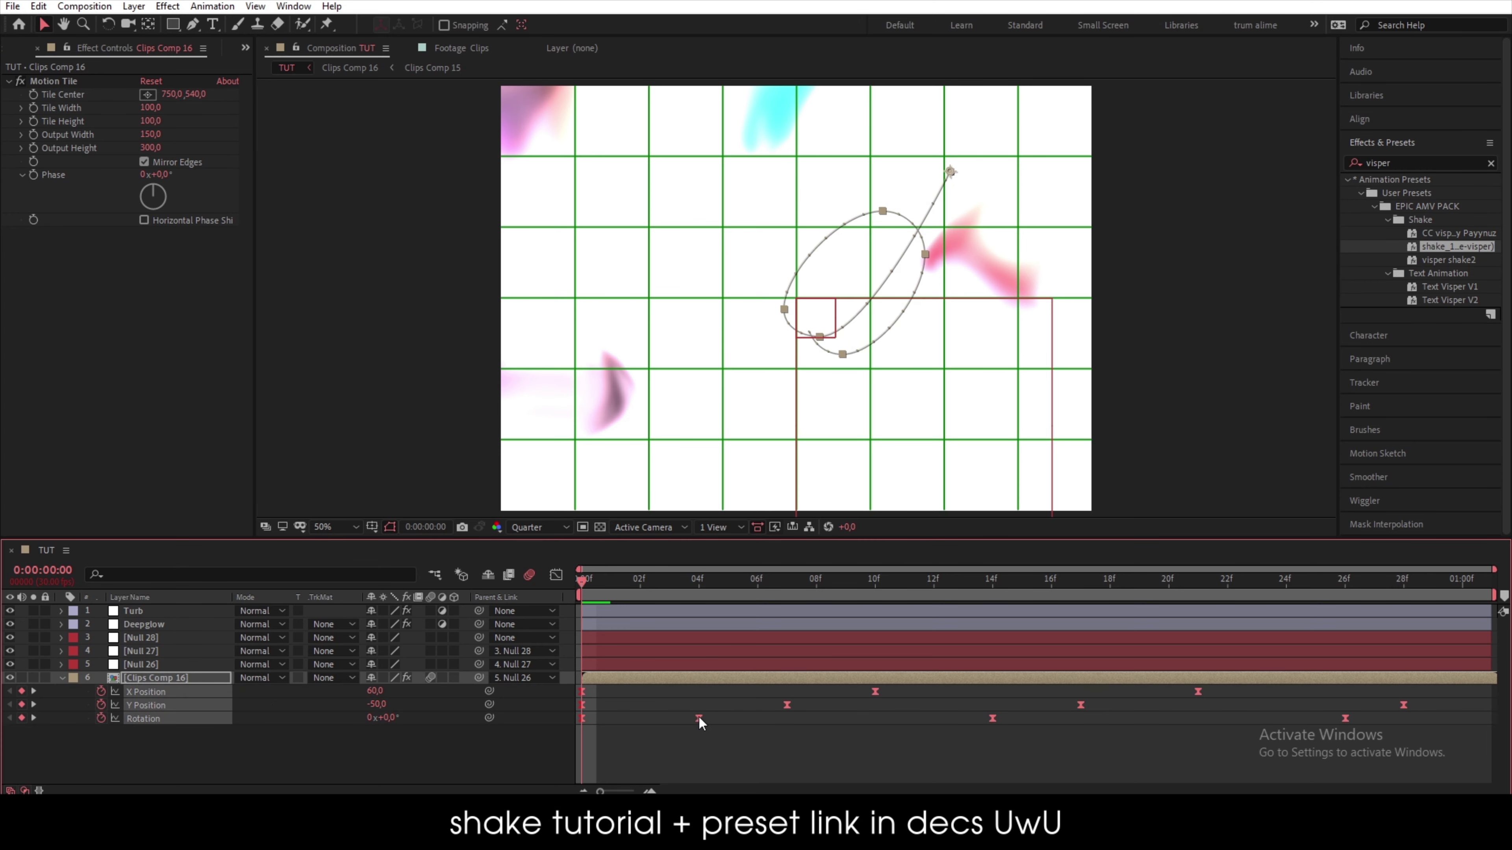
pyautogui.moveTo(698, 717); pyautogui.dragTo(631, 714)
pyautogui.click(723, 766)
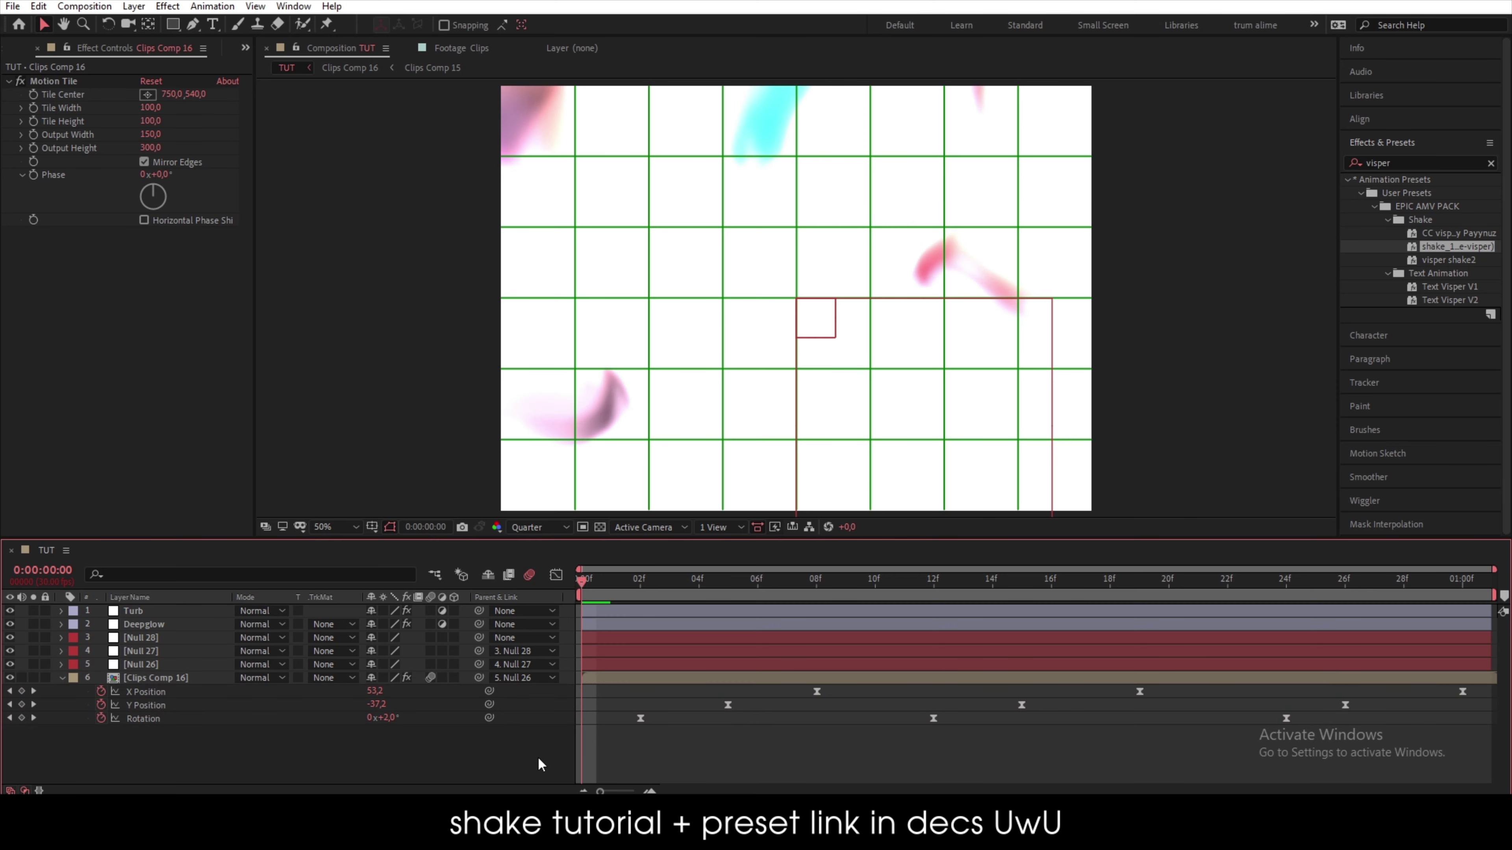
pyautogui.press('space')
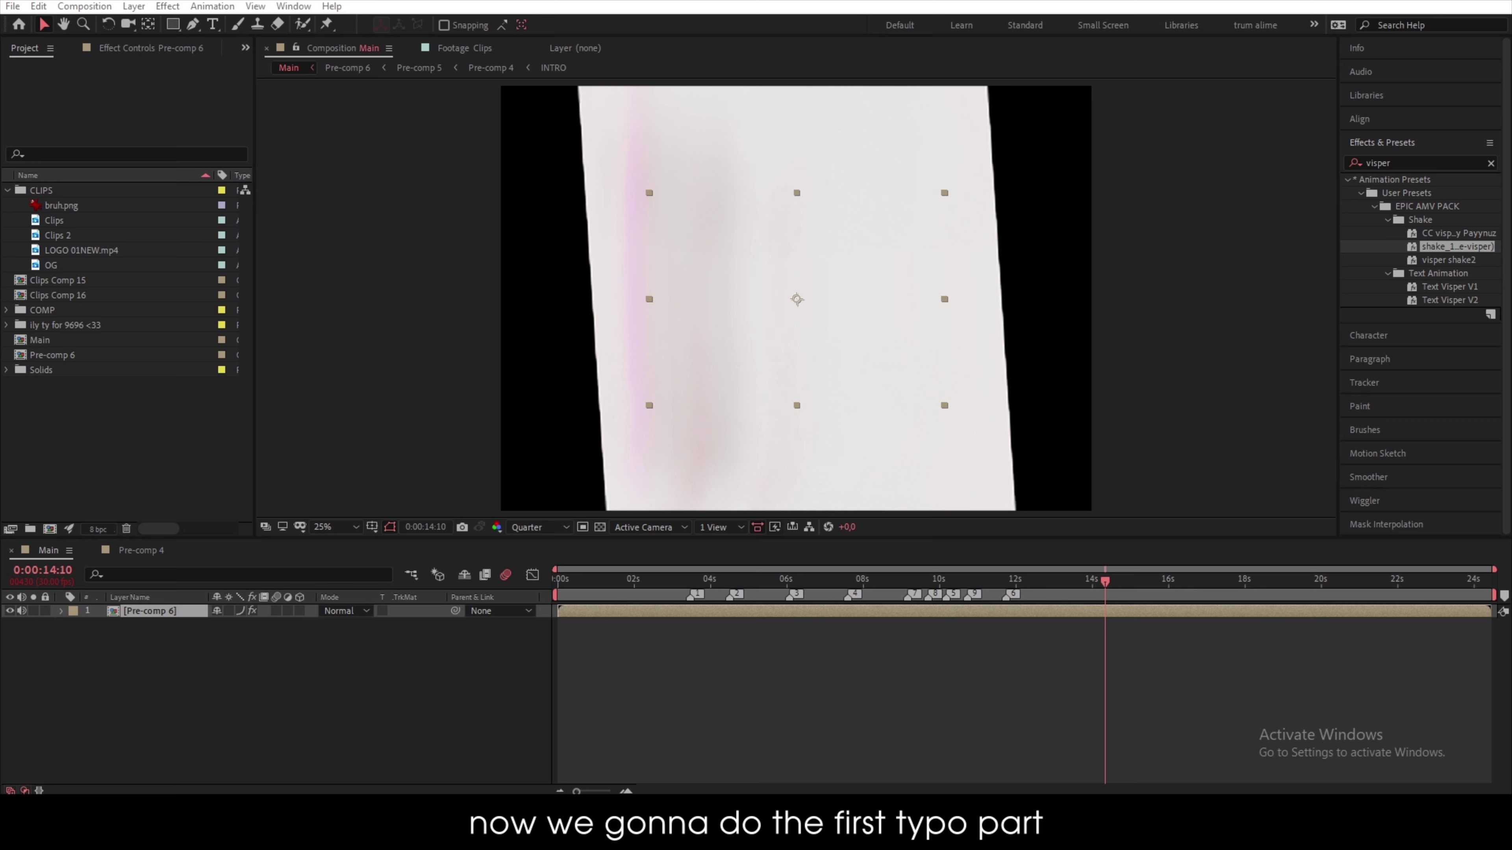
# - Create a new 1500 x 1080 composition at 30 fps with a duration of 0:00:02:15
pyautogui.click(50, 528)
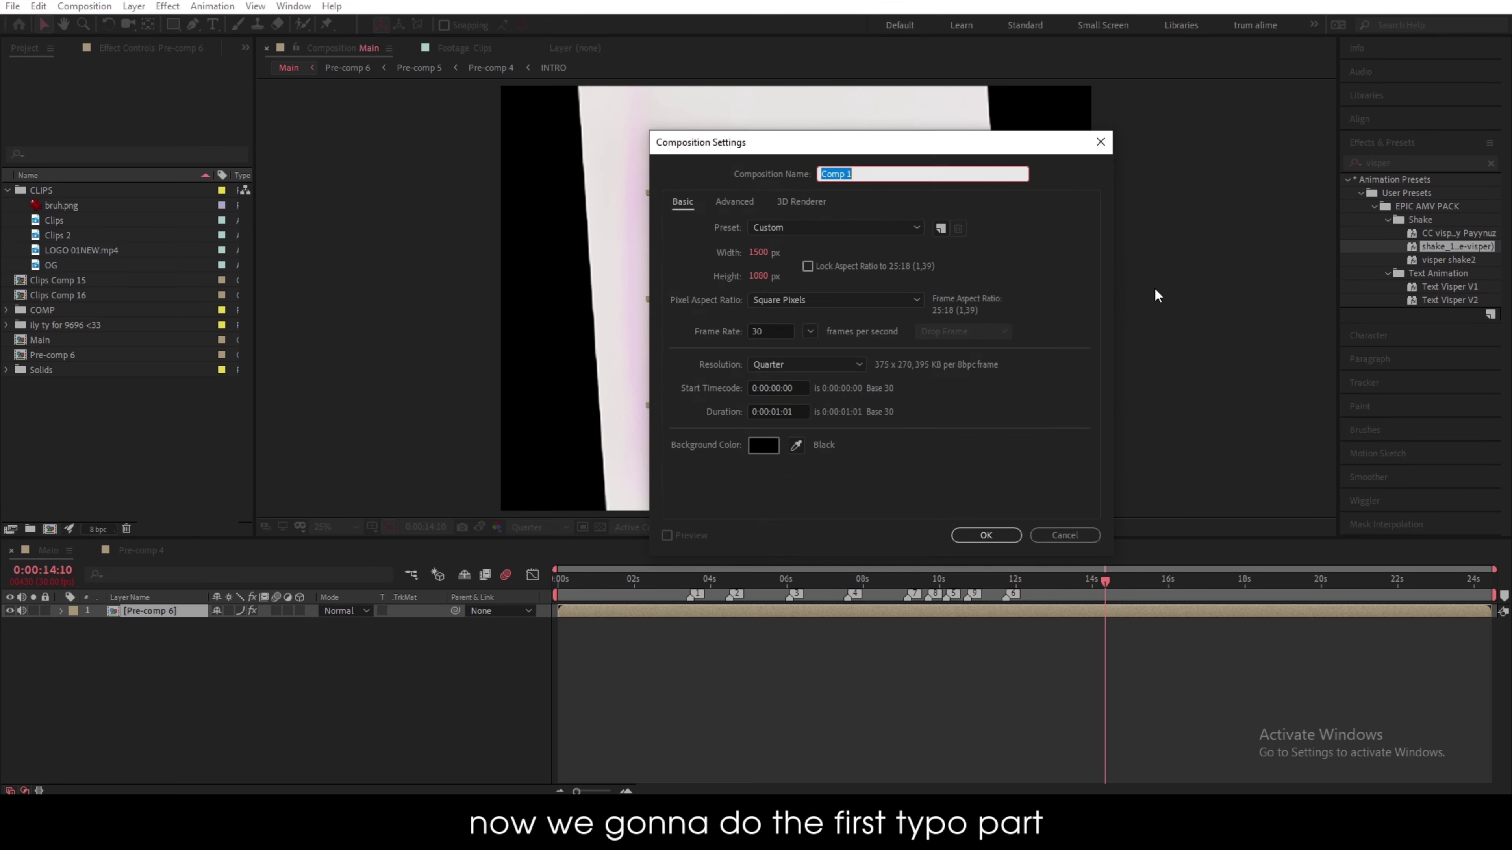
pyautogui.click(772, 252)
pyautogui.press('Tab')
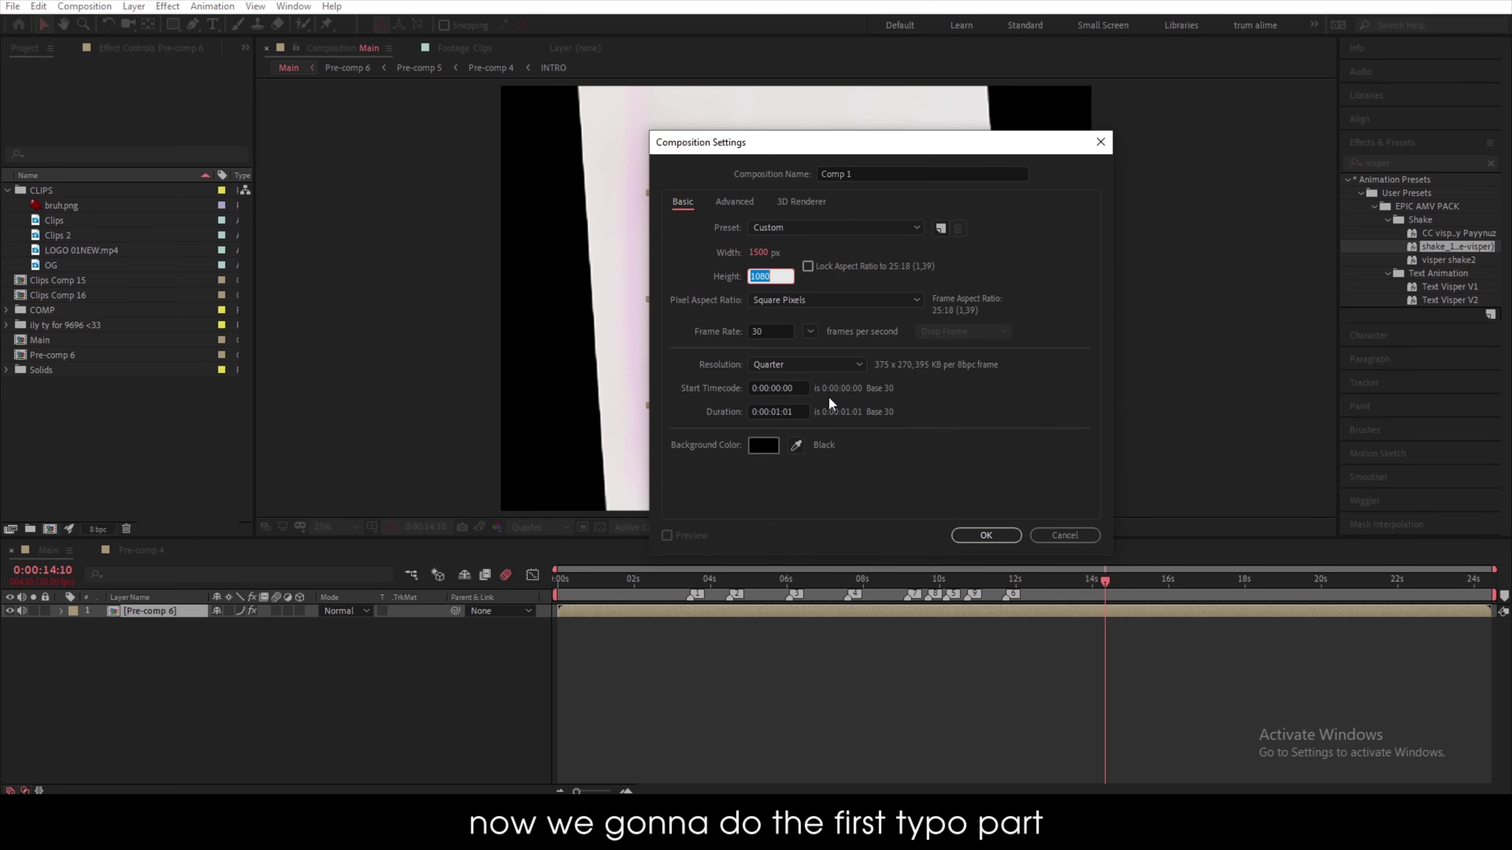
pyautogui.click(801, 411)
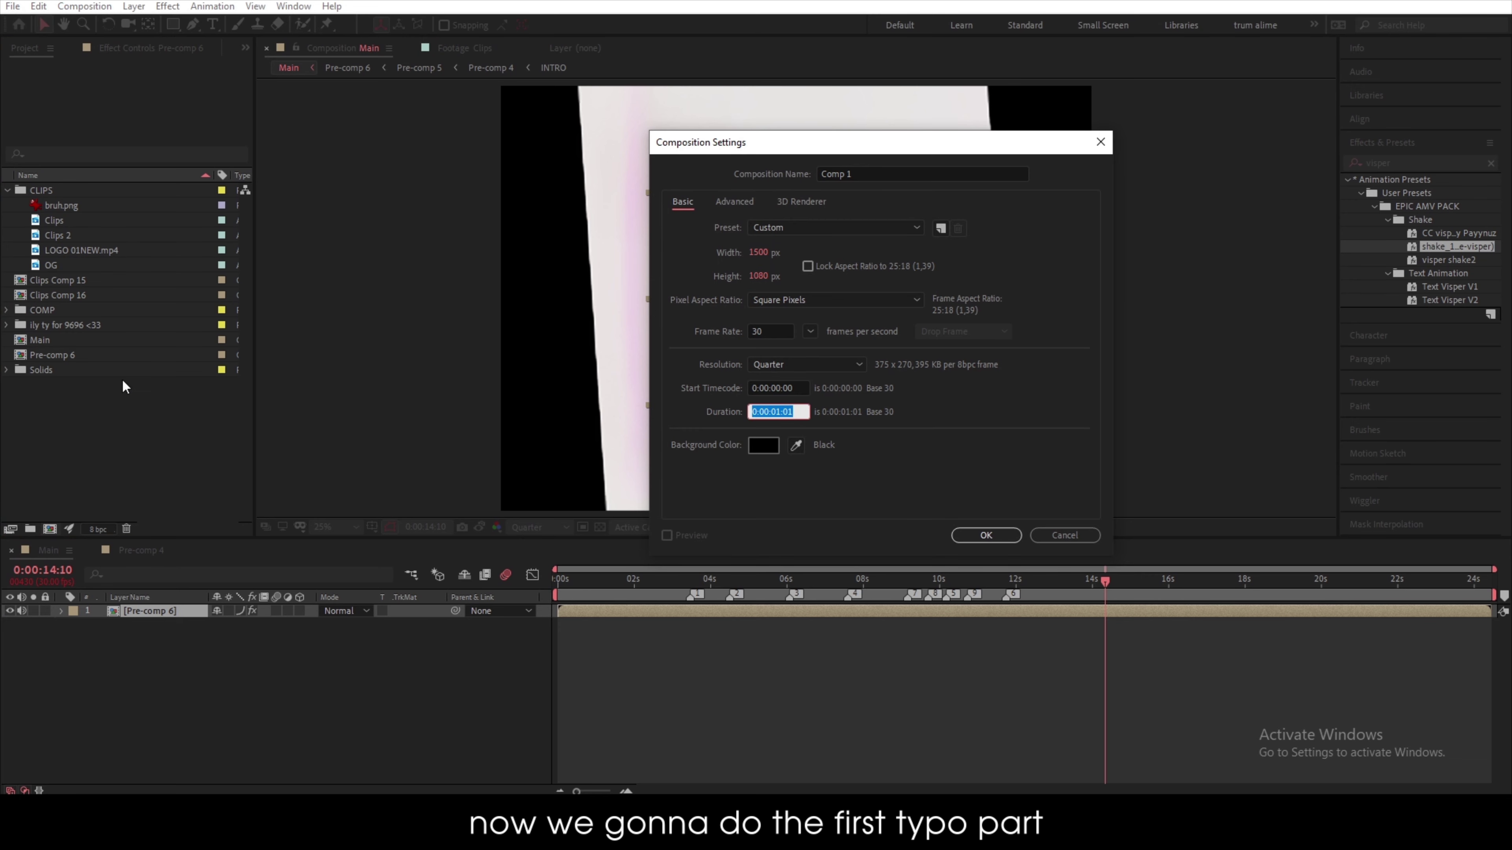
pyautogui.write('2;15')
pyautogui.press('Return')
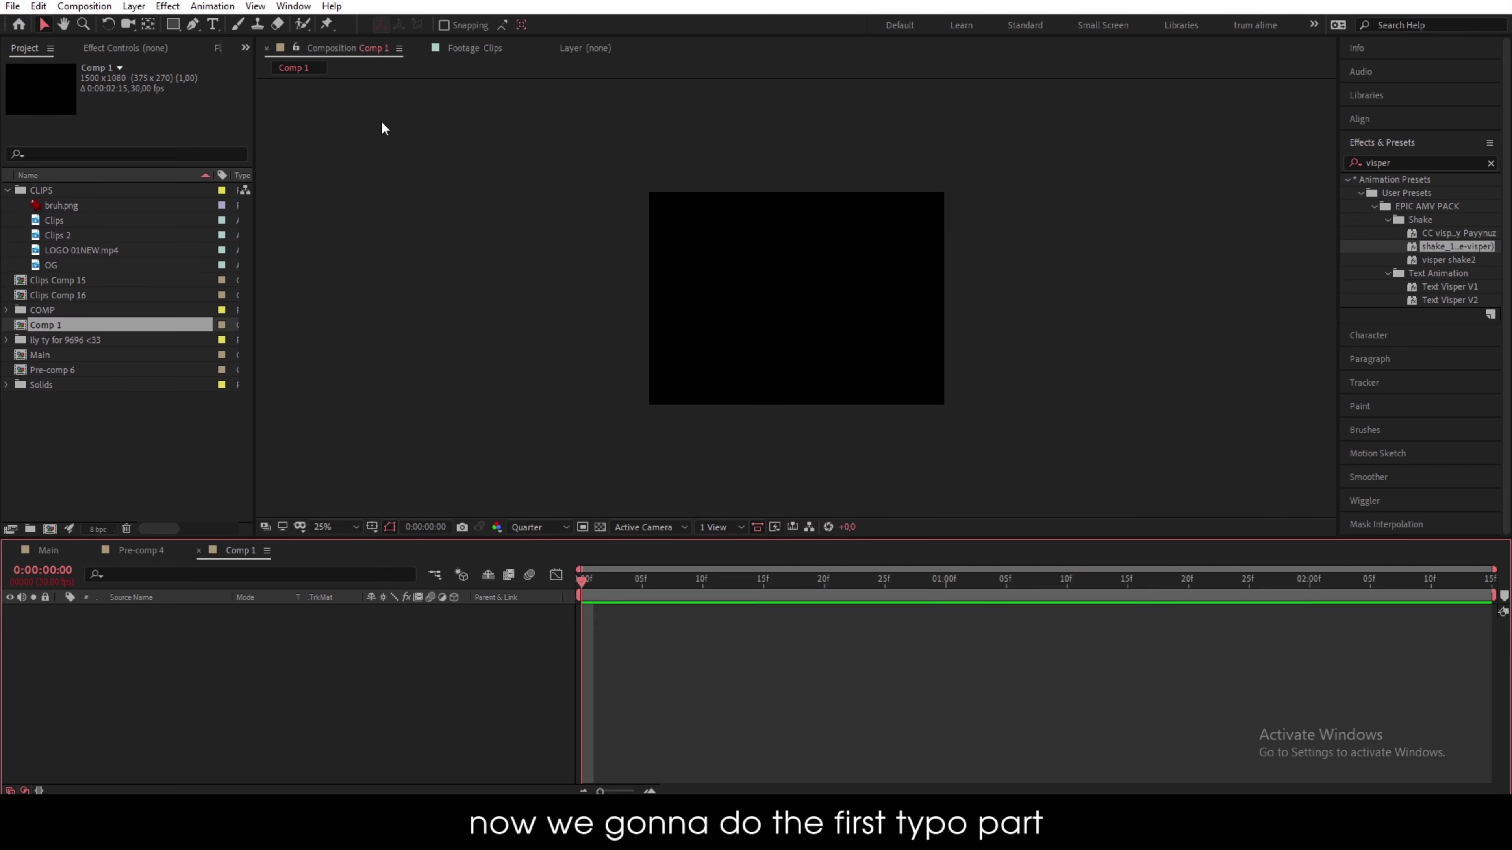
pyautogui.scroll(2, 889, 457)
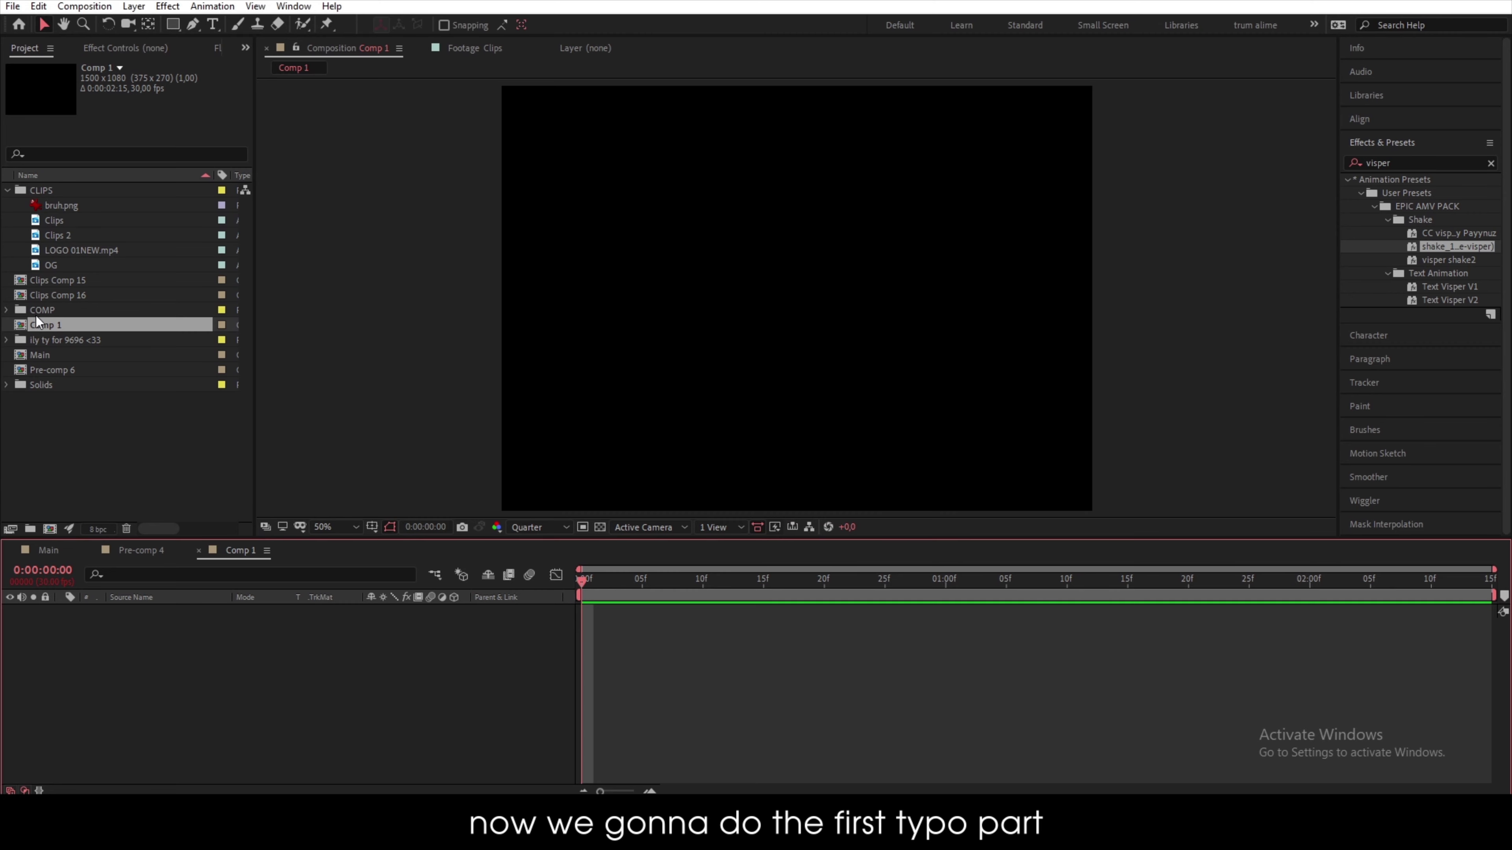
# - Set In points in the Clips footage around the white-haired character's close-up and add the trimmed clip to Comp 1 twice
pyautogui.doubleClick(62, 220)
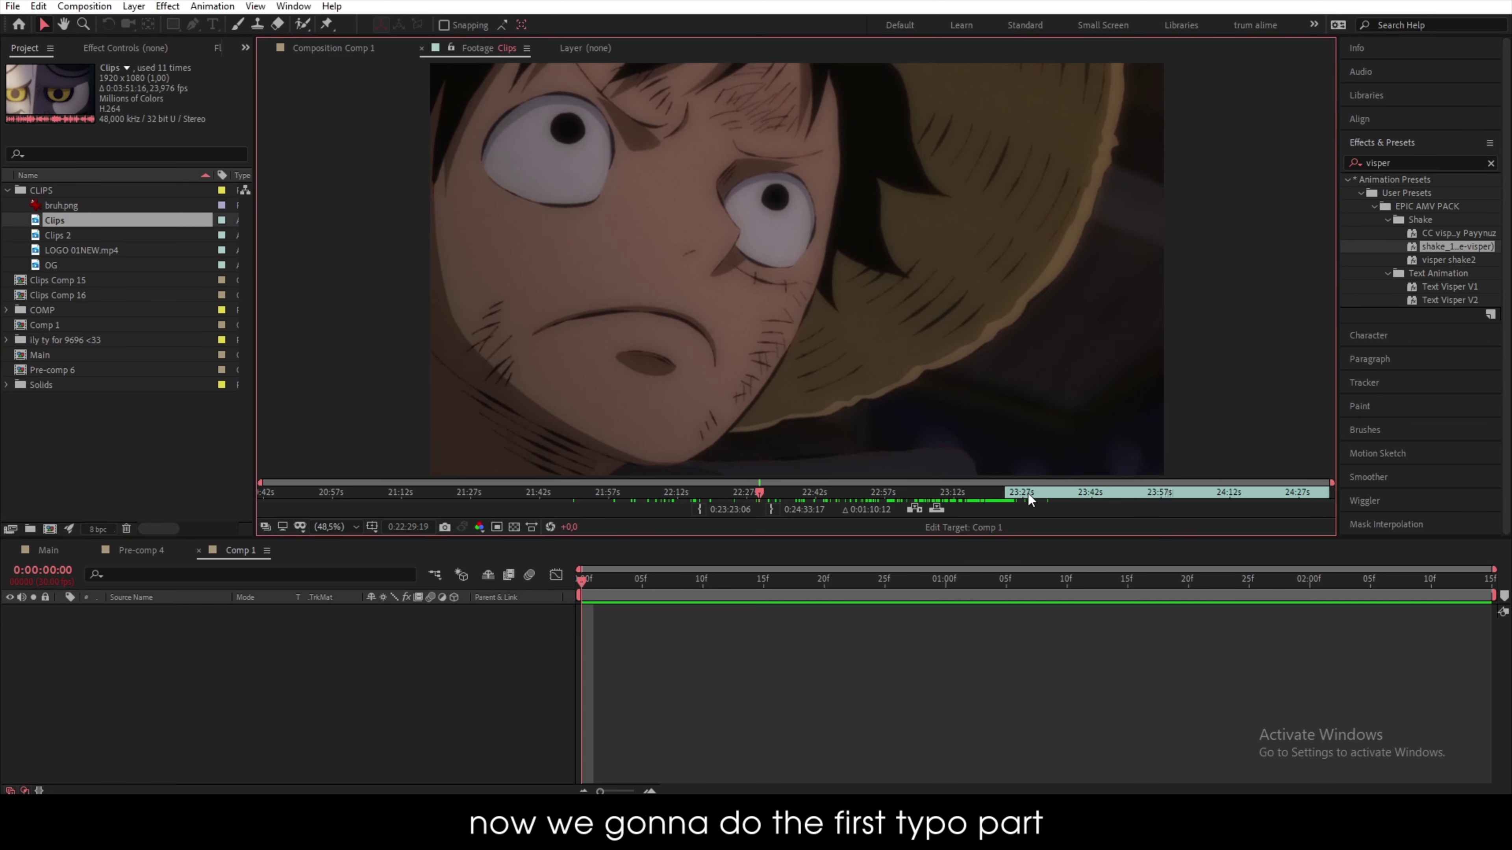
pyautogui.moveTo(1027, 493); pyautogui.dragTo(1087, 503)
pyautogui.hotkey('alt', '[')
pyautogui.moveTo(62, 223); pyautogui.dragTo(167, 644)
pyautogui.moveTo(1087, 495)
pyautogui.mouseDown()
pyautogui.moveTo(1136, 504)
pyautogui.moveTo(994, 496)
pyautogui.moveTo(1077, 501)
pyautogui.mouseUp()
pyautogui.hotkey('alt', '[')
pyautogui.moveTo(107, 222); pyautogui.dragTo(166, 631)
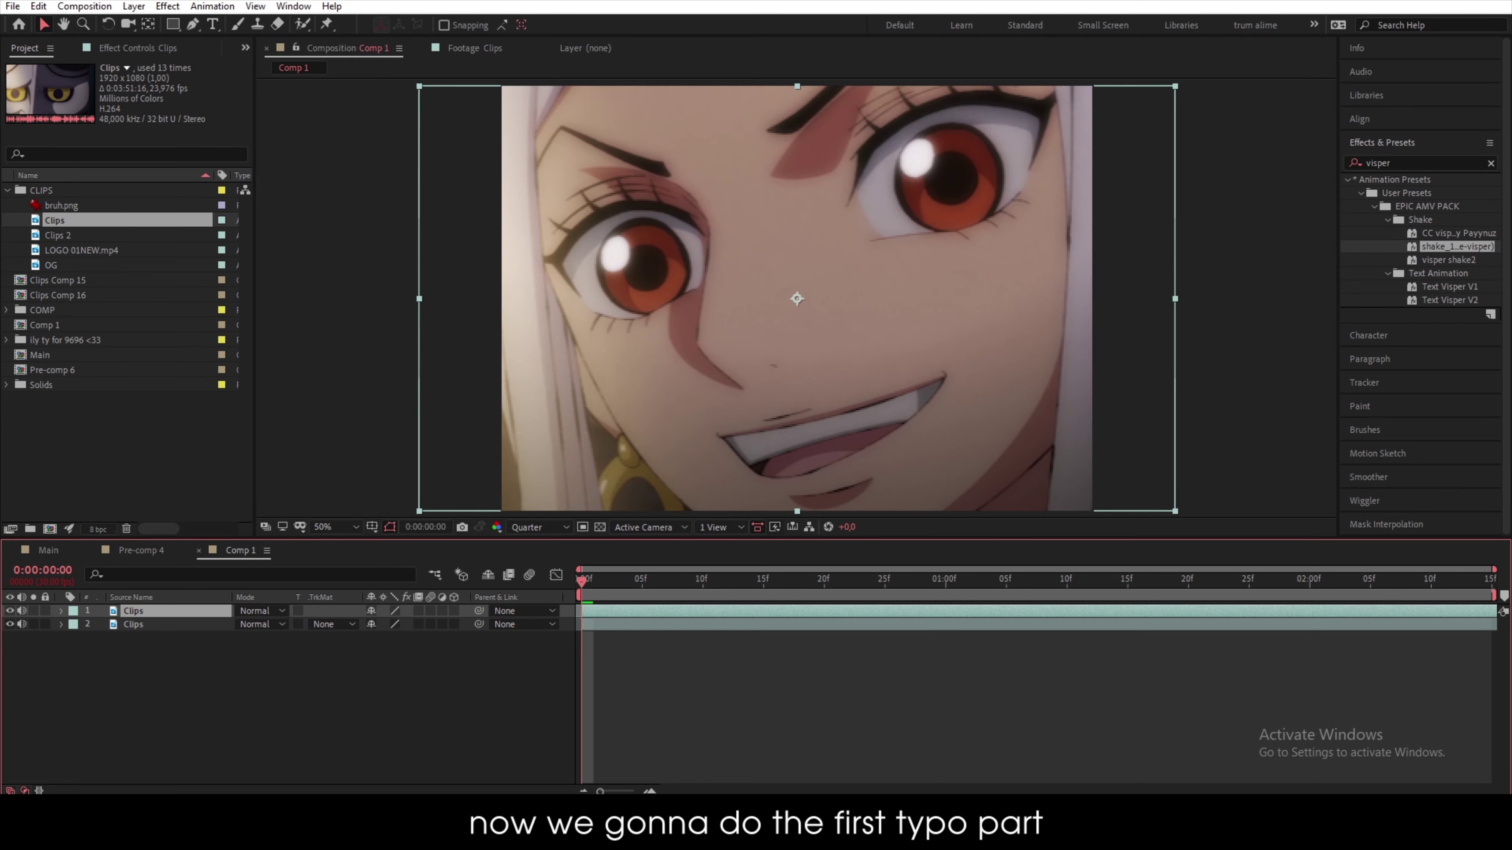
# - Mute and hide the upper Clips layer, then trim the lower Clips layer so the straw-hat character's shot begins at the first frame
pyautogui.moveTo(22, 624); pyautogui.dragTo(22, 612)
pyautogui.click(10, 611)
pyautogui.moveTo(693, 585); pyautogui.dragTo(1469, 643)
pyautogui.click(886, 628)
pyautogui.hotkey('ctrl', 'shift', 'd')
pyautogui.press('Delete')
pyautogui.moveTo(1152, 625); pyautogui.dragTo(28, 651)
pyautogui.press('pageup')
pyautogui.press('pageup')
pyautogui.press('pageup')
pyautogui.press('pageup')
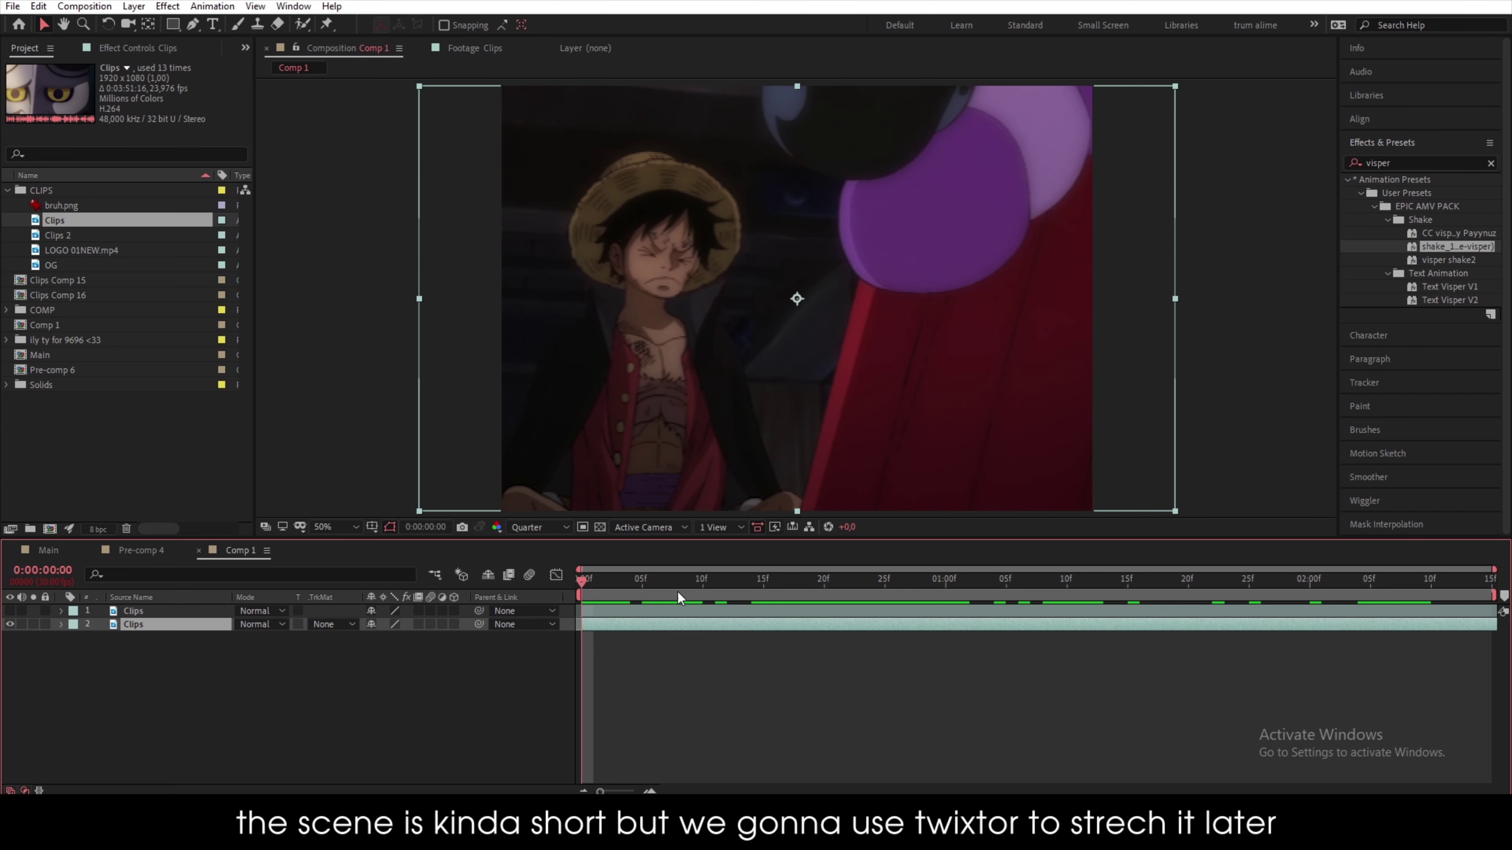
# - Check the straw-hat shot's opening frames, turn the upper Clips layer's visibility back on and preview it
pyautogui.moveTo(679, 598); pyautogui.dragTo(641, 614)
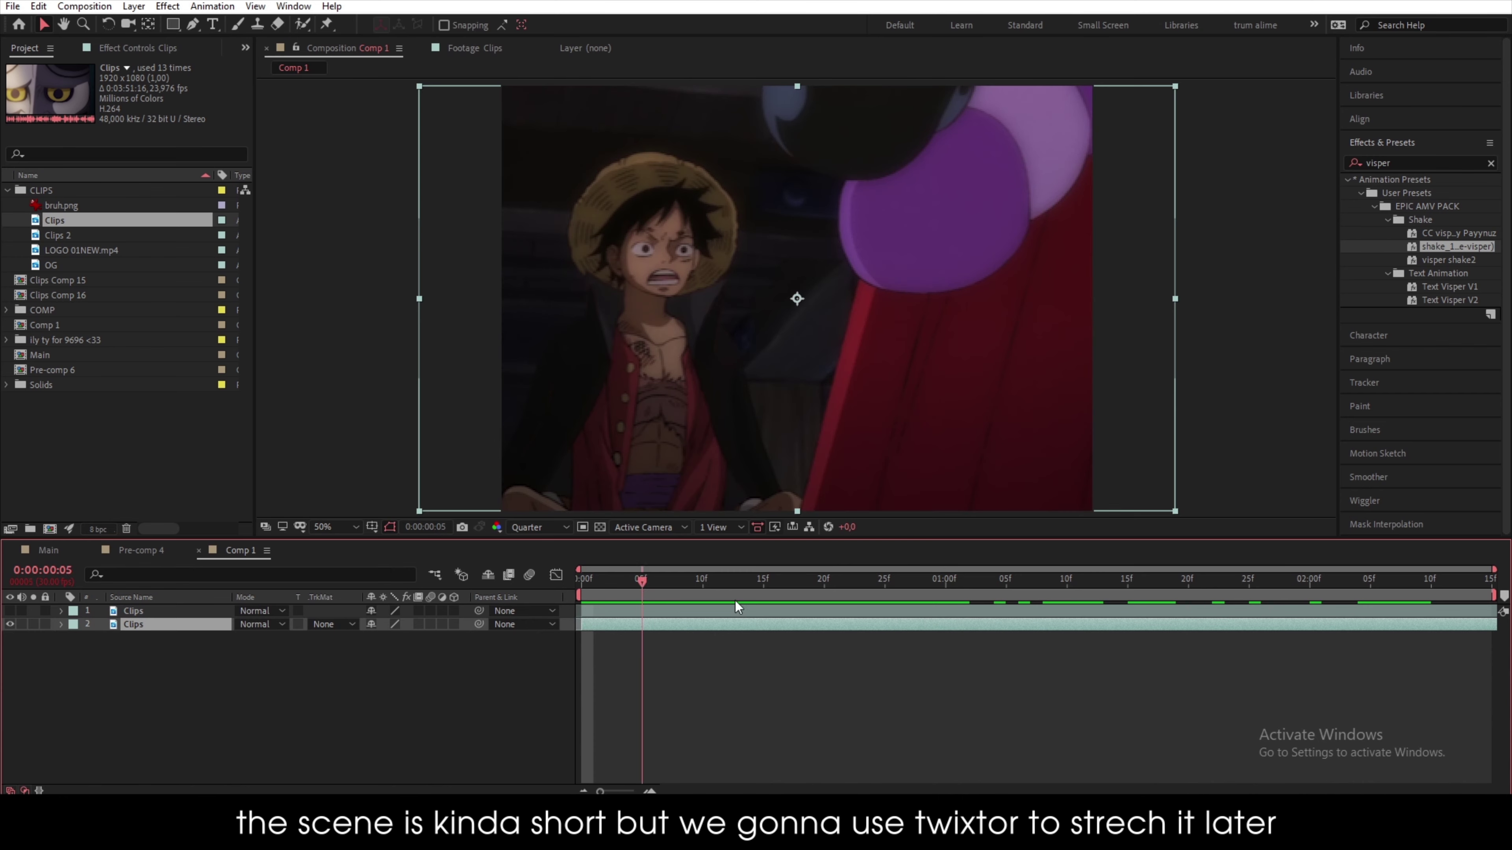
pyautogui.moveTo(735, 601); pyautogui.dragTo(530, 632)
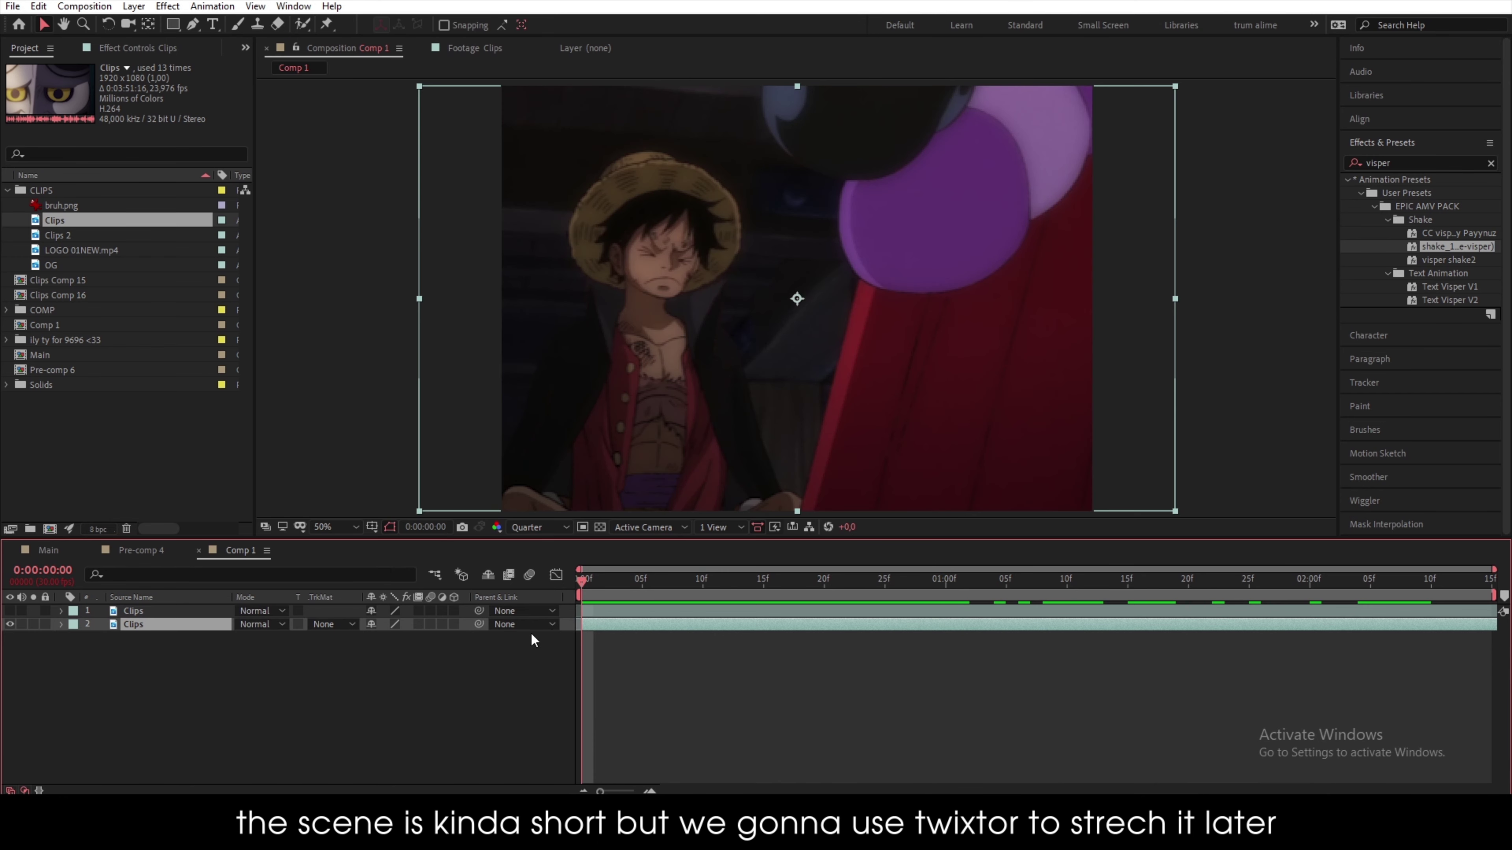
pyautogui.click(646, 611)
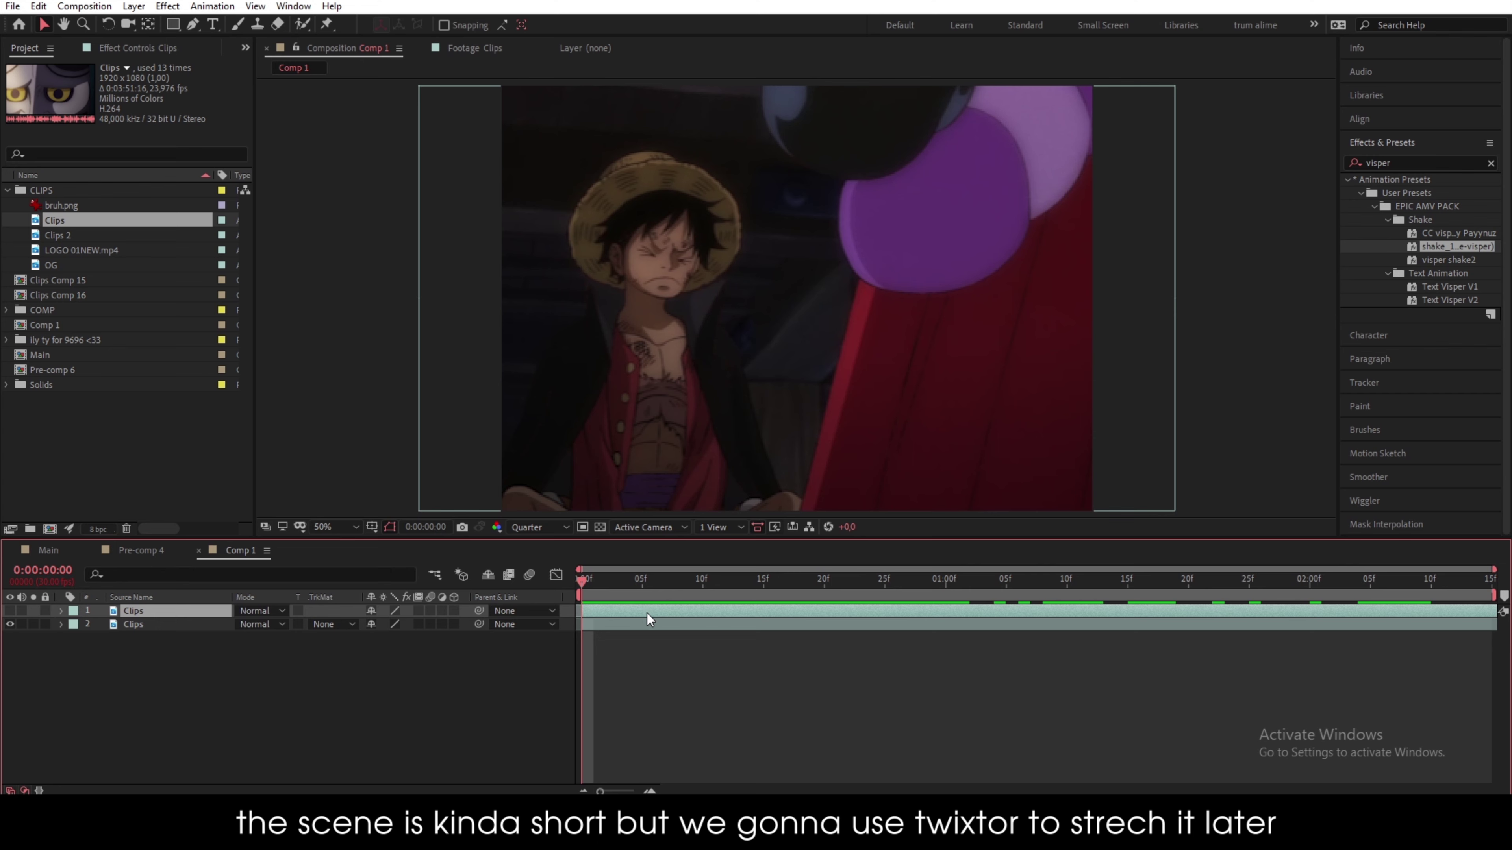
pyautogui.click(11, 611)
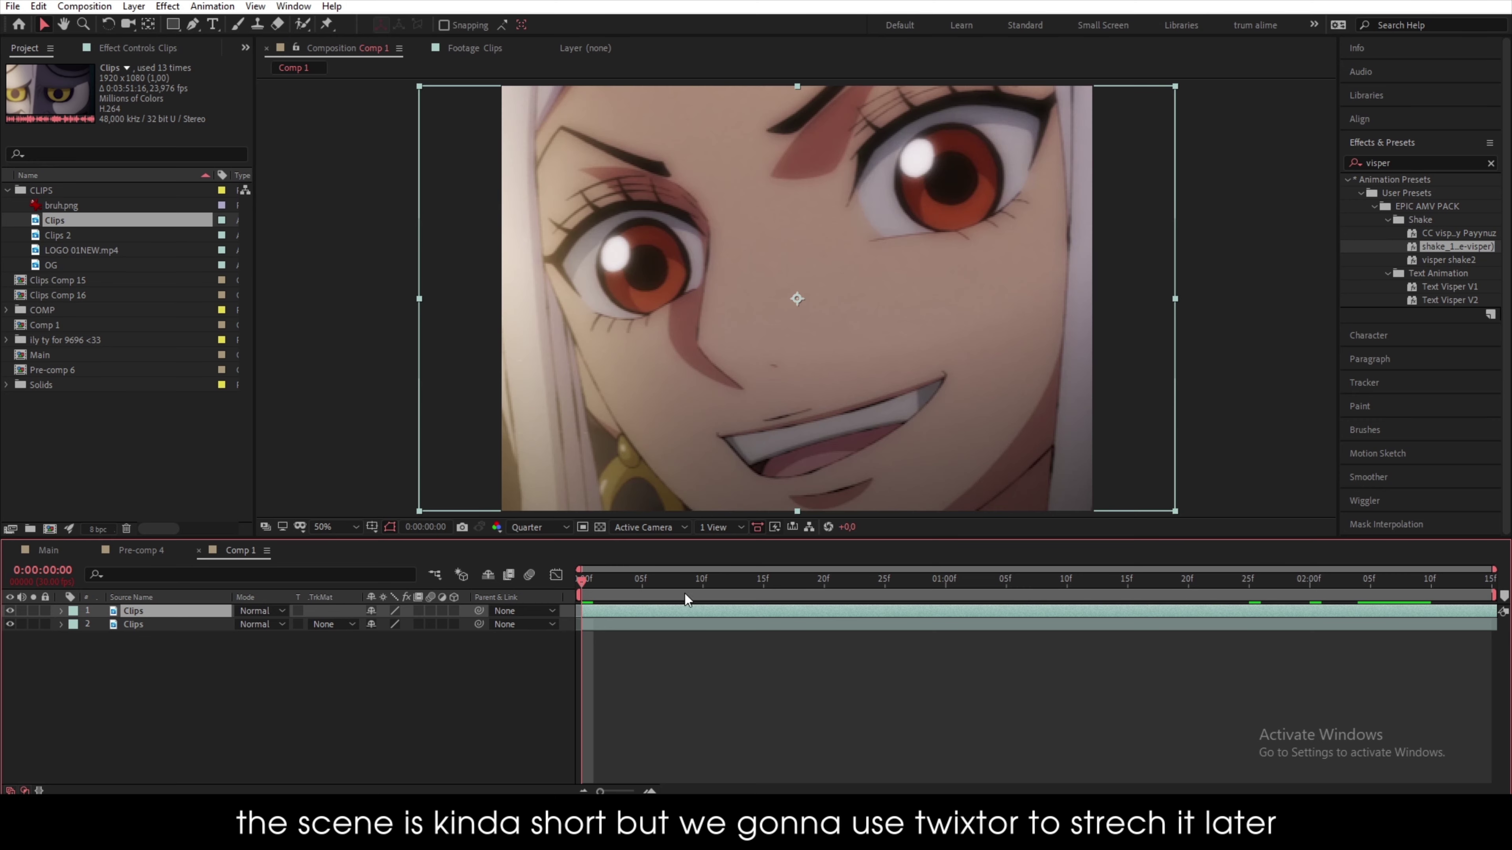
pyautogui.press('space')
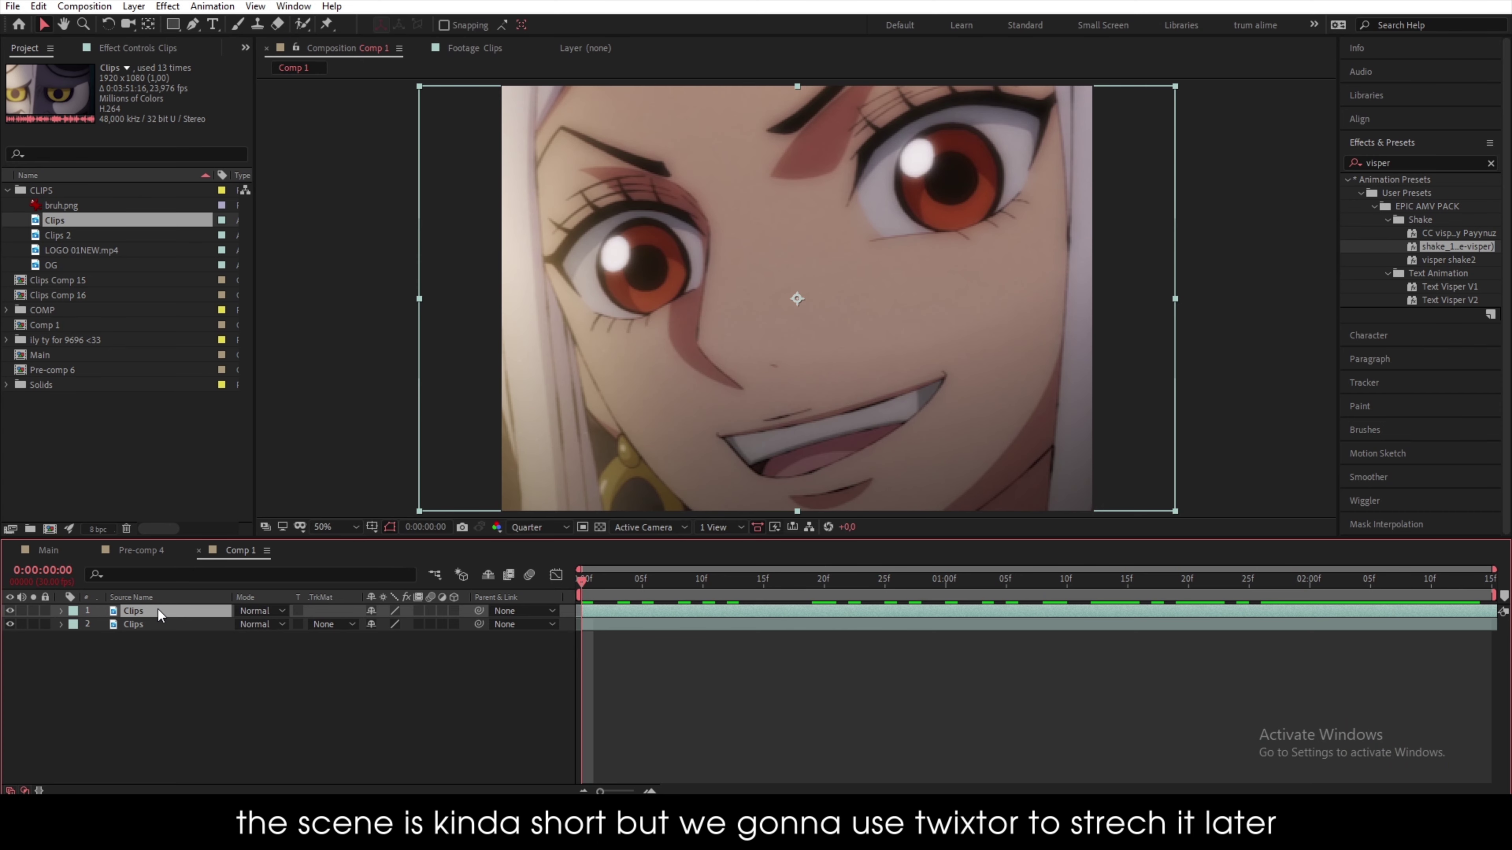
# - Pre-compose the two Clips layers separately, keeping the default names Clips Comp 17 and Clips Comp 18
pyautogui.hotkey('ctrl', 'shift', 'c')
pyautogui.press('Return')
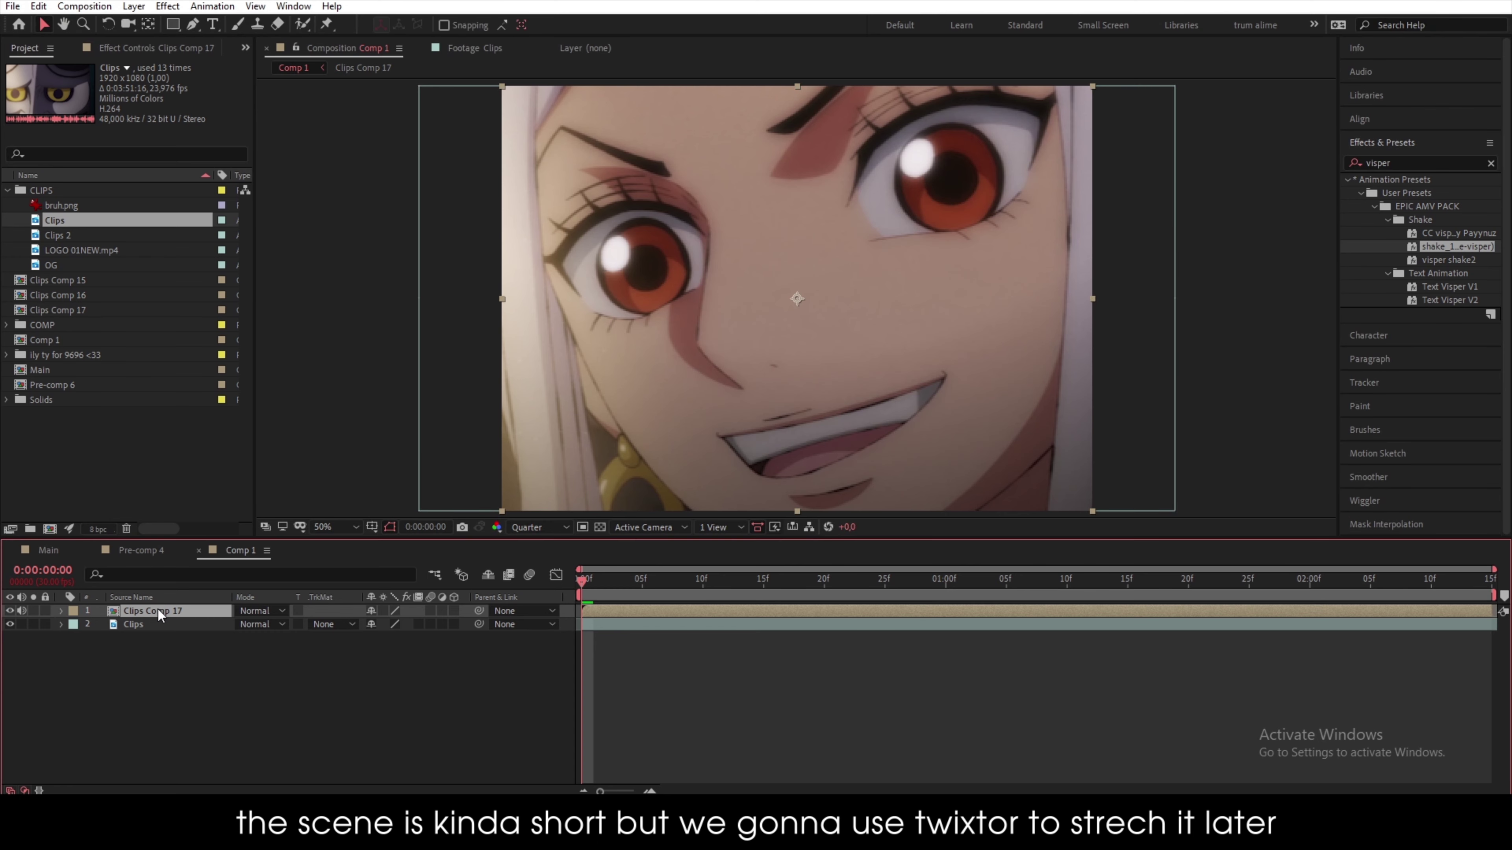
pyautogui.click(164, 628)
pyautogui.hotkey('ctrl', 'shift', 'c')
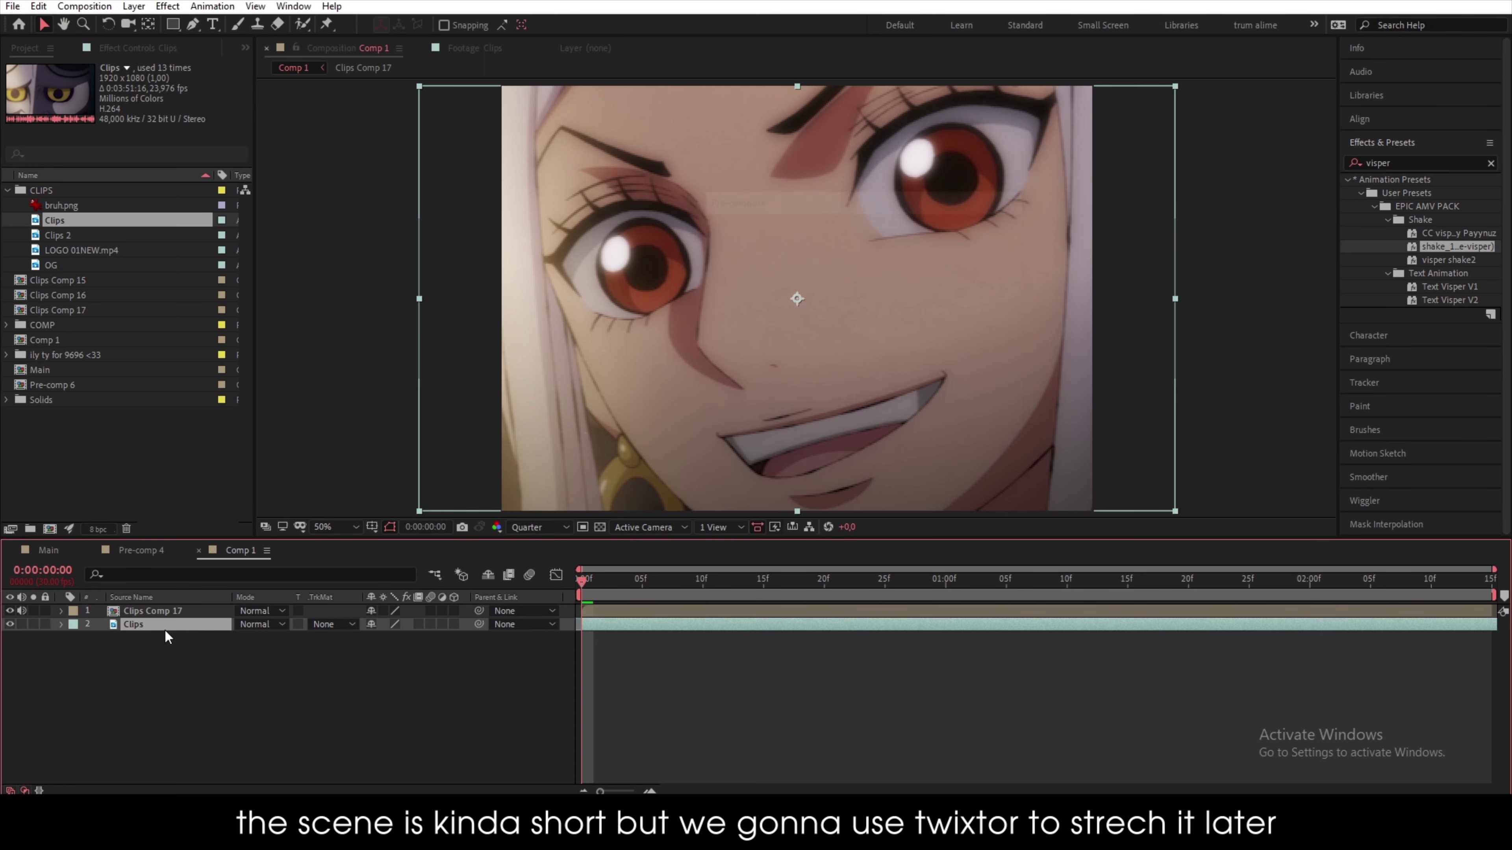
pyautogui.press('Return')
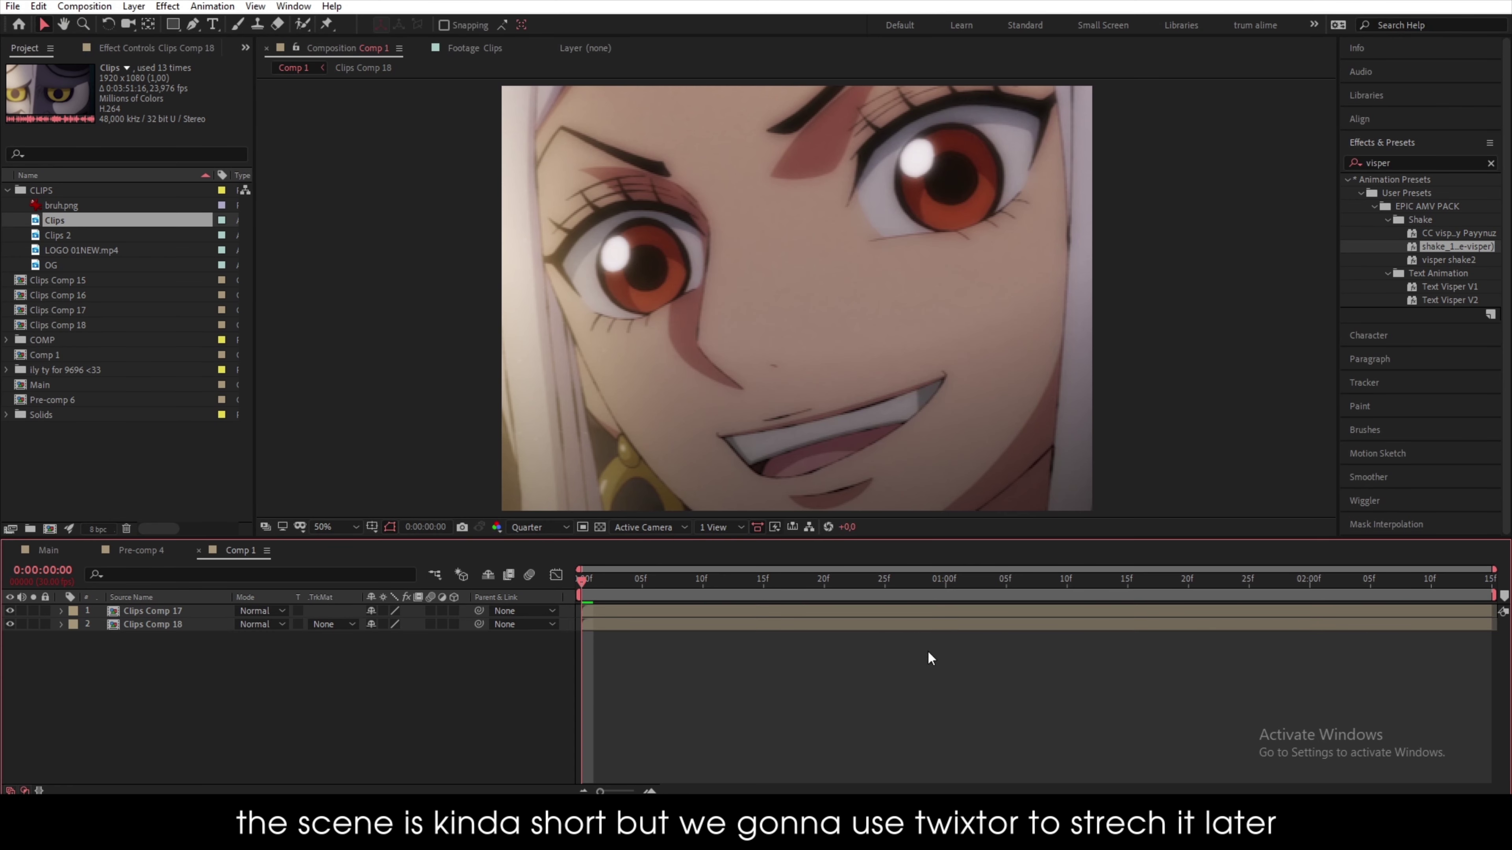
# - Find the Twixtor effects and apply Twixtor Pro to Clips Comp 17
pyautogui.click(920, 612)
pyautogui.click(1425, 160)
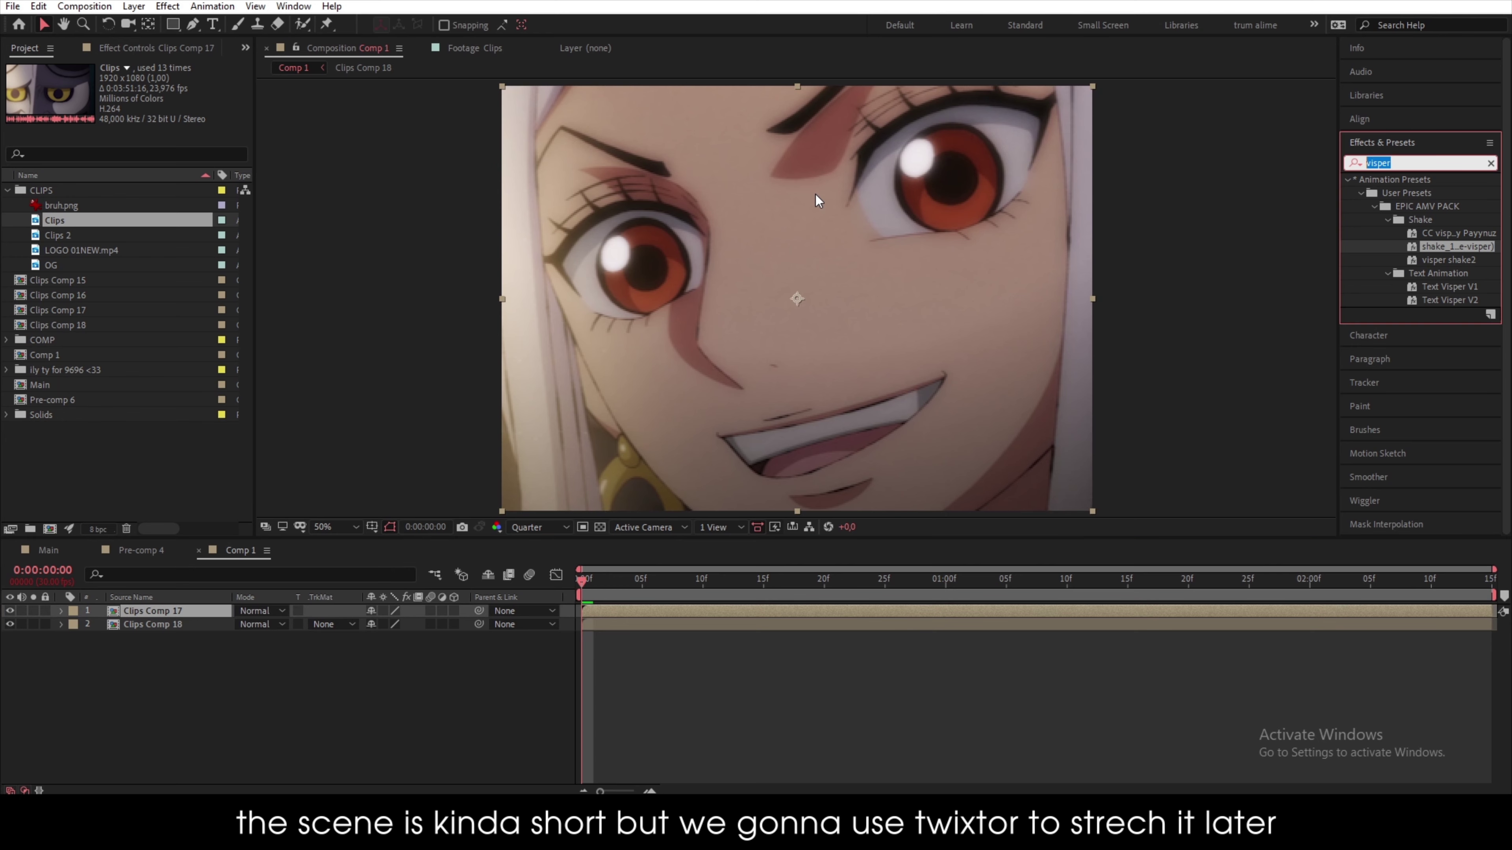
pyautogui.write('twix')
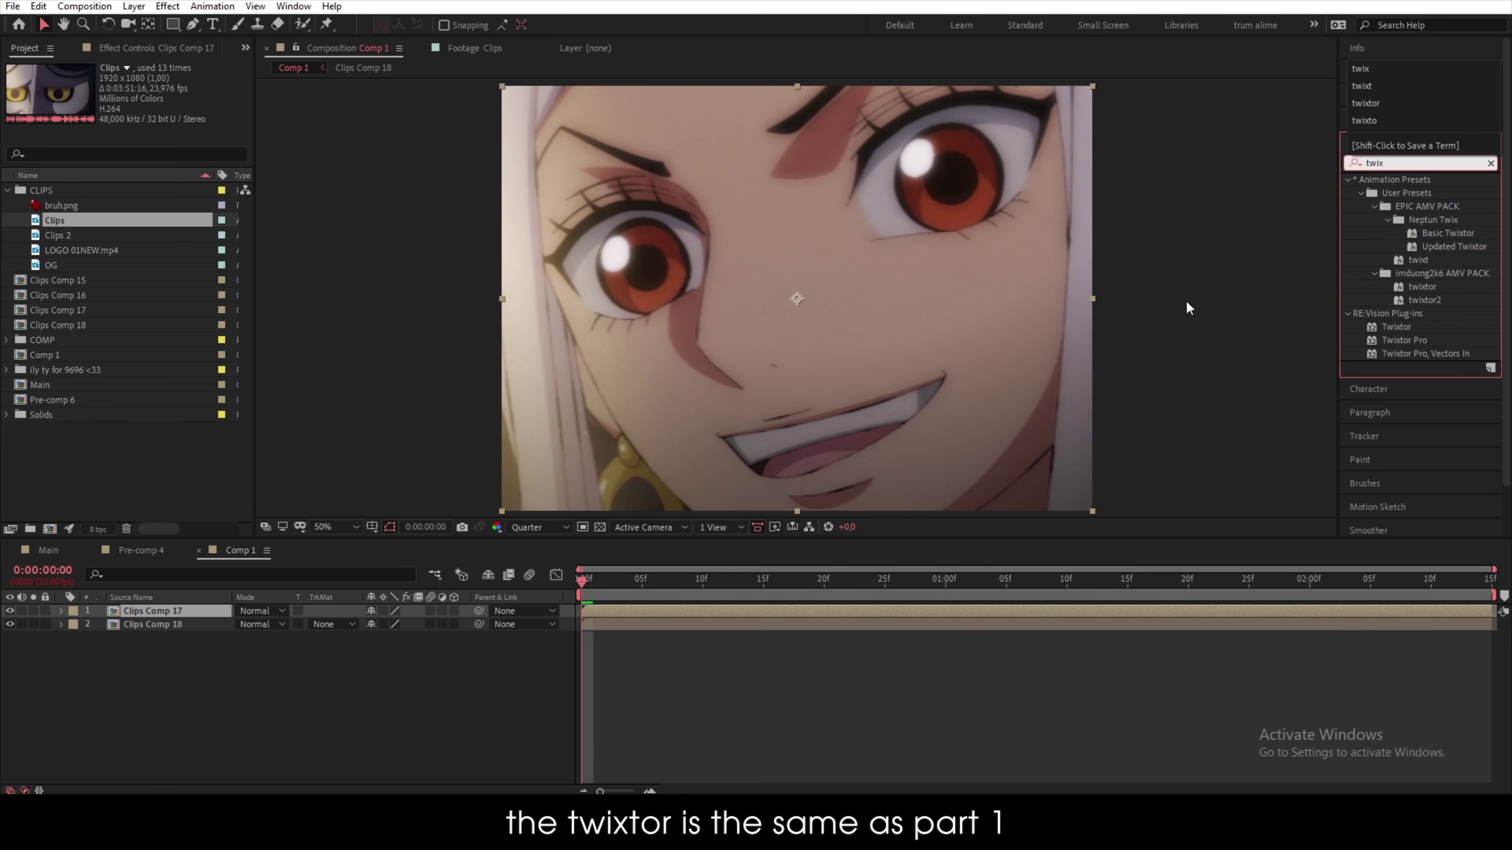
pyautogui.doubleClick(1406, 339)
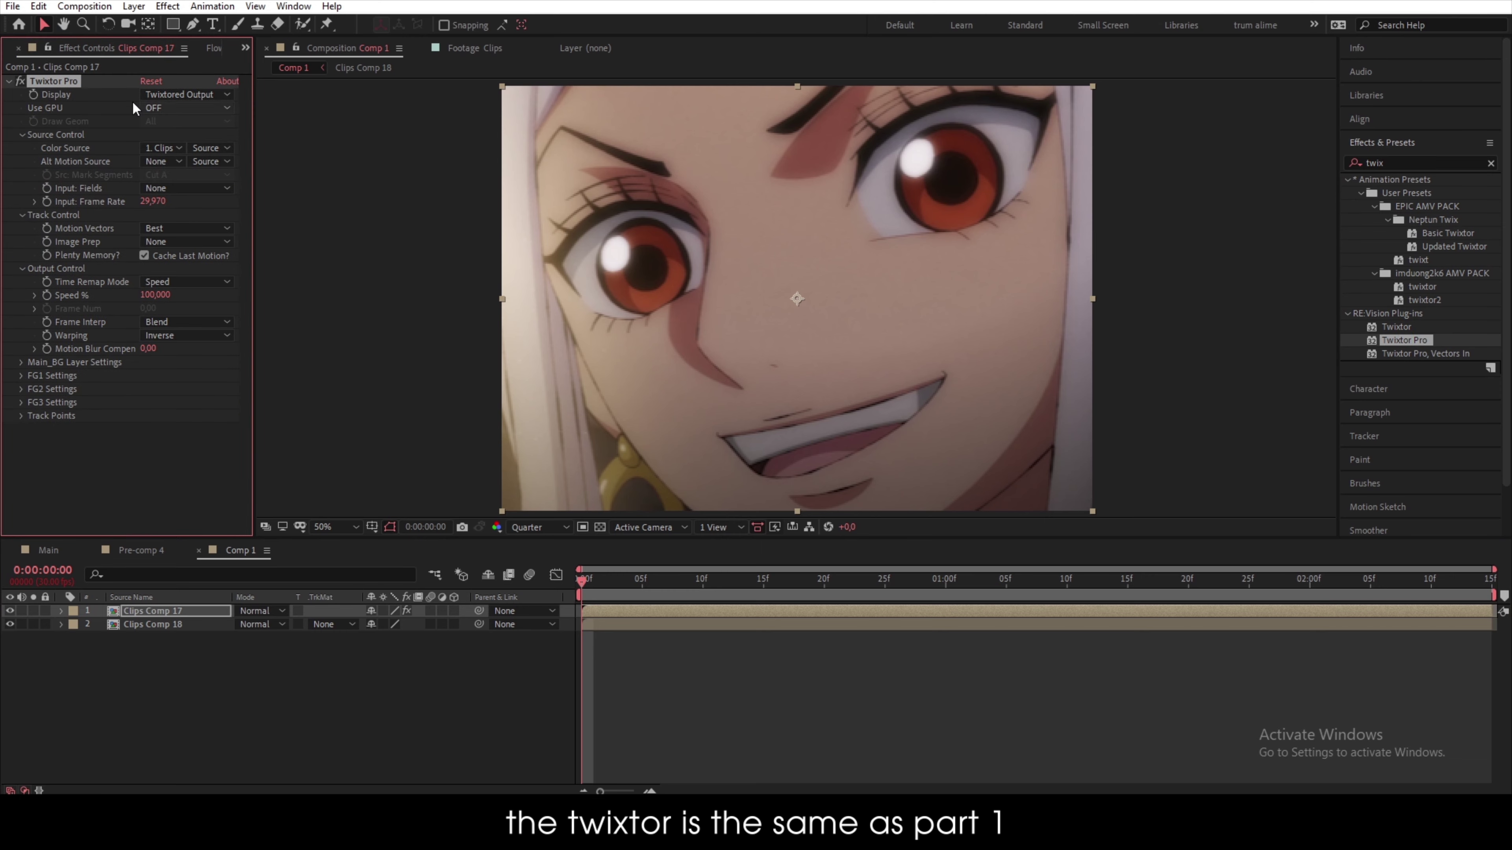
# - Set Twixtor Pro to input frame rate 9, Contrast/Edge Enhance image prep, speed 30% and Inverse w/ Smart Blend warping, and preview the slowdown
pyautogui.click(156, 201)
pyautogui.write('9')
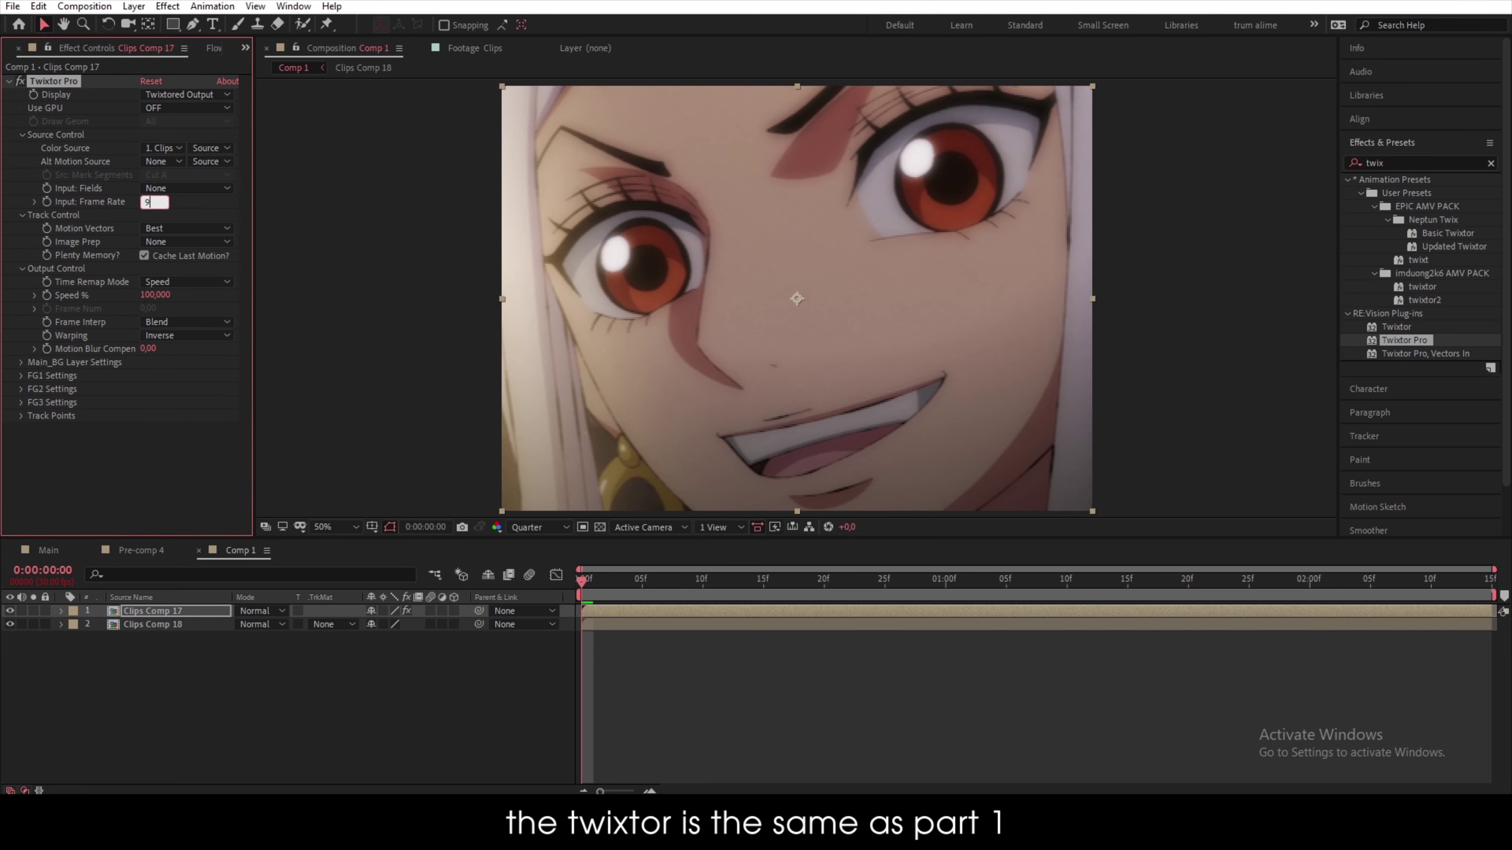
pyautogui.press('Return')
pyautogui.click(163, 242)
pyautogui.click(167, 276)
pyautogui.click(152, 293)
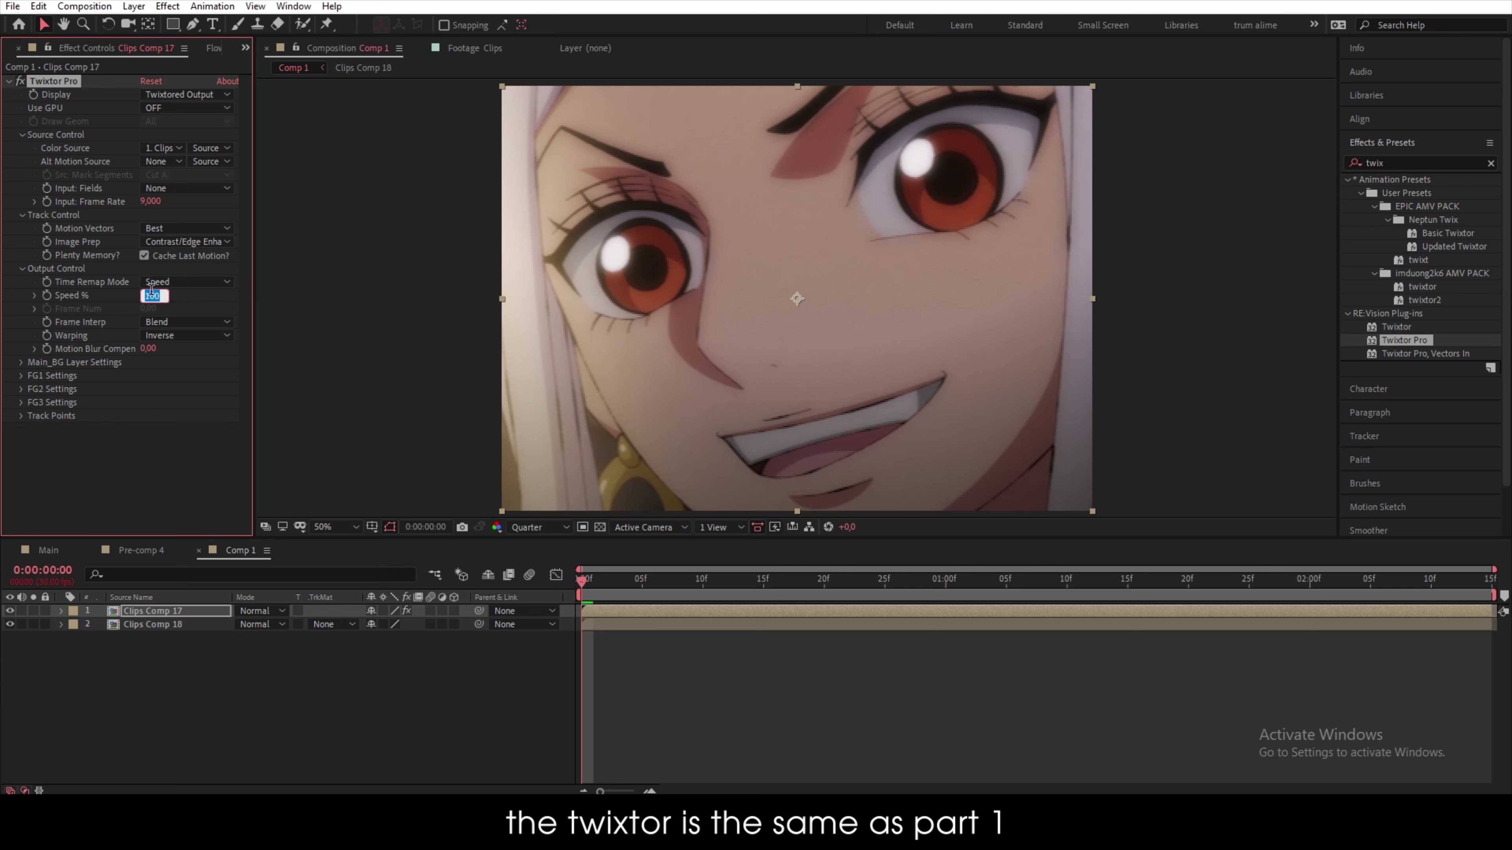
pyautogui.write('30')
pyautogui.press('Return')
pyautogui.click(203, 334)
pyautogui.click(210, 370)
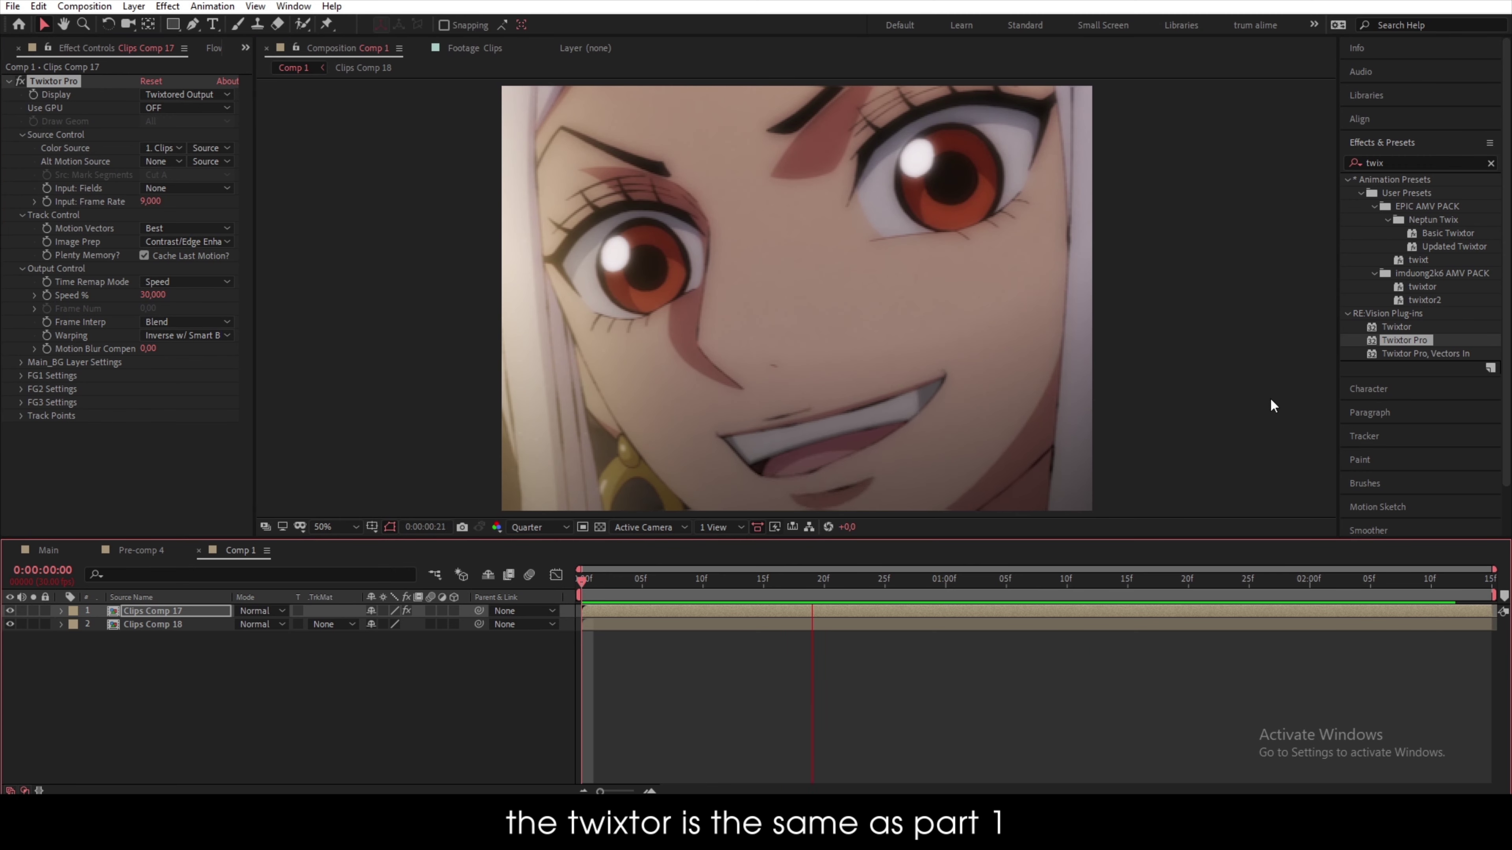
pyautogui.press('space')
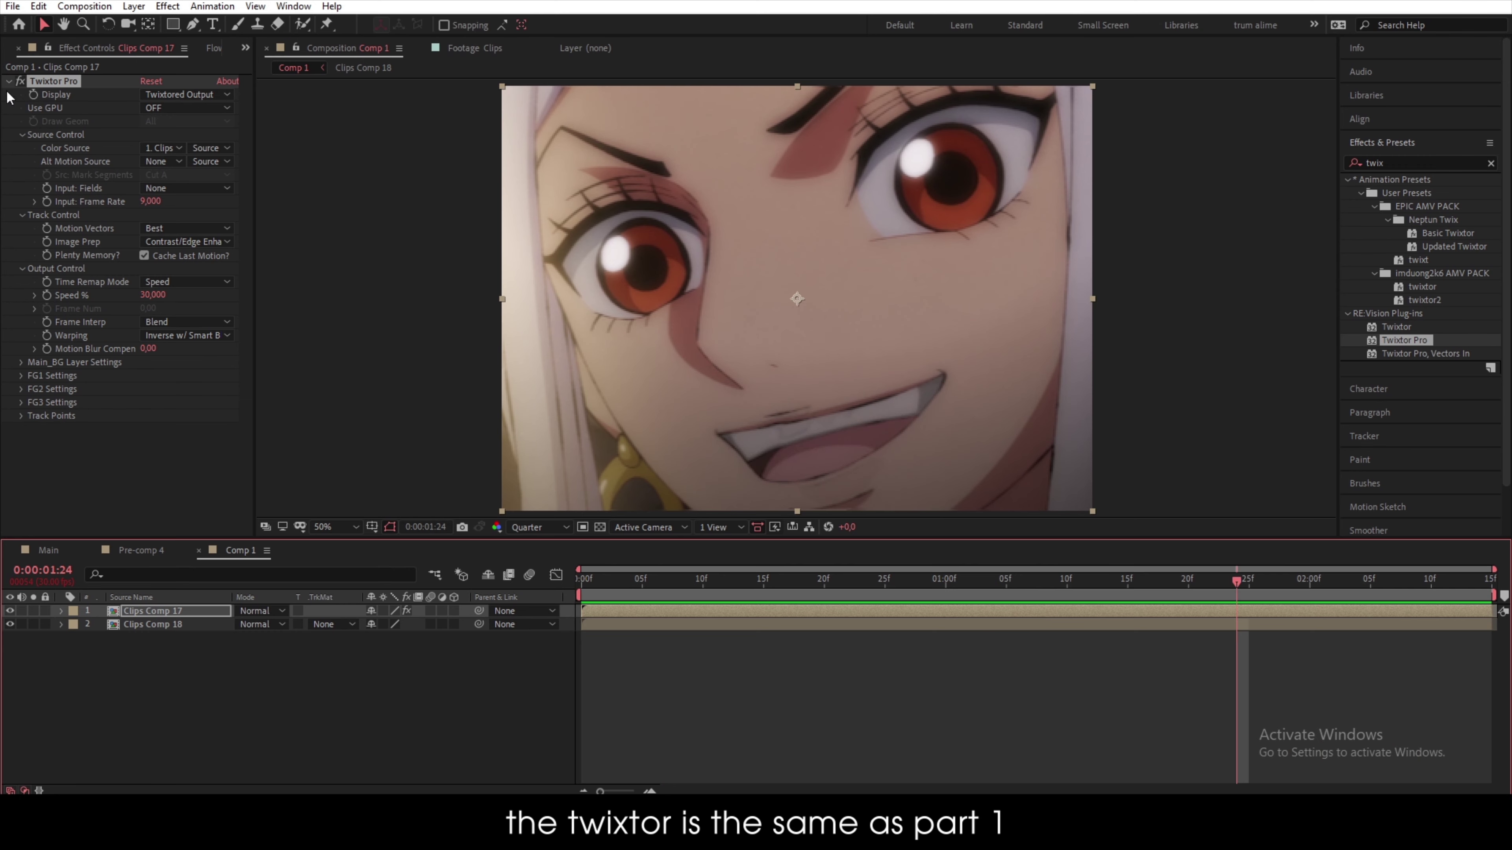
# - Copy the Twixtor Pro effect to Clips Comp 18 and set its color source to layer 2
pyautogui.click(142, 627)
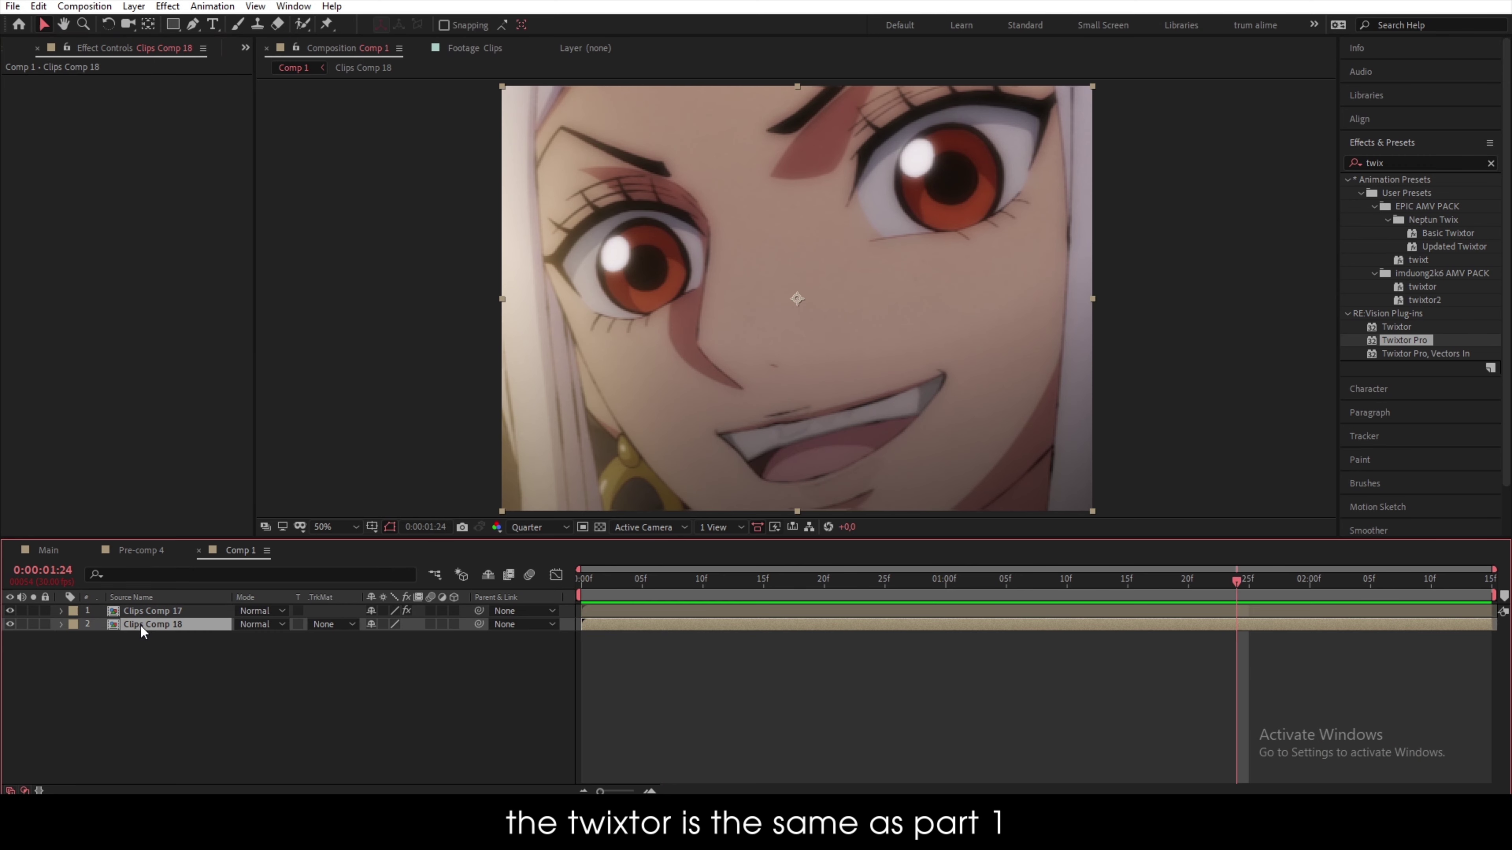
pyautogui.hotkey('ctrl', 'v')
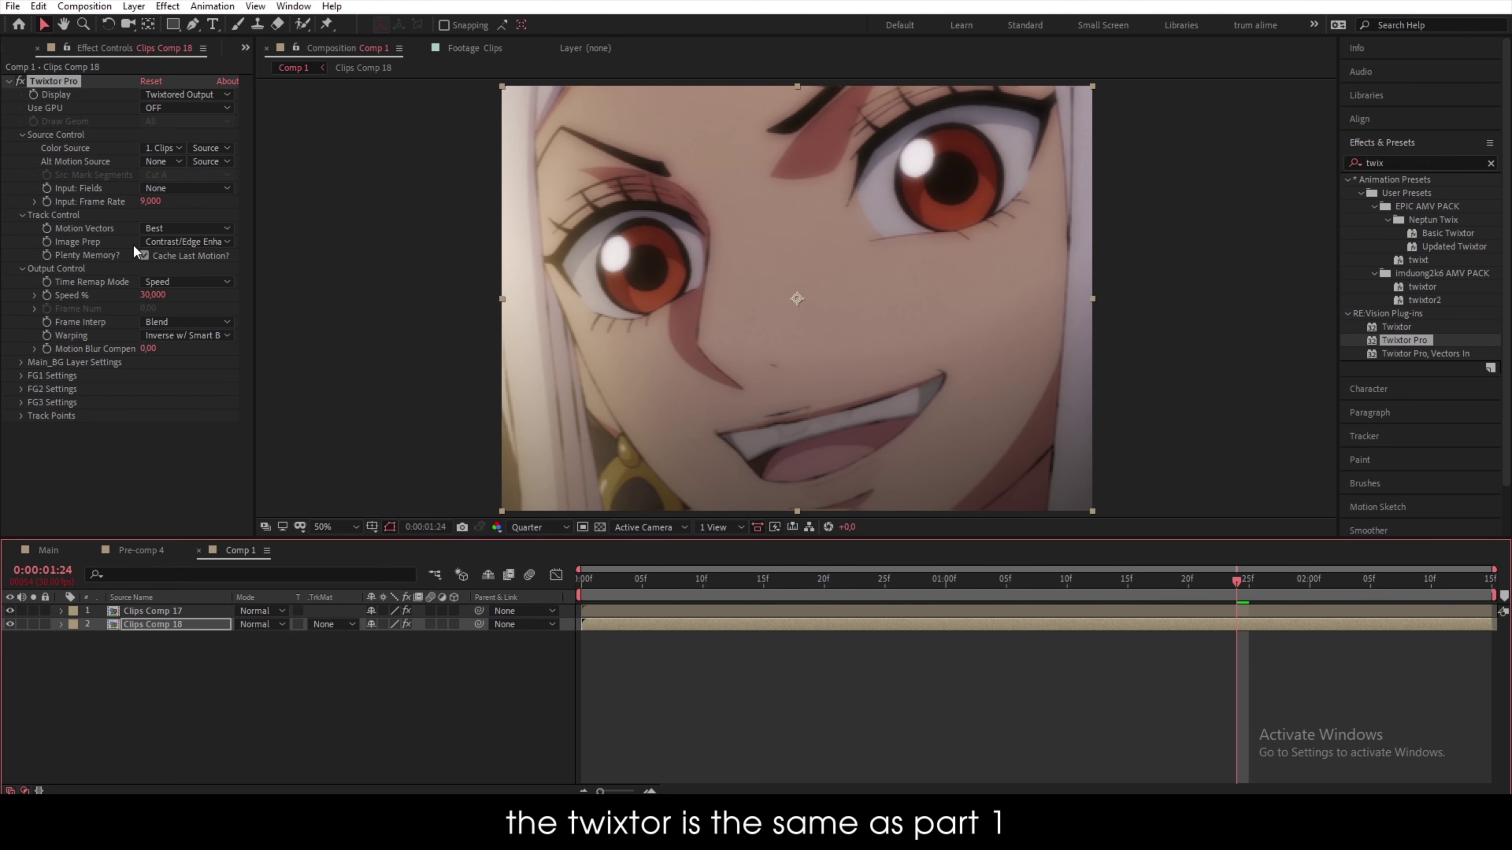
pyautogui.click(160, 150)
pyautogui.click(167, 205)
pyautogui.click(8, 635)
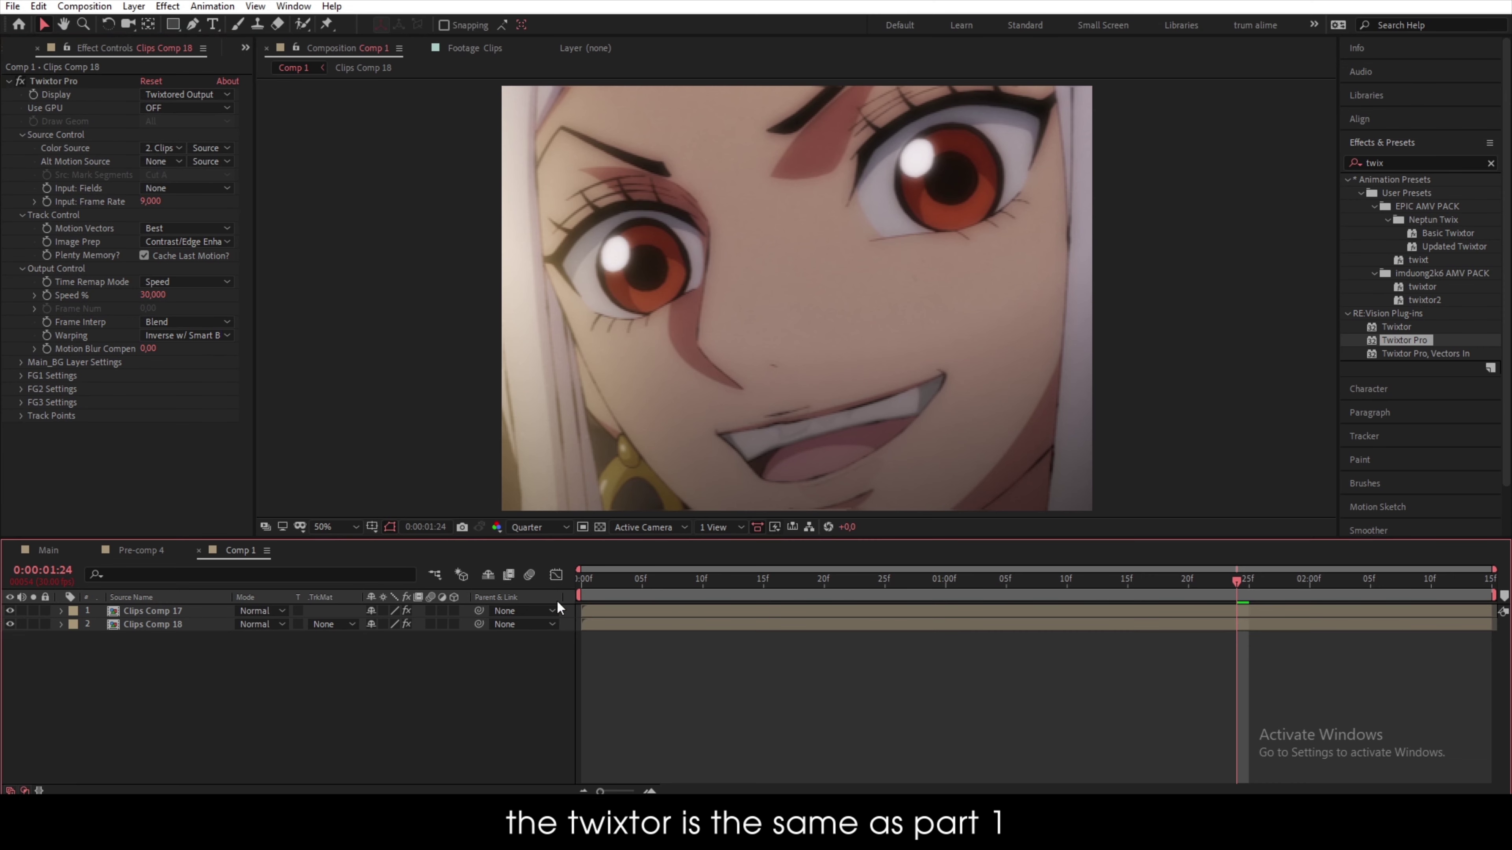
# - Solo Clips Comp 18 to preview its slowed footage, then unsolo it and return to the first frame
pyautogui.click(33, 625)
pyautogui.press('space')
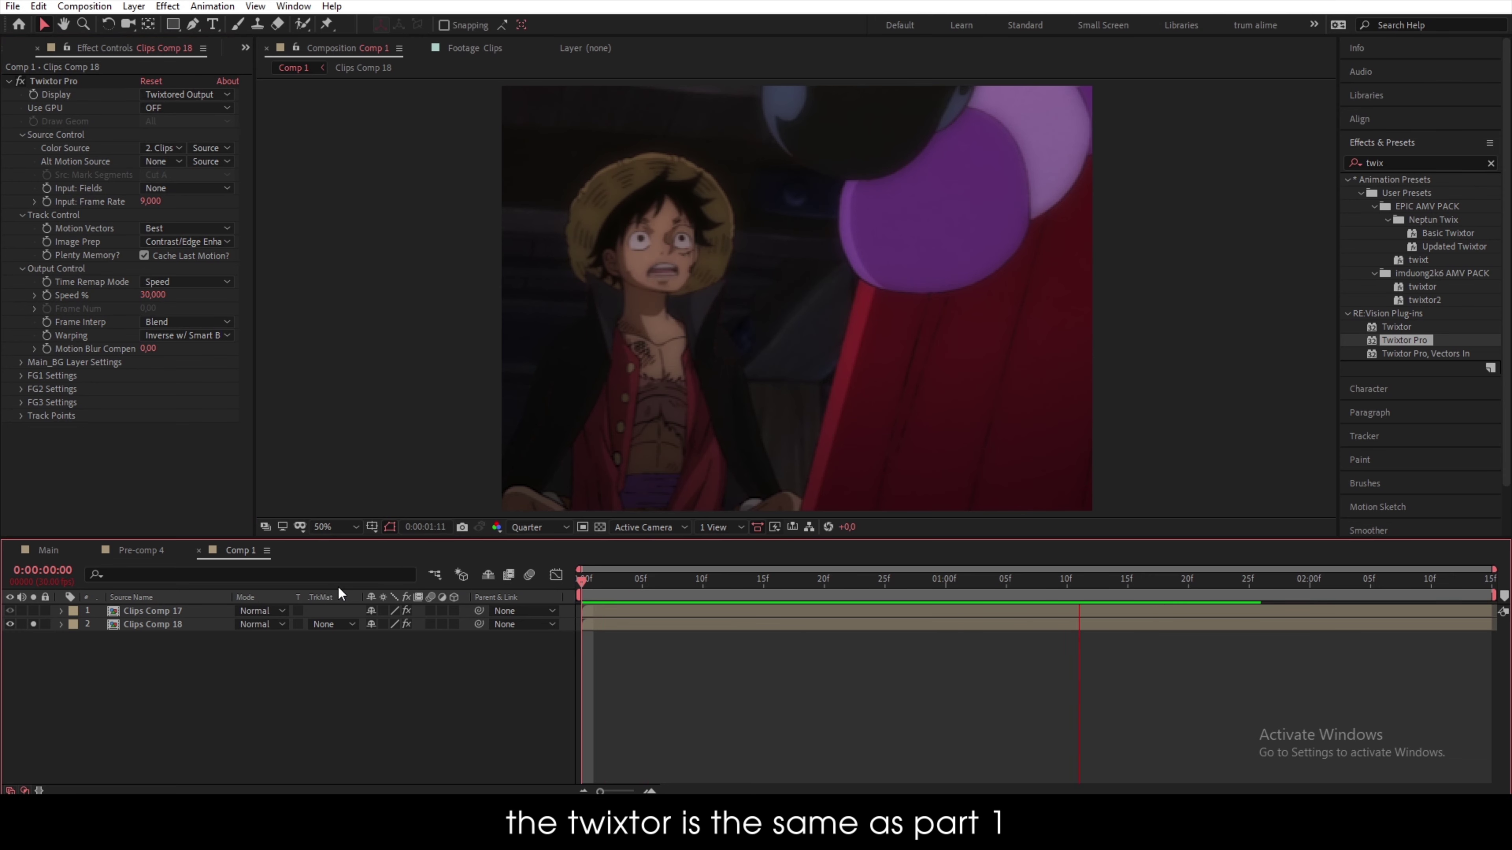
pyautogui.click(32, 624)
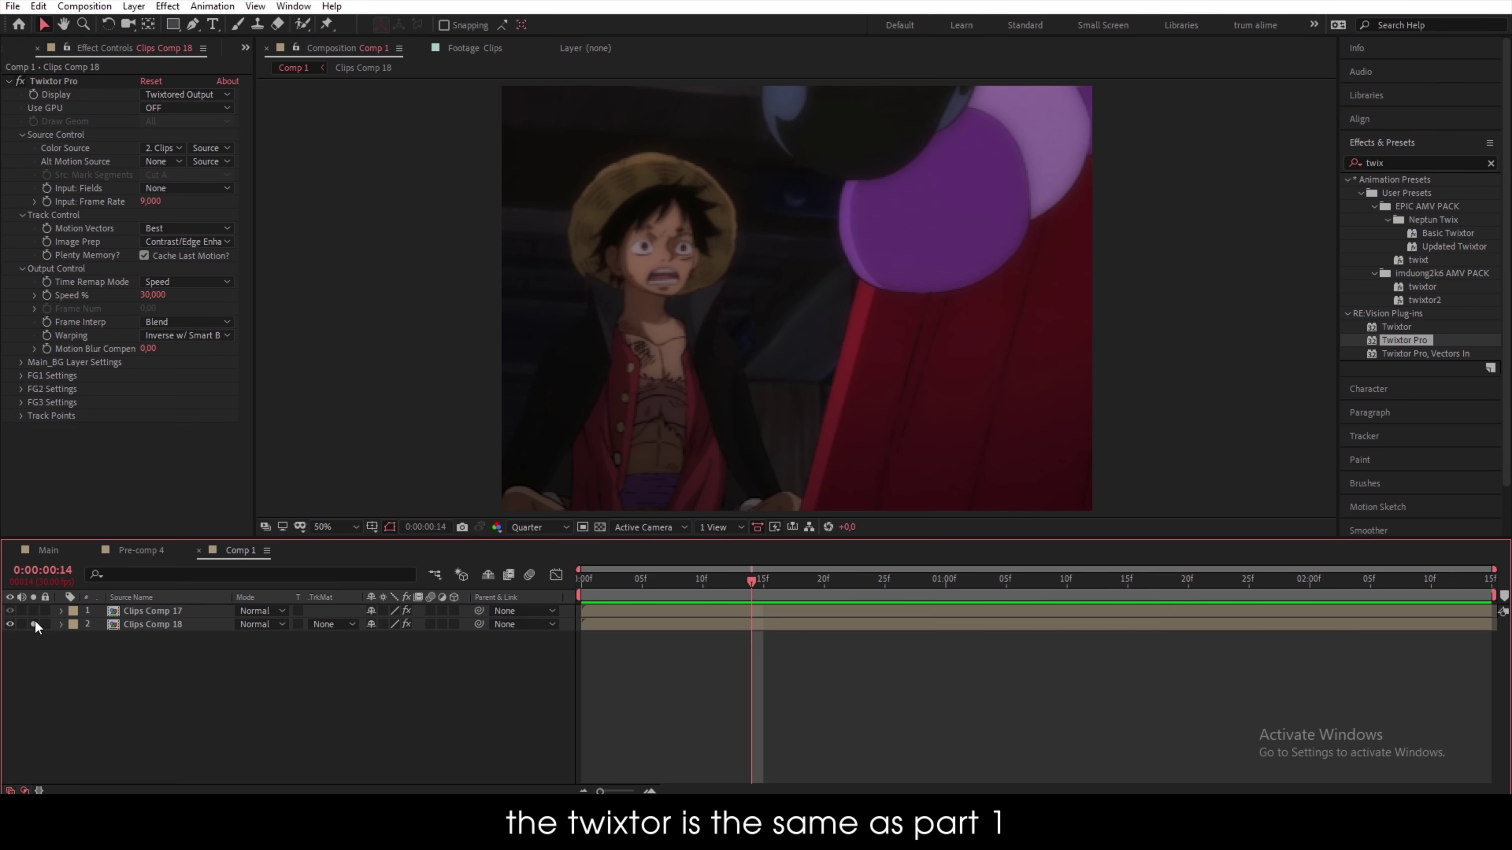
pyautogui.press('Home')
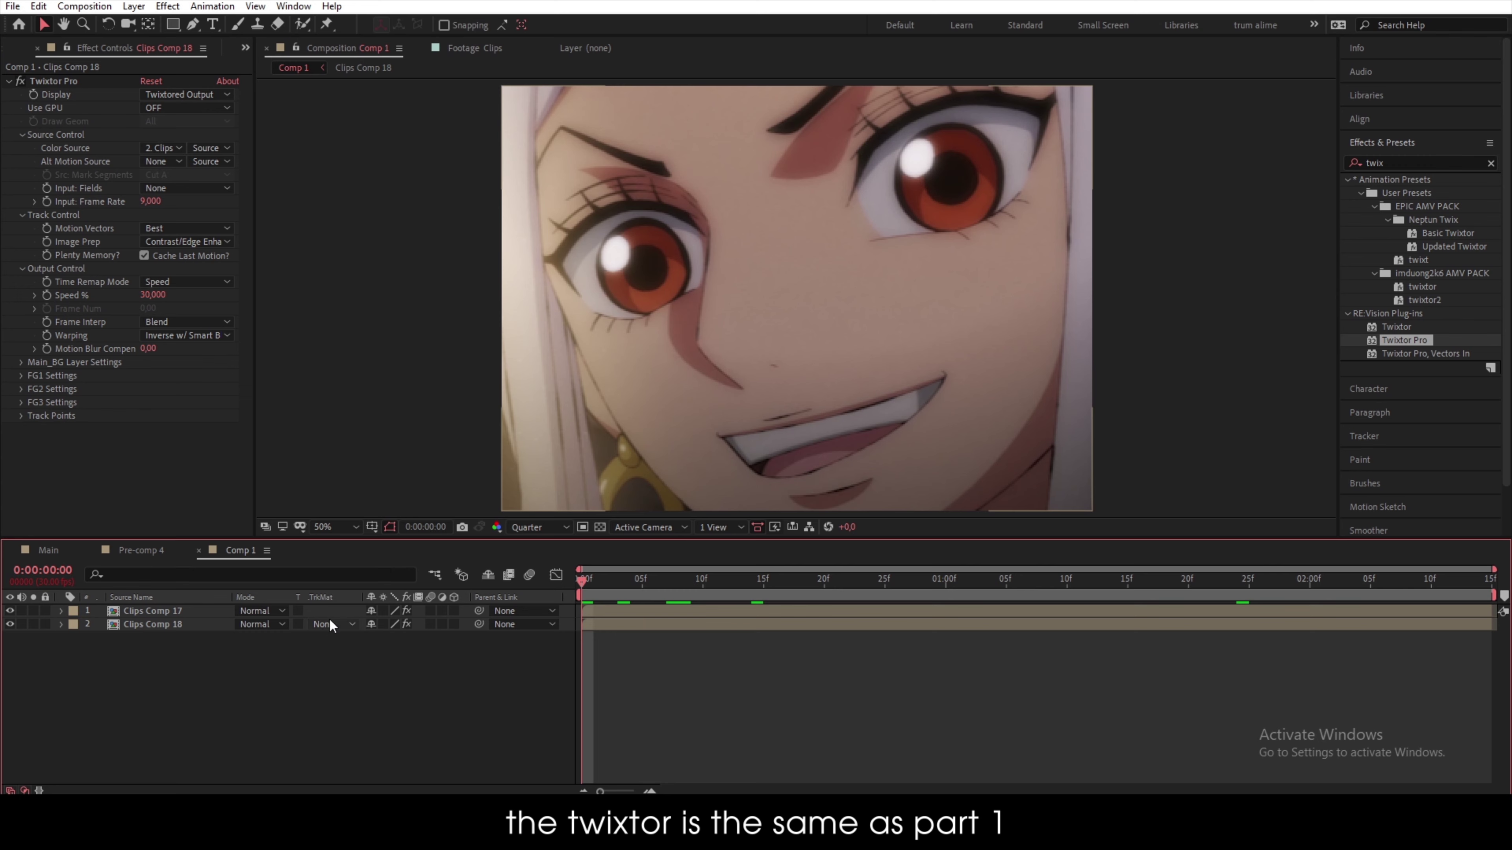
# - Make Clips Comp 17 and Clips Comp 18 3D layers, and add a default two-node camera and a null object above them
pyautogui.moveTo(454, 610); pyautogui.dragTo(454, 624)
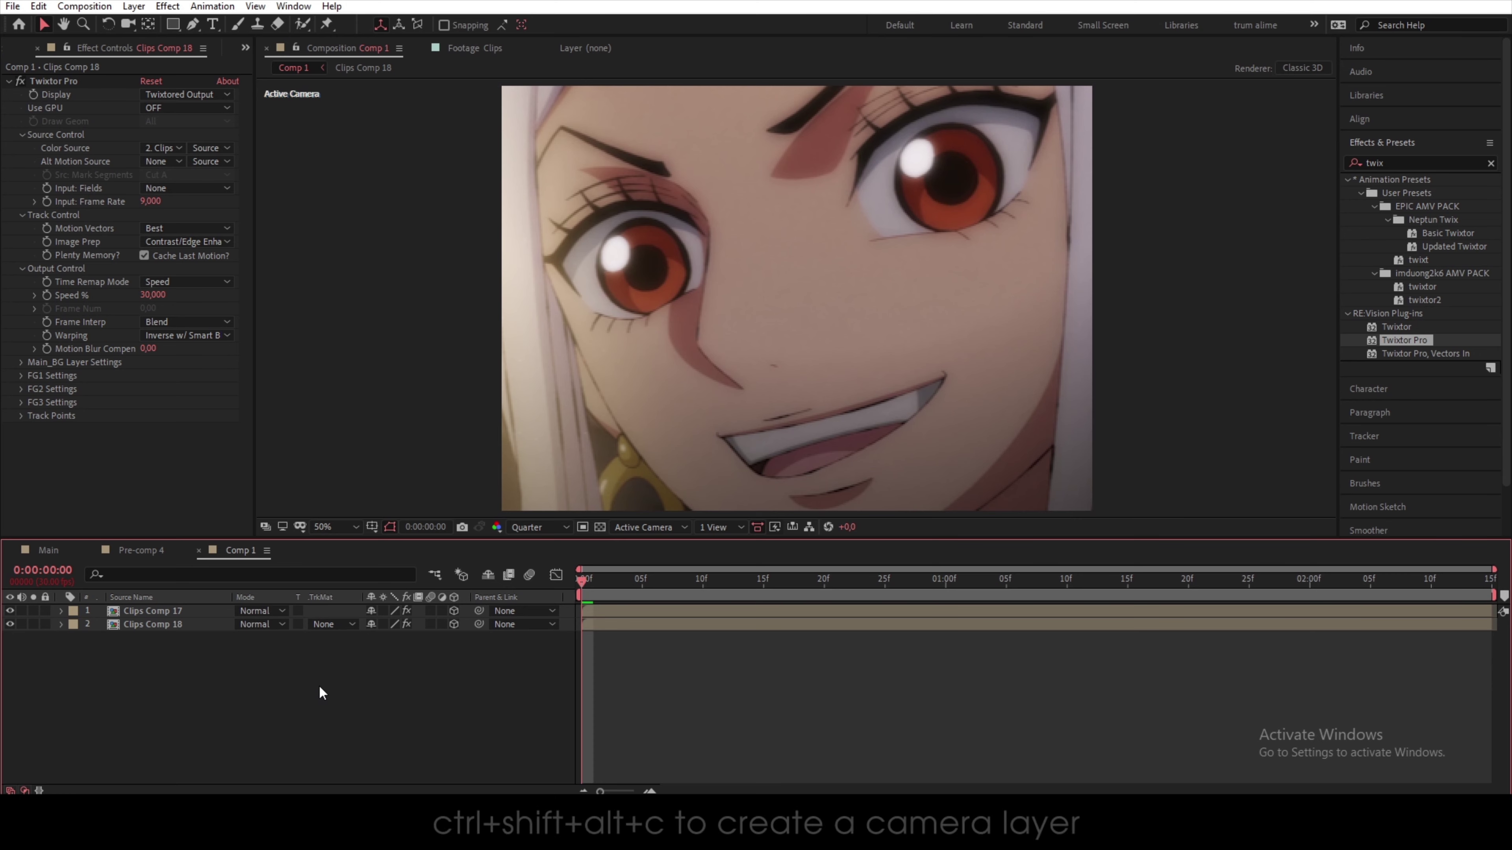
pyautogui.hotkey('ctrl', 'shift', 'alt', 'c')
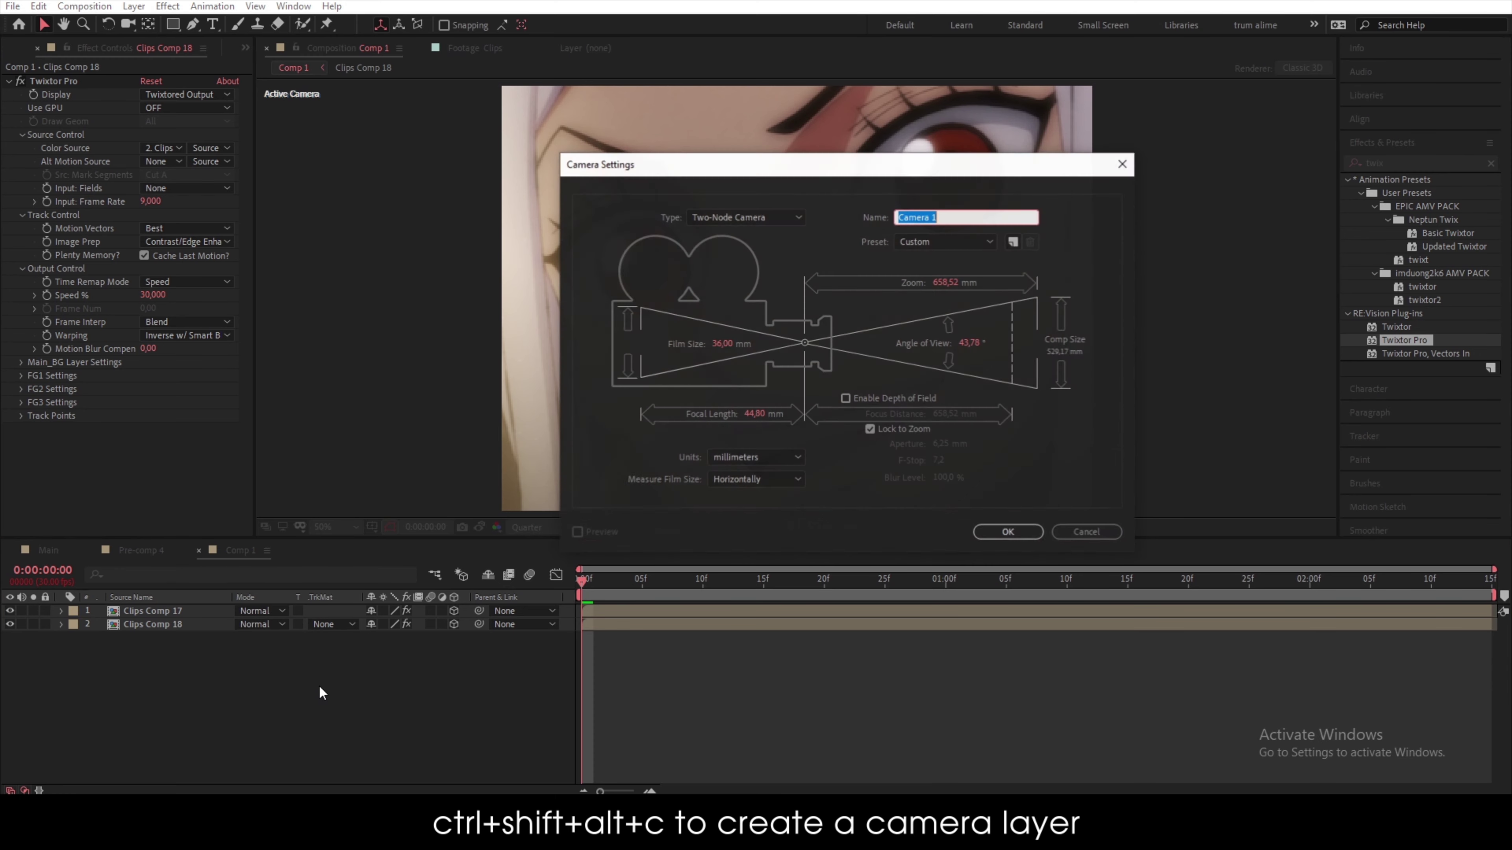
pyautogui.press('Return')
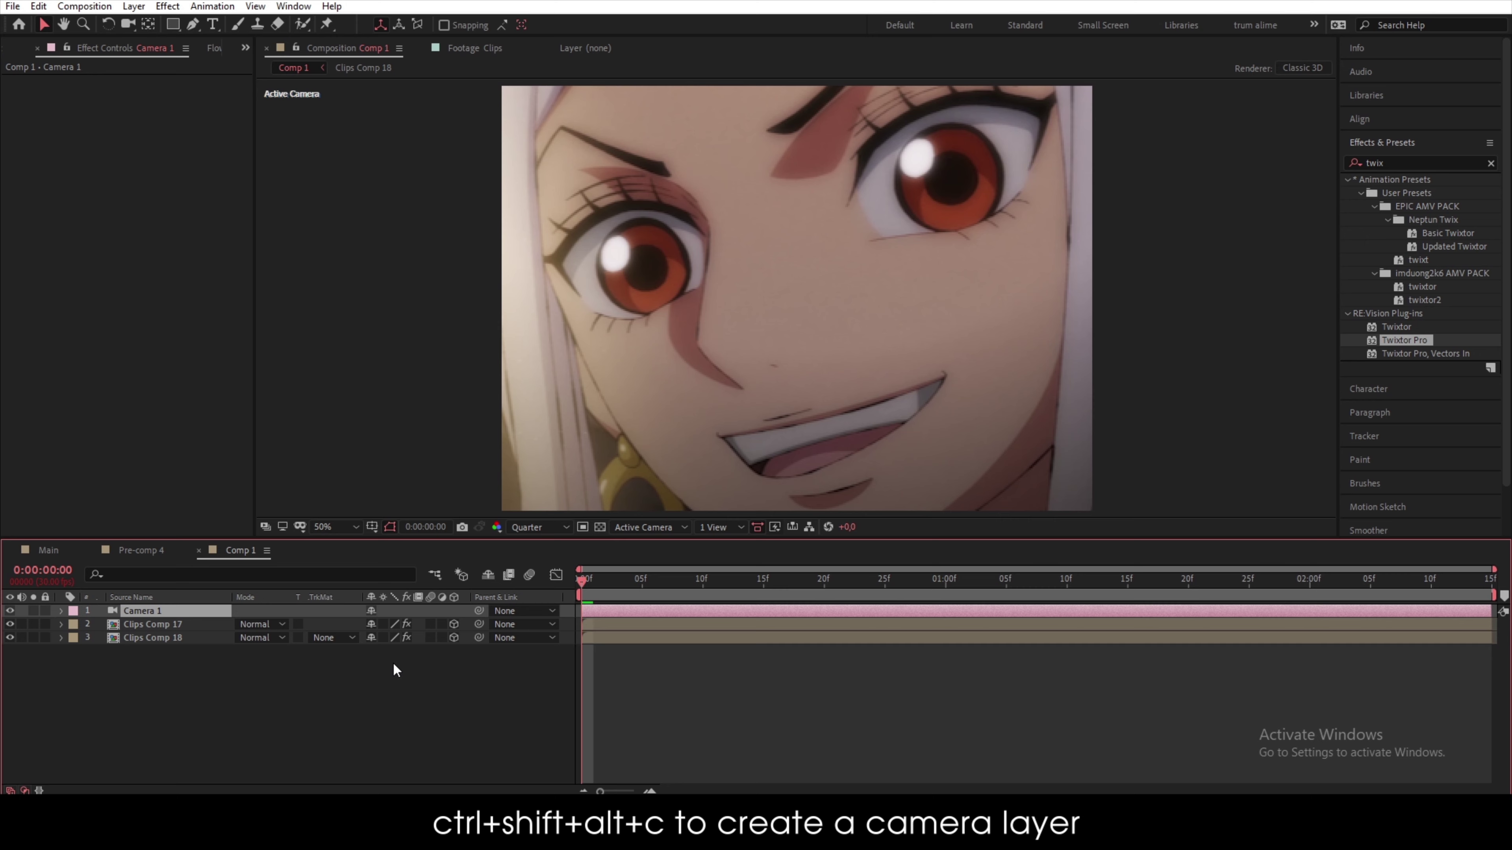
pyautogui.hotkey('ctrl', 'alt', 'shift', 'y')
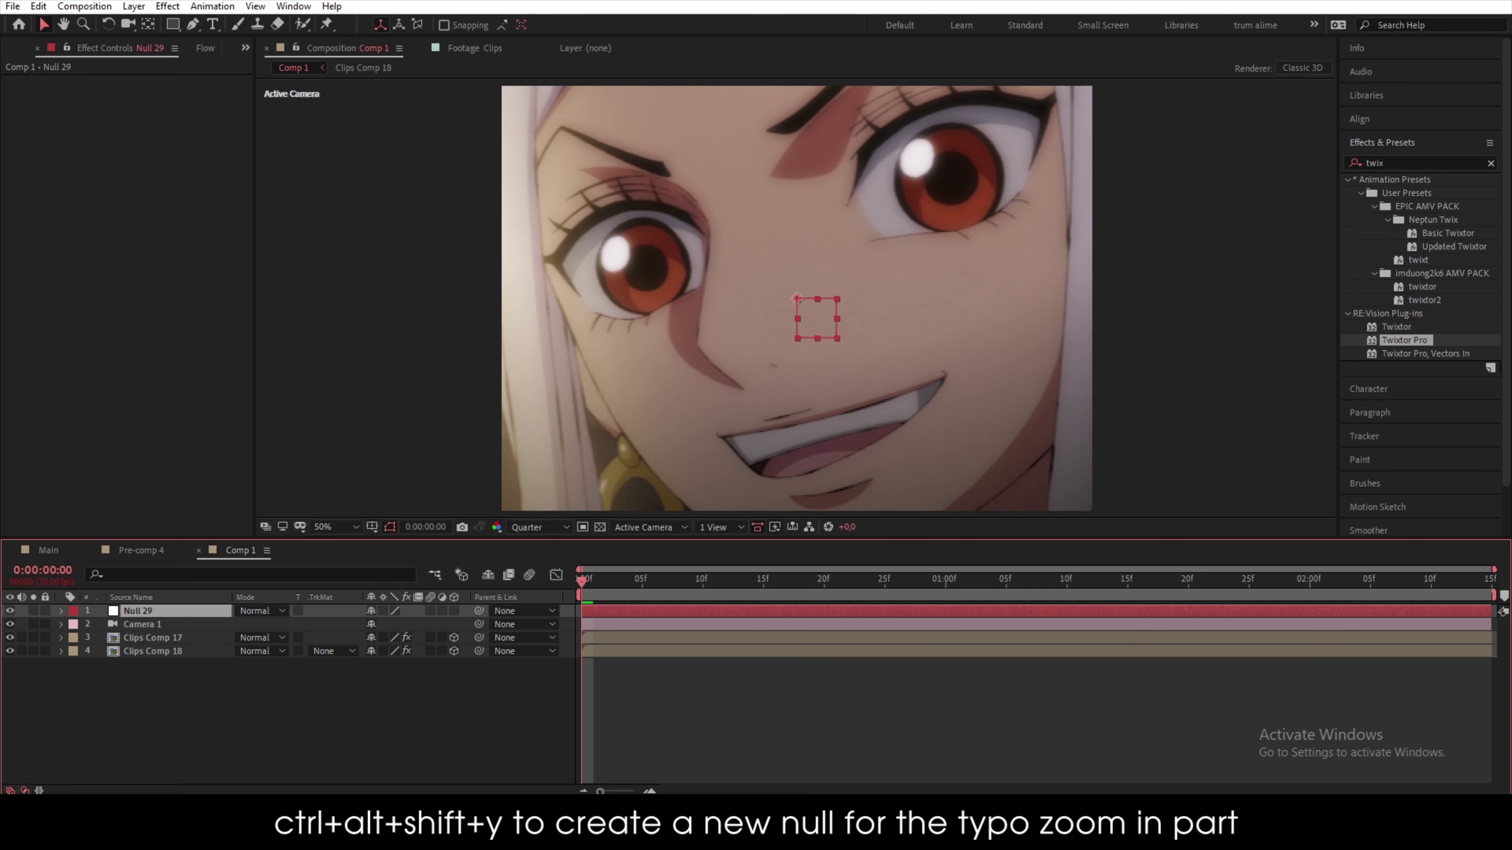
pyautogui.click(156, 724)
# - Pre-compose Clips Comp 17 and Clips Comp 18 separately as Clips Comp 19 and Clips Comp 20, moving all attributes including Twixtor Pro
pyautogui.click(137, 639)
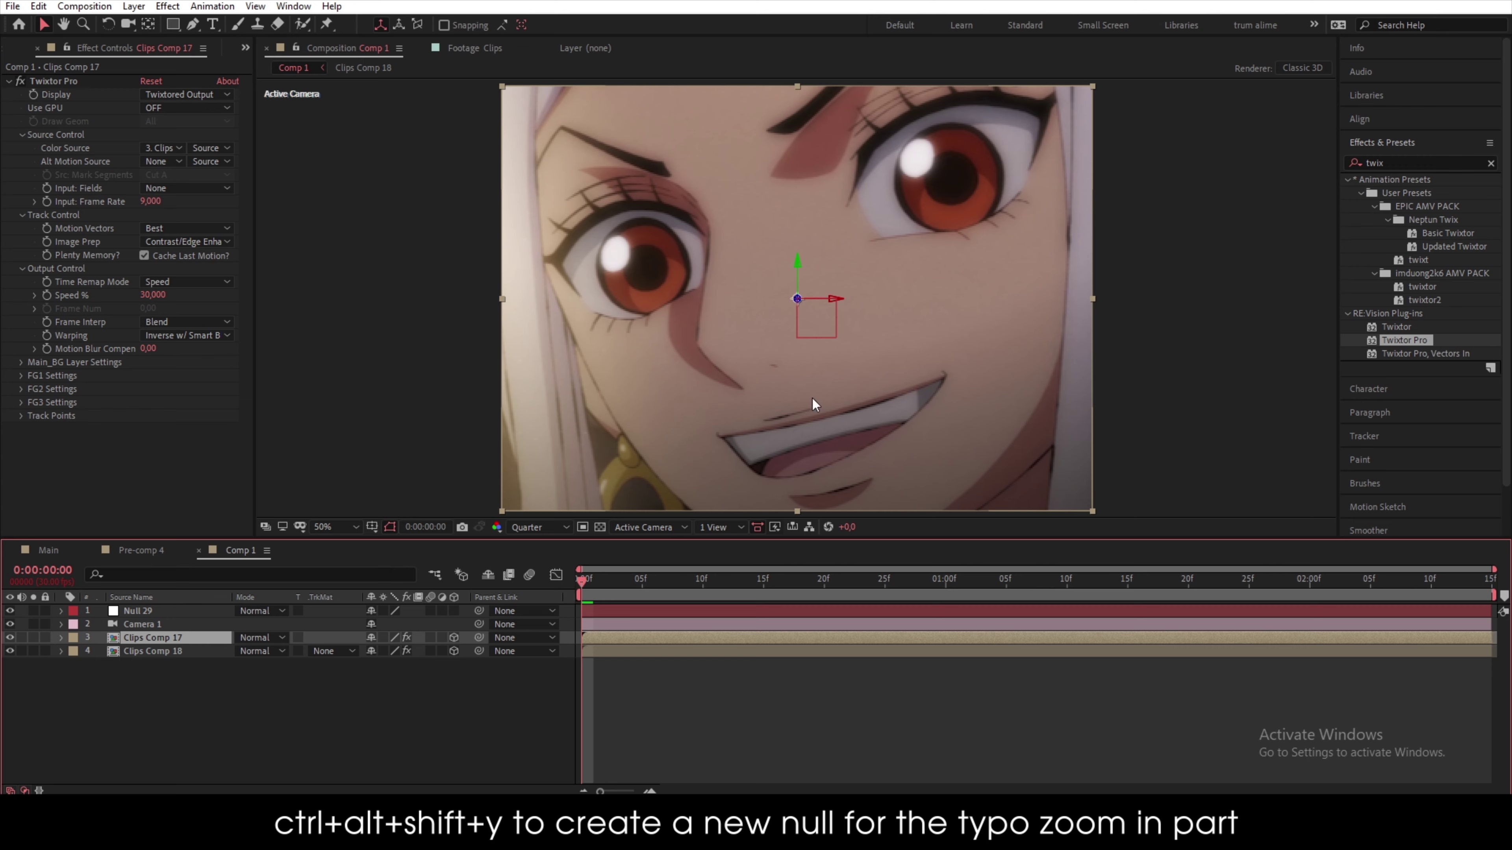
pyautogui.click(77, 89)
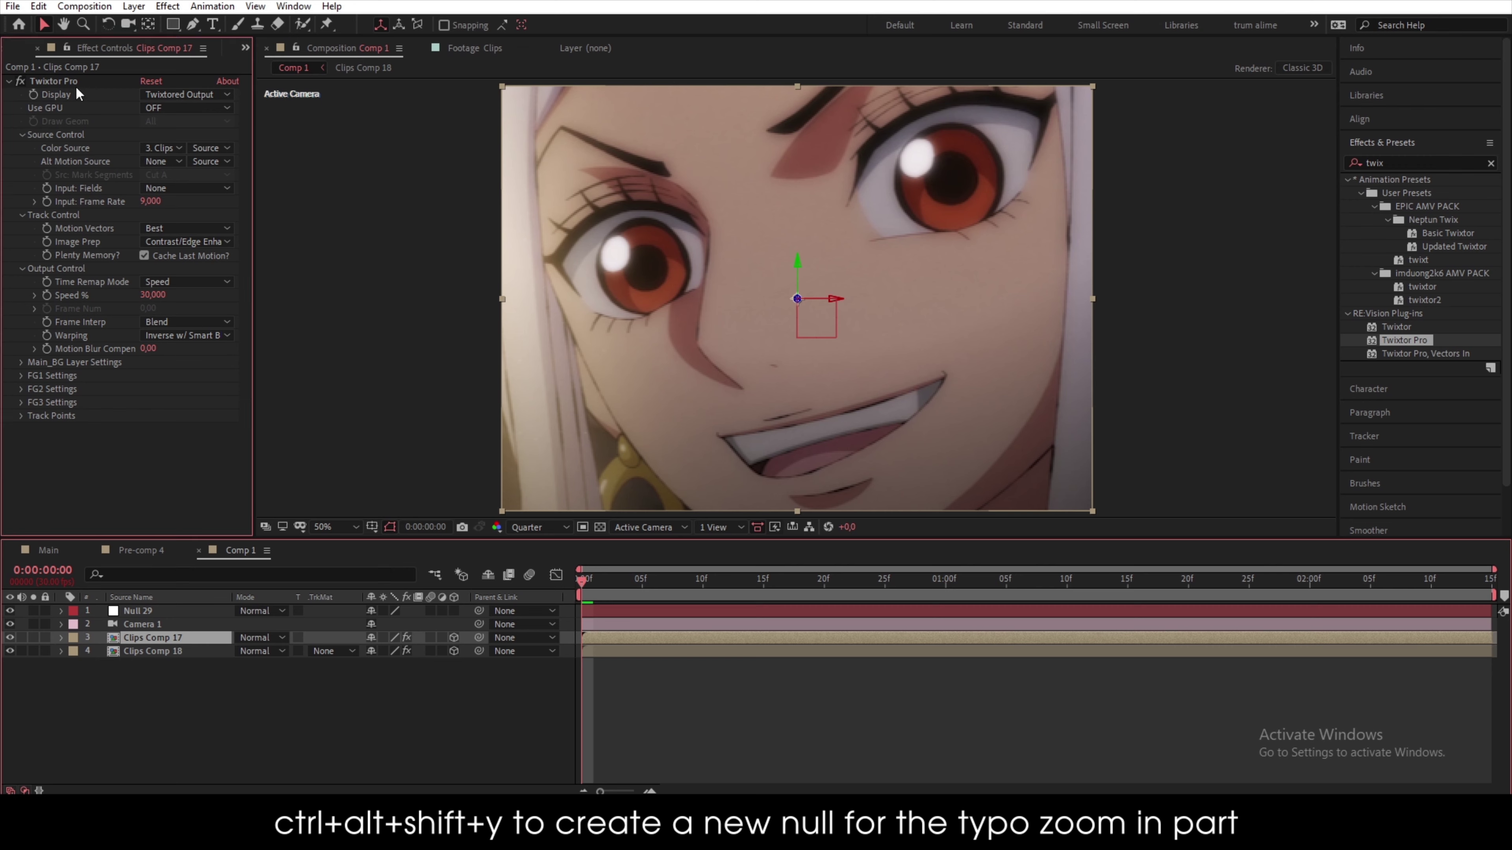
pyautogui.hotkey('ctrl', 'shift', 'c')
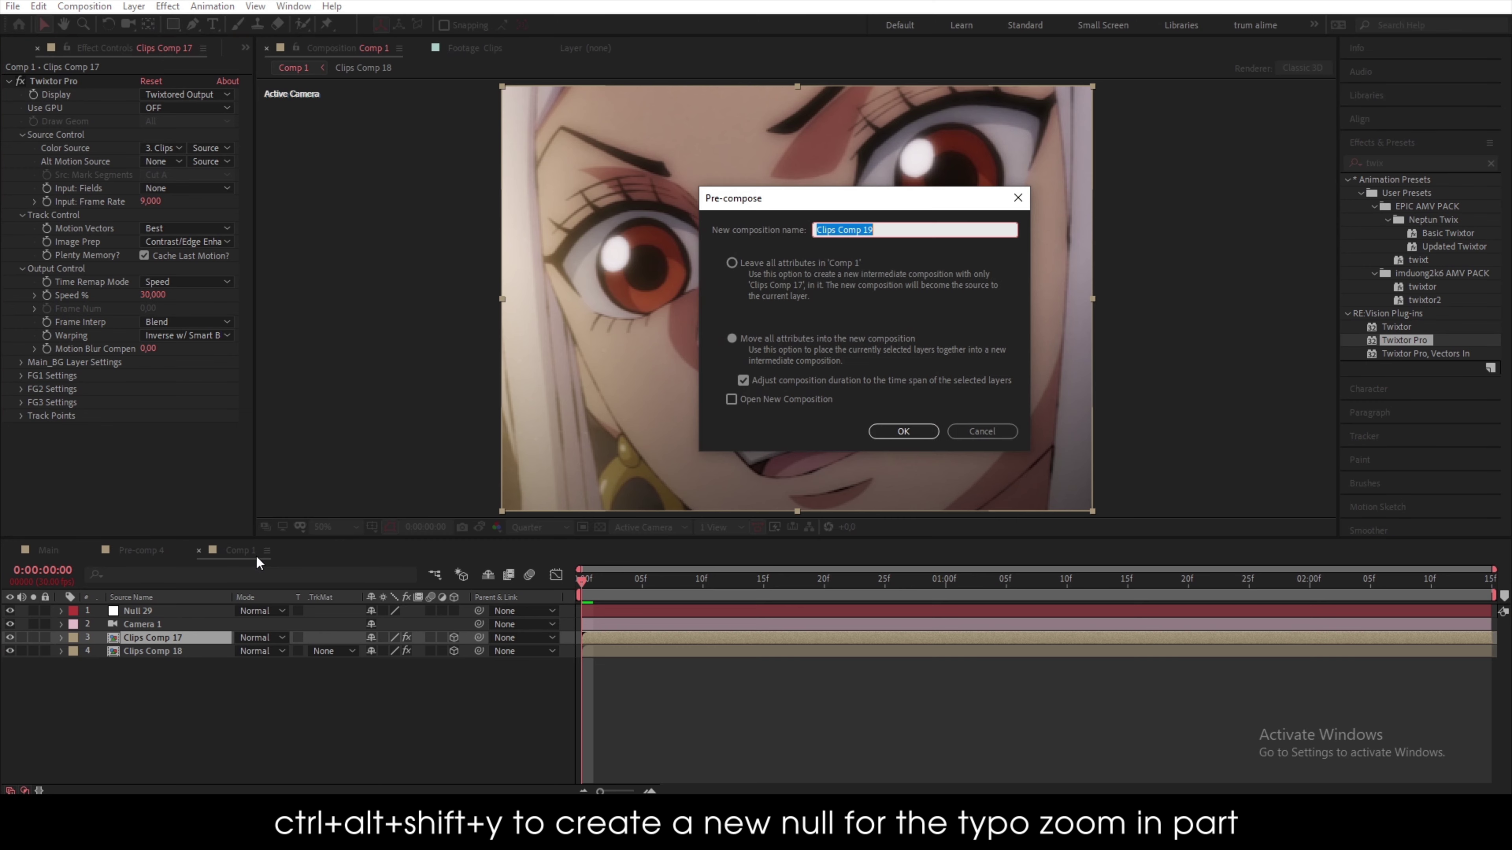
pyautogui.press('Return')
pyautogui.click(179, 652)
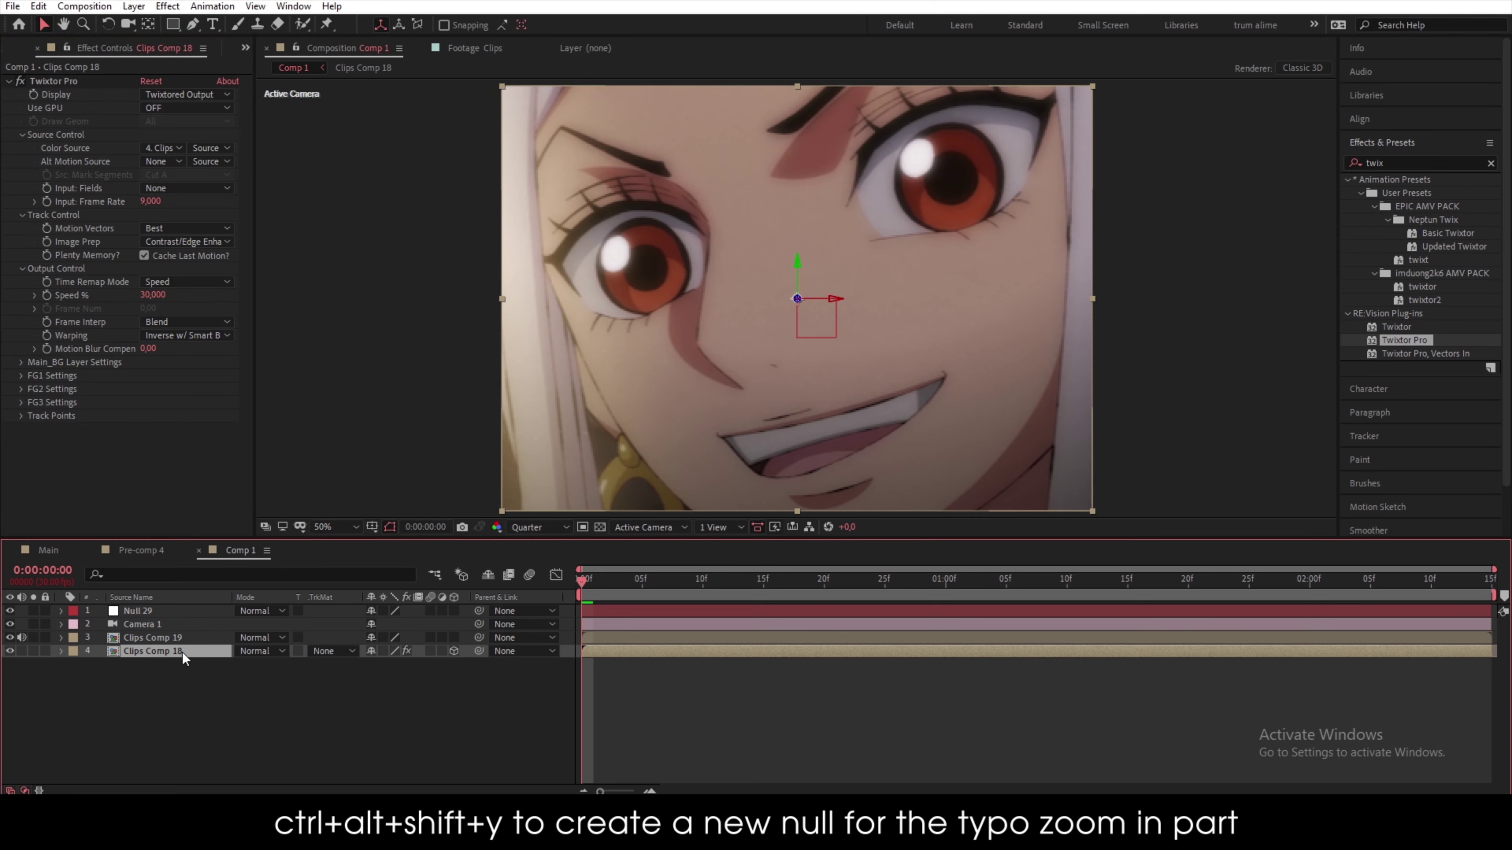
pyautogui.hotkey('ctrl', 'shift', 'c')
pyautogui.press('Return')
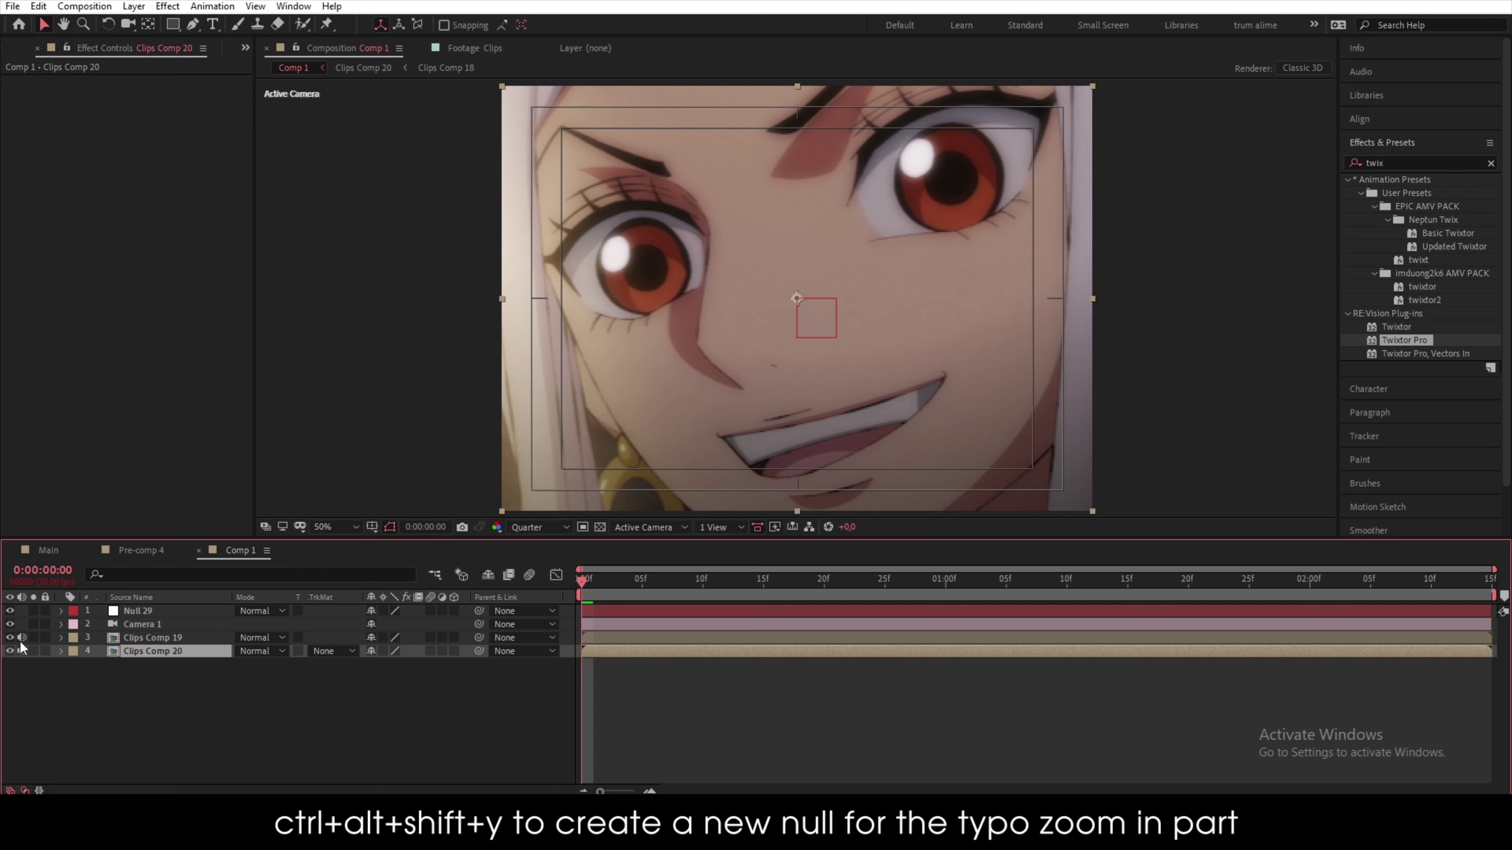
# - Make Clips Comp 19 and Clips Comp 20 3D layers and turn off the title/action safe overlay
pyautogui.keyDown('shift'); pyautogui.click(27, 638); pyautogui.keyUp('shift')
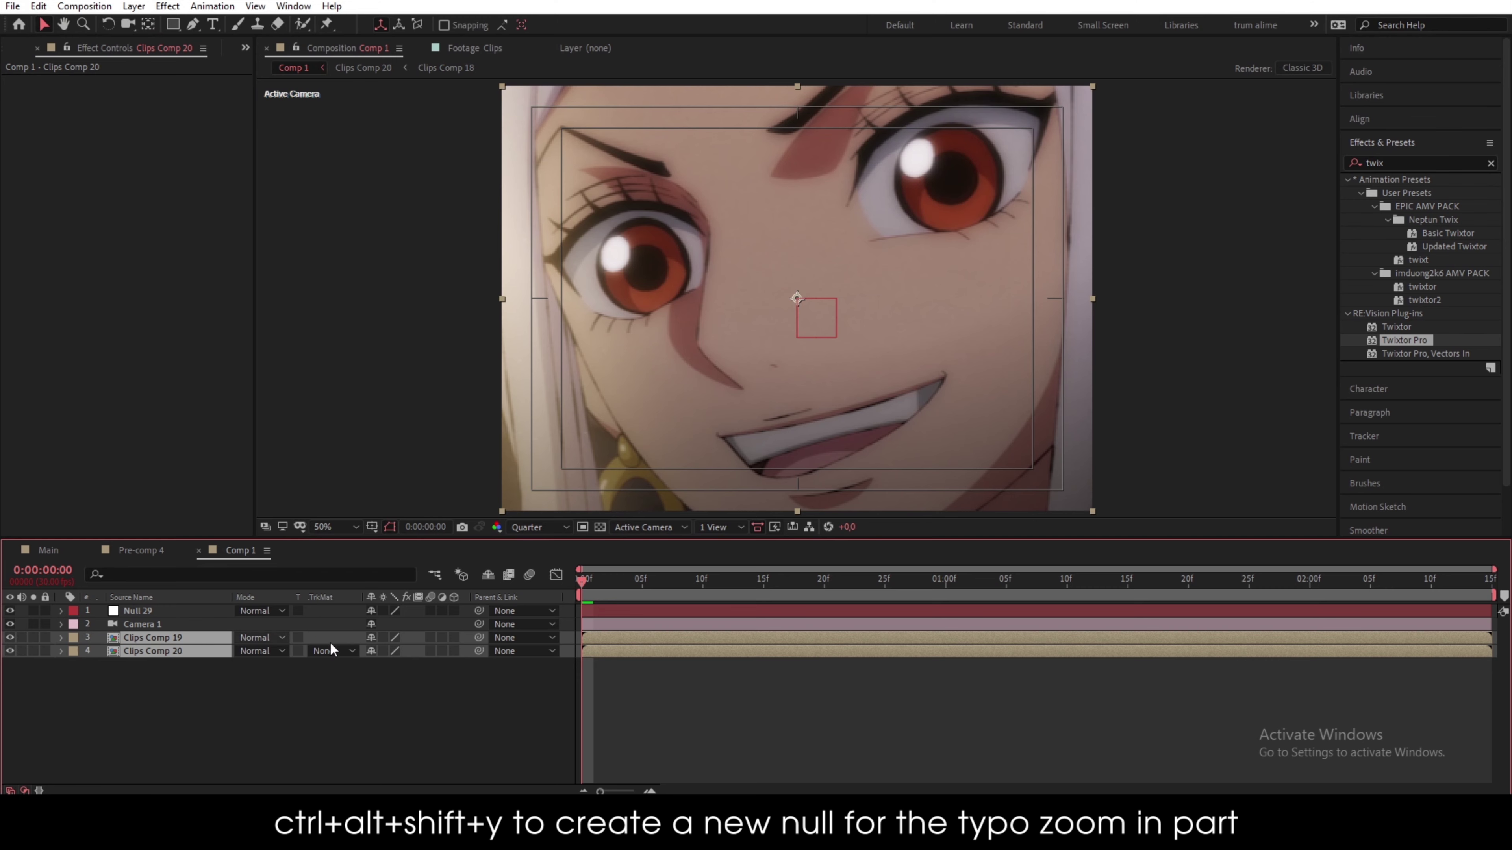
pyautogui.click(454, 651)
pyautogui.click(371, 527)
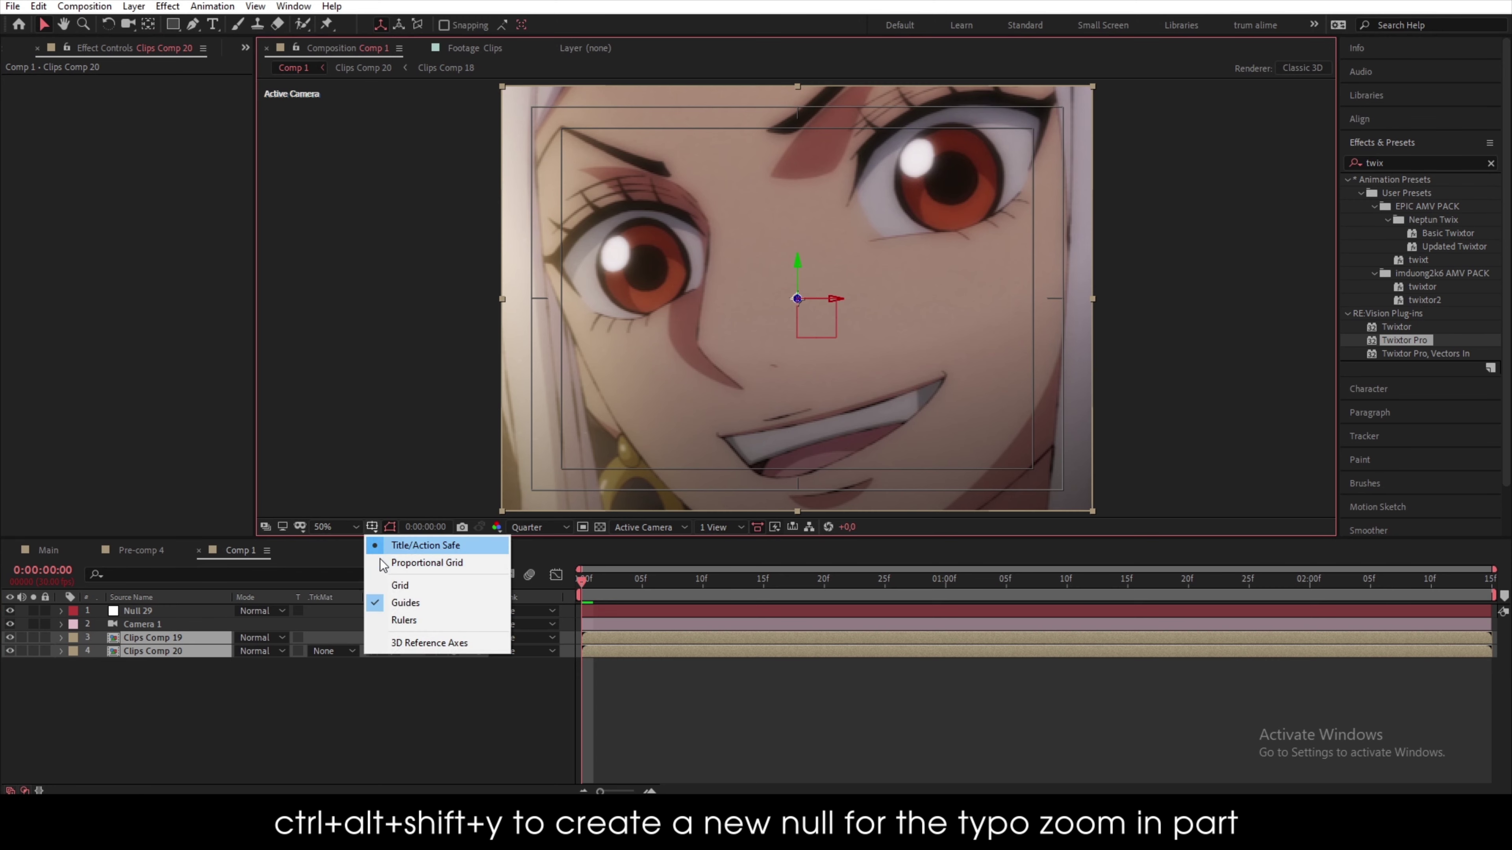
pyautogui.click(422, 544)
pyautogui.click(616, 721)
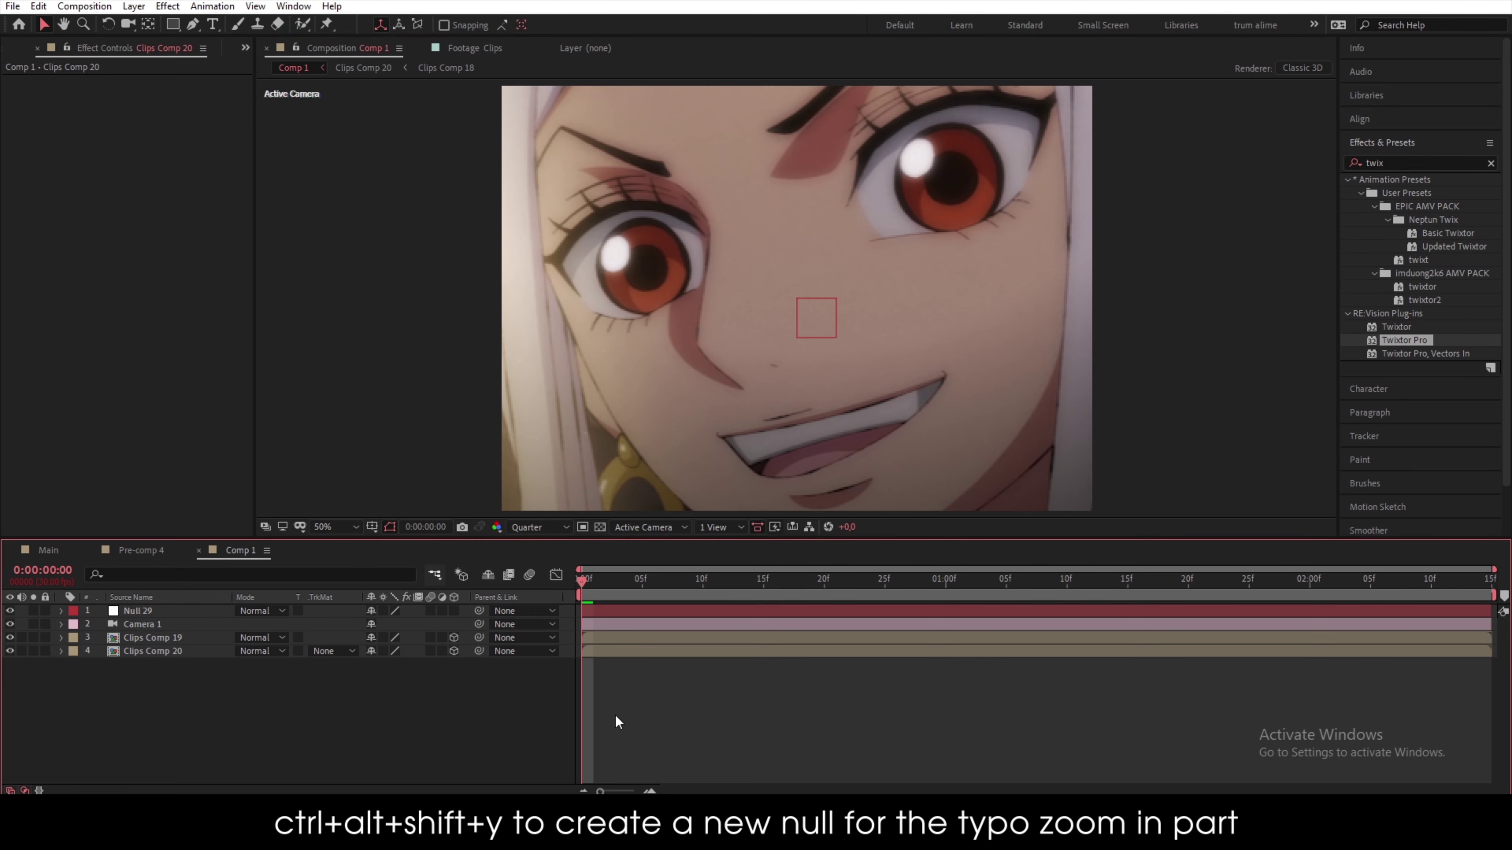
# - Find the CC Grid Wipe effect and apply it to the Clips Comp 19 layer
pyautogui.click(652, 639)
pyautogui.click(1410, 158)
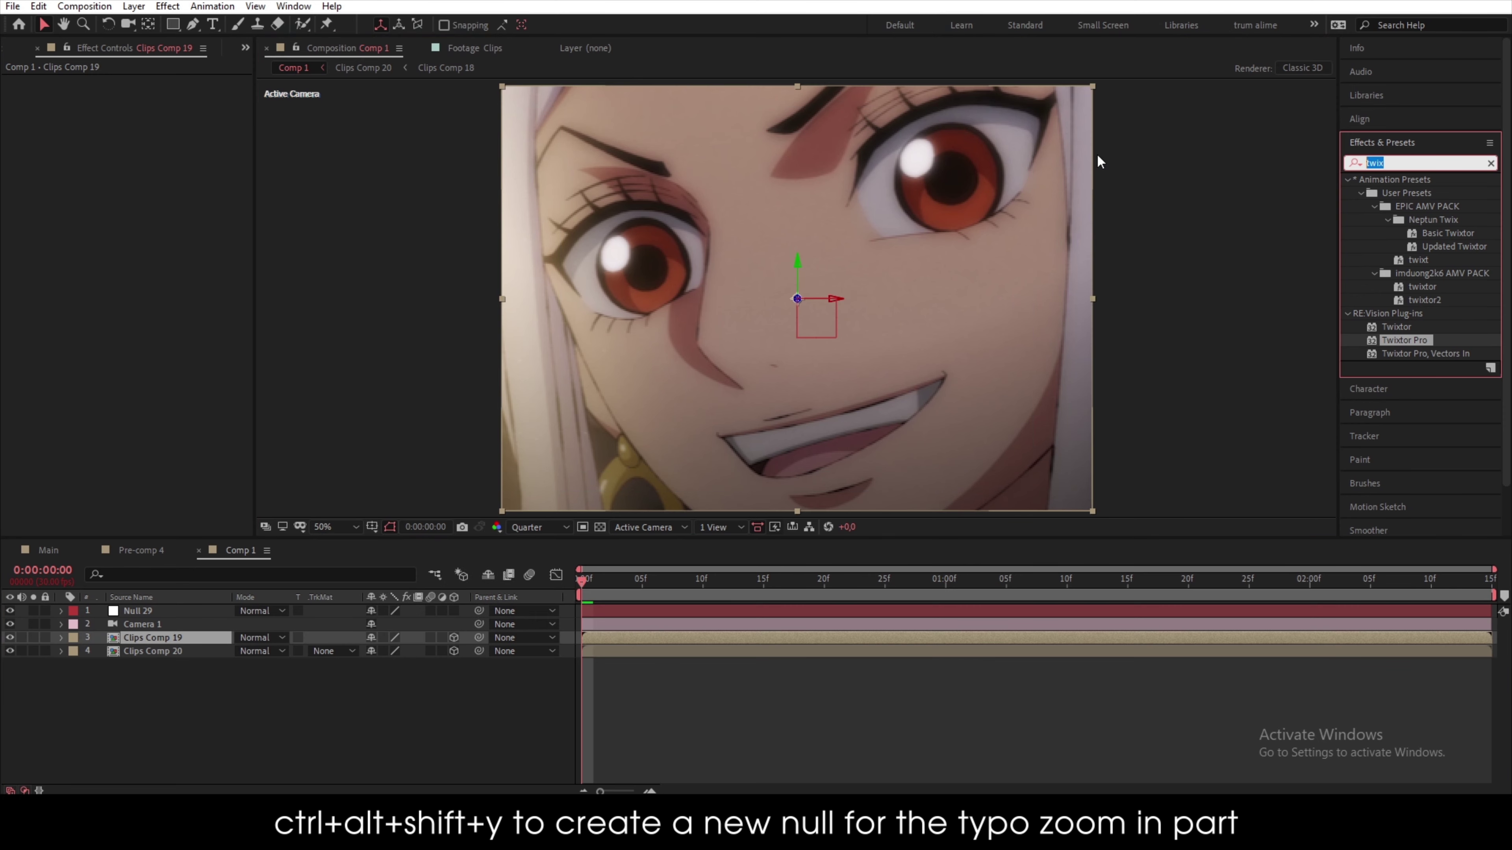
pyautogui.write('cc gride')
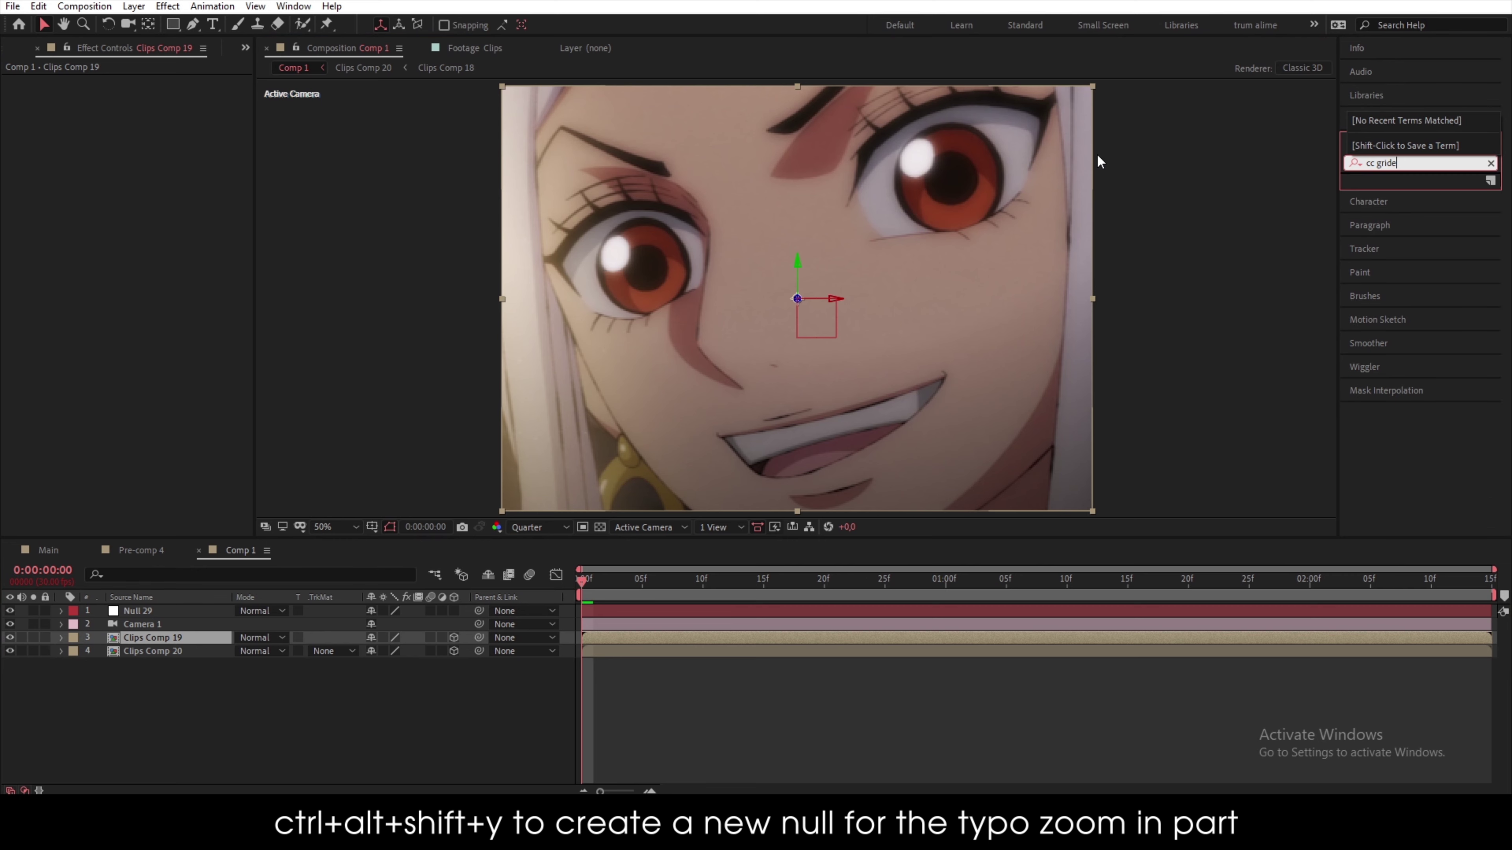
pyautogui.press('BackSpace')
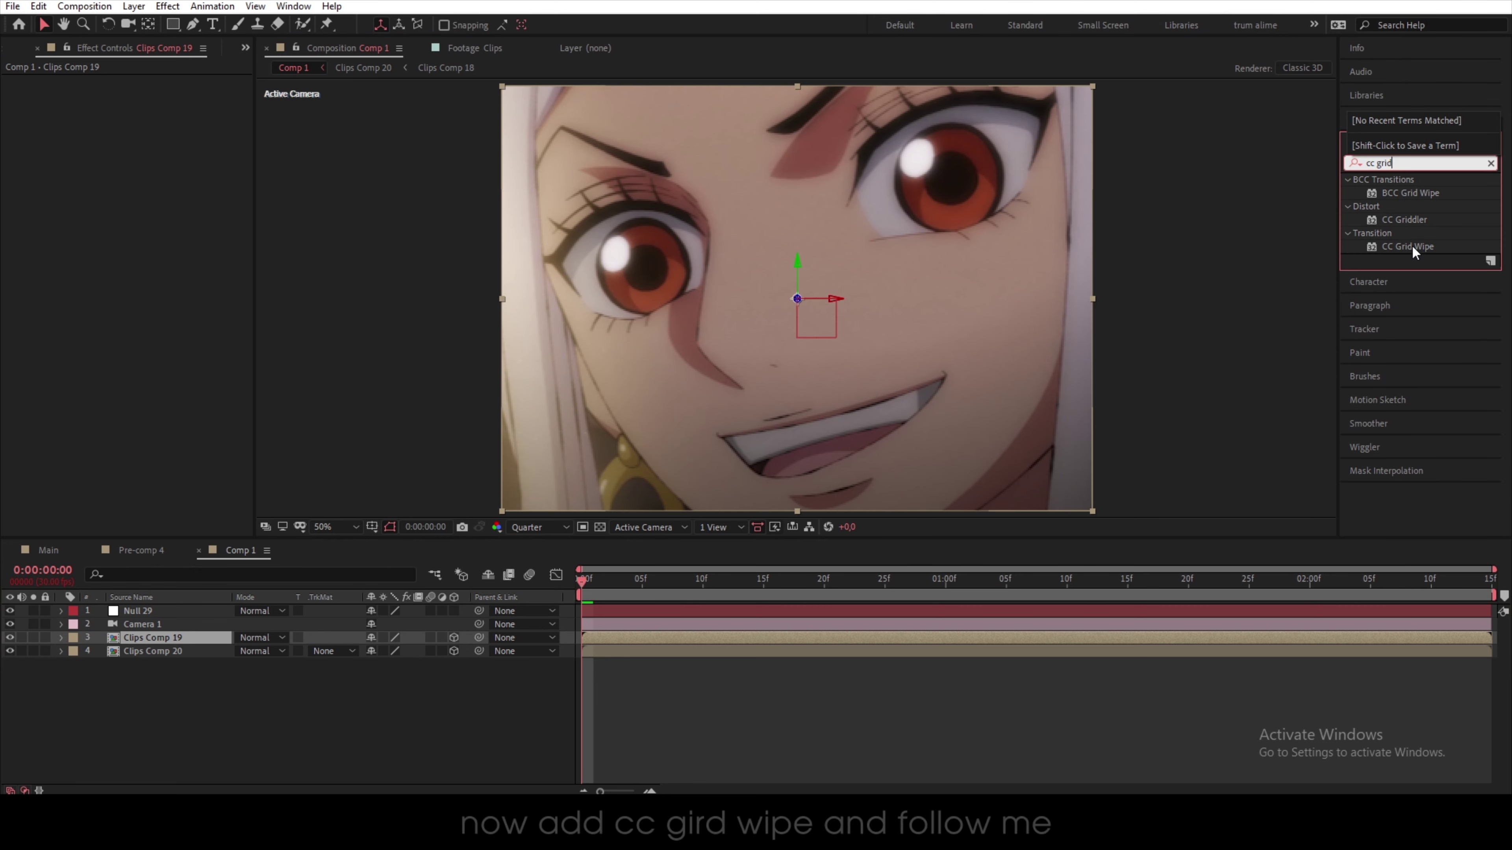
pyautogui.moveTo(1412, 247); pyautogui.dragTo(183, 637)
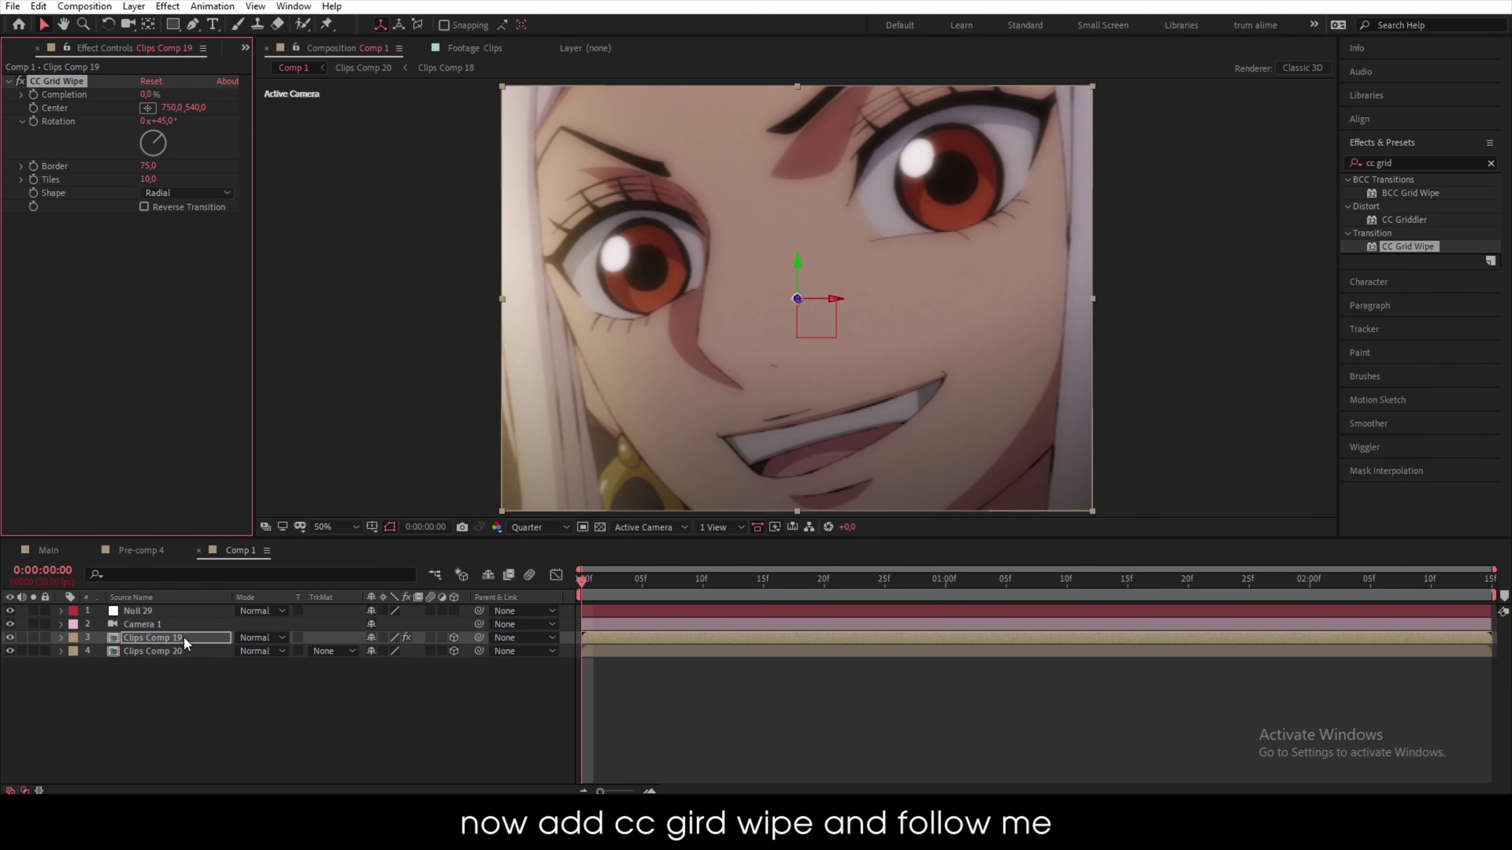
# - Try CC Grid Wipe with 25 tiles, 0° rotation and a border of 80.8, and return Completion to 0%
pyautogui.moveTo(147, 94)
pyautogui.mouseDown()
pyautogui.moveTo(205, 95)
pyautogui.moveTo(168, 103)
pyautogui.mouseUp()
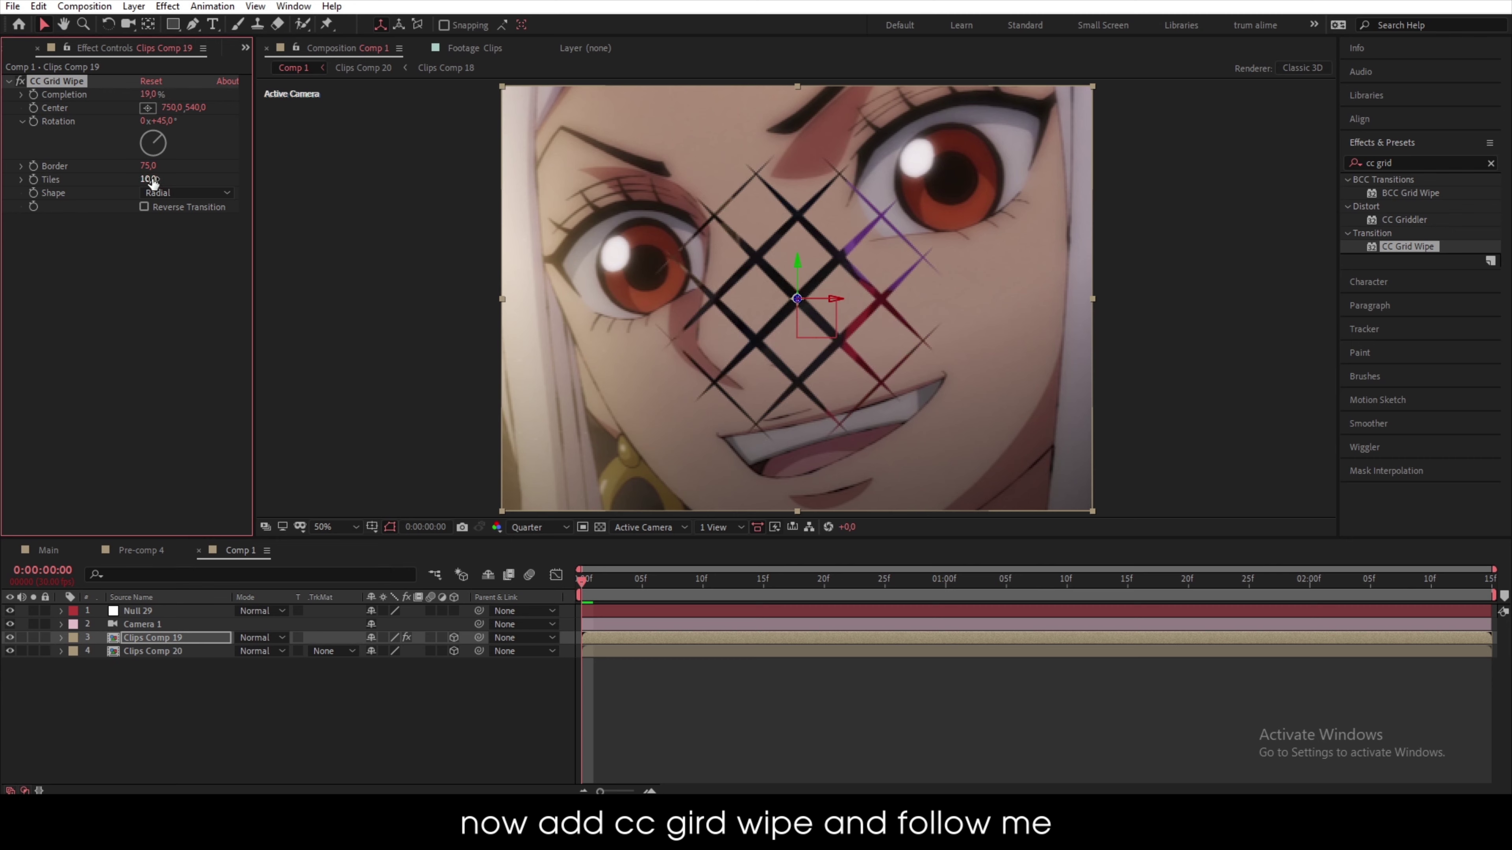
pyautogui.moveTo(150, 178); pyautogui.dragTo(322, 182)
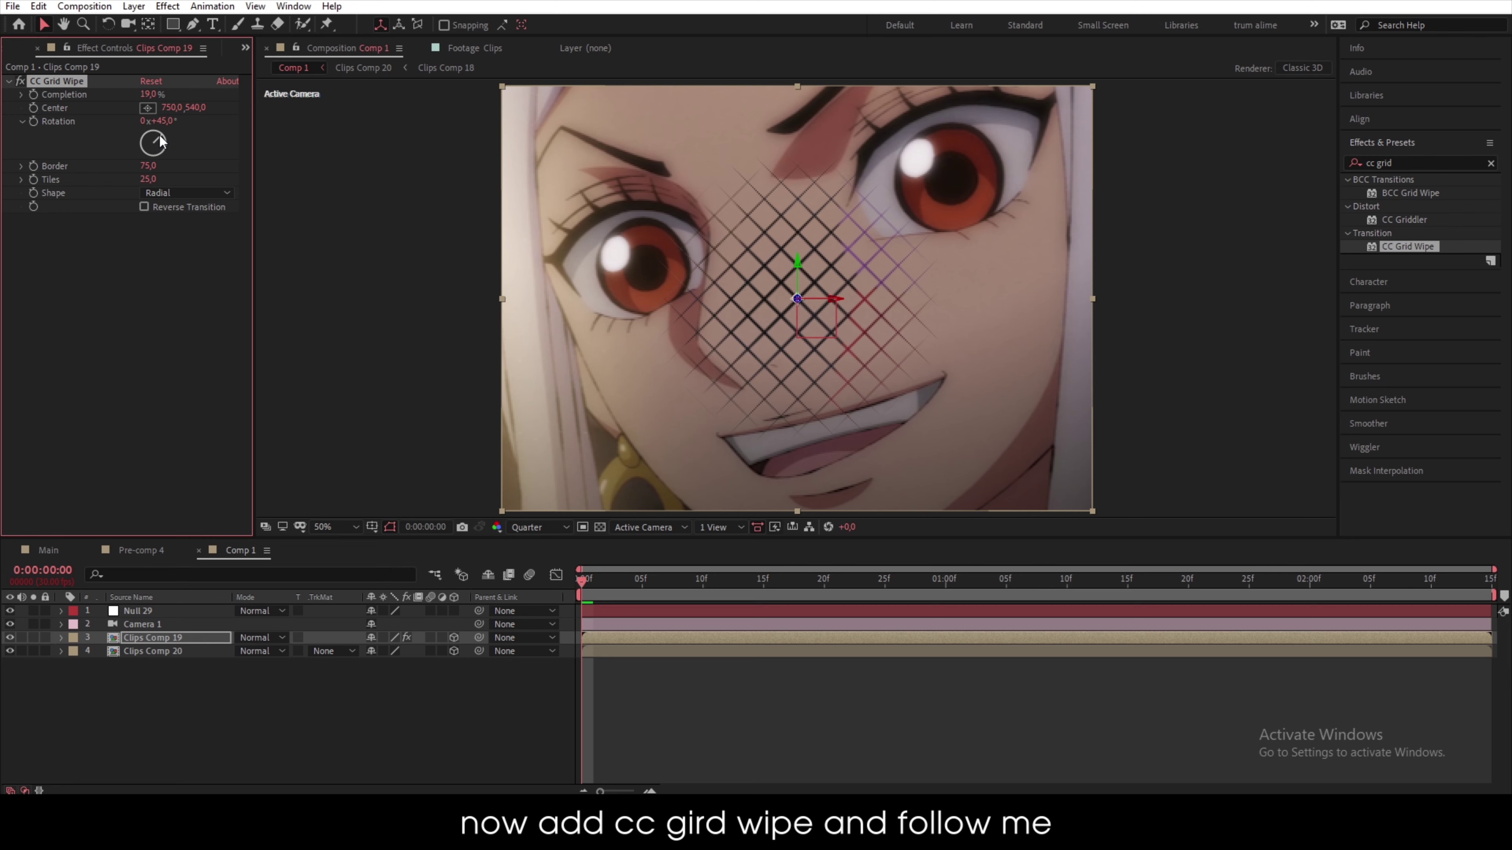
pyautogui.moveTo(162, 141); pyautogui.dragTo(154, 135)
pyautogui.click(162, 122)
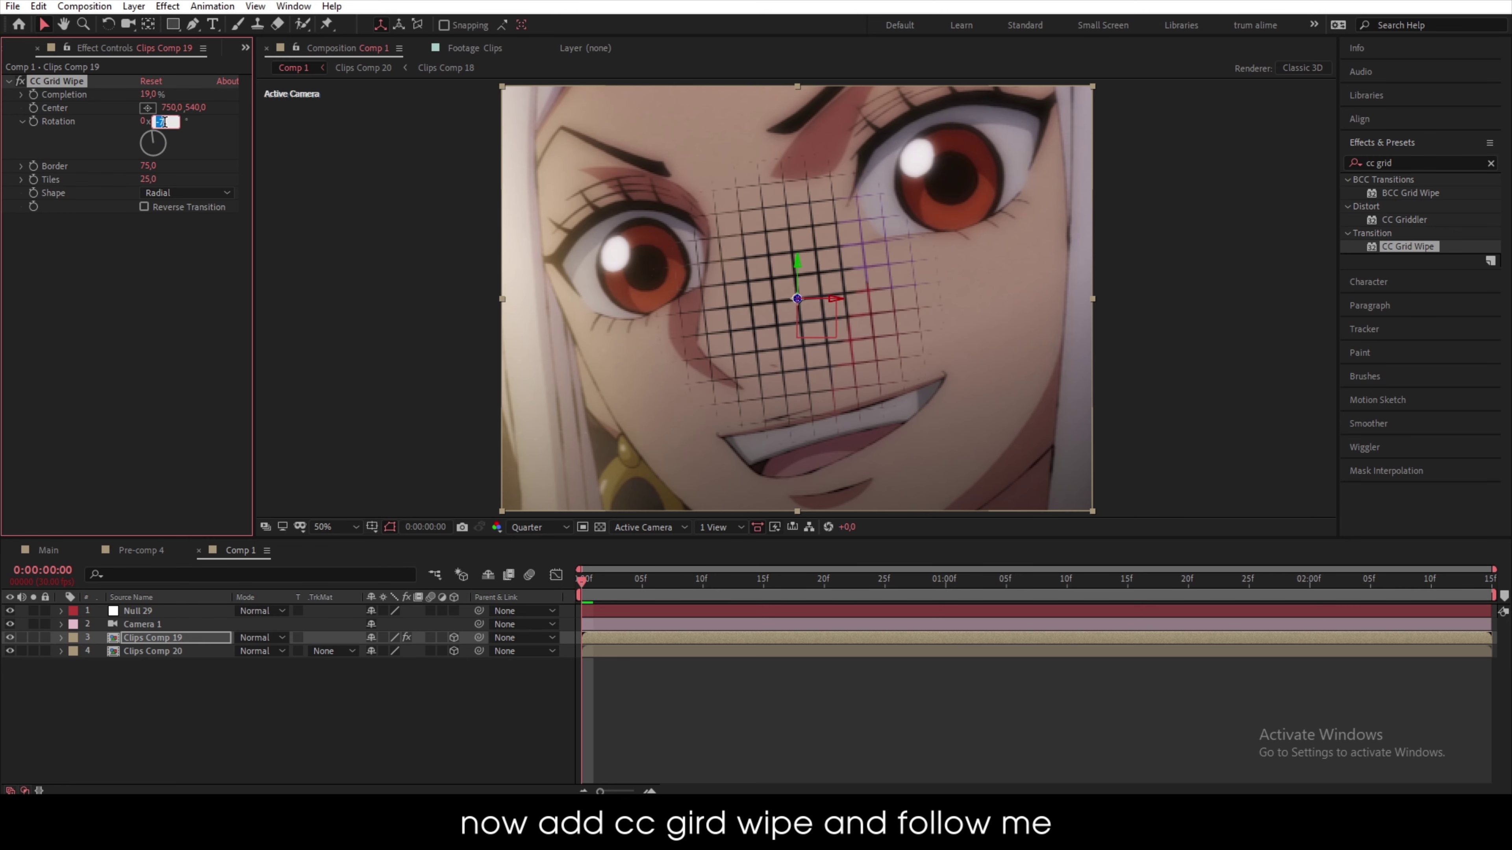
pyautogui.write('0')
pyautogui.press('Return')
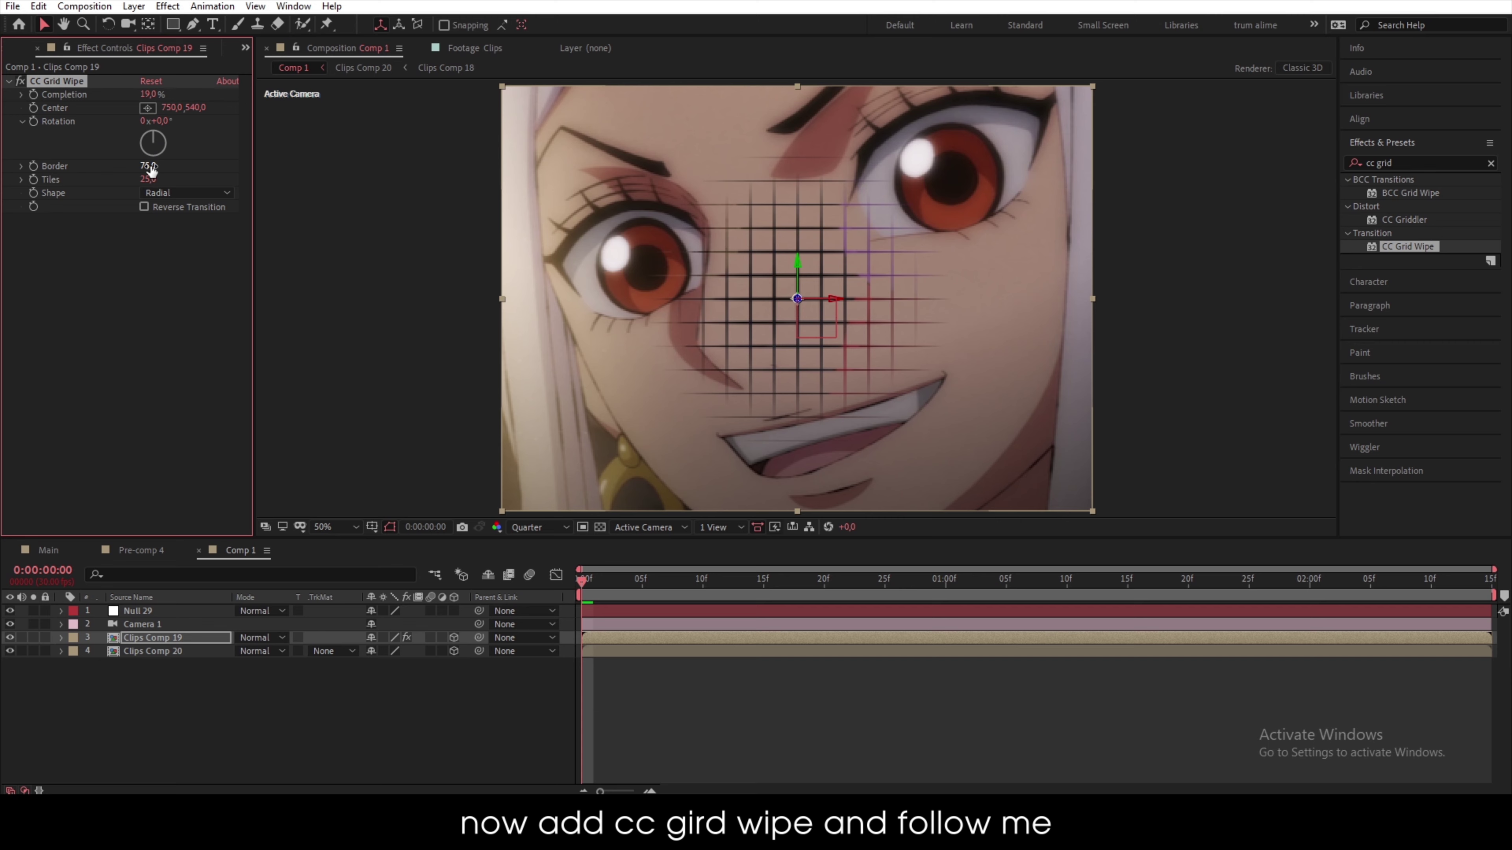
pyautogui.moveTo(151, 168); pyautogui.dragTo(1204, 185)
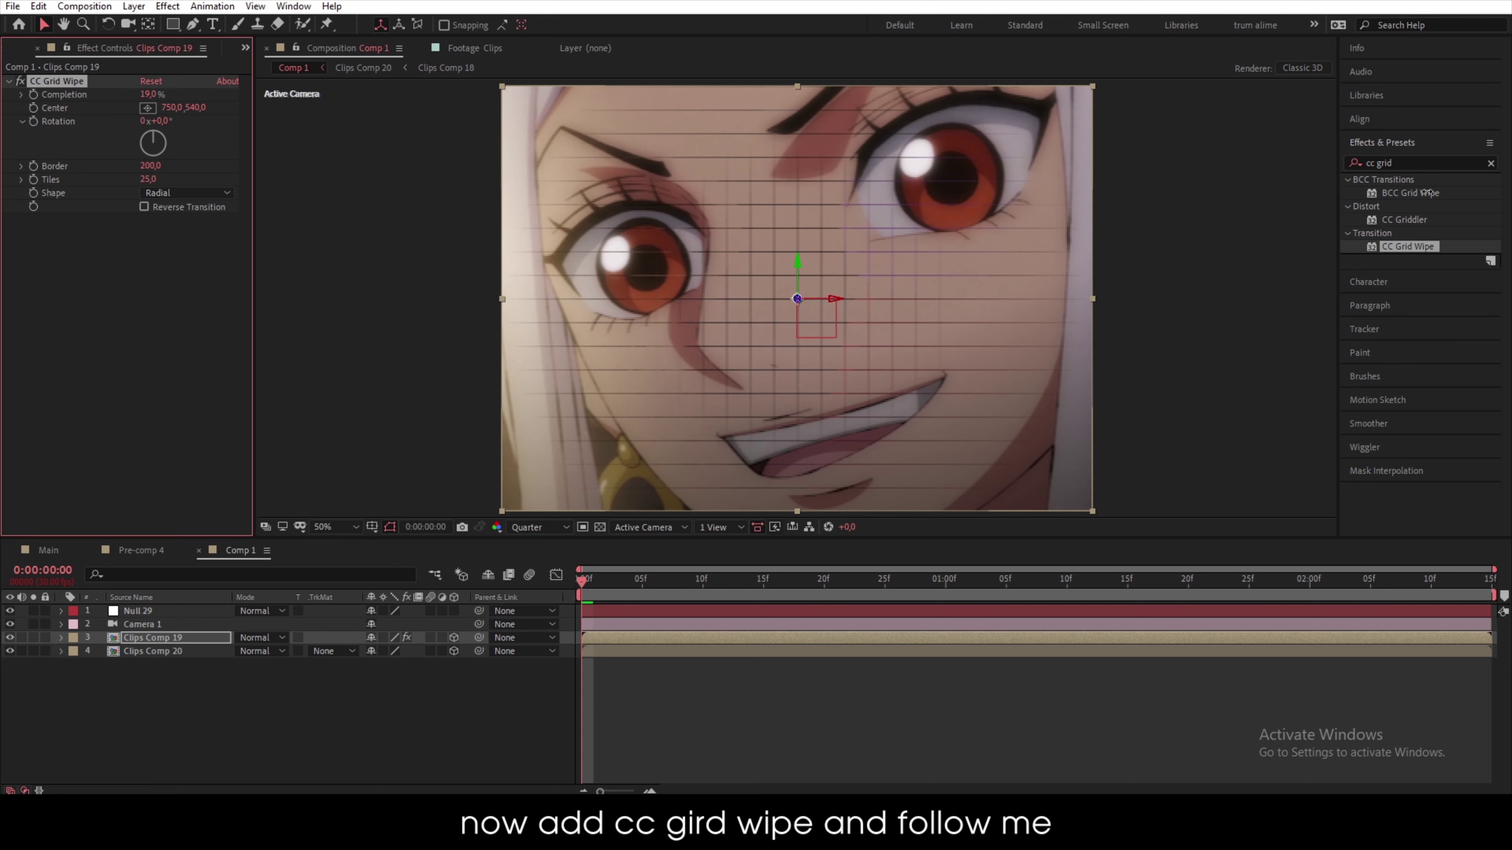
pyautogui.moveTo(1417, 192); pyautogui.dragTo(435, 174)
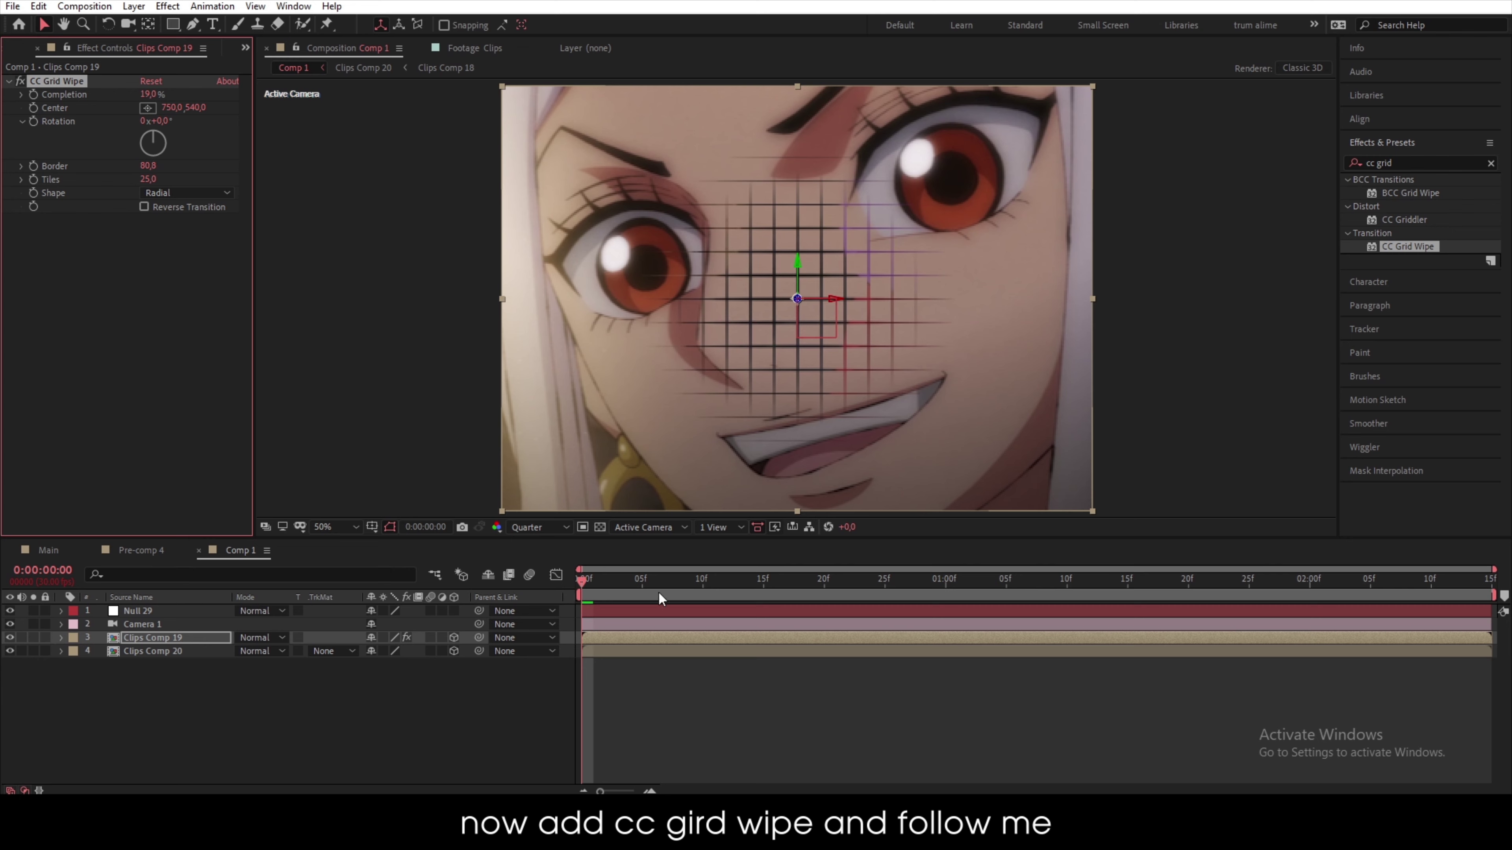
pyautogui.moveTo(150, 98); pyautogui.dragTo(18, 119)
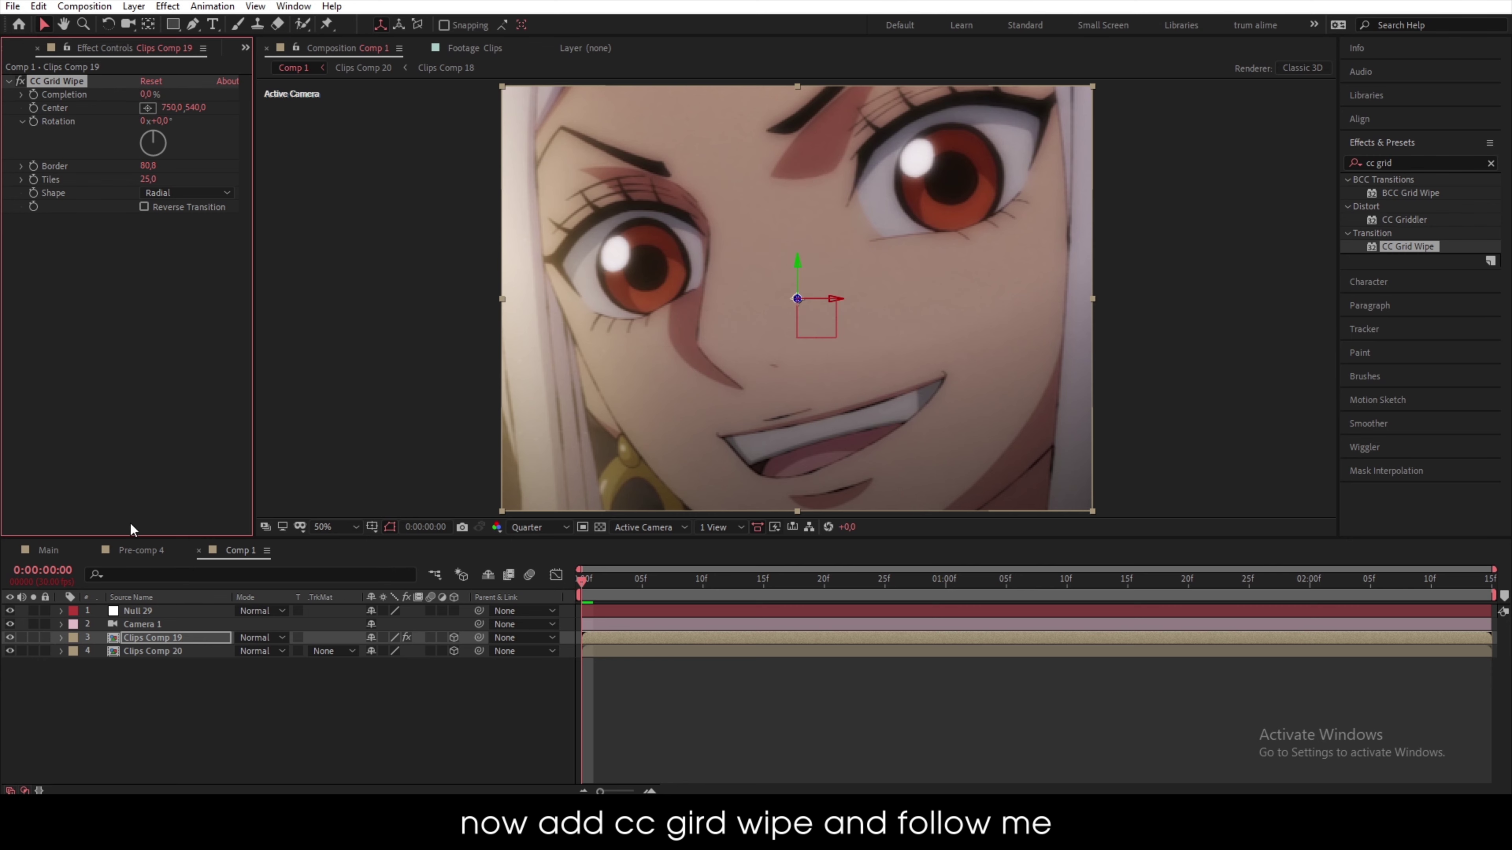
# - Keyframe the CC Grid Wipe Completion on Clips Comp 19 from 0% at 0:00:00:05 to 20% at 0:00:01:05
pyautogui.moveTo(646, 598)
pyautogui.mouseDown()
pyautogui.moveTo(687, 600)
pyautogui.moveTo(649, 613)
pyautogui.mouseUp()
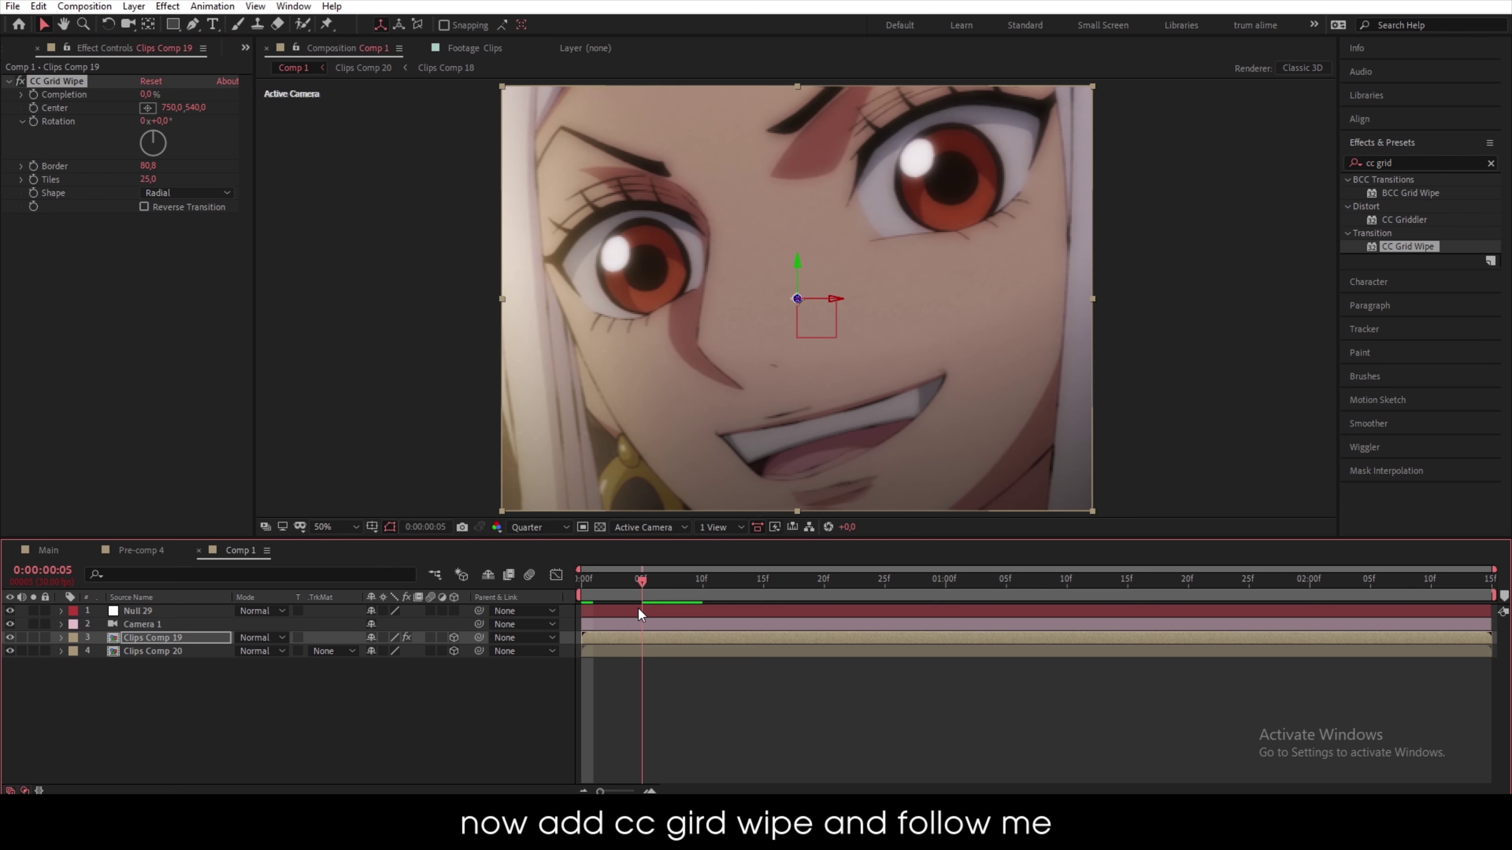
pyautogui.click(33, 94)
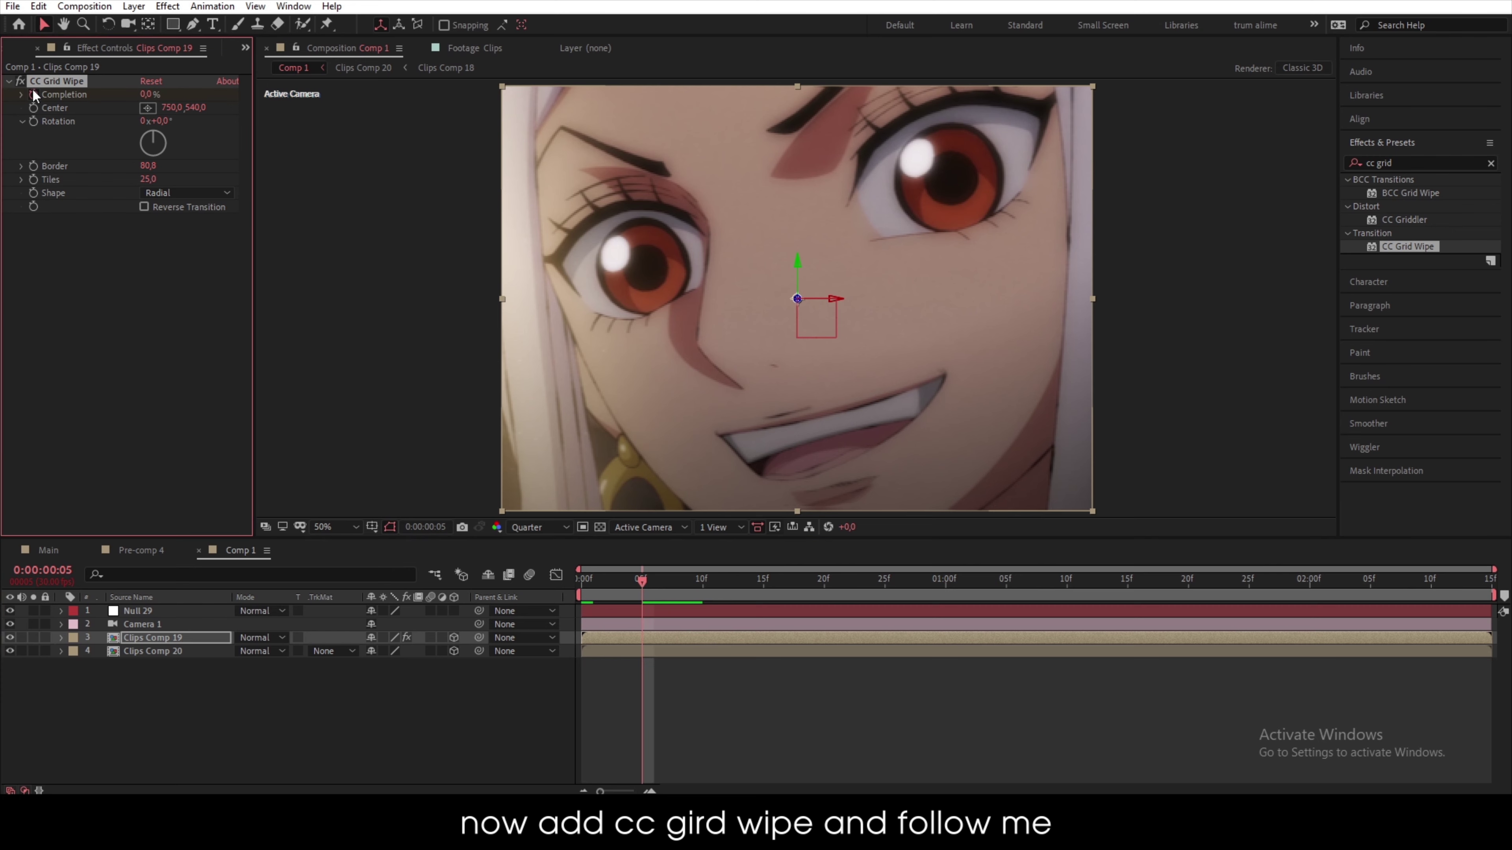
pyautogui.press('u')
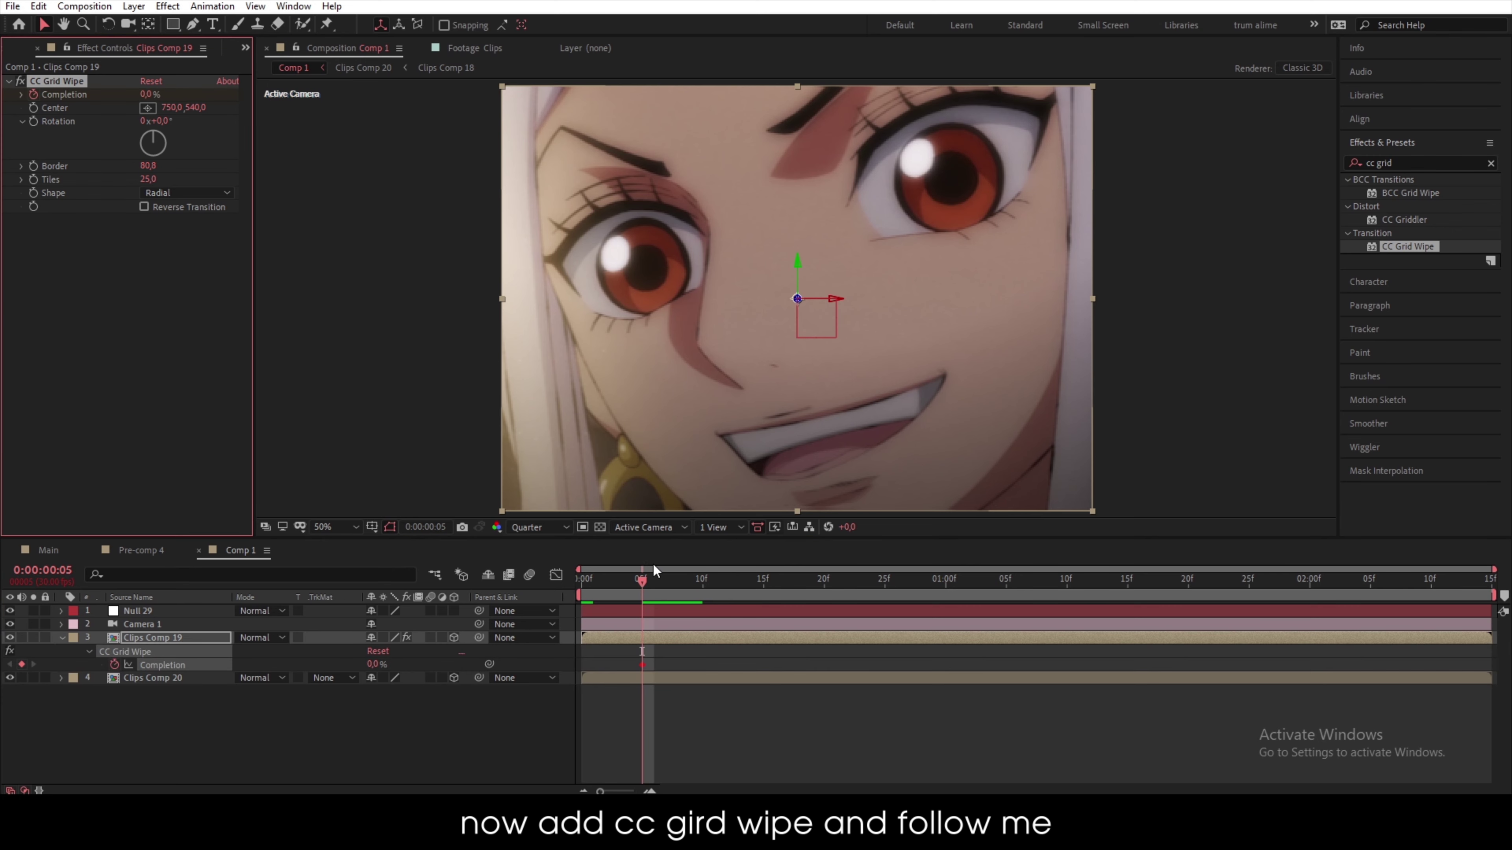
pyautogui.moveTo(634, 583); pyautogui.dragTo(1006, 581)
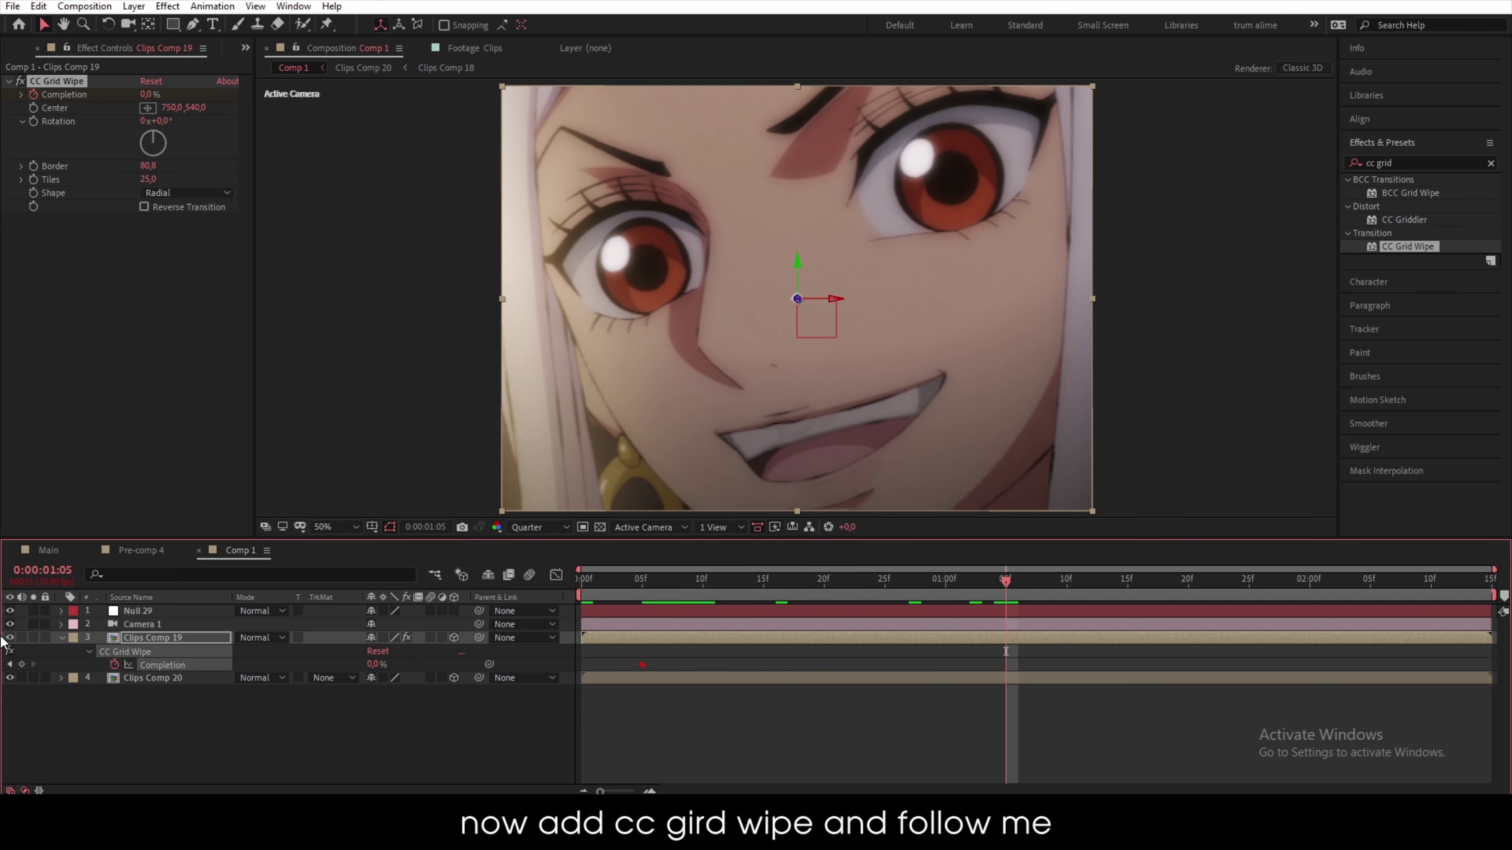
pyautogui.click(376, 664)
pyautogui.write('50')
pyautogui.press('Return')
pyautogui.moveTo(409, 660); pyautogui.dragTo(394, 665)
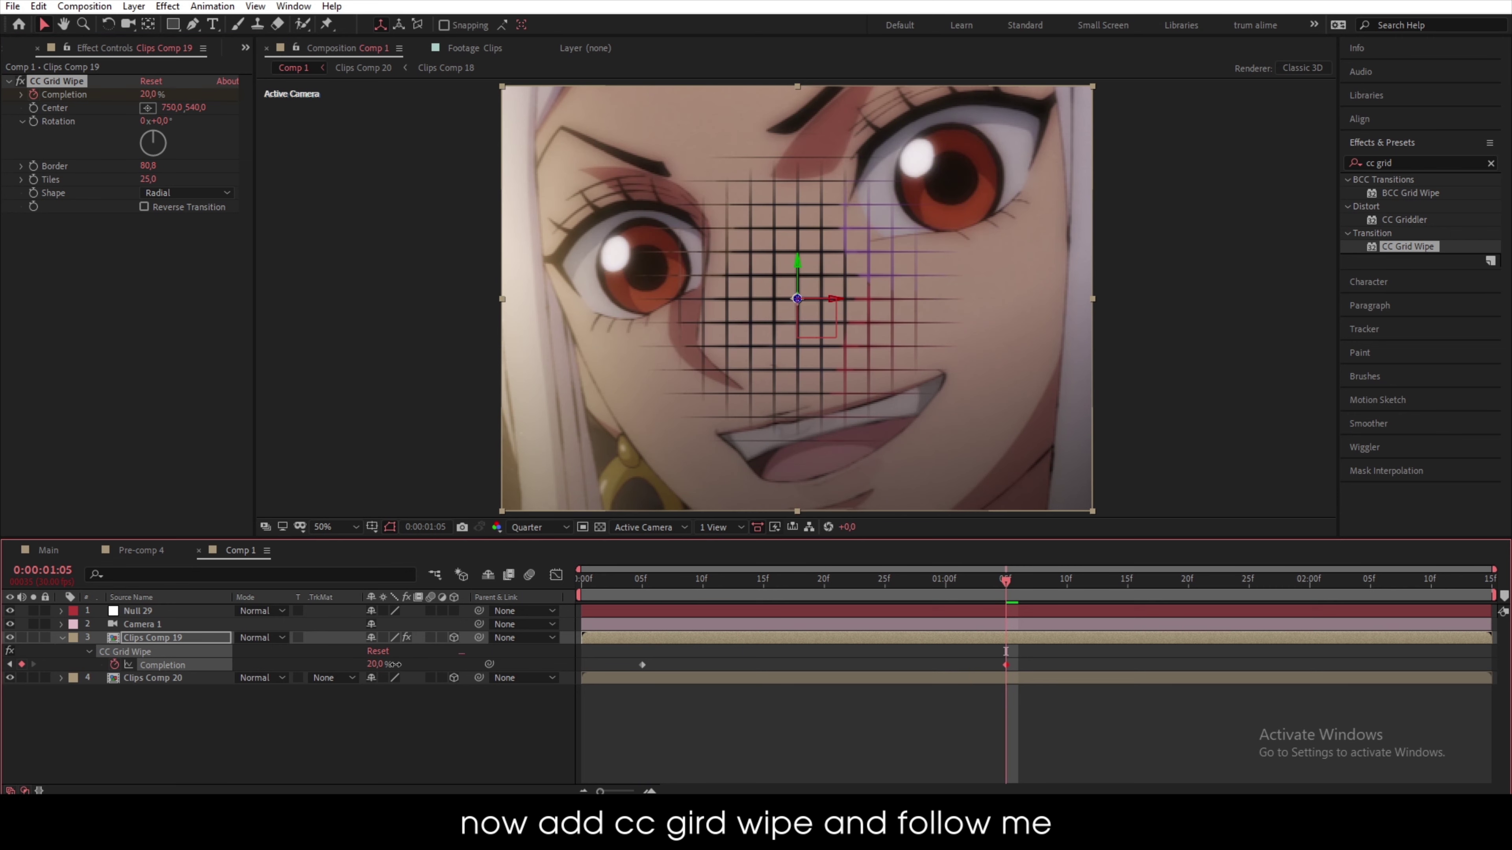
# - Reset CC Grid Wipe, set Completion to 20% at 0:00:01:05, Tiles to 25 and Rotation to 0°, and preview the wipe
pyautogui.click(378, 651)
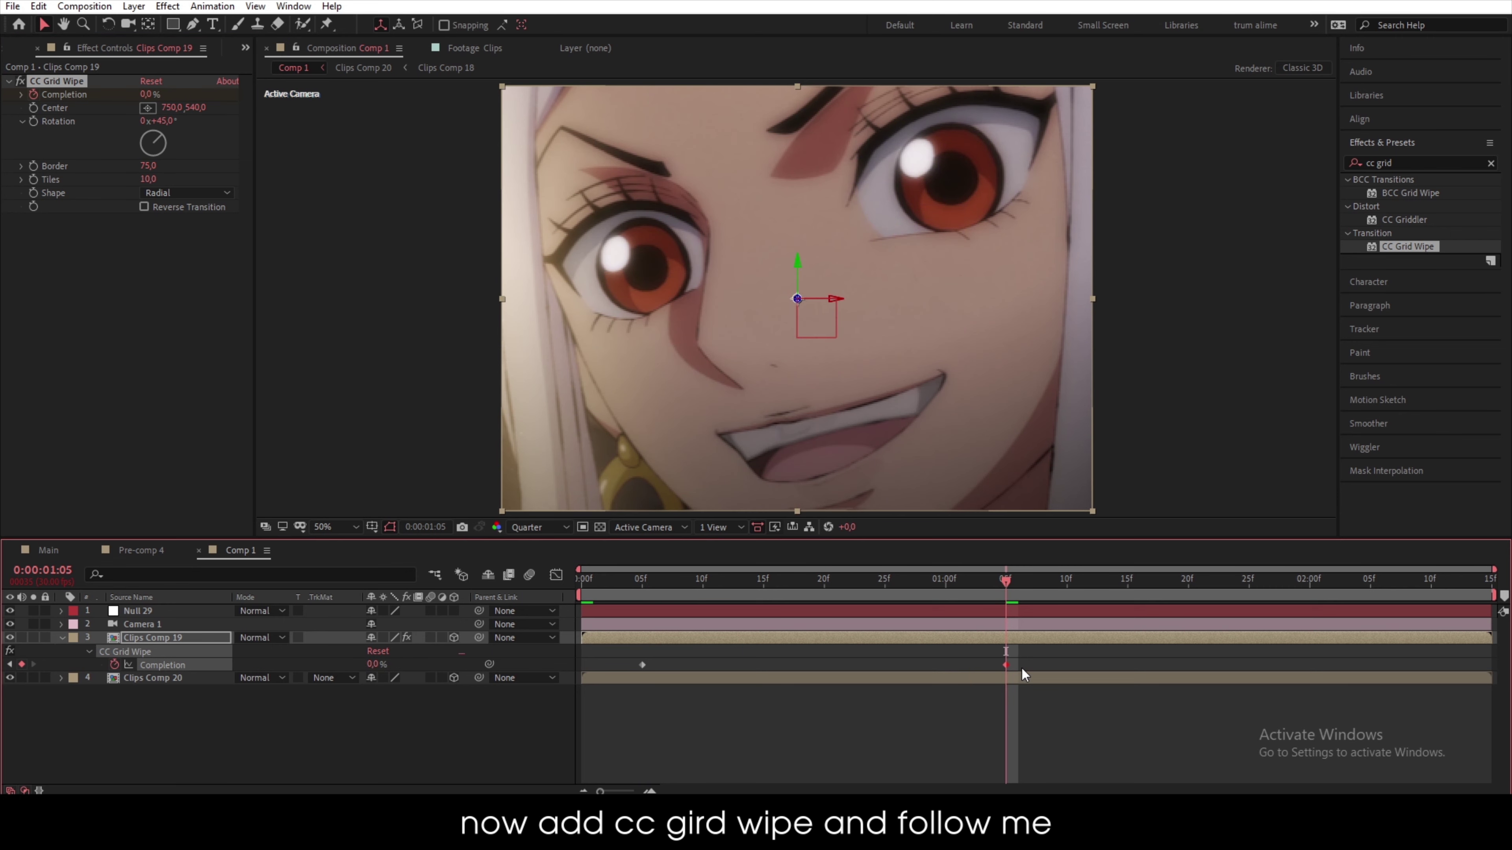
pyautogui.click(379, 663)
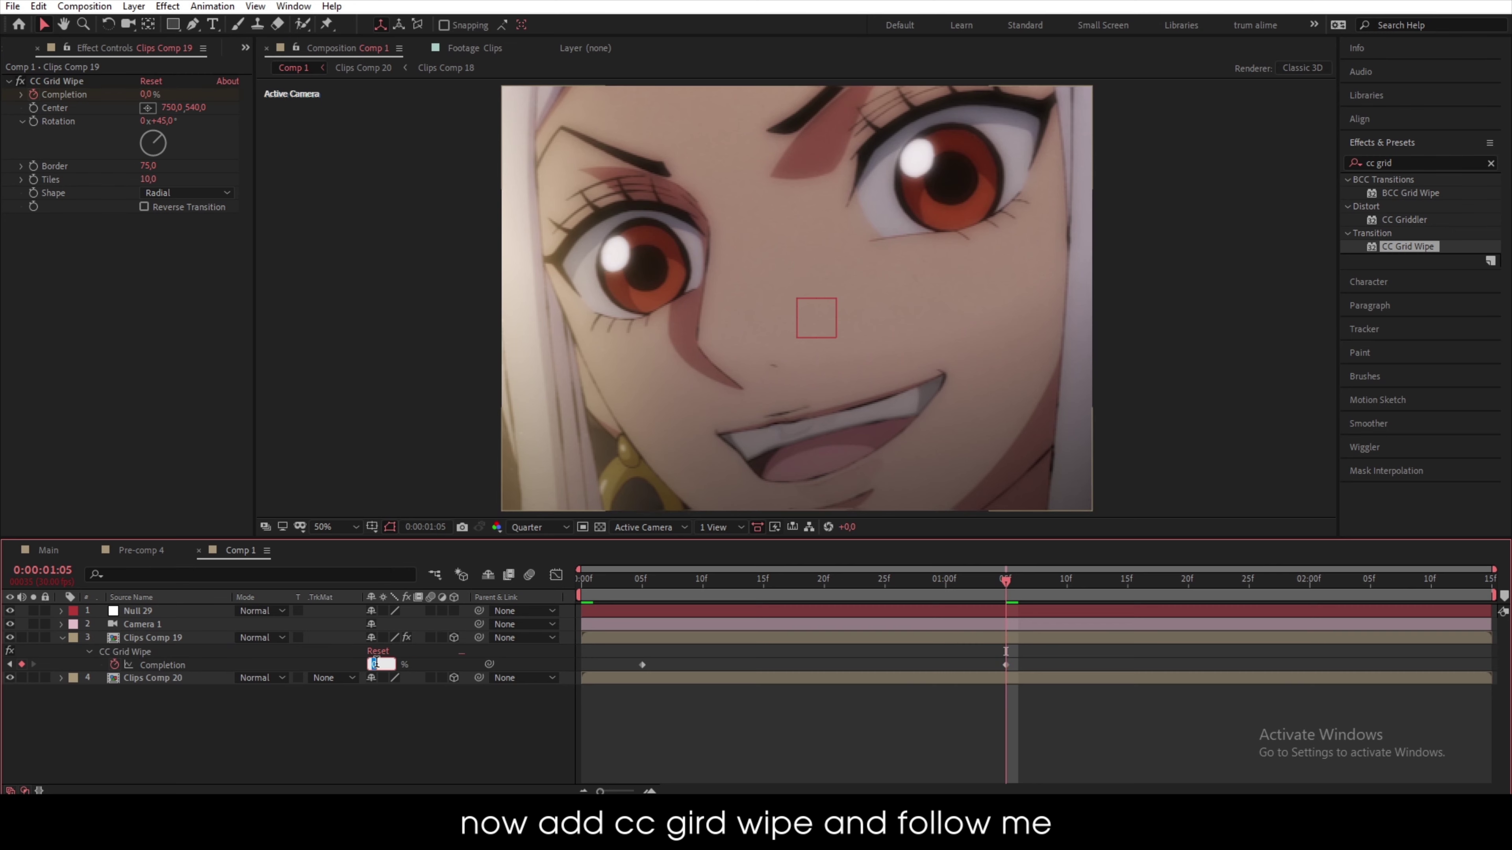
pyautogui.press('Return')
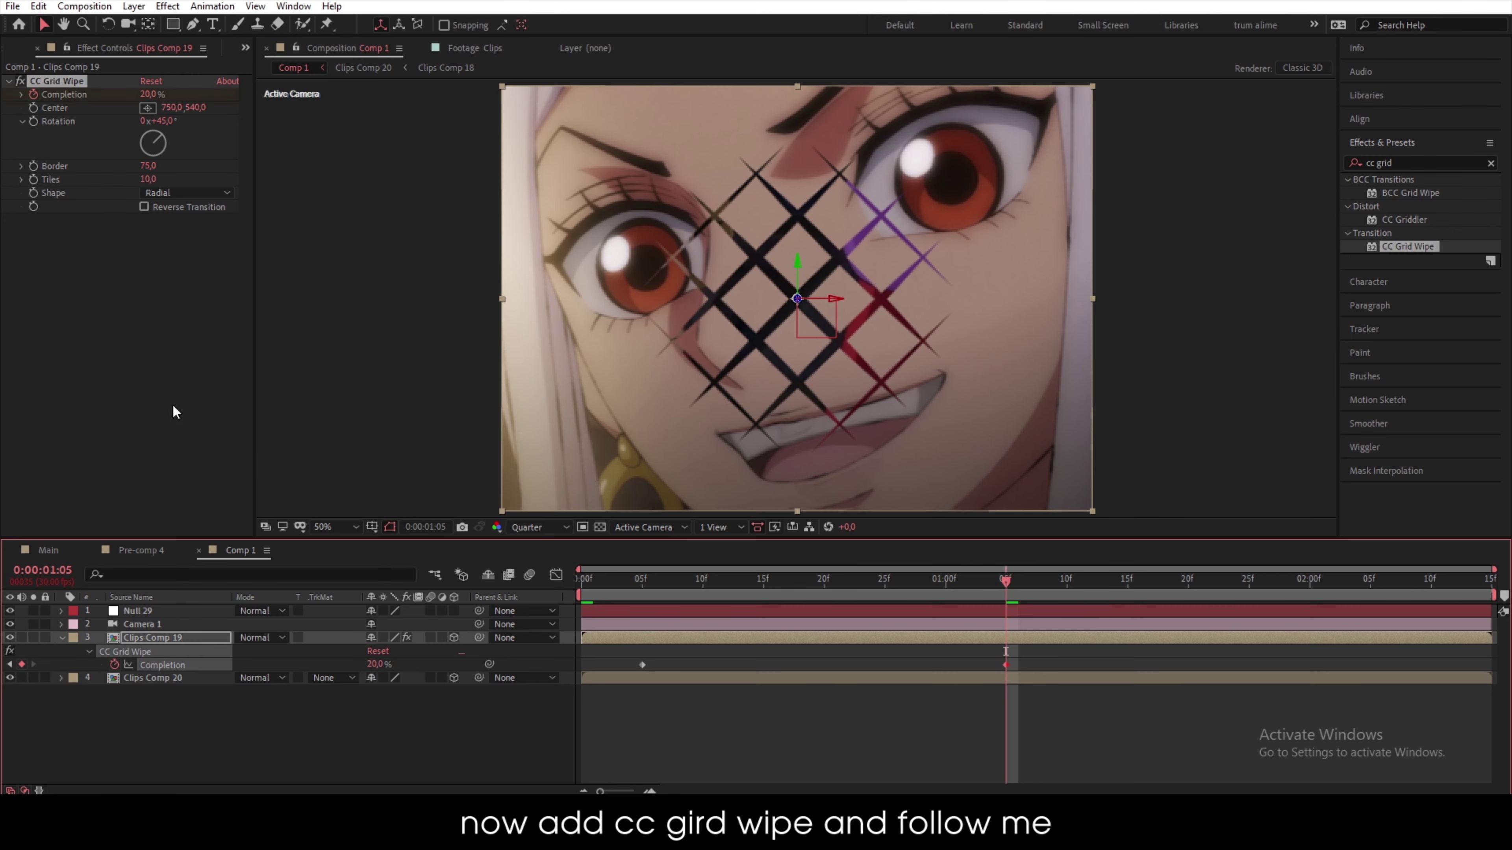
pyautogui.moveTo(147, 178); pyautogui.dragTo(1228, 233)
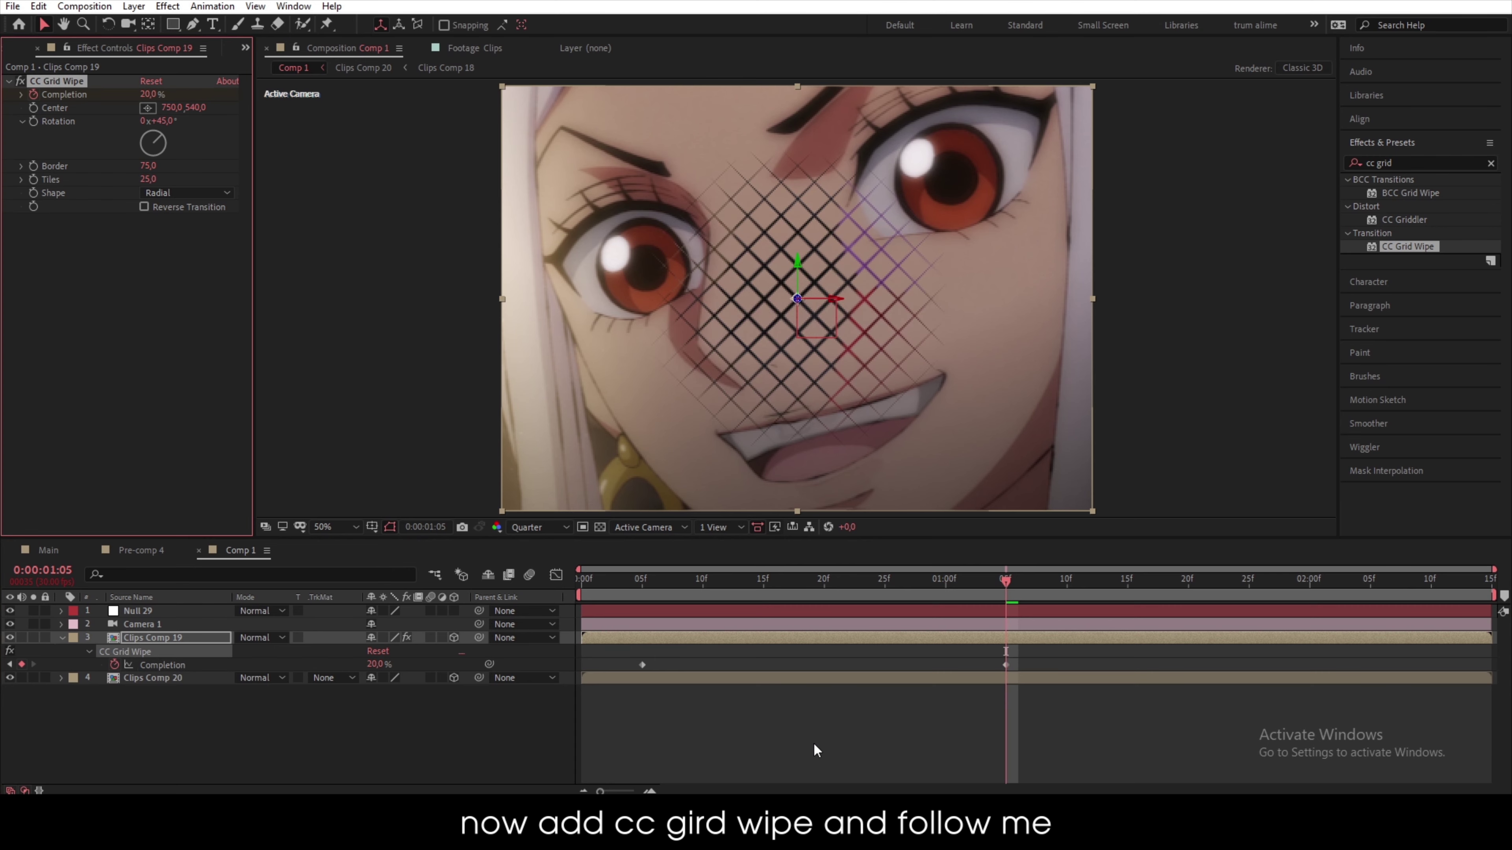
pyautogui.click(162, 121)
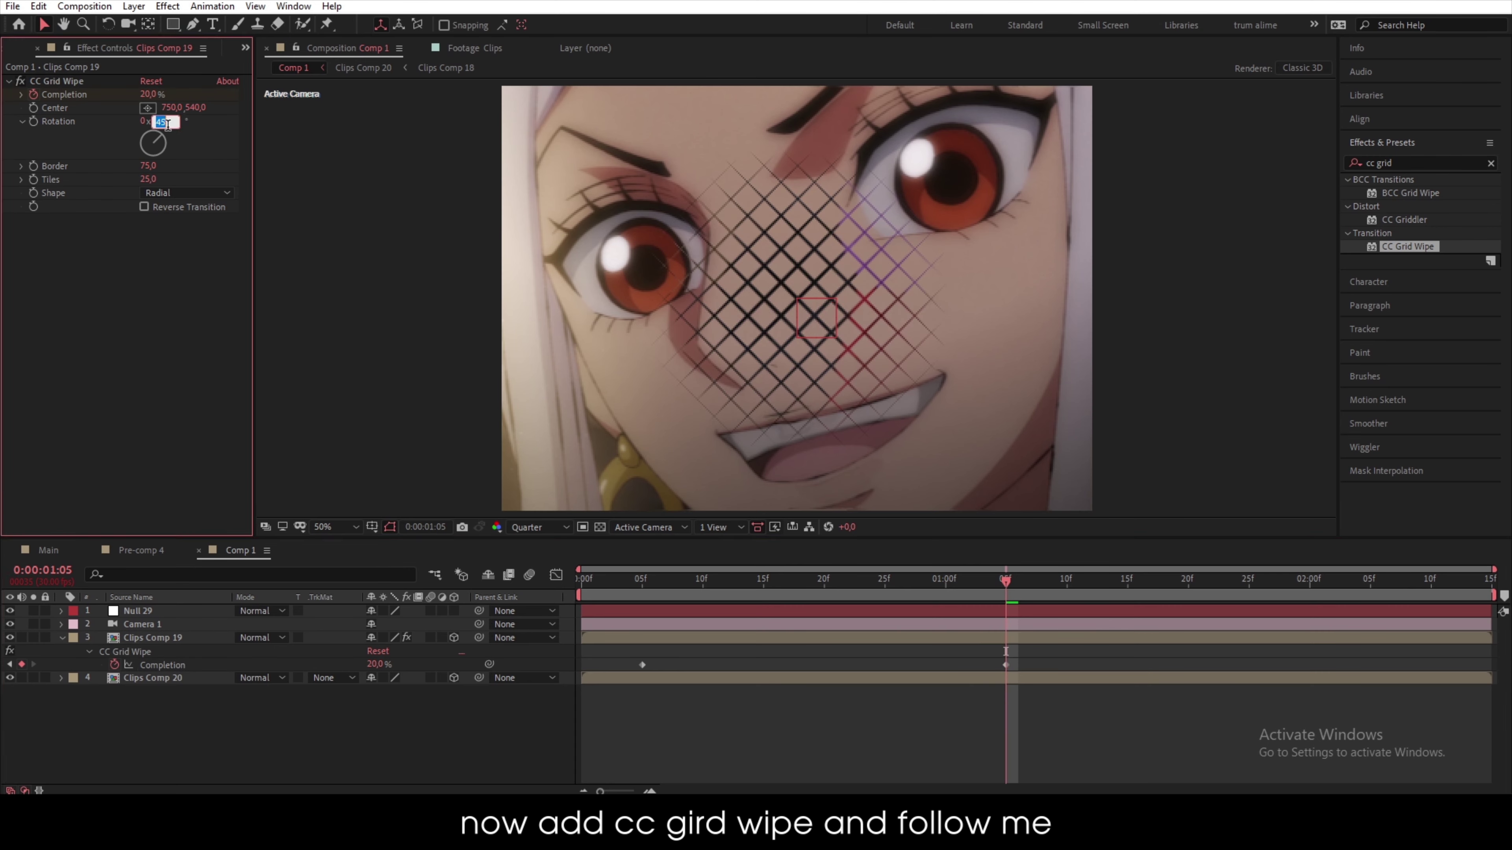
pyautogui.write('0')
pyautogui.press('Return')
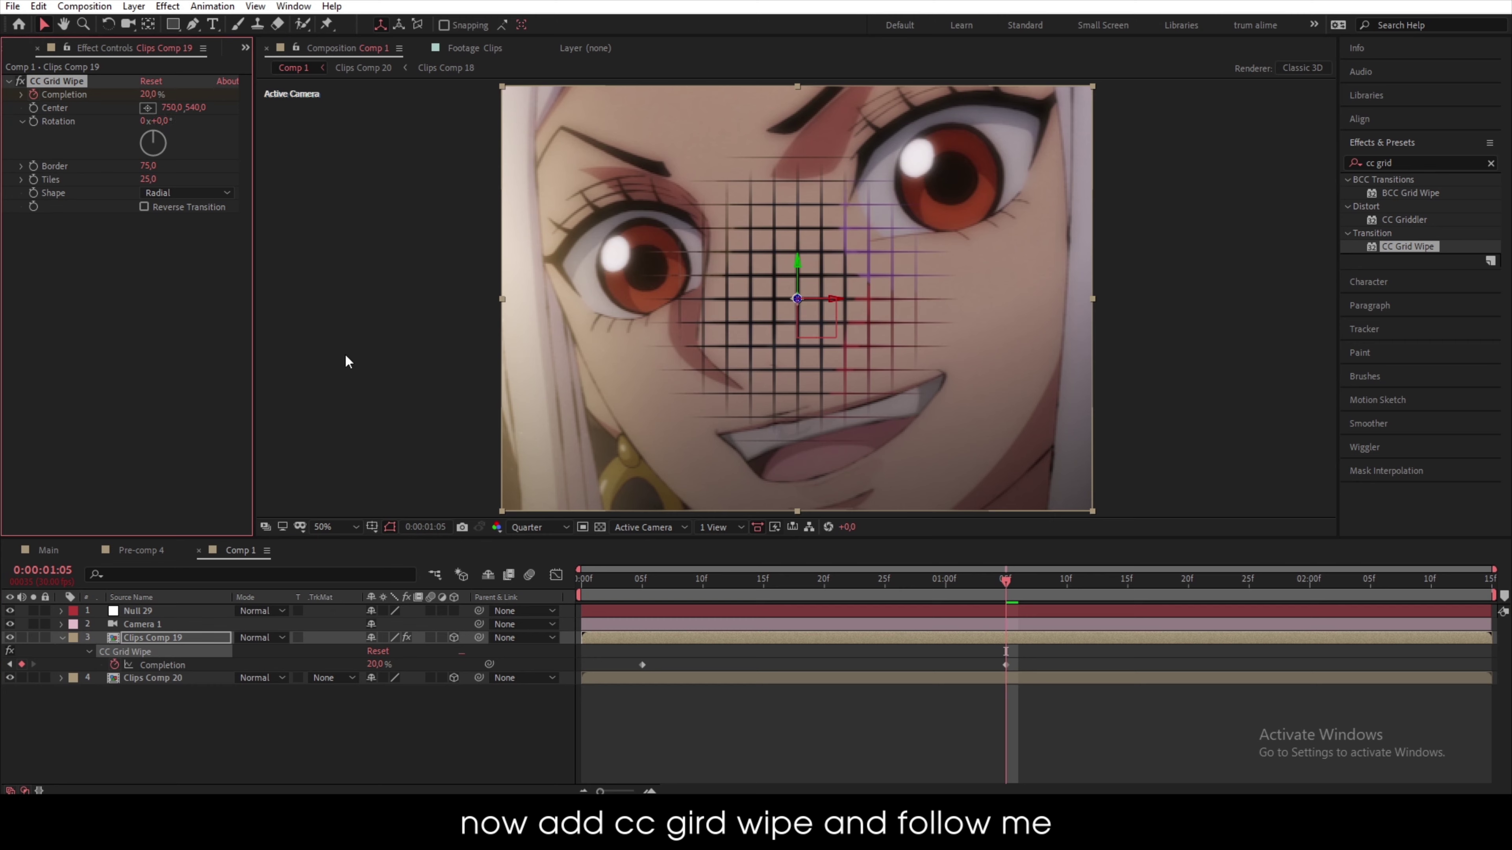
pyautogui.click(674, 594)
pyautogui.press('space')
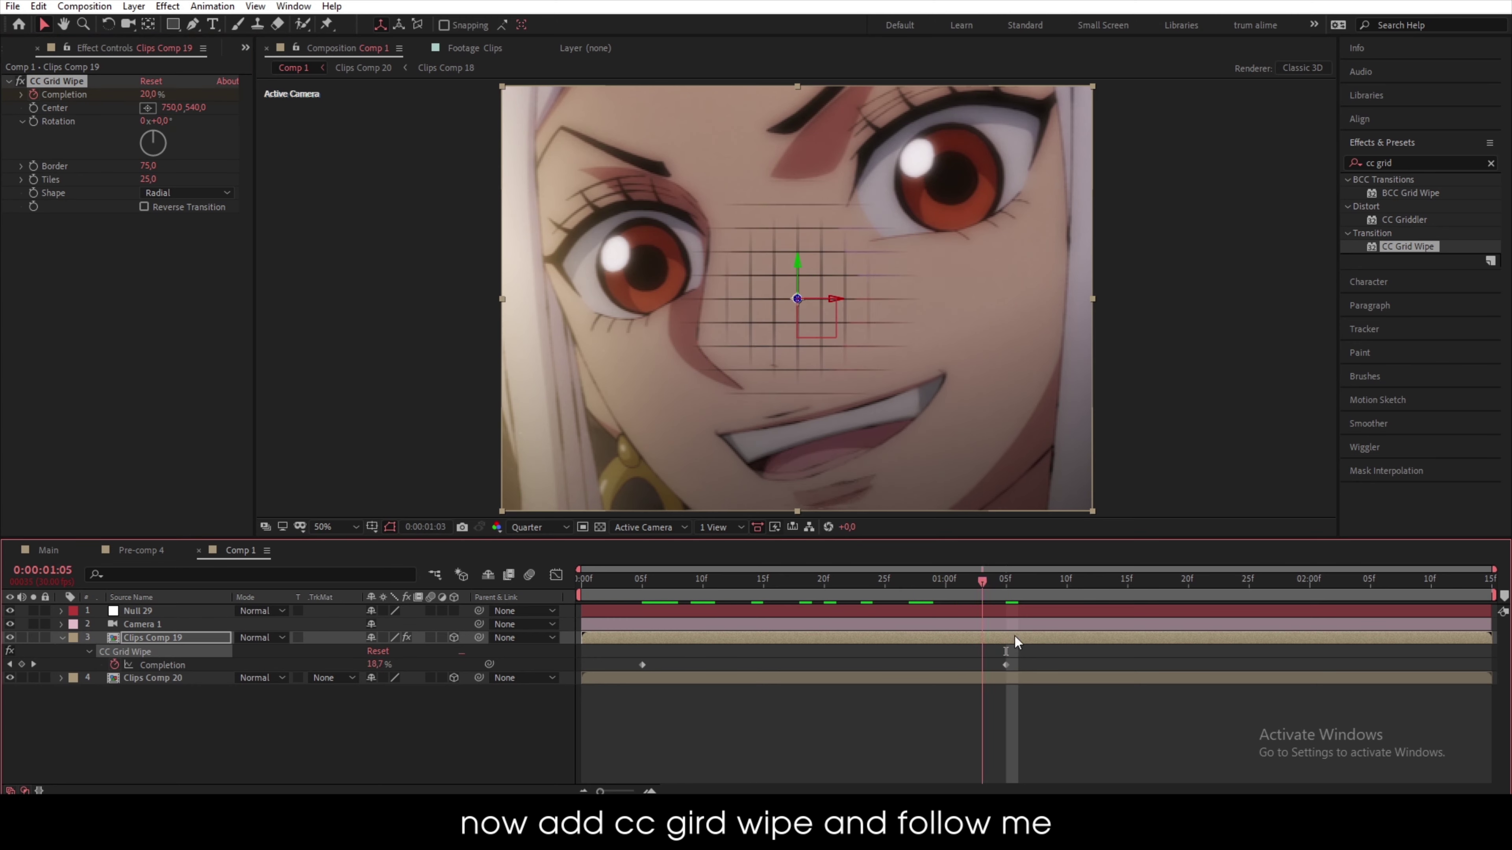
# - Ease both Completion keyframes and reshape their speed graph to start fast and slow down gradually, and preview the result
pyautogui.moveTo(1031, 662); pyautogui.dragTo(599, 667)
pyautogui.click(556, 575)
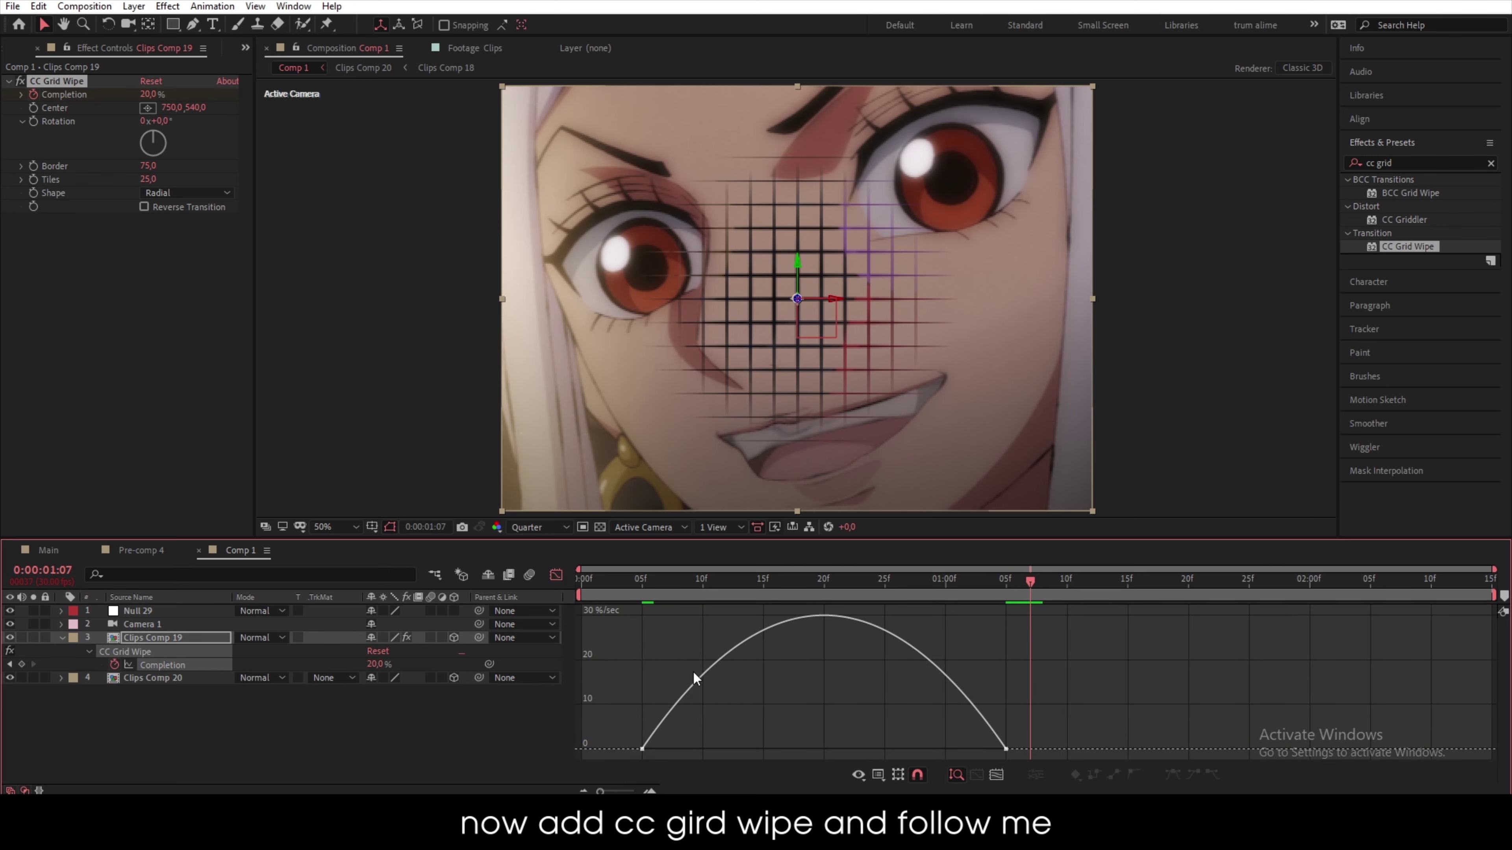
pyautogui.moveTo(719, 704); pyautogui.dragTo(584, 759)
pyautogui.moveTo(703, 750); pyautogui.dragTo(639, 755)
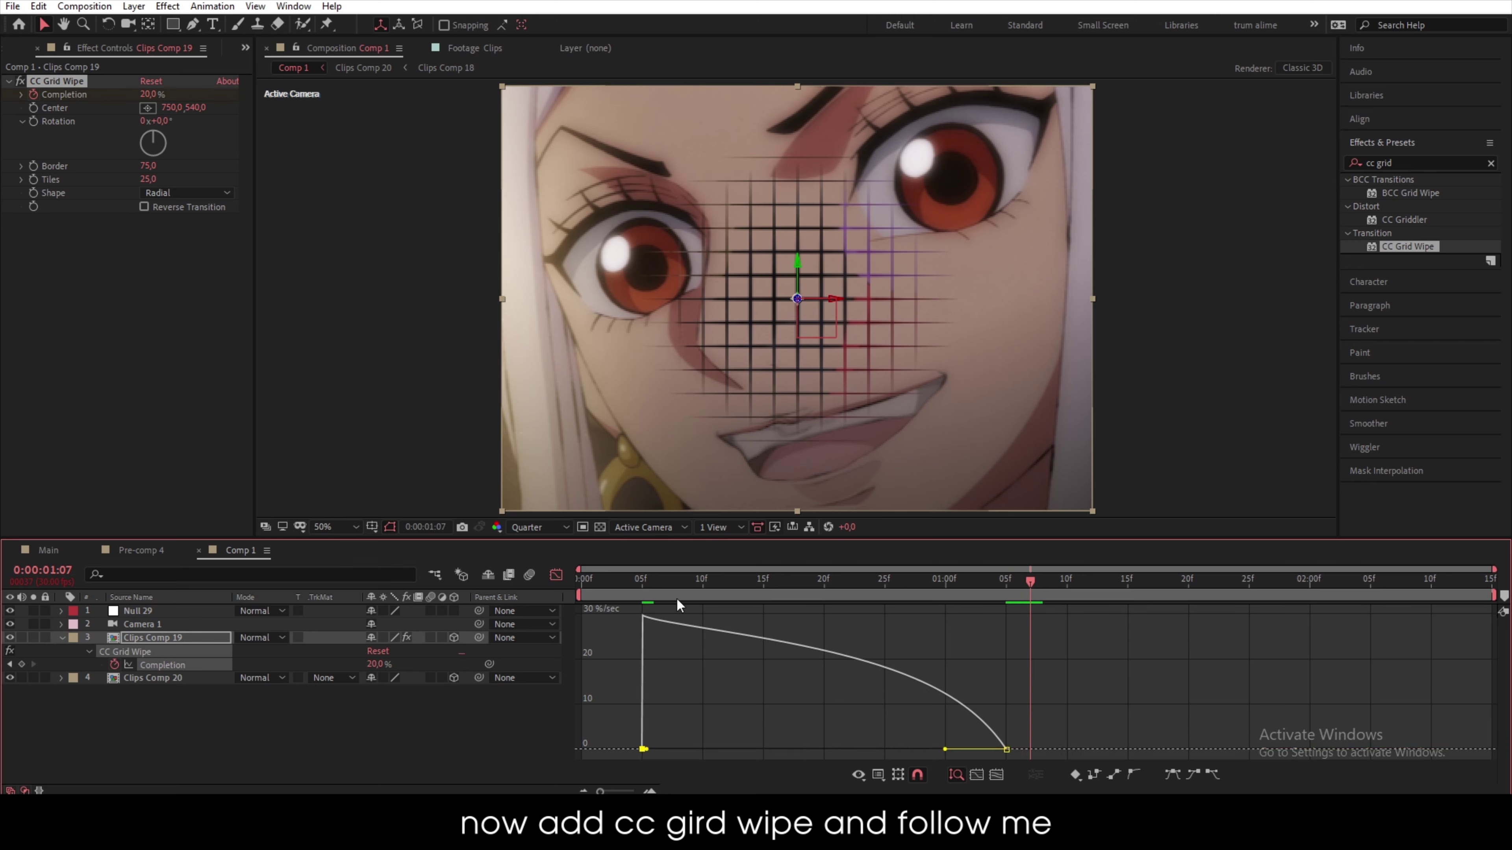
pyautogui.click(646, 595)
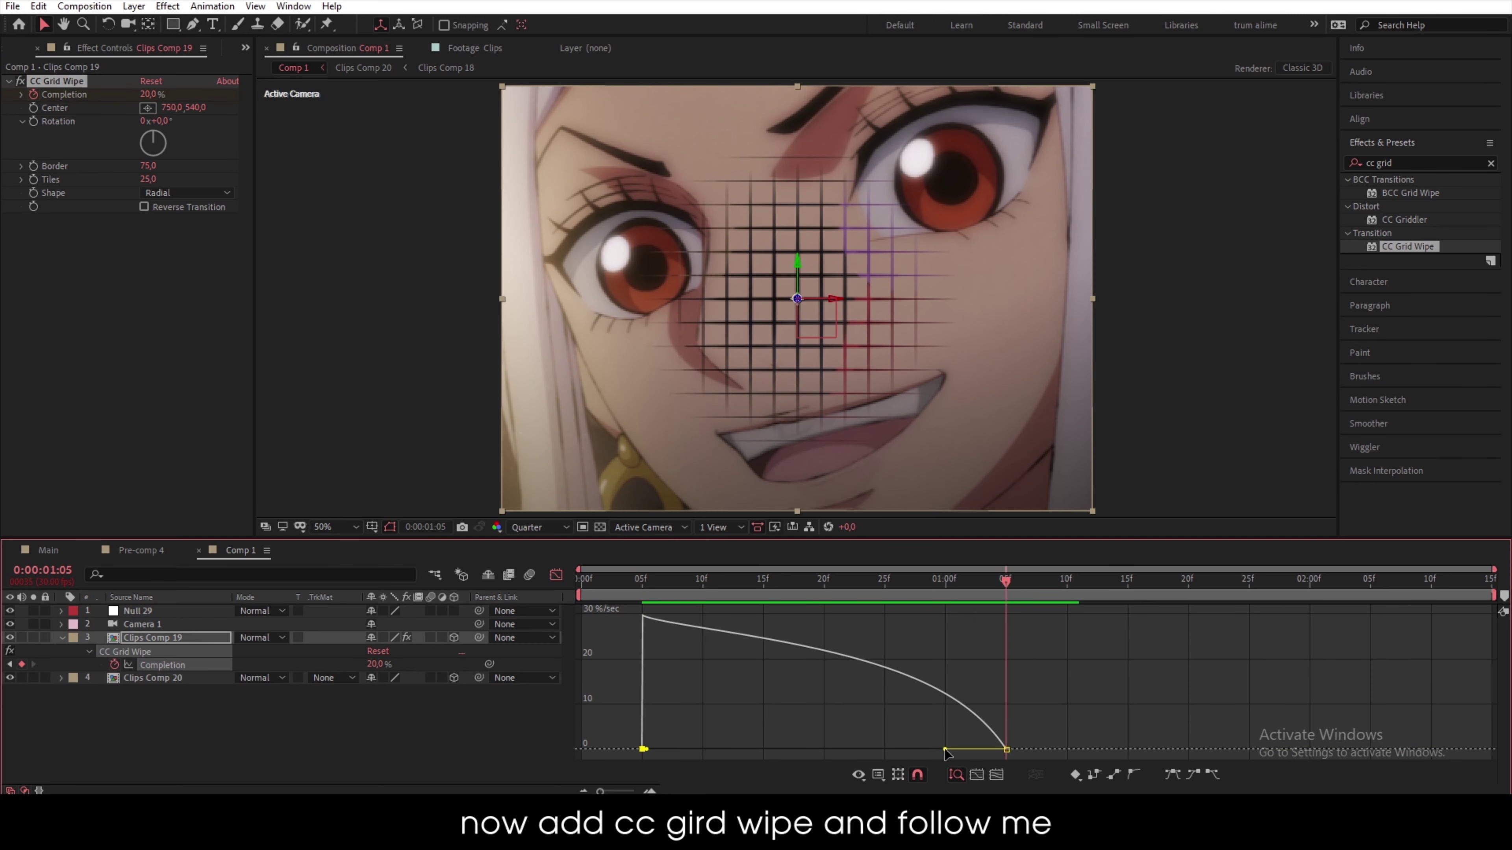
pyautogui.moveTo(945, 751); pyautogui.dragTo(902, 752)
pyautogui.moveTo(791, 590); pyautogui.dragTo(594, 593)
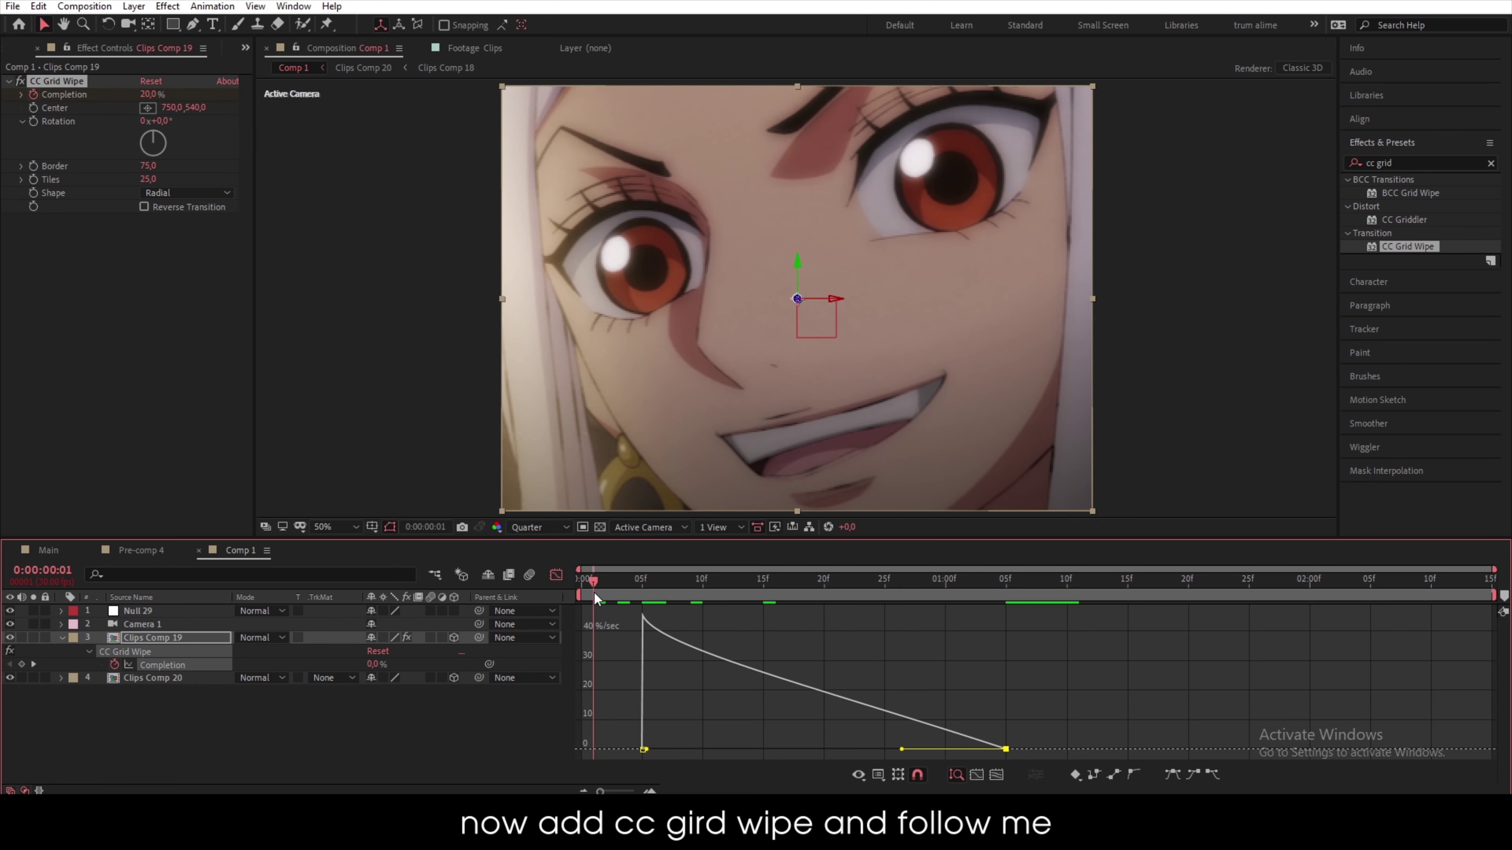
pyautogui.press('space')
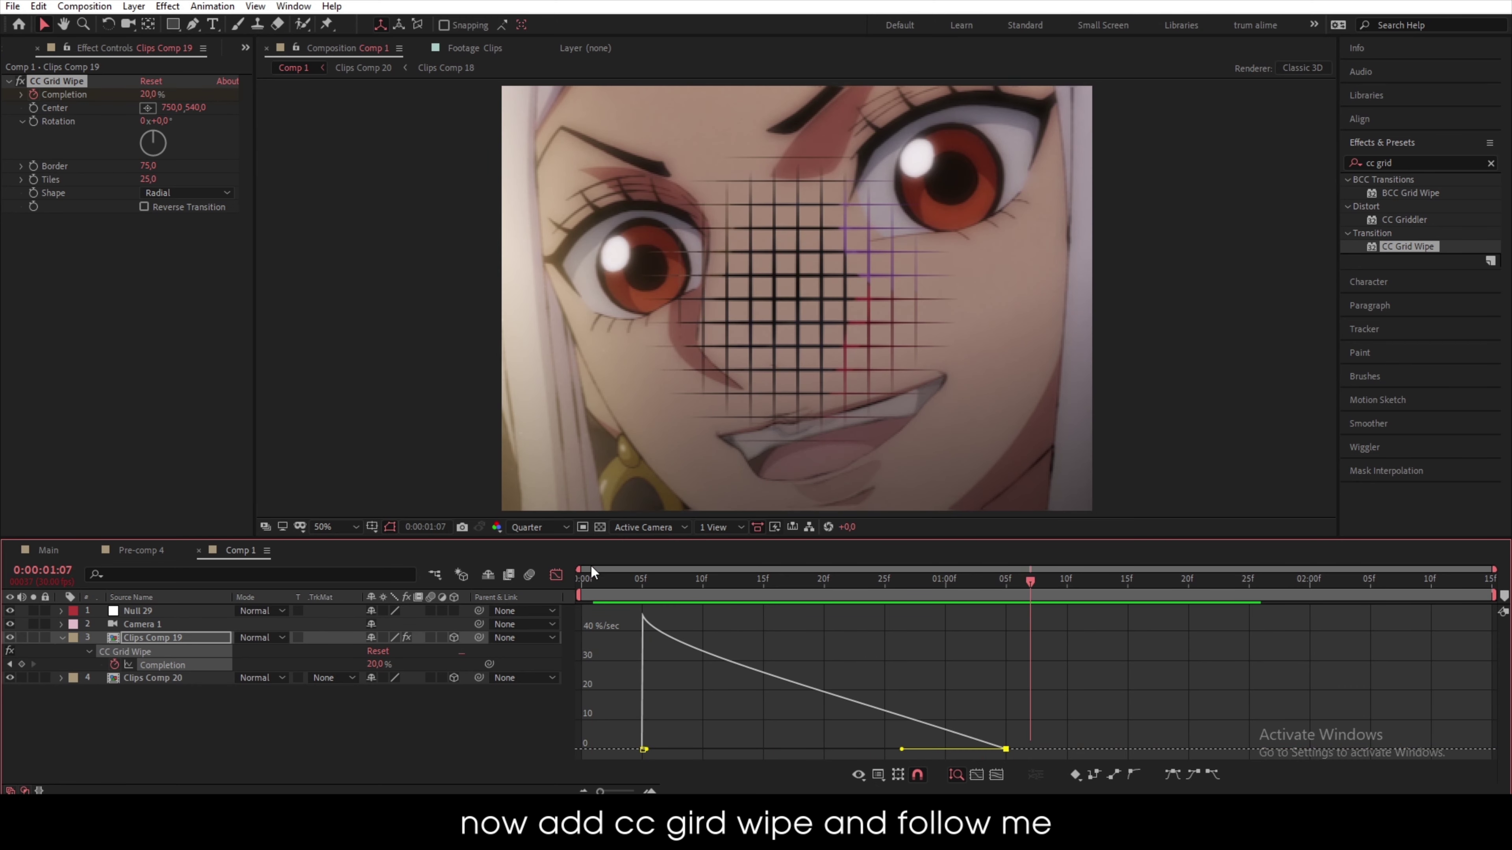
pyautogui.press('space')
pyautogui.click(556, 575)
# - Go to 0:00:00:18 and search the effects for "turb"
pyautogui.moveTo(678, 581); pyautogui.dragTo(800, 600)
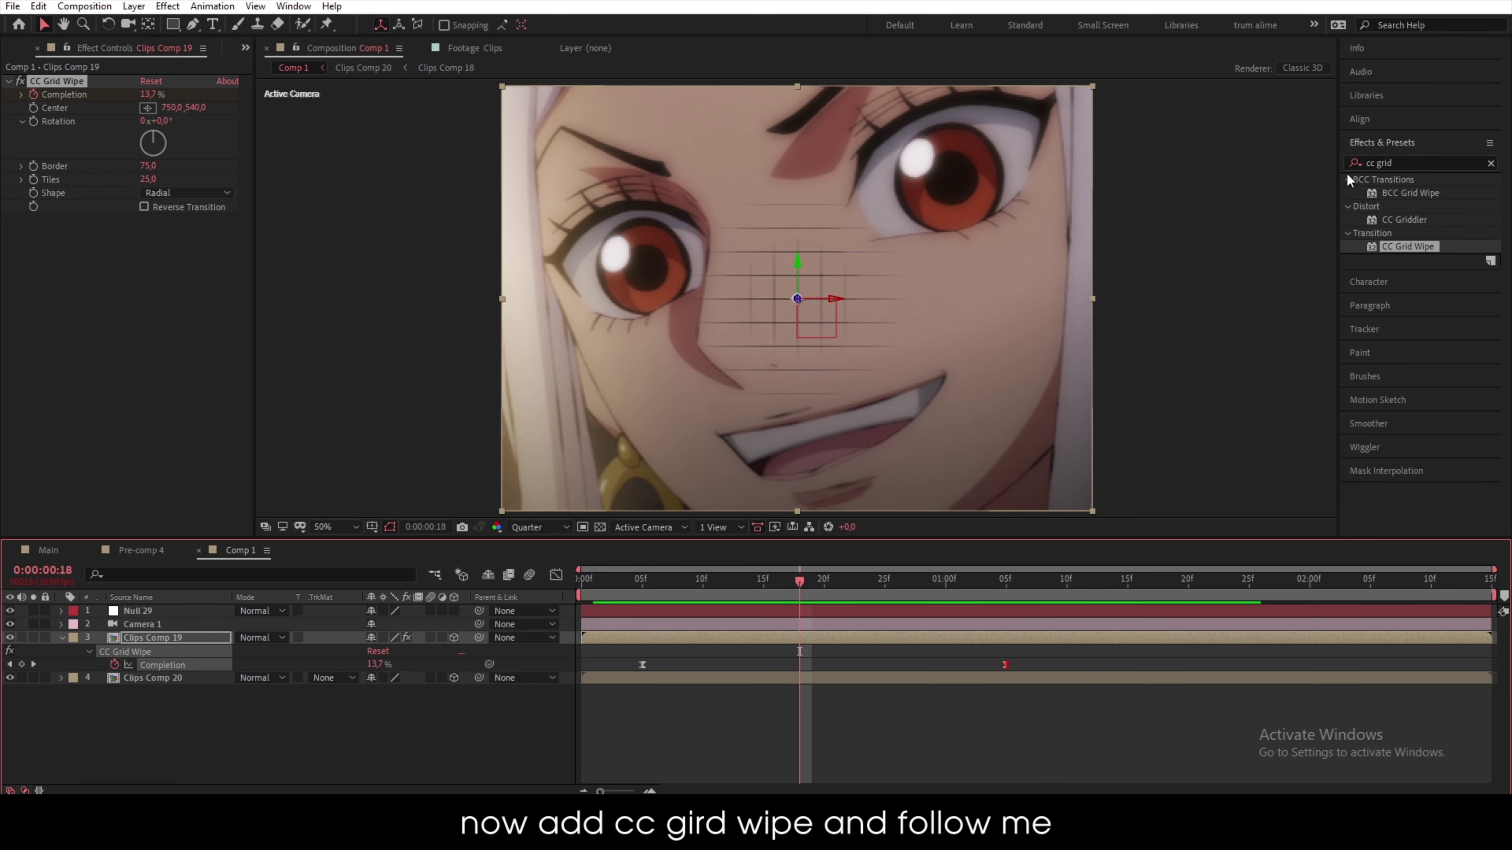
pyautogui.click(1406, 163)
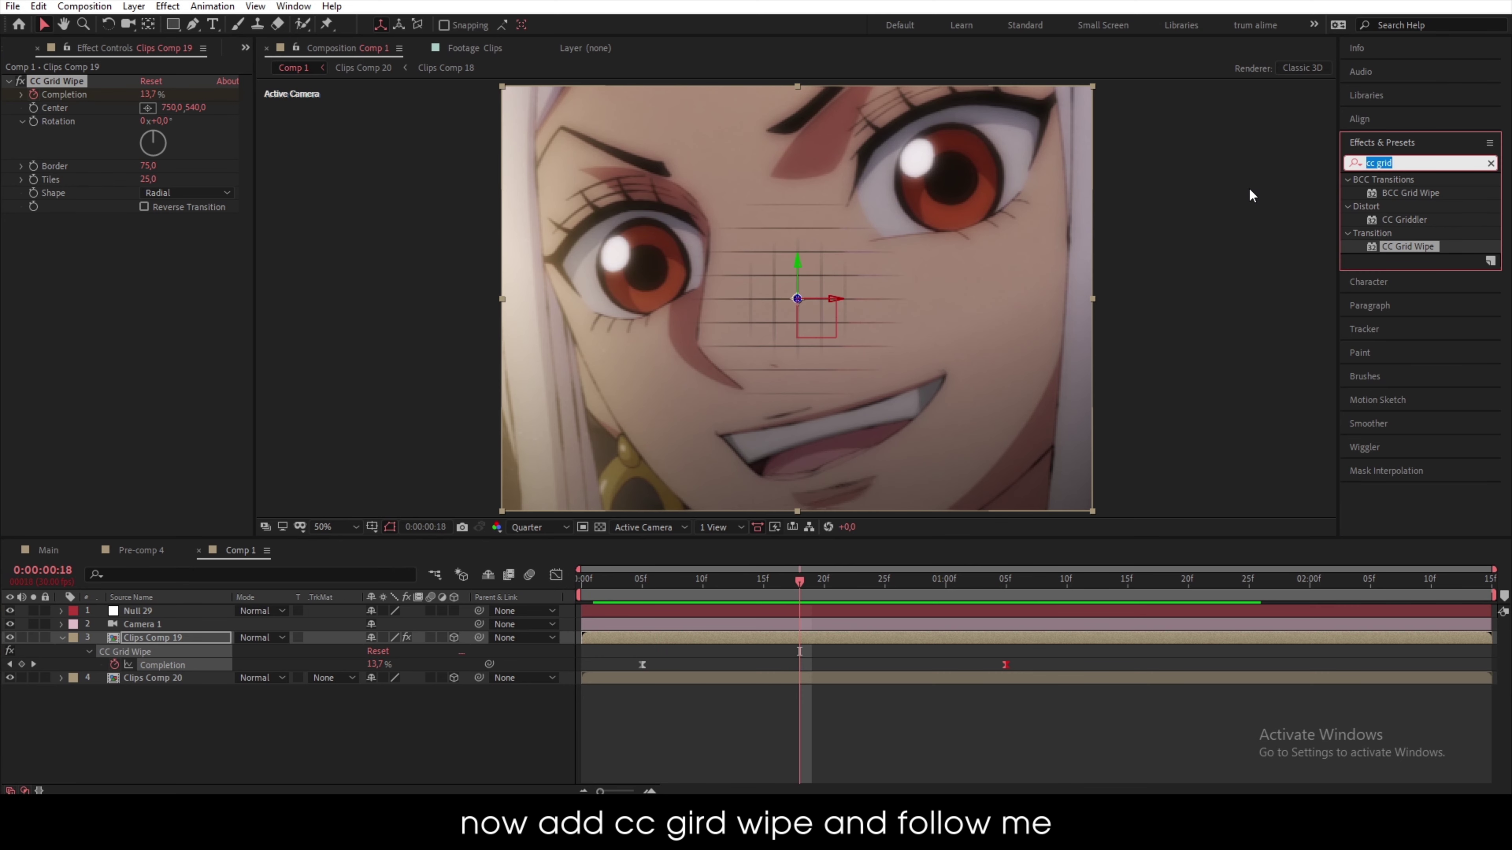
pyautogui.write('turb')
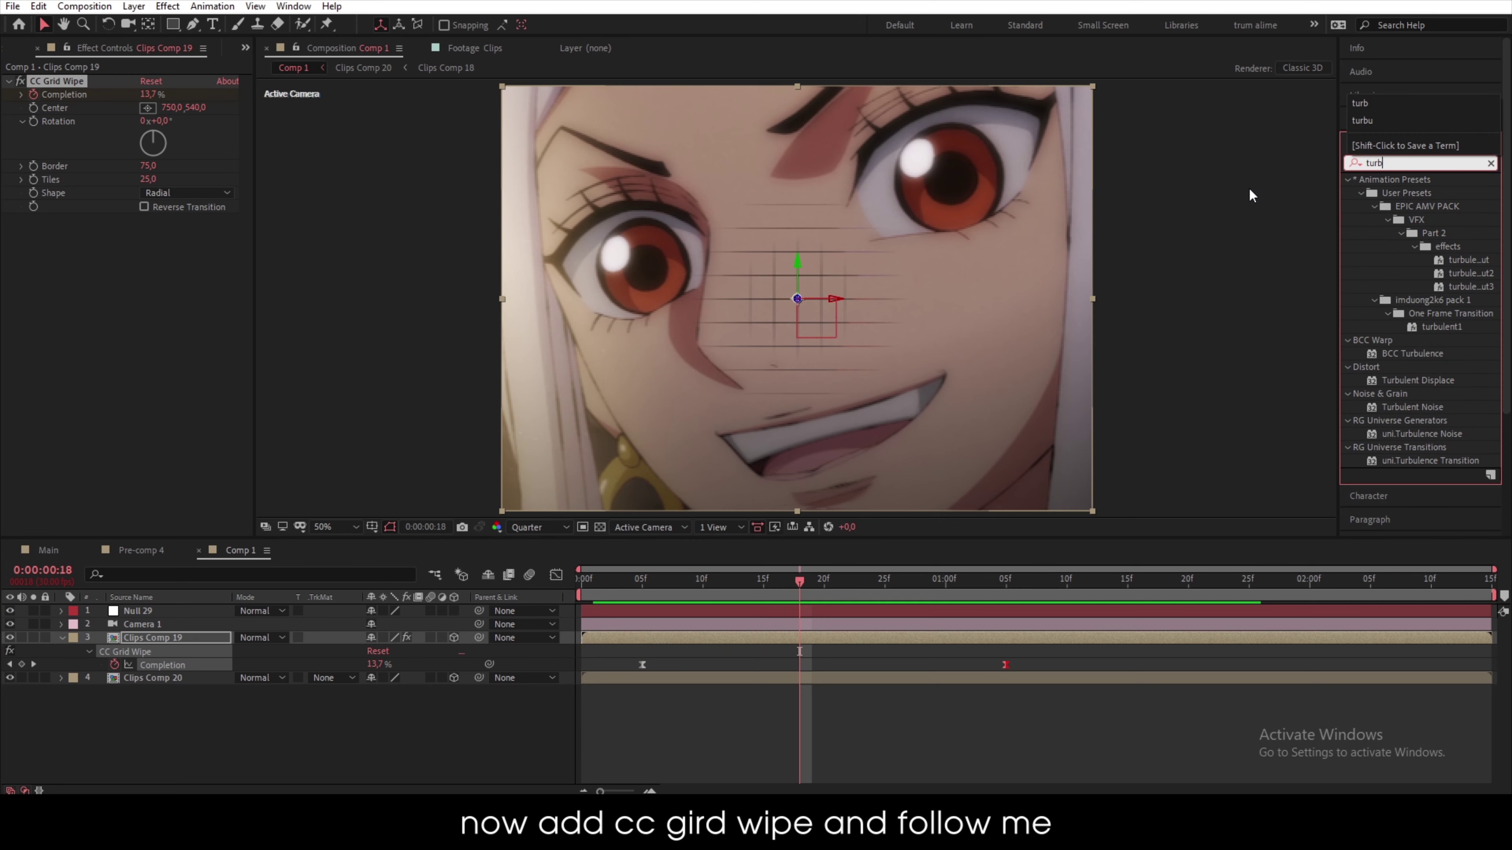
# - Apply Turbulent Displace to Clips Comp 19, place it above CC Grid Wipe, and enable keyframing for its Amount
pyautogui.doubleClick(1407, 382)
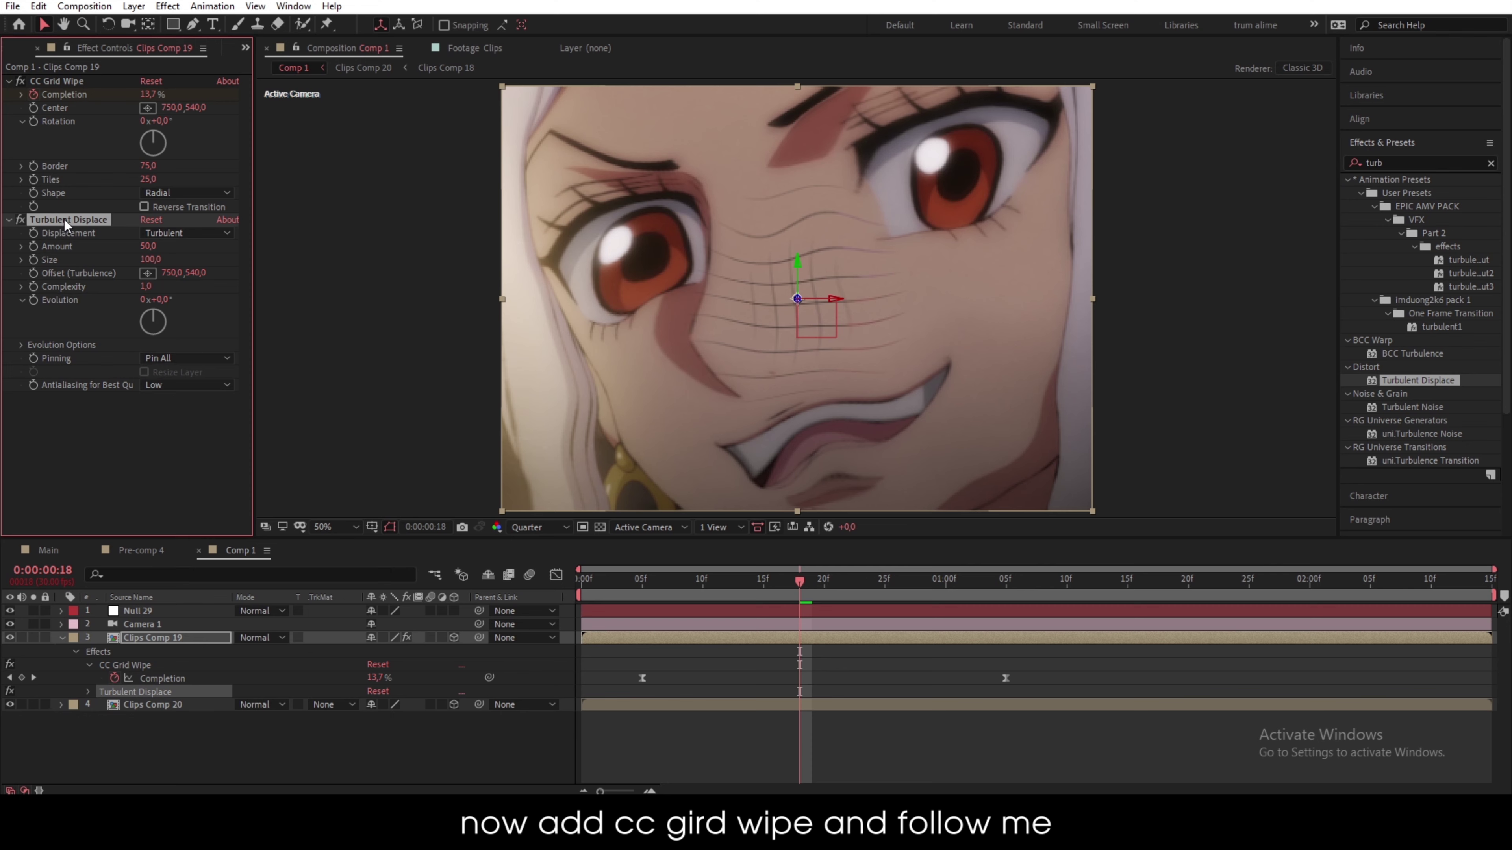
pyautogui.moveTo(65, 224); pyautogui.dragTo(67, 79)
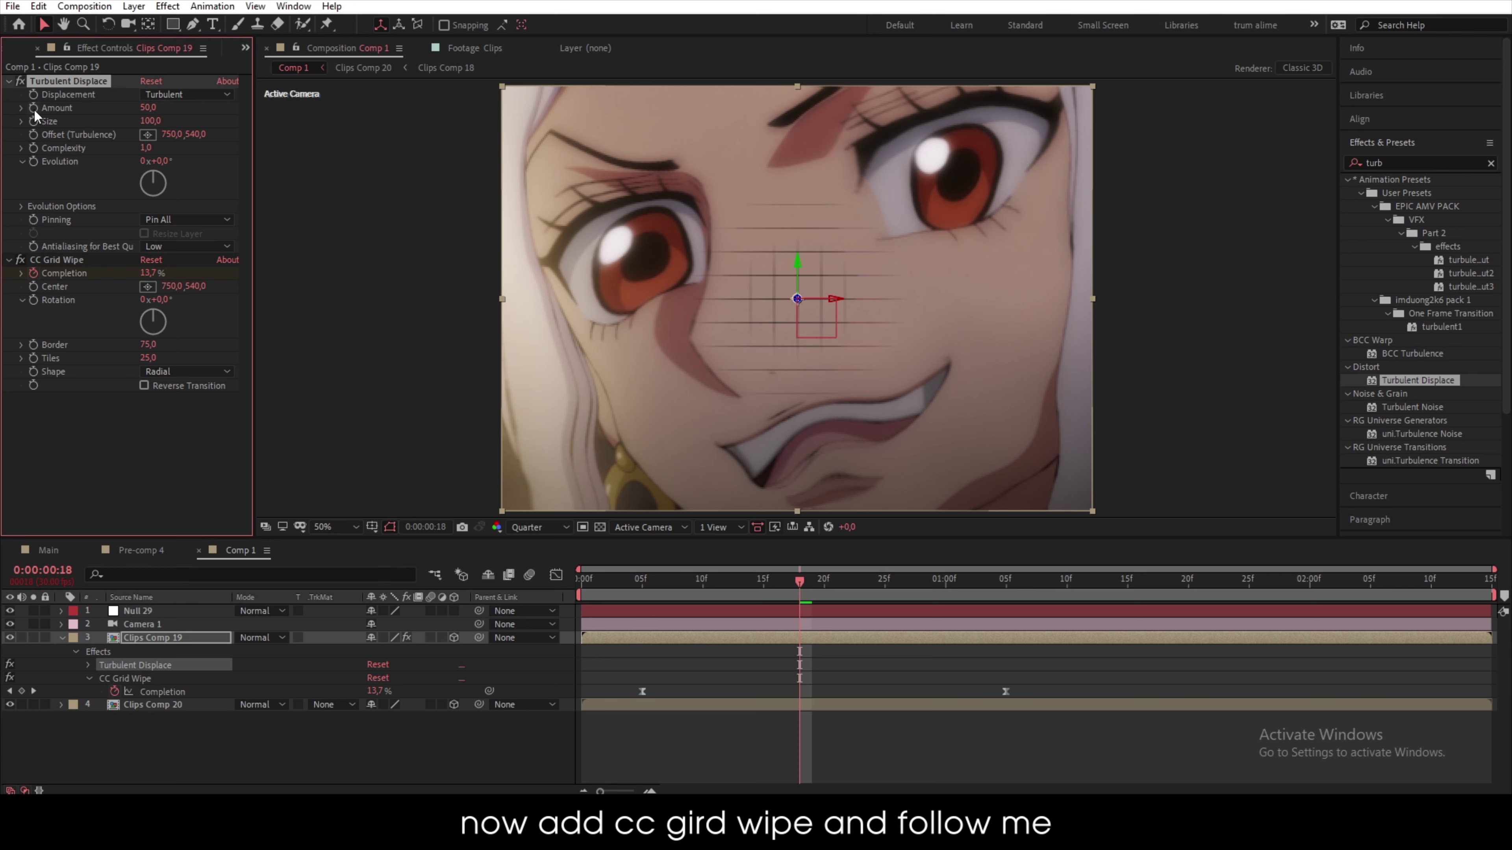
pyautogui.click(33, 107)
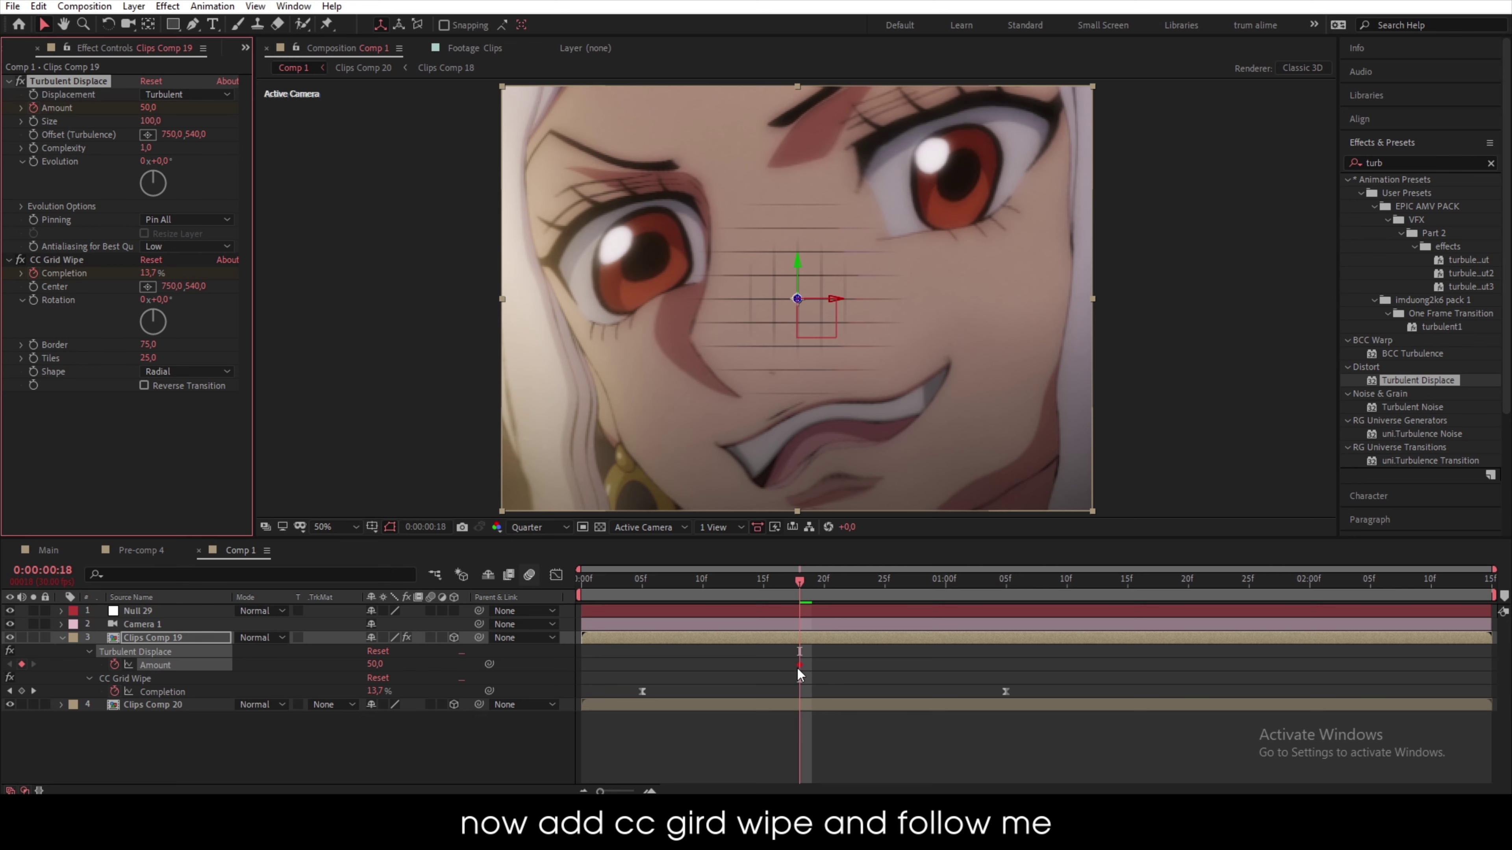
# - Keyframe Turbulent Displace's Amount from 0 at frame 8 to 50 at frame 29, then preview the animation
pyautogui.moveTo(798, 665); pyautogui.dragTo(678, 686)
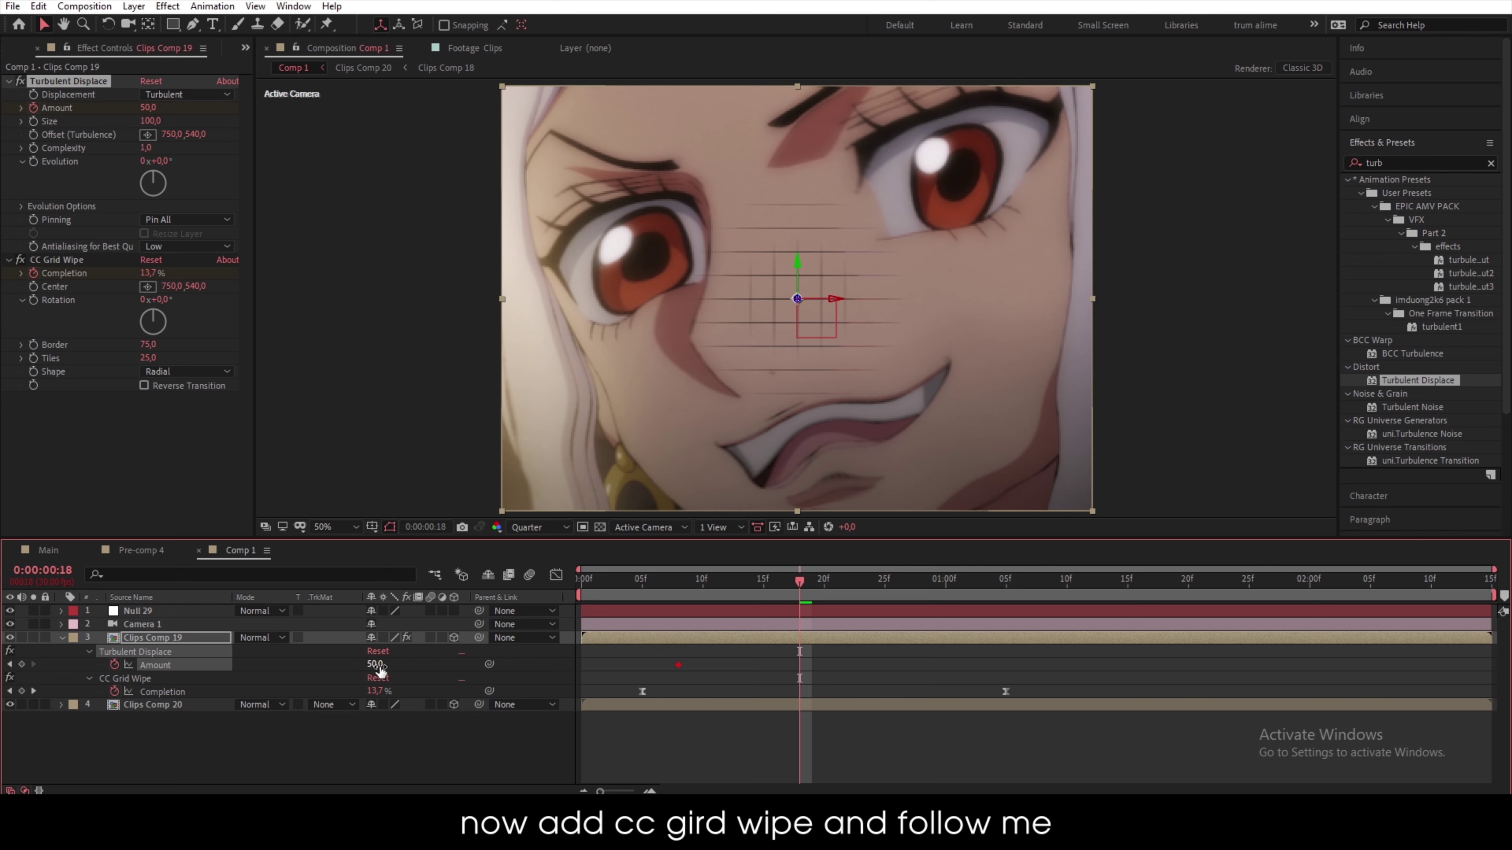
pyautogui.click(22, 665)
pyautogui.click(9, 664)
pyautogui.click(374, 665)
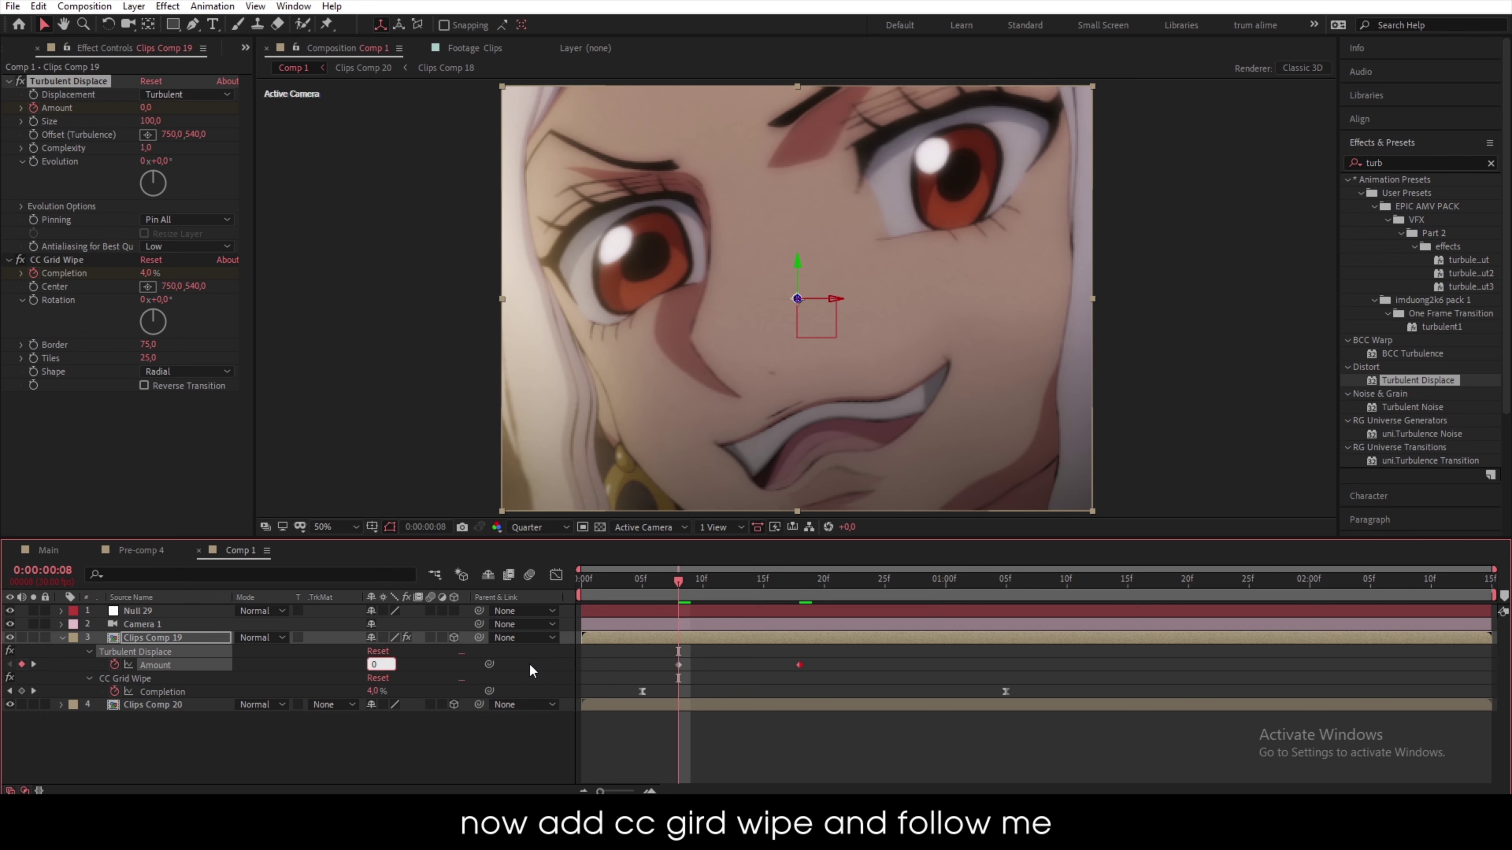
pyautogui.write('0')
pyautogui.press('Return')
pyautogui.click(805, 667)
pyautogui.moveTo(799, 665); pyautogui.dragTo(939, 665)
pyautogui.click(939, 664)
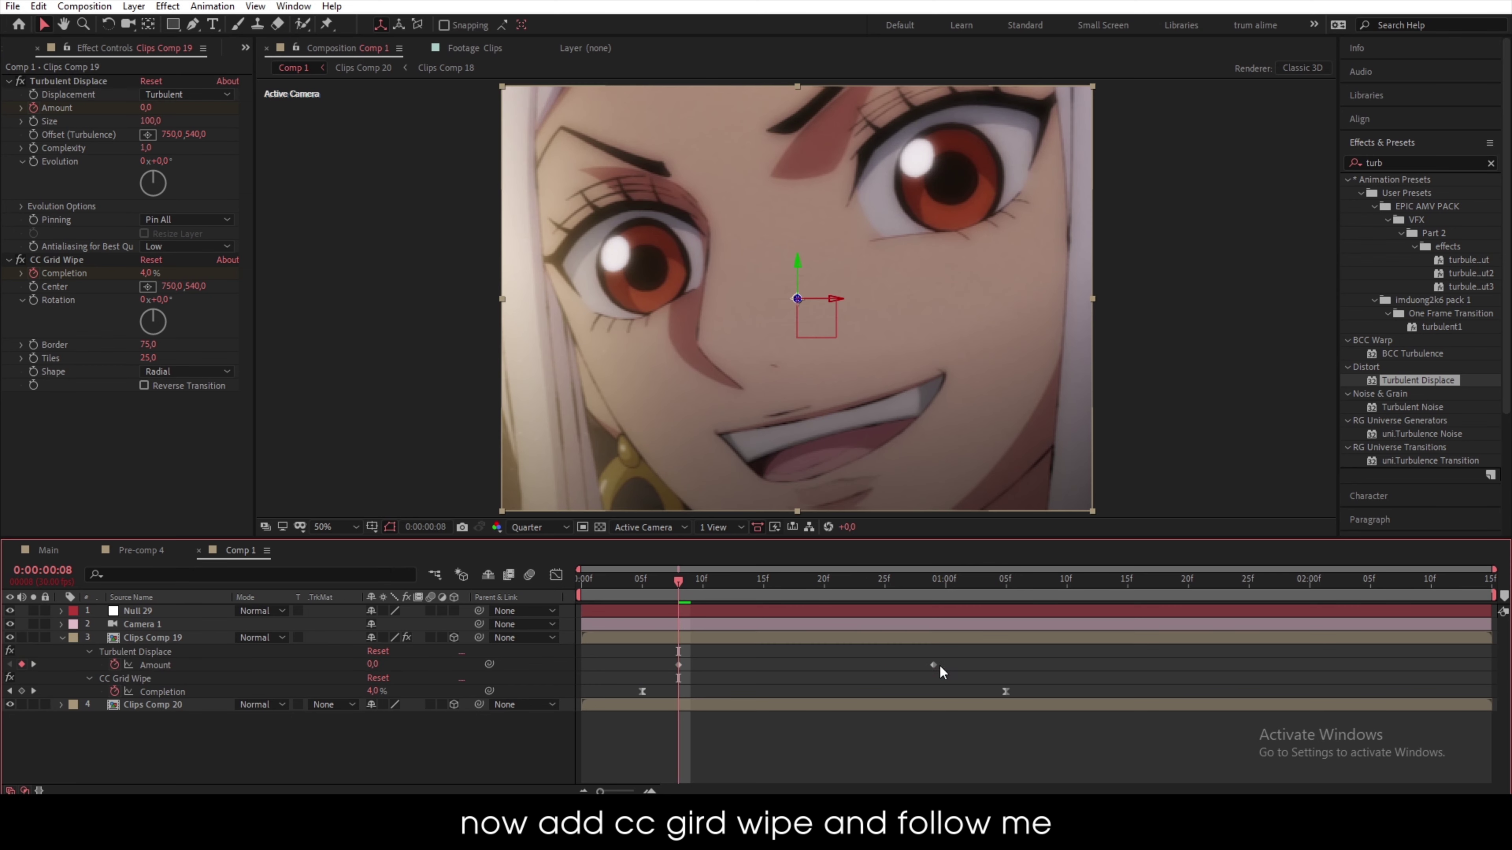
pyautogui.moveTo(655, 586); pyautogui.dragTo(541, 587)
pyautogui.press('space')
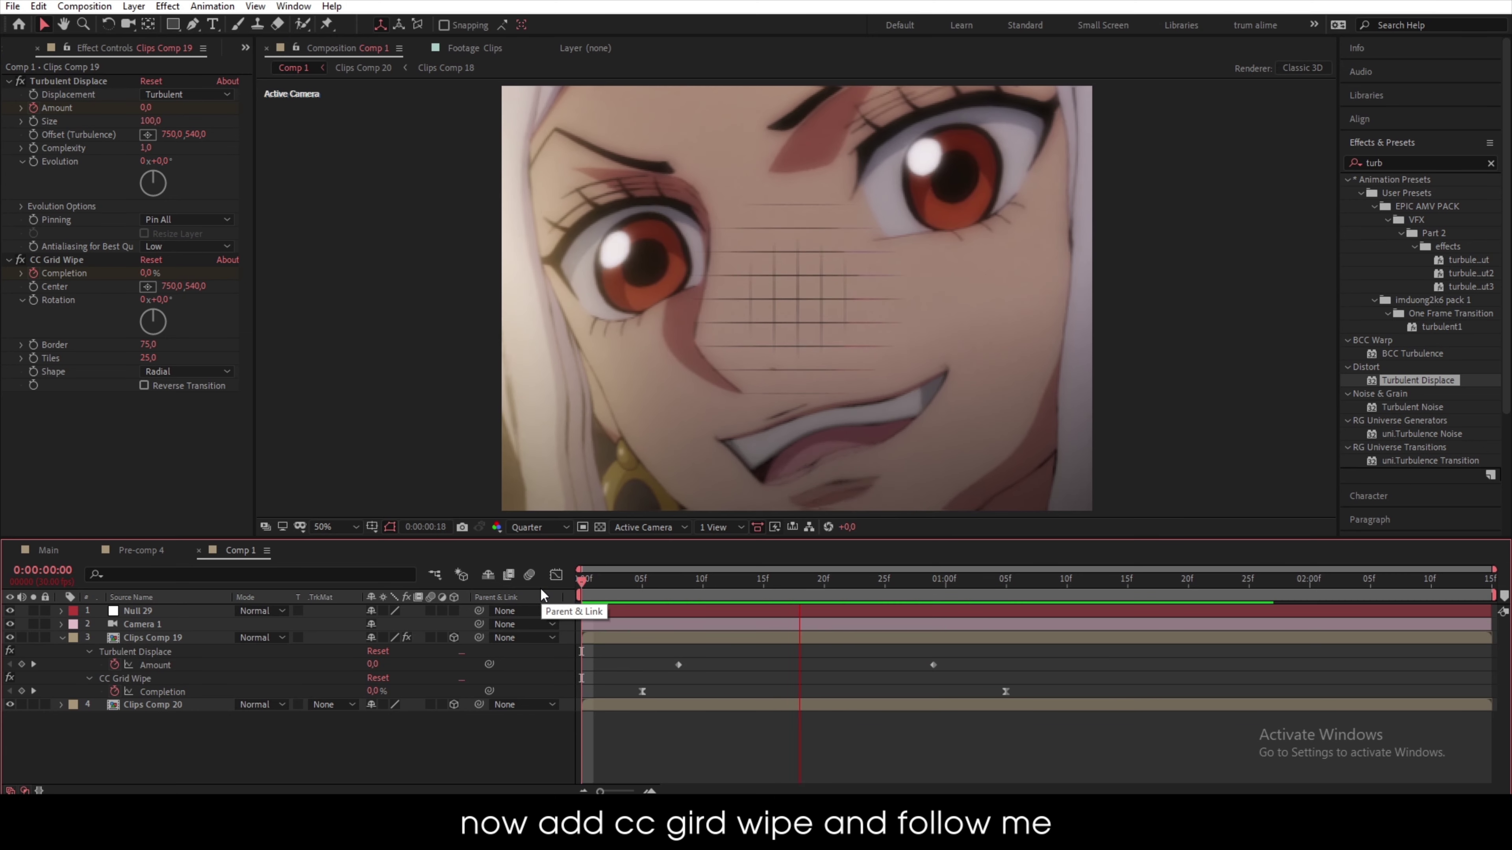
pyautogui.press('space')
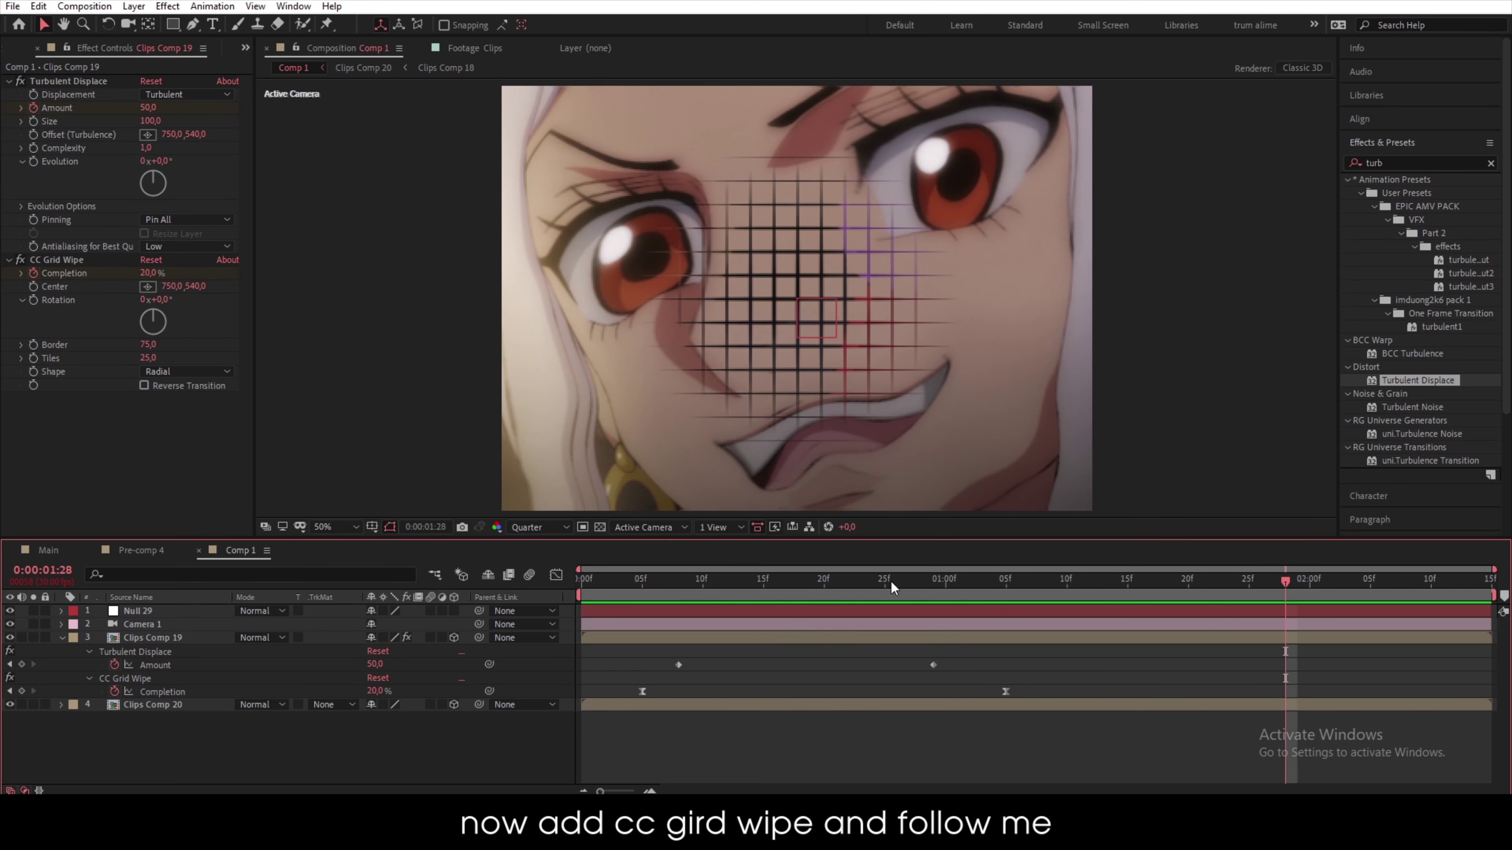
# - Keyframe Clips Comp 19's Opacity from 100% at frame 21 to 0% at 1:05 and preview the fade
pyautogui.moveTo(794, 591); pyautogui.dragTo(835, 595)
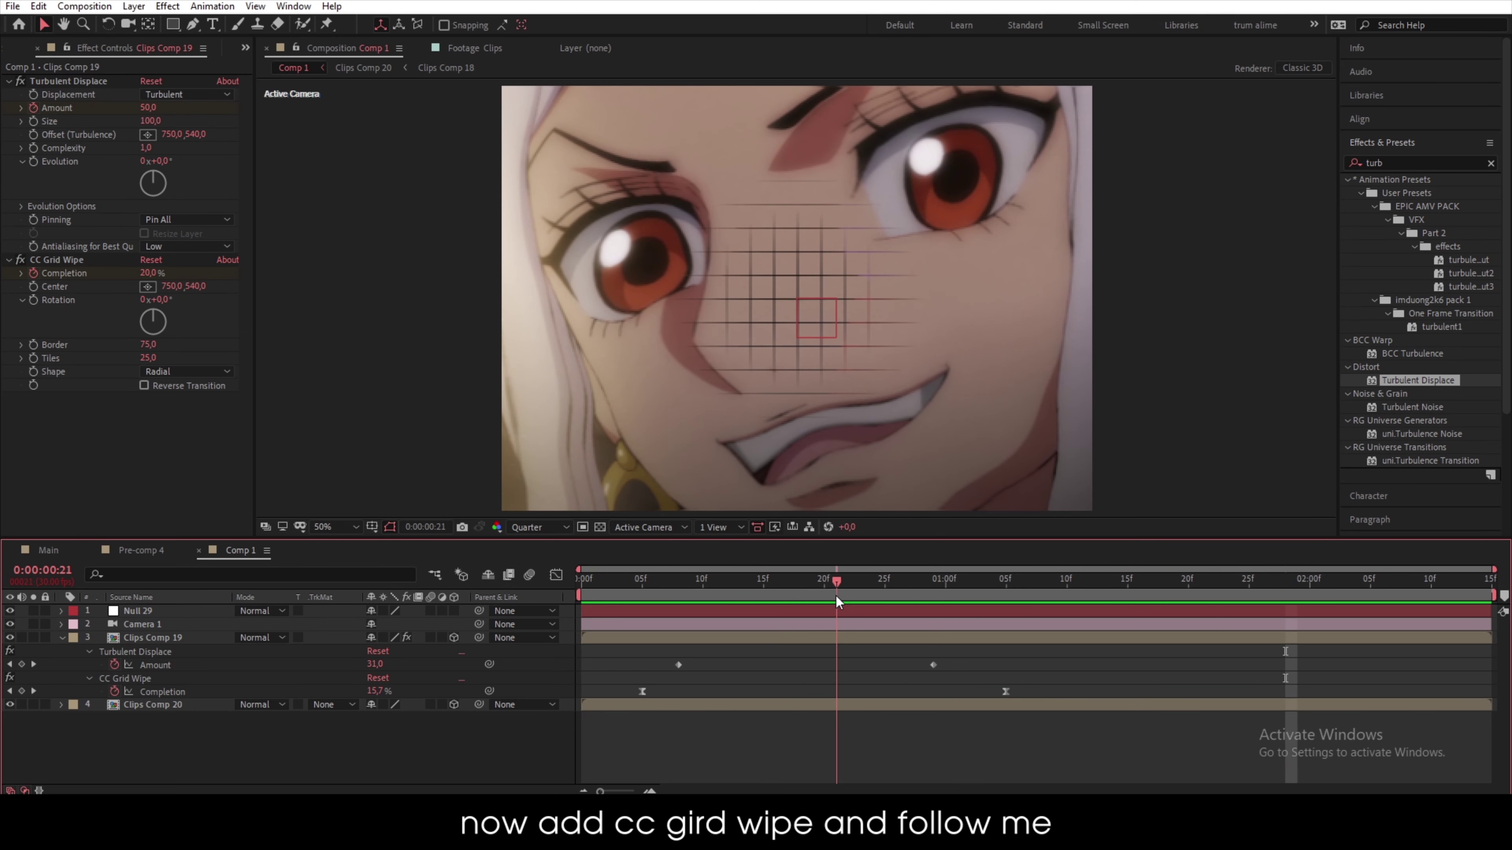
pyautogui.click(869, 635)
pyautogui.press('t')
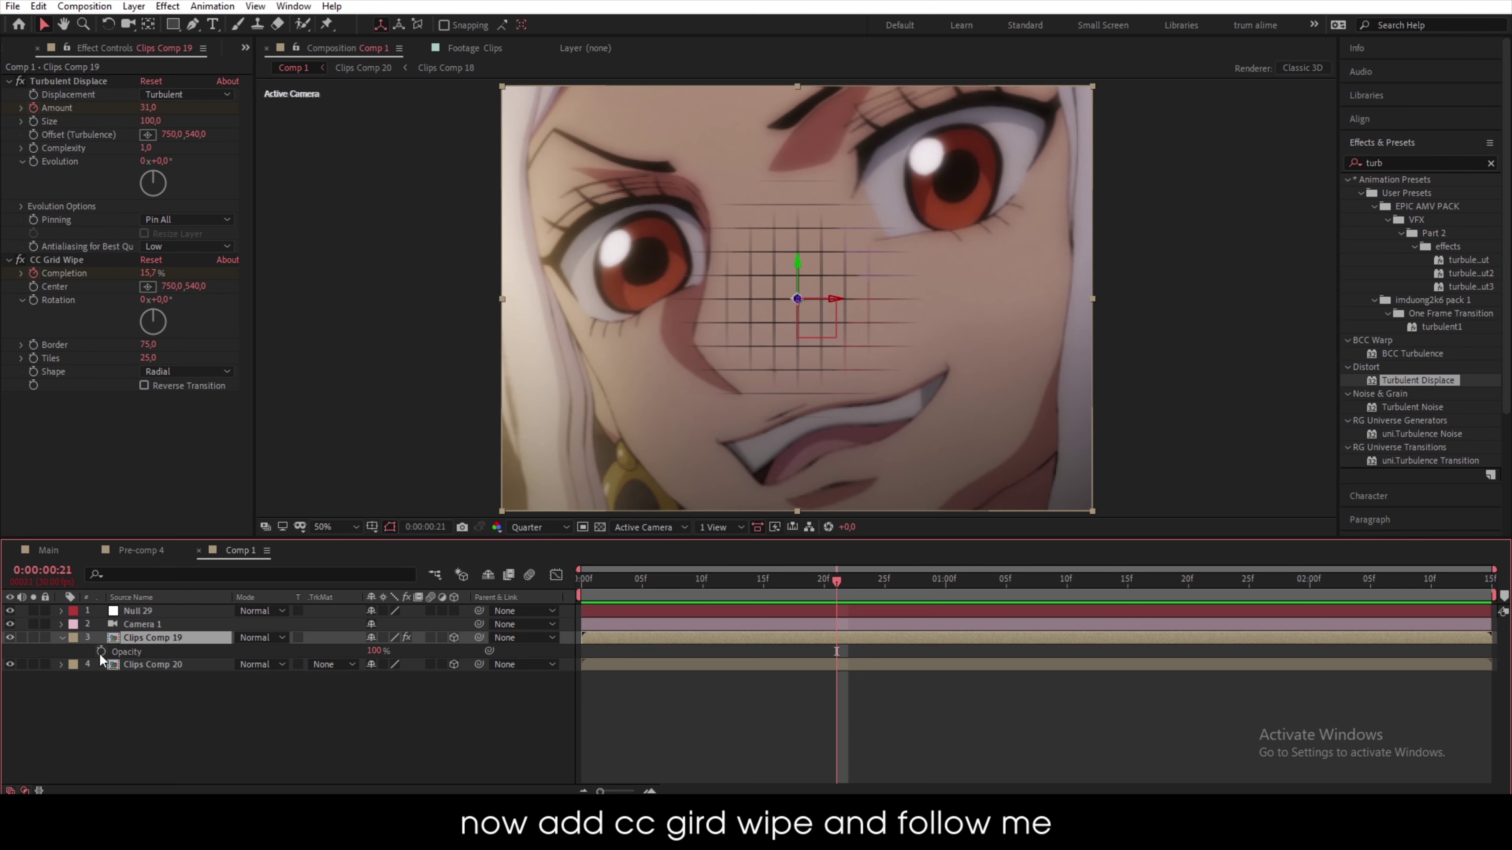
pyautogui.click(101, 651)
pyautogui.press('u')
pyautogui.moveTo(917, 583); pyautogui.dragTo(1031, 598)
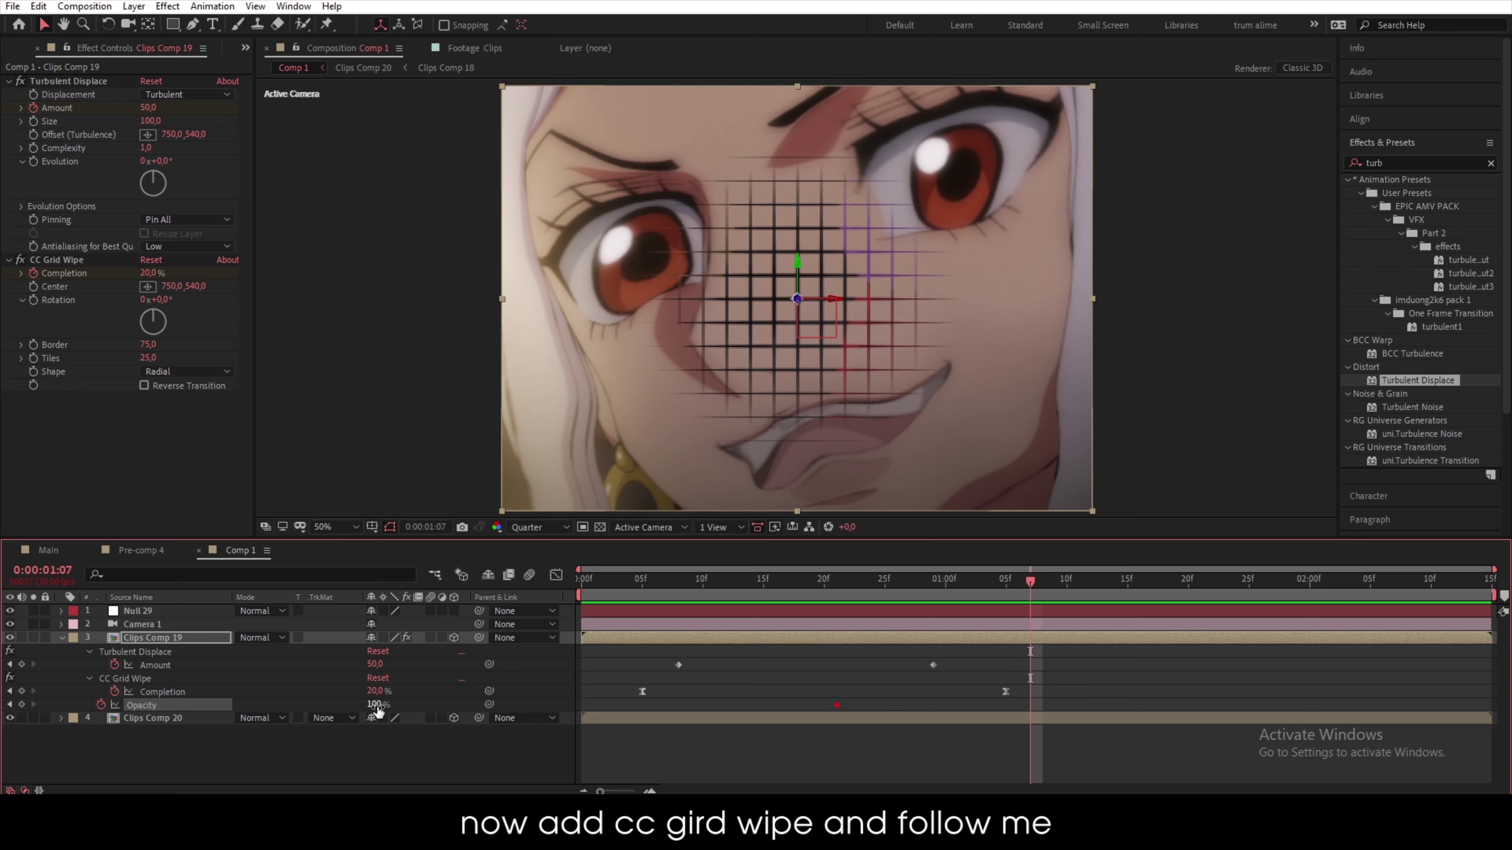
pyautogui.moveTo(376, 706); pyautogui.dragTo(256, 709)
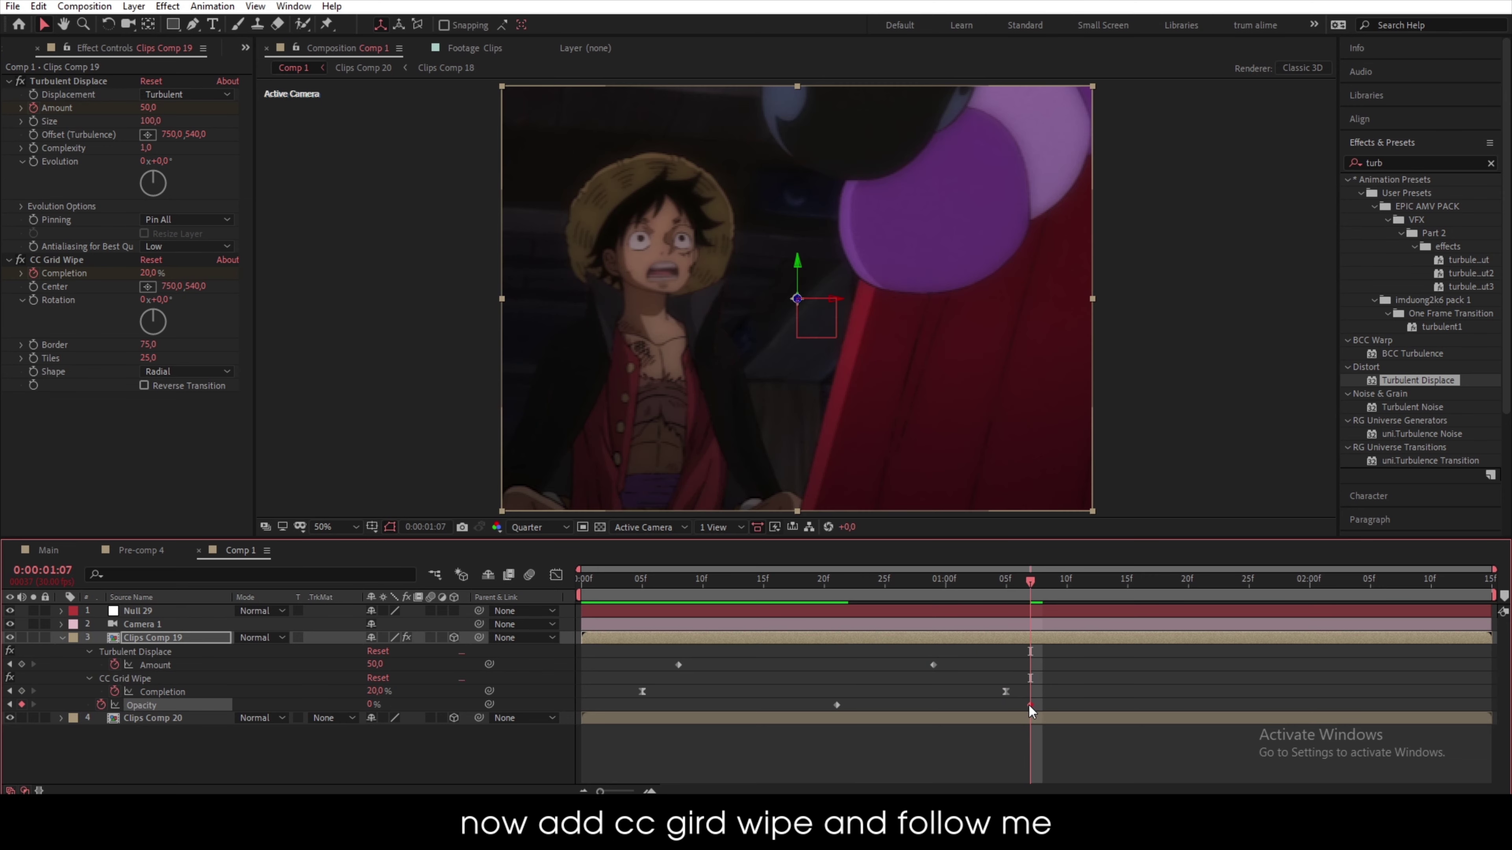
pyautogui.moveTo(1029, 705); pyautogui.dragTo(1007, 705)
pyautogui.click(679, 596)
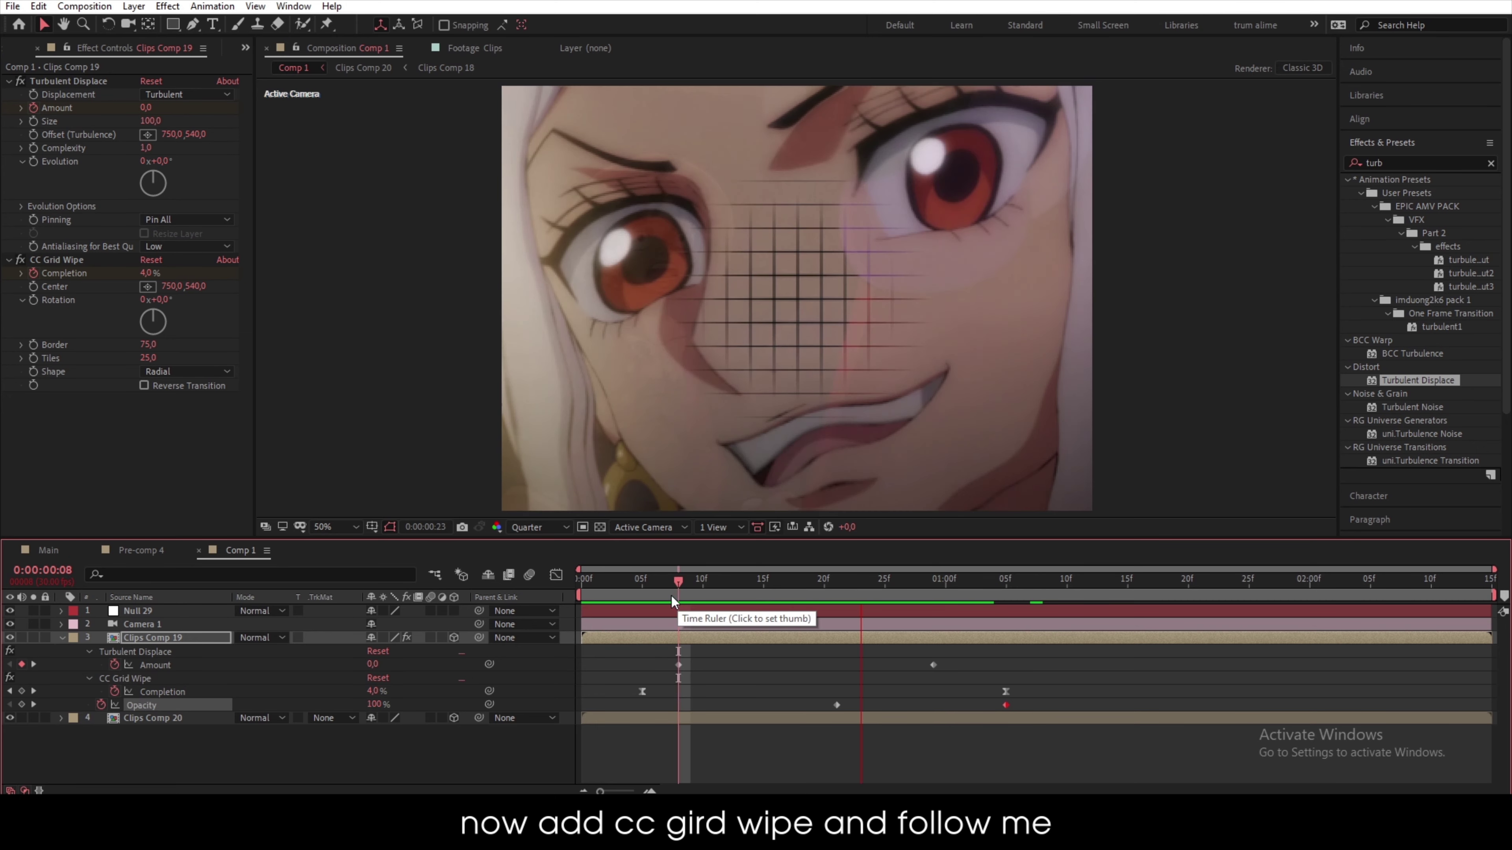
pyautogui.press('space')
pyautogui.moveTo(740, 594); pyautogui.dragTo(392, 577)
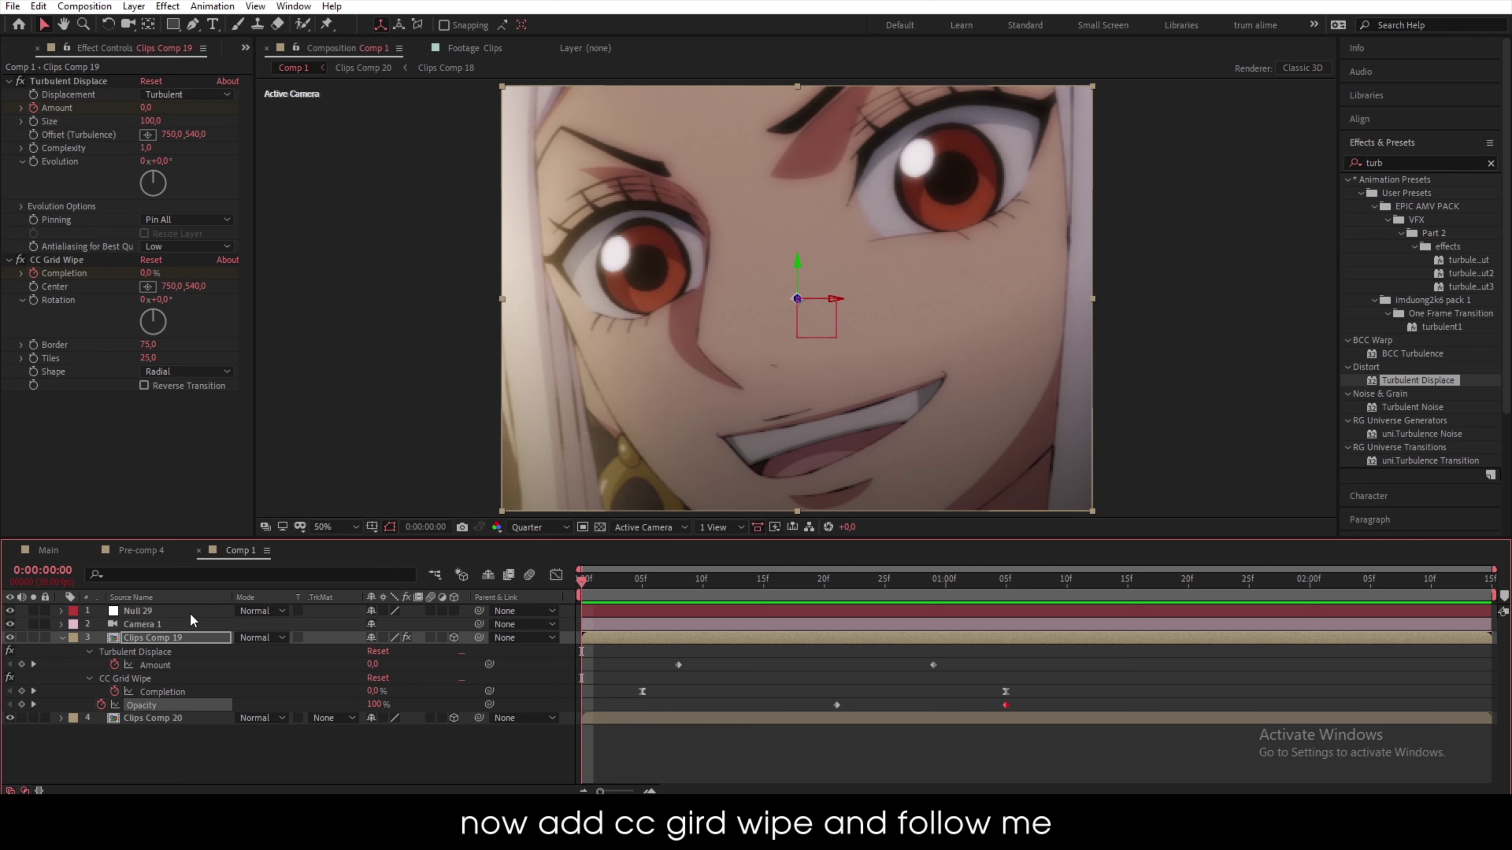
# - Parent Camera 1 to Null 29 and make the null a 3D layer
pyautogui.click(184, 623)
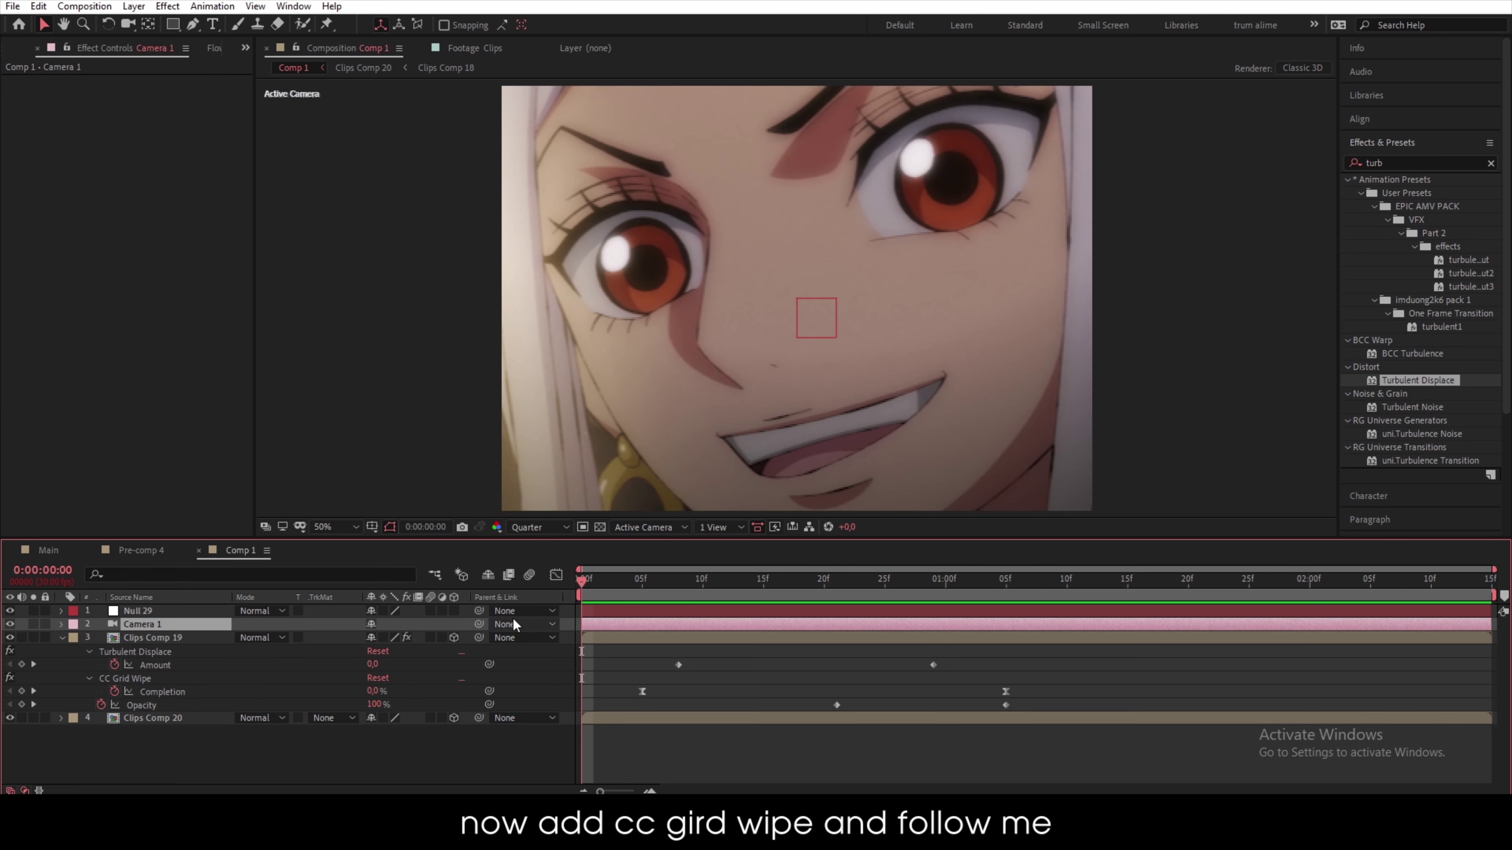
pyautogui.moveTo(479, 624); pyautogui.dragTo(154, 611)
pyautogui.click(453, 611)
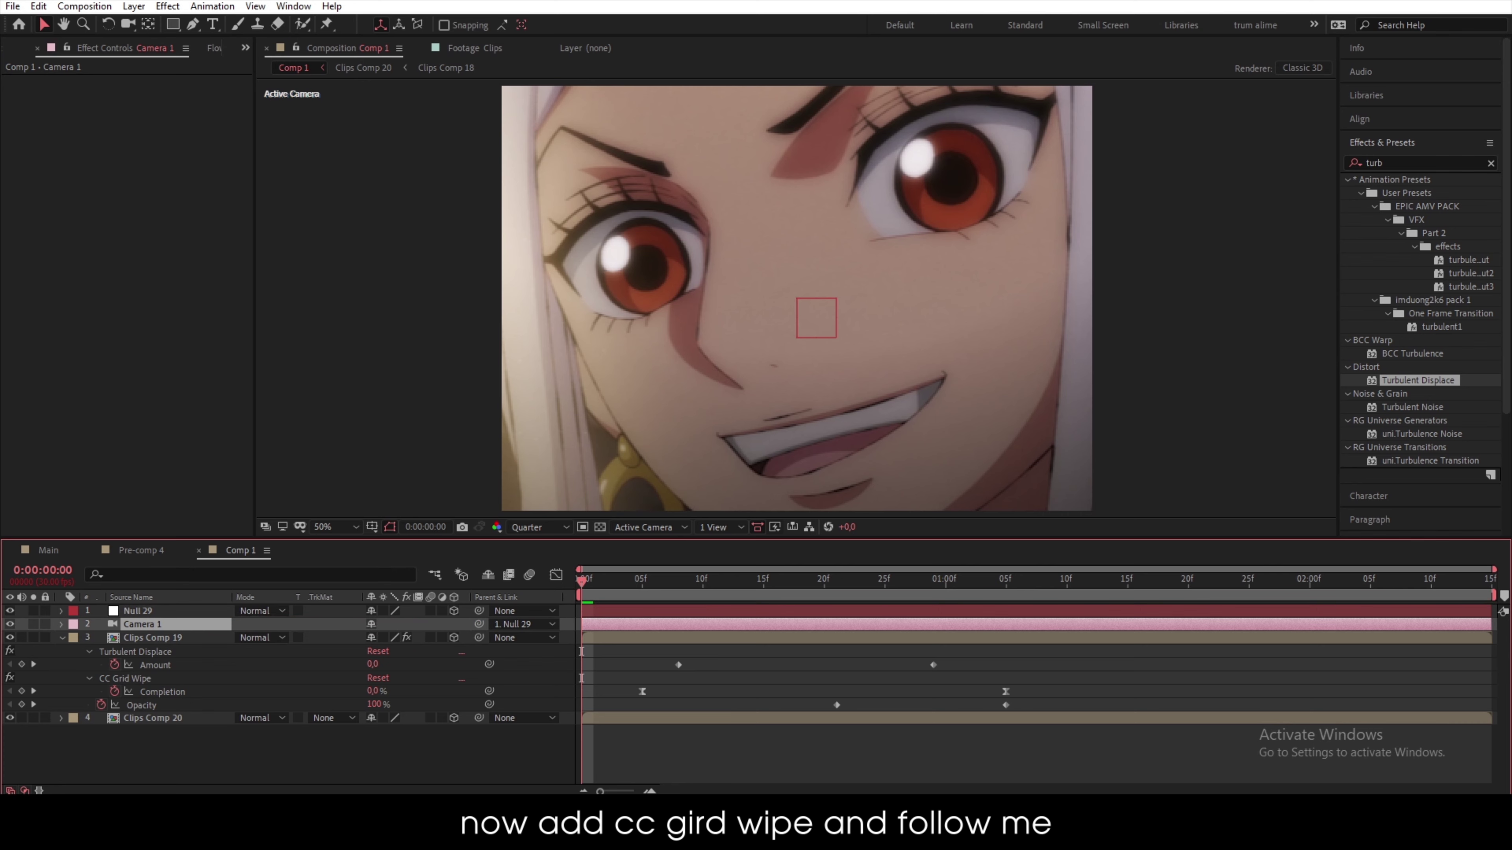
# - Keyframe Null 29's Position from 750, 540, 0 at frame 12 to 750, 540, 1750 at frame 27
pyautogui.moveTo(729, 581)
pyautogui.mouseDown()
pyautogui.moveTo(820, 581)
pyautogui.moveTo(734, 591)
pyautogui.mouseUp()
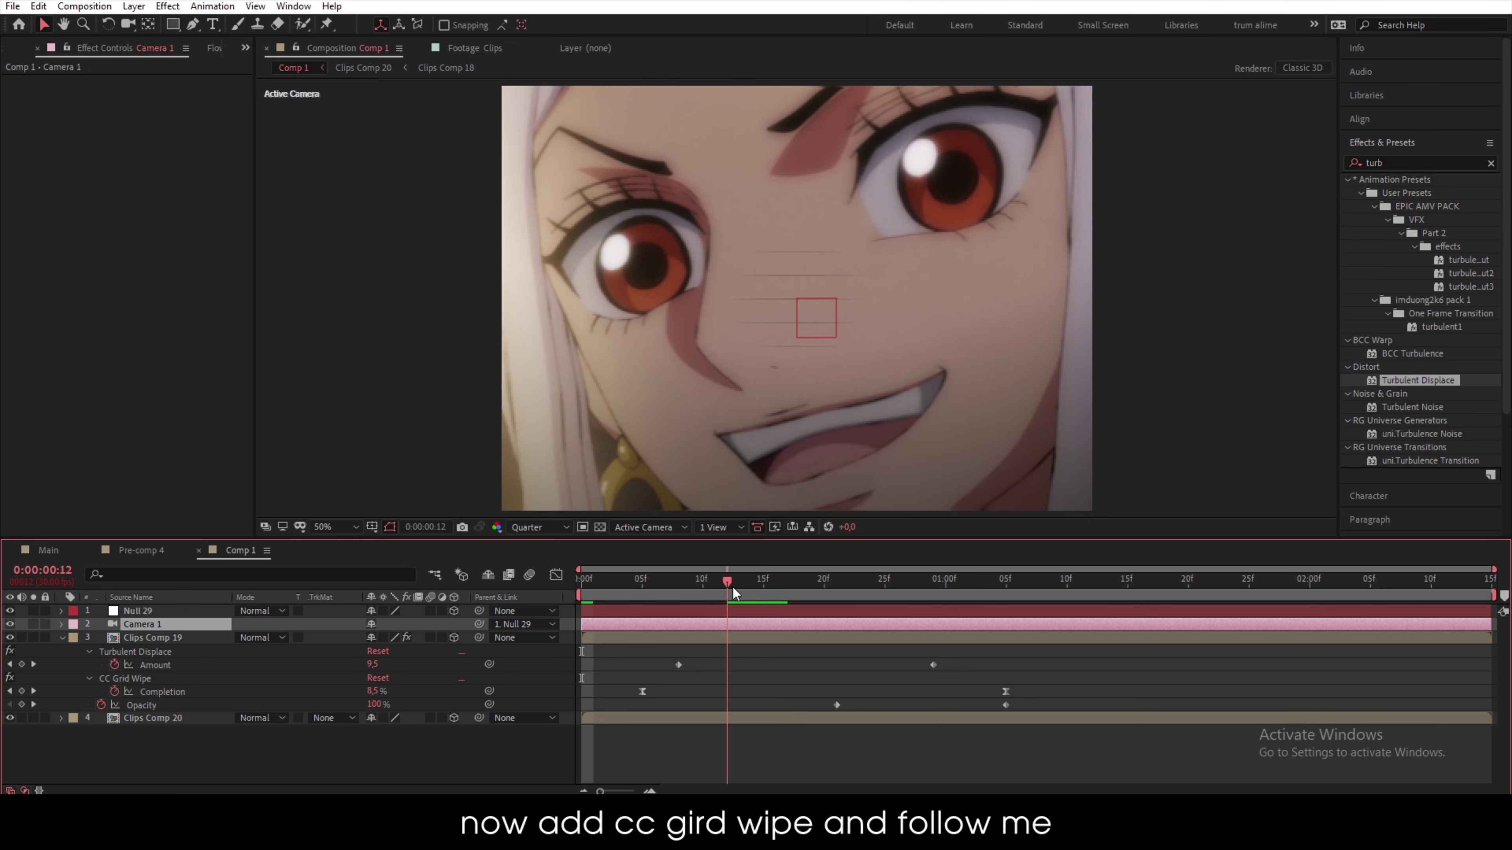
pyautogui.click(793, 614)
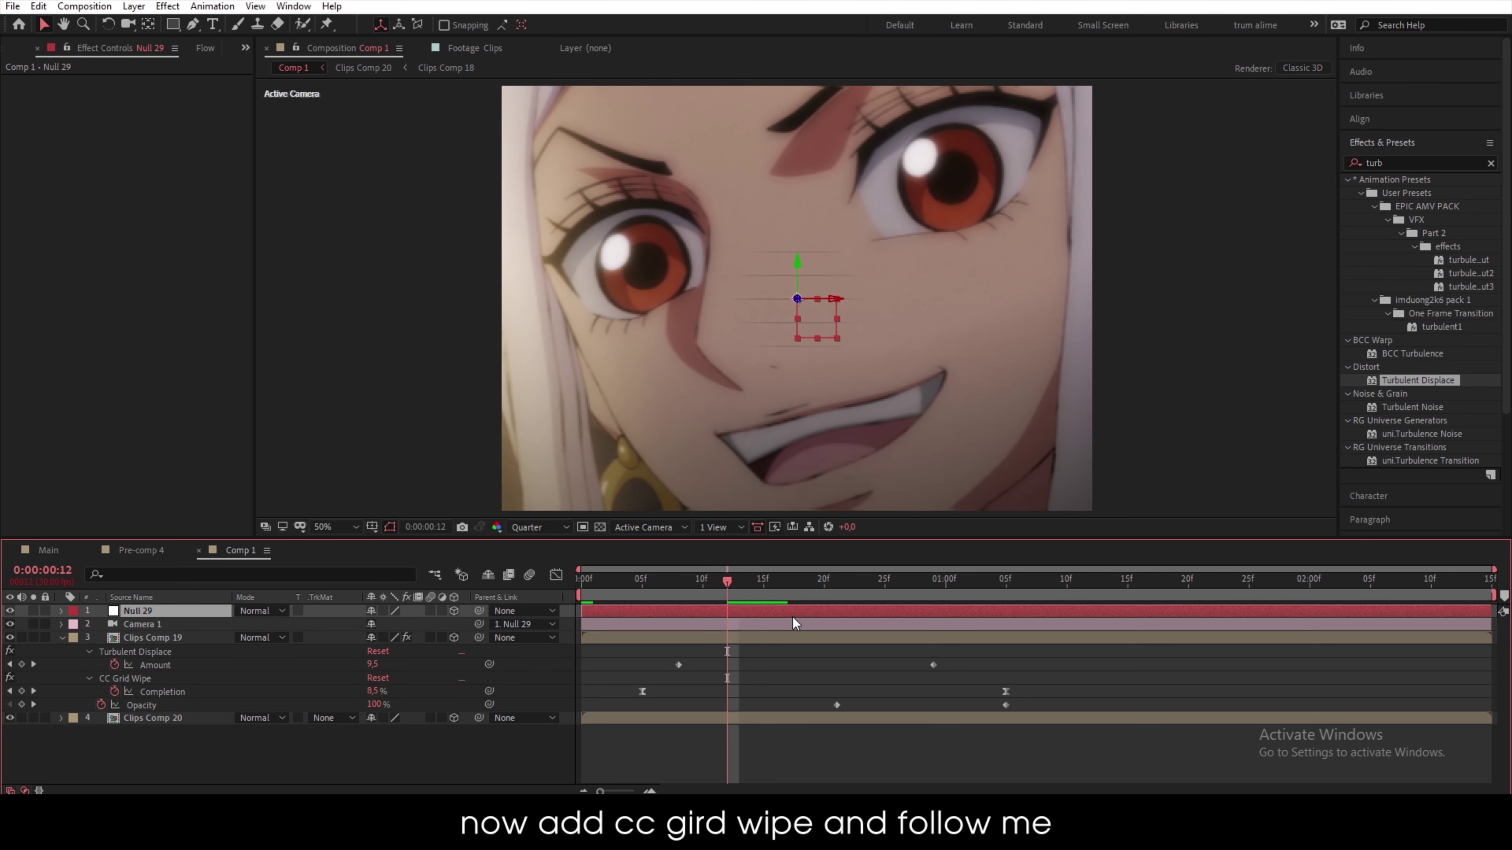
pyautogui.press('p')
pyautogui.click(101, 625)
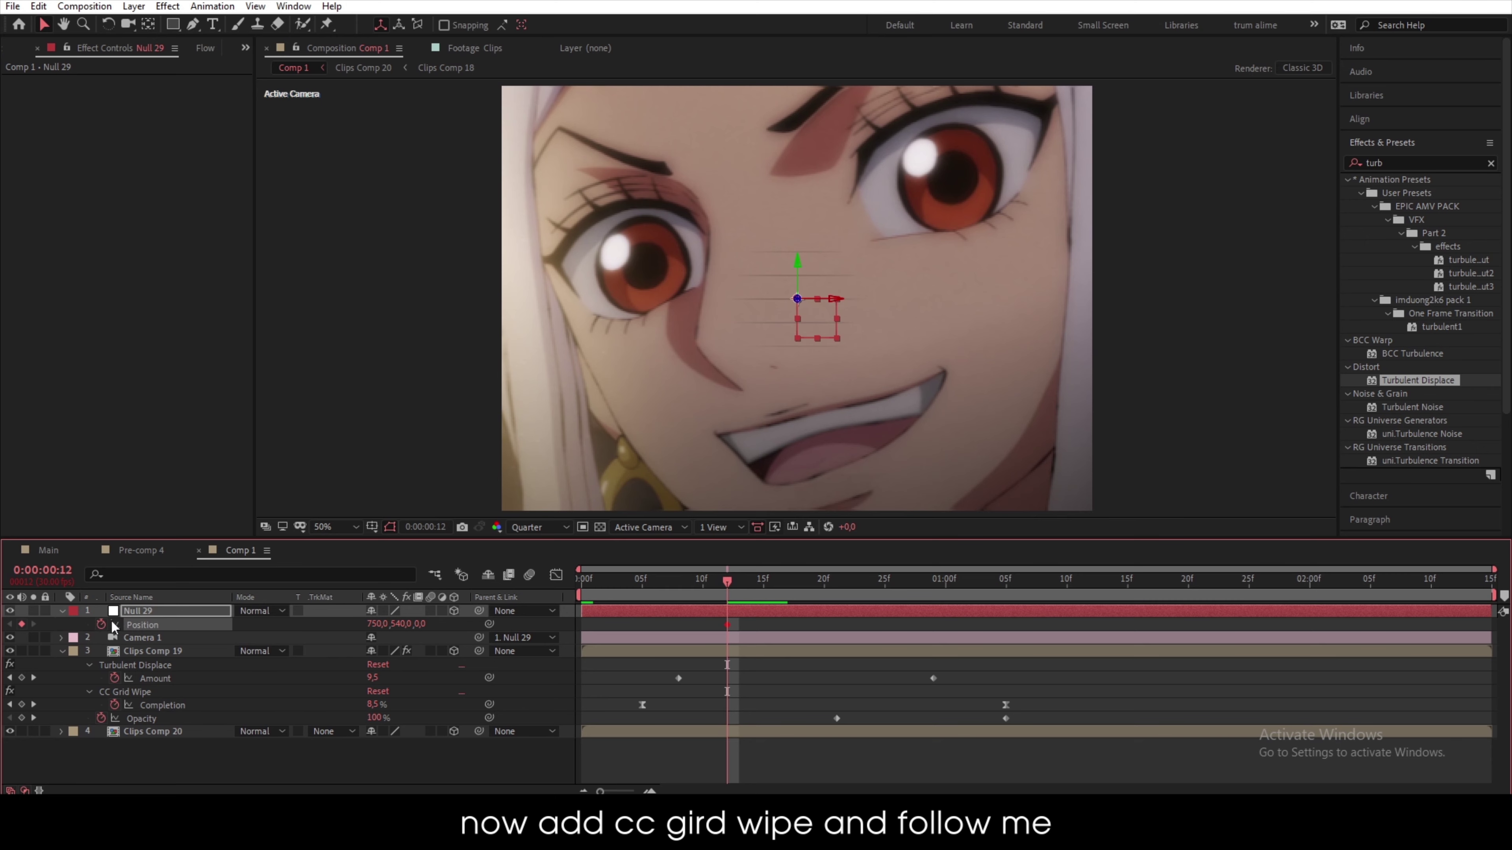
pyautogui.moveTo(807, 595); pyautogui.dragTo(911, 611)
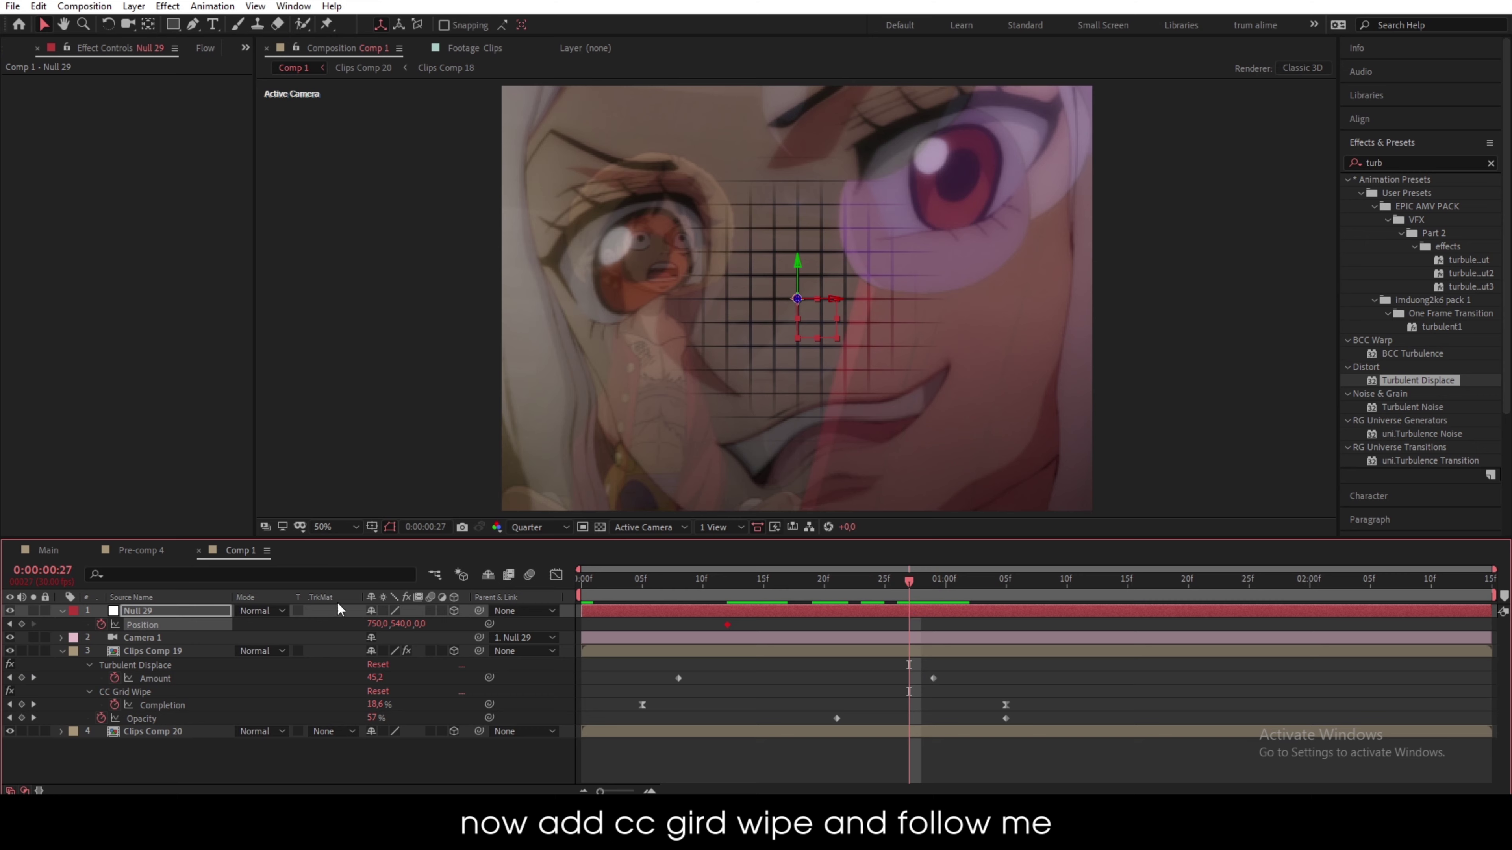
pyautogui.moveTo(420, 623); pyautogui.dragTo(562, 626)
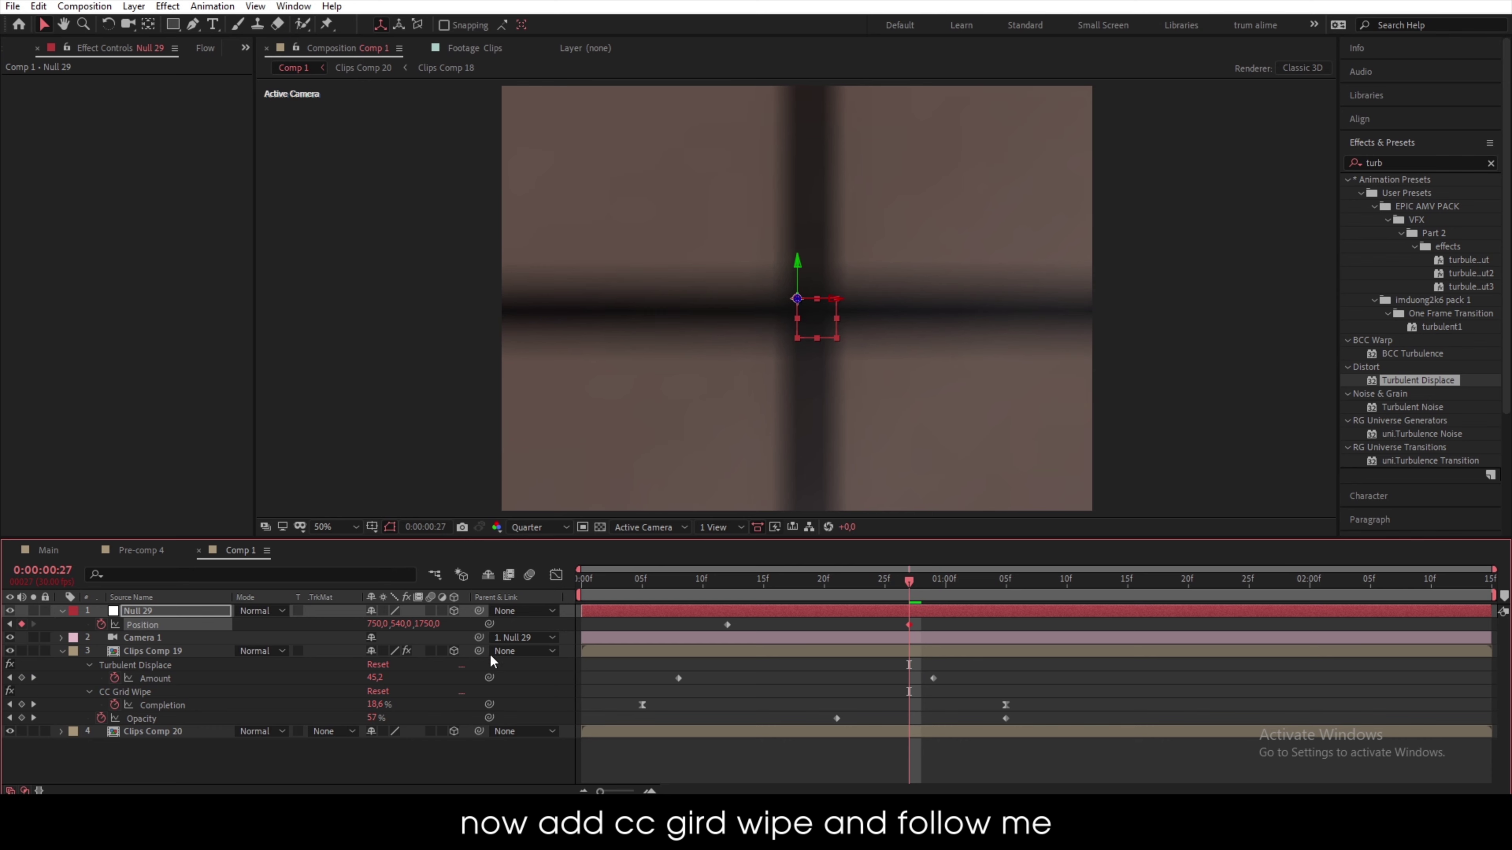
# - Set Clips Comp 20's Position to 1067, 475, 768 so the character is framed in the camera view
pyautogui.click(168, 734)
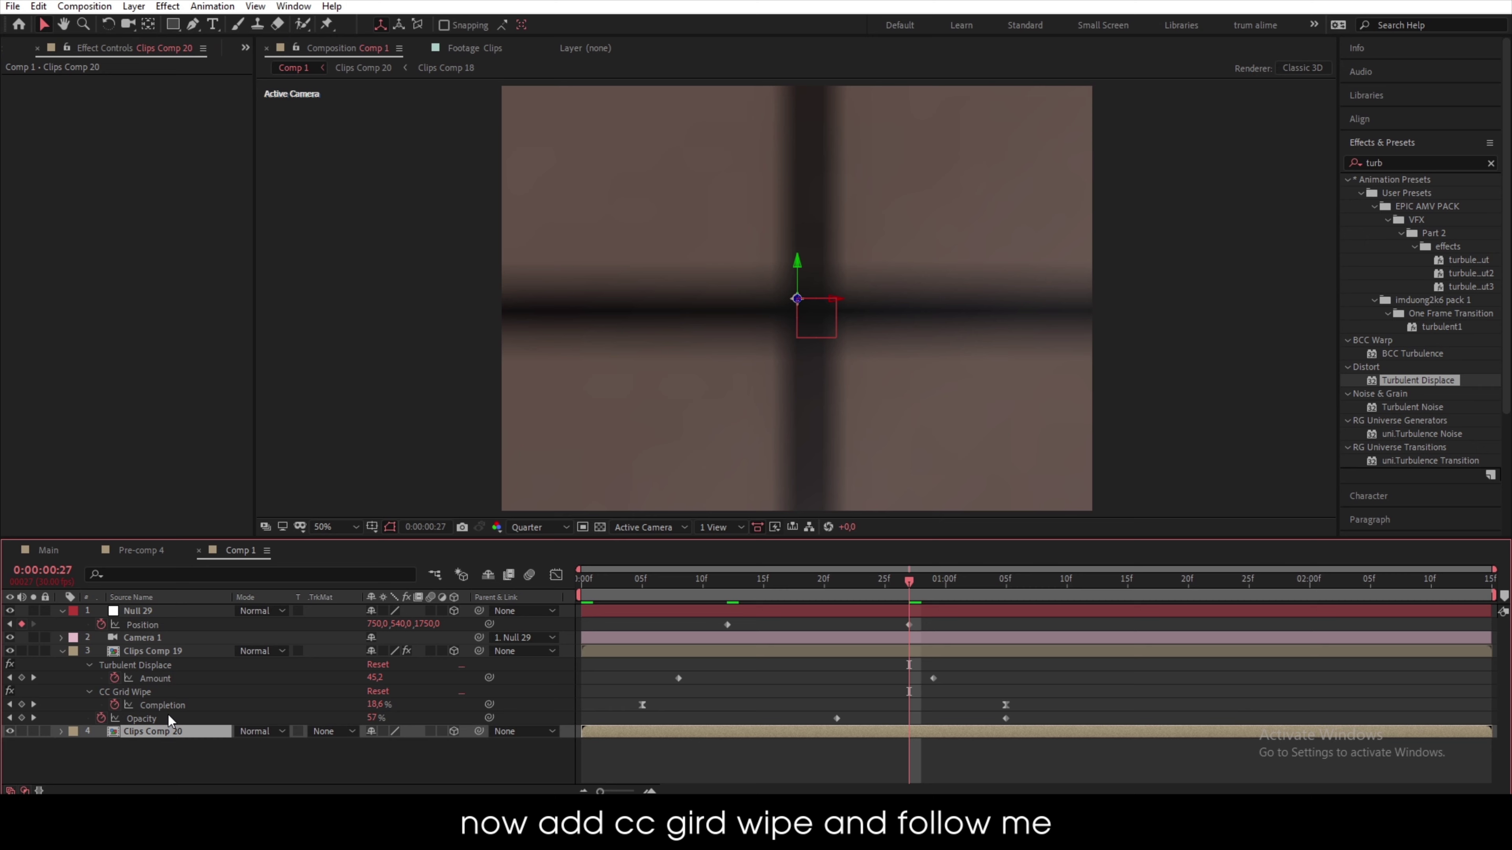
pyautogui.press('p')
pyautogui.moveTo(425, 745); pyautogui.dragTo(1417, 746)
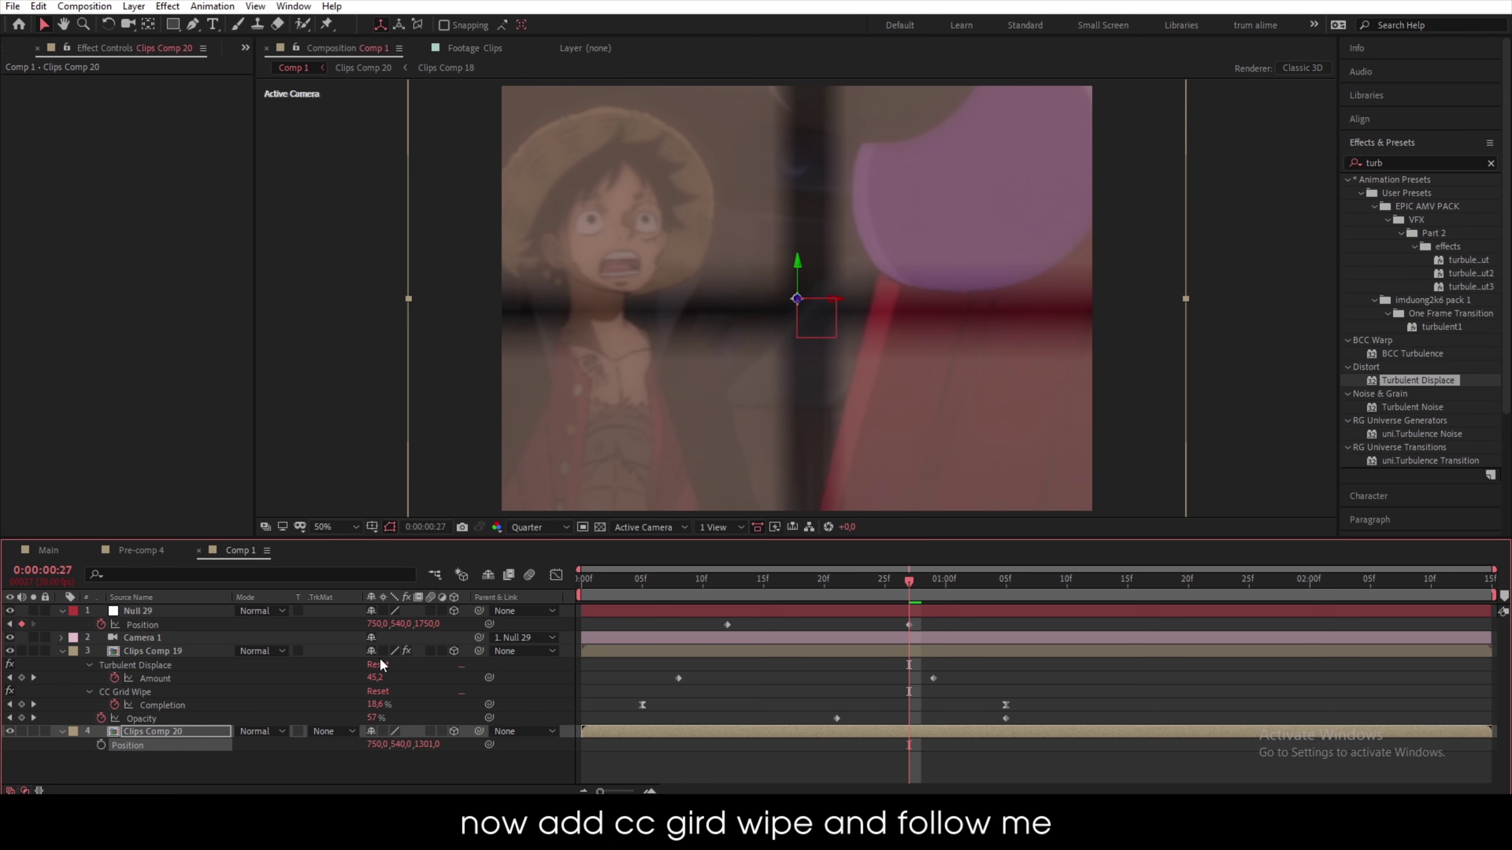
pyautogui.moveTo(381, 745); pyautogui.dragTo(630, 745)
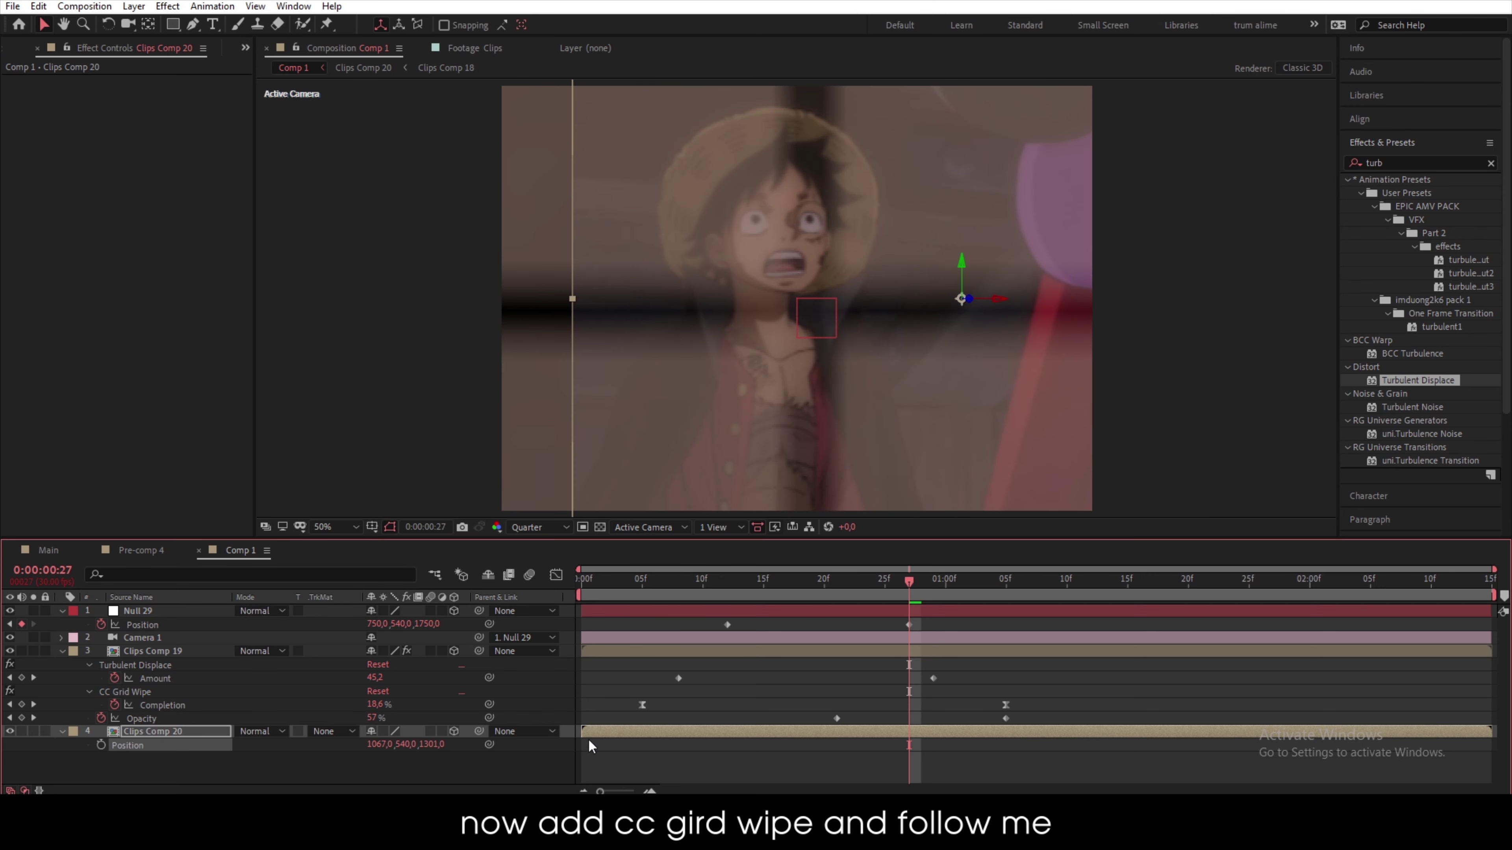
pyautogui.moveTo(432, 744); pyautogui.dragTo(17, 748)
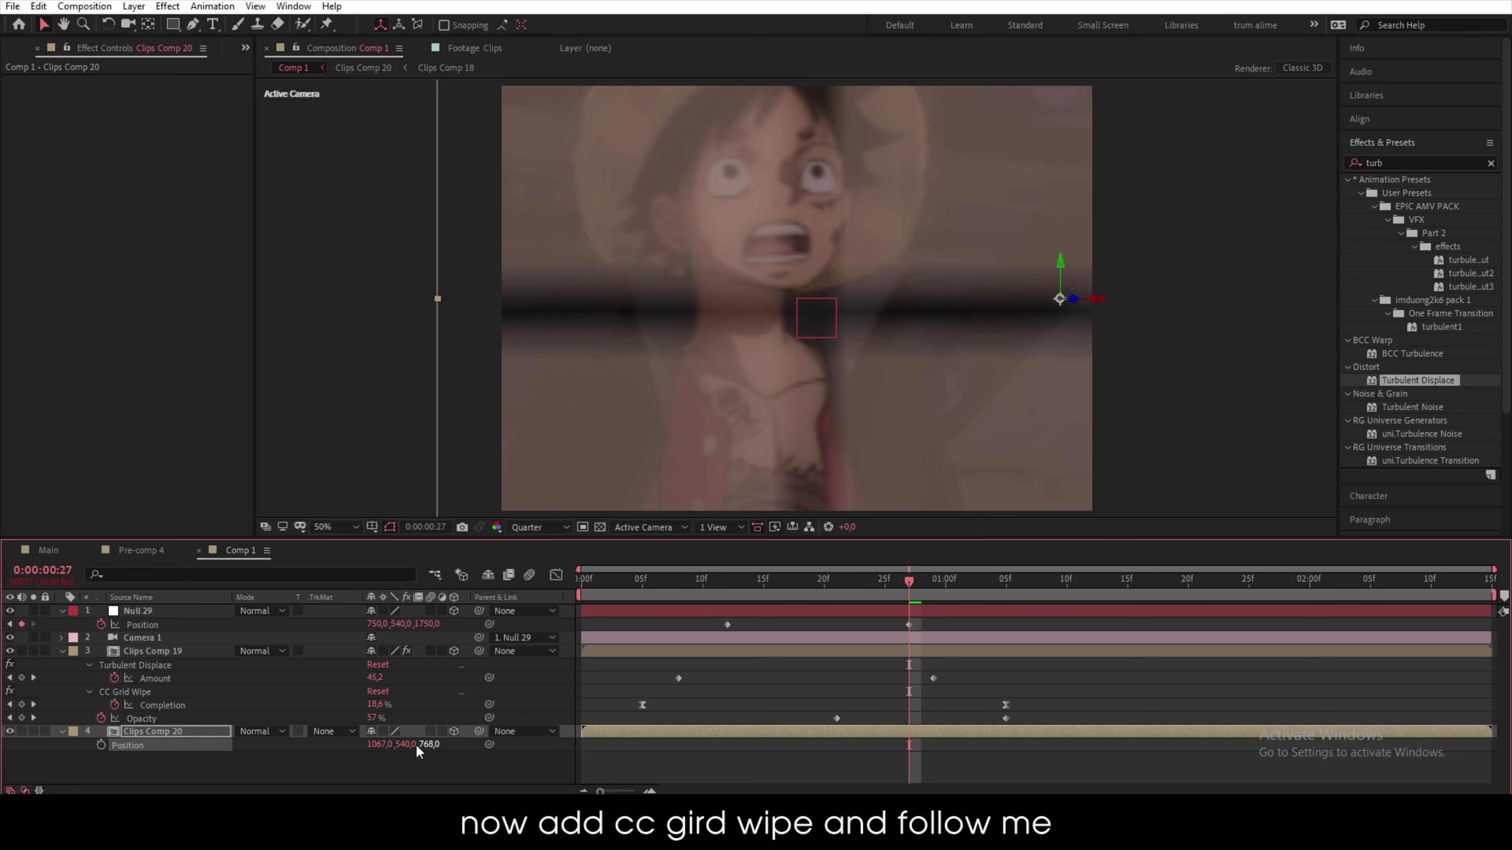
pyautogui.moveTo(409, 745); pyautogui.dragTo(358, 745)
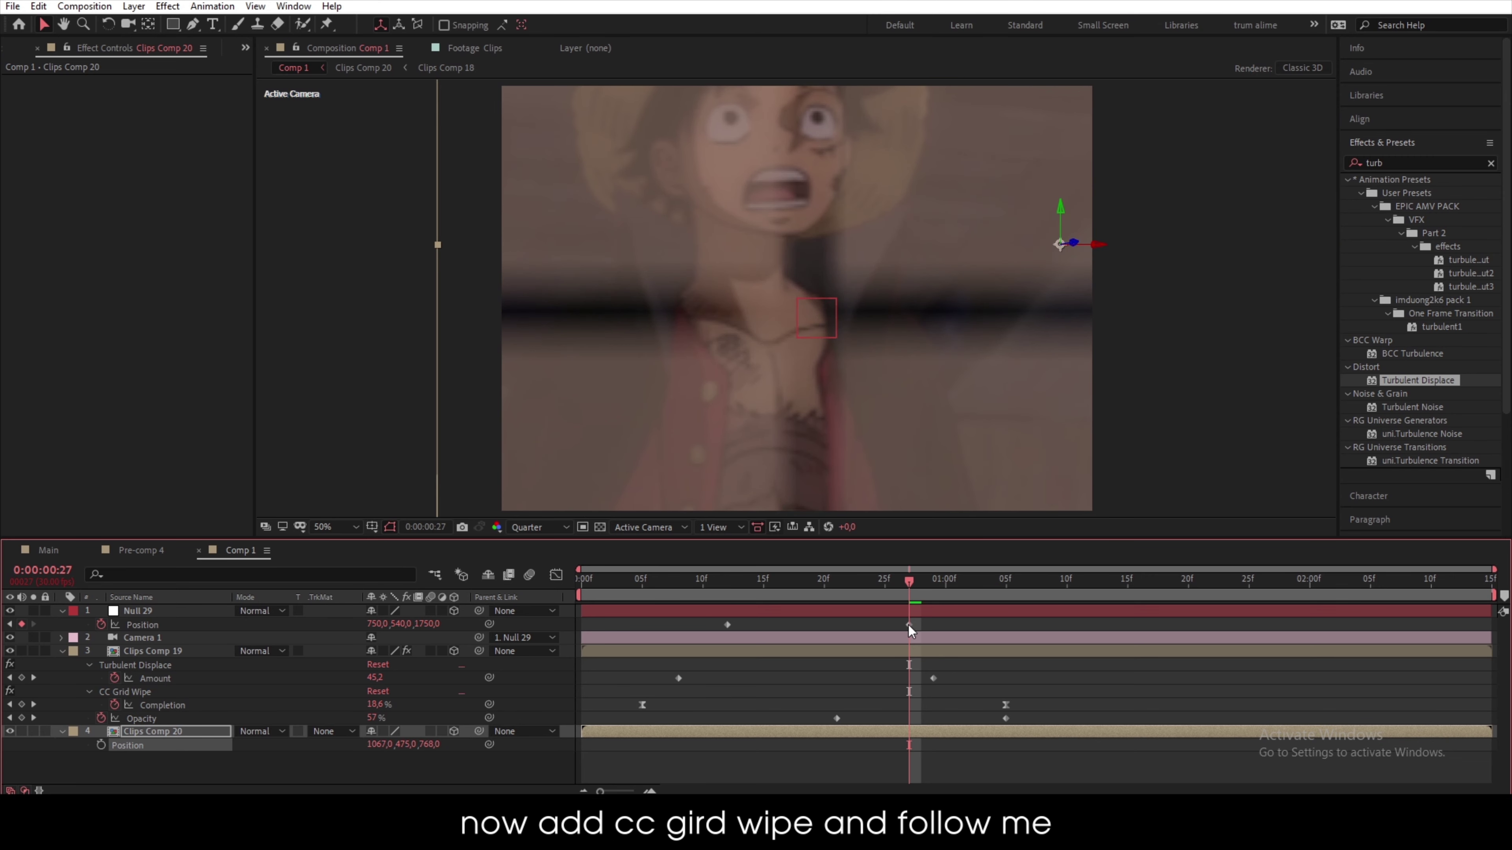
# - Move Null 29's second Position keyframe to 1:15 and apply Easy Ease to both Position keyframes
pyautogui.moveTo(908, 625); pyautogui.dragTo(634, 632)
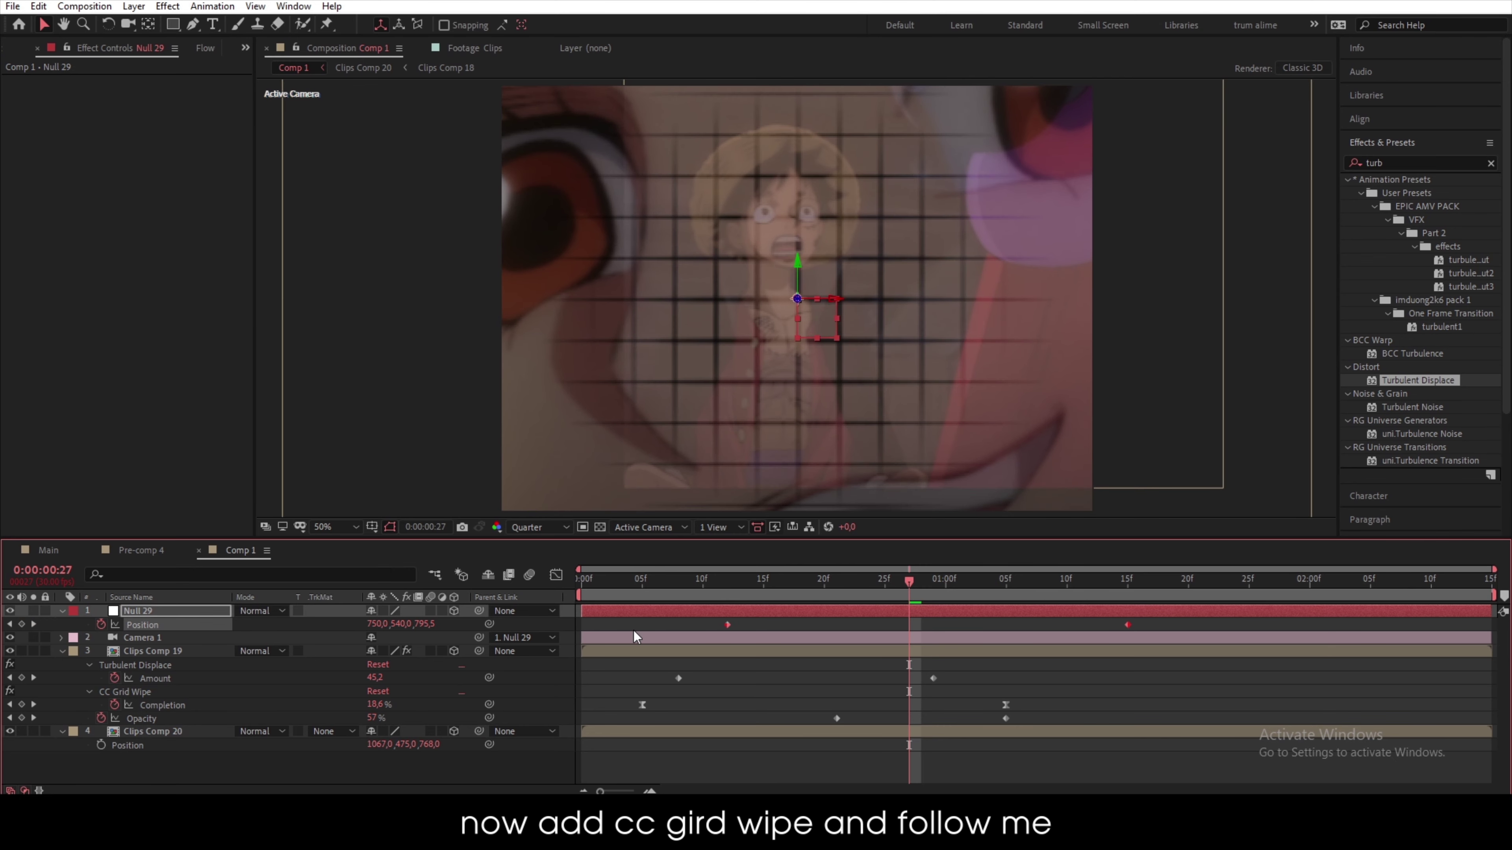
pyautogui.press('F9')
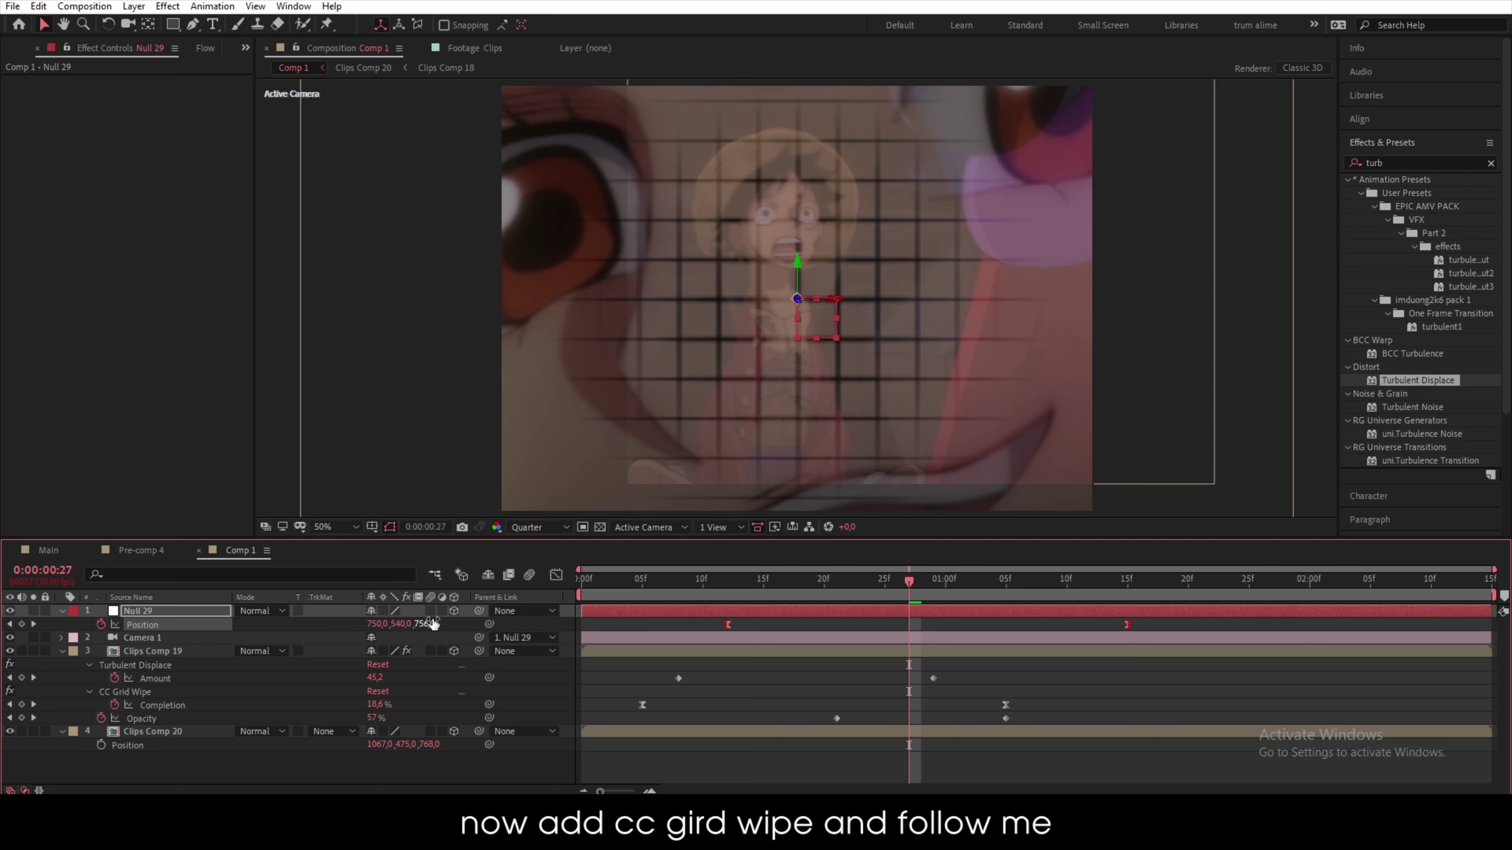
# - Enable motion blur for Clips Comp 19, Clips Comp 20 and the composition
pyautogui.click(430, 732)
pyautogui.click(431, 651)
pyautogui.click(528, 574)
# - Lengthen both easing handles of Null 29's Position speed graph to form a steep central peak, and preview the camera move
pyautogui.click(555, 574)
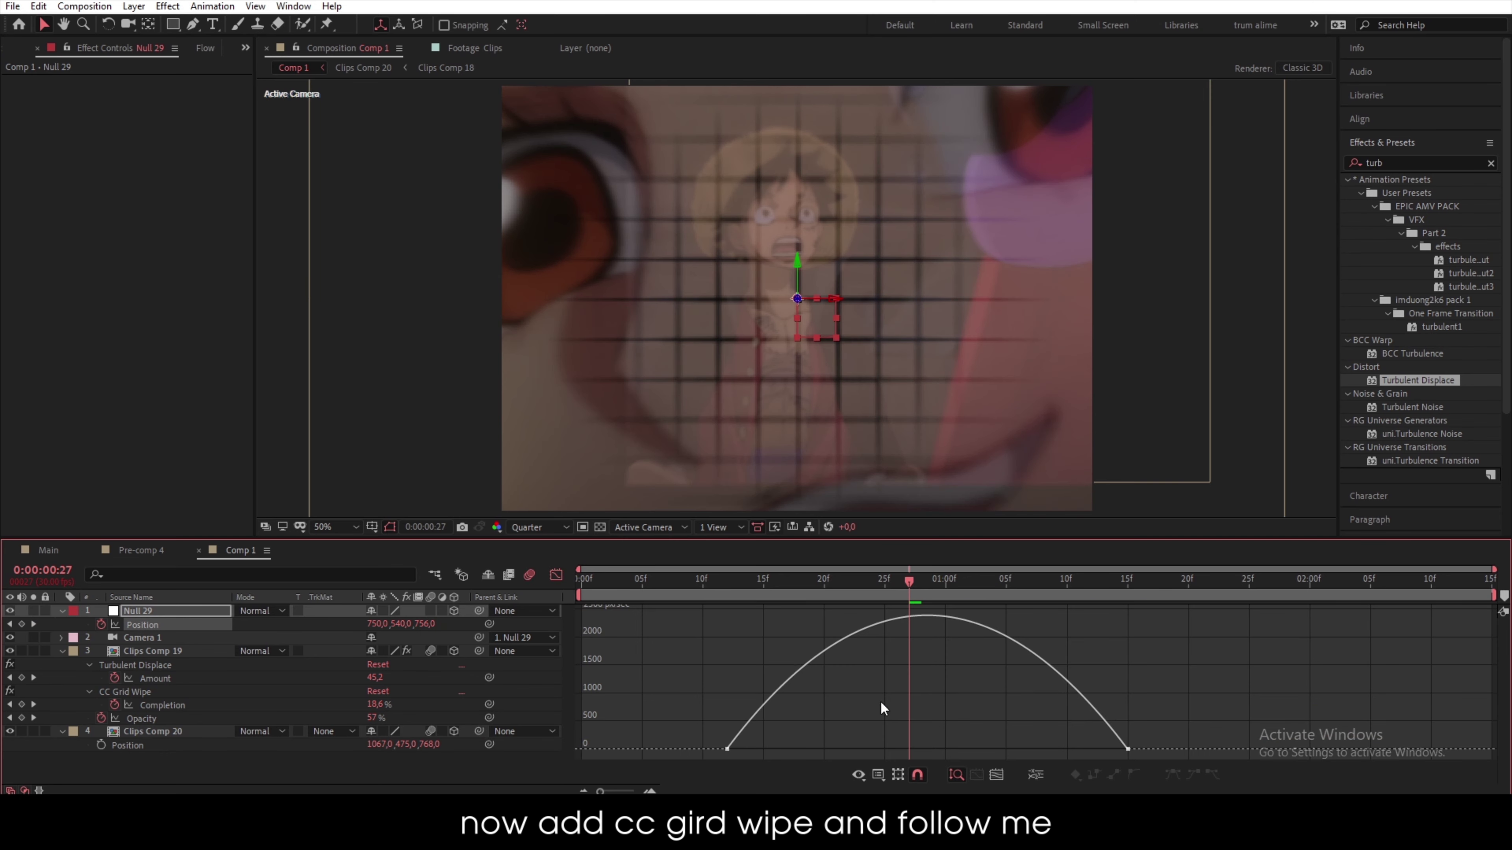
pyautogui.hotkey('ctrl', 'a')
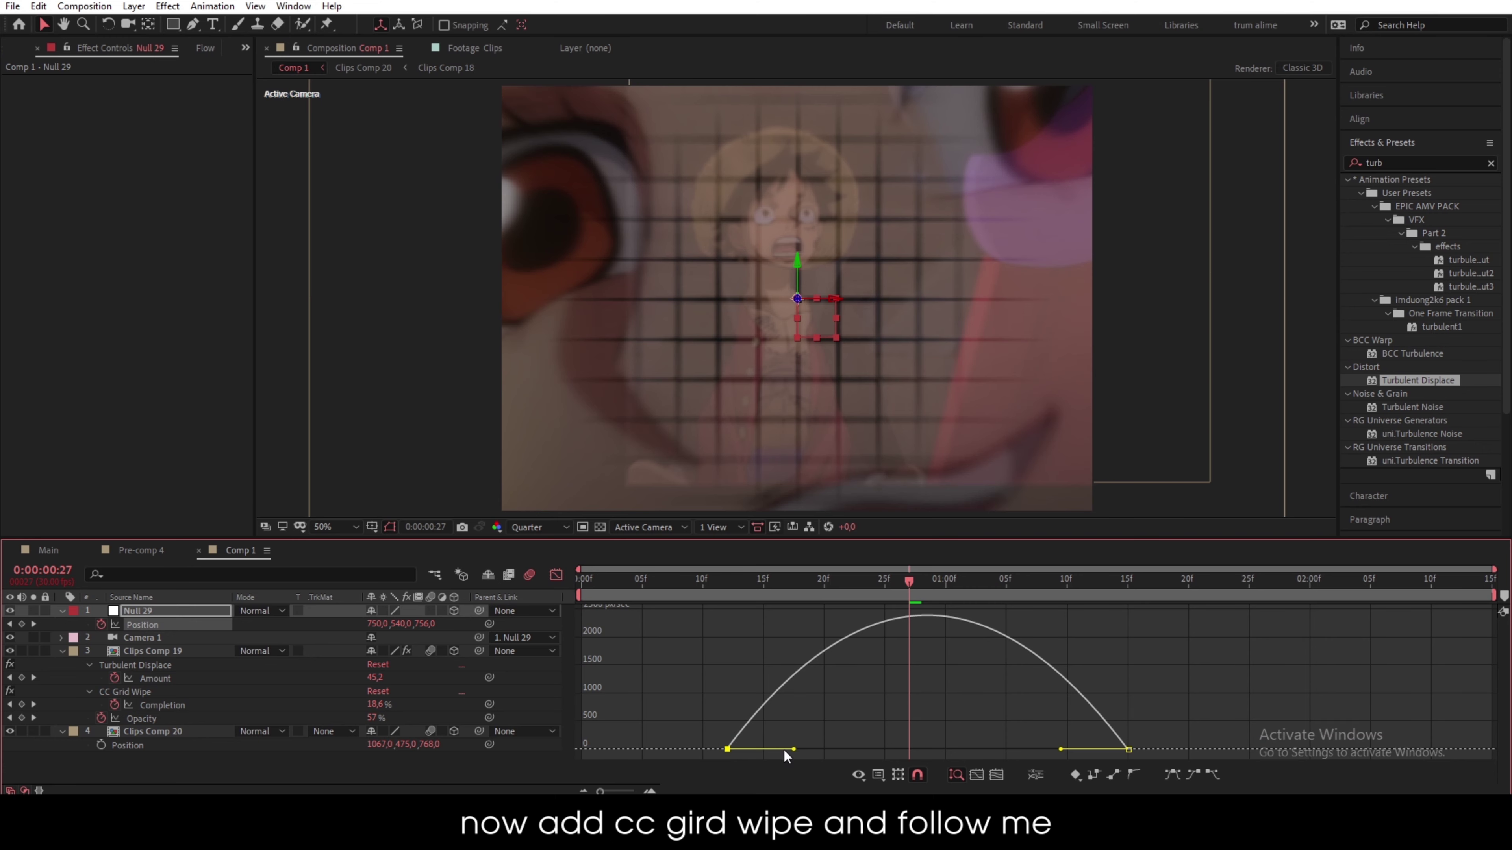
pyautogui.moveTo(795, 749); pyautogui.dragTo(858, 749)
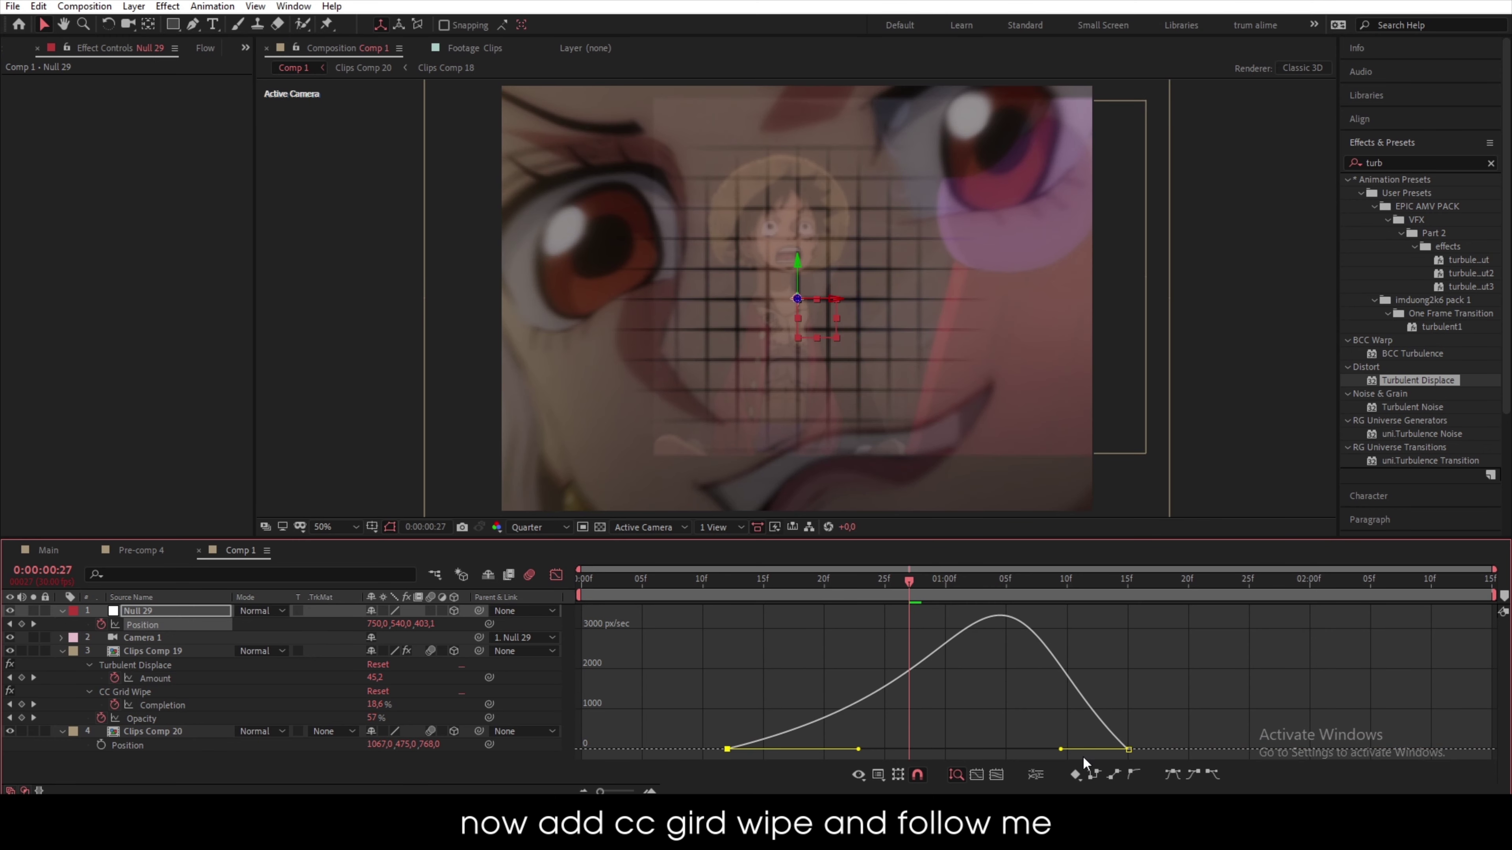
pyautogui.moveTo(1063, 753); pyautogui.dragTo(974, 751)
pyautogui.moveTo(825, 600); pyautogui.dragTo(636, 601)
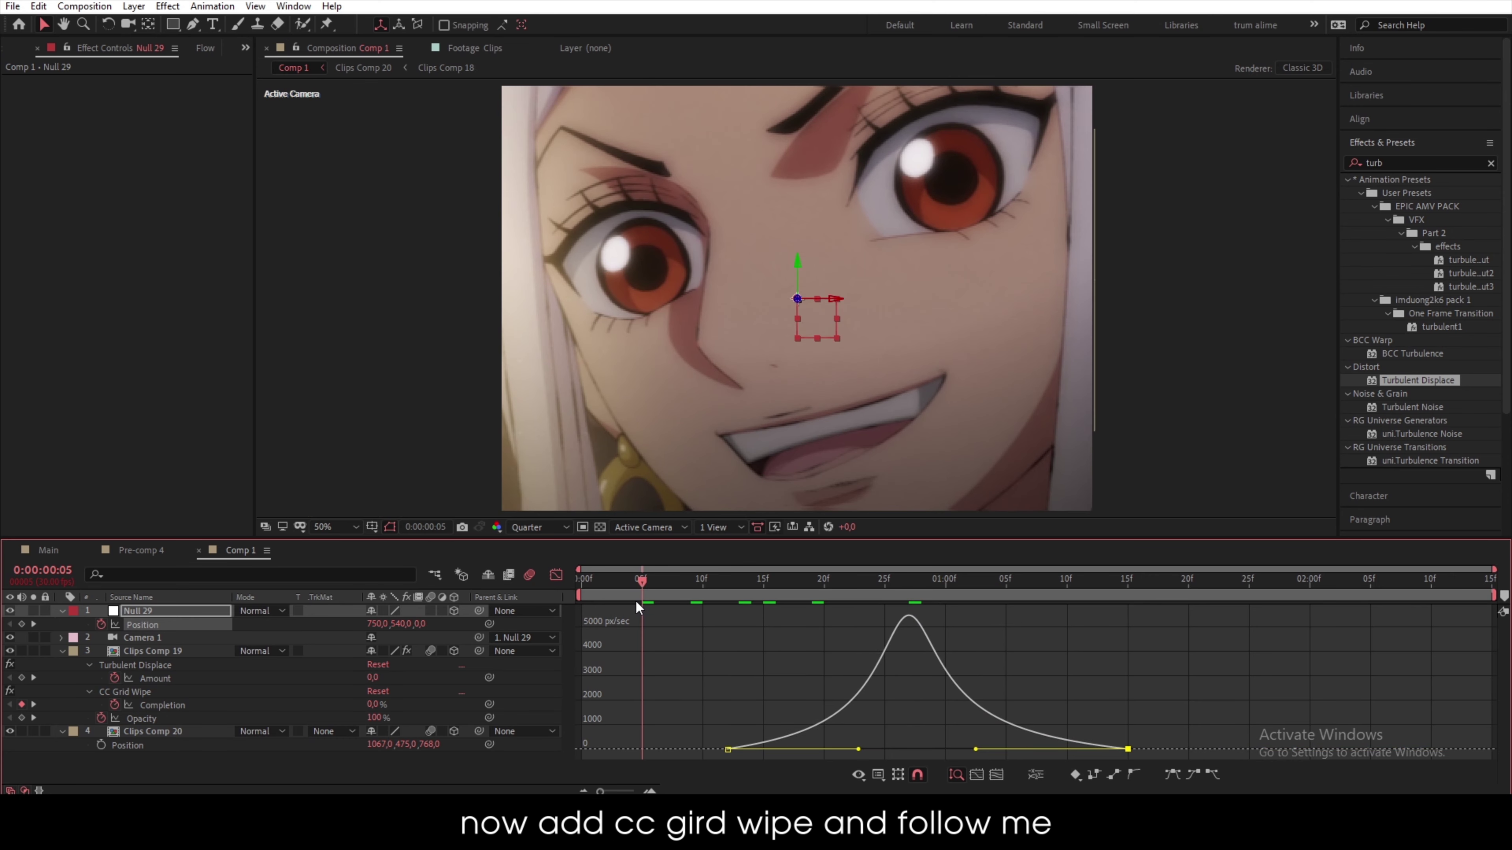
pyautogui.press('space')
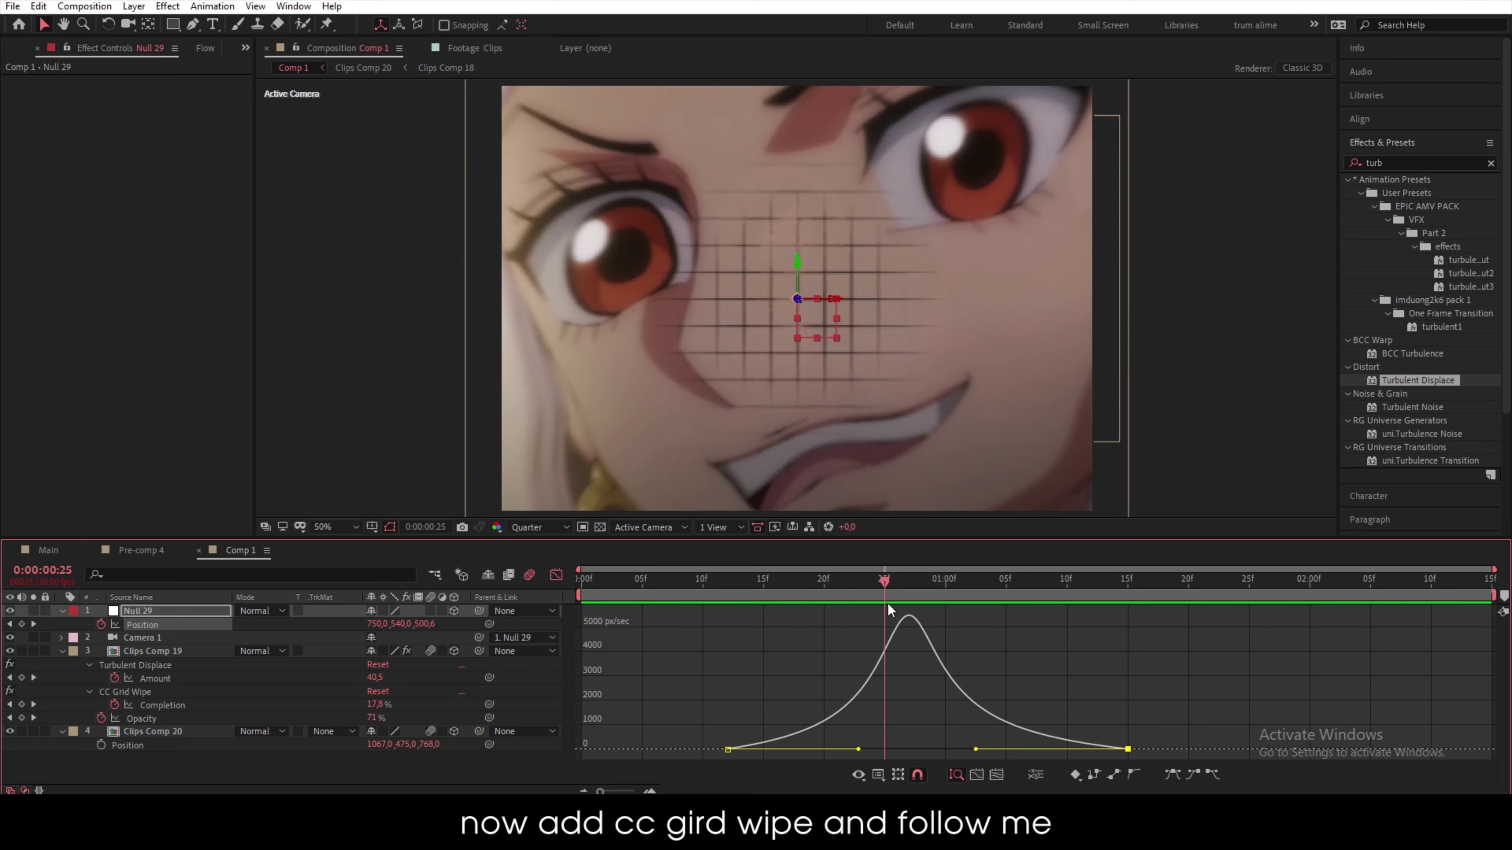
pyautogui.click(945, 598)
pyautogui.click(557, 579)
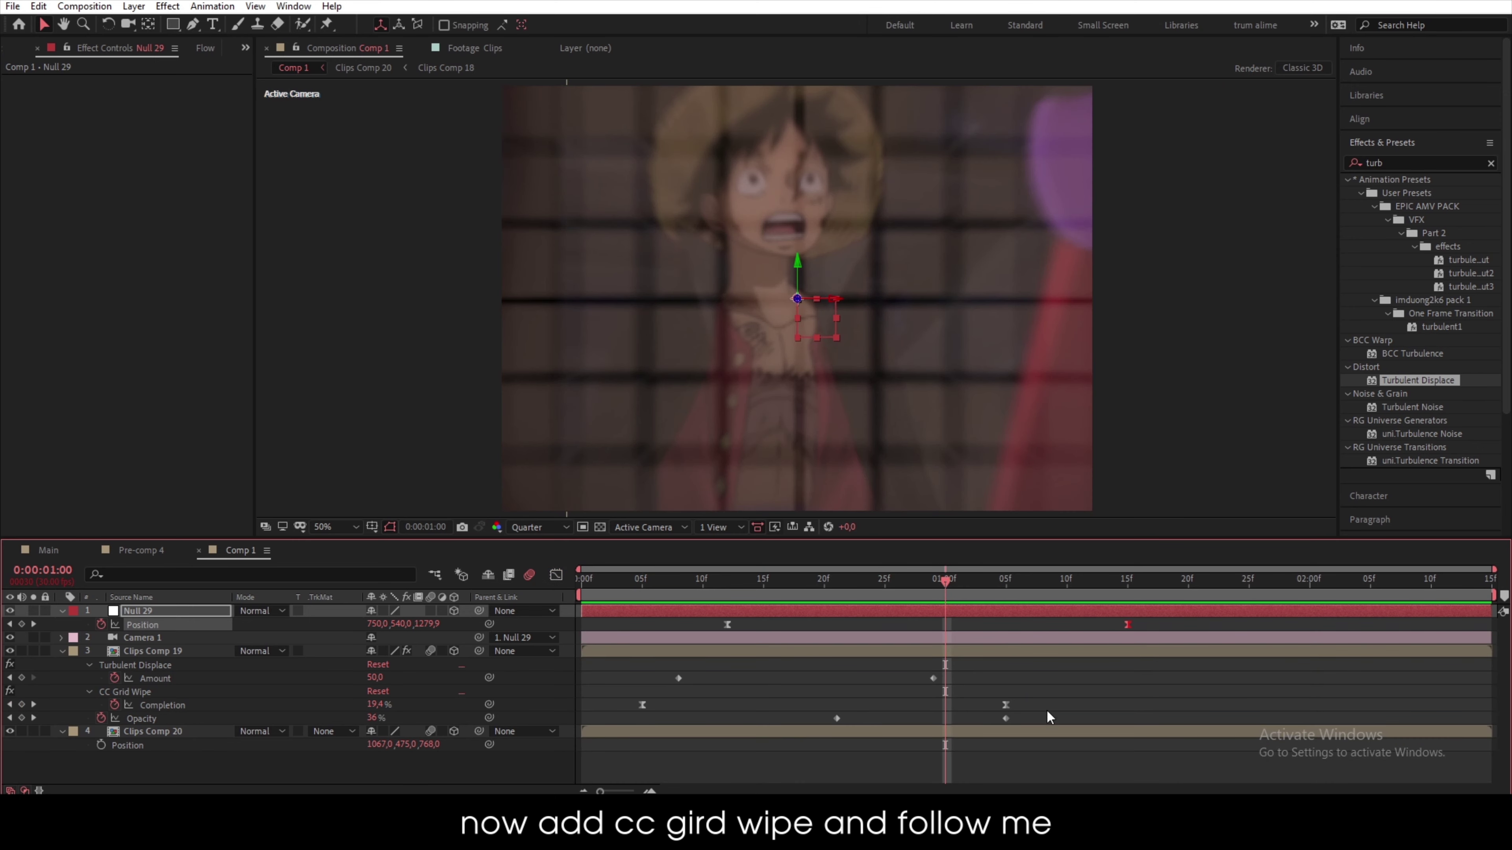
# - Apply Easy Ease to Clips Comp 19's Opacity keyframes and lengthen the last keyframe's incoming speed handle so the fade peaks early
pyautogui.moveTo(1016, 718); pyautogui.dragTo(794, 718)
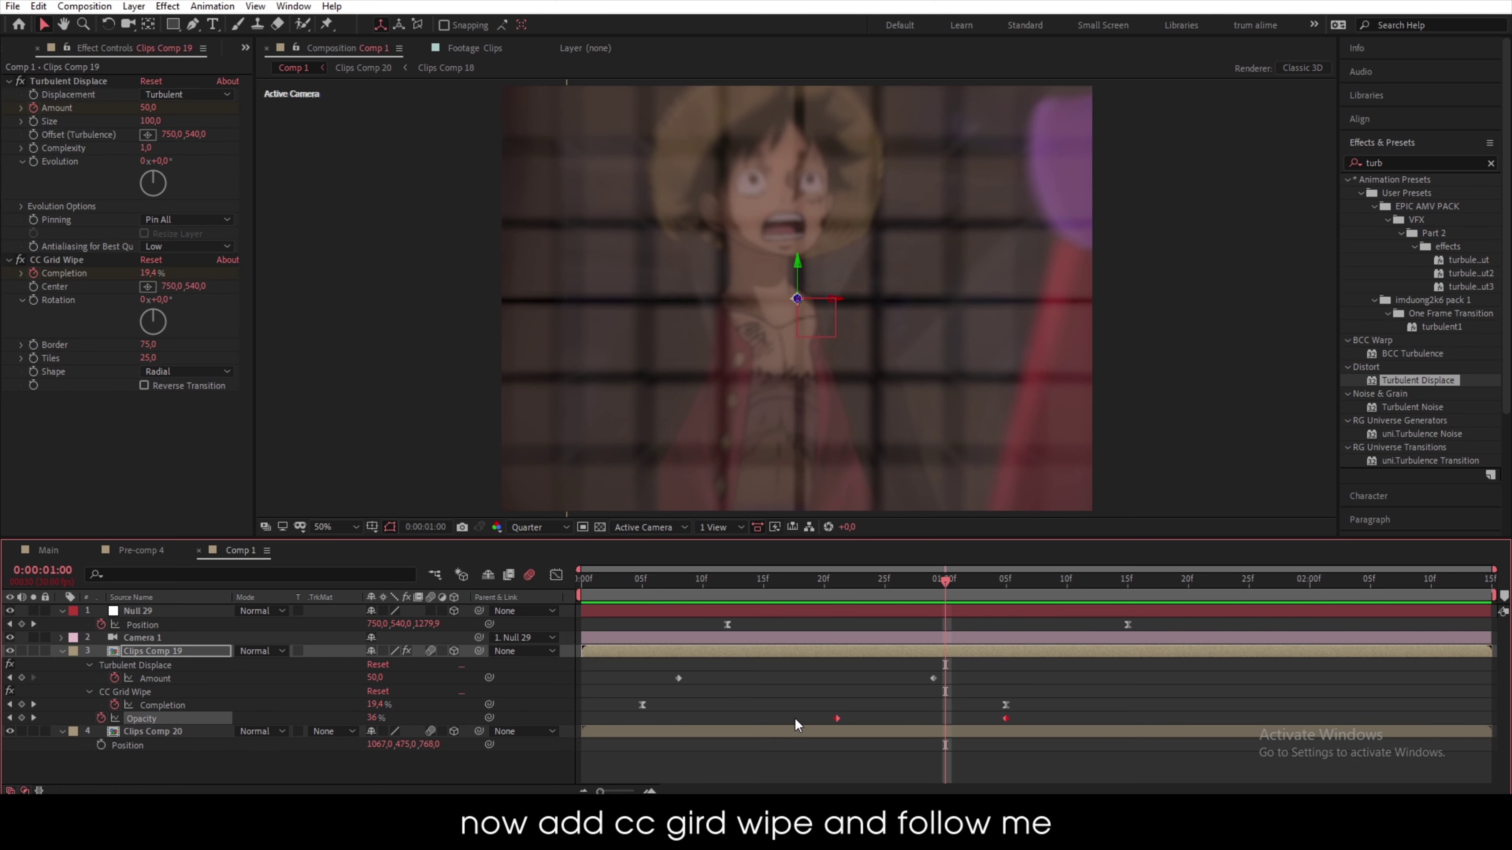
pyautogui.press('F9')
pyautogui.click(558, 576)
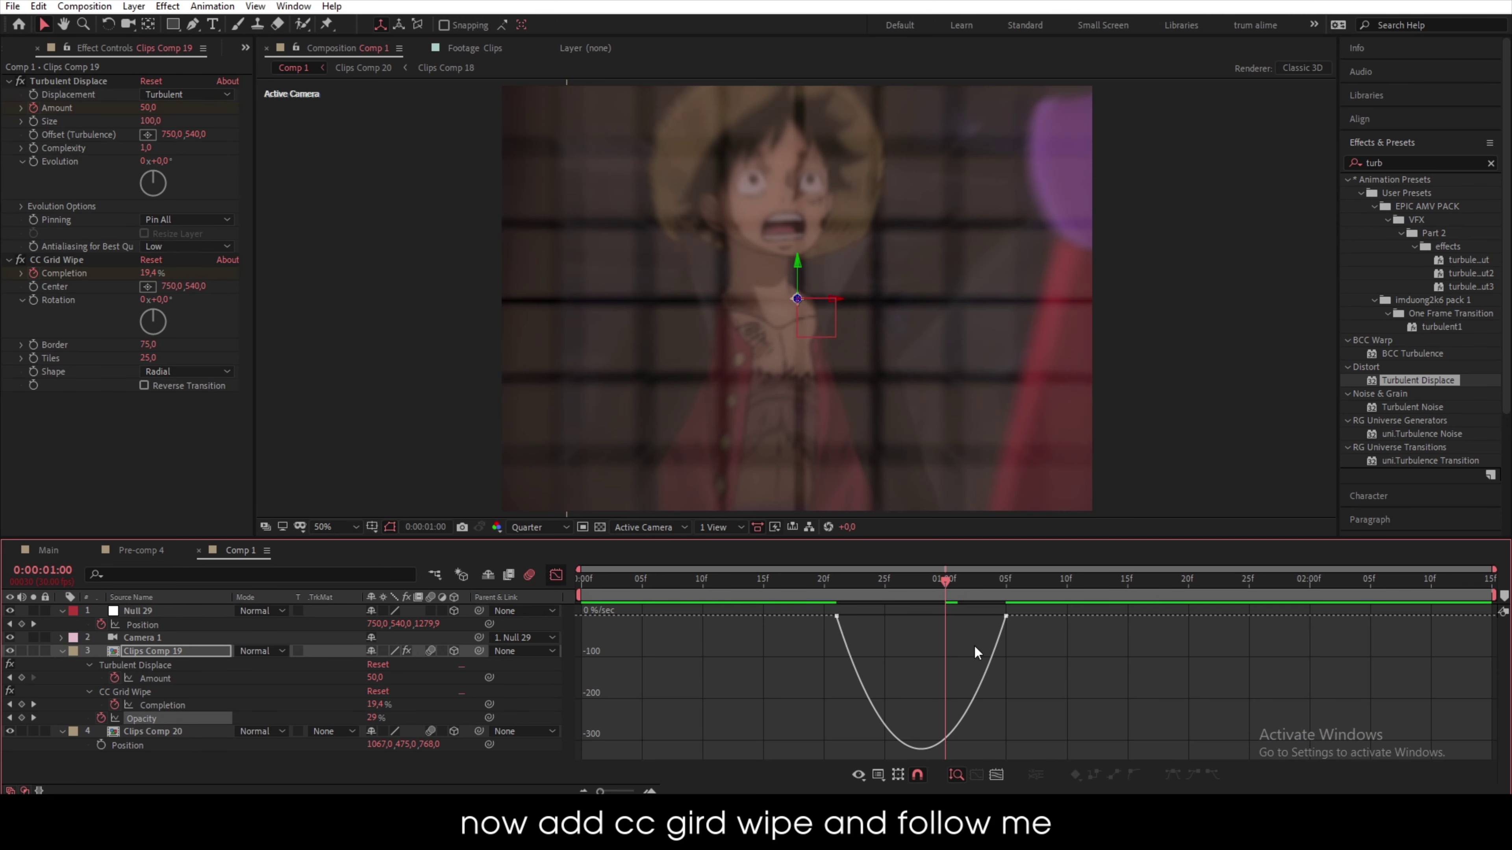
pyautogui.click(1002, 615)
pyautogui.moveTo(983, 616); pyautogui.dragTo(874, 616)
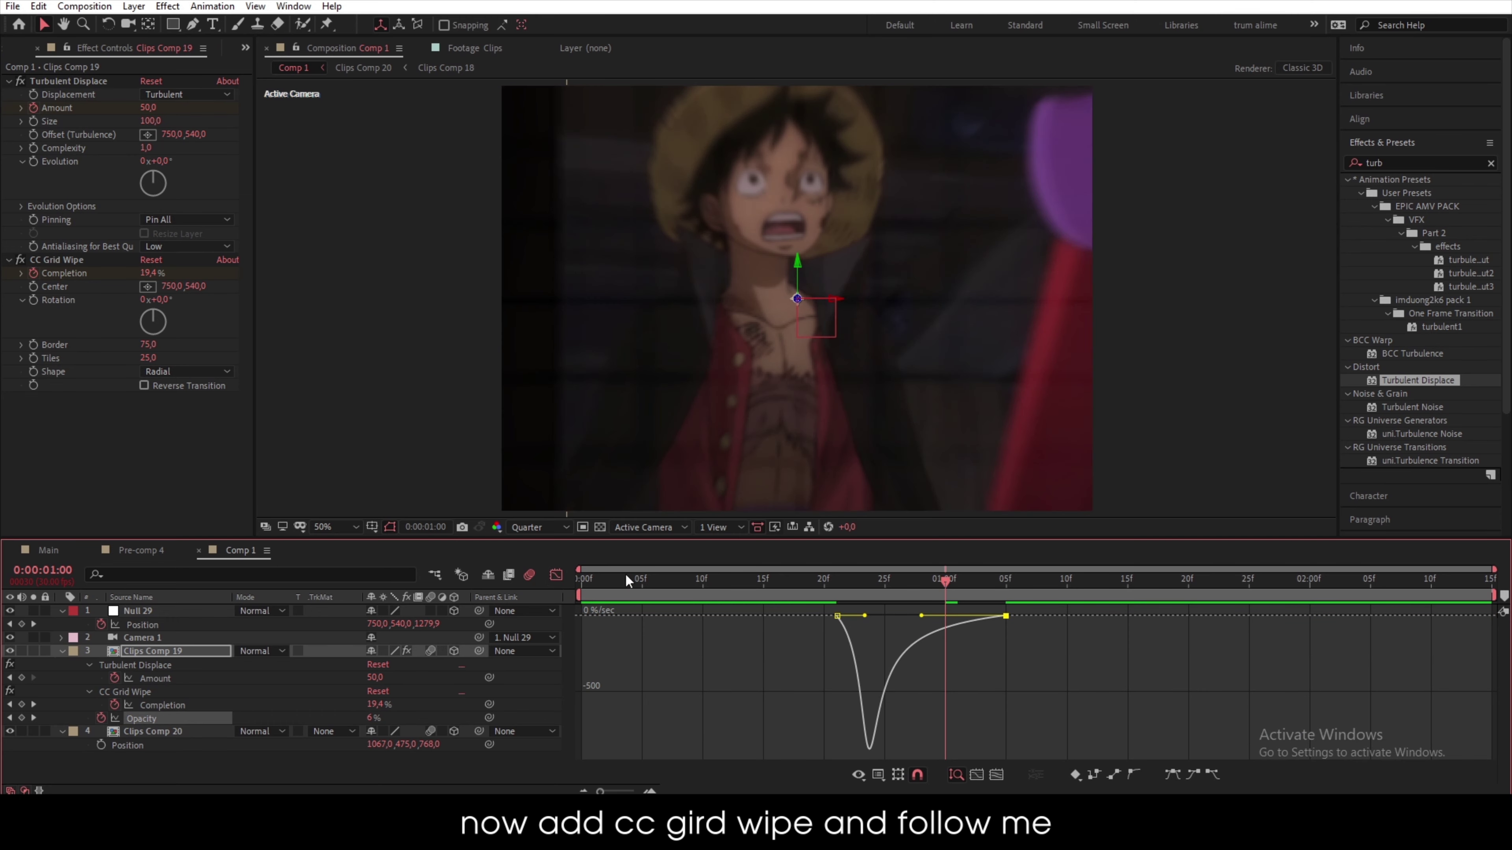
pyautogui.click(557, 575)
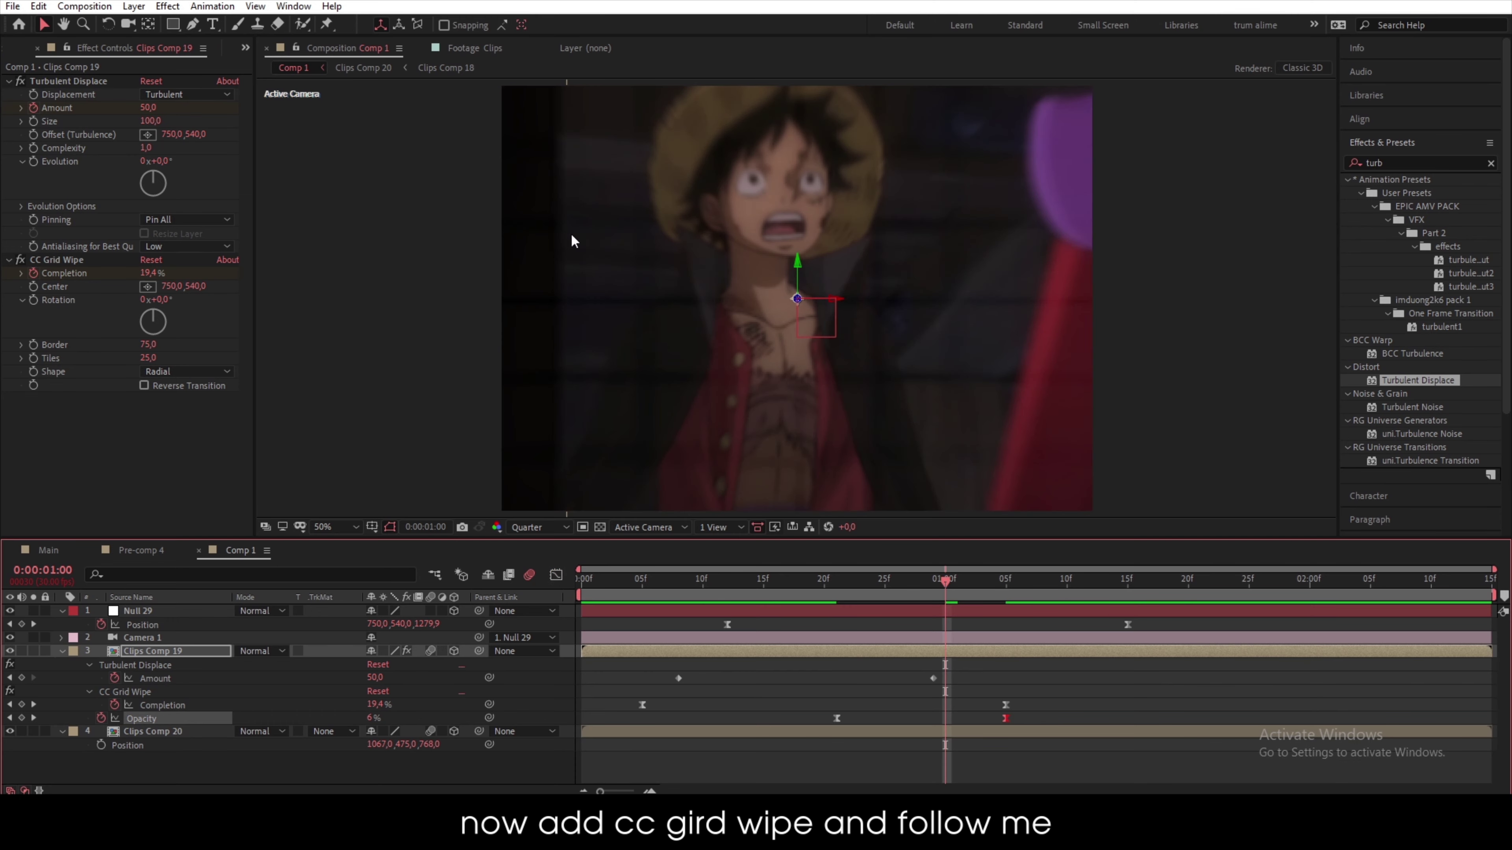
# - Add Motion Tile above the other effects on Clips Comp 19, with Output Width and Height at 200 and Mirror Edges enabled
pyautogui.click(1354, 162)
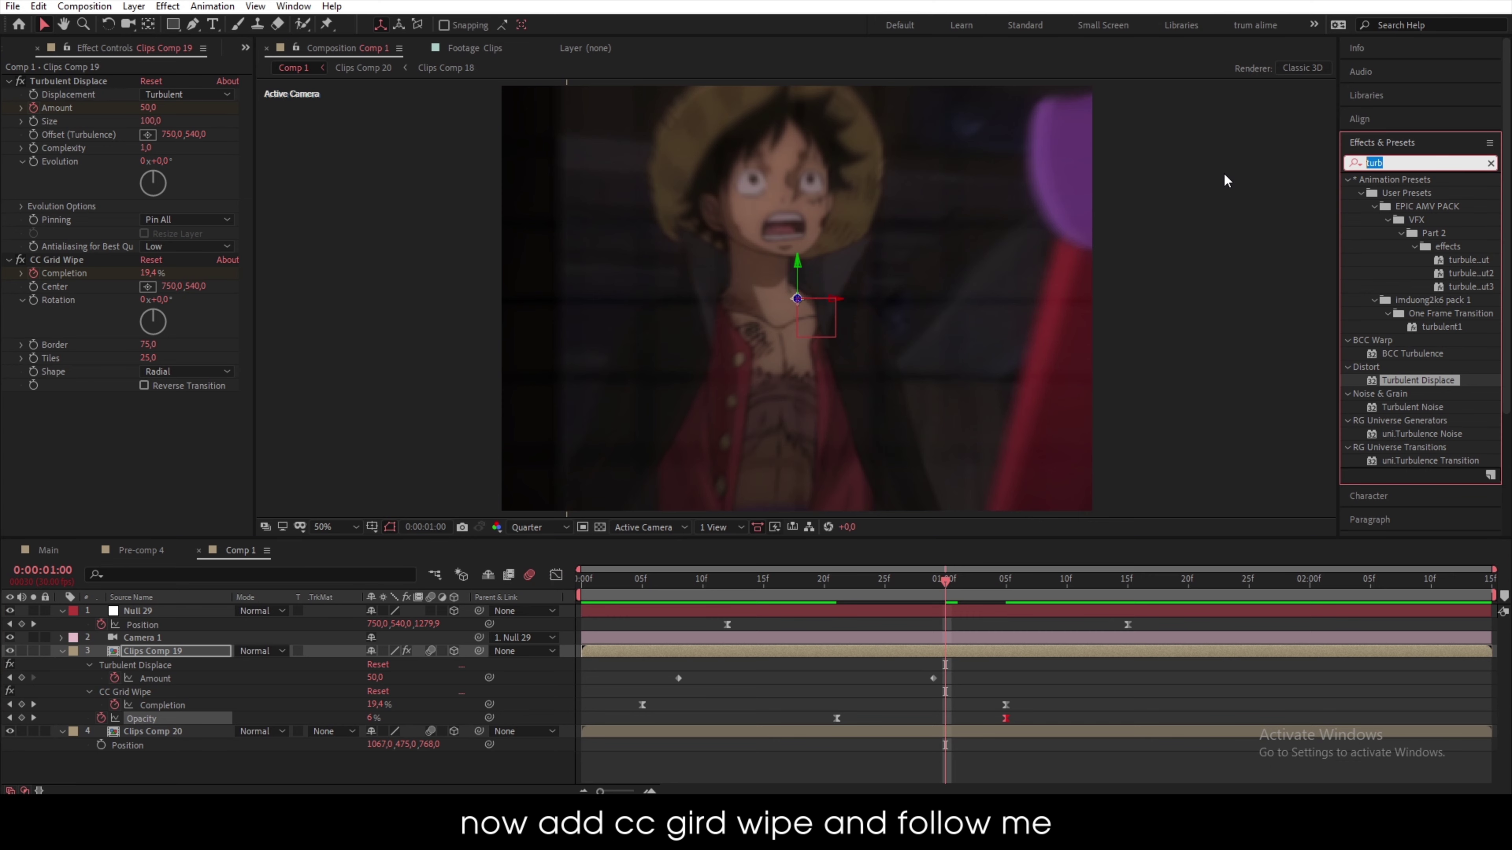
pyautogui.write('motion')
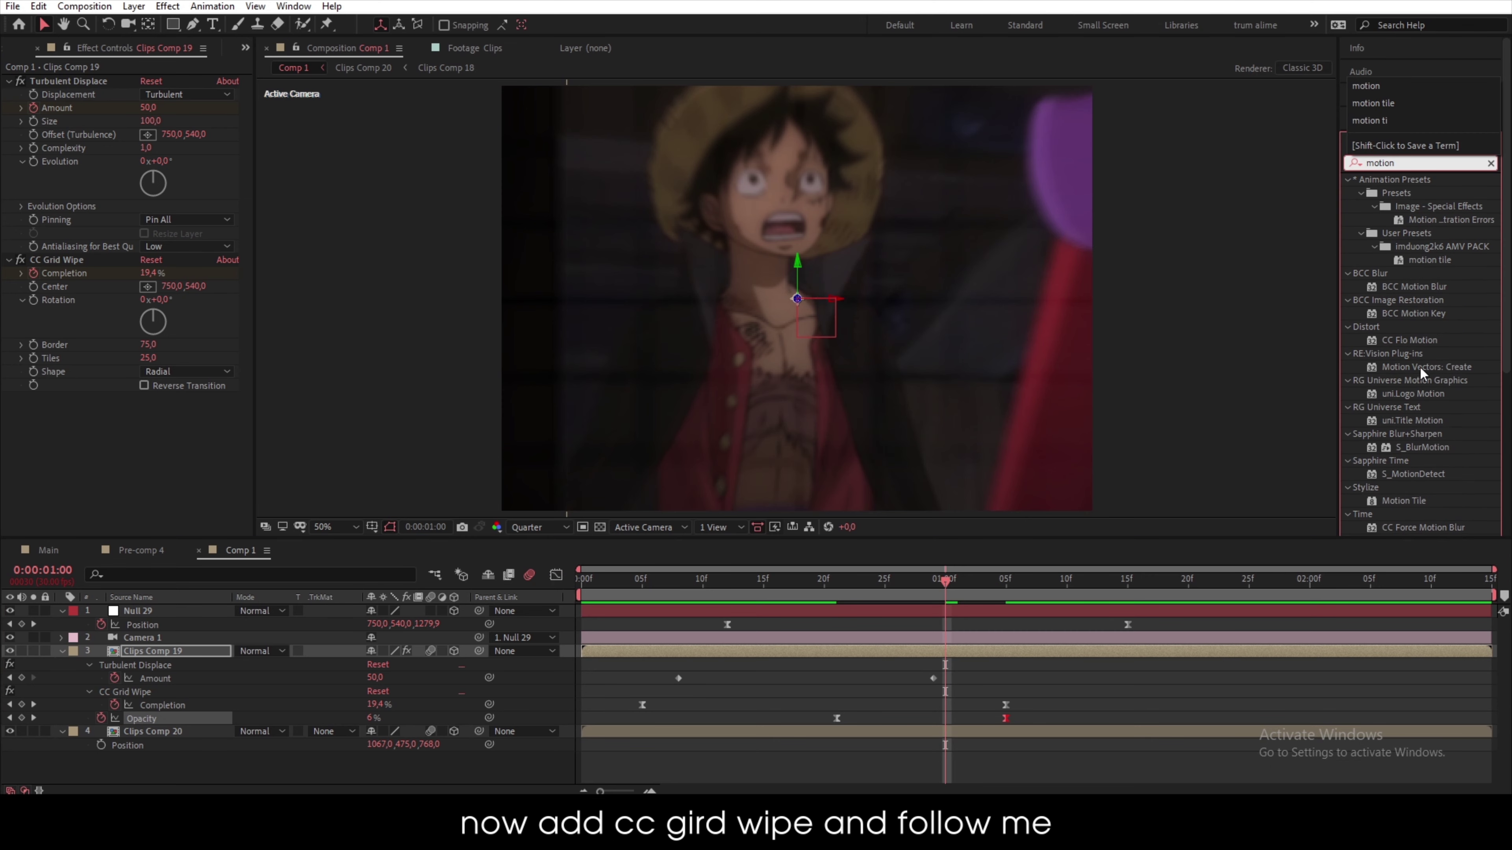
pyautogui.scroll(-2, 1421, 370)
pyautogui.moveTo(1423, 407); pyautogui.dragTo(112, 83)
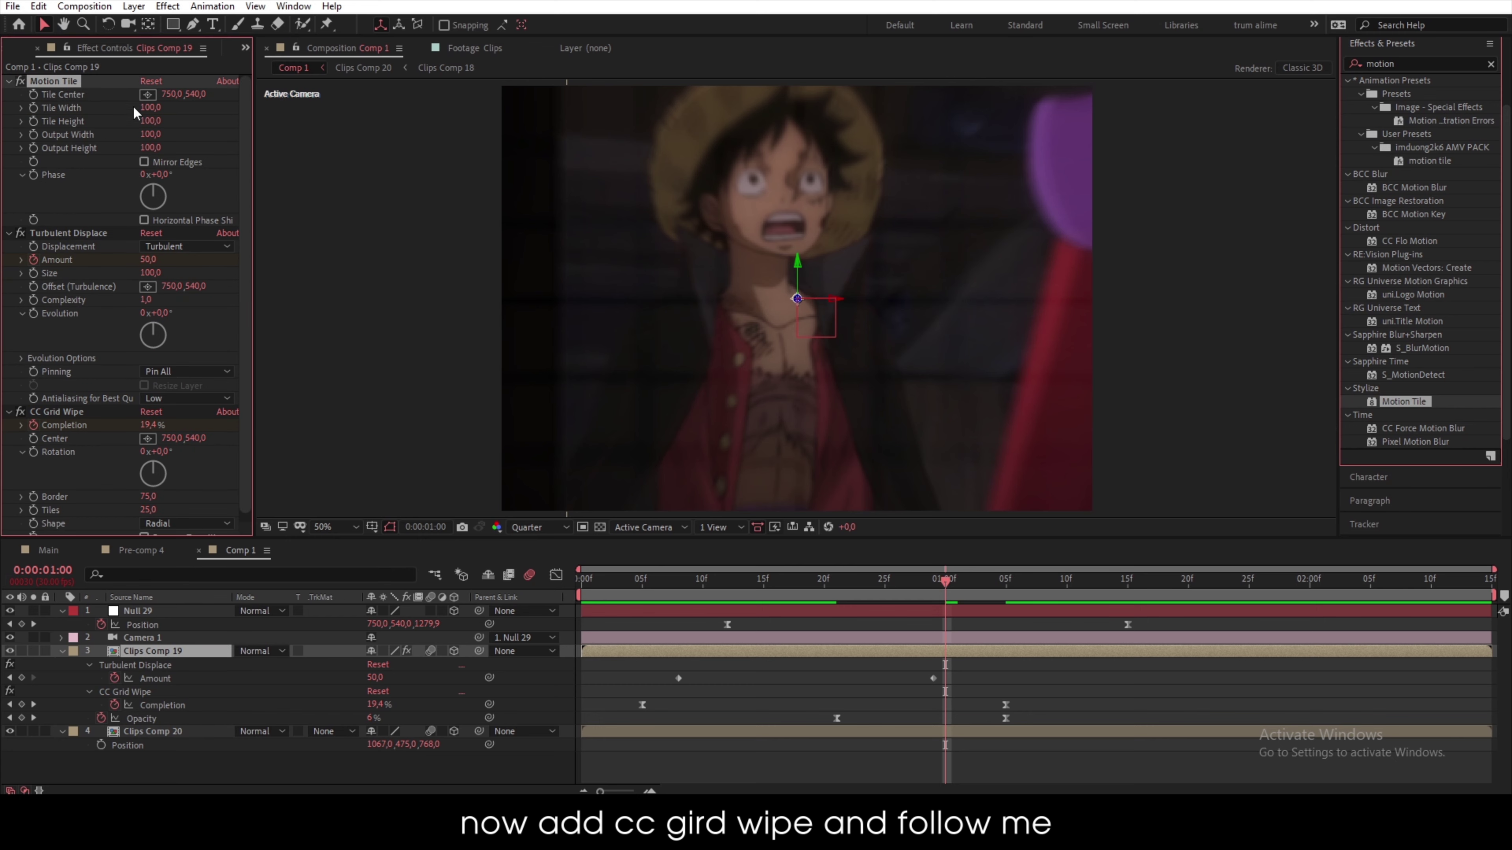
pyautogui.click(149, 136)
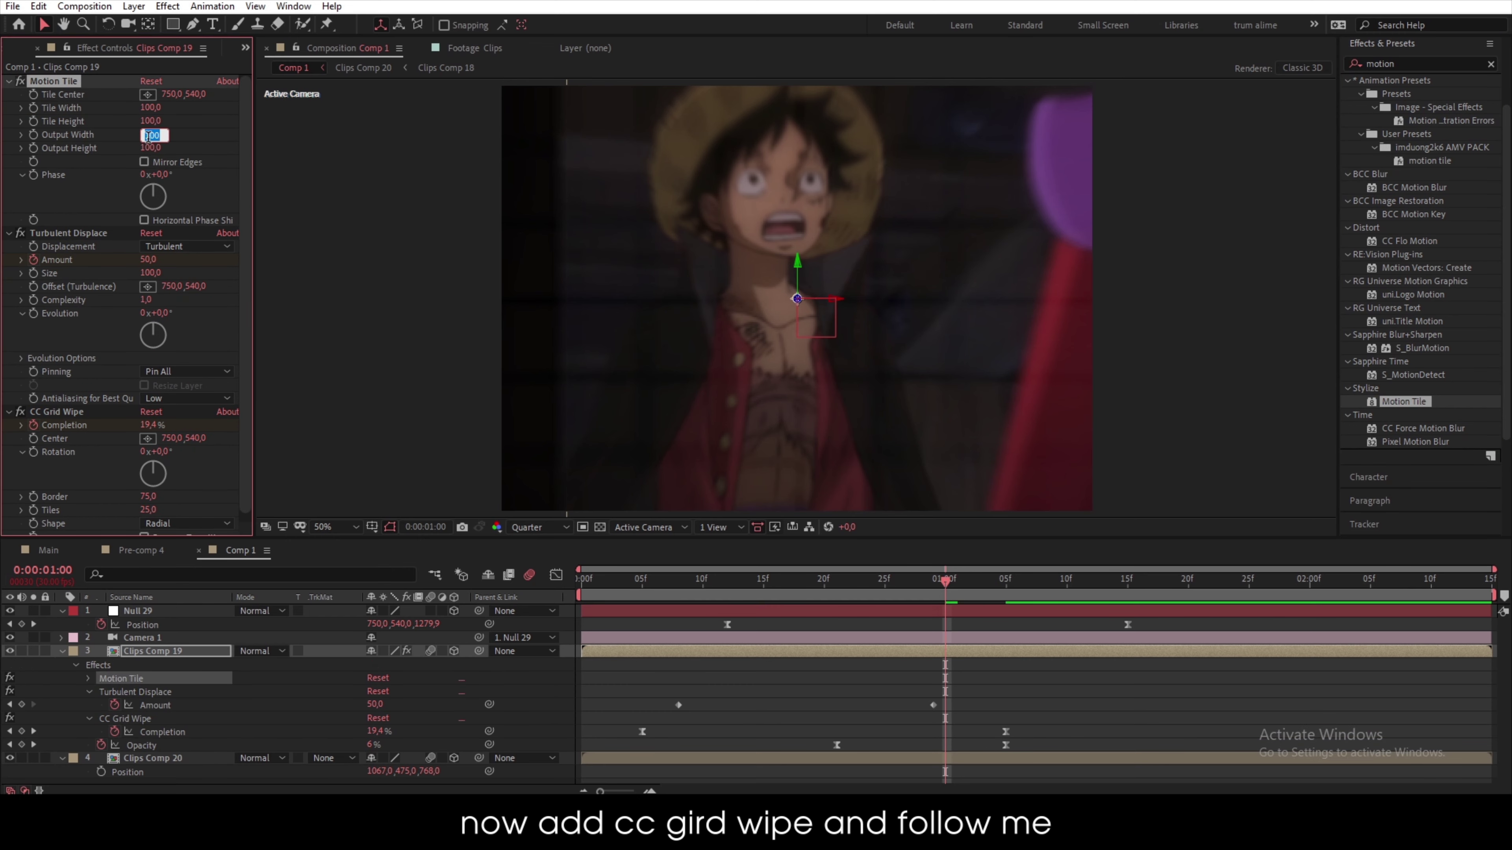
pyautogui.write('200')
pyautogui.press('Tab')
pyautogui.write('200')
pyautogui.press('Return')
pyautogui.click(144, 162)
# - Copy the Motion Tile effect onto Clips Comp 20 and scrub through the transition
pyautogui.click(175, 759)
pyautogui.hotkey('ctrl', 'v')
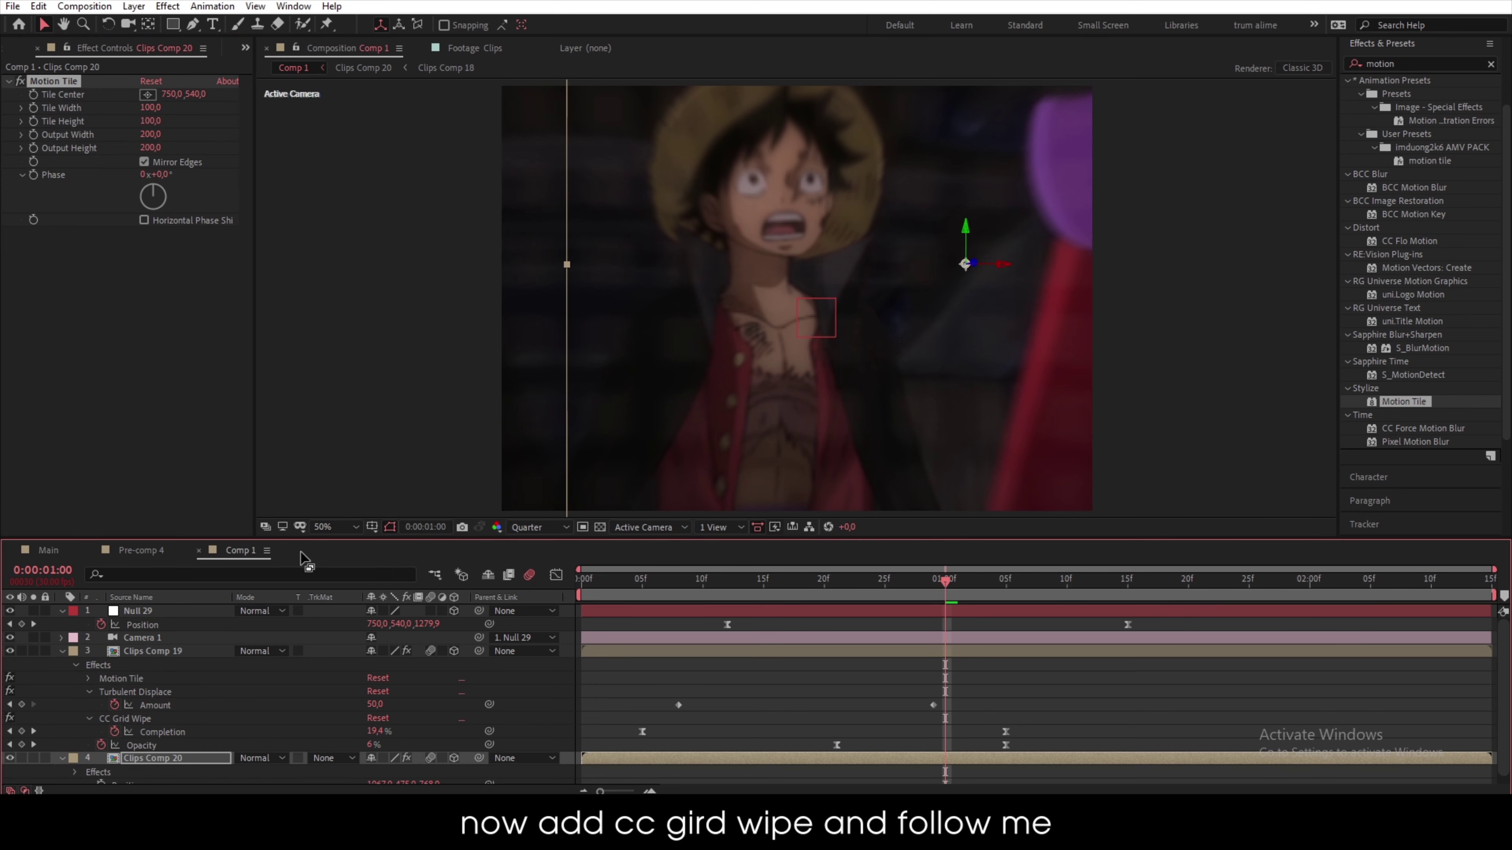
pyautogui.moveTo(648, 584); pyautogui.dragTo(954, 662)
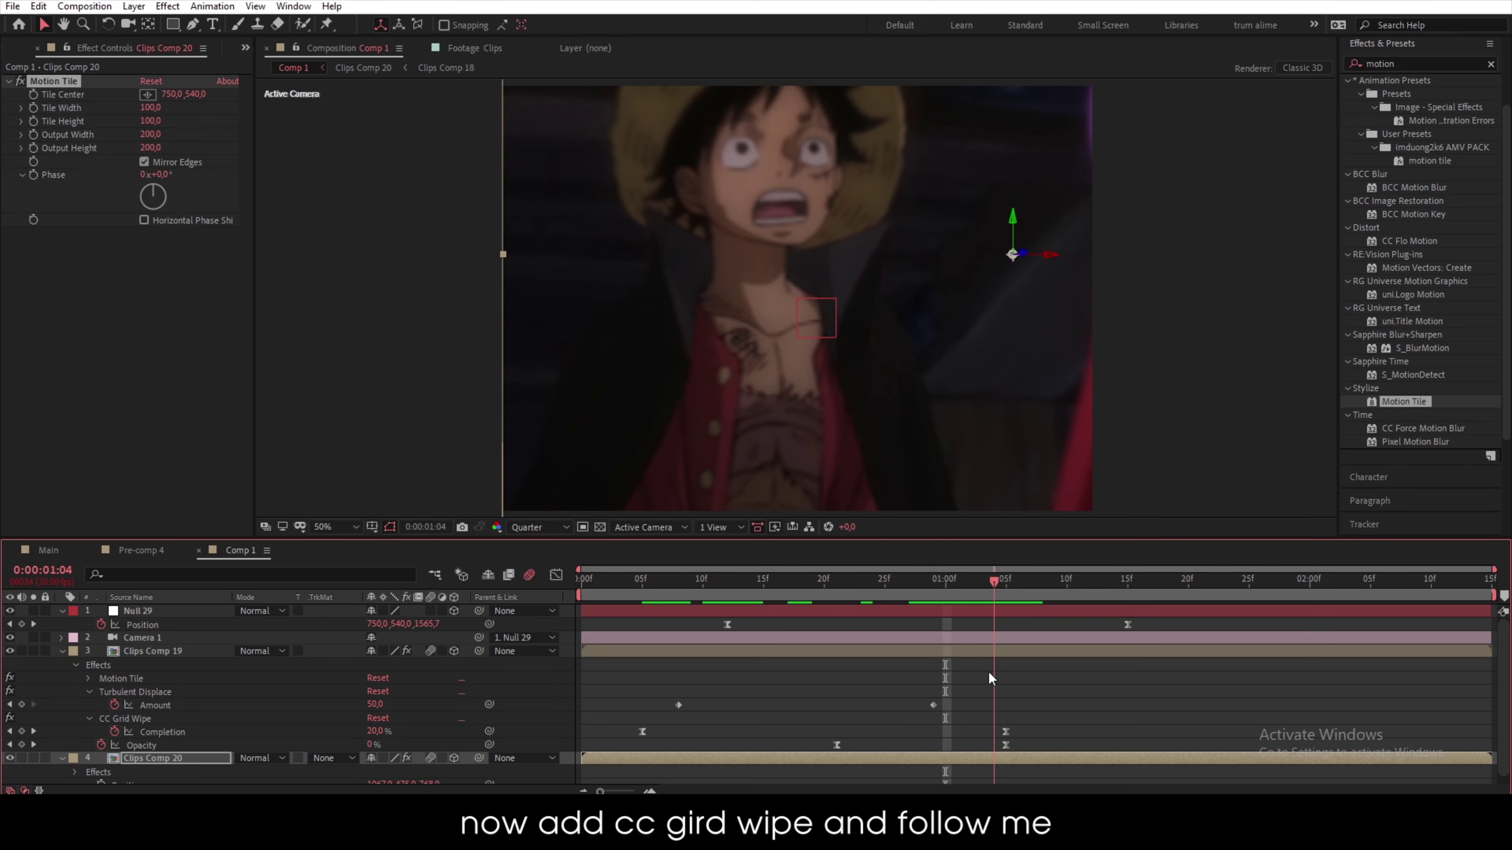
pyautogui.moveTo(988, 673); pyautogui.dragTo(860, 683)
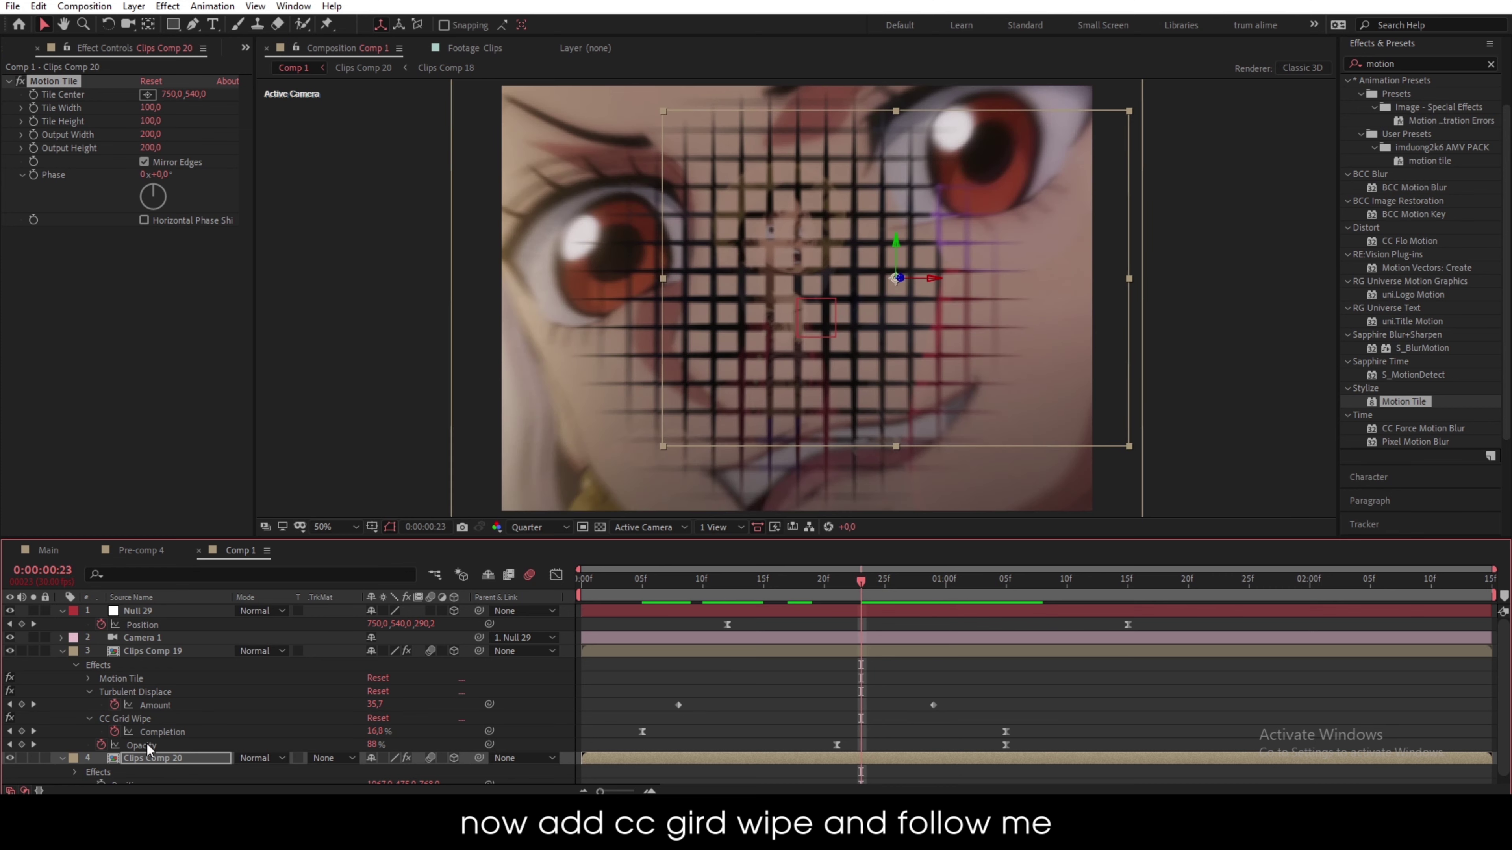
# - Lower CC Grid Wipe's Tiles on Clips Comp 19 to 14.8 and preview the transition
pyautogui.click(184, 654)
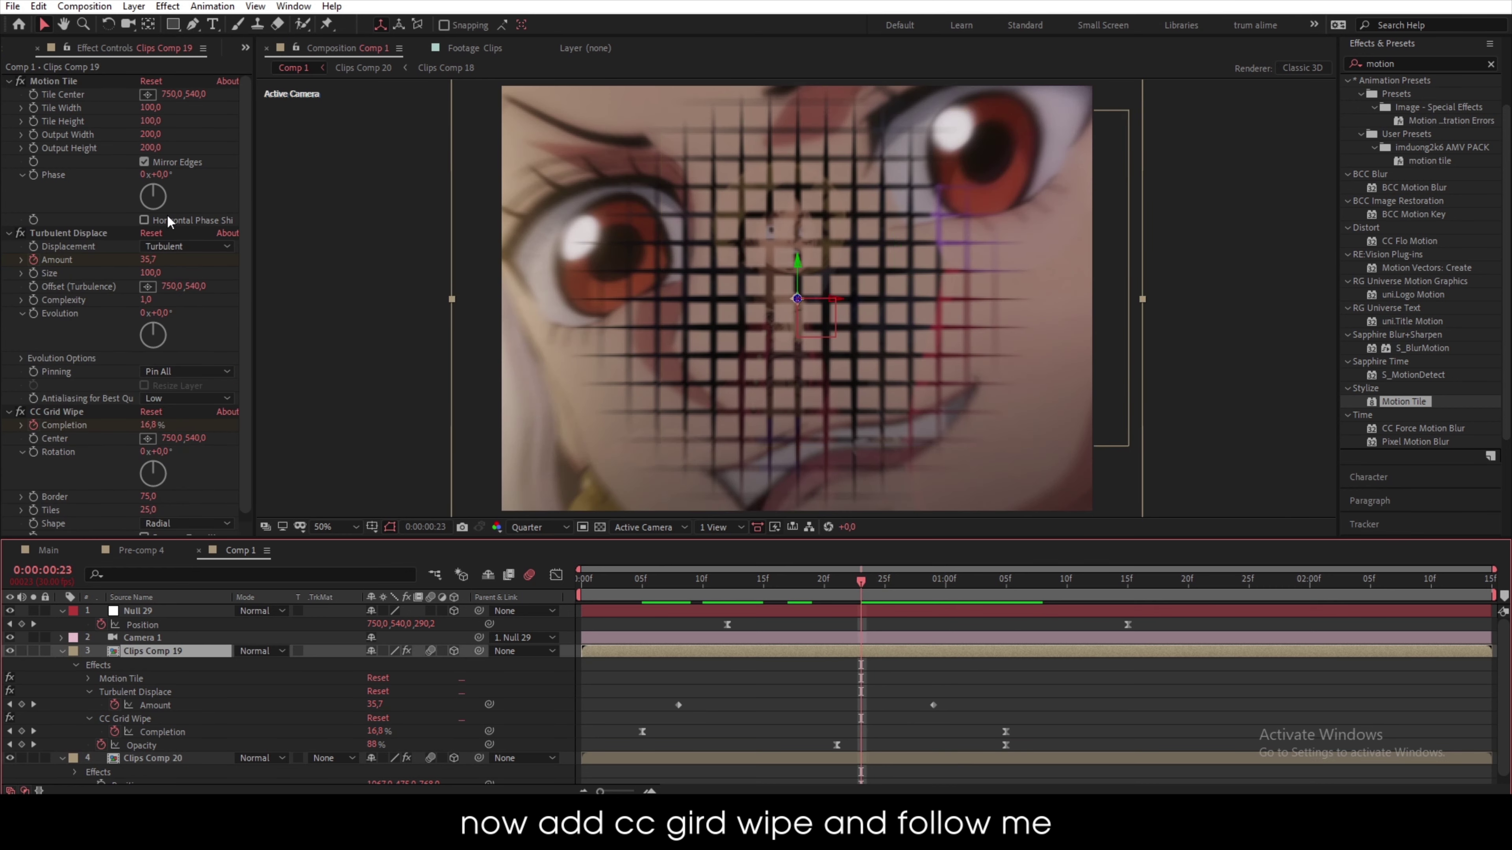
pyautogui.scroll(-1, 146, 370)
pyautogui.moveTo(152, 503); pyautogui.dragTo(75, 510)
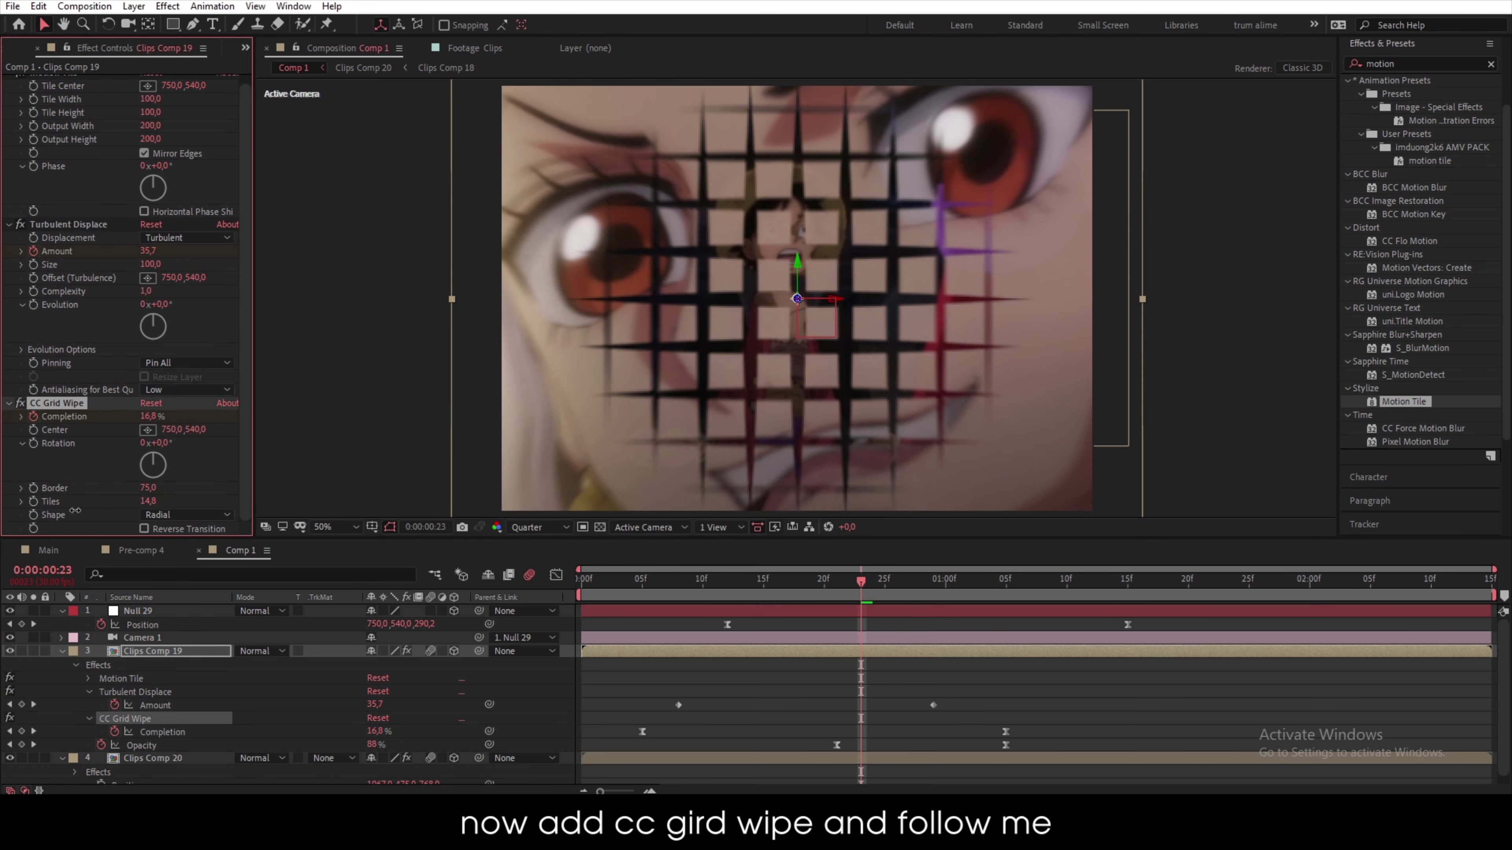
pyautogui.click(614, 574)
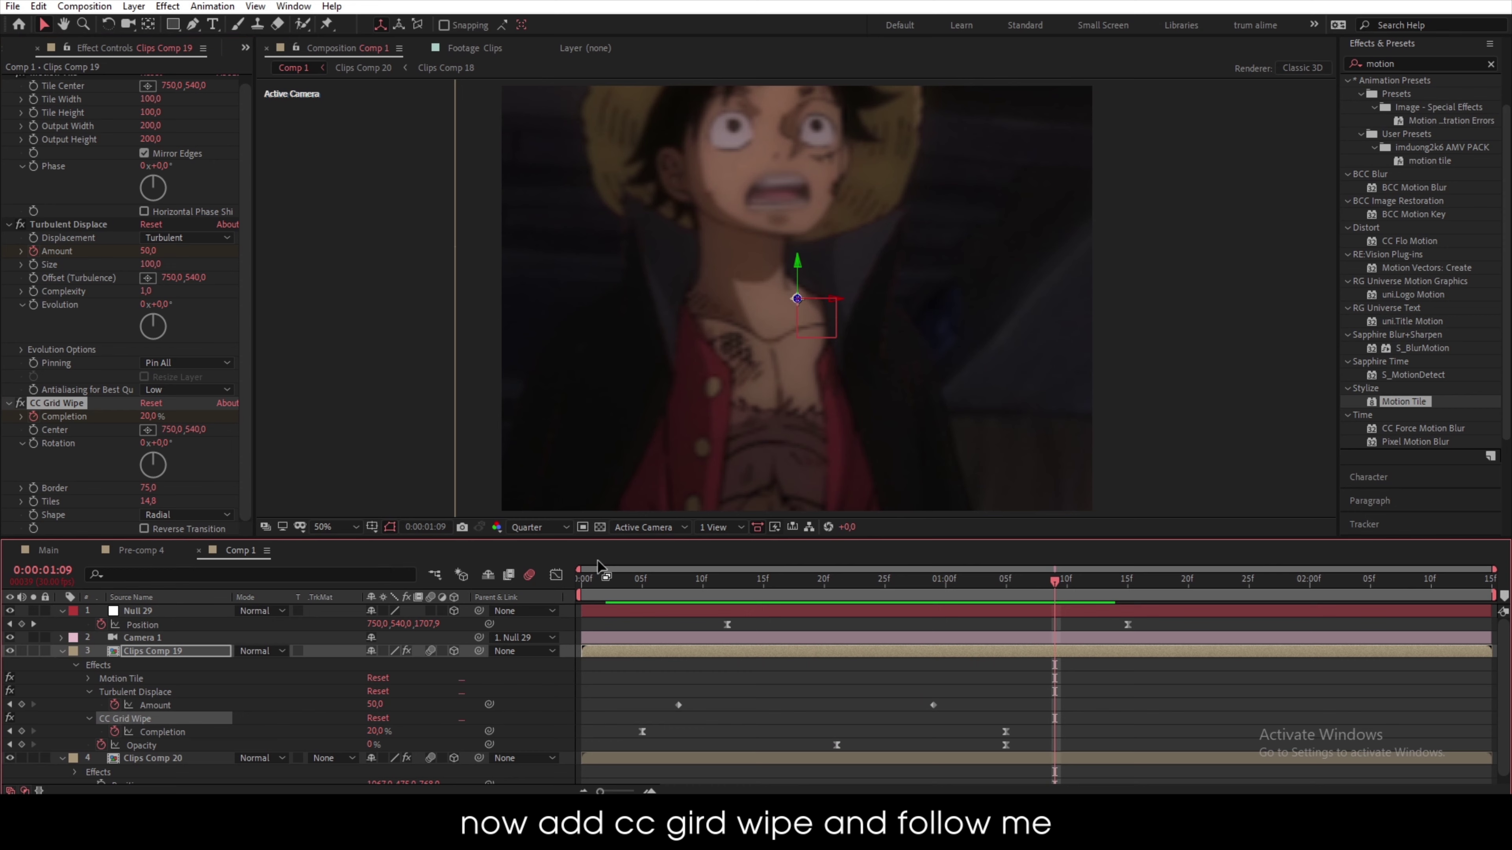
# - Add three 3D null objects above Null 29 and parent the nulls in a chain from Null 29 up to Null 32
pyautogui.click(946, 597)
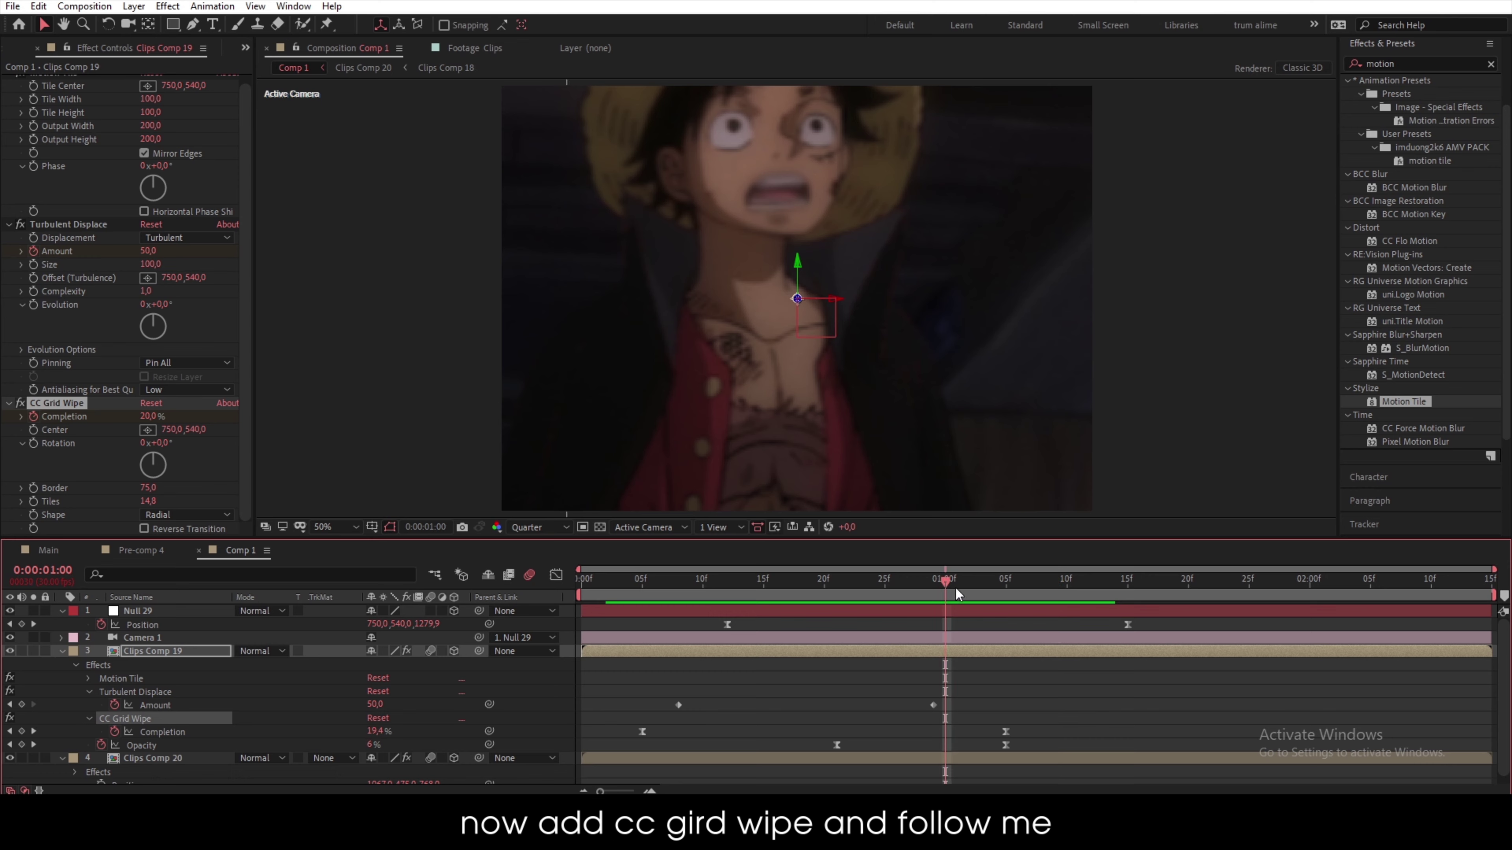
pyautogui.click(972, 614)
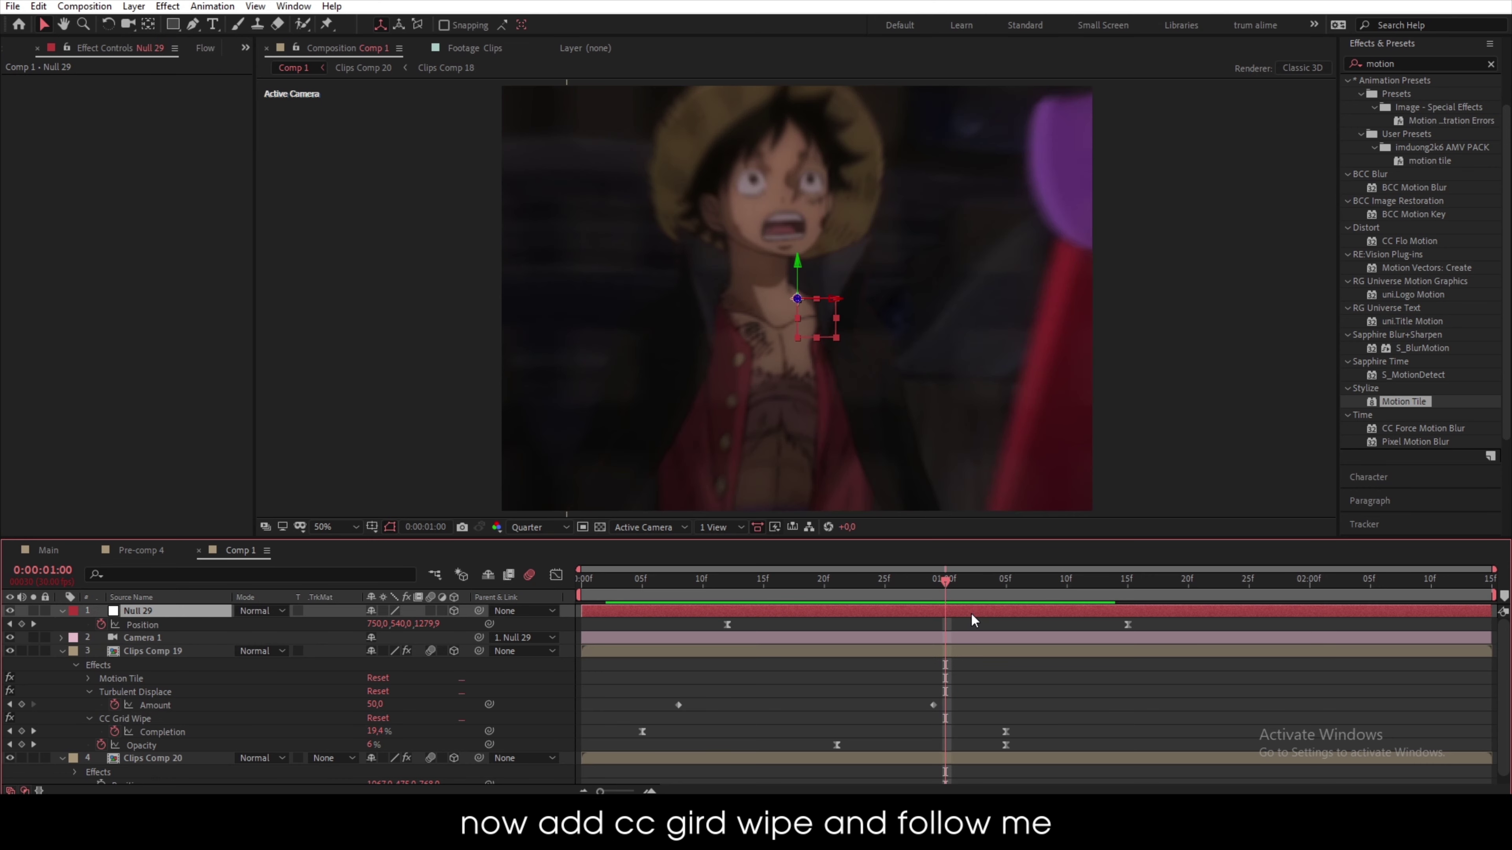
pyautogui.hotkey('ctrl', 'alt', 'shift', 'y')
pyautogui.hotkey('ctrl', 'alt', 'shift', 'y')
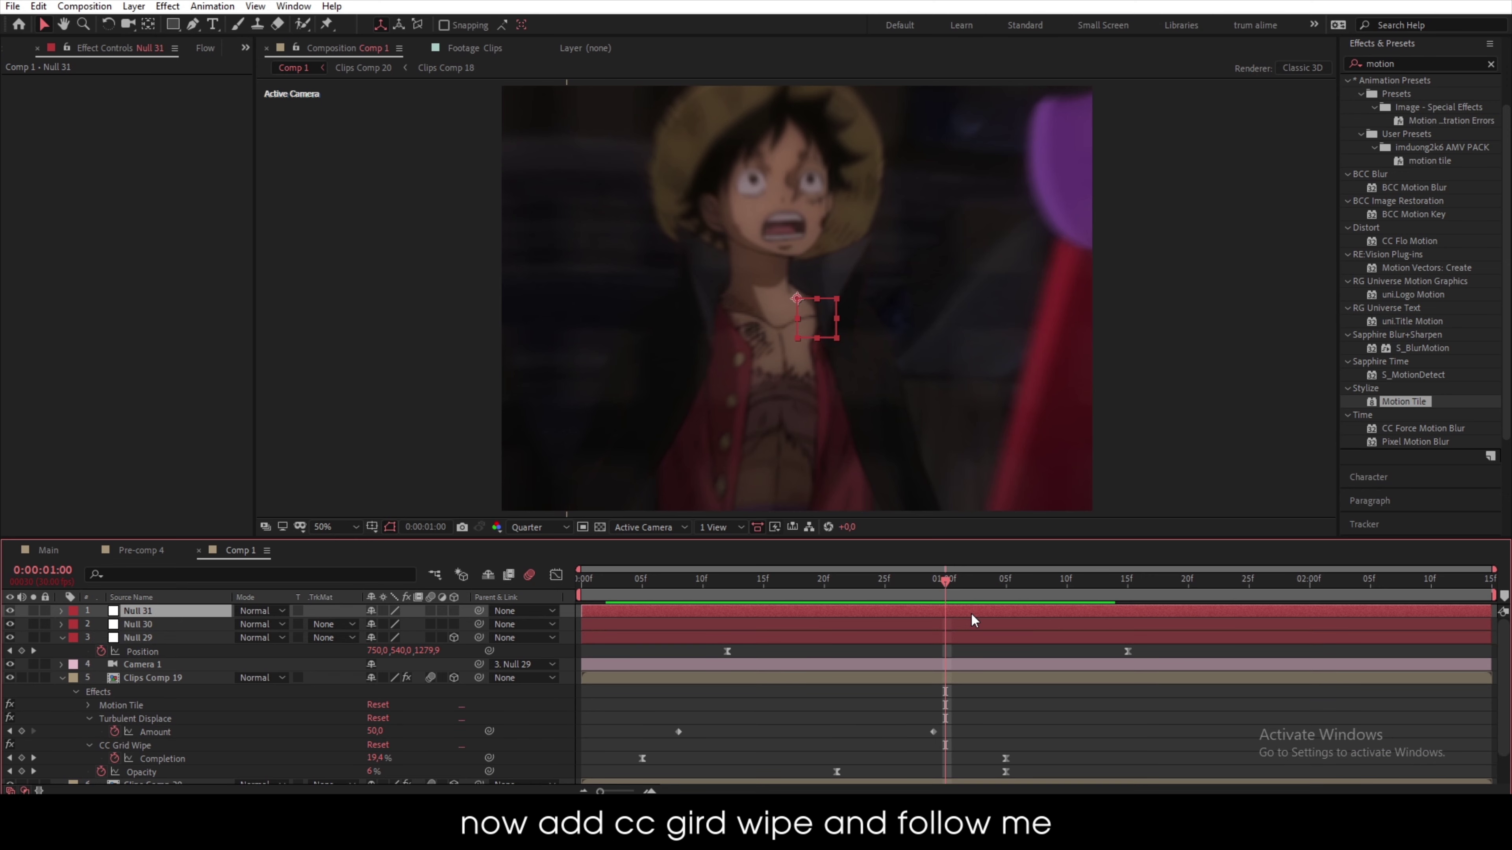
pyautogui.hotkey('ctrl', 'alt', 'shift', 'y')
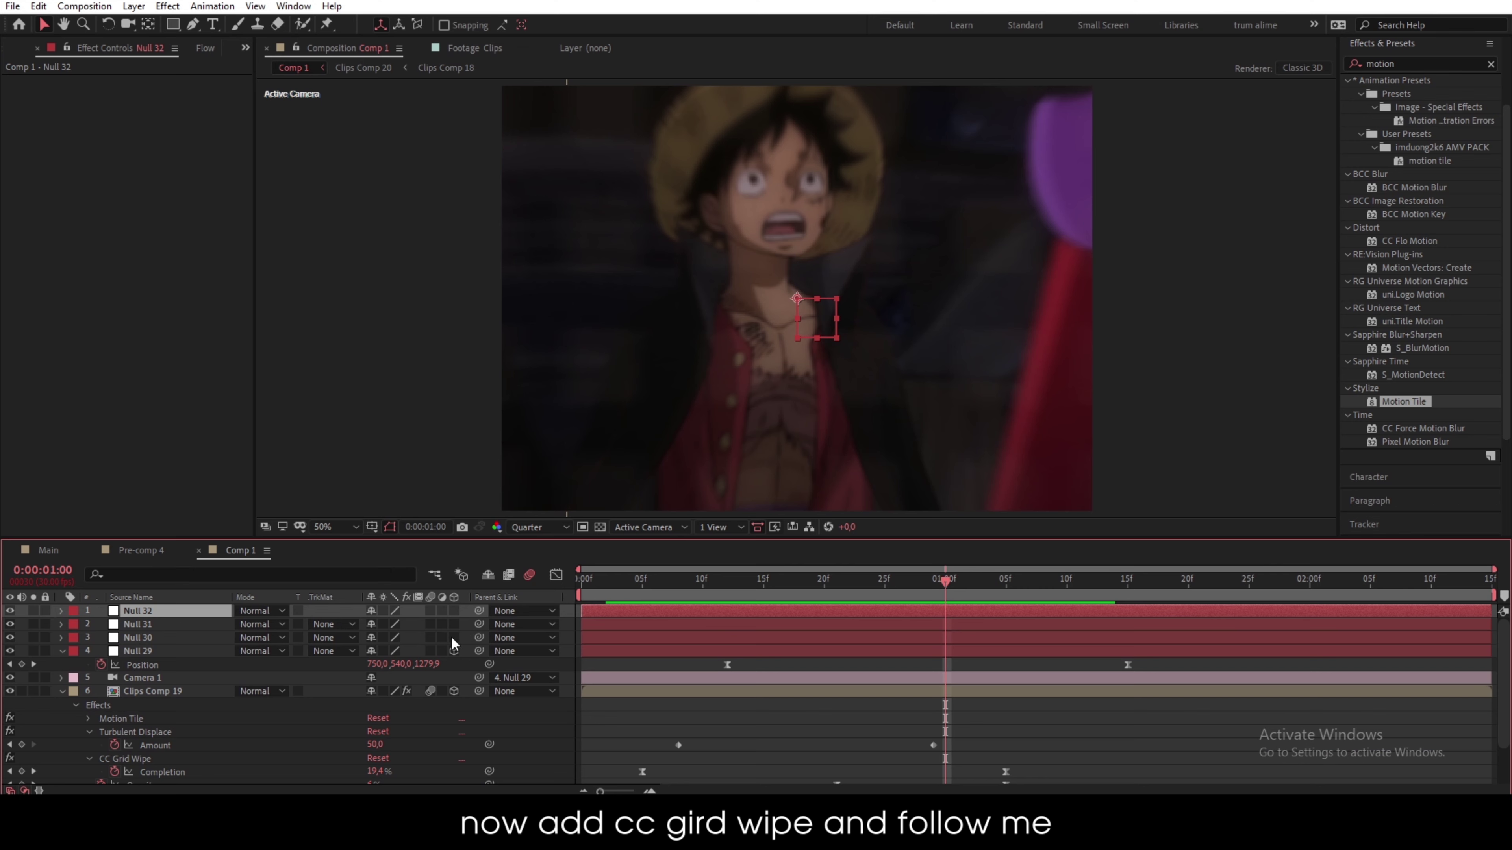
pyautogui.moveTo(454, 638); pyautogui.dragTo(454, 611)
pyautogui.click(143, 651)
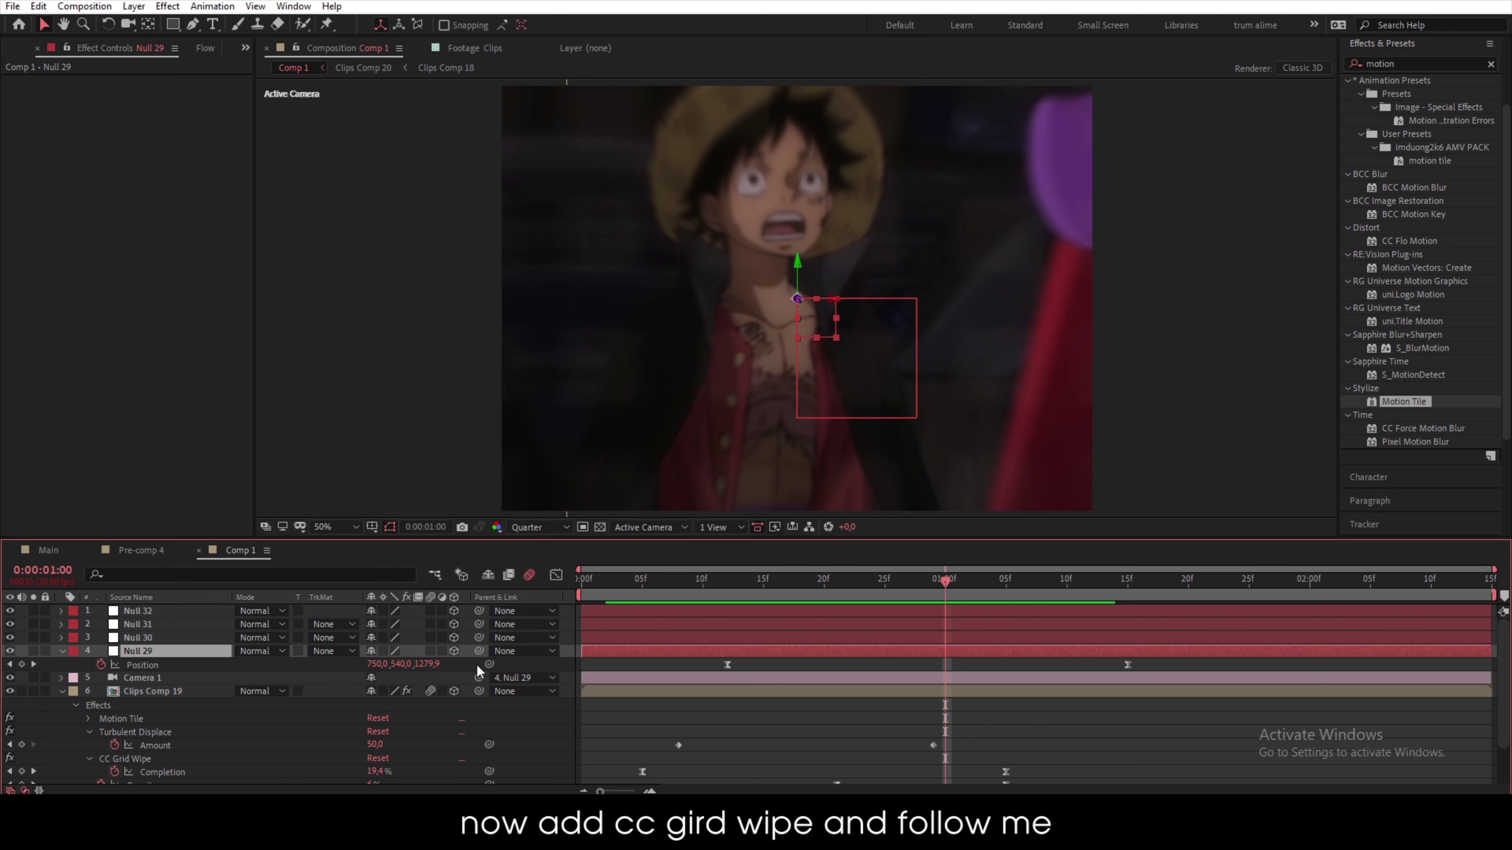
pyautogui.moveTo(478, 651); pyautogui.dragTo(462, 615)
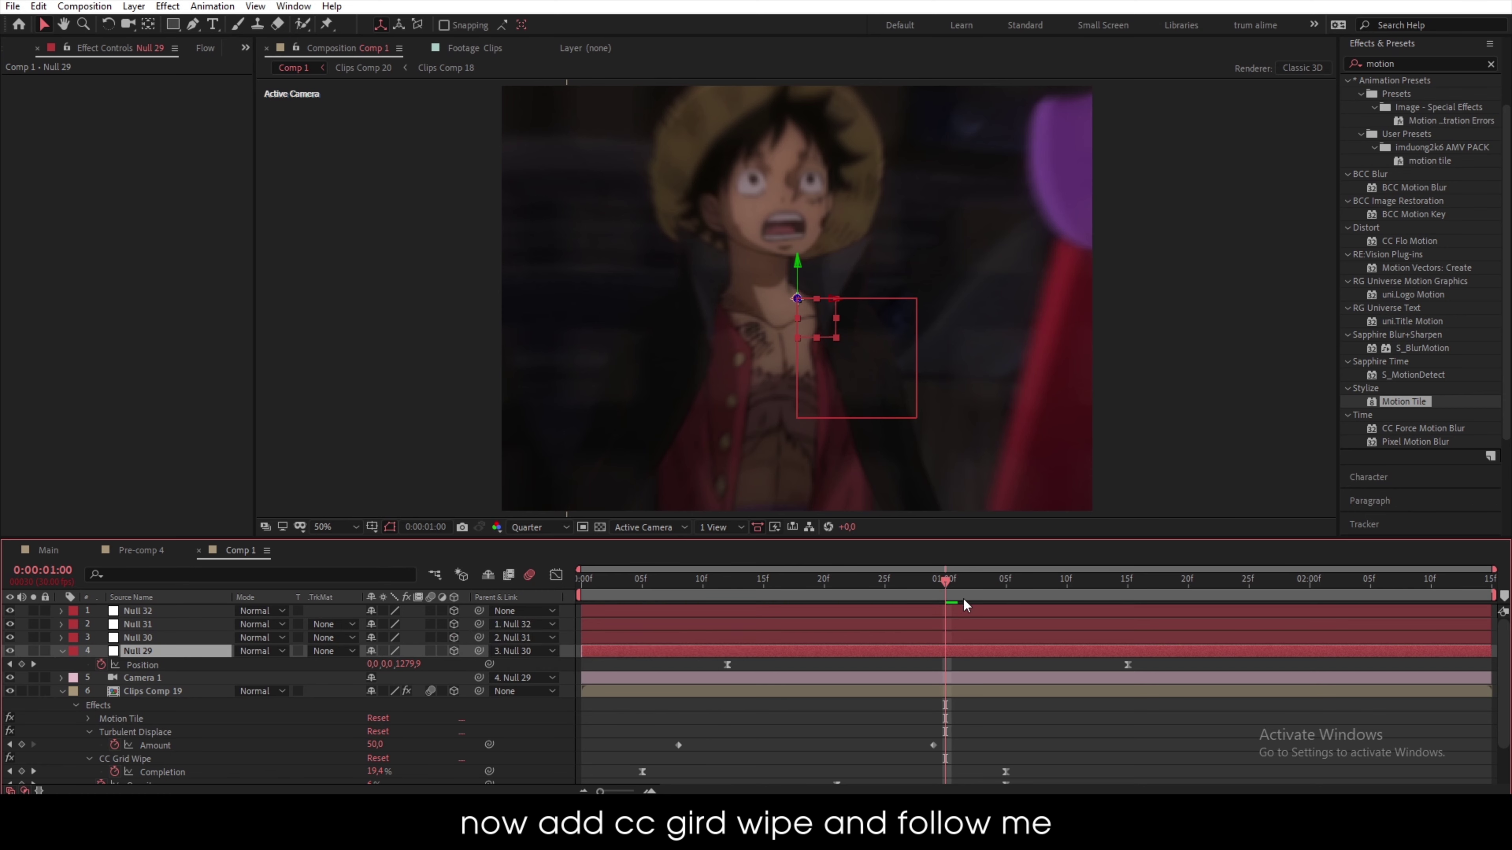
# - Set the Y value of Null 29's Position keyframe at 1:15 to 22
pyautogui.moveTo(963, 596); pyautogui.dragTo(1128, 604)
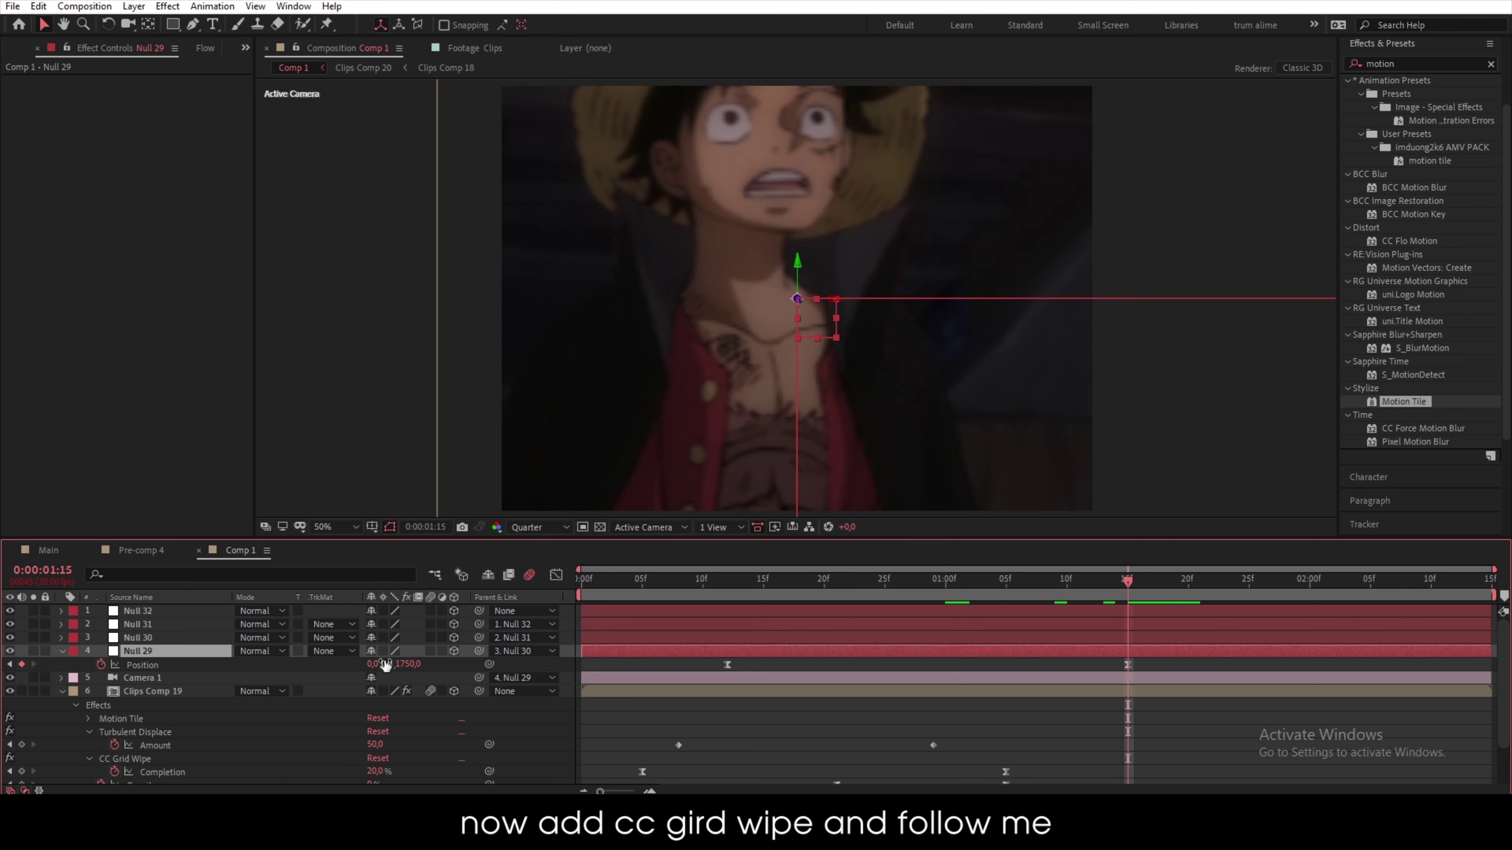
pyautogui.moveTo(385, 666); pyautogui.dragTo(401, 668)
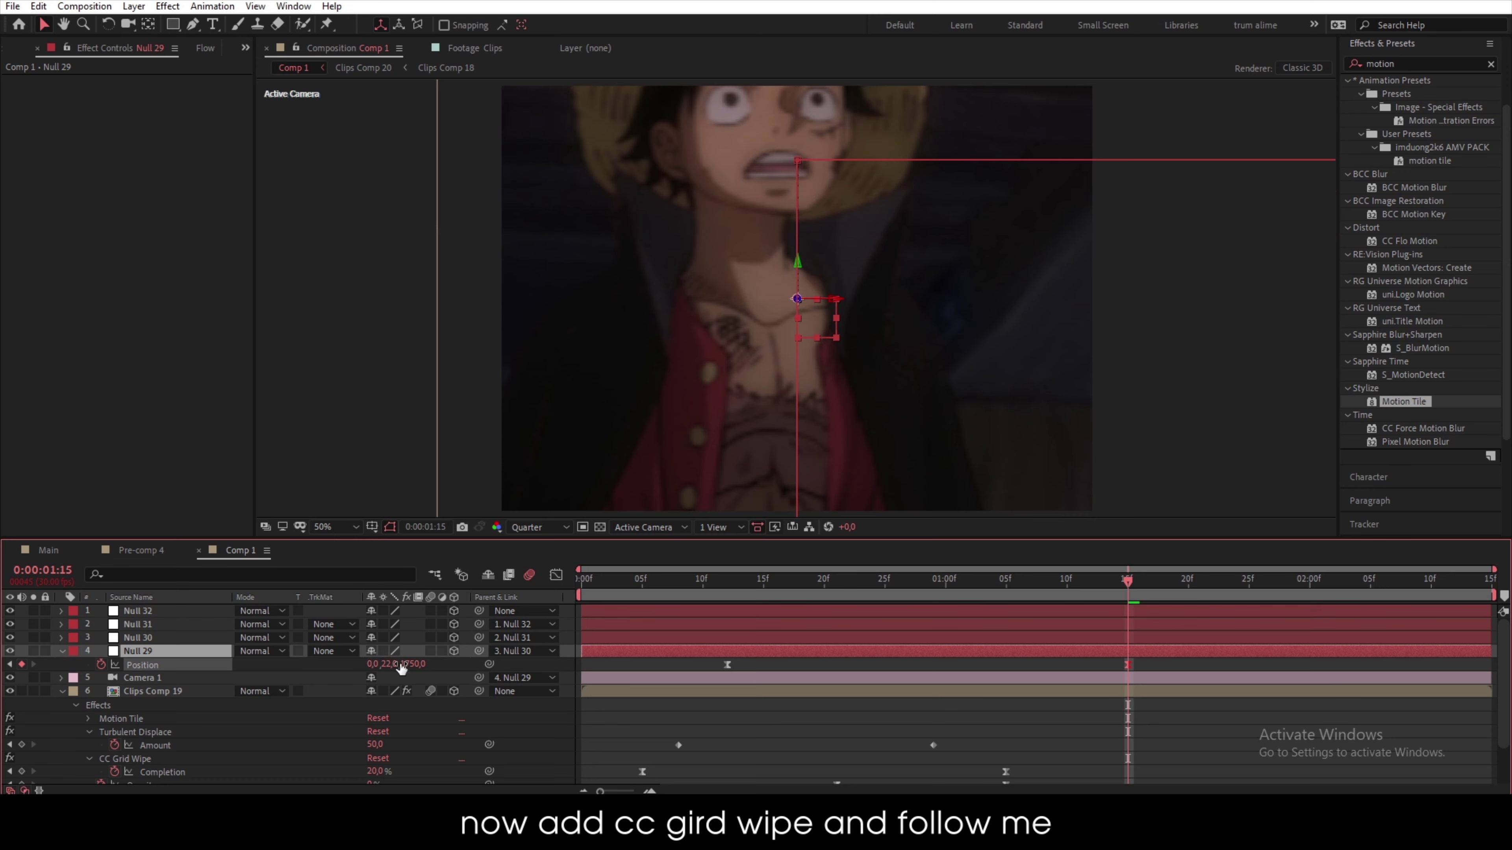
# - Start Position keyframing on Null 30 with its first keyframe at 1:02
pyautogui.click(983, 598)
pyautogui.click(1055, 641)
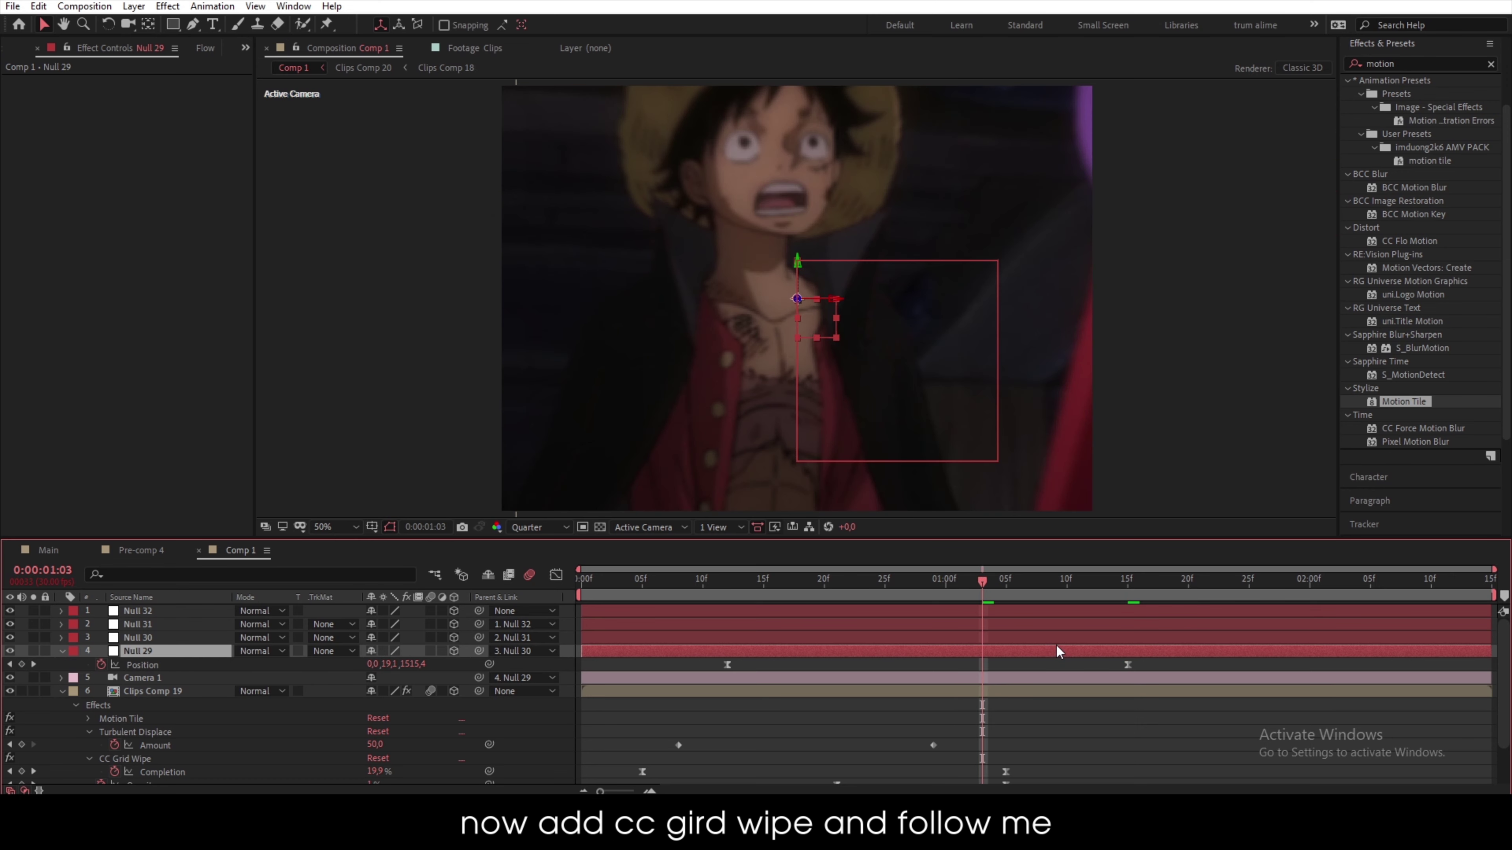
pyautogui.press('p')
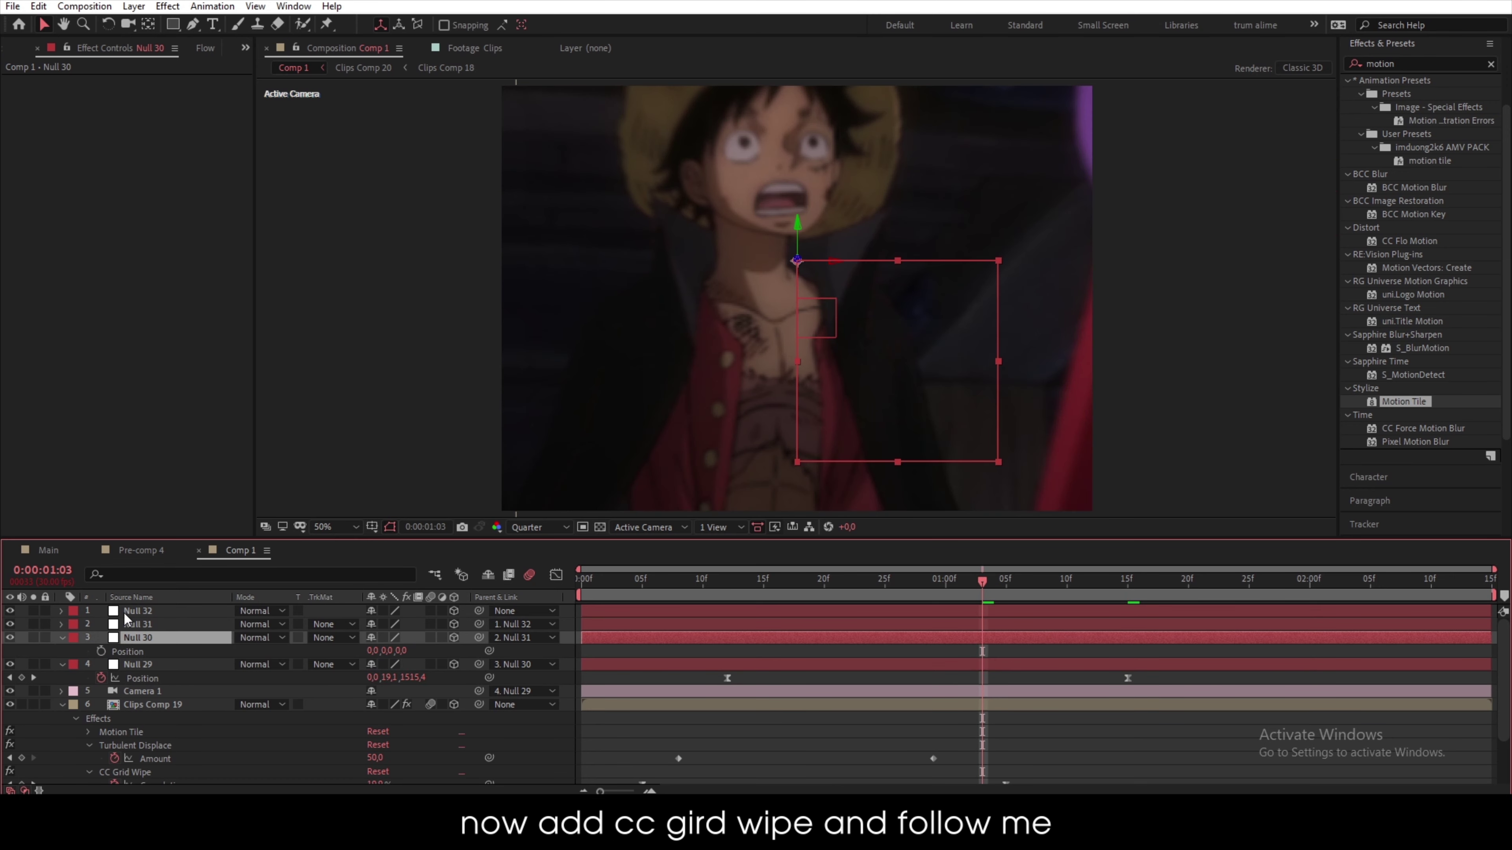
pyautogui.click(101, 652)
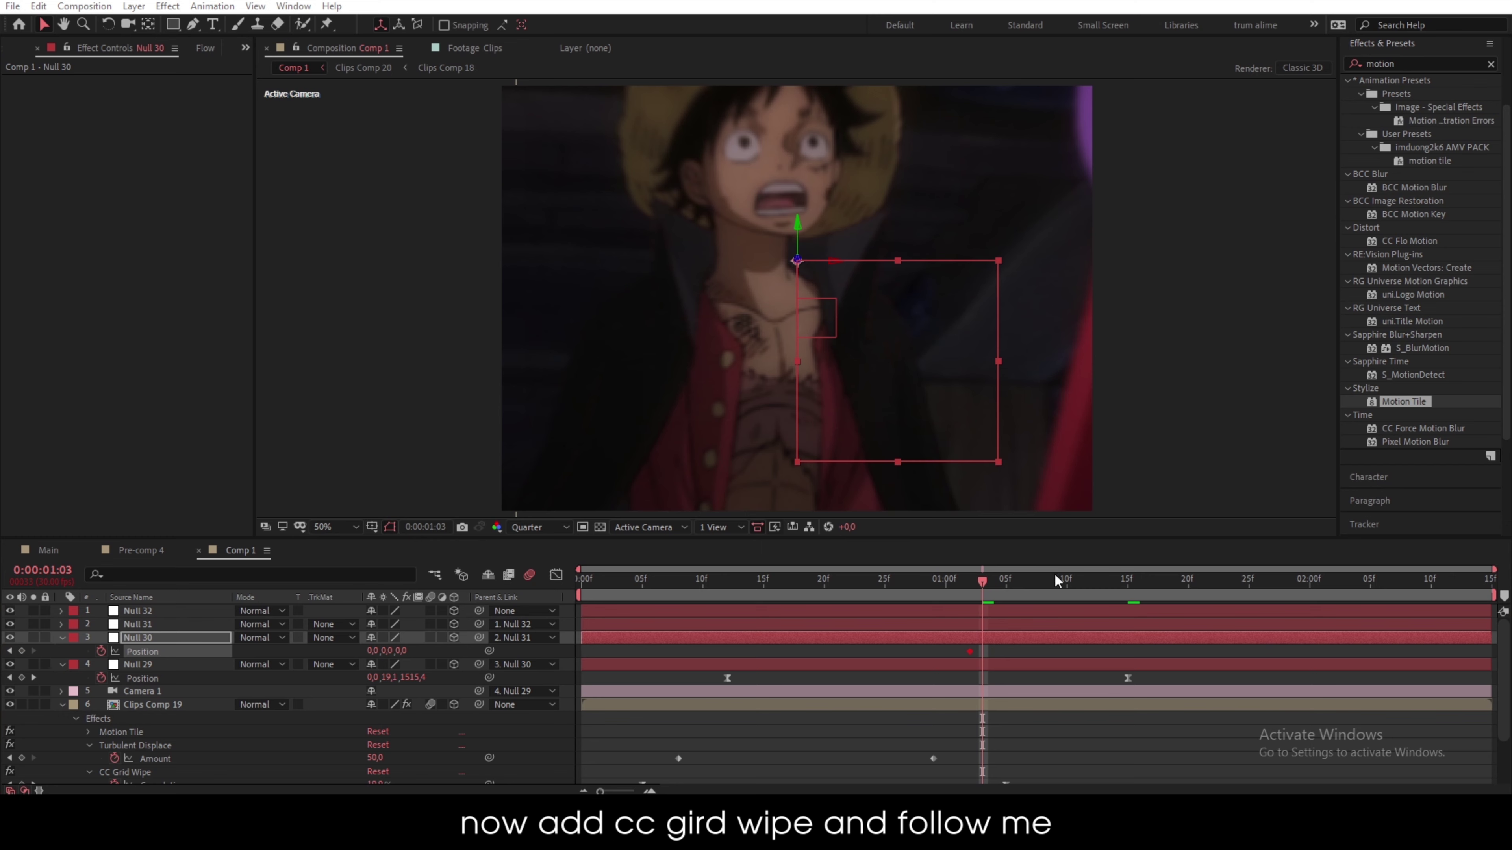
# - Set Null 30's Position to 271, -74, -848 at 2:00, pulling the camera back and sideways while keeping the layer edges out of frame
pyautogui.moveTo(1058, 581); pyautogui.dragTo(1309, 583)
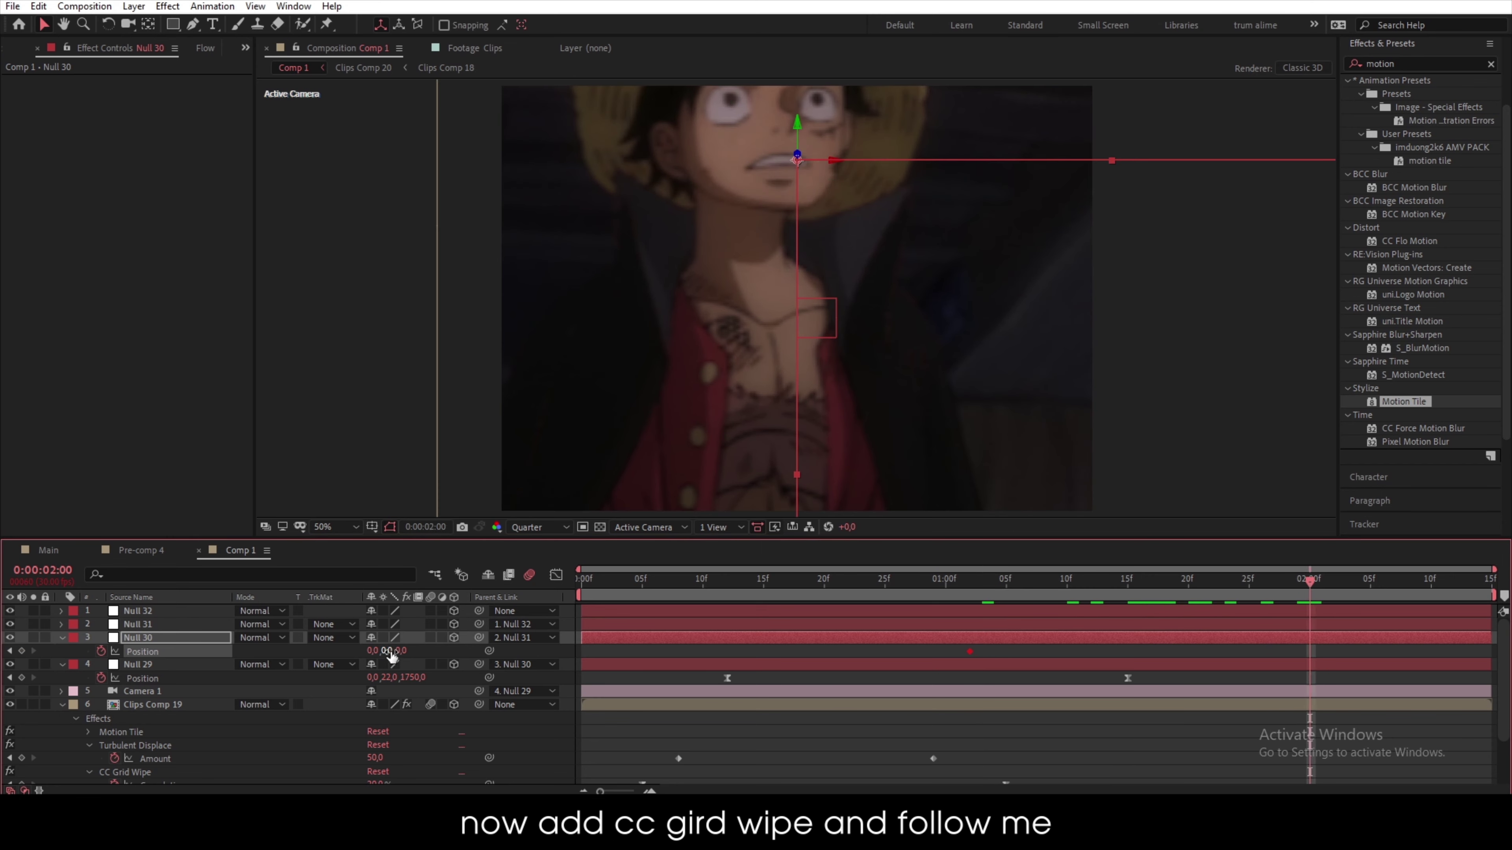
pyautogui.moveTo(402, 650); pyautogui.dragTo(3, 630)
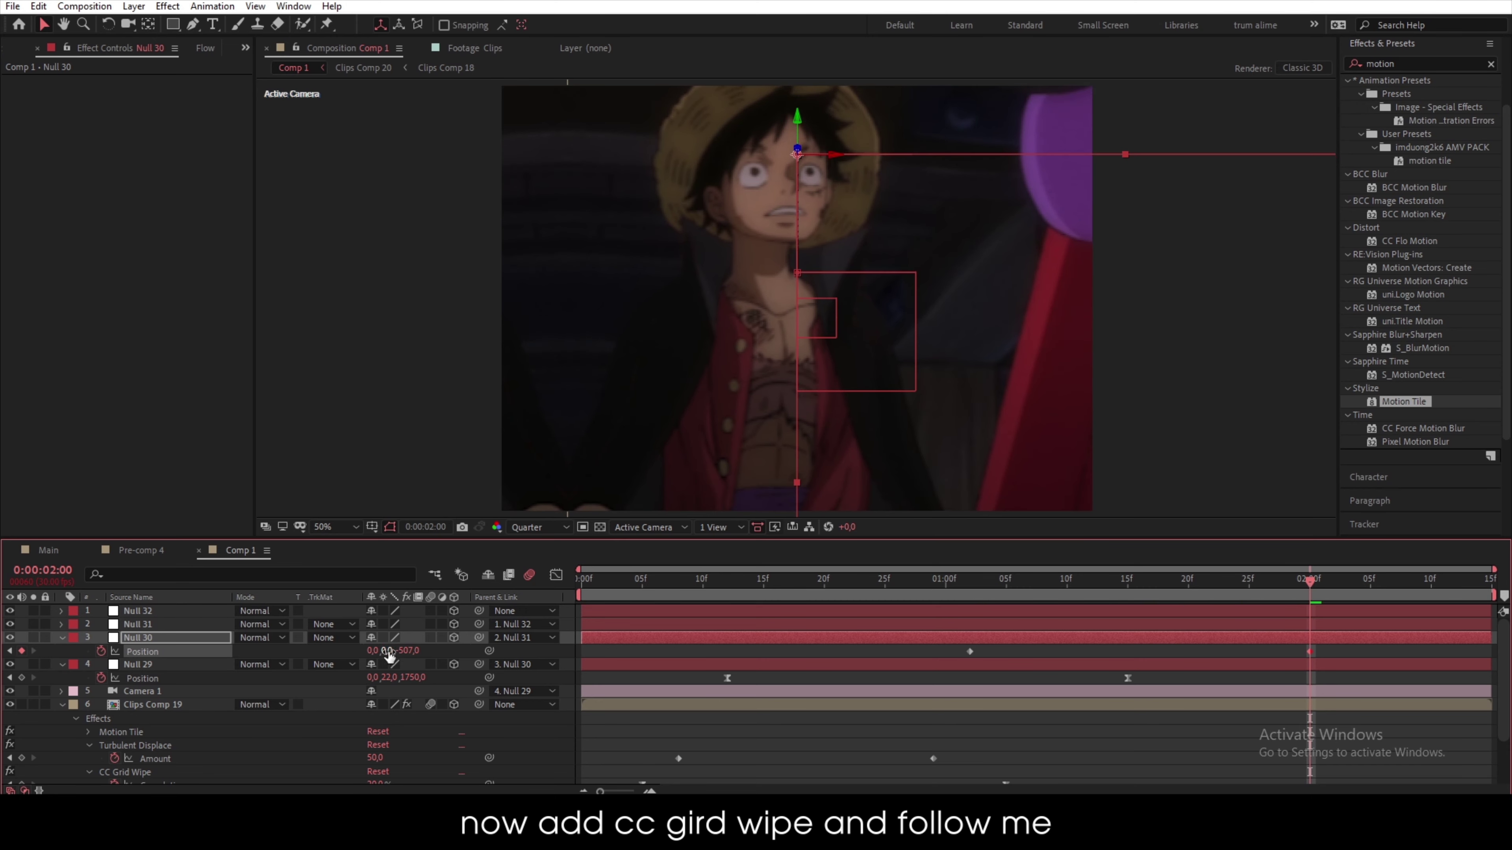
pyautogui.moveTo(388, 651); pyautogui.dragTo(710, 679)
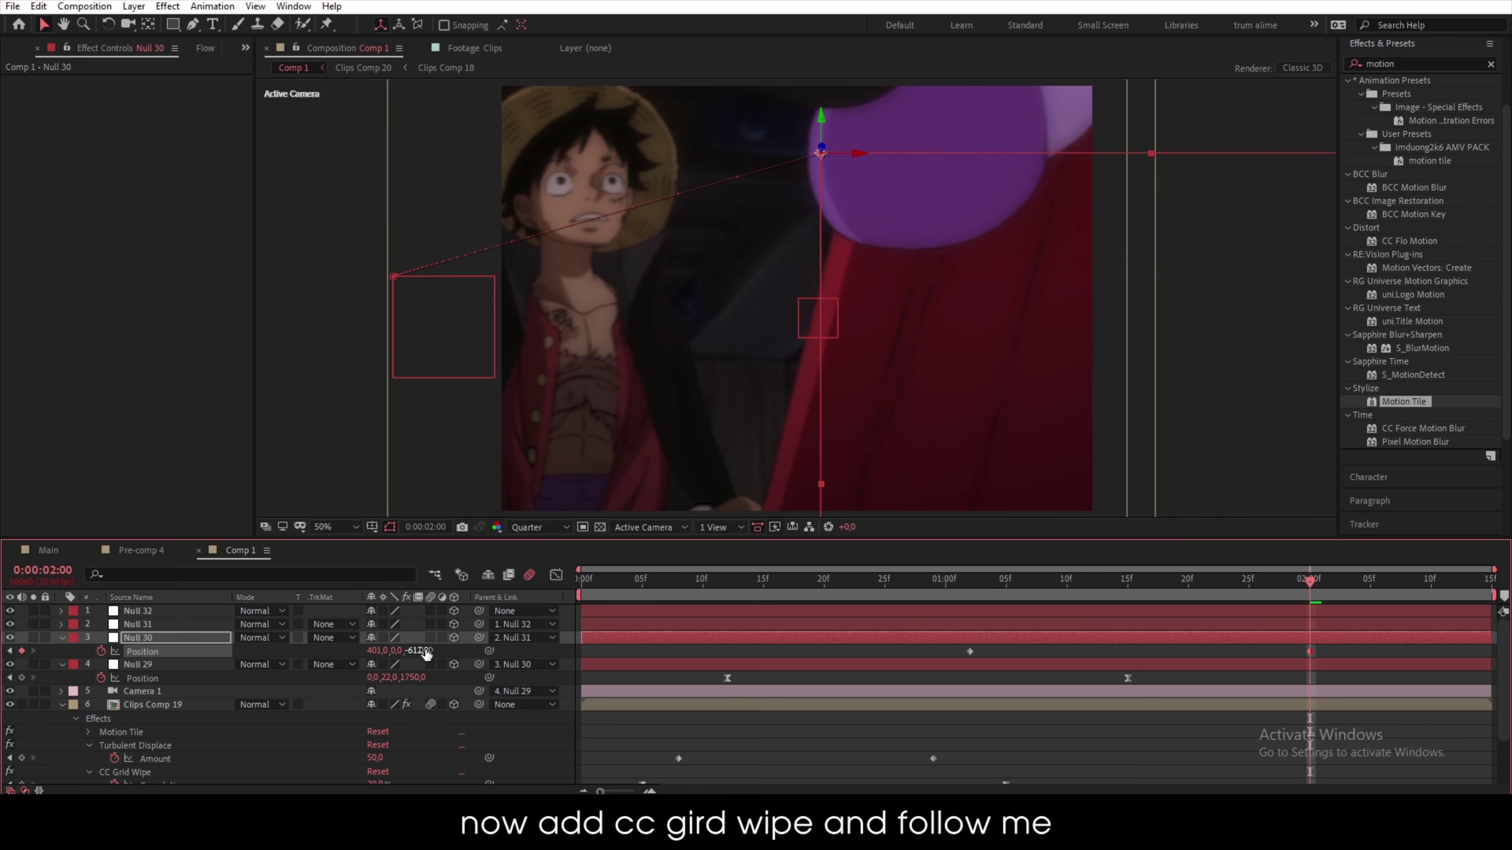
pyautogui.moveTo(426, 653); pyautogui.dragTo(9, 687)
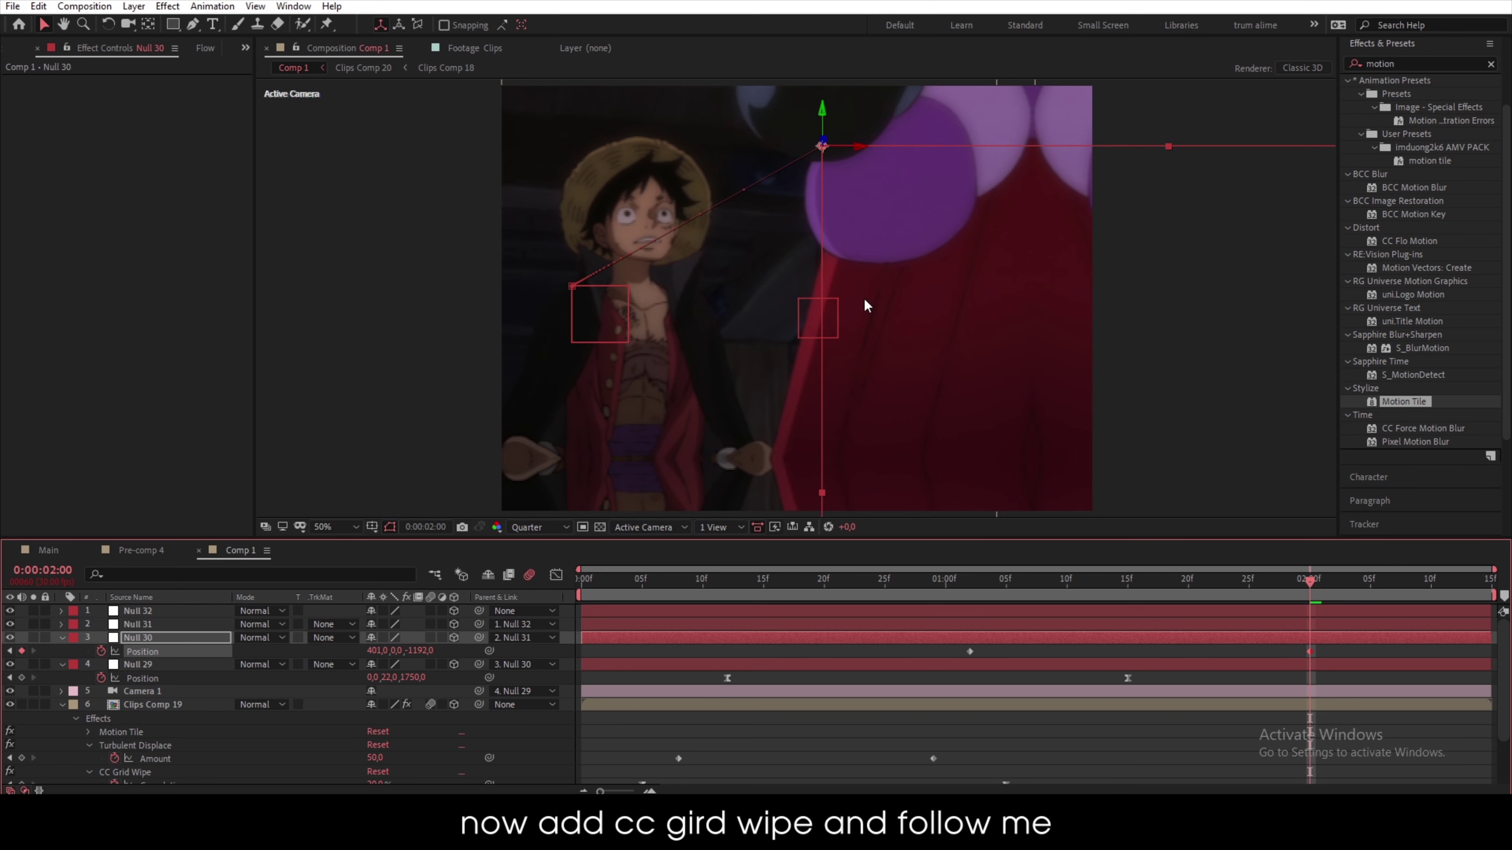
pyautogui.scroll(-3, 867, 305)
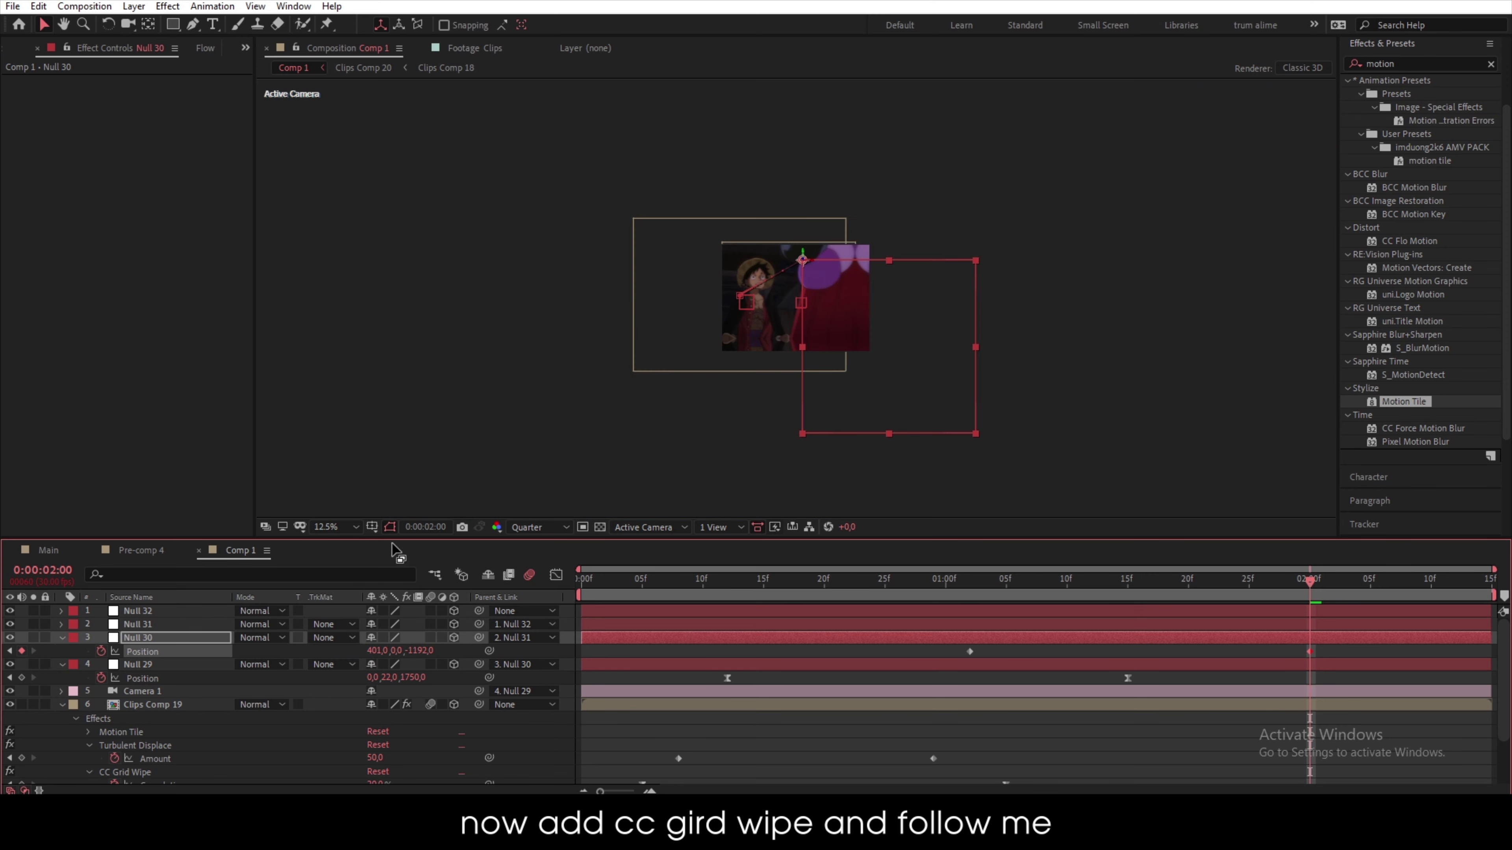
pyautogui.moveTo(422, 652); pyautogui.dragTo(946, 706)
pyautogui.scroll(1, 753, 350)
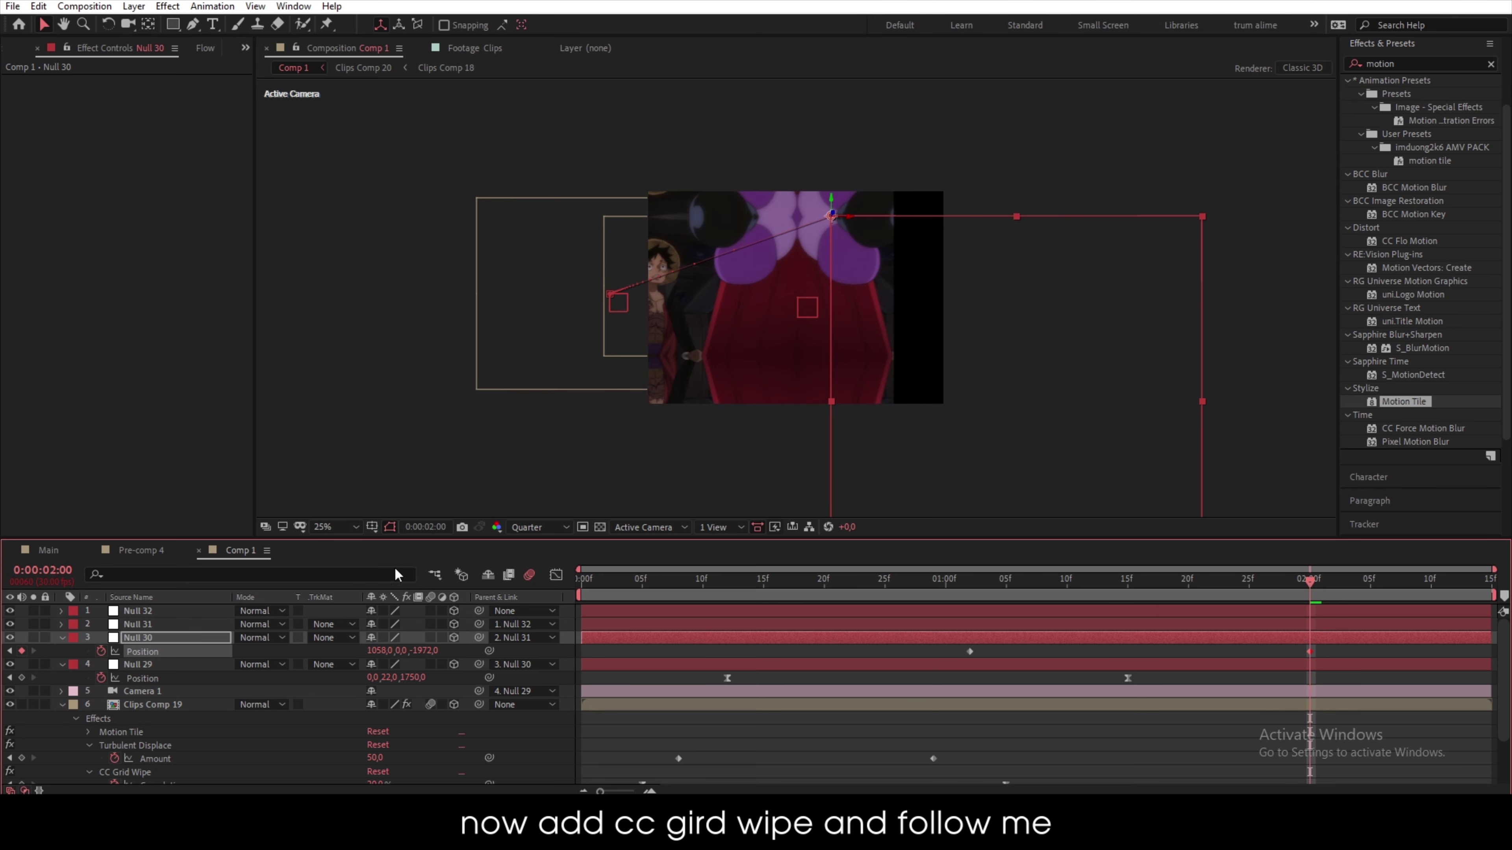
pyautogui.moveTo(403, 651); pyautogui.dragTo(1060, 672)
pyautogui.moveTo(416, 652); pyautogui.dragTo(15, 637)
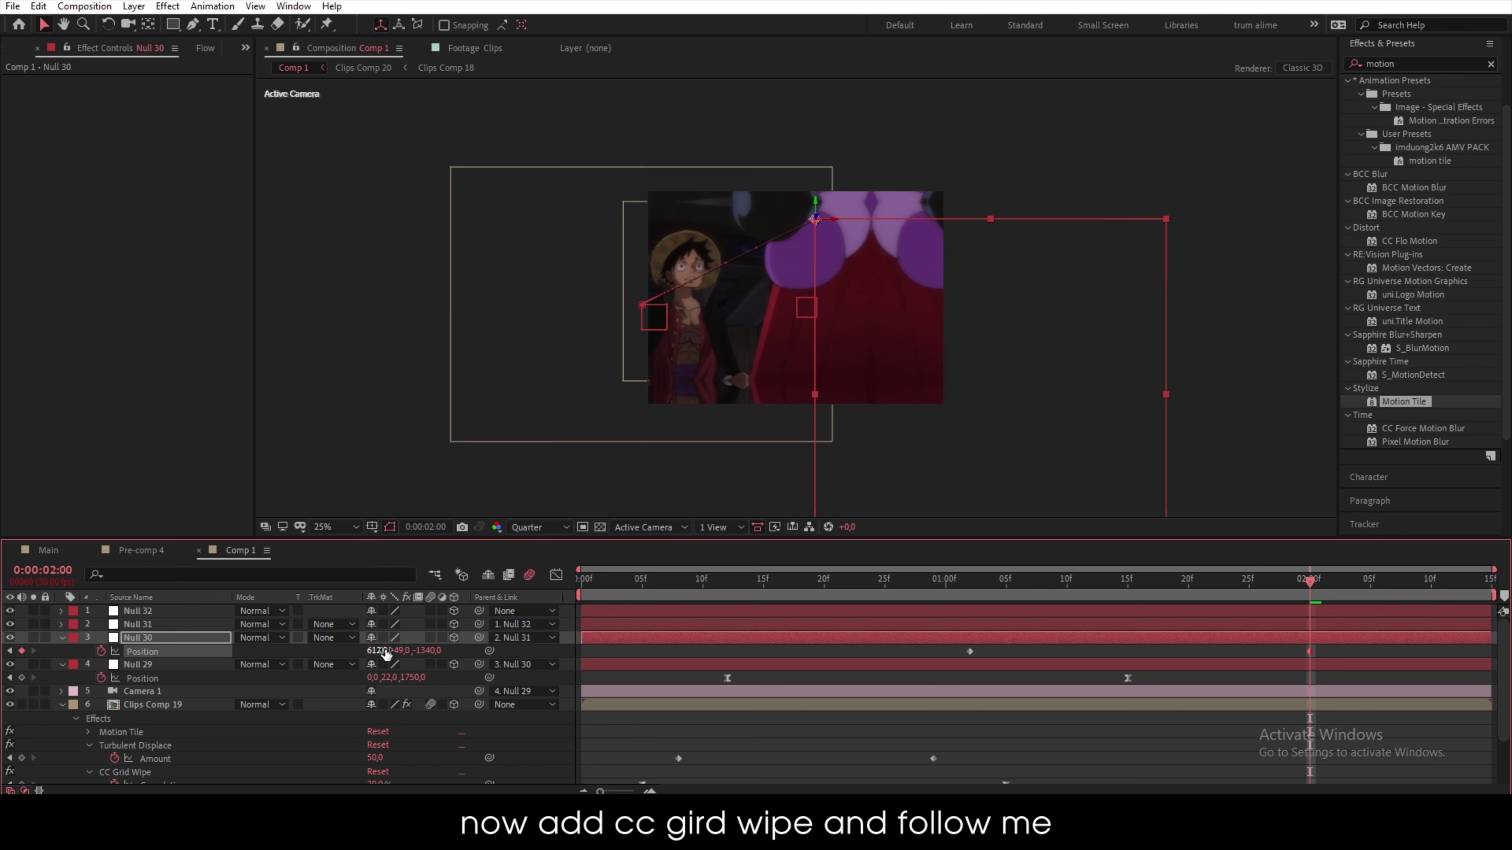
pyautogui.moveTo(381, 652); pyautogui.dragTo(11, 644)
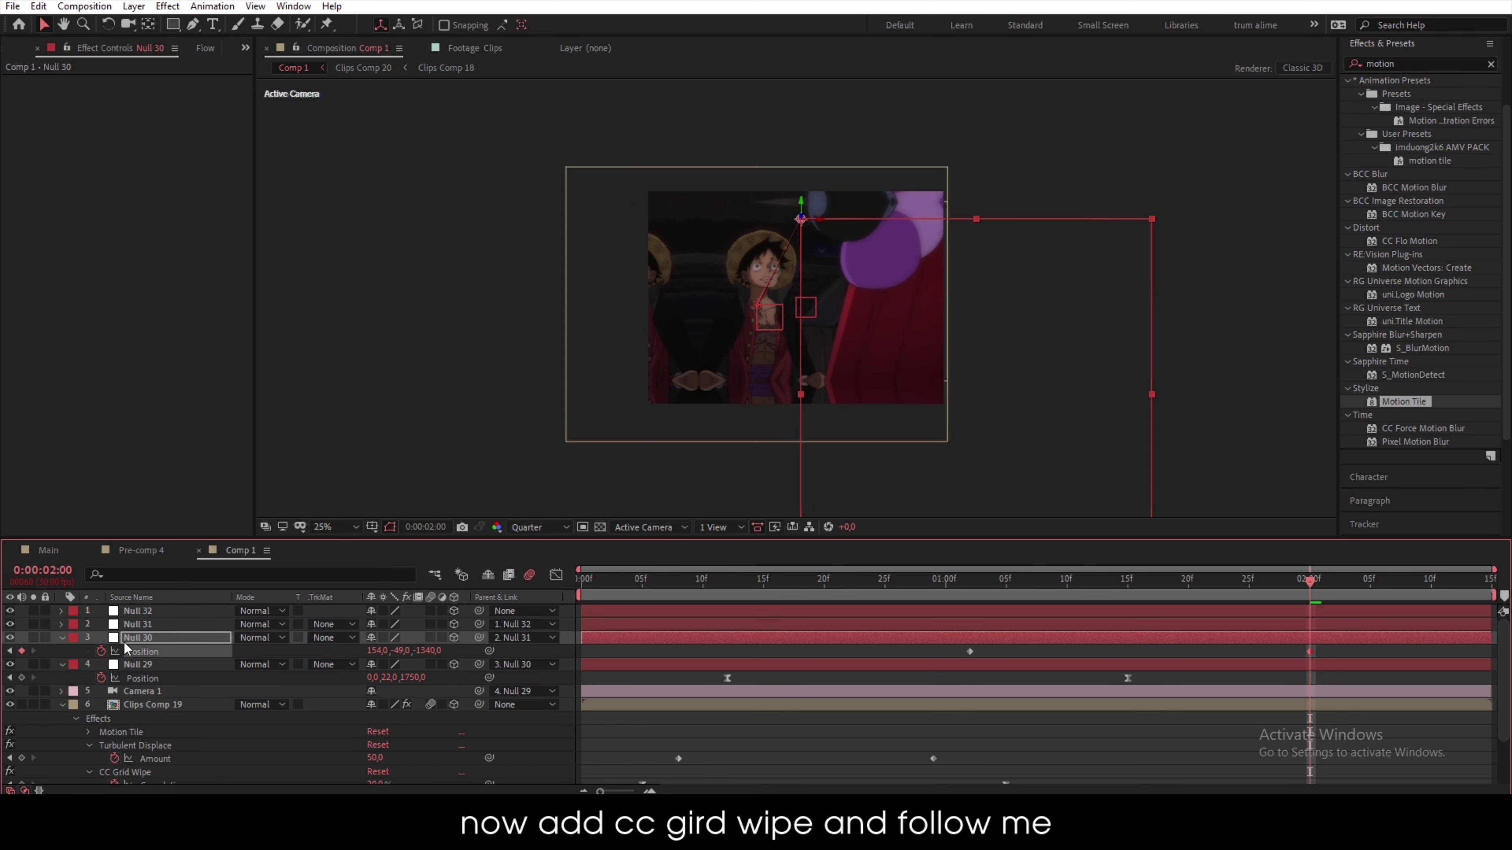
pyautogui.moveTo(432, 651); pyautogui.dragTo(829, 664)
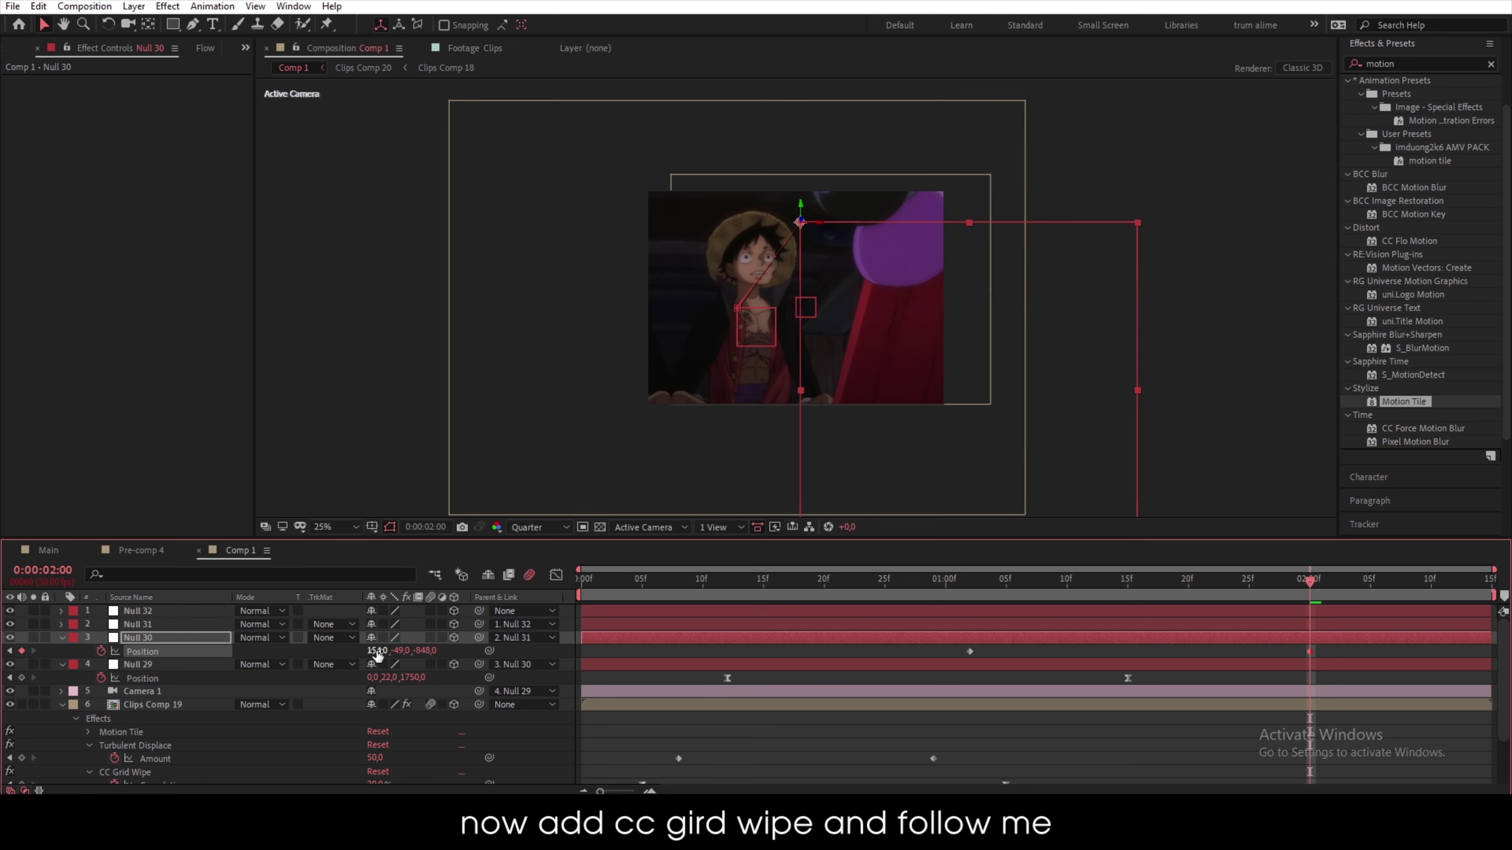
pyautogui.moveTo(377, 655)
pyautogui.mouseDown()
pyautogui.moveTo(516, 658)
pyautogui.moveTo(379, 656)
pyautogui.mouseUp()
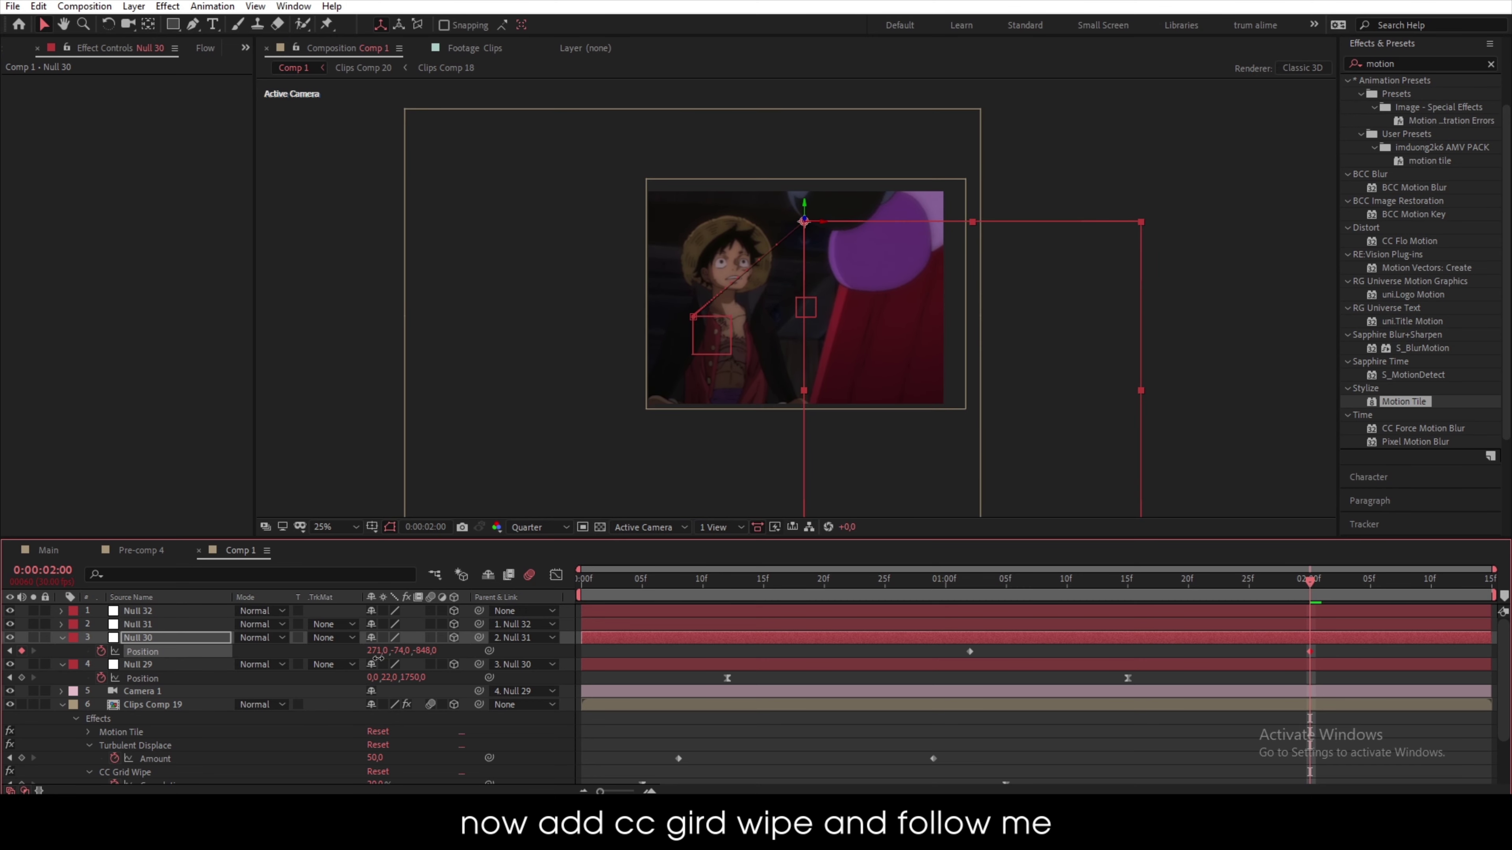
# - Ease Null 30's two Position keyframes, stretch both speed-graph handles inward for a sharp mid-move peak, and preview the camera move
pyautogui.moveTo(1236, 609); pyautogui.dragTo(954, 665)
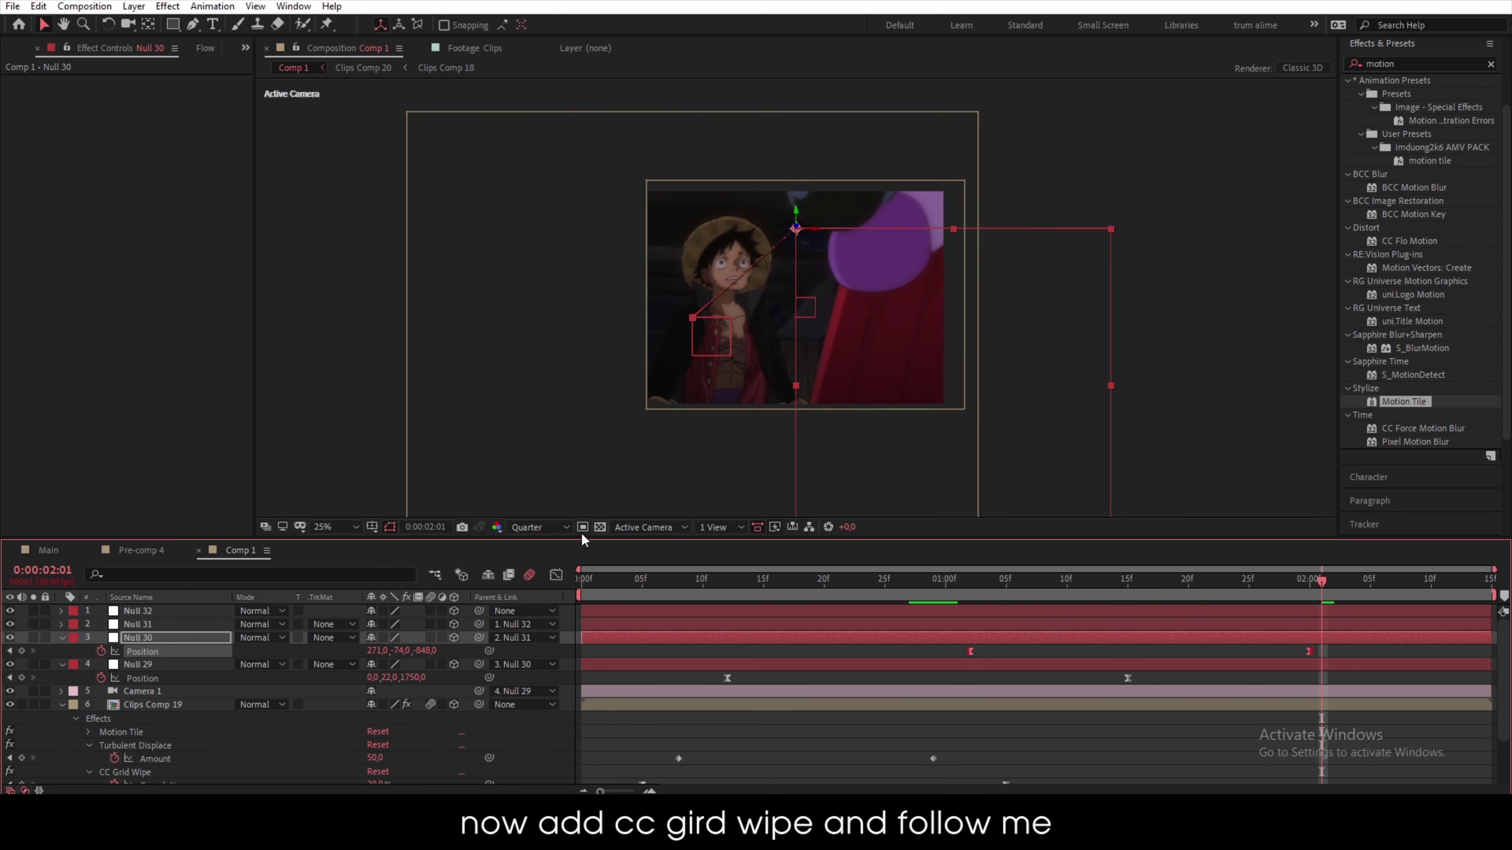
pyautogui.click(556, 574)
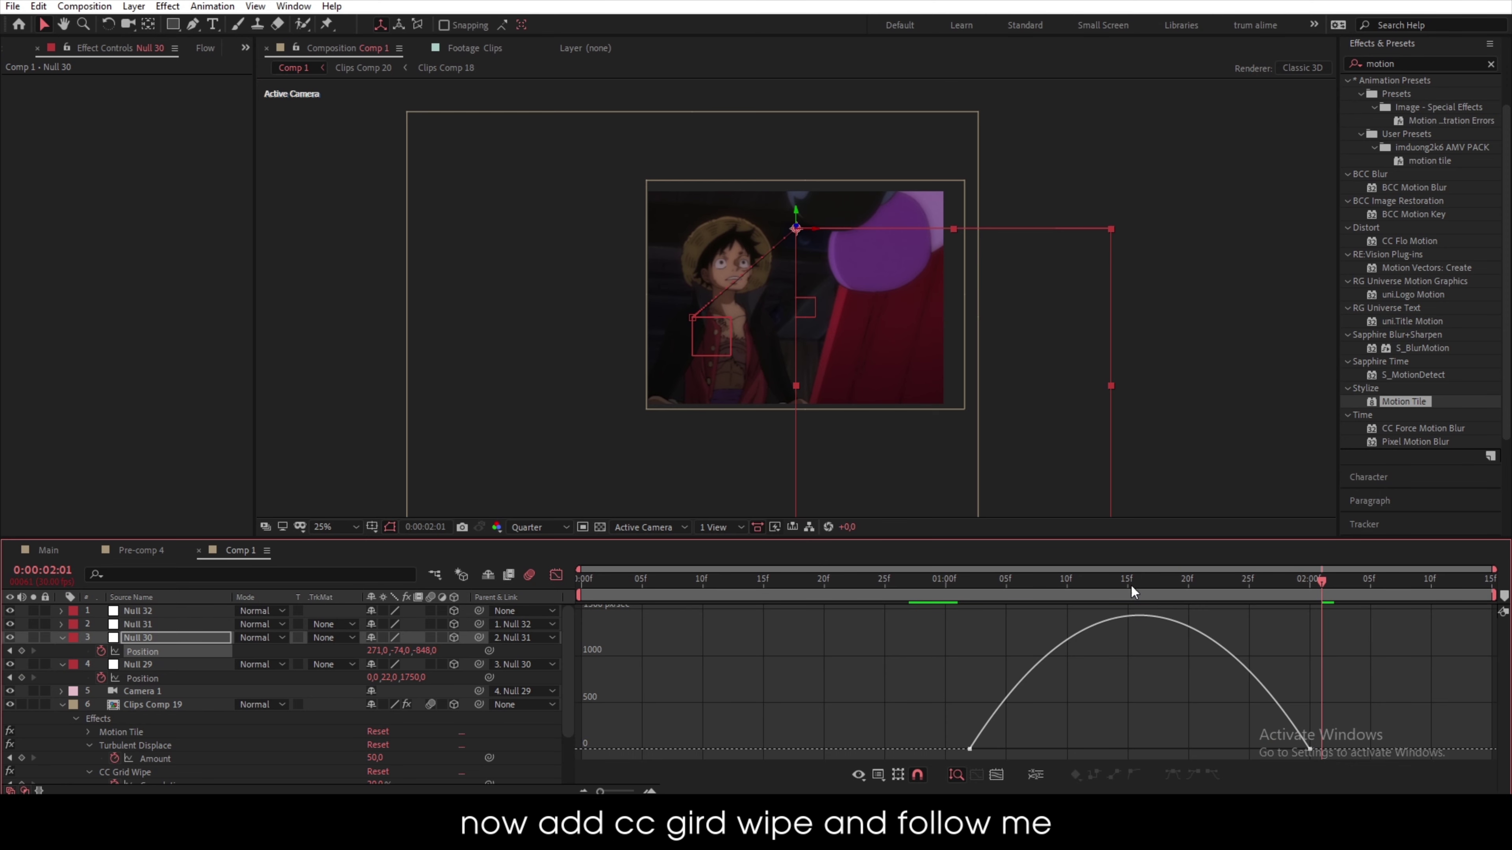
pyautogui.moveTo(1132, 586); pyautogui.dragTo(1136, 586)
pyautogui.click(1254, 712)
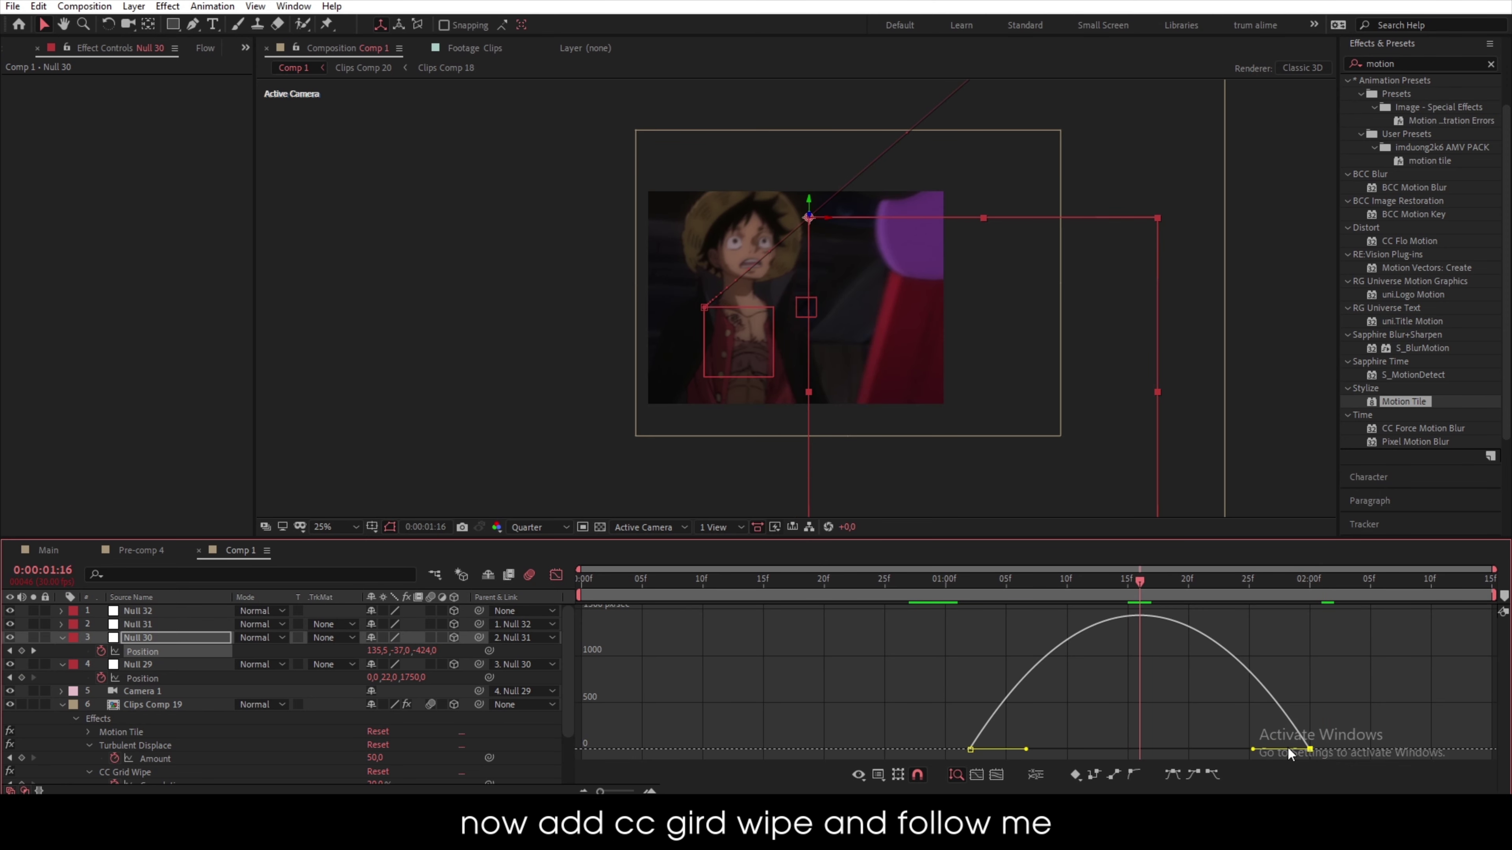
pyautogui.moveTo(1253, 751); pyautogui.dragTo(1213, 749)
pyautogui.moveTo(919, 710); pyautogui.dragTo(1073, 749)
pyautogui.moveTo(1213, 749); pyautogui.dragTo(1200, 751)
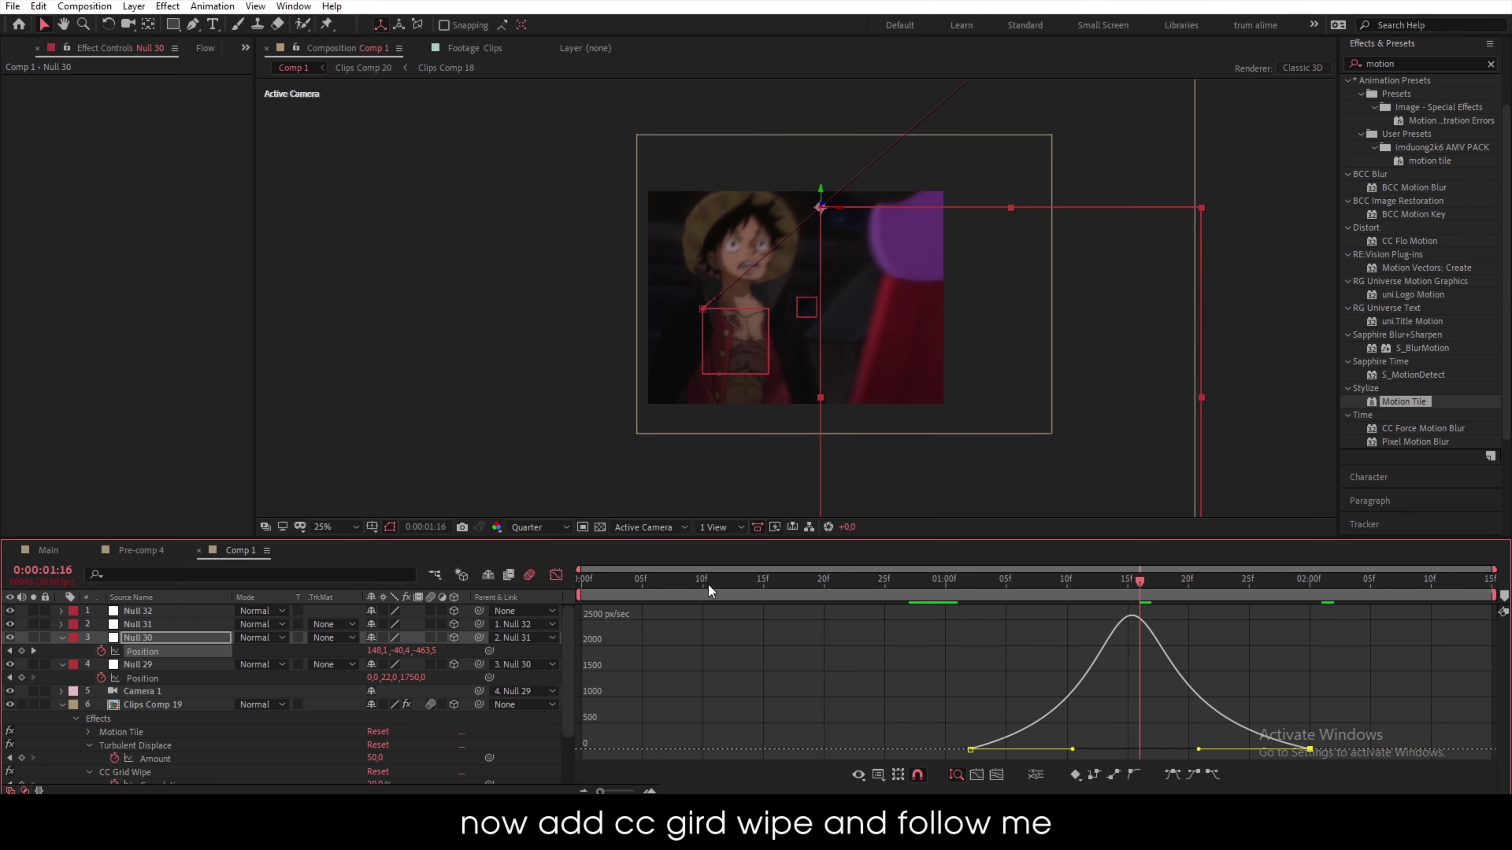
pyautogui.click(556, 576)
pyautogui.press('Home')
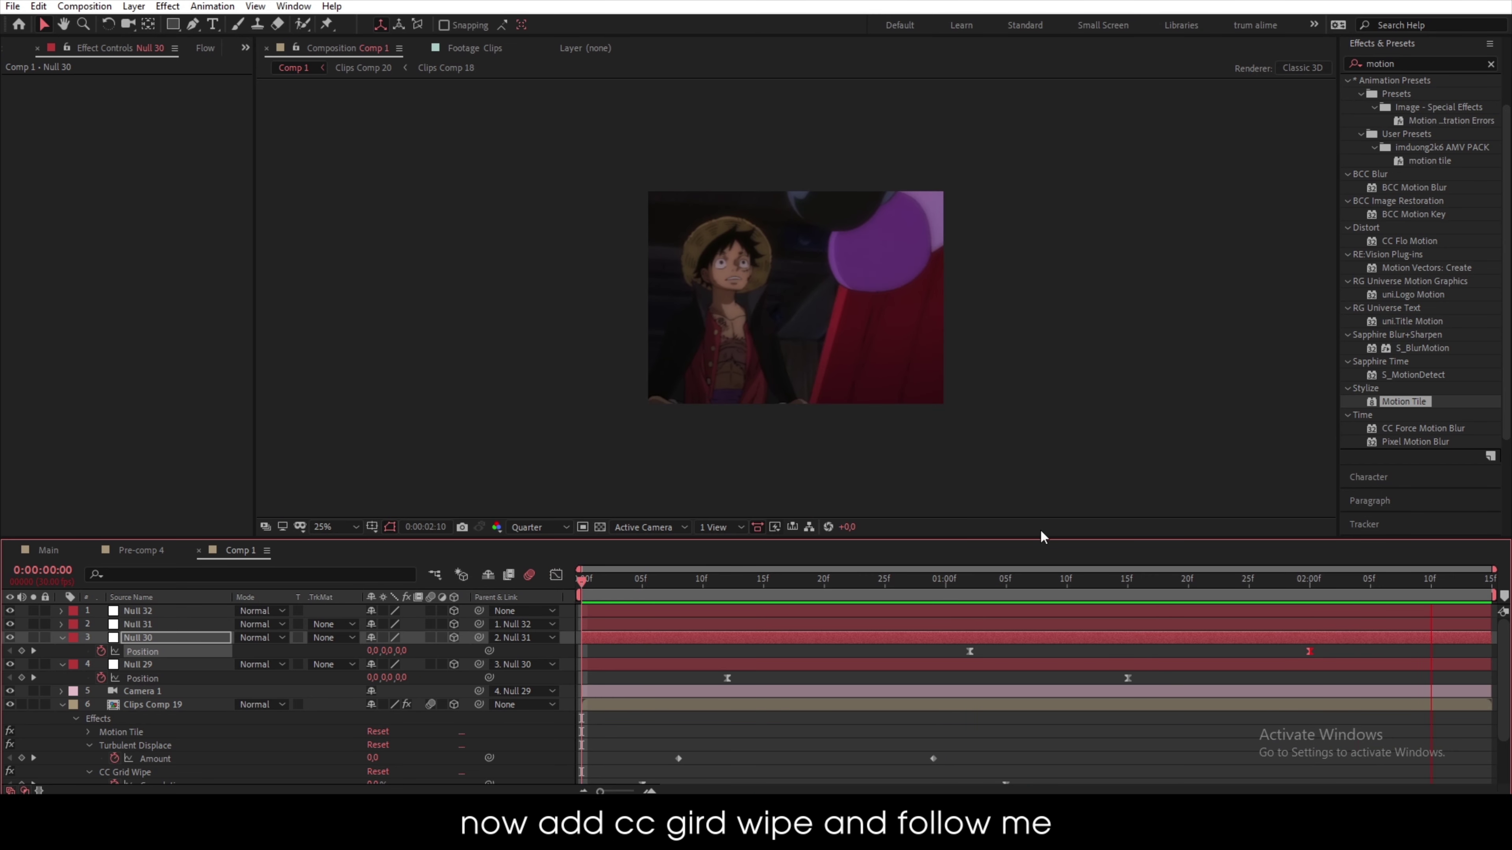
pyautogui.press('space')
pyautogui.moveTo(1150, 574); pyautogui.dragTo(1263, 604)
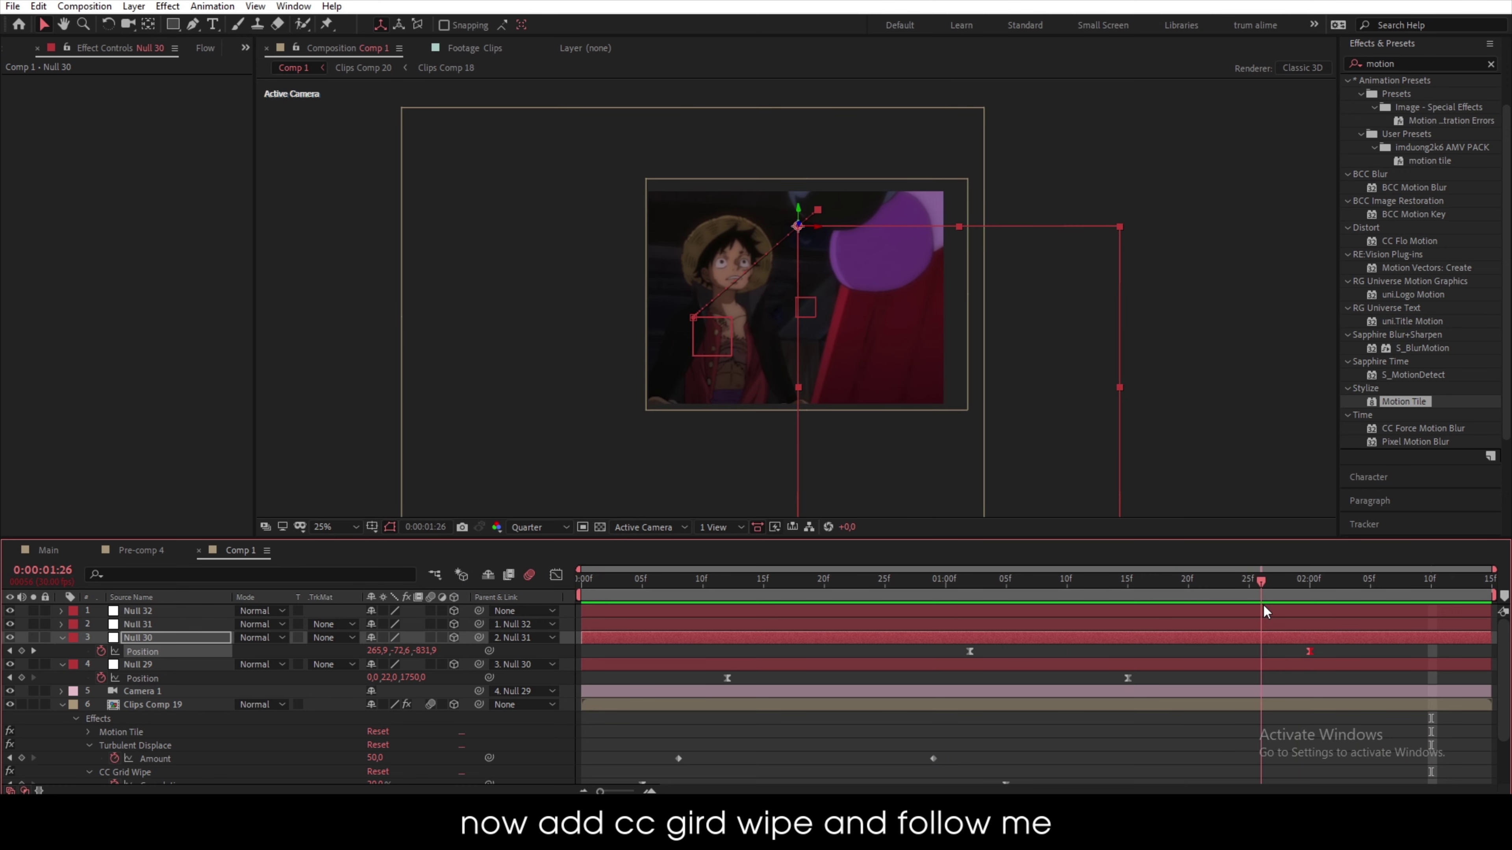
# - Collapse the expanded properties of Null 30, Null 29 and both clip layers in the timeline
pyautogui.click(61, 637)
pyautogui.click(61, 651)
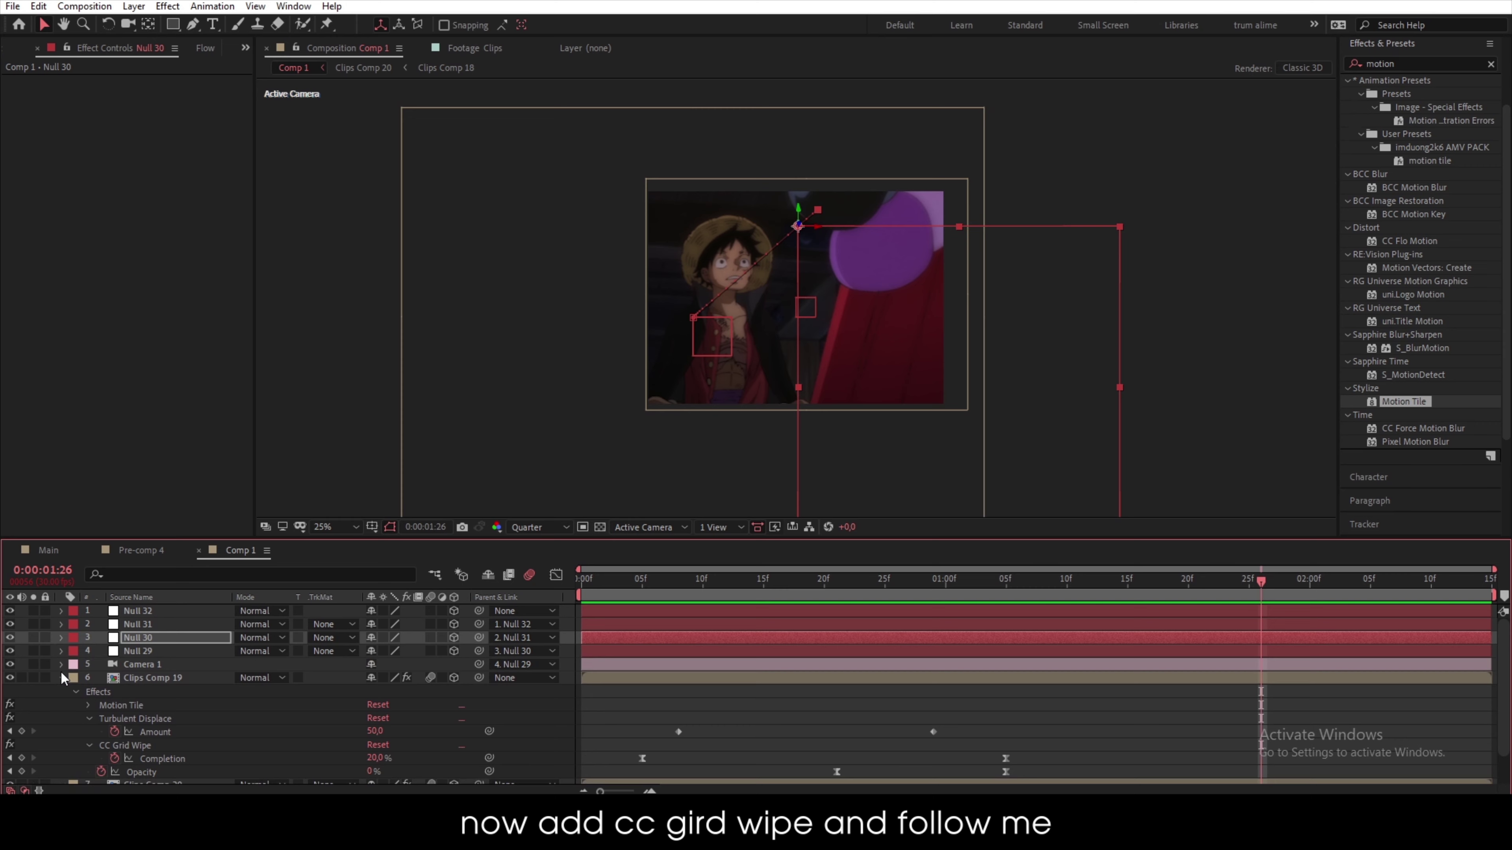
pyautogui.click(60, 677)
pyautogui.click(60, 691)
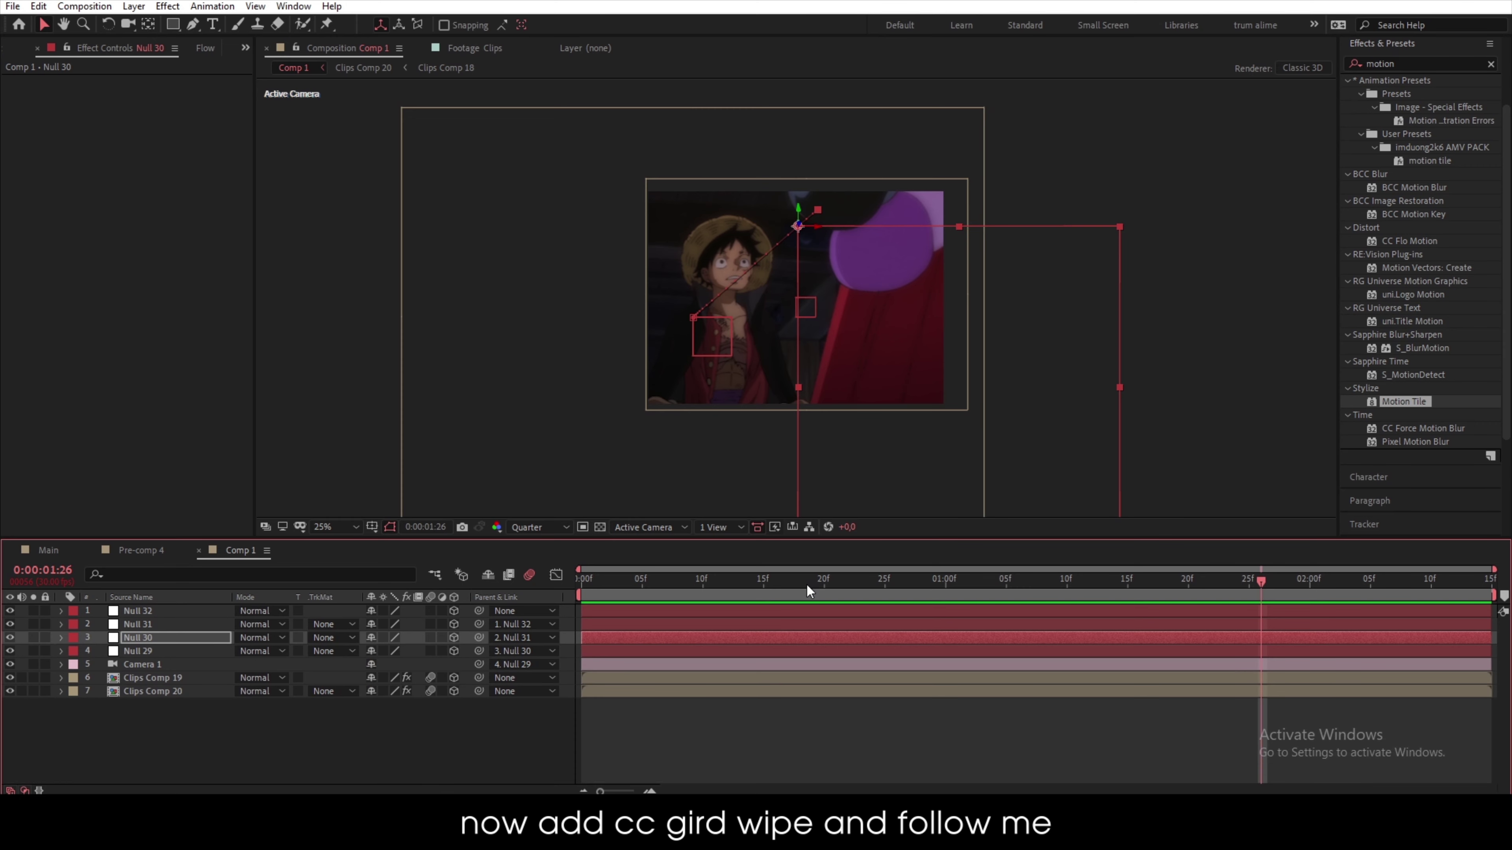
# - Start a horizontal text layer over the character's chest at 1:03, using Times New Roman Regular at 223 px
pyautogui.moveTo(806, 584); pyautogui.dragTo(979, 612)
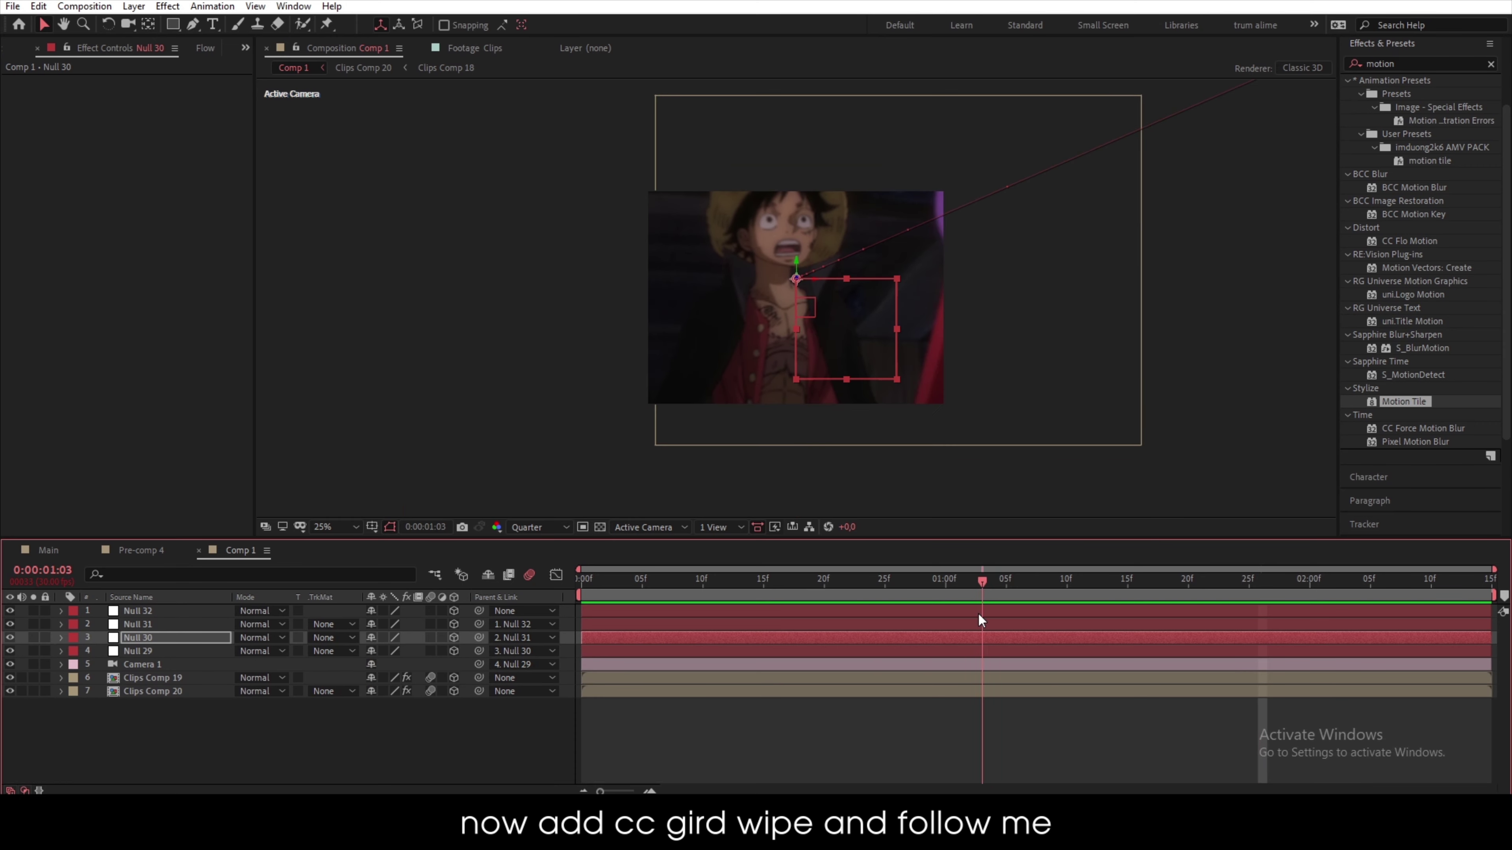
pyautogui.press('.')
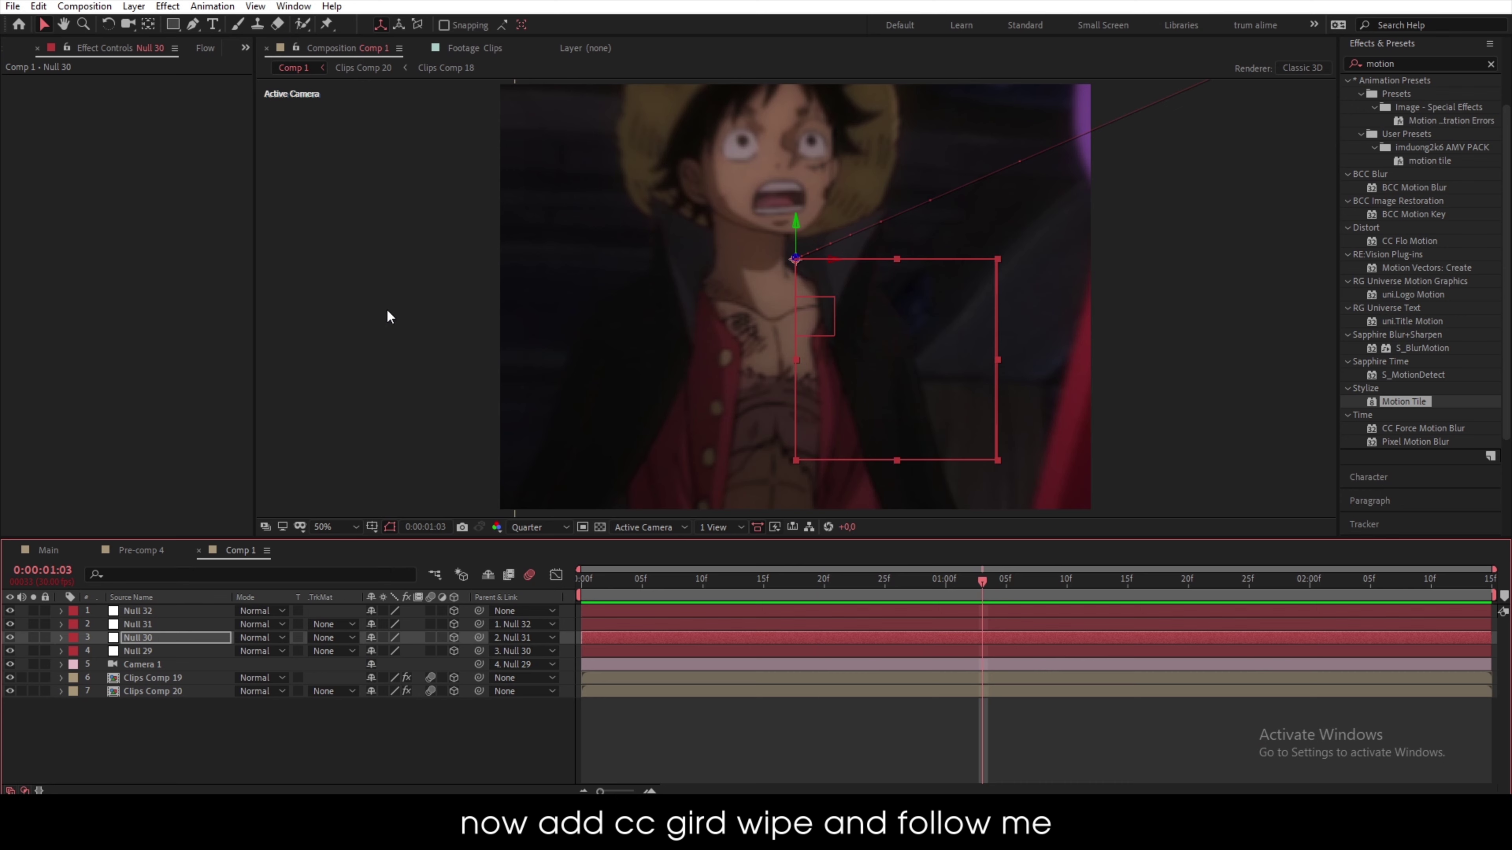
pyautogui.click(212, 25)
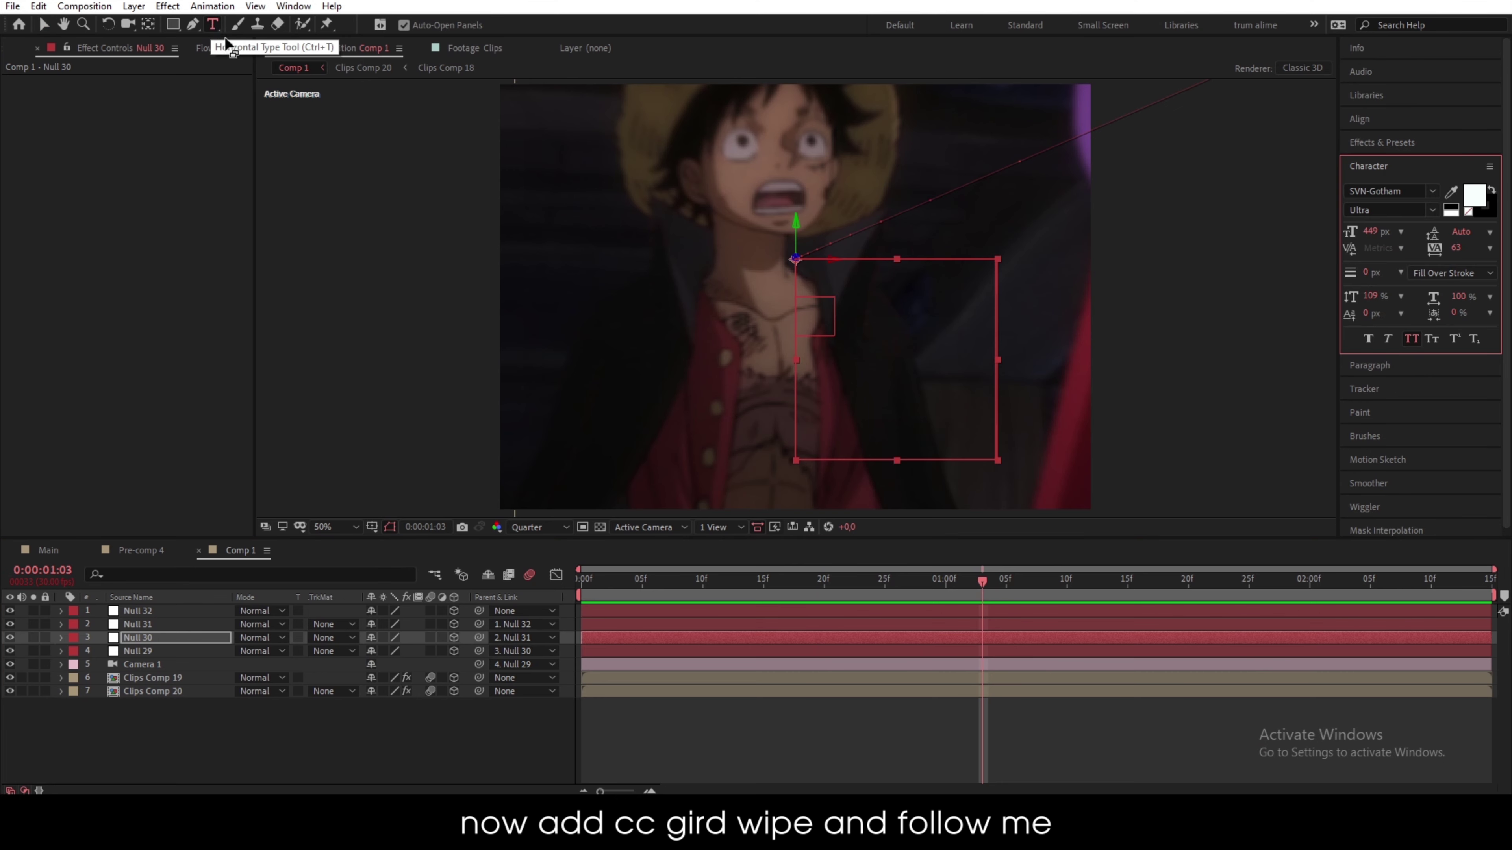
pyautogui.click(682, 319)
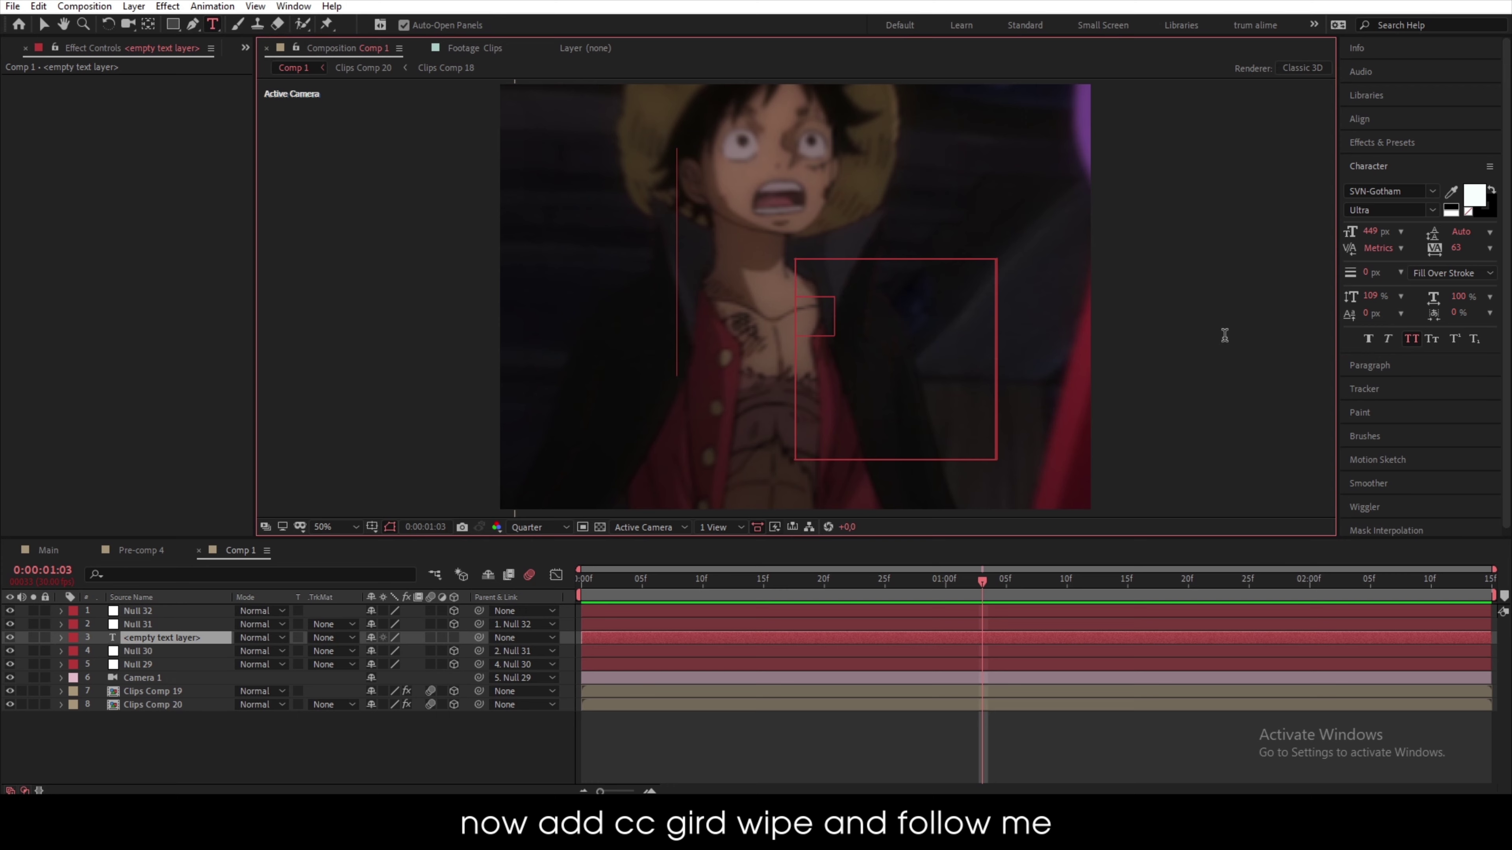
pyautogui.click(1371, 191)
pyautogui.write('time')
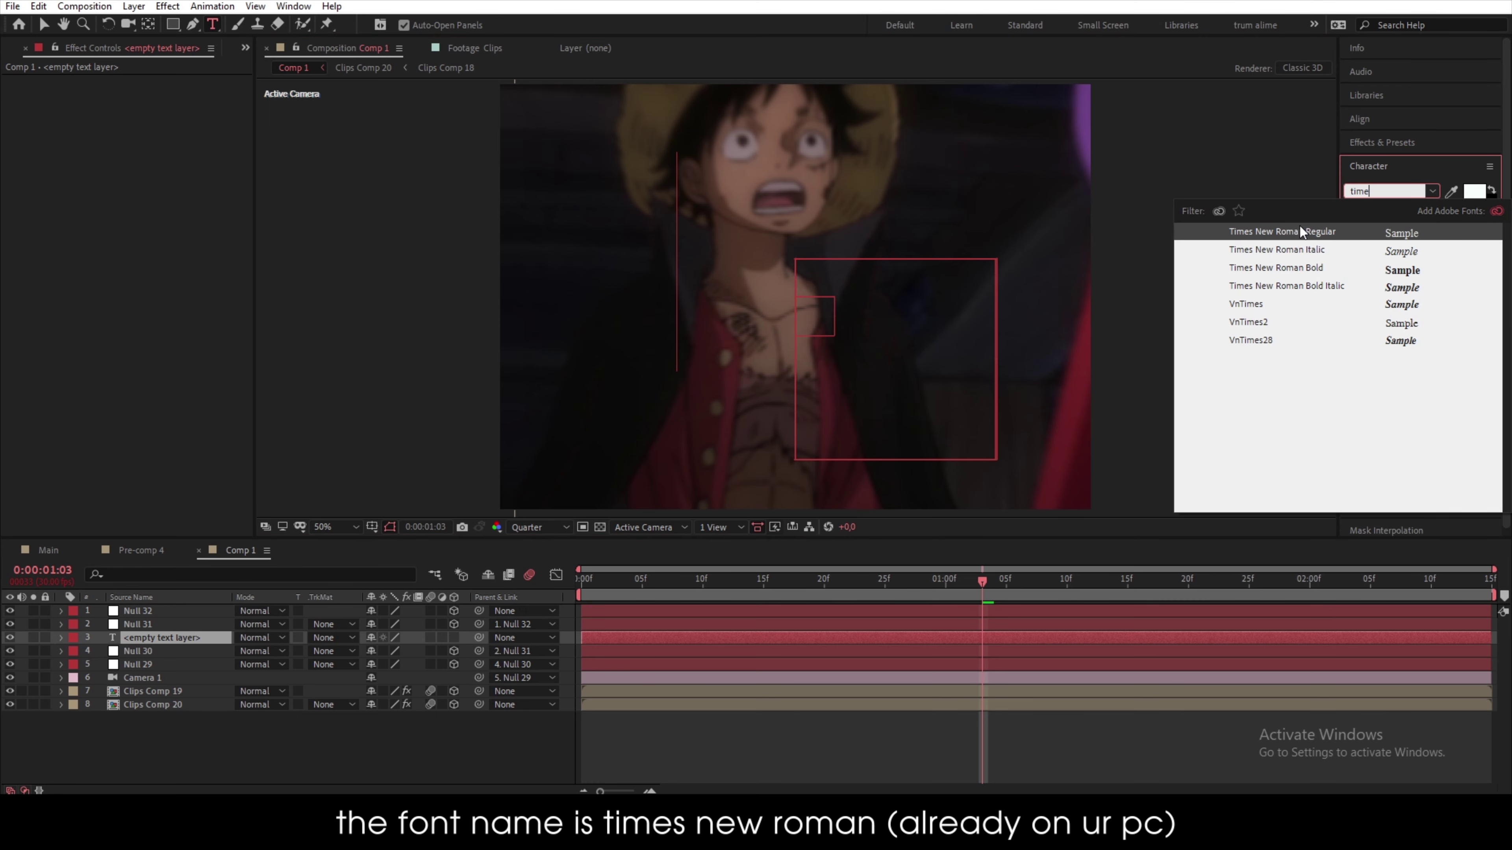
pyautogui.click(1290, 231)
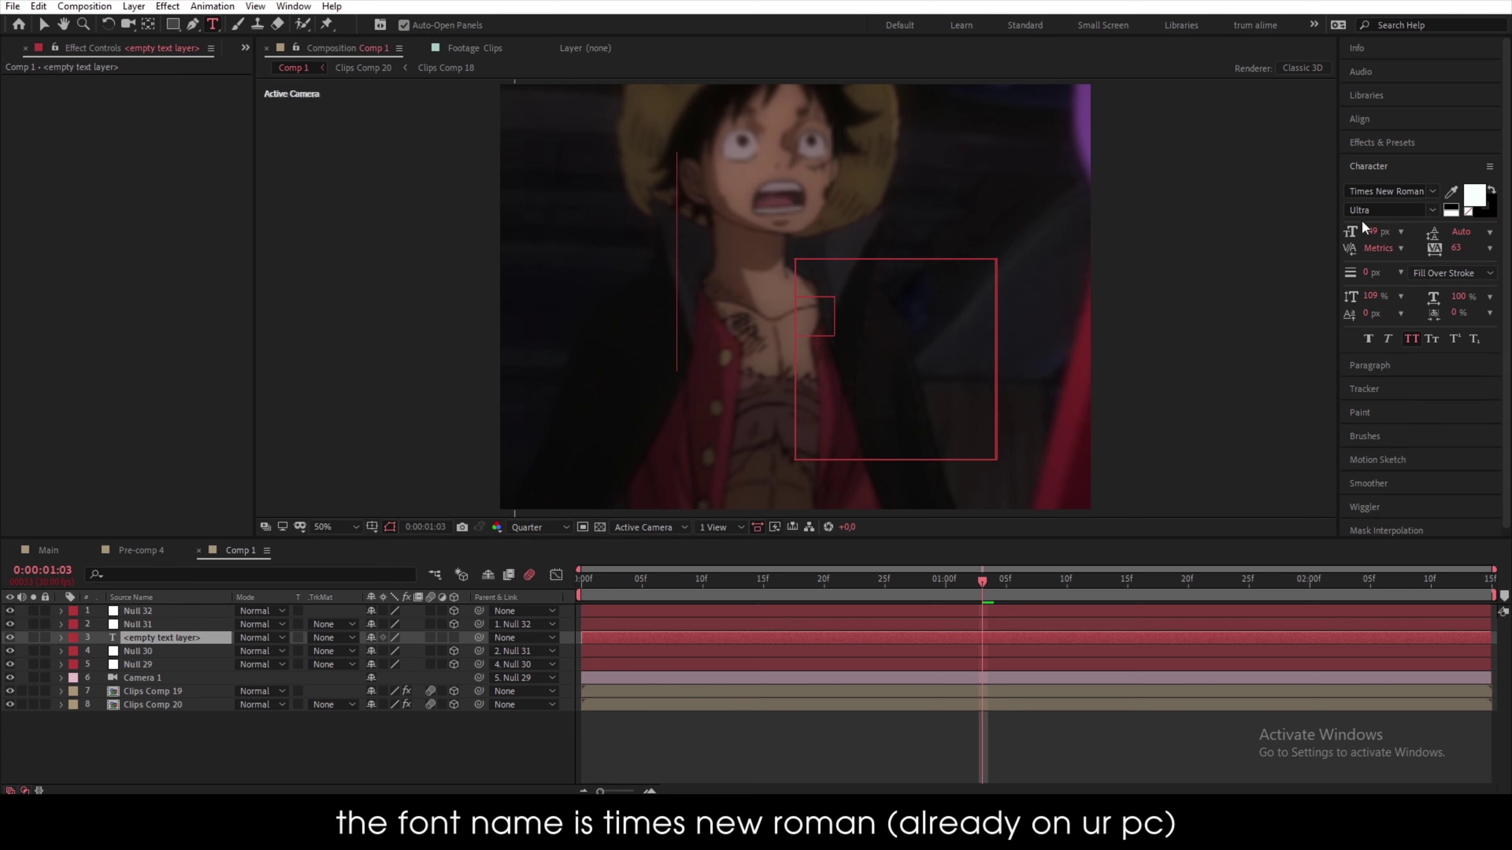
pyautogui.moveTo(1364, 225); pyautogui.dragTo(1184, 259)
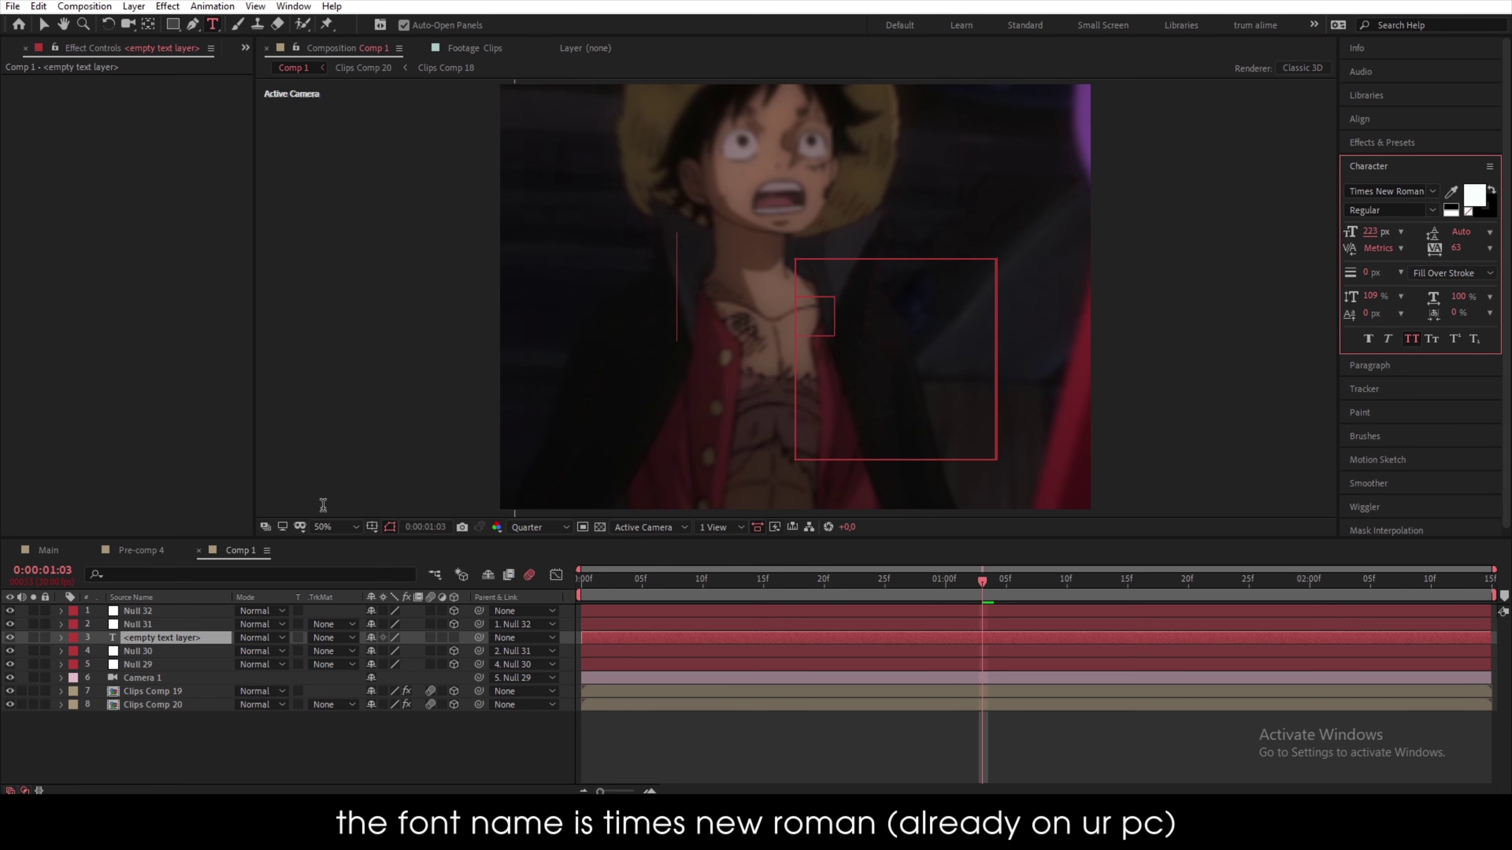
# - Enter the text "I love" in the new text layer
pyautogui.doubleClick(219, 642)
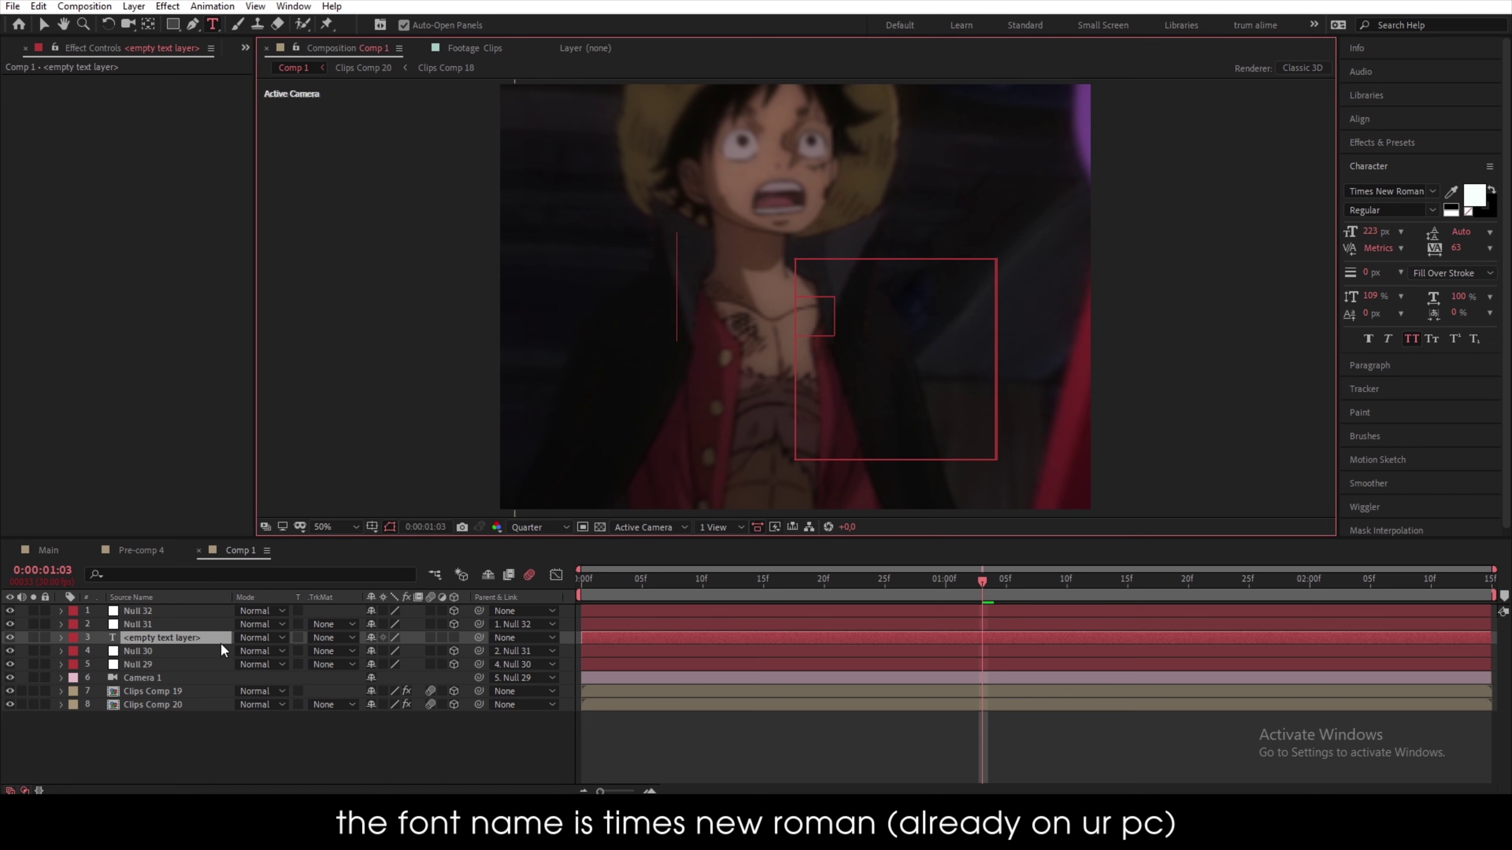
pyautogui.write('I')
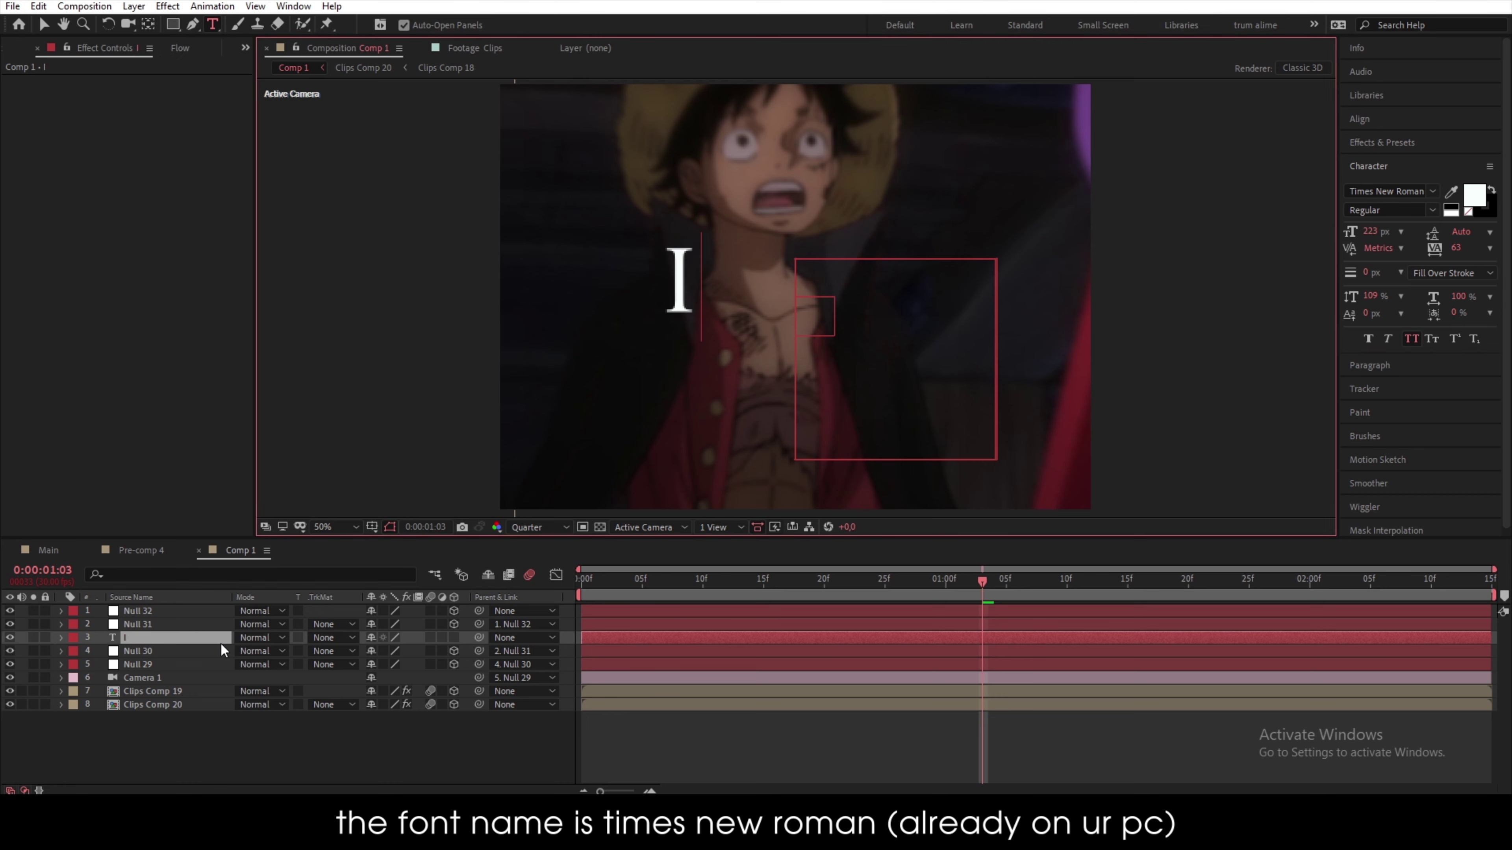
pyautogui.write(' love')
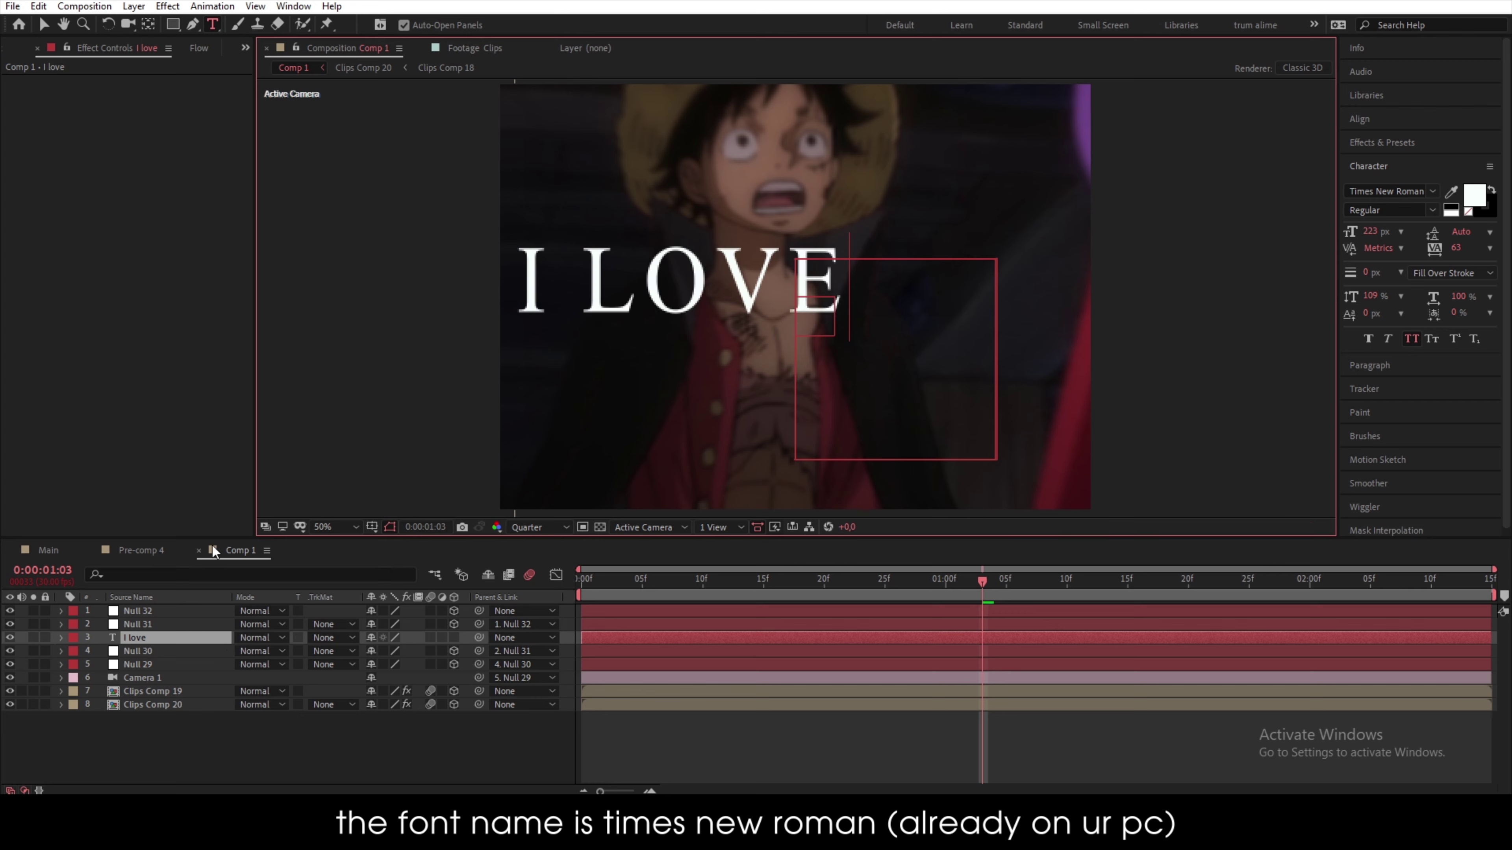
# - Set the whole text's vertical scale to 100% and tighten its tracking to -26
pyautogui.hotkey('ctrl', 'a')
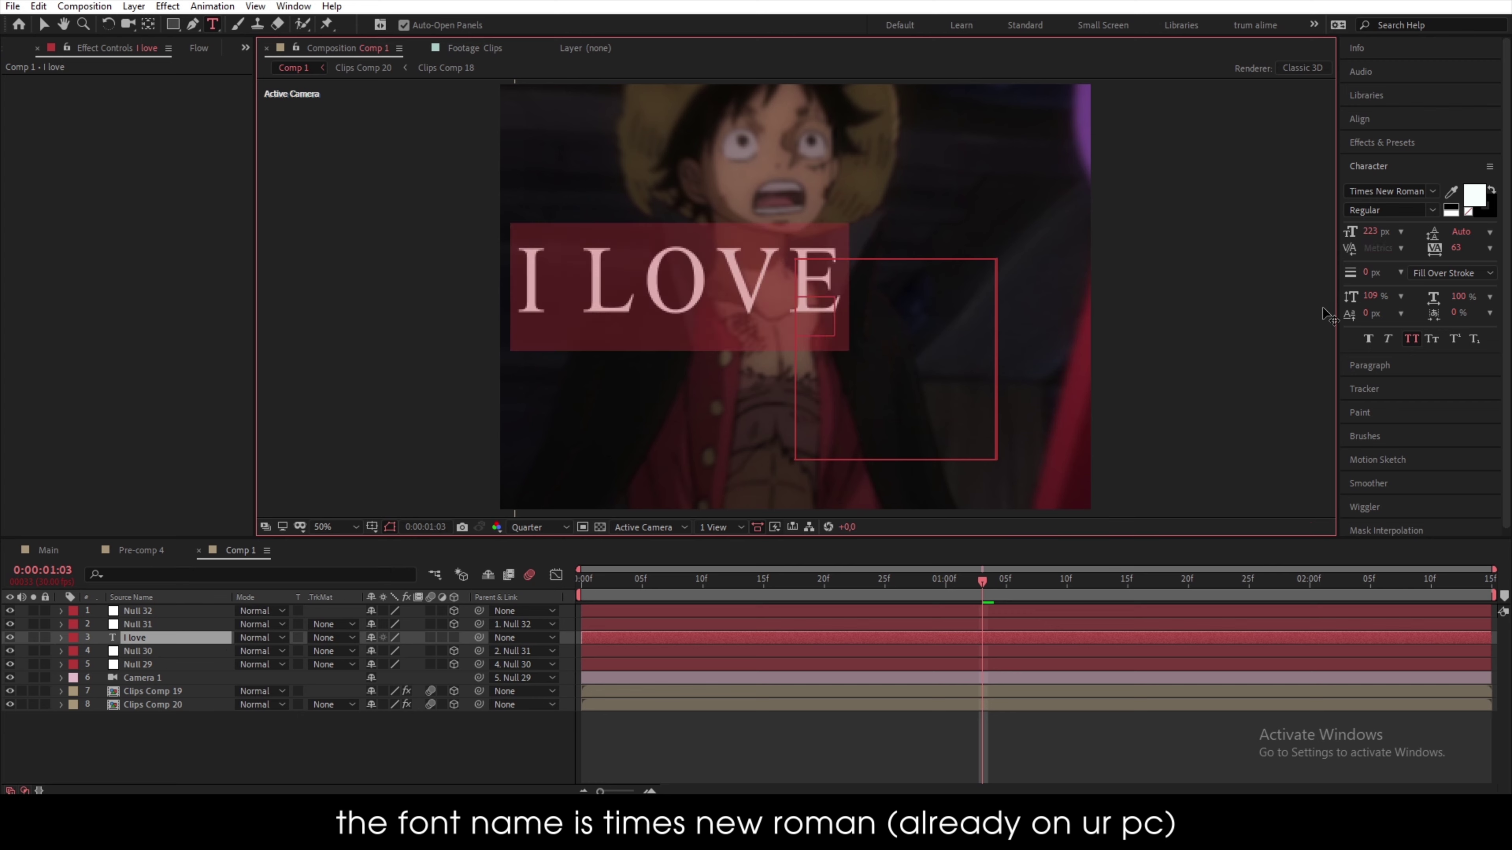
pyautogui.click(1371, 296)
pyautogui.write('100')
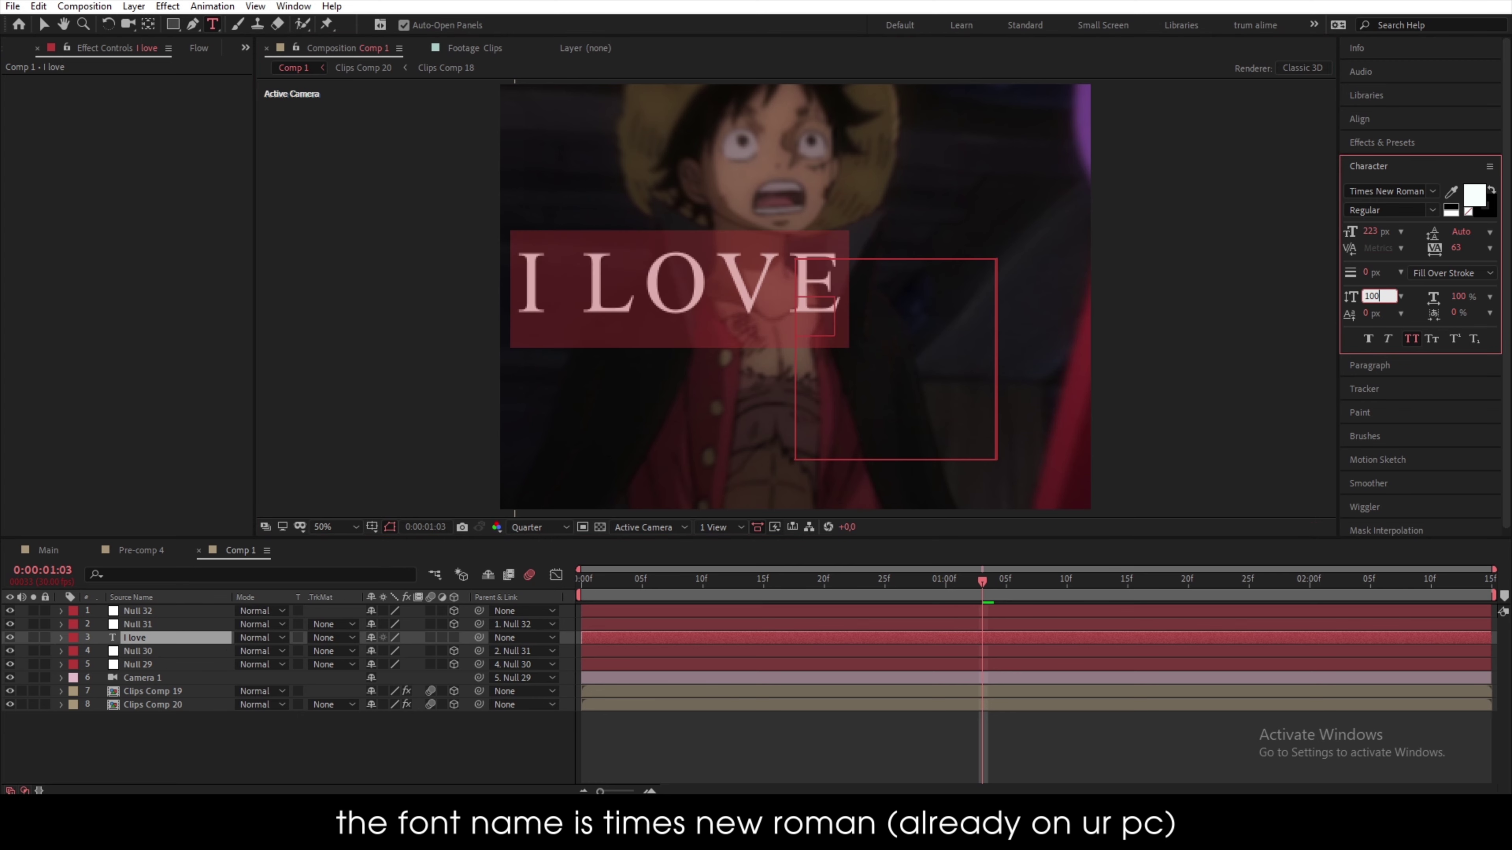
pyautogui.press('Return')
pyautogui.moveTo(1461, 253); pyautogui.dragTo(1395, 255)
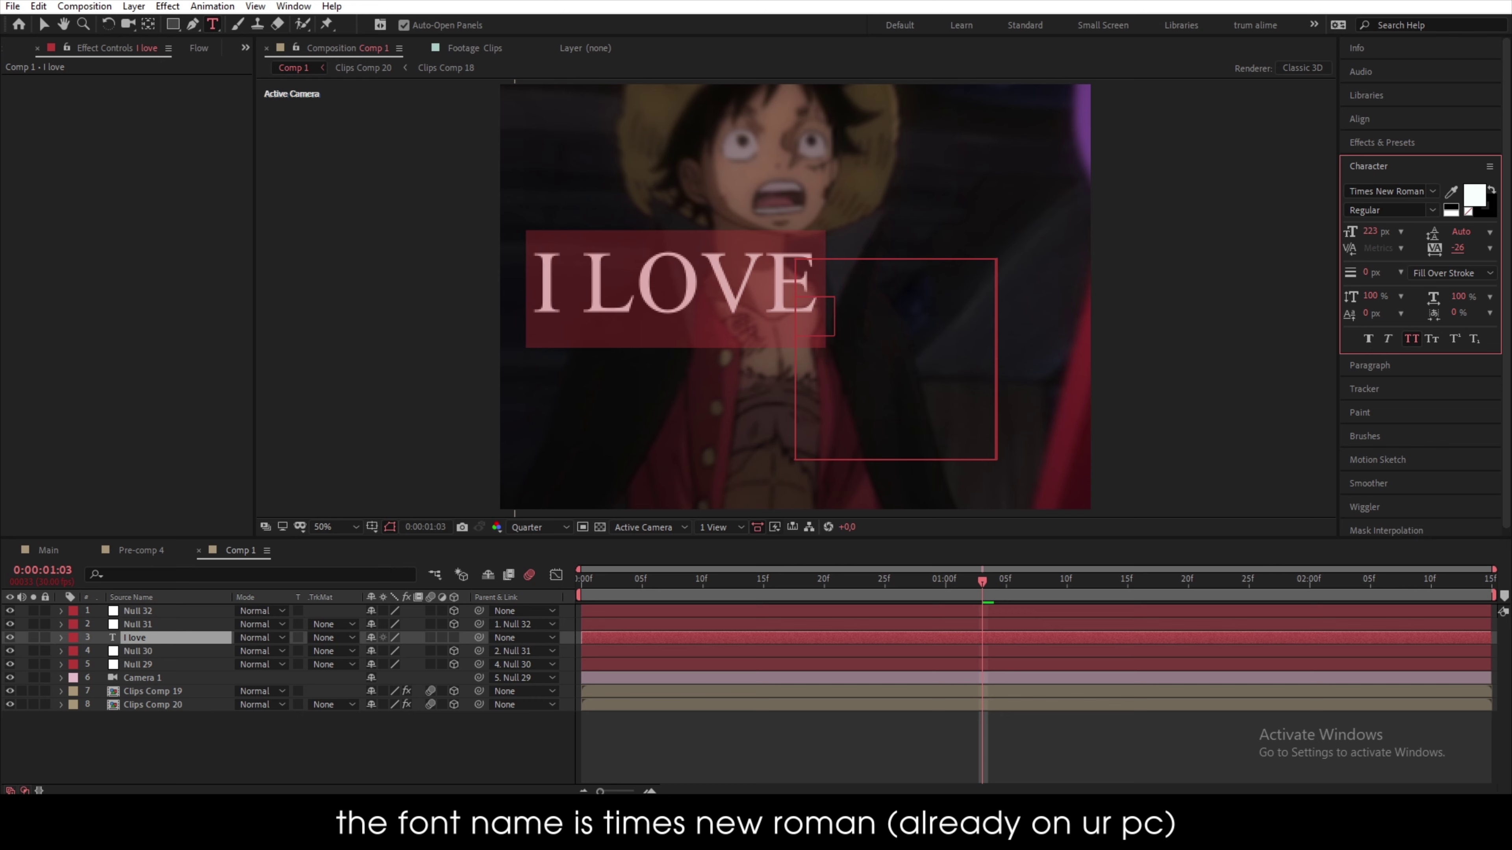
pyautogui.hotkey('alt', 'Tab')
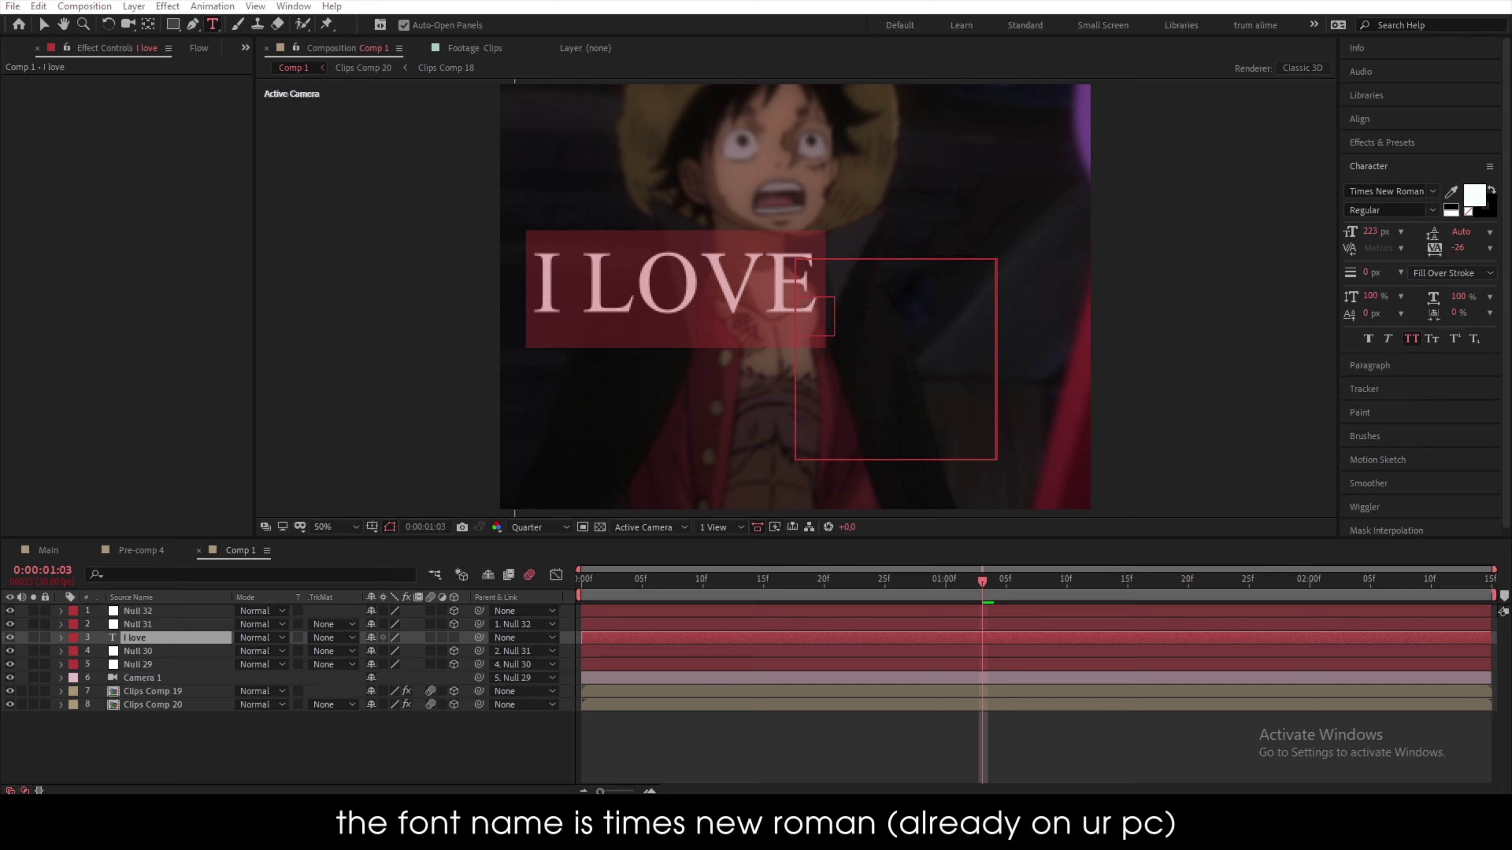
# - Apply the Deep Glow effect to the "I love" text and enable Unmult
pyautogui.click(1409, 141)
pyautogui.click(1403, 161)
pyautogui.moveTo(1403, 161); pyautogui.dragTo(1223, 164)
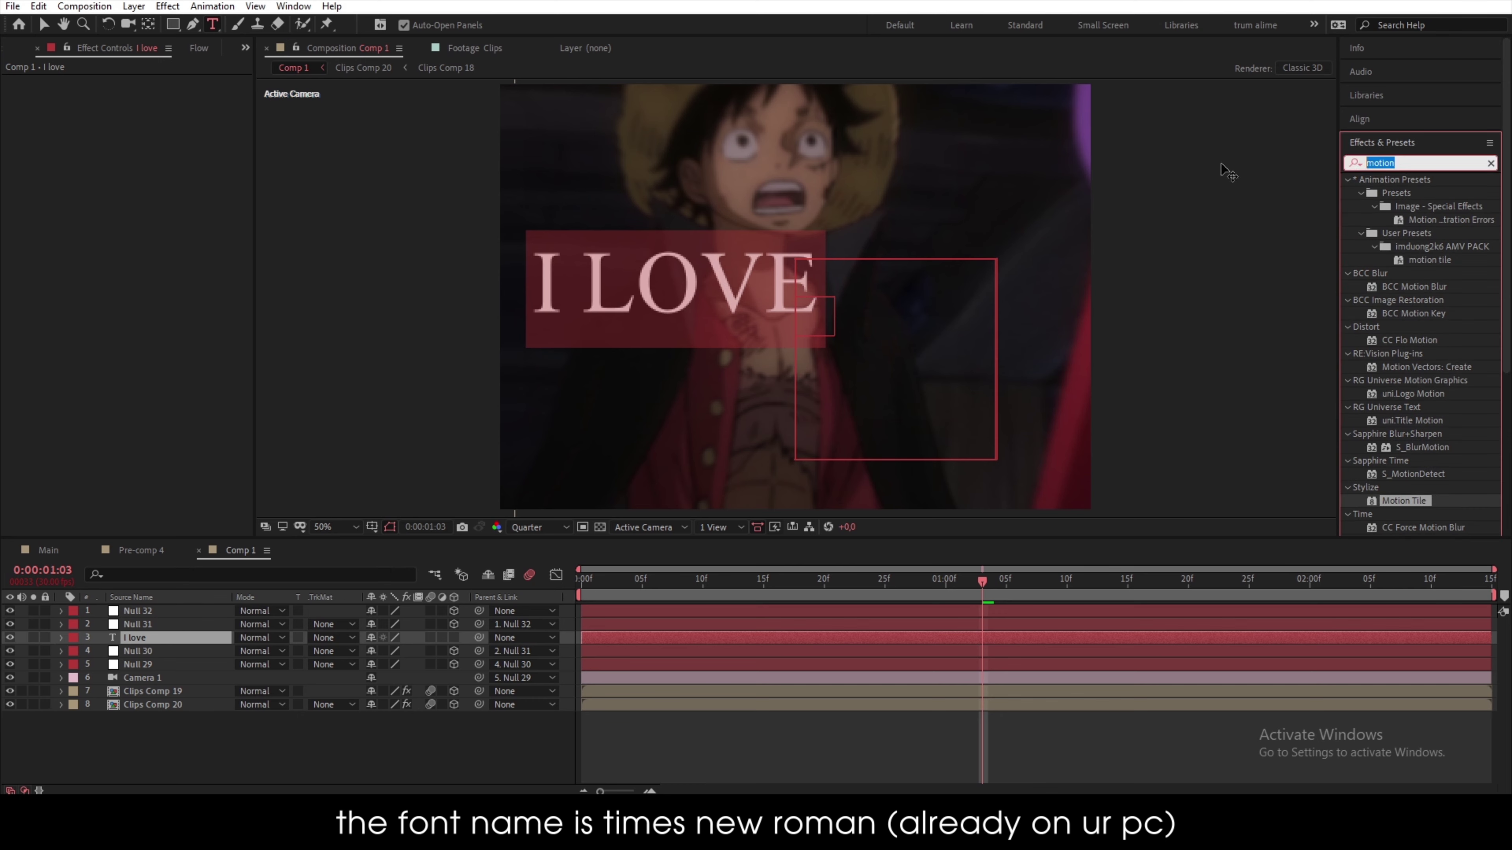
pyautogui.write('dee')
pyautogui.moveTo(1423, 245); pyautogui.dragTo(634, 294)
pyautogui.press('v')
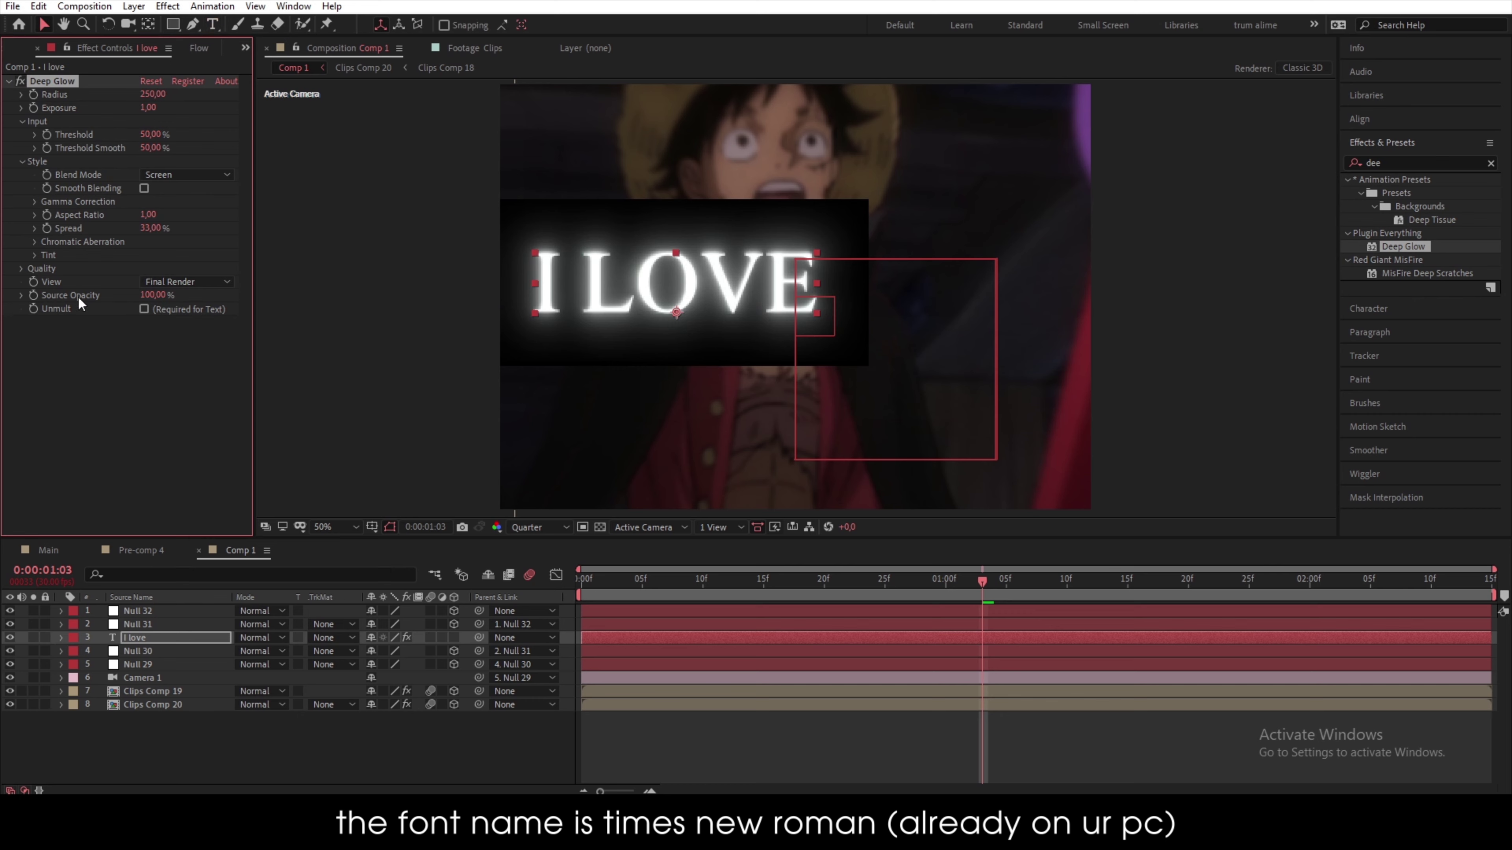
pyautogui.click(144, 310)
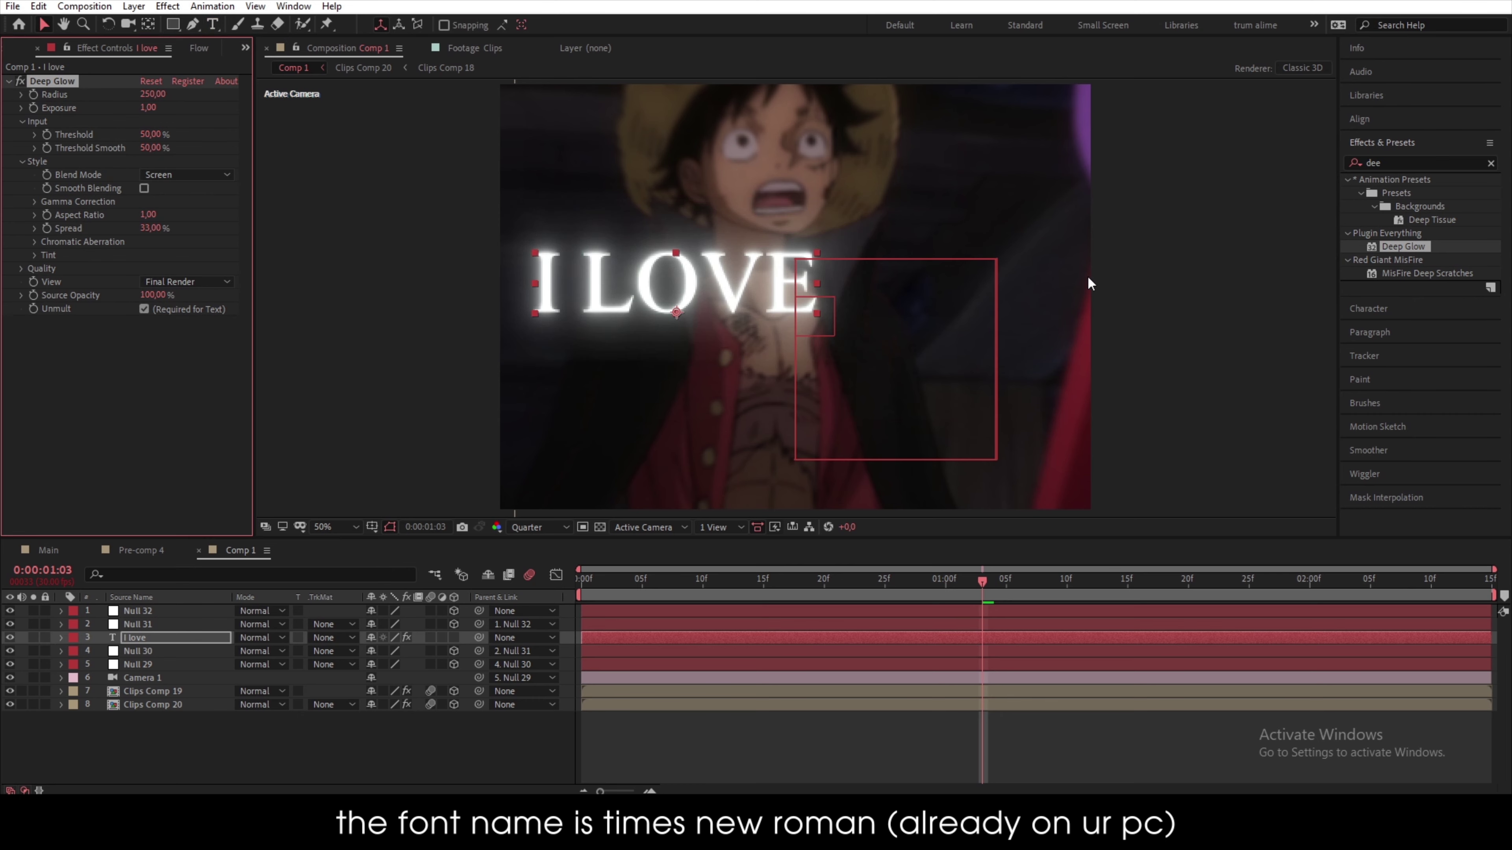
# - Apply S_DropShadow to the "I love" text below Deep Glow and set Shift X and Shift Y to 10
pyautogui.click(1409, 161)
pyautogui.write('s')
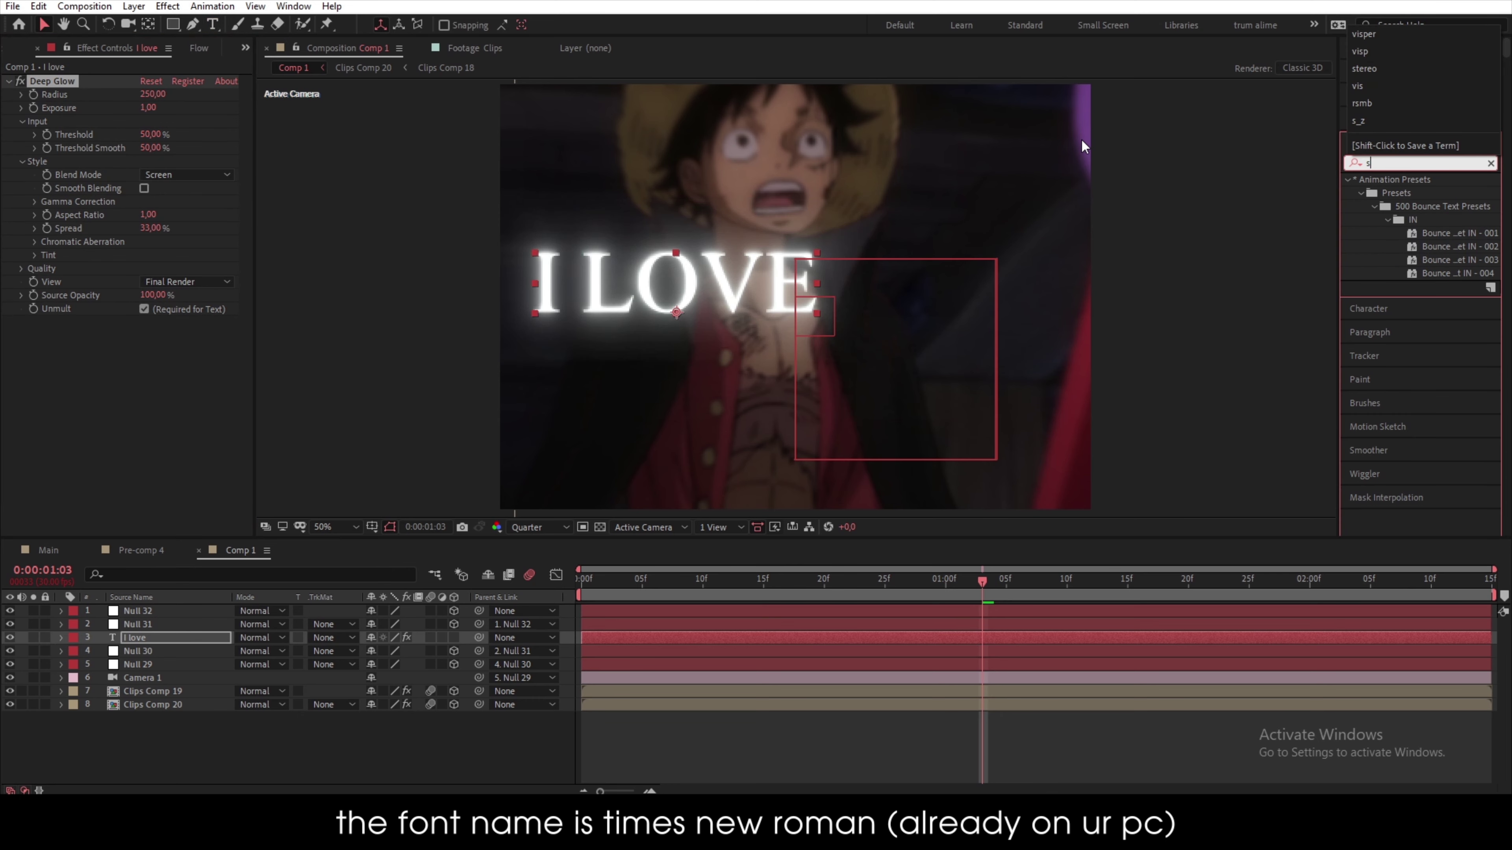
pyautogui.write('_drop')
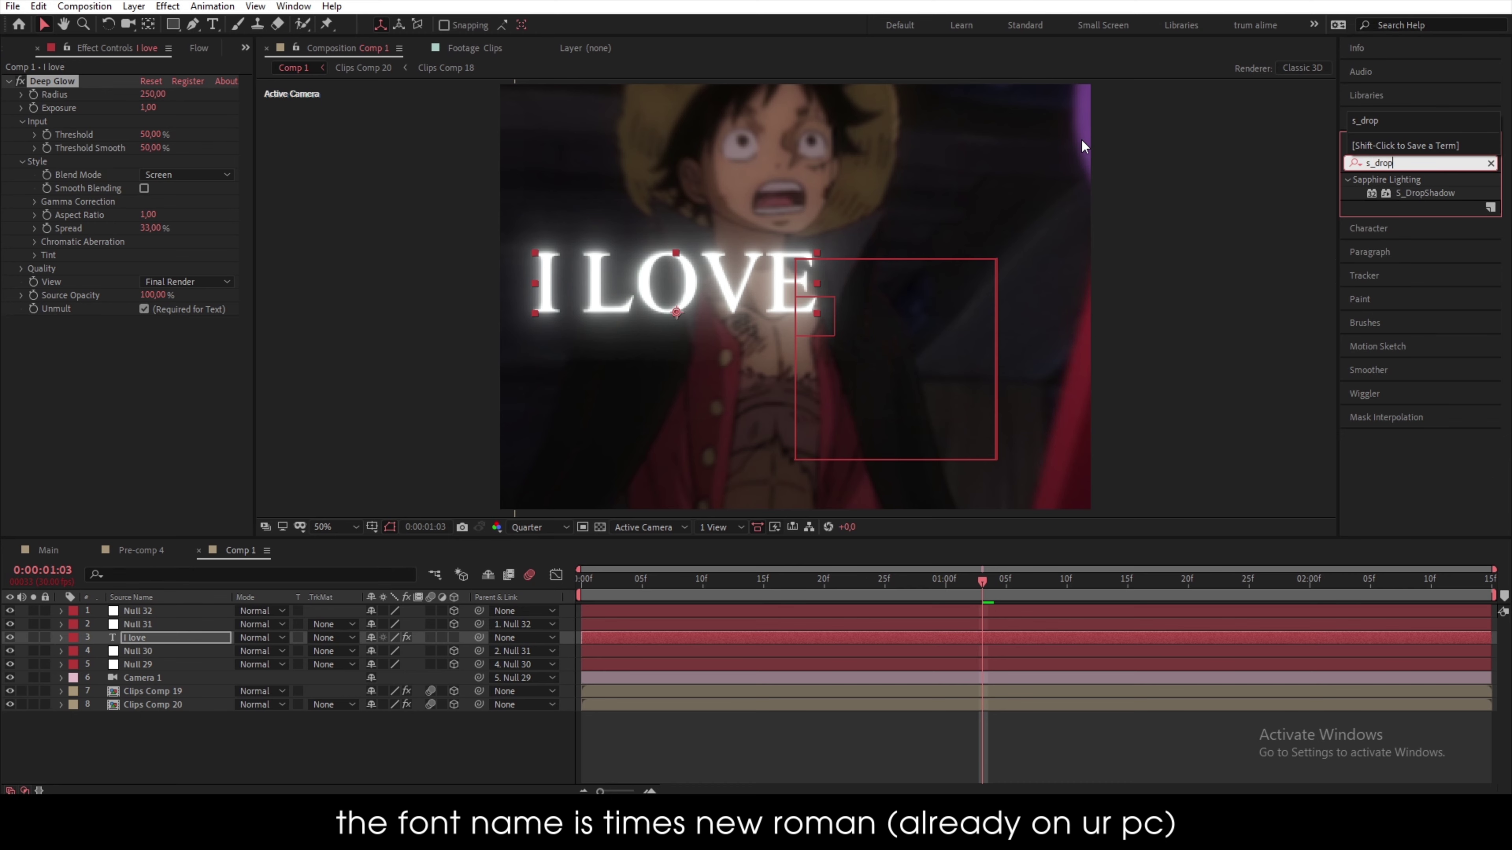
pyautogui.moveTo(1414, 202); pyautogui.dragTo(148, 357)
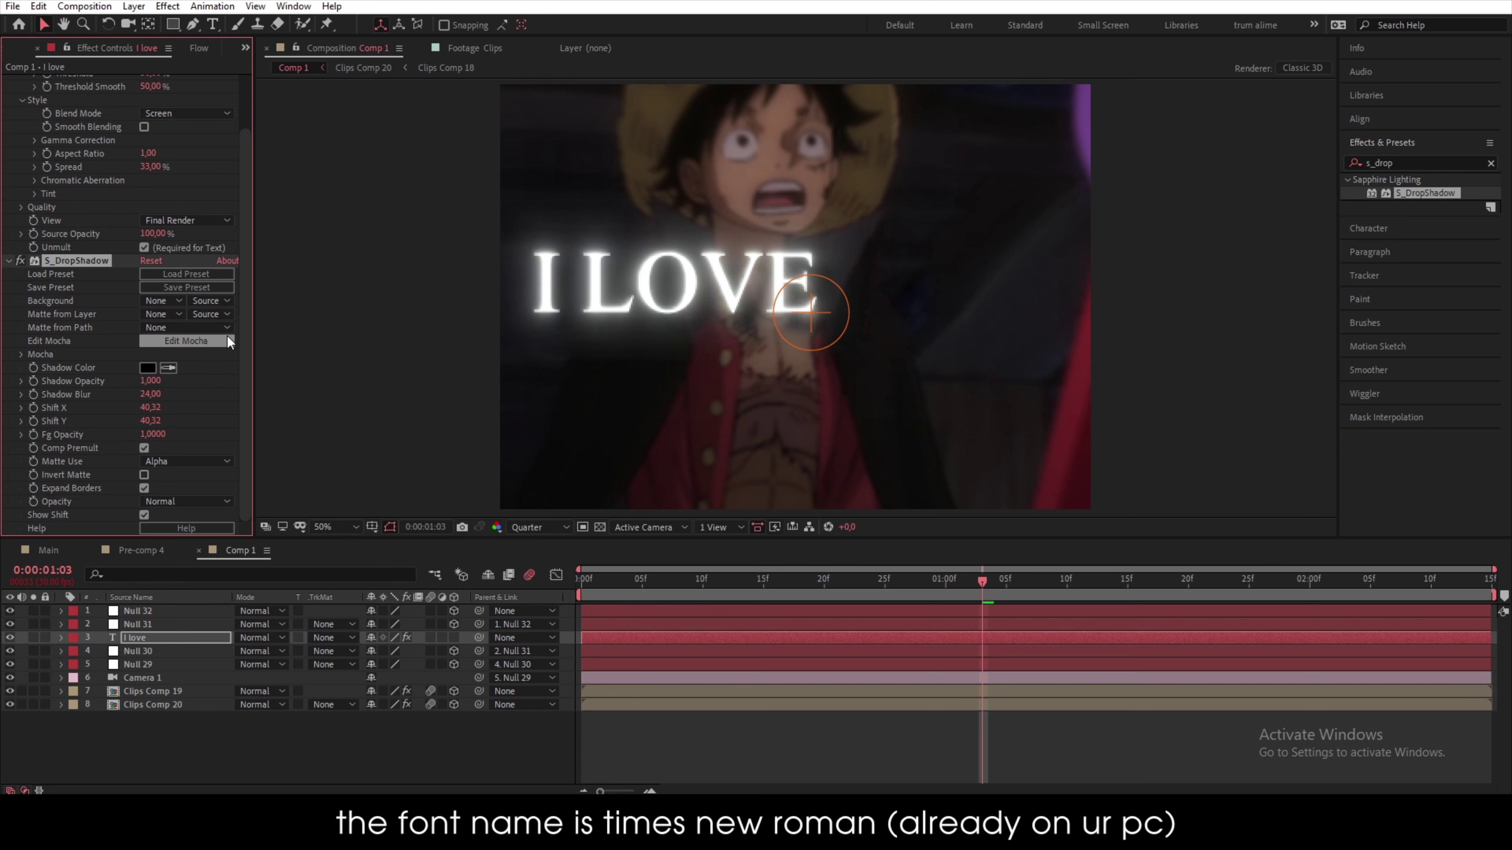
pyautogui.click(150, 403)
pyautogui.write('10')
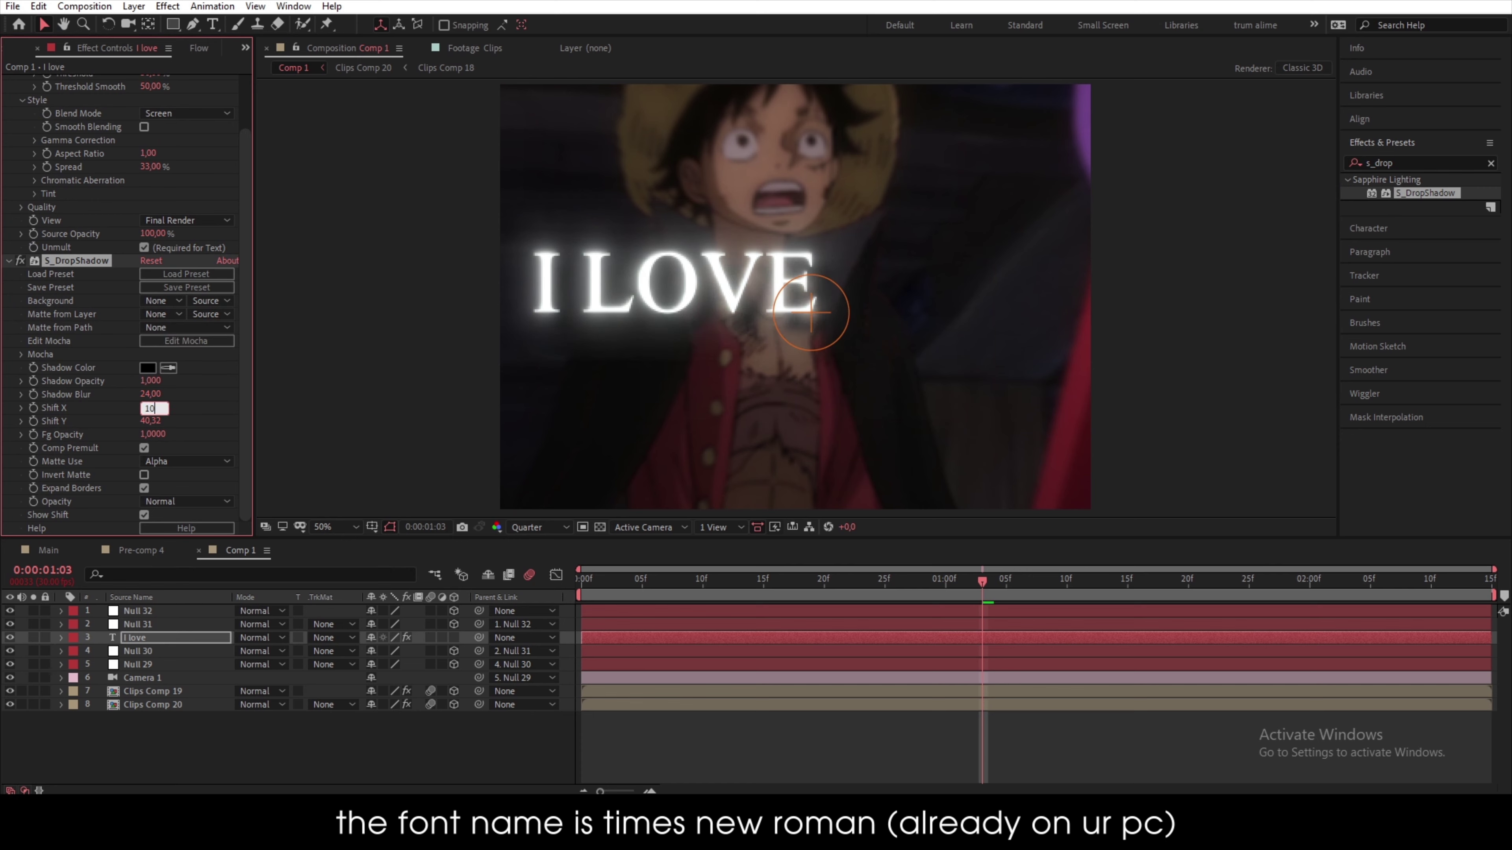
pyautogui.press('Tab')
pyautogui.write('10')
pyautogui.press('Return')
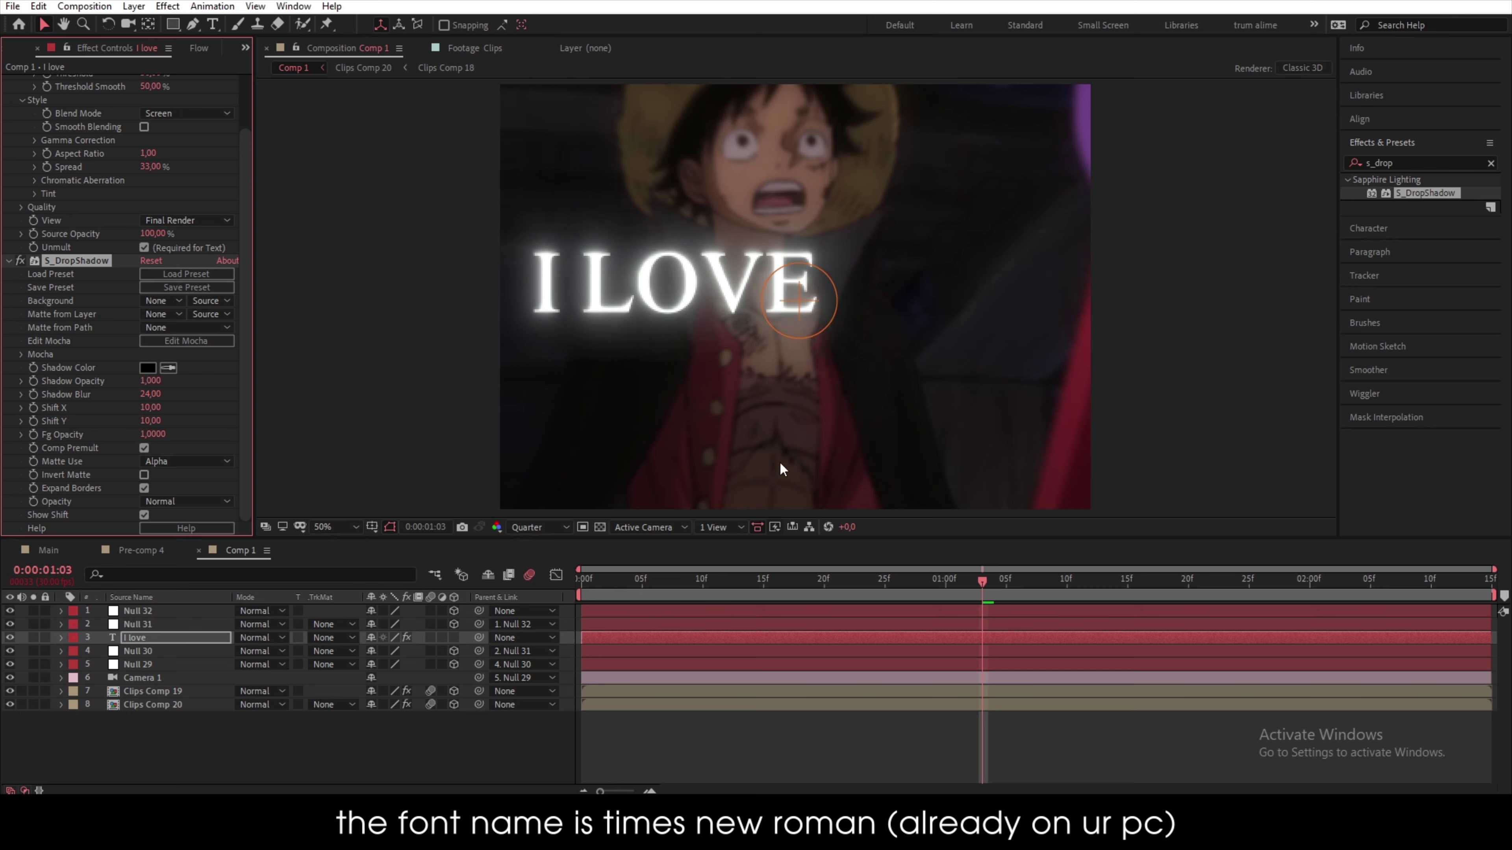
# - At 0:00:00:21, add a text animator with Position, Rotation and Scale properties to the "I love" layer
pyautogui.moveTo(935, 582); pyautogui.dragTo(833, 598)
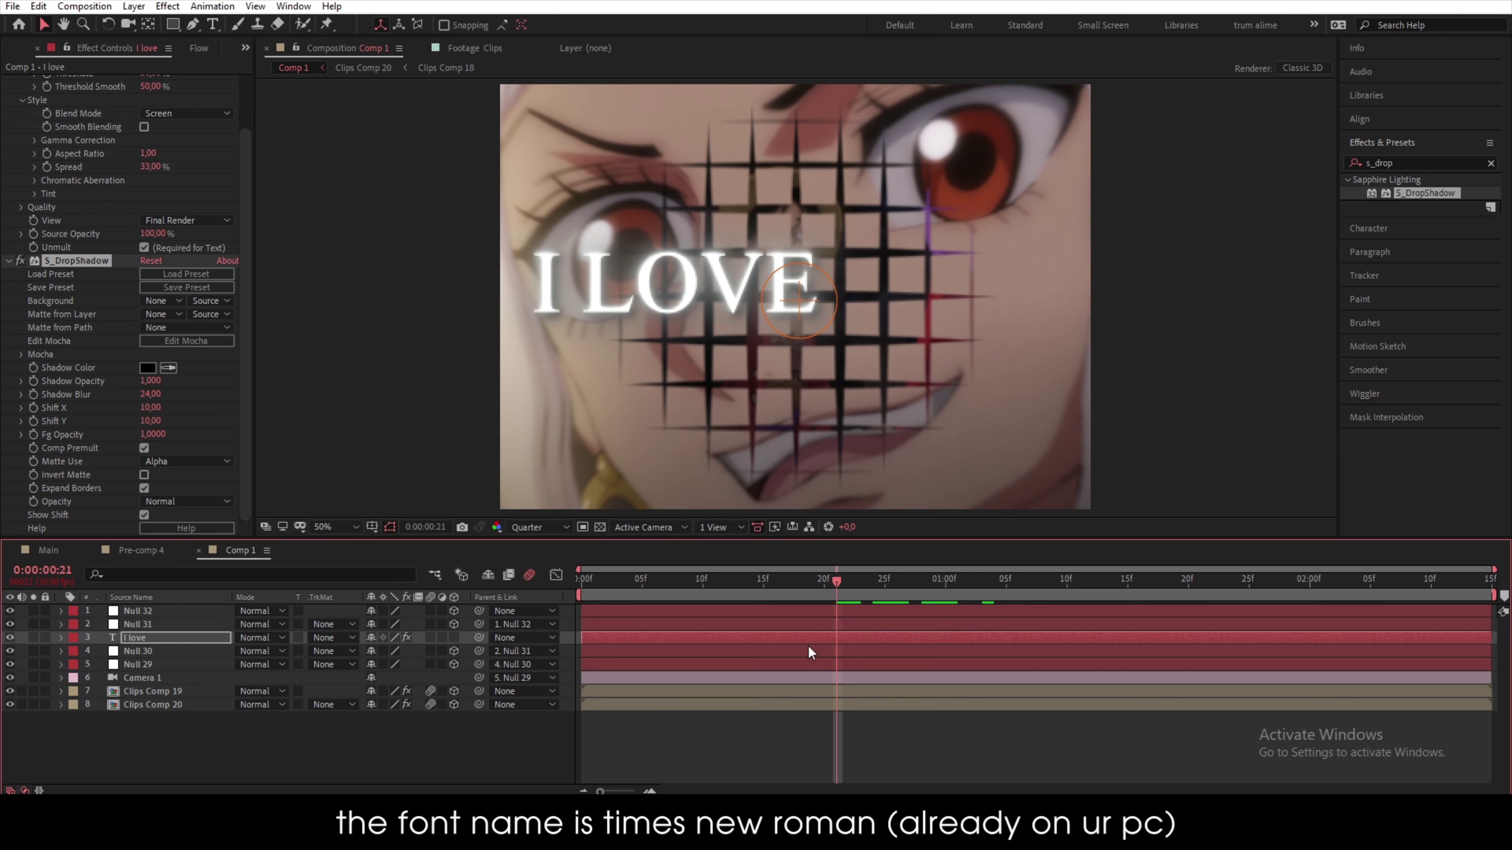
pyautogui.click(62, 637)
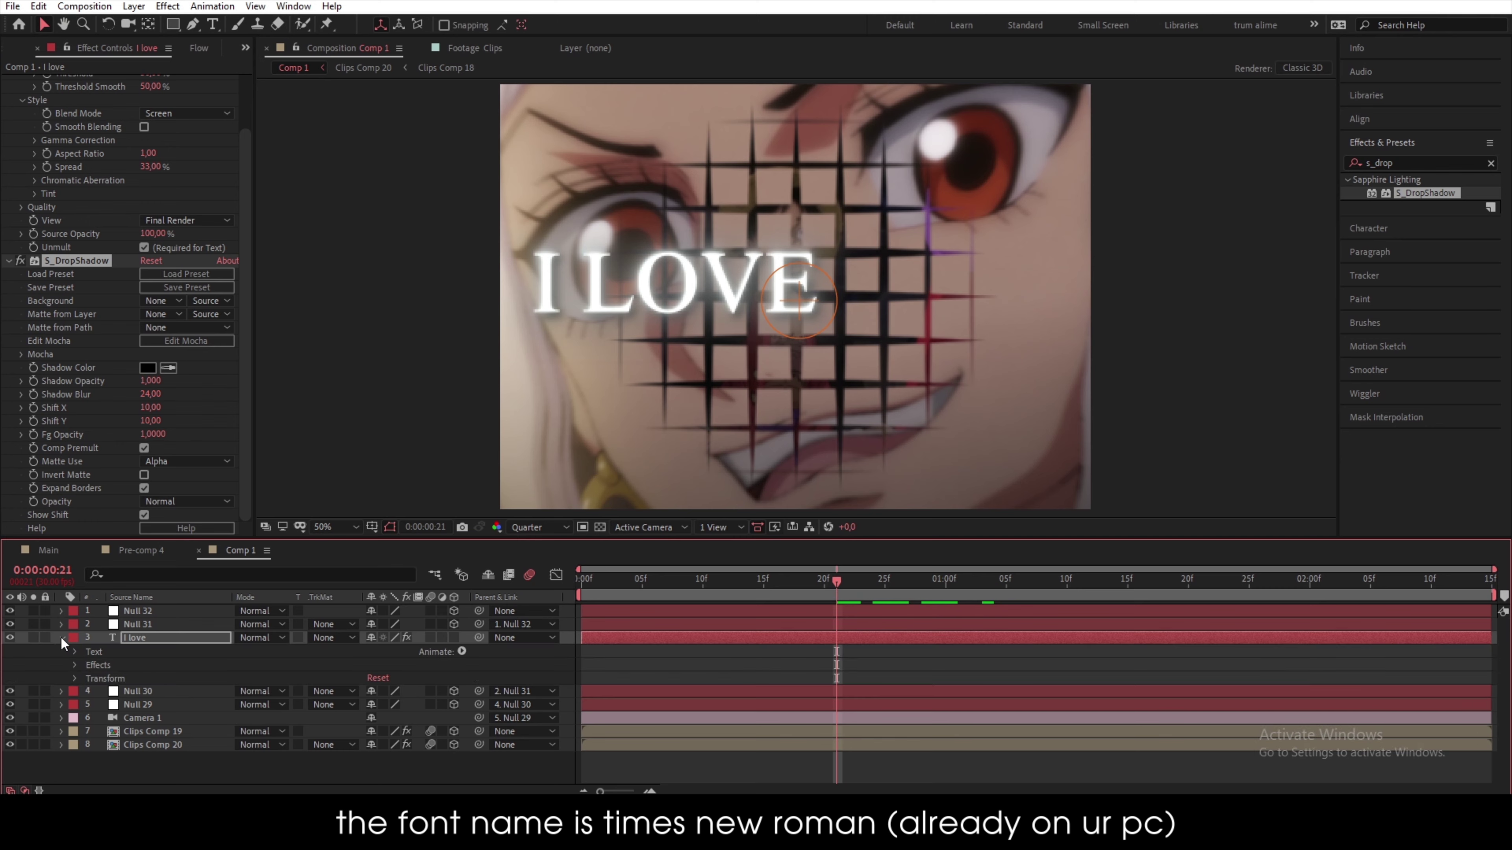
pyautogui.click(462, 651)
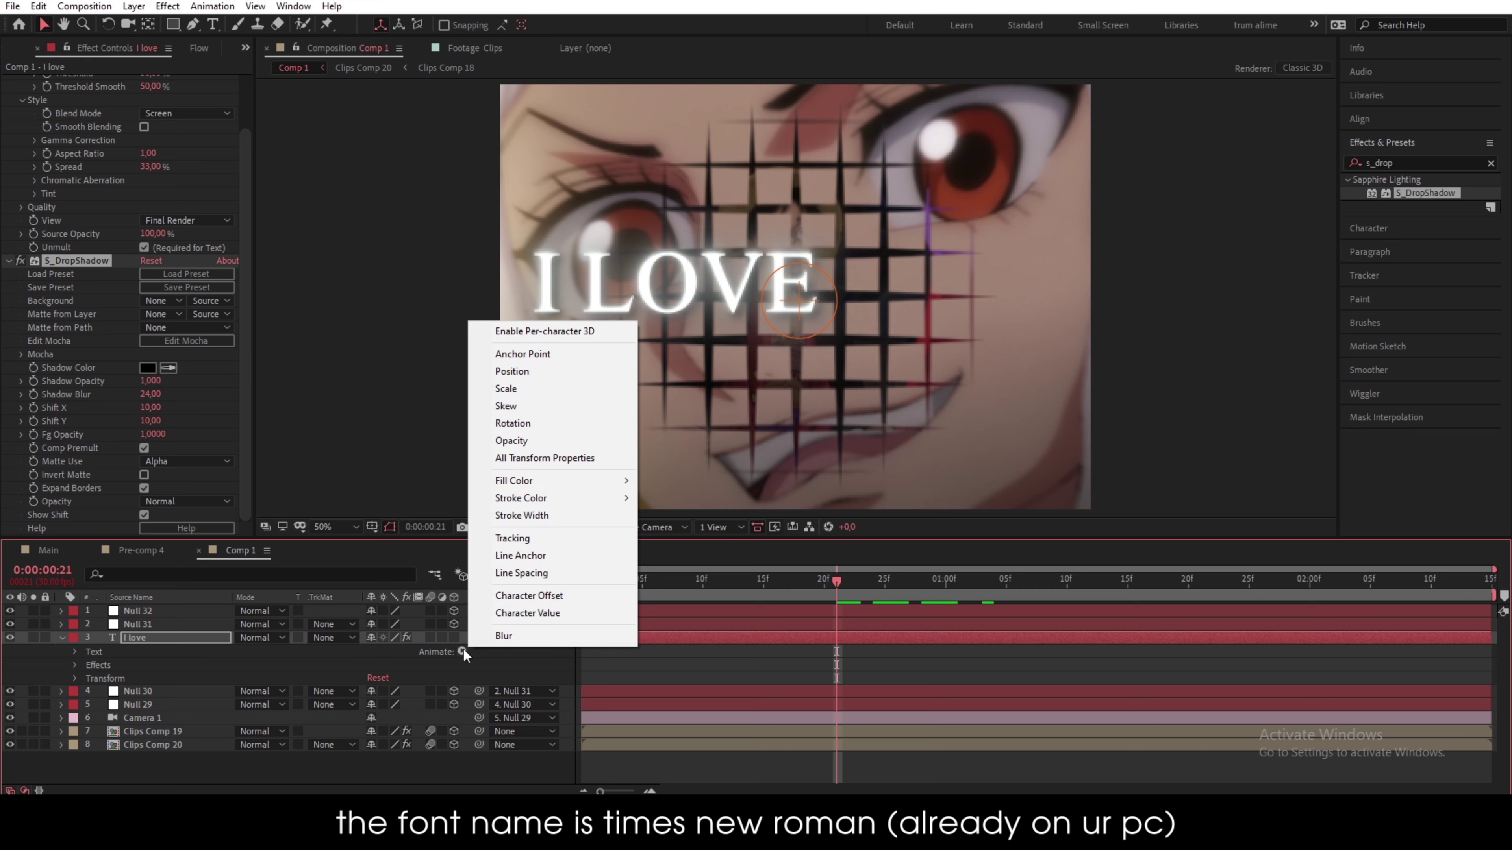
pyautogui.click(539, 371)
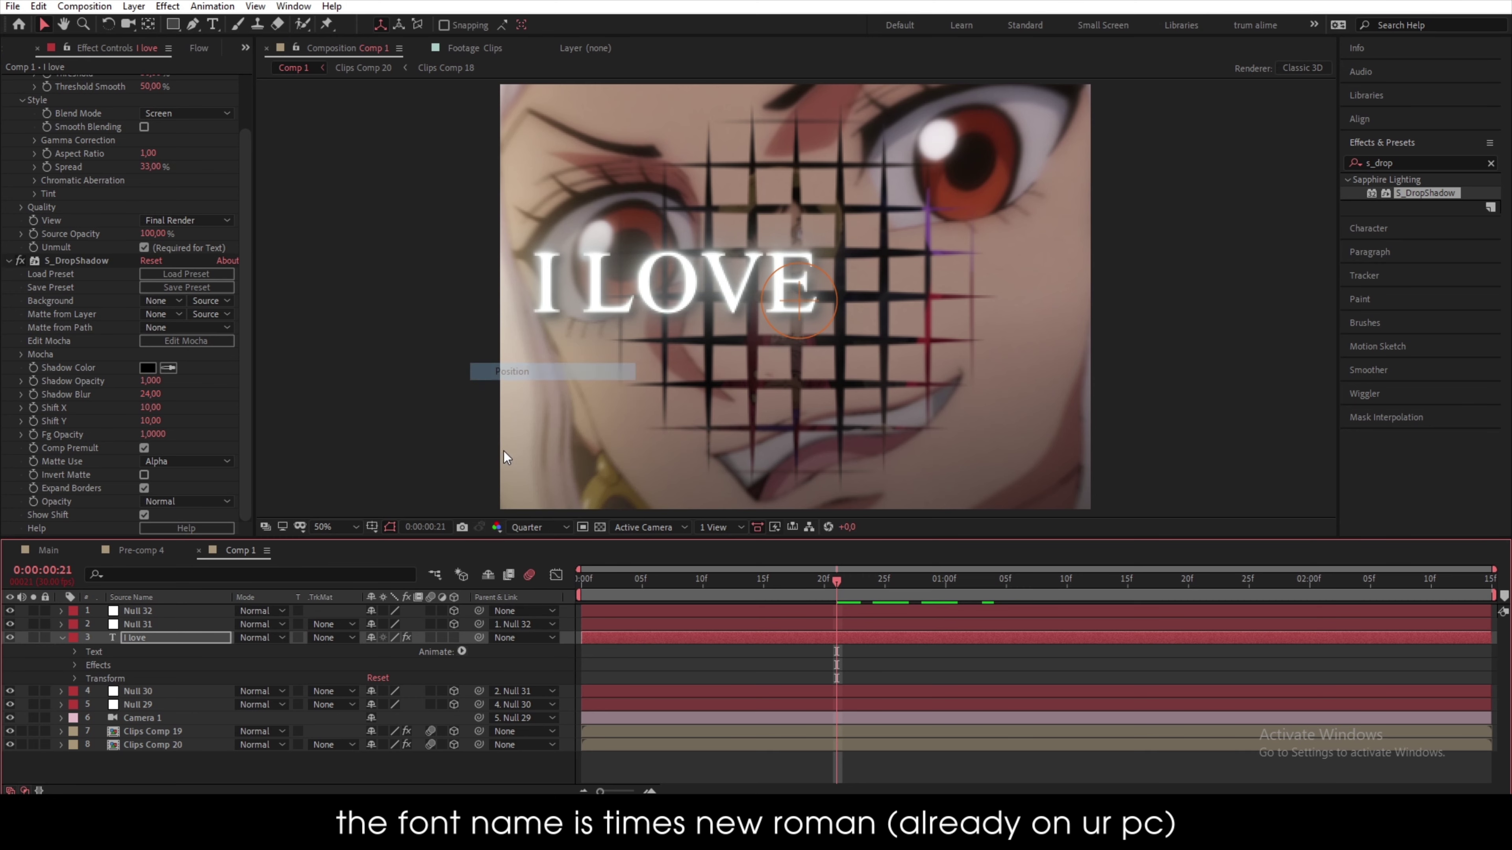
pyautogui.click(462, 705)
pyautogui.moveTo(497, 711)
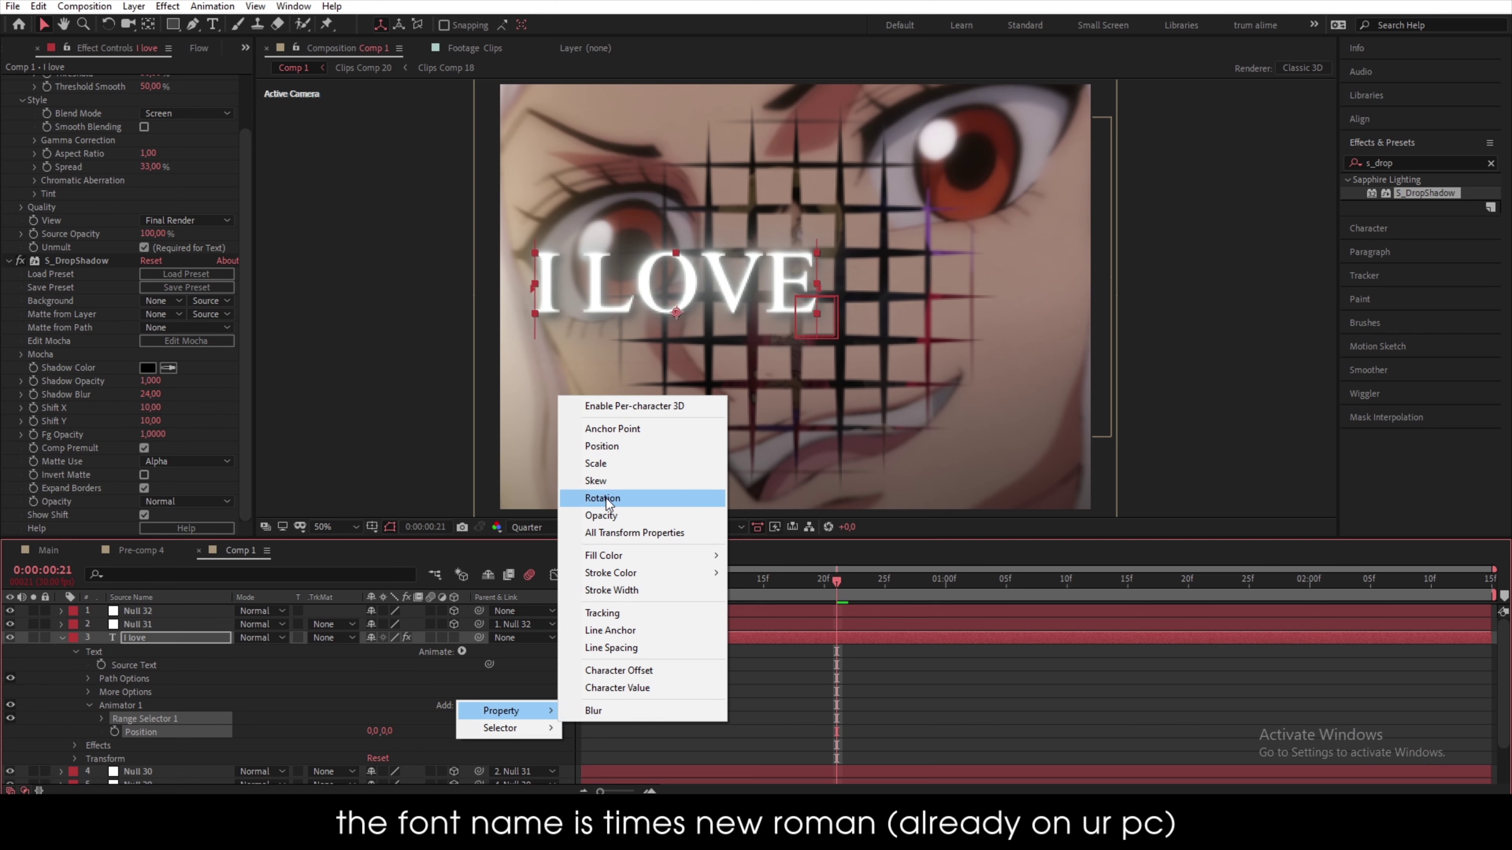
pyautogui.click(606, 502)
pyautogui.click(463, 706)
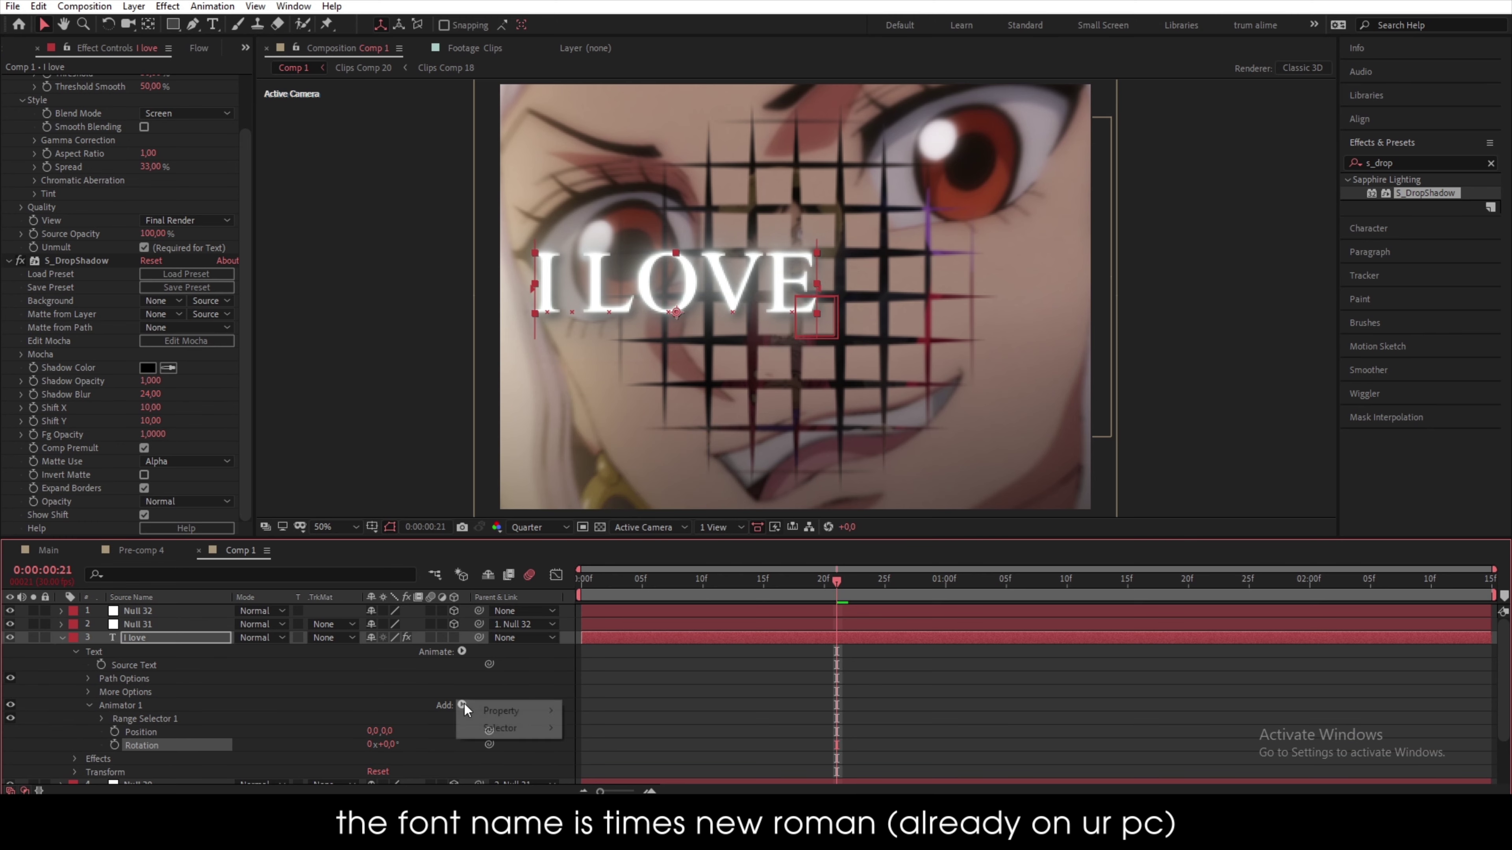
pyautogui.moveTo(479, 710)
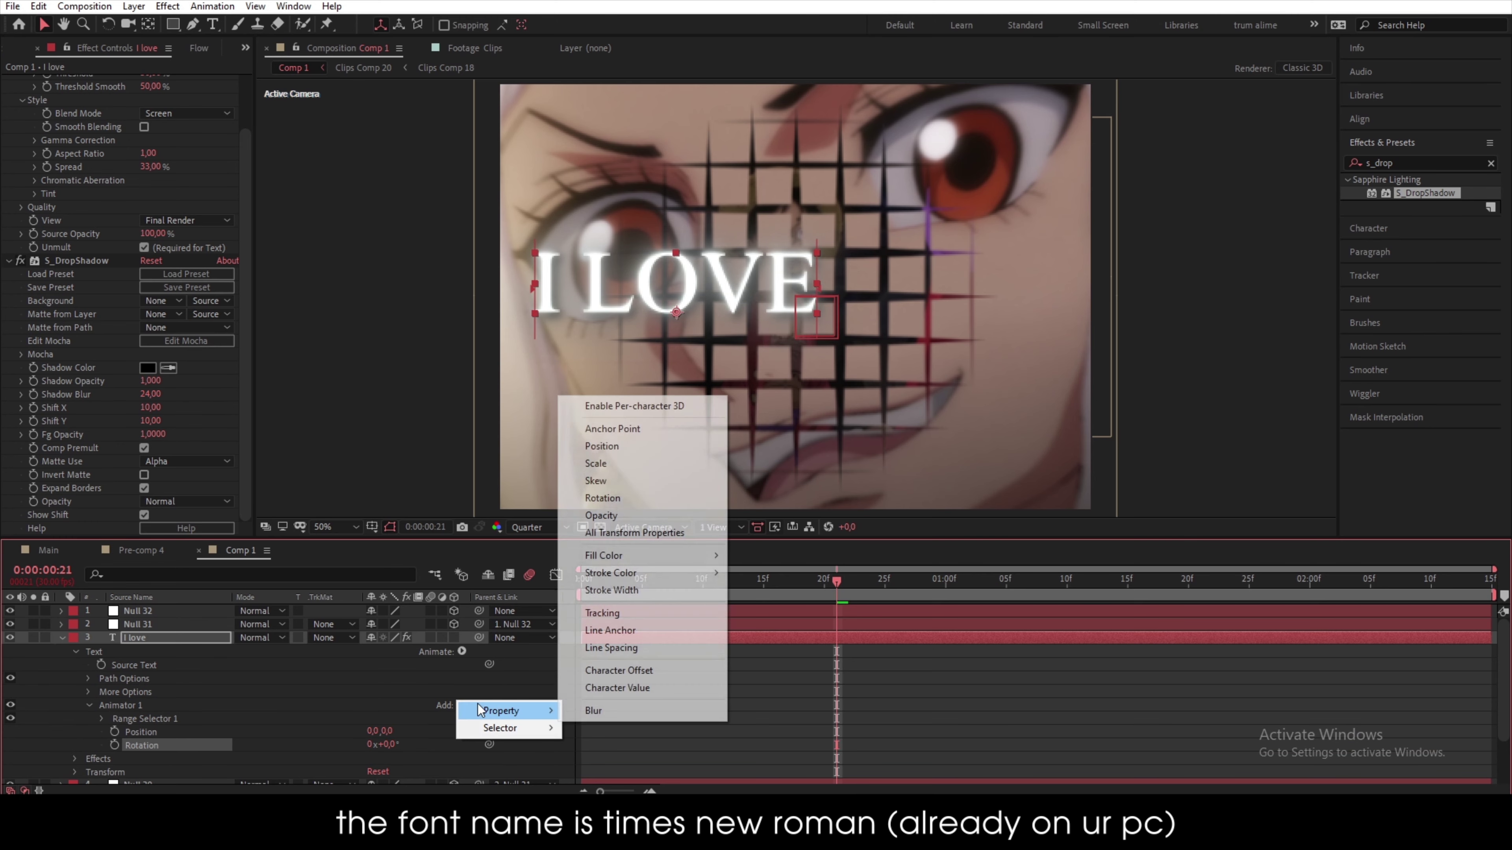
pyautogui.click(615, 466)
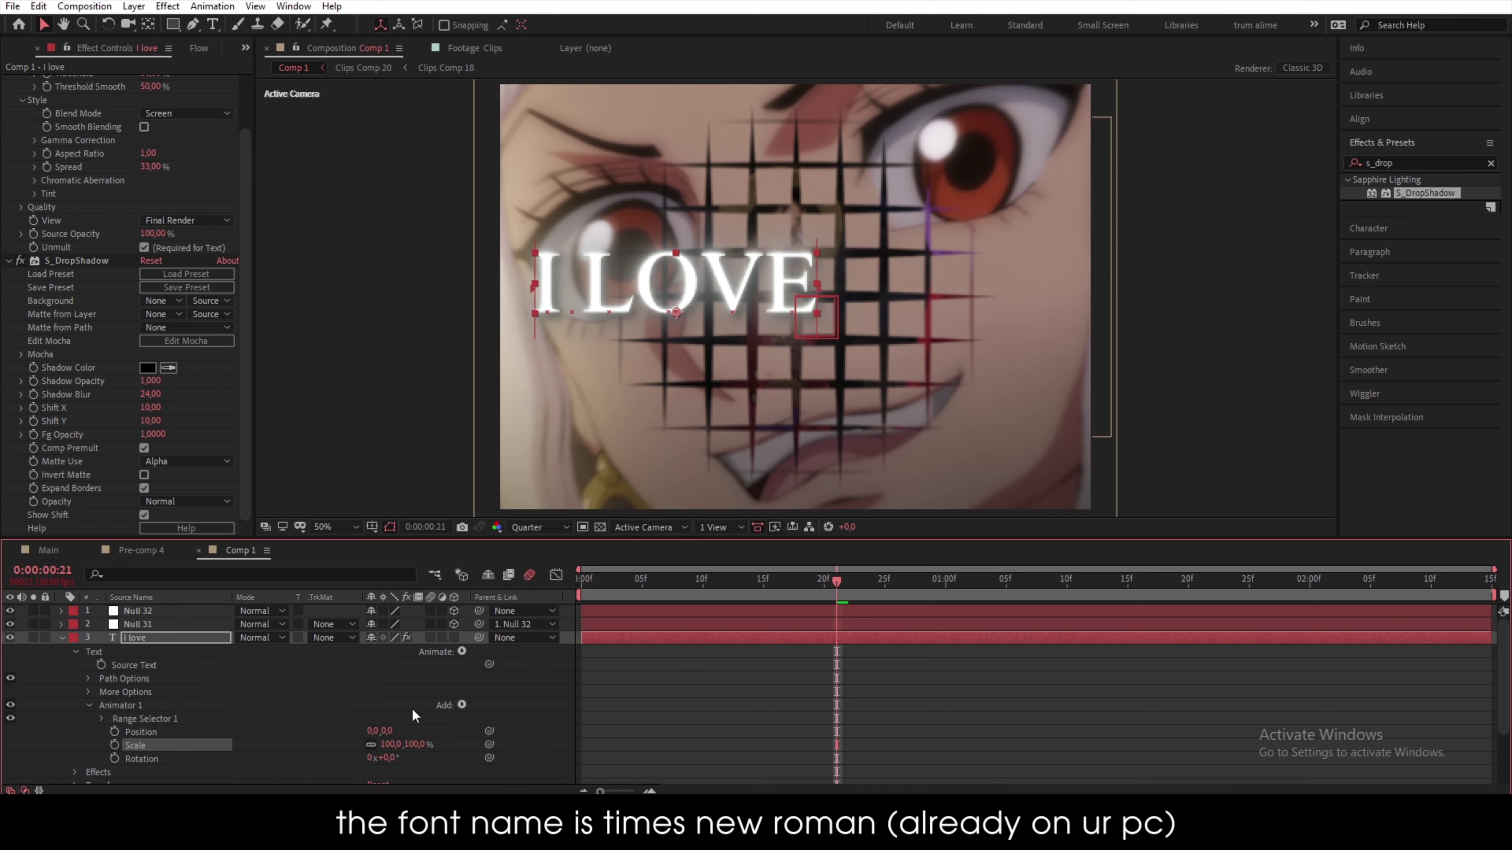
# - Center the "I love" text horizontally and vertically in the composition
pyautogui.scroll(-1, 411, 711)
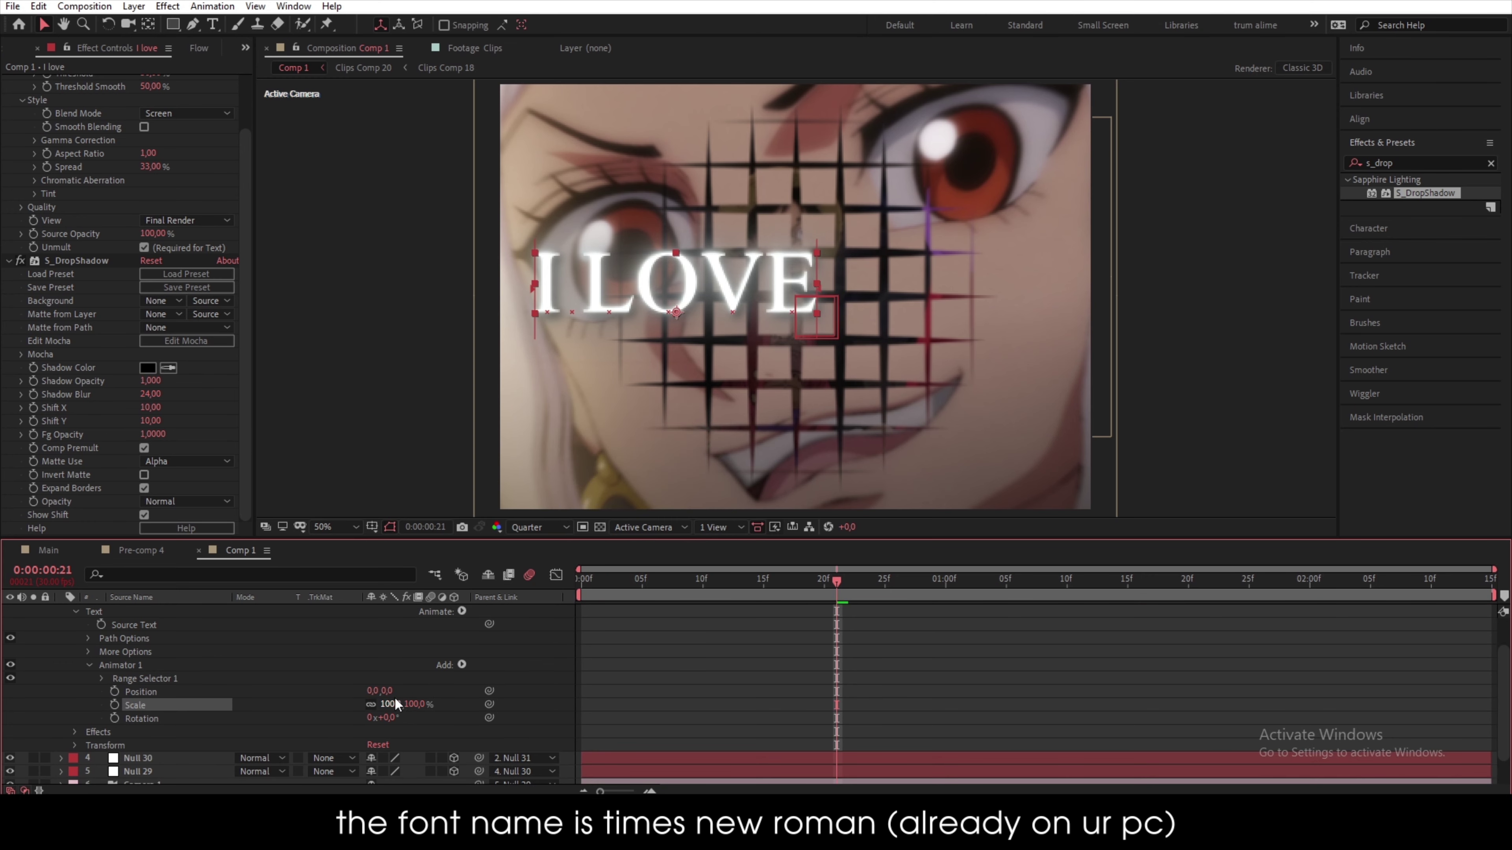
pyautogui.click(1363, 120)
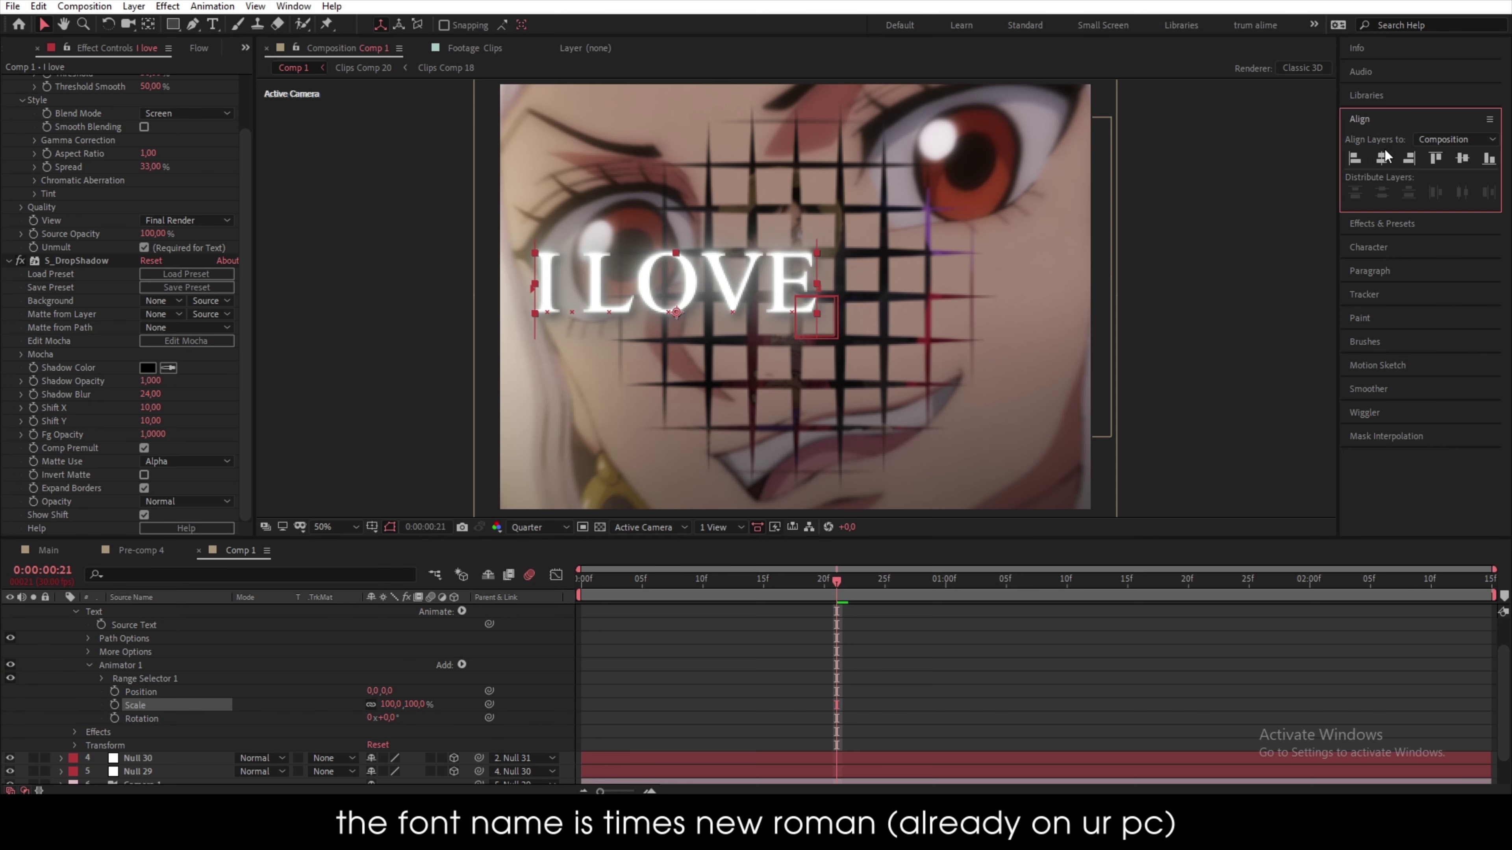
pyautogui.click(1383, 158)
pyautogui.click(1462, 158)
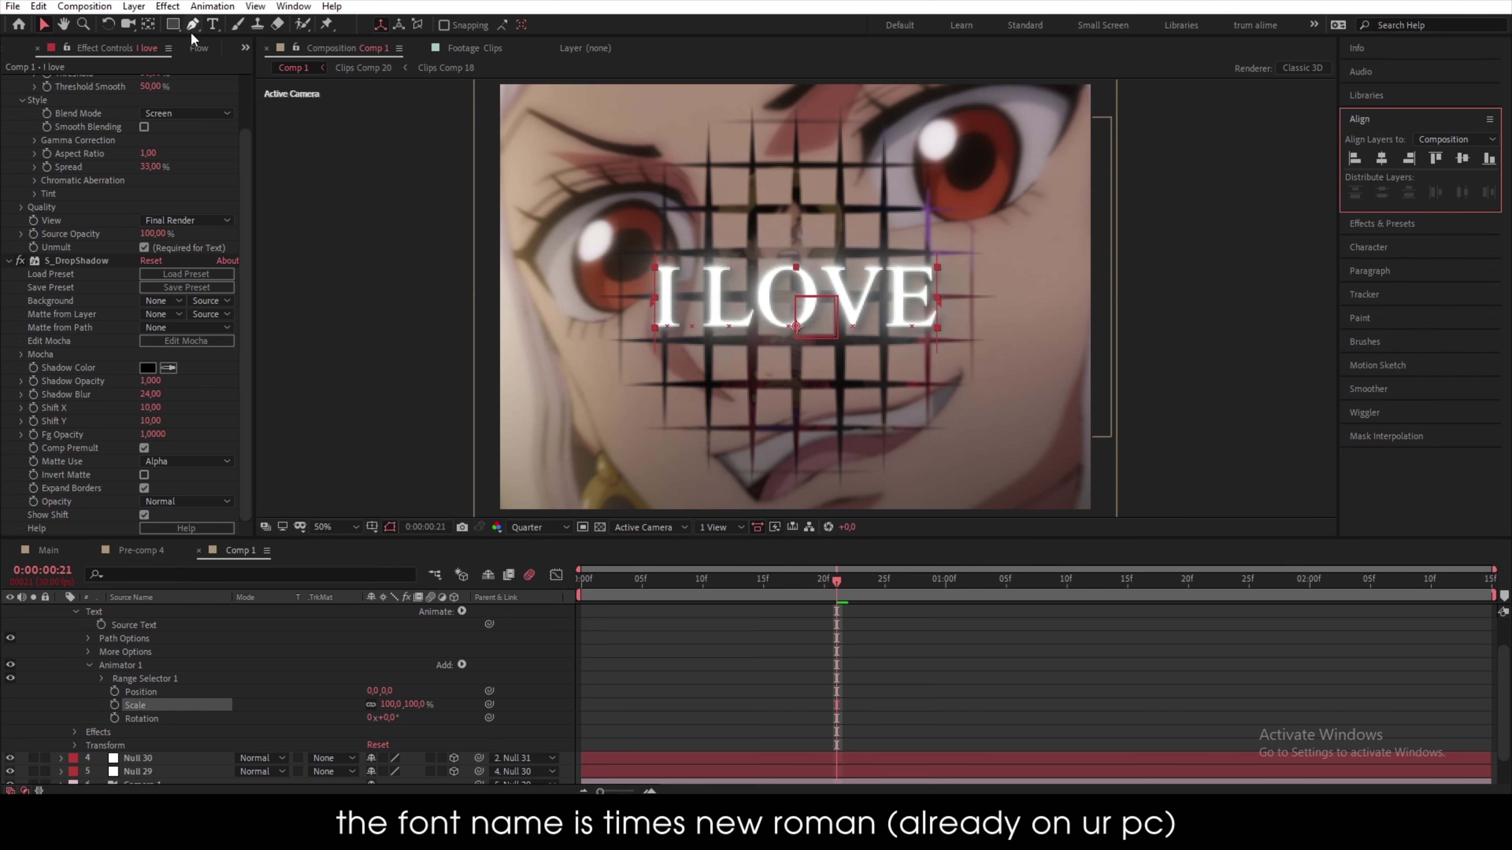
# - Offset Animator 1's Position to 297, -396 so the "I love" letters move up toward the upper right of the frame
pyautogui.click(156, 24)
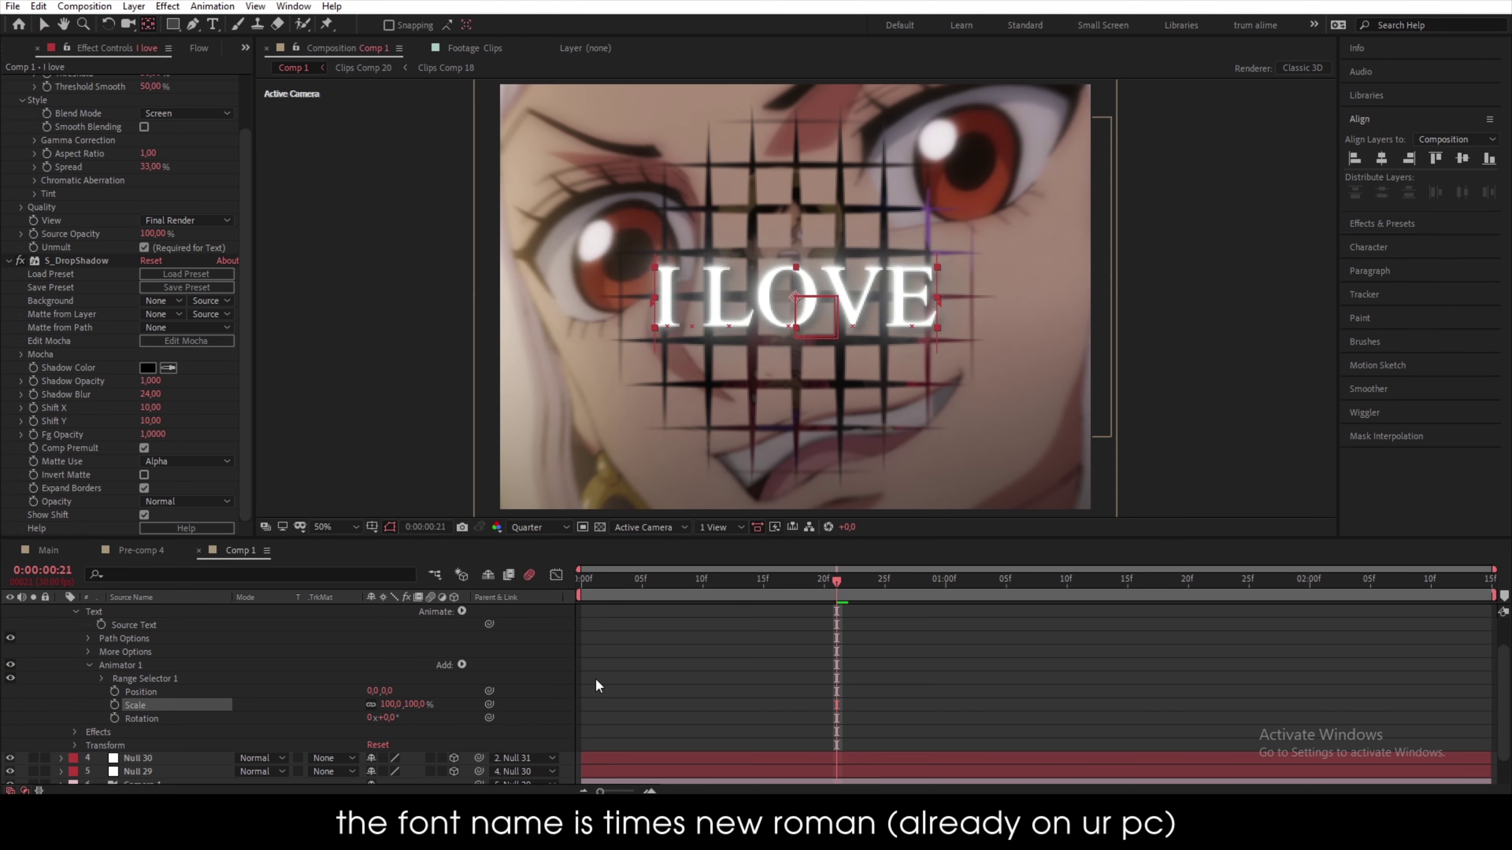
pyautogui.click(624, 677)
pyautogui.moveTo(374, 692); pyautogui.dragTo(649, 690)
pyautogui.hotkey('ctrl', 'z')
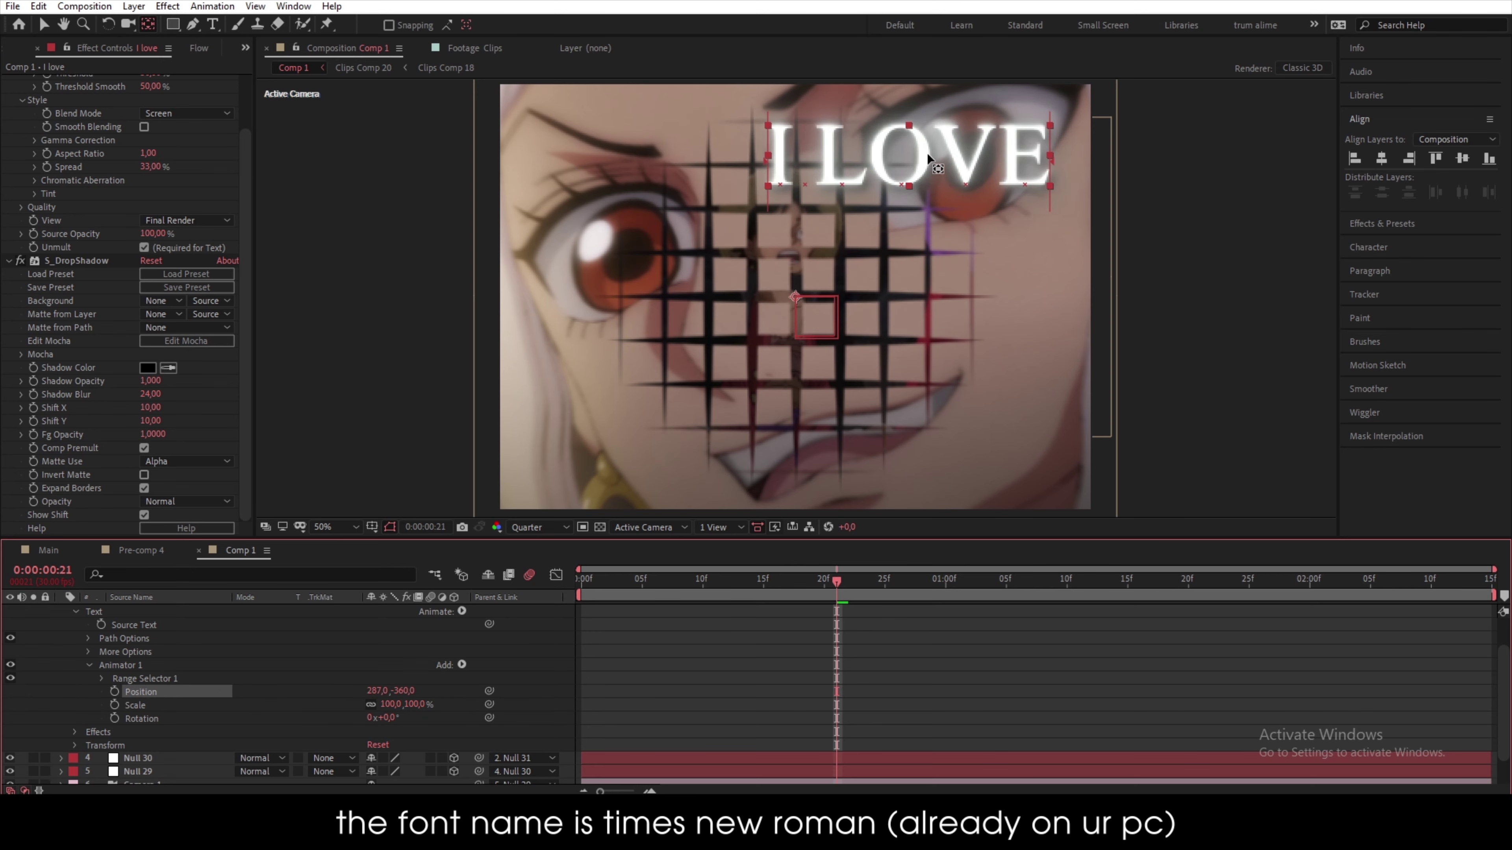
pyautogui.click(43, 25)
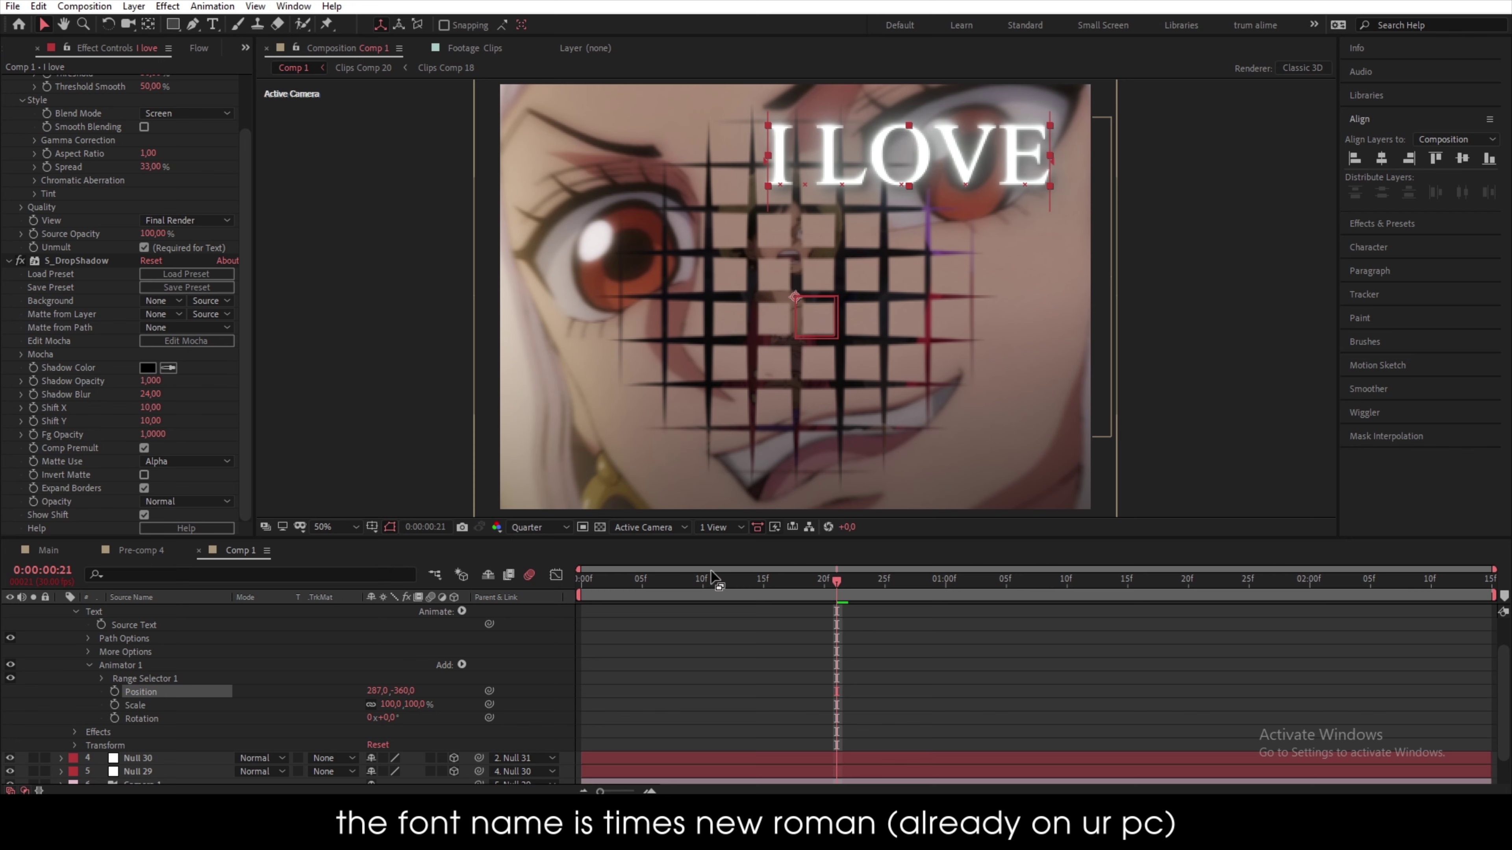
pyautogui.moveTo(417, 691); pyautogui.dragTo(385, 694)
# - Try Animator 1's Scale at 0% and restore it to 100%
pyautogui.click(391, 703)
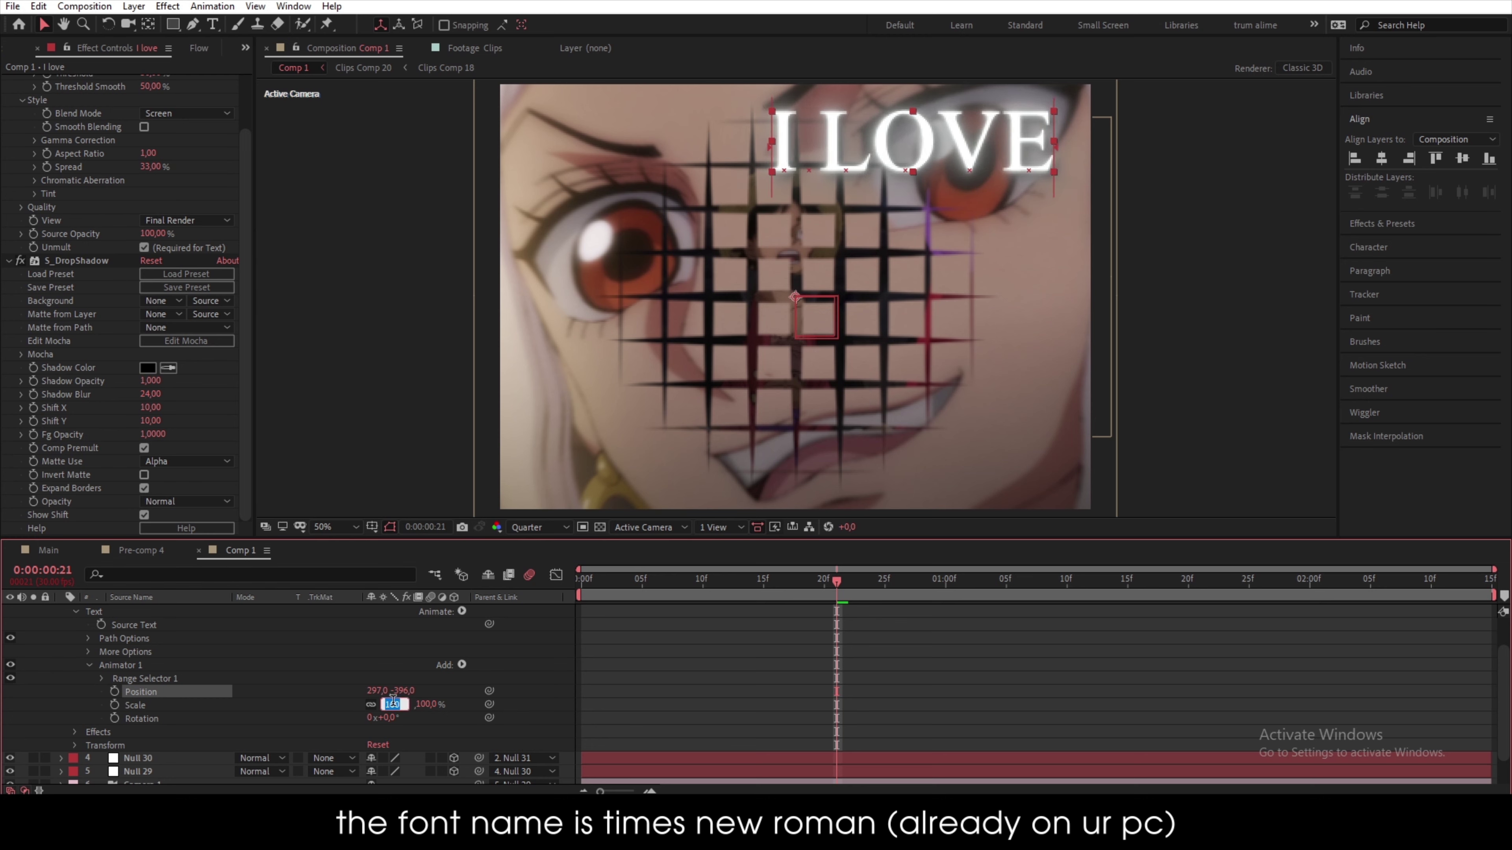
pyautogui.write('0')
pyautogui.press('Return')
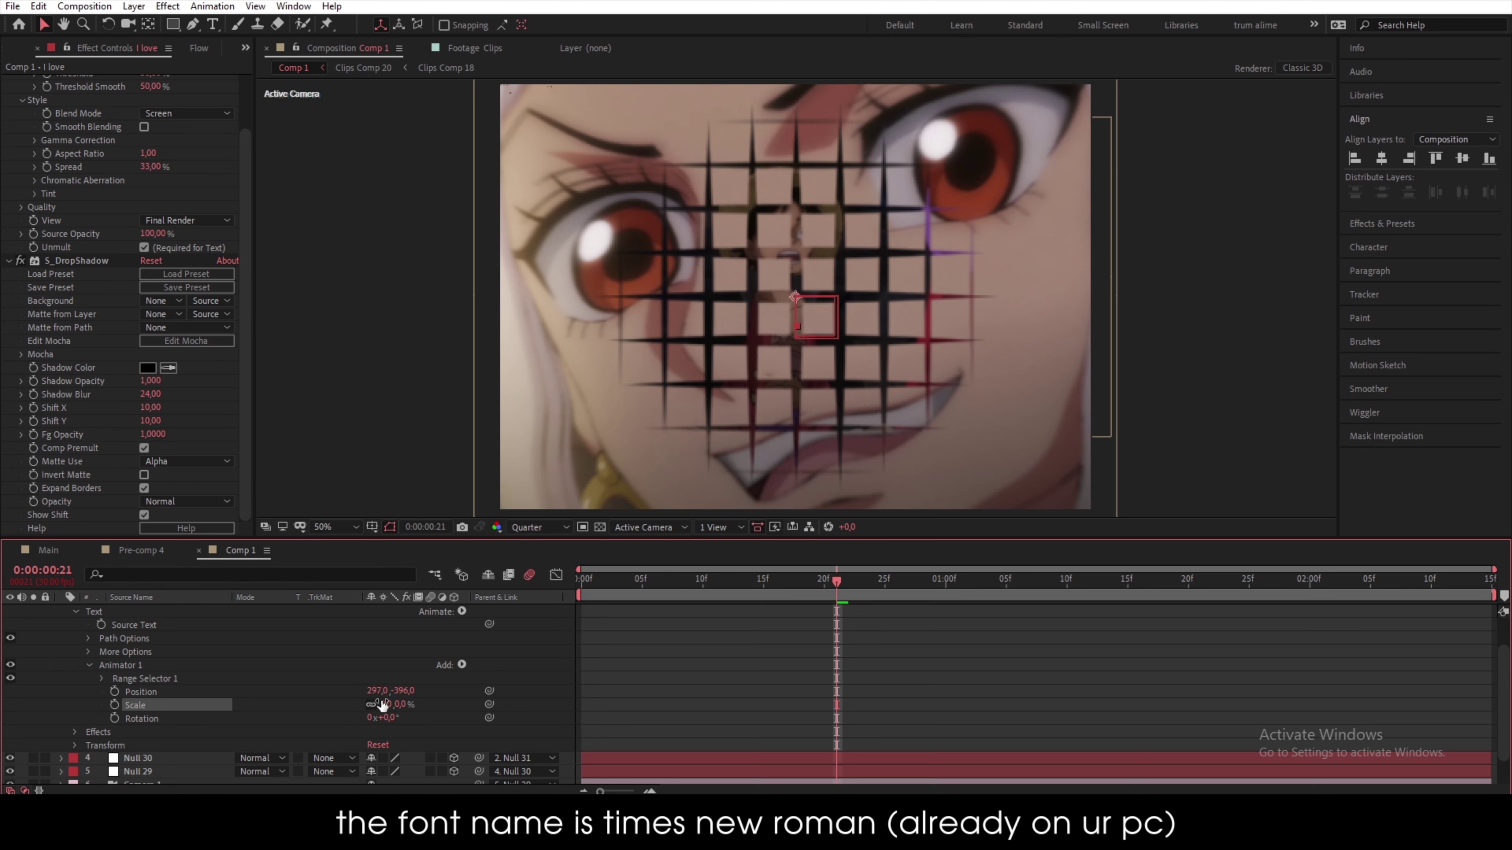
pyautogui.click(387, 704)
pyautogui.write('100')
pyautogui.press('Return')
# - Set Animator 1's Rotation to -100°
pyautogui.moveTo(393, 718); pyautogui.dragTo(281, 725)
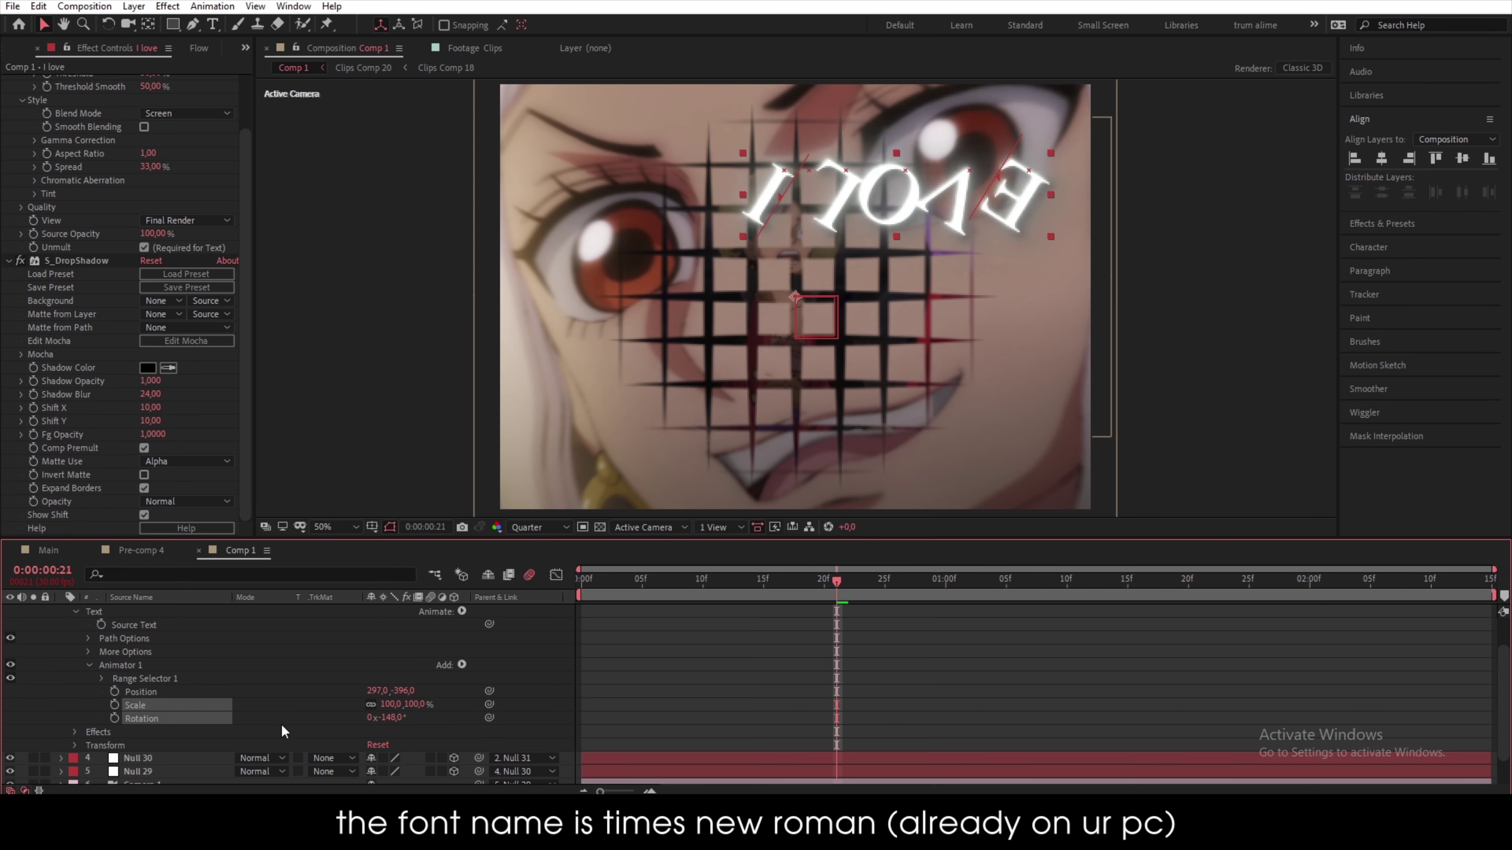
pyautogui.click(396, 718)
pyautogui.write('-100')
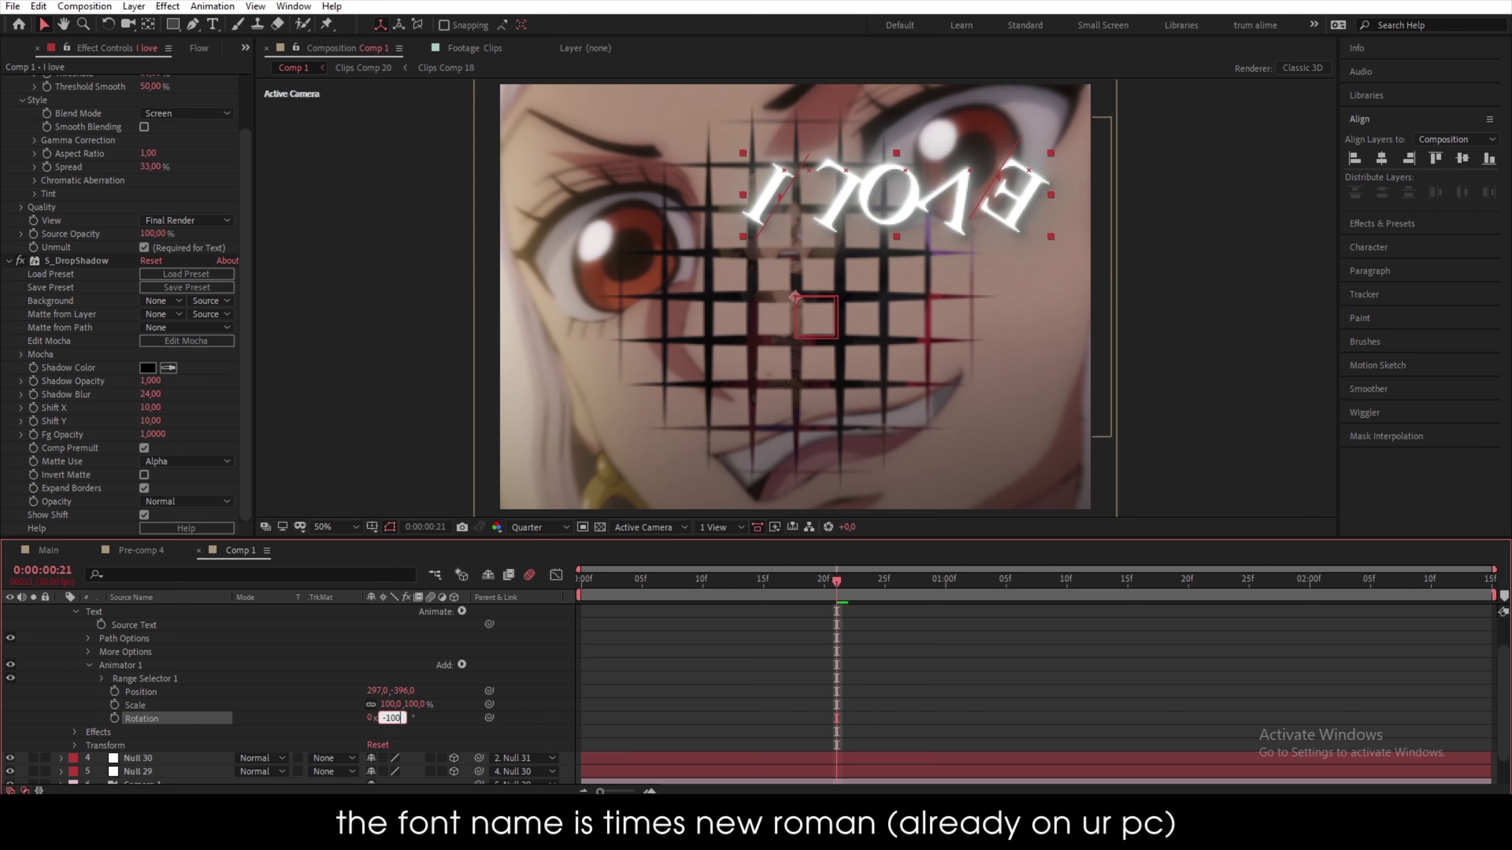
pyautogui.press('Return')
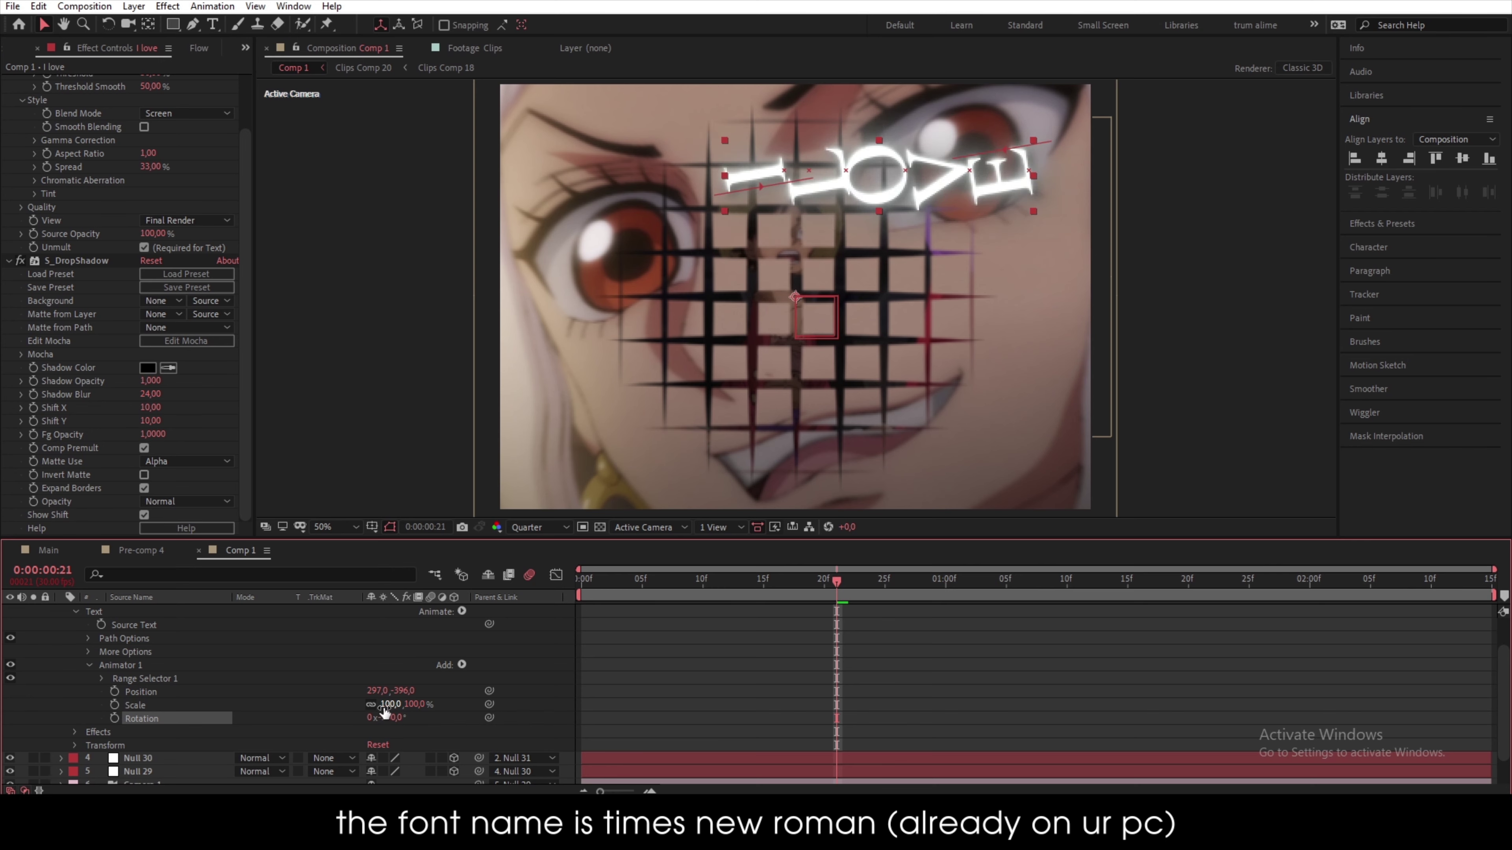
# - Set Animator 1's Scale to 0%
pyautogui.click(387, 704)
pyautogui.press('BackSpace')
pyautogui.write('0')
pyautogui.press('Return')
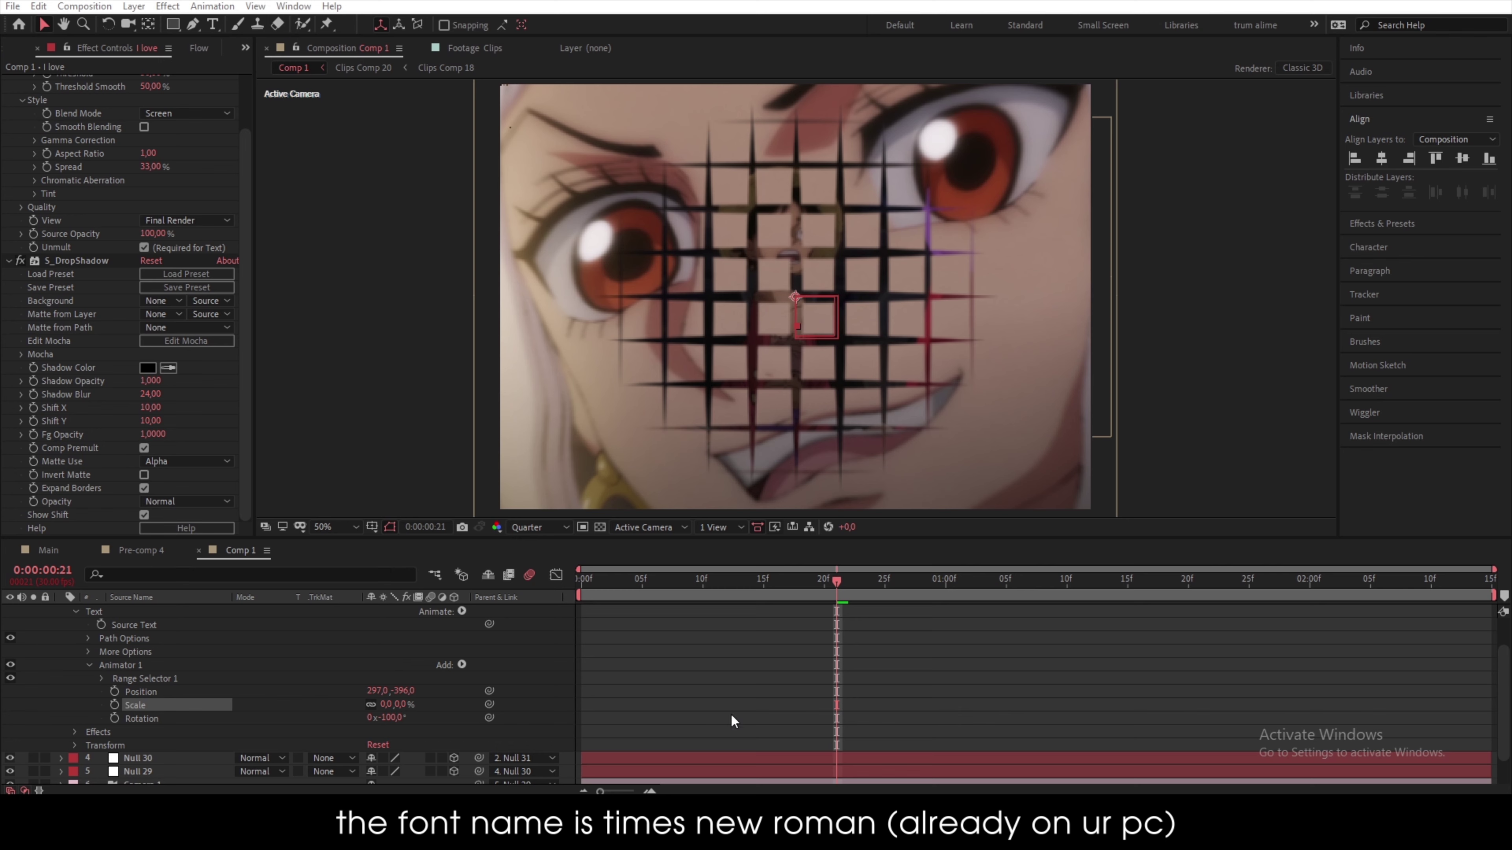
# - Add an Expression selector to Animator 1 and expand its properties
pyautogui.click(462, 665)
pyautogui.moveTo(506, 692)
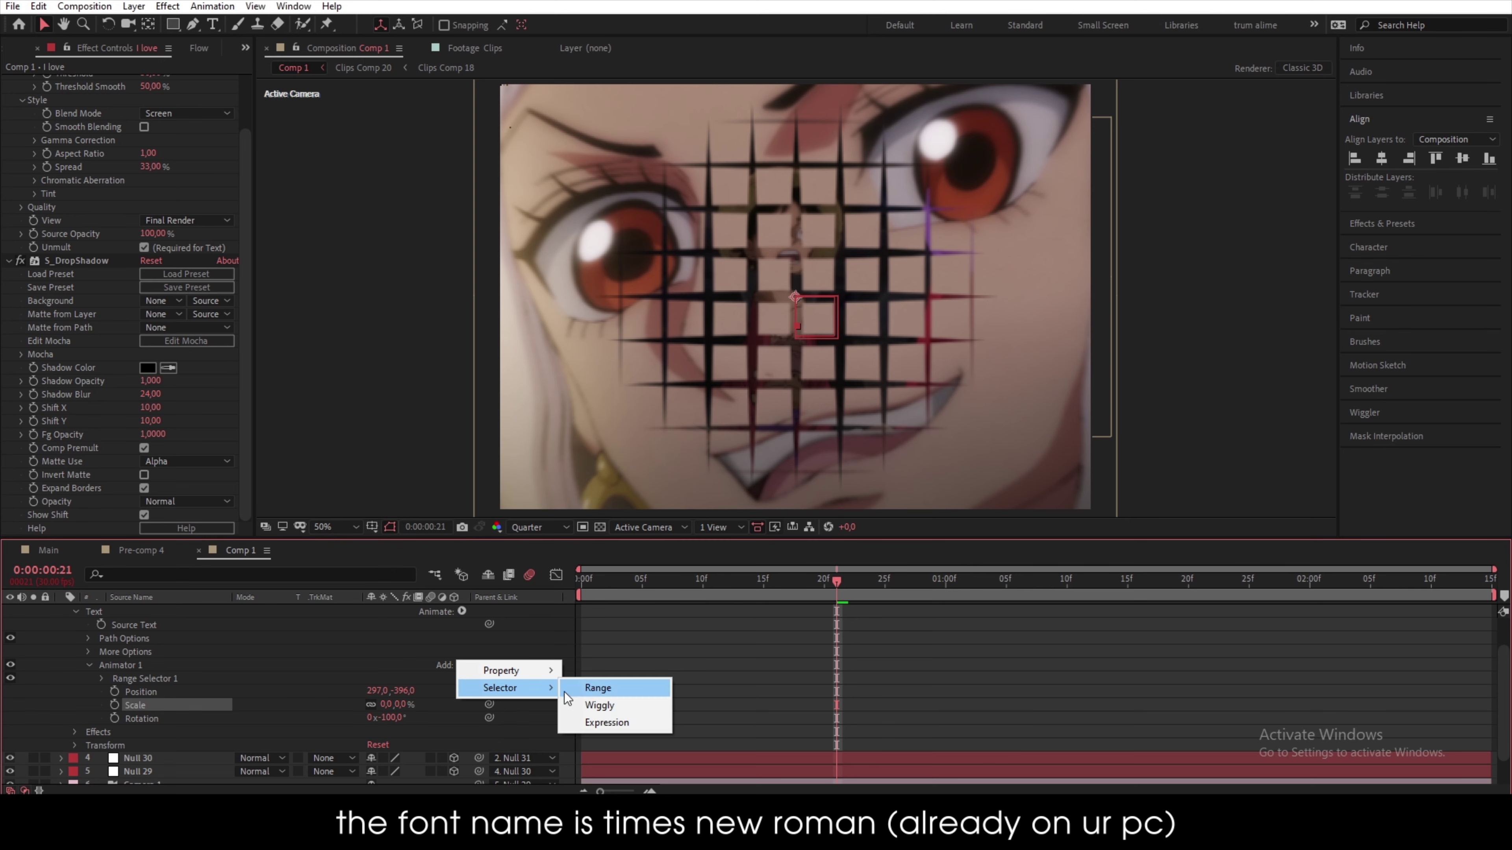
pyautogui.click(378, 650)
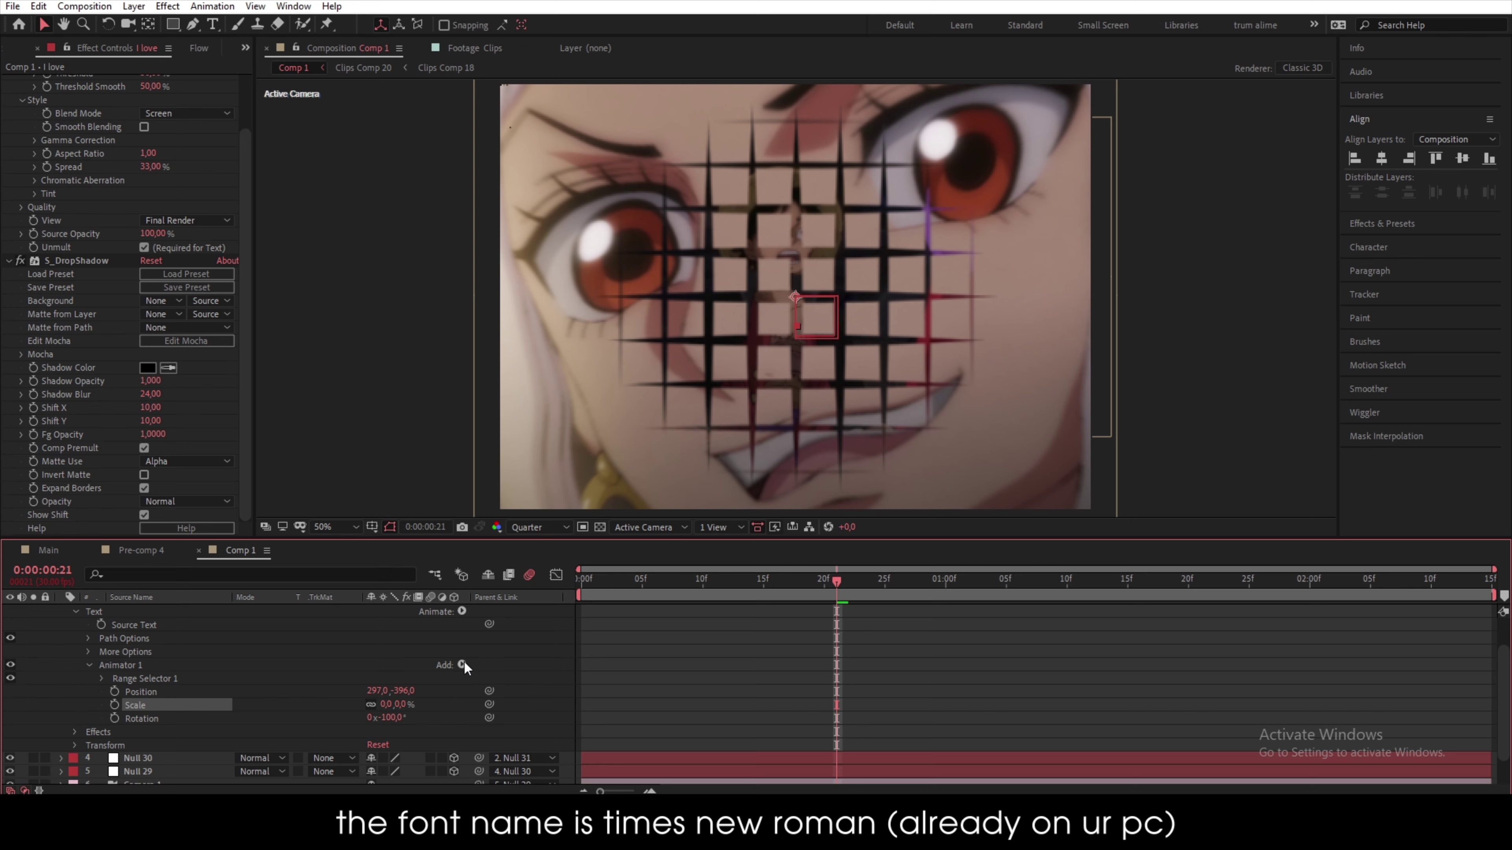
pyautogui.click(463, 663)
pyautogui.moveTo(506, 688)
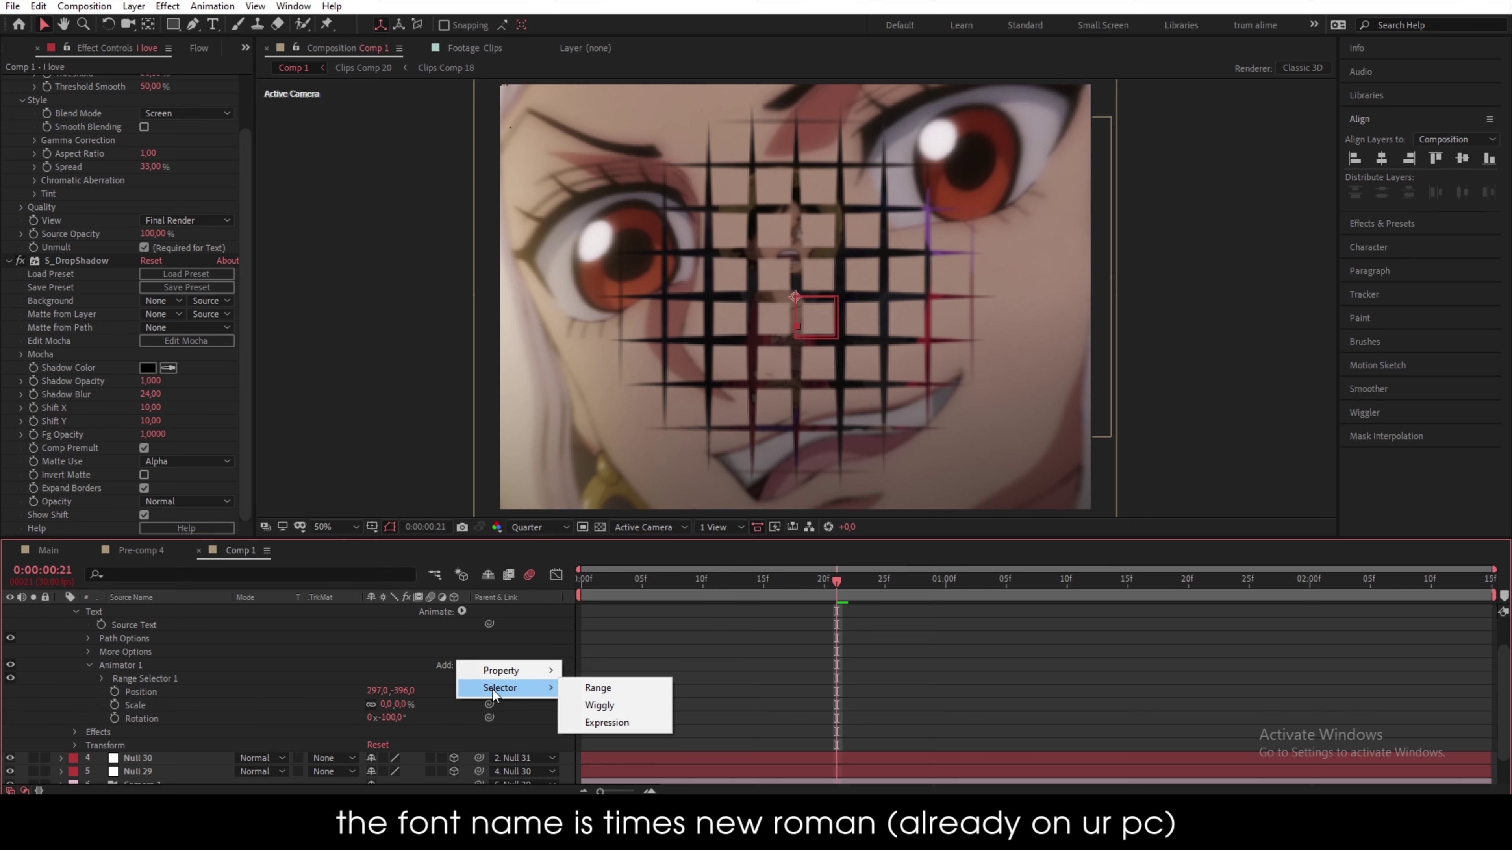
pyautogui.click(611, 723)
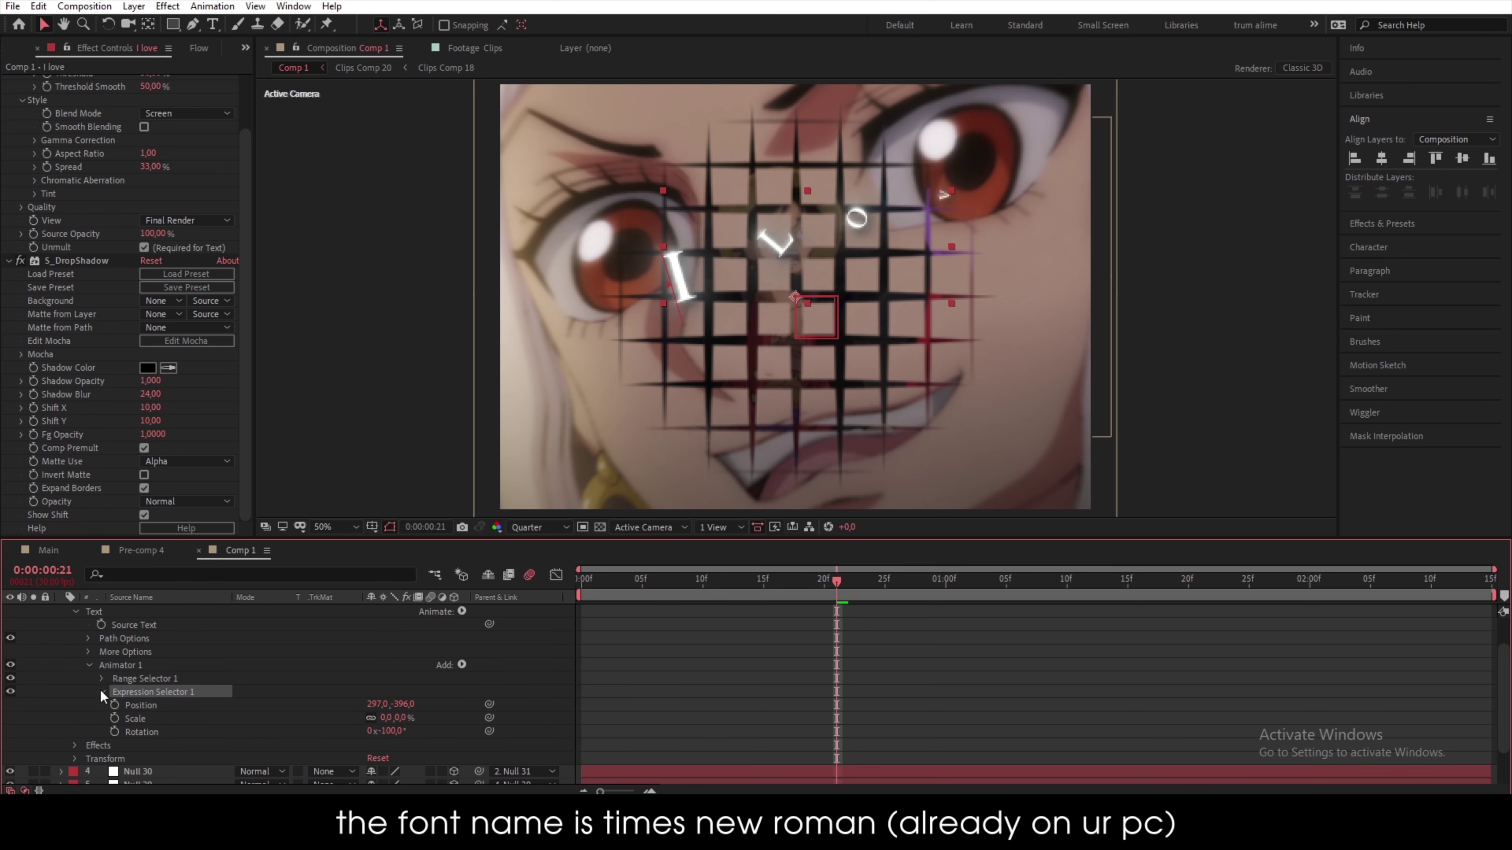
pyautogui.click(99, 689)
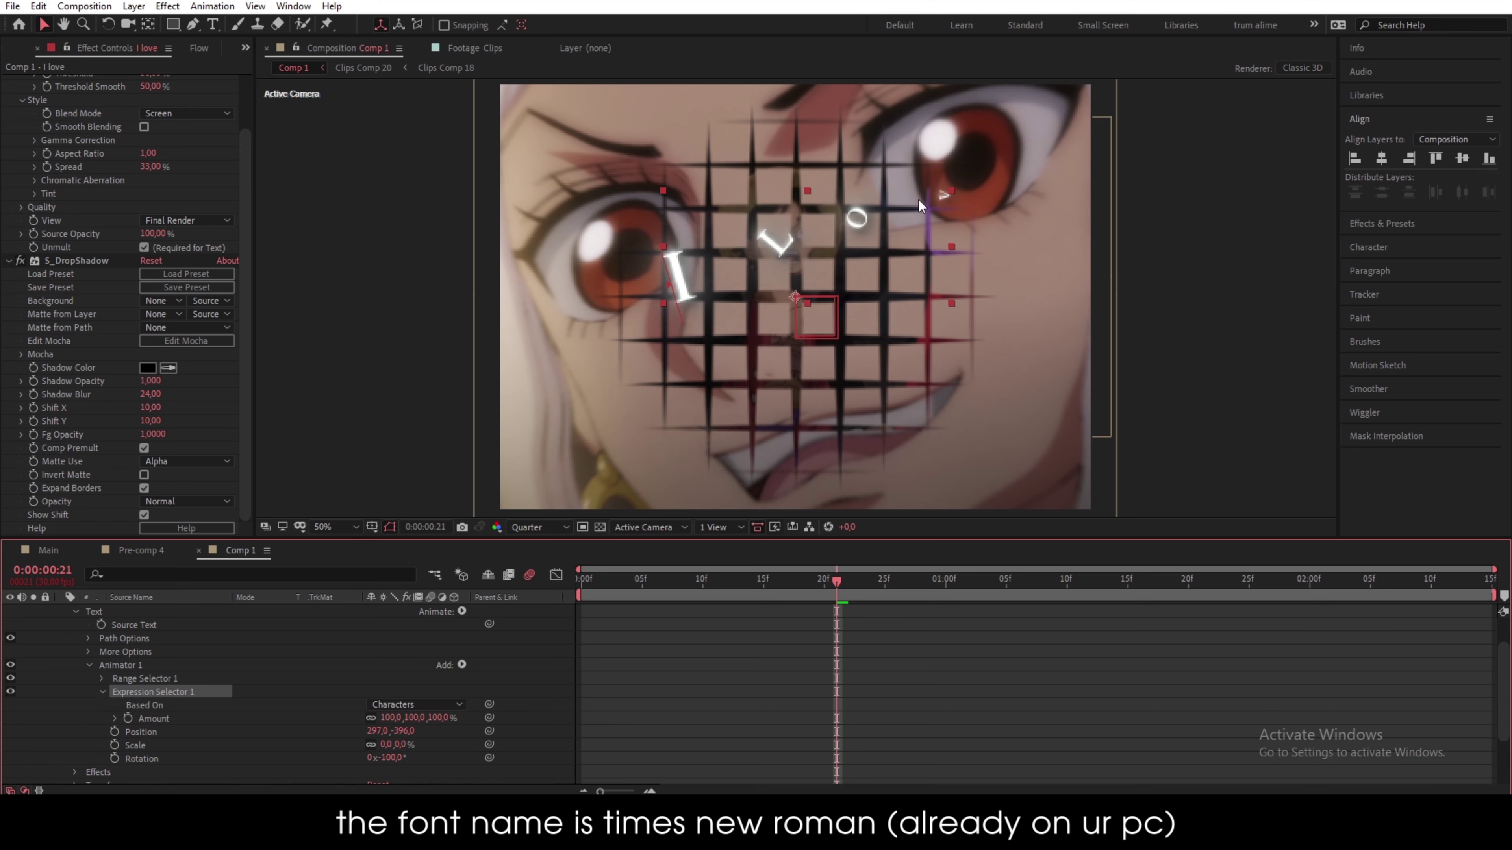
# - Preview the composition briefly and solo the "I love" text layer
pyautogui.press('space')
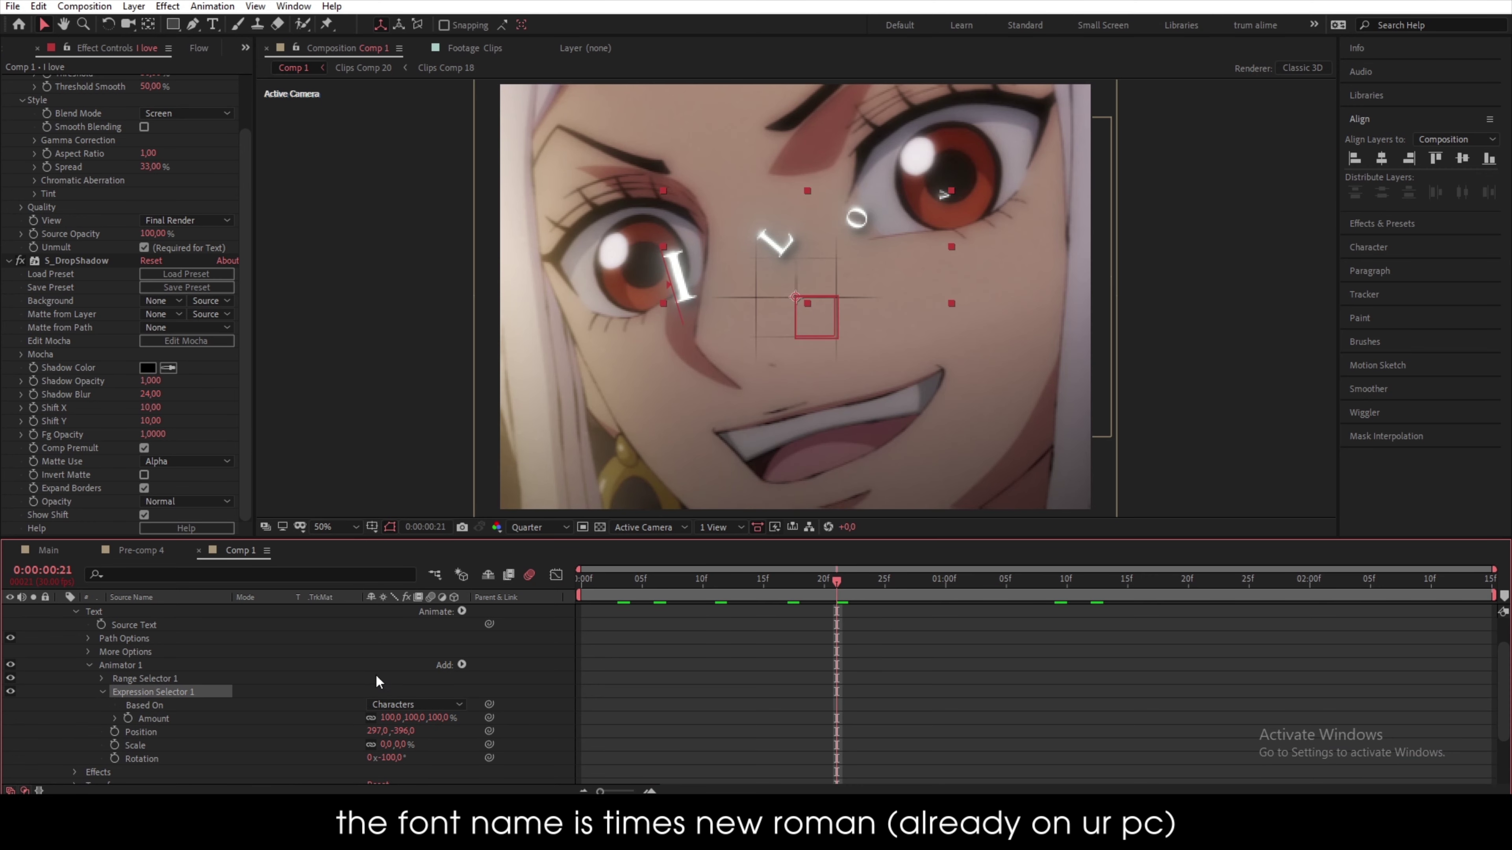
pyautogui.press('space')
pyautogui.scroll(2, 119, 652)
pyautogui.click(32, 638)
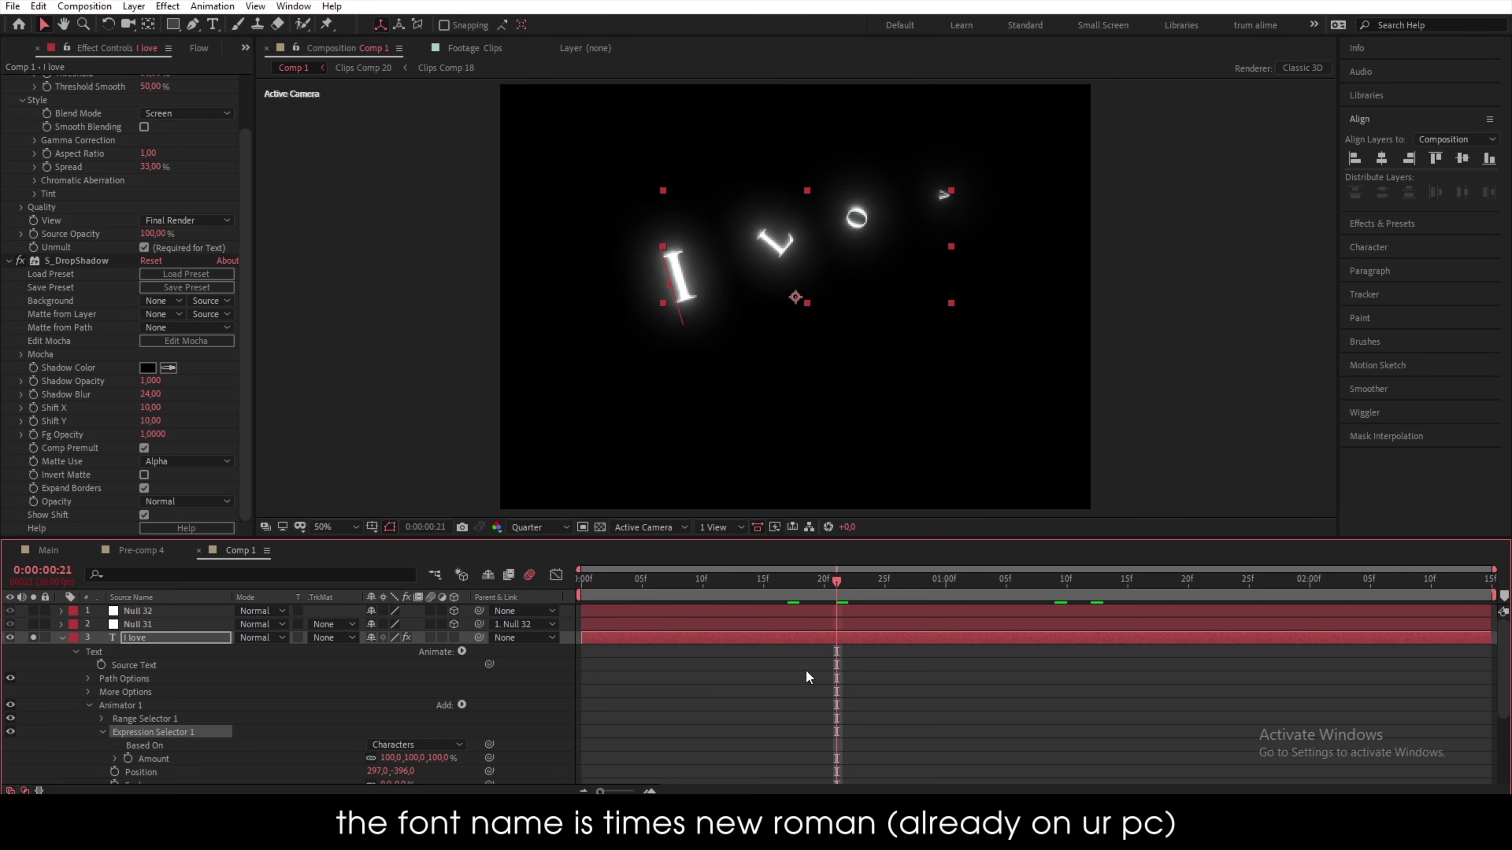
pyautogui.scroll(-3, 774, 667)
pyautogui.scroll(1, 661, 659)
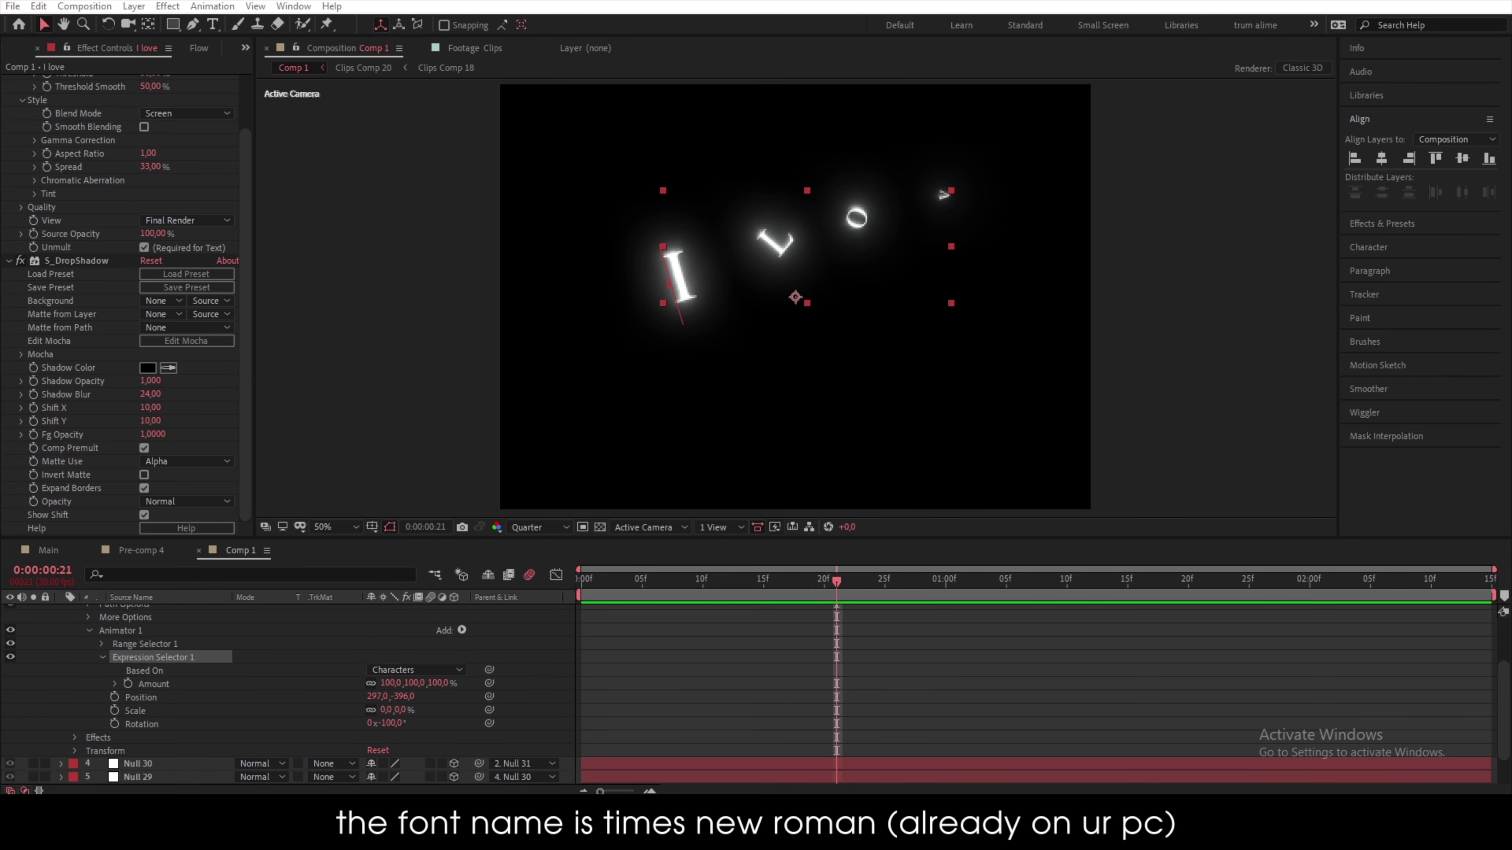
# - Switch to Discord, look through the server's note and diary channels, and return to After Effects
pyautogui.moveTo(1511, 351); pyautogui.dragTo(1046, 242)
pyautogui.click(1119, 349)
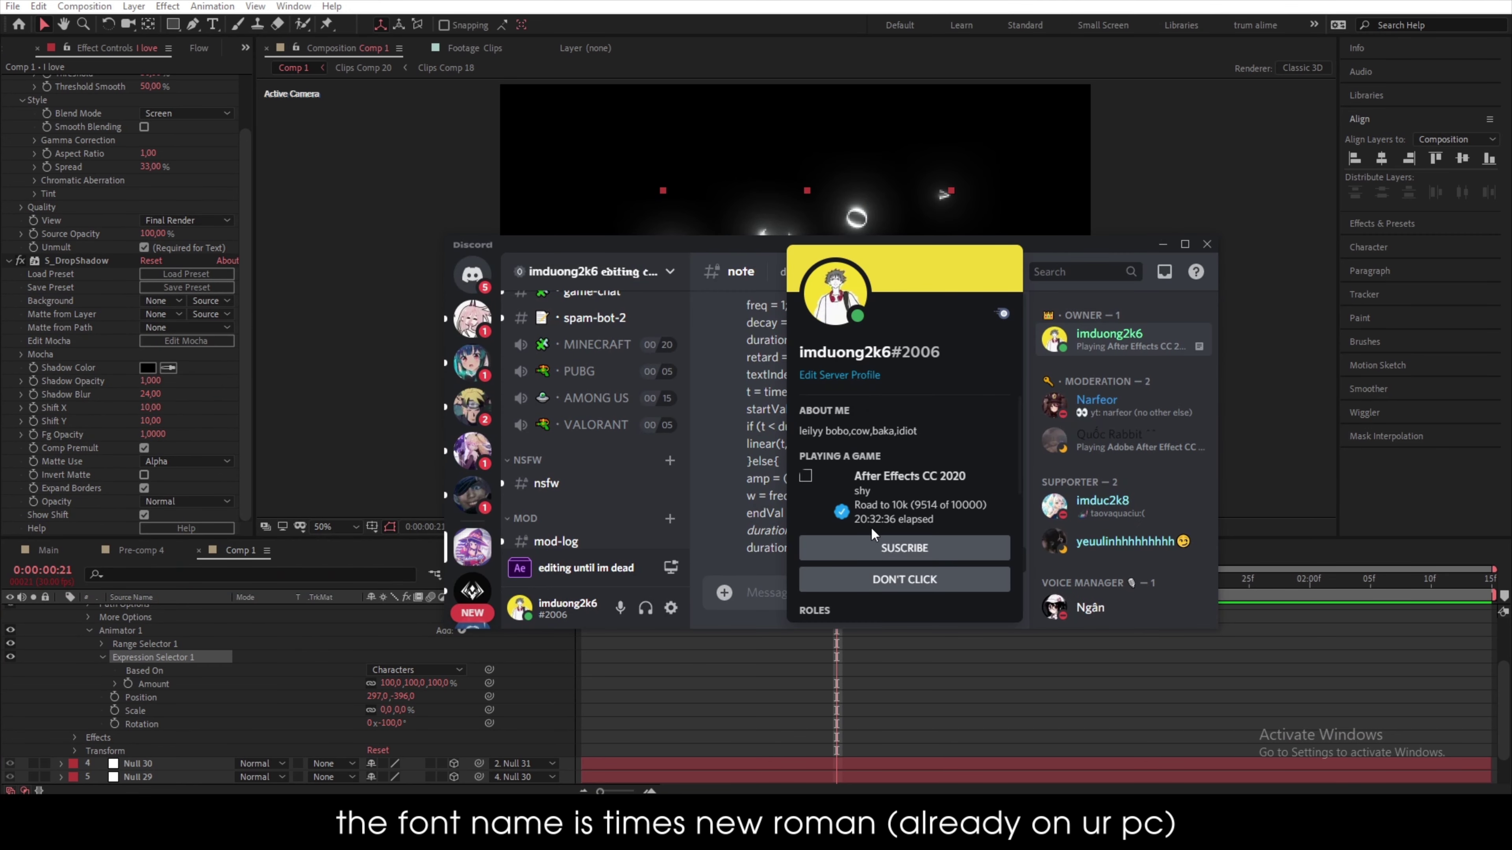
pyautogui.click(720, 477)
pyautogui.scroll(10, 574, 392)
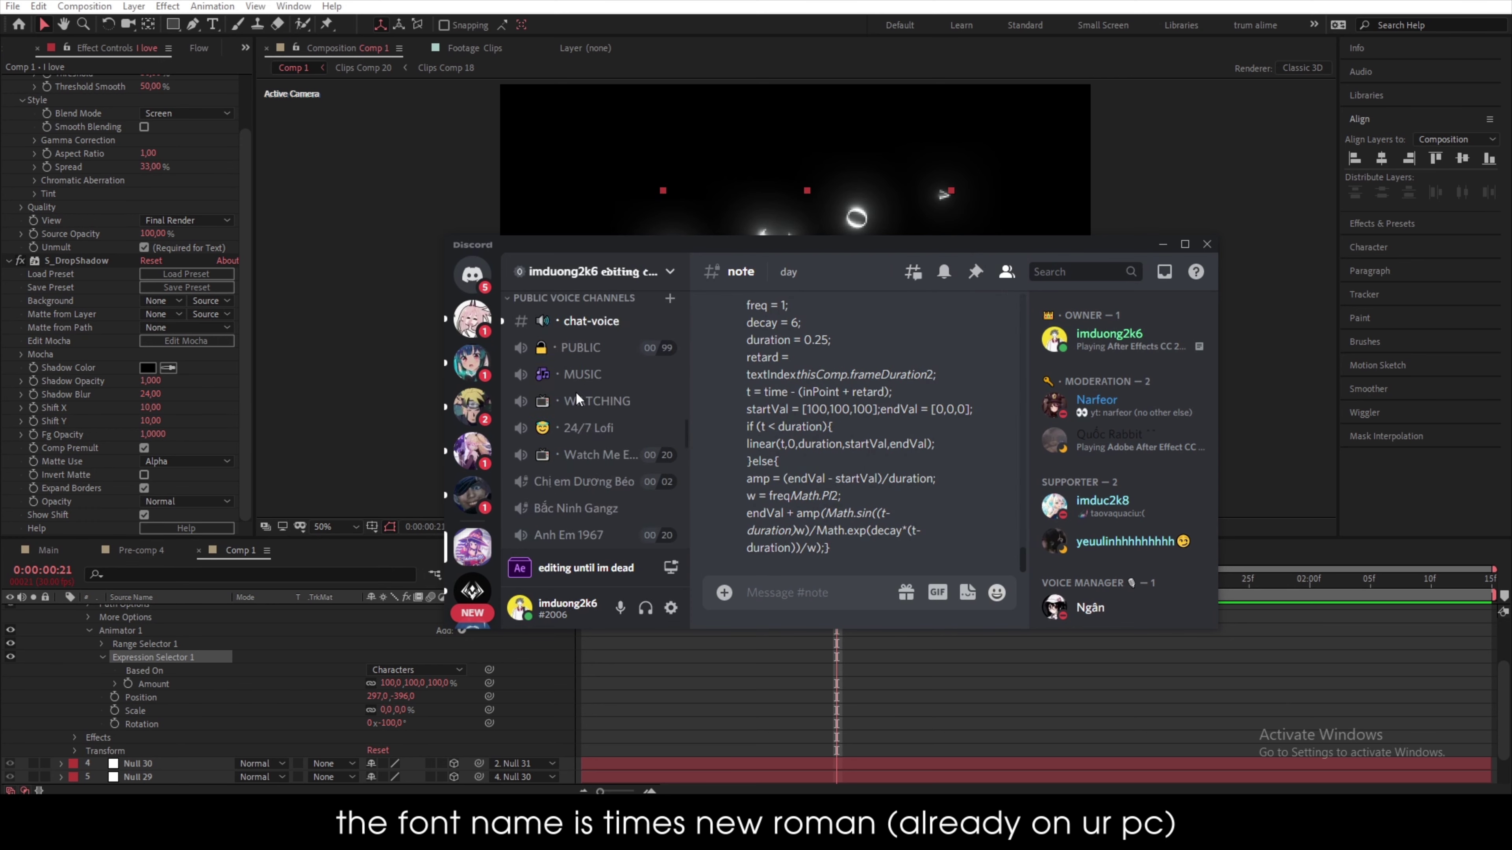
pyautogui.scroll(5, 588, 393)
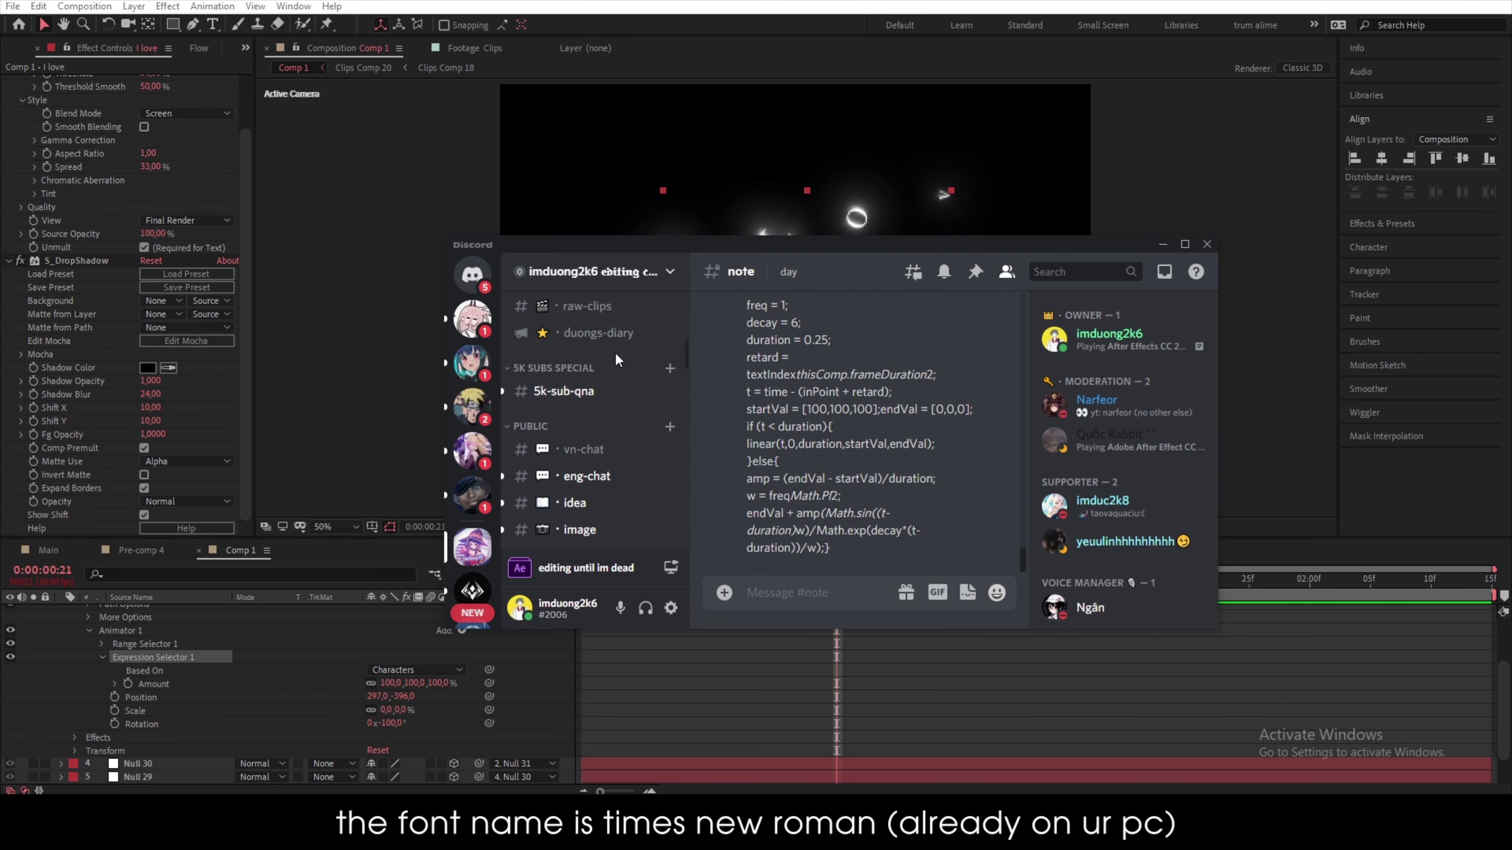
pyautogui.click(598, 335)
pyautogui.scroll(10, 809, 506)
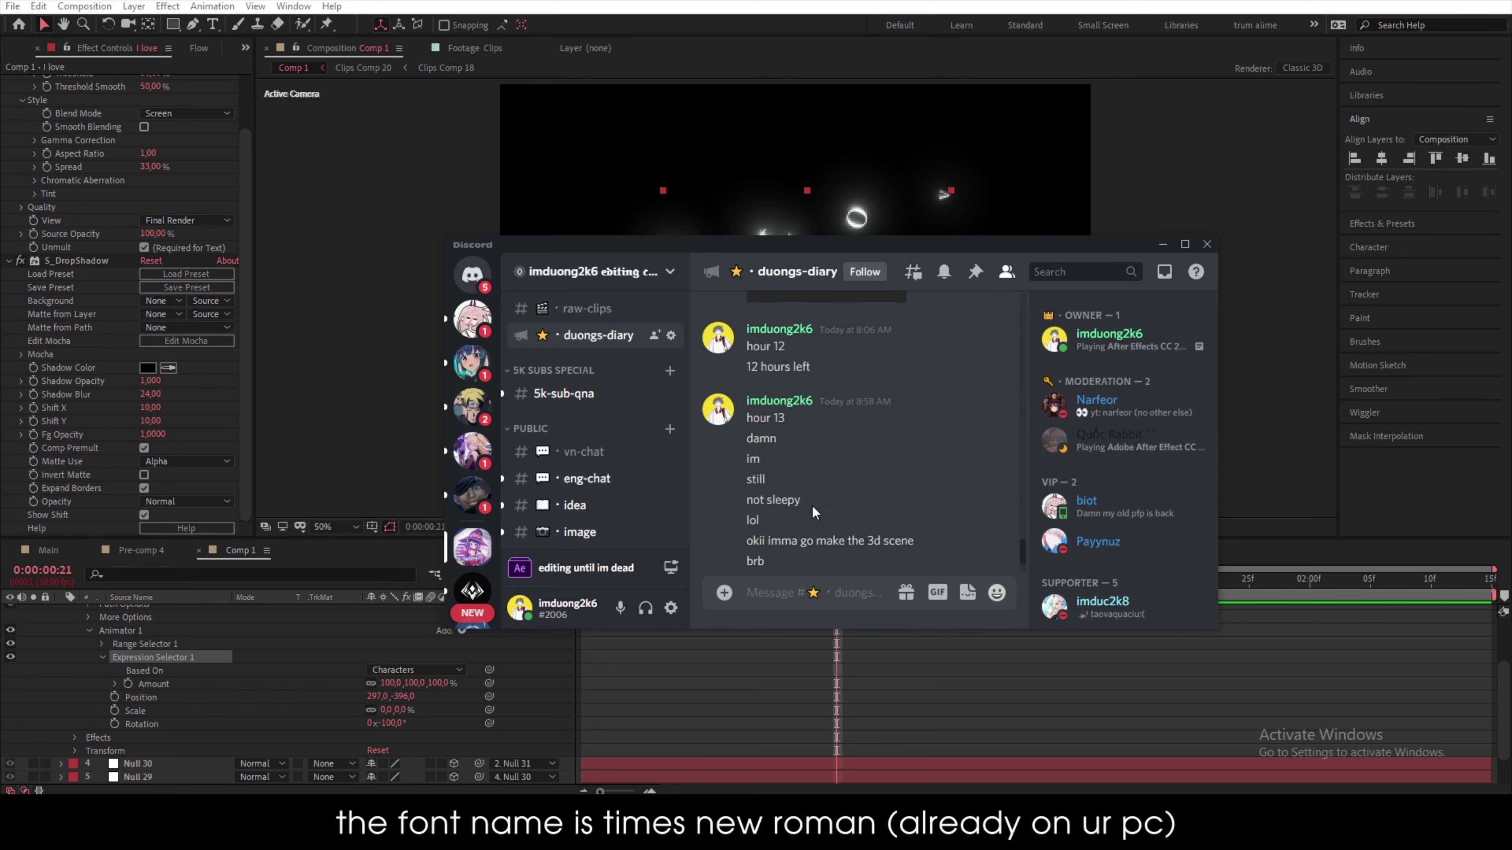
pyautogui.scroll(-10, 805, 492)
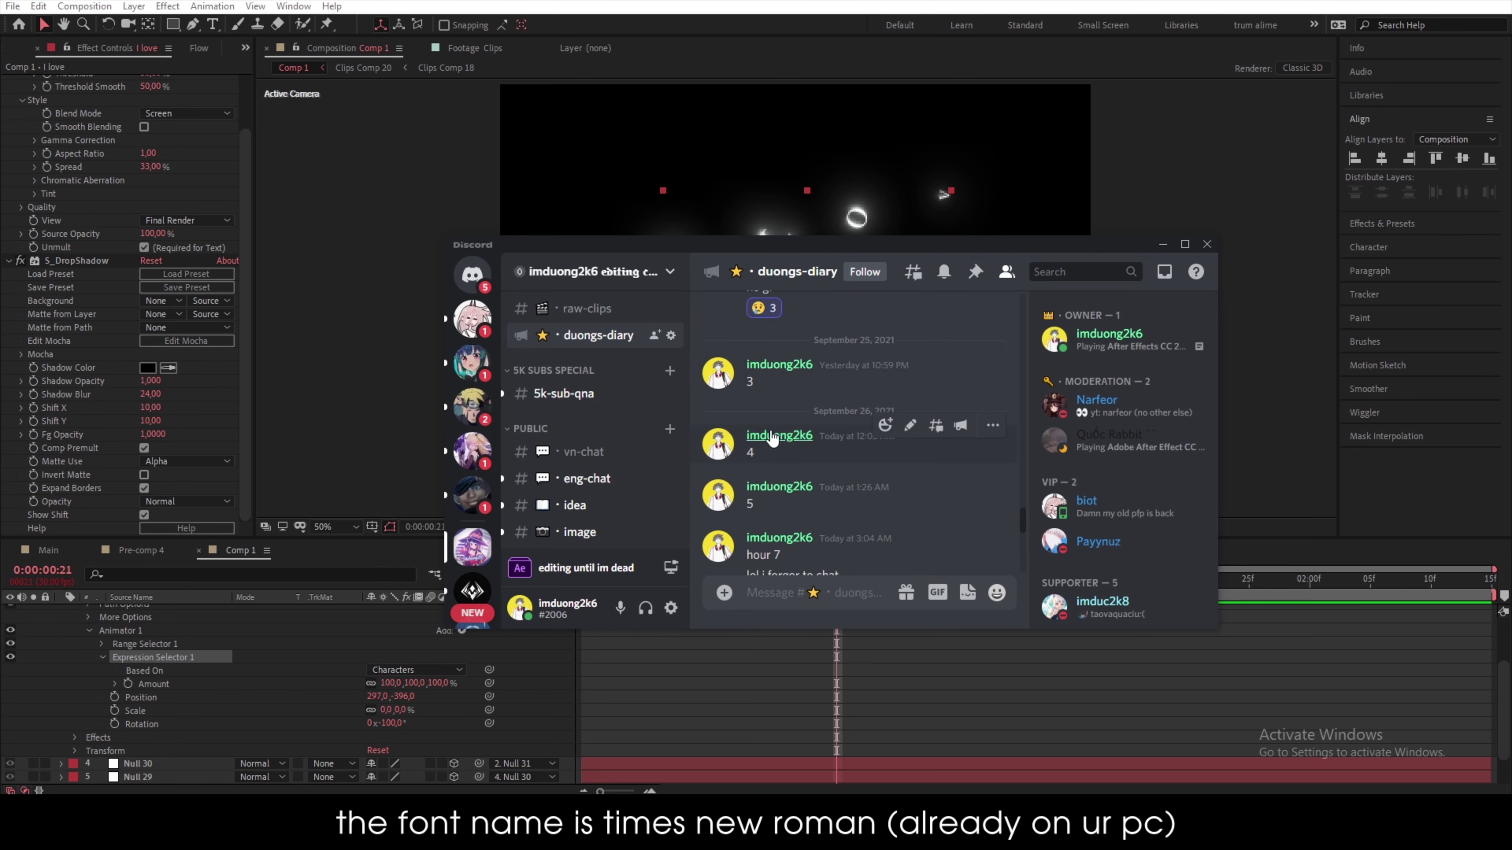
pyautogui.scroll(-3, 770, 438)
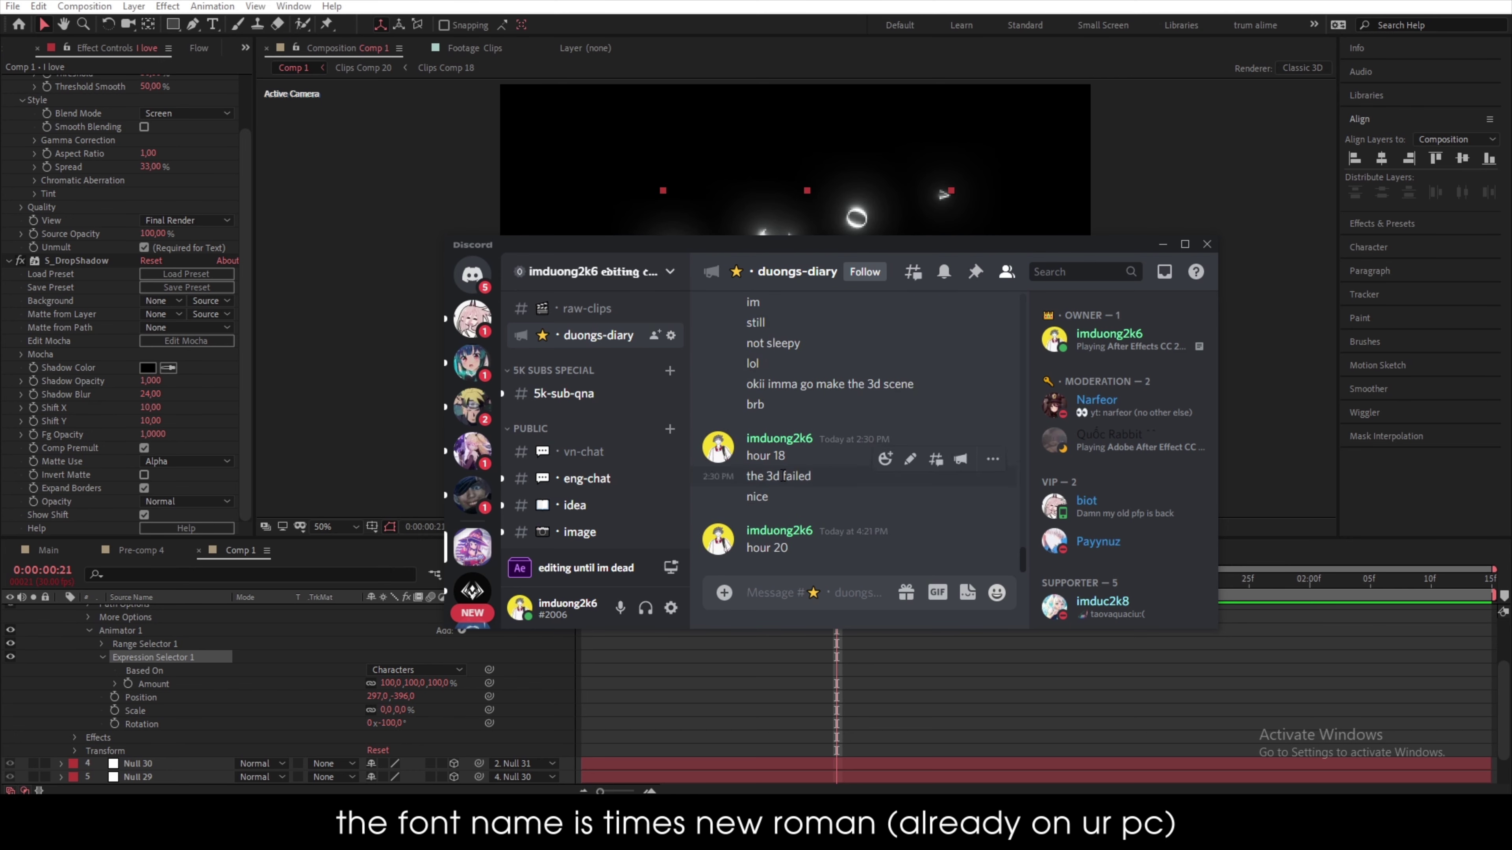
pyautogui.moveTo(826, 243); pyautogui.dragTo(1511, 334)
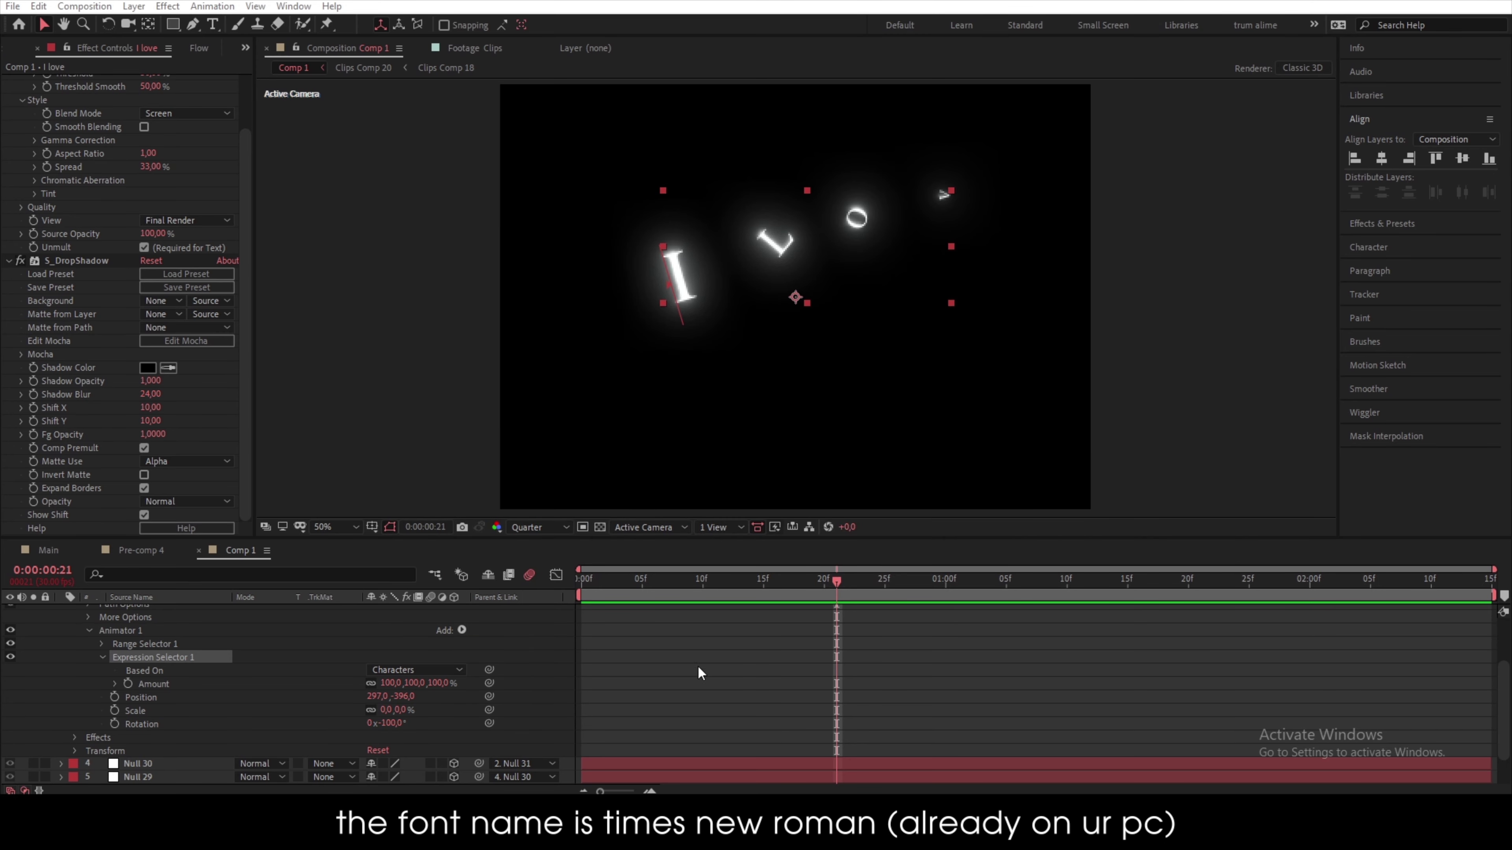
# - Enable an expression on the Amount property of Expression Selector 1 in the "I love" text layer
pyautogui.scroll(1, 697, 665)
pyautogui.moveTo(826, 582)
pyautogui.mouseDown()
pyautogui.moveTo(1372, 600)
pyautogui.moveTo(836, 581)
pyautogui.mouseUp()
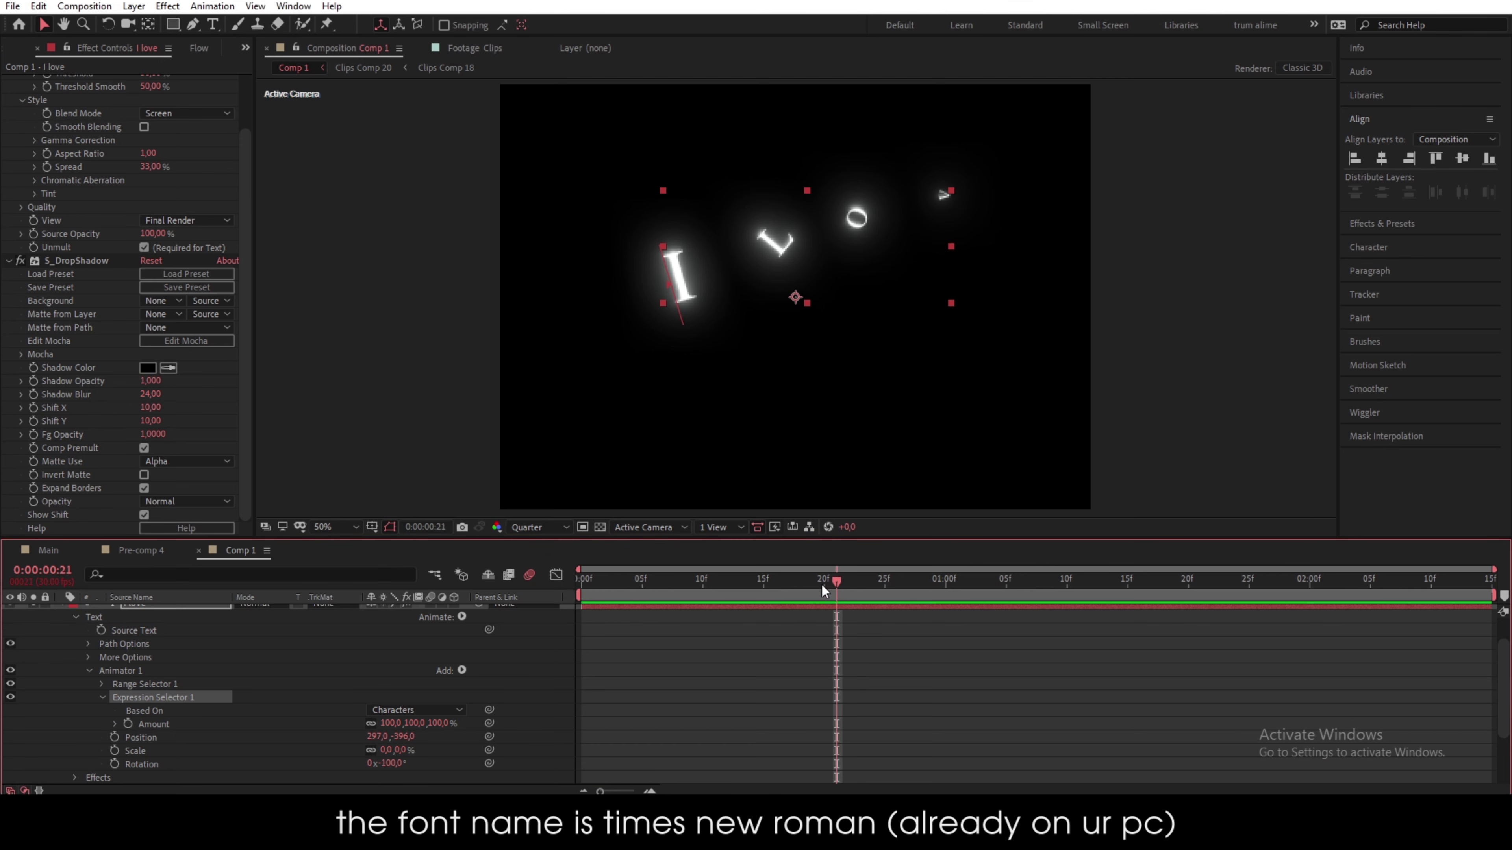
pyautogui.click(114, 724)
pyautogui.scroll(-3, 194, 691)
pyautogui.click(178, 654)
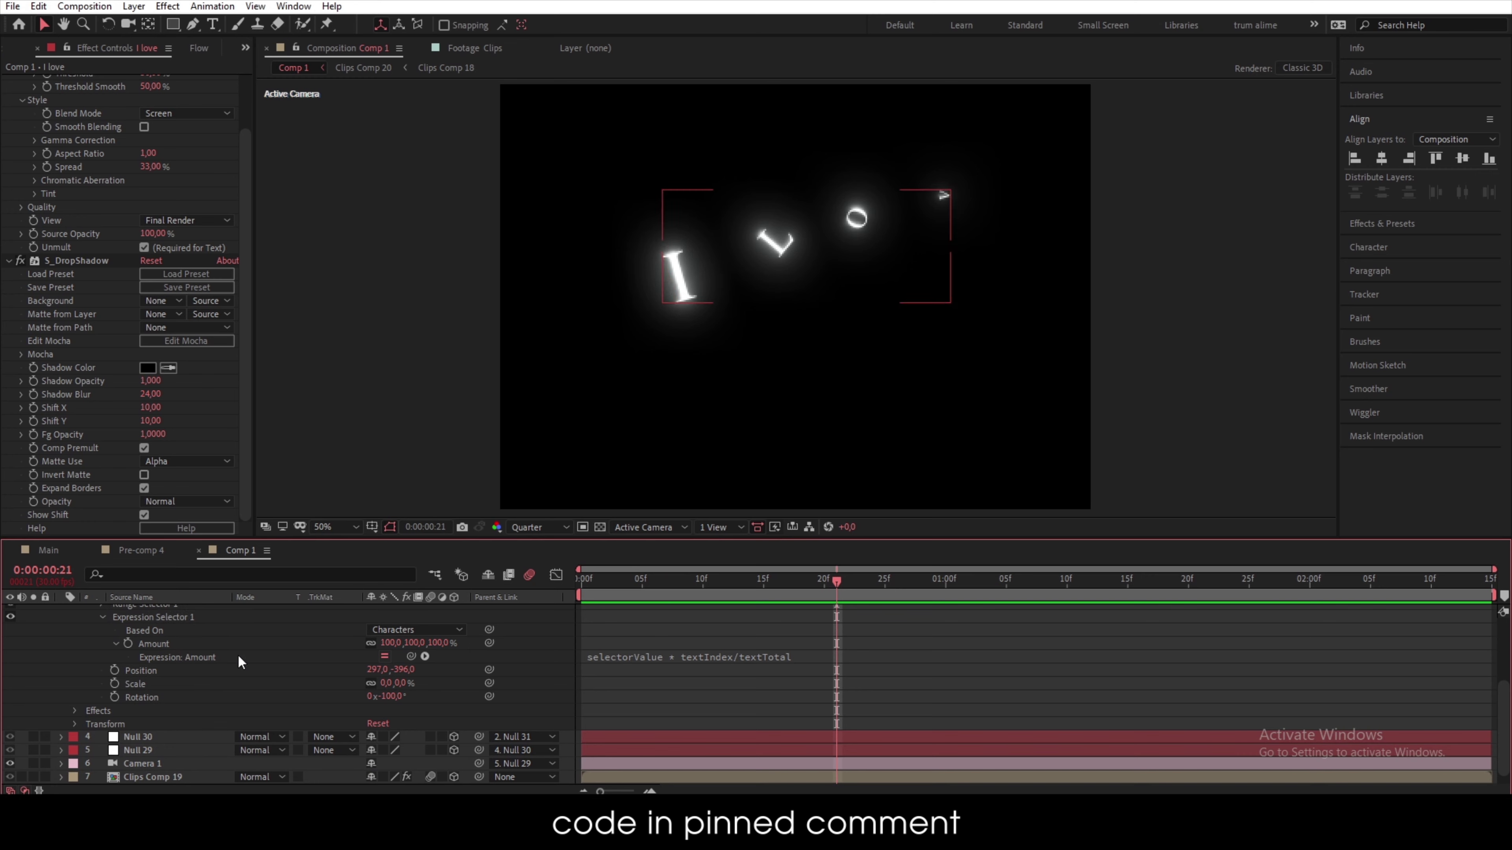
# - Try pasting the bounce code with freq = 1, decay = 6 and duration = 0.25 as the Amount expression, and scrub to check it
pyautogui.click(626, 656)
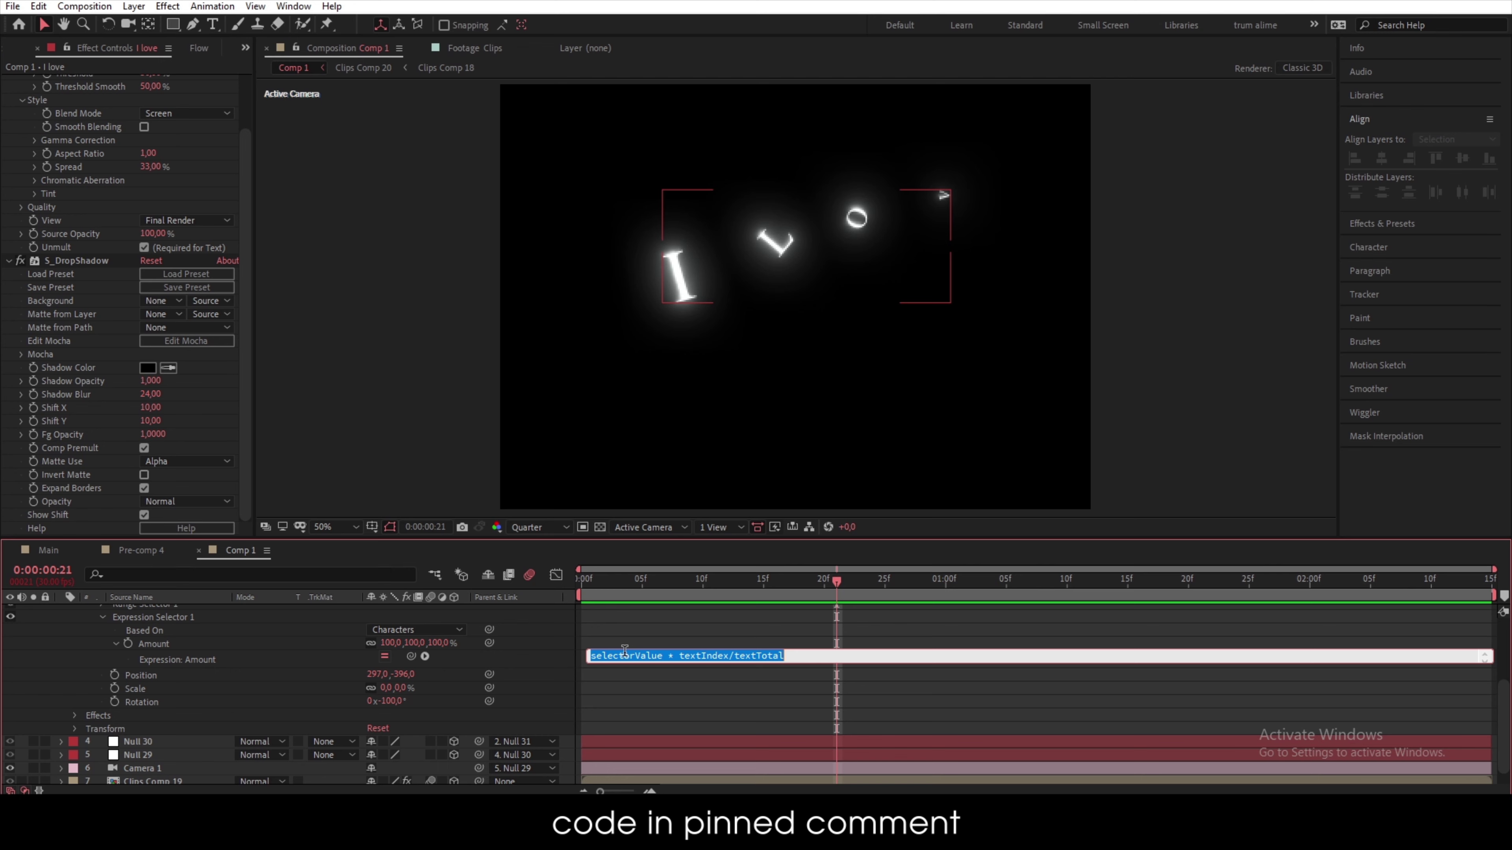
pyautogui.hotkey('ctrl', 'v')
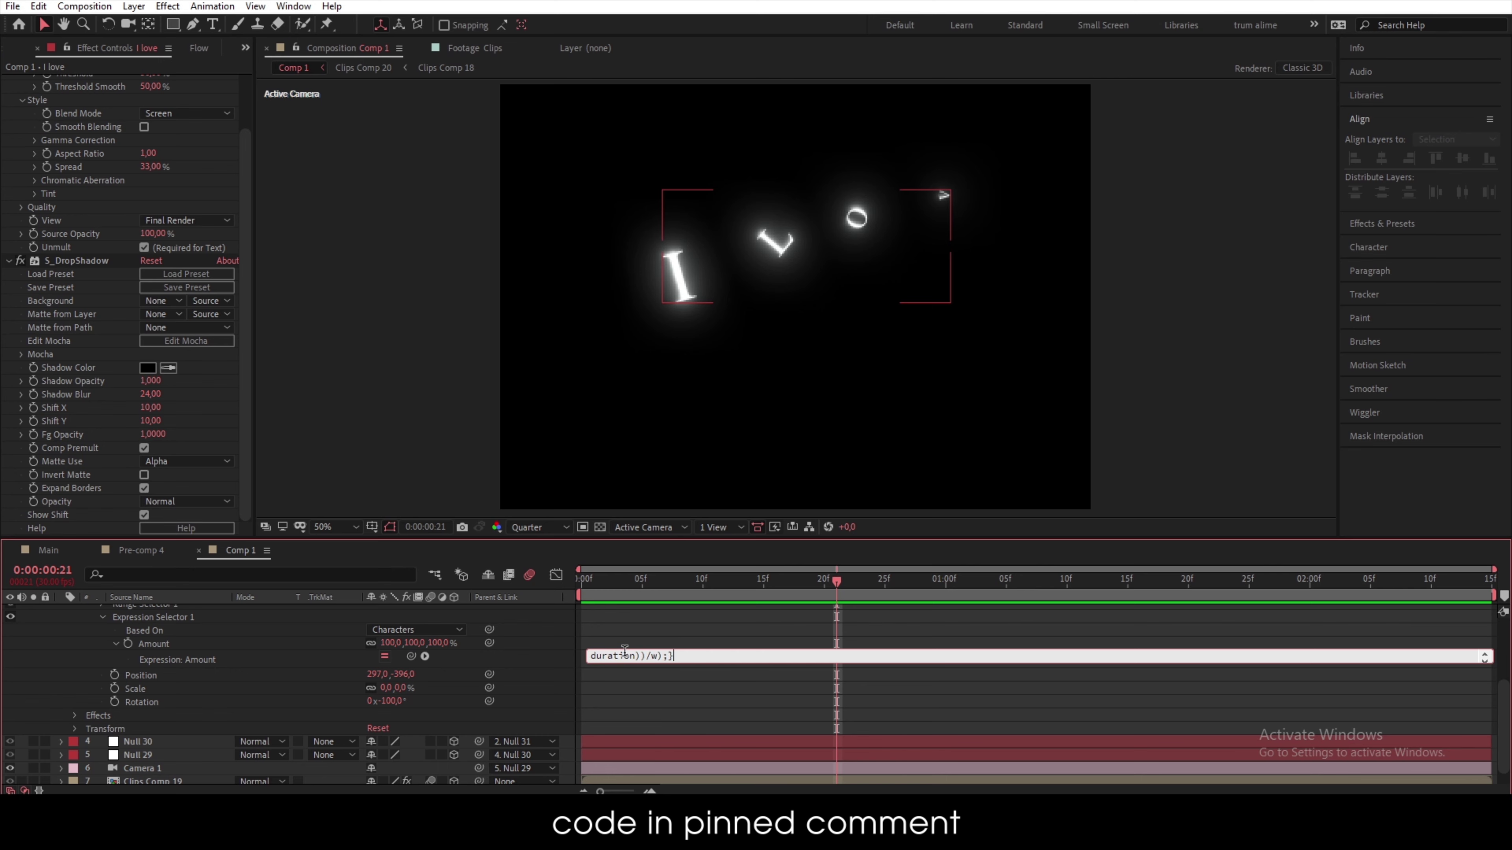
pyautogui.click(699, 628)
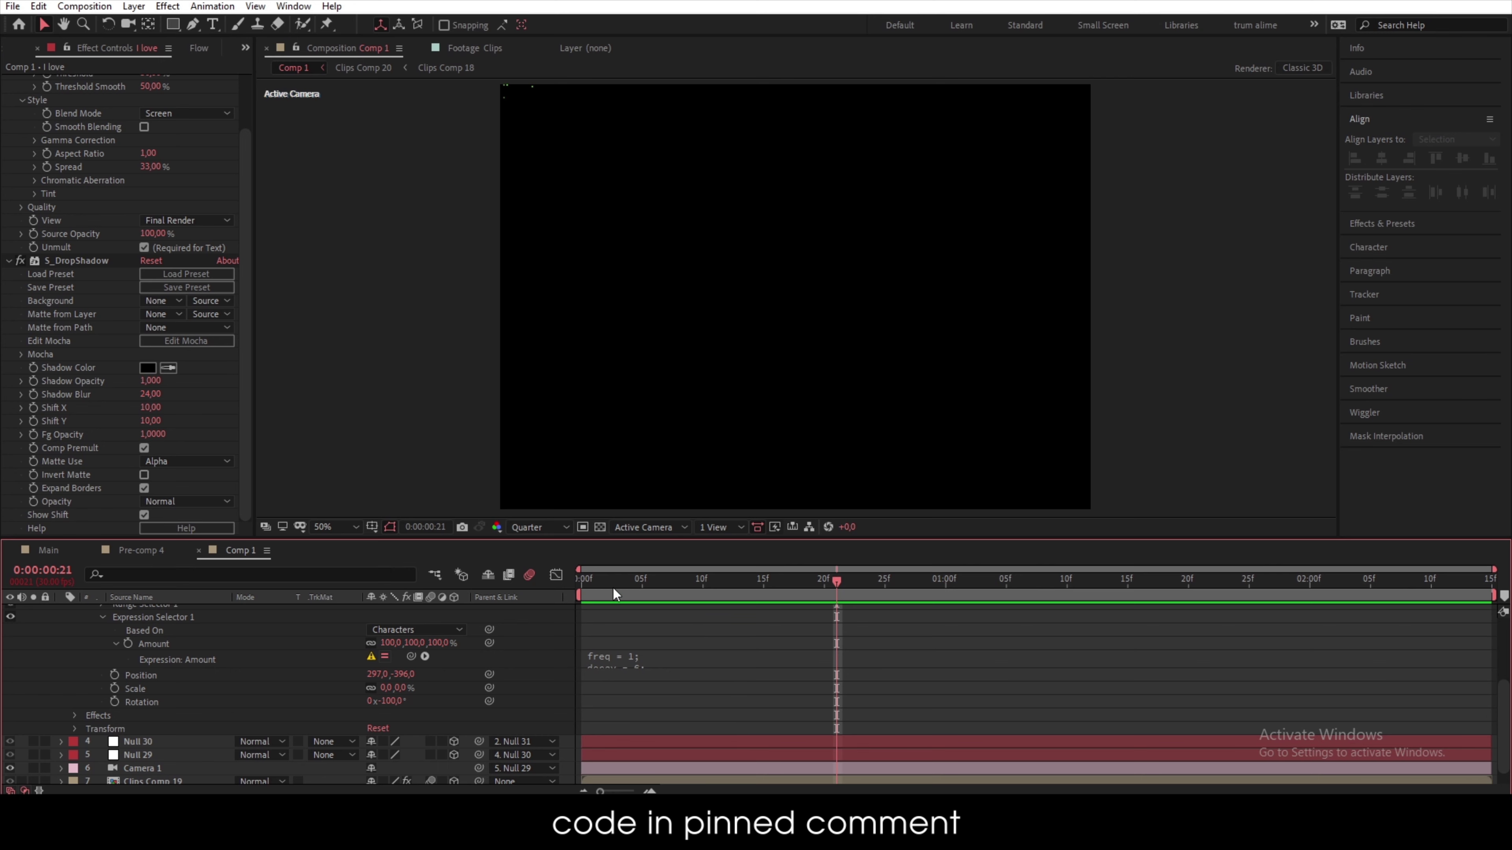
pyautogui.moveTo(626, 583); pyautogui.dragTo(982, 593)
pyautogui.scroll(2, 167, 696)
pyautogui.scroll(2, 166, 696)
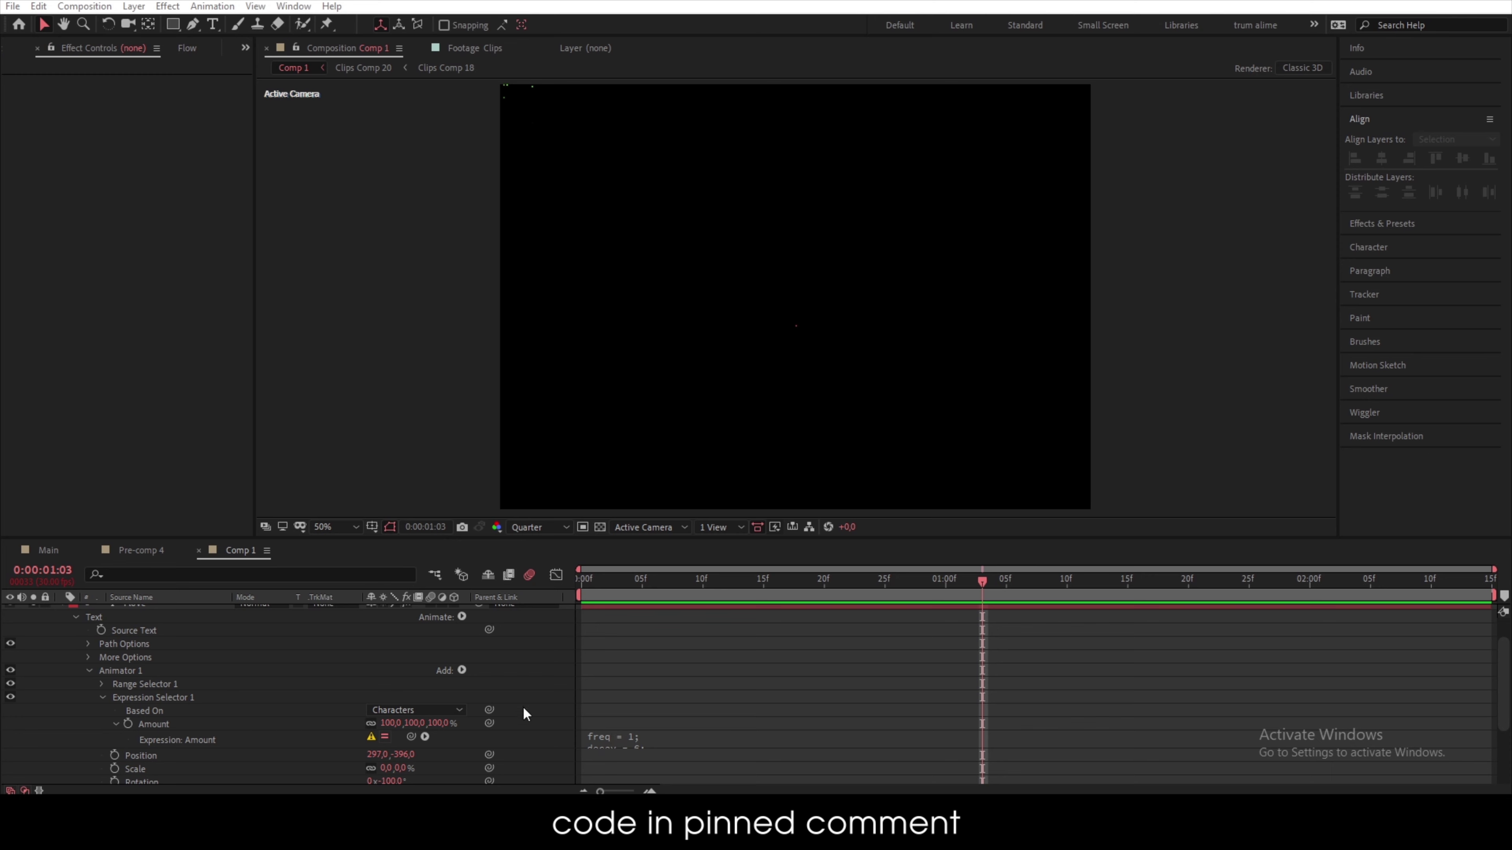
# - Replace the Amount expression with the corrected bounce code using retard = textIndex*thisComp.frameDuration*2, and scrub to check the letters
pyautogui.scroll(-1, 655, 700)
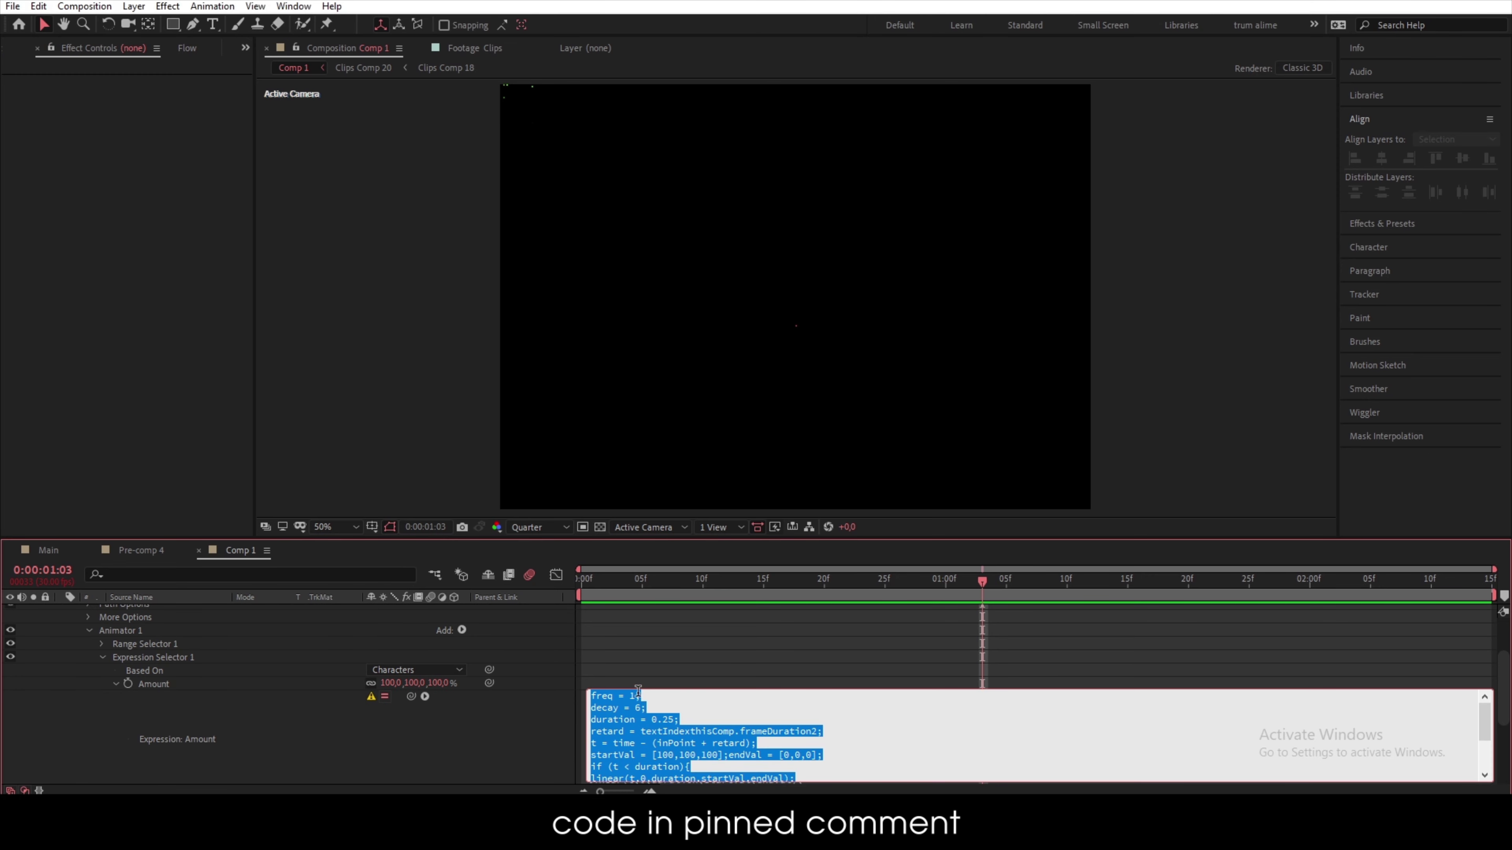
pyautogui.hotkey('ctrl', 'v')
pyautogui.click(748, 643)
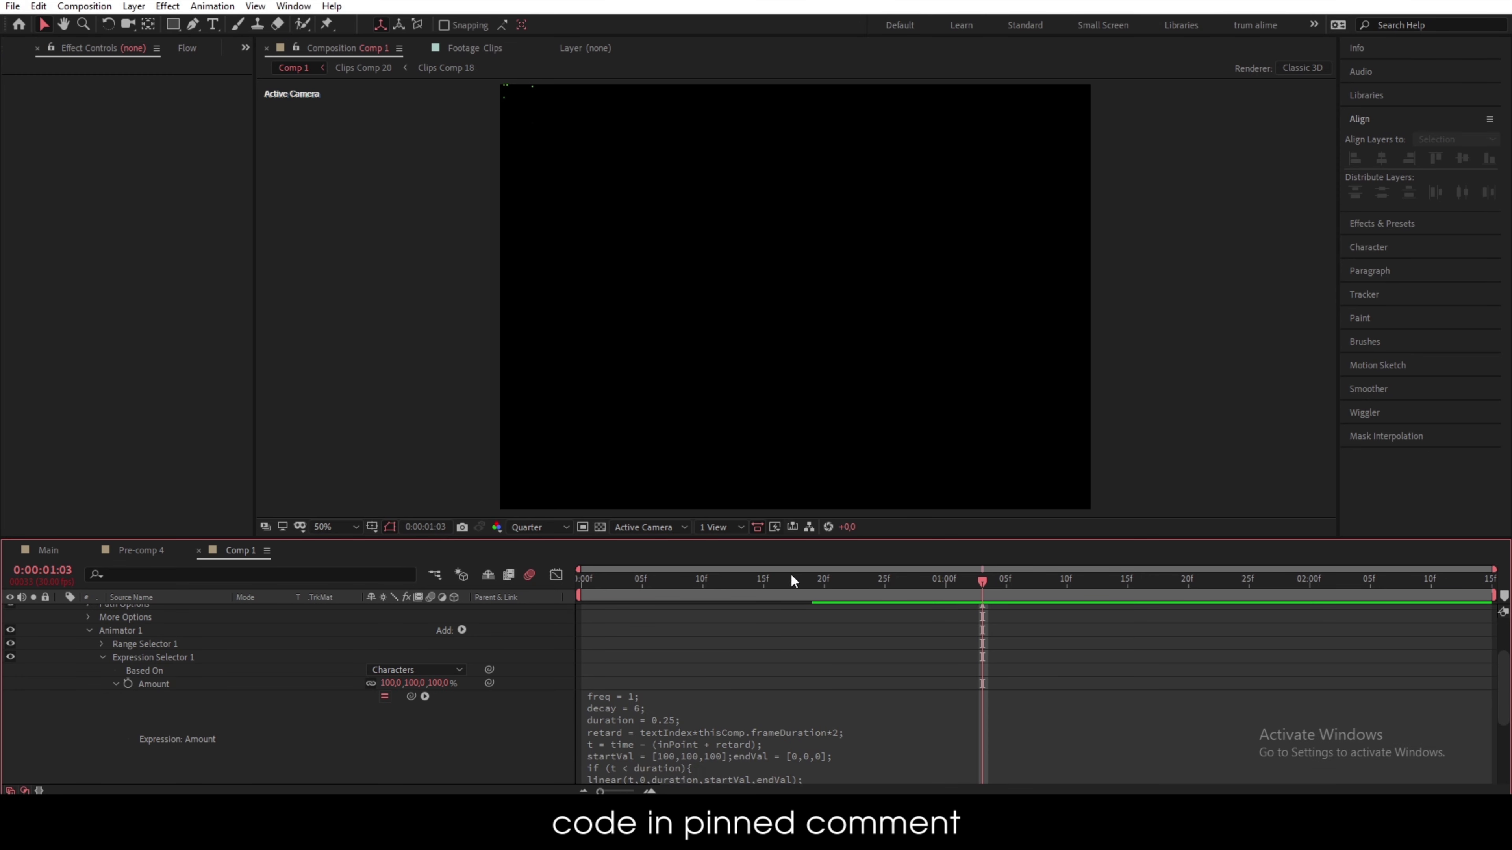
pyautogui.moveTo(791, 579); pyautogui.dragTo(769, 650)
# - Enable motion blur on the "I love" text layer and unsolo it
pyautogui.scroll(3, 412, 644)
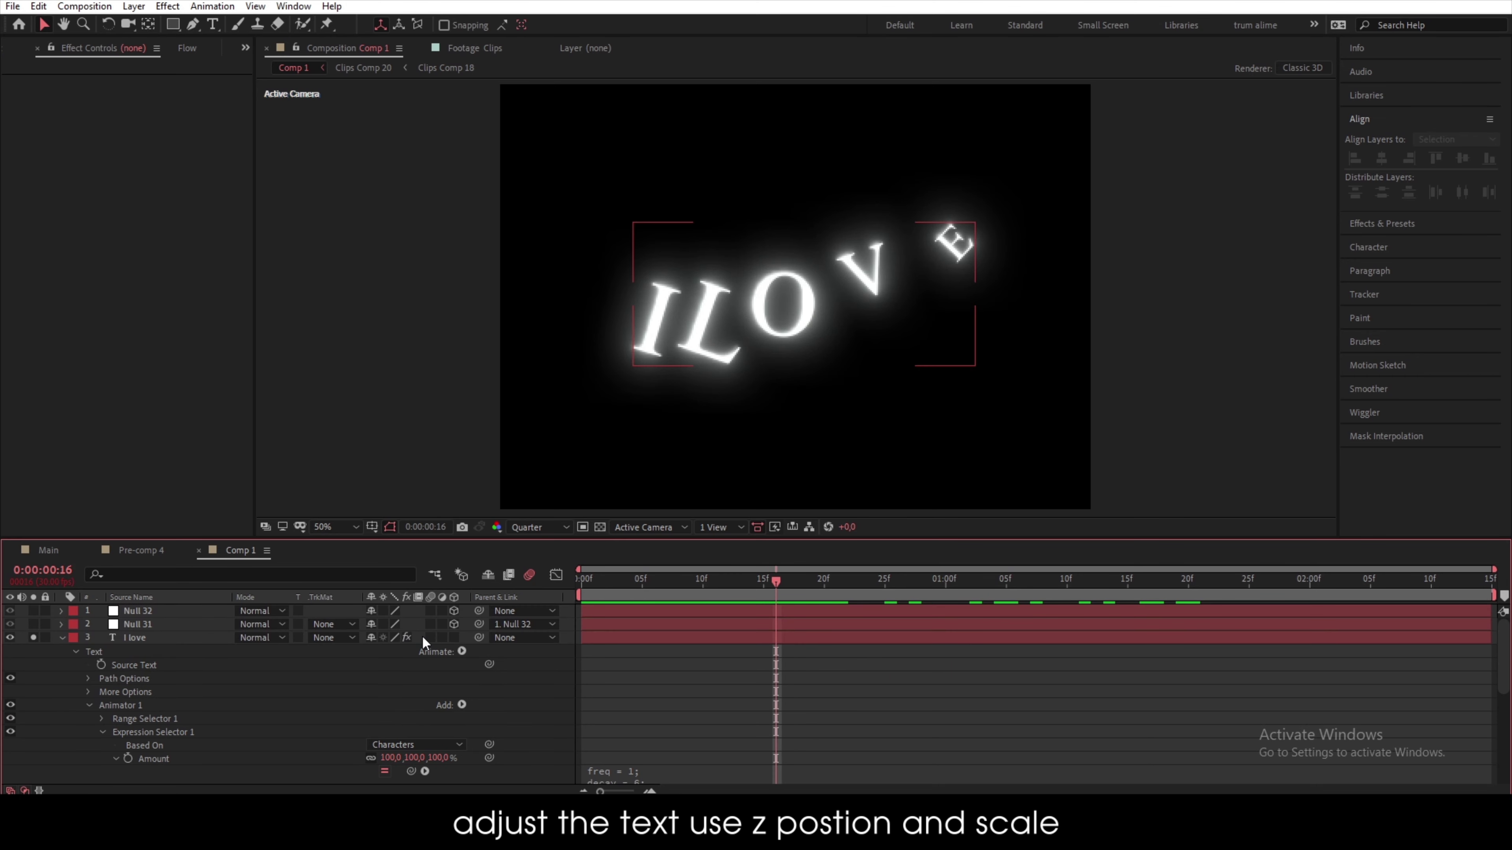
pyautogui.click(429, 638)
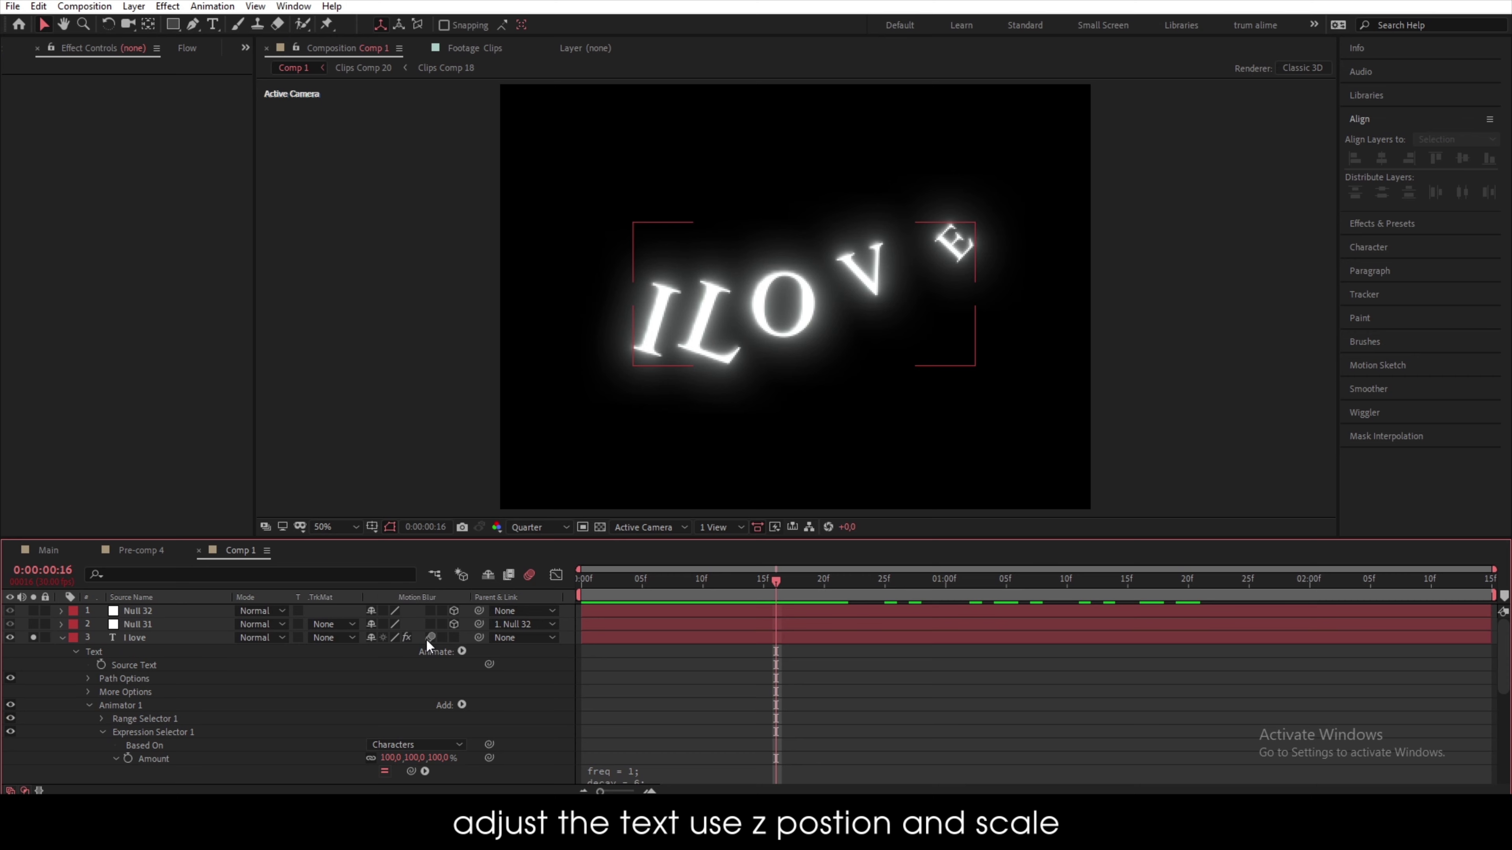
pyautogui.click(60, 638)
pyautogui.click(37, 637)
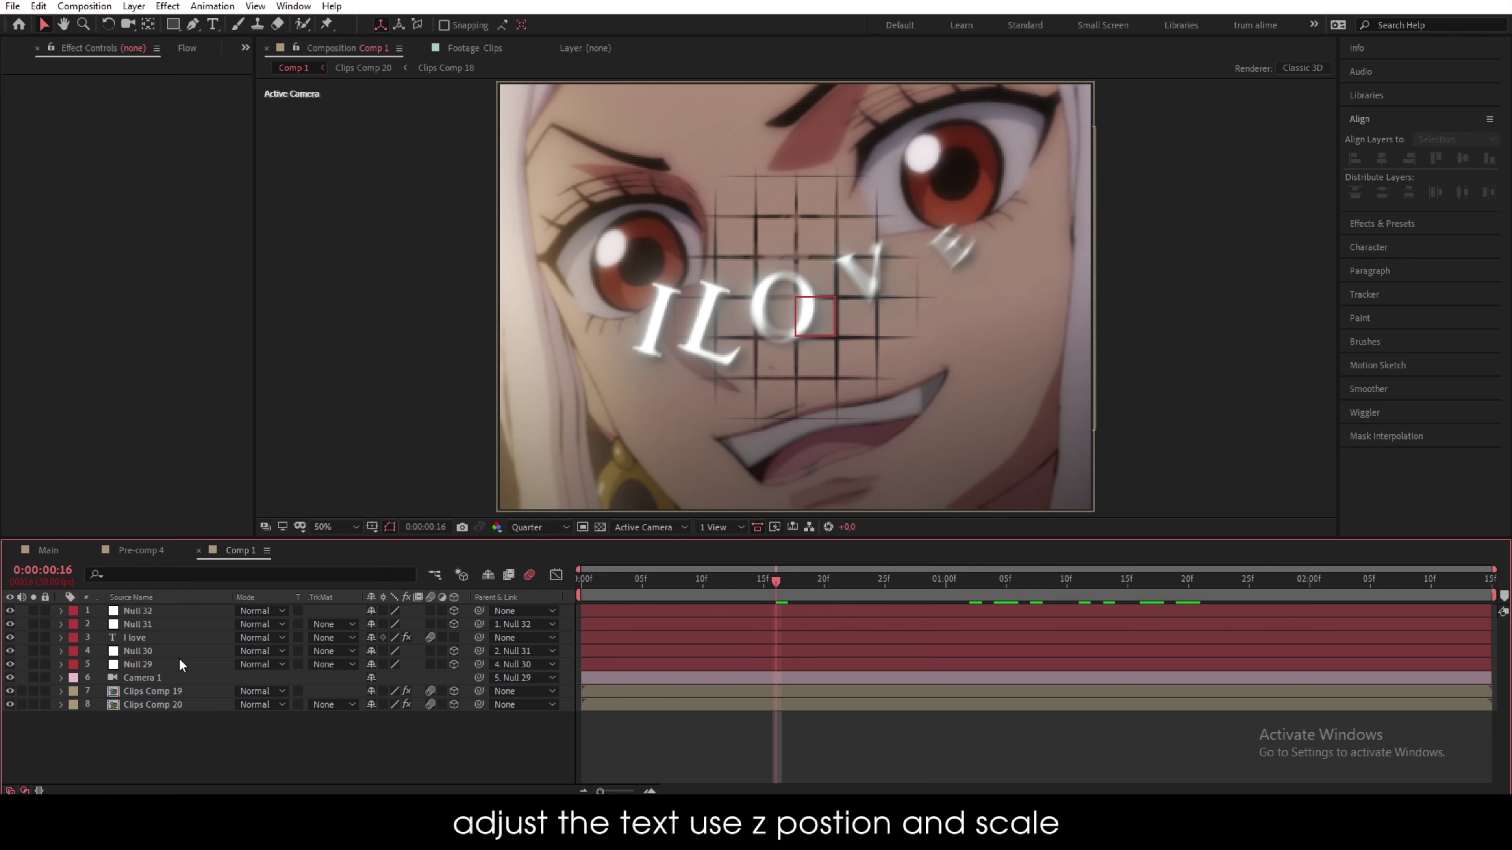
# - Move the "I love" layer between Clips Comp 19 and Clips Comp 20 and make it a 3D layer
pyautogui.click(182, 638)
pyautogui.moveTo(186, 641); pyautogui.dragTo(182, 699)
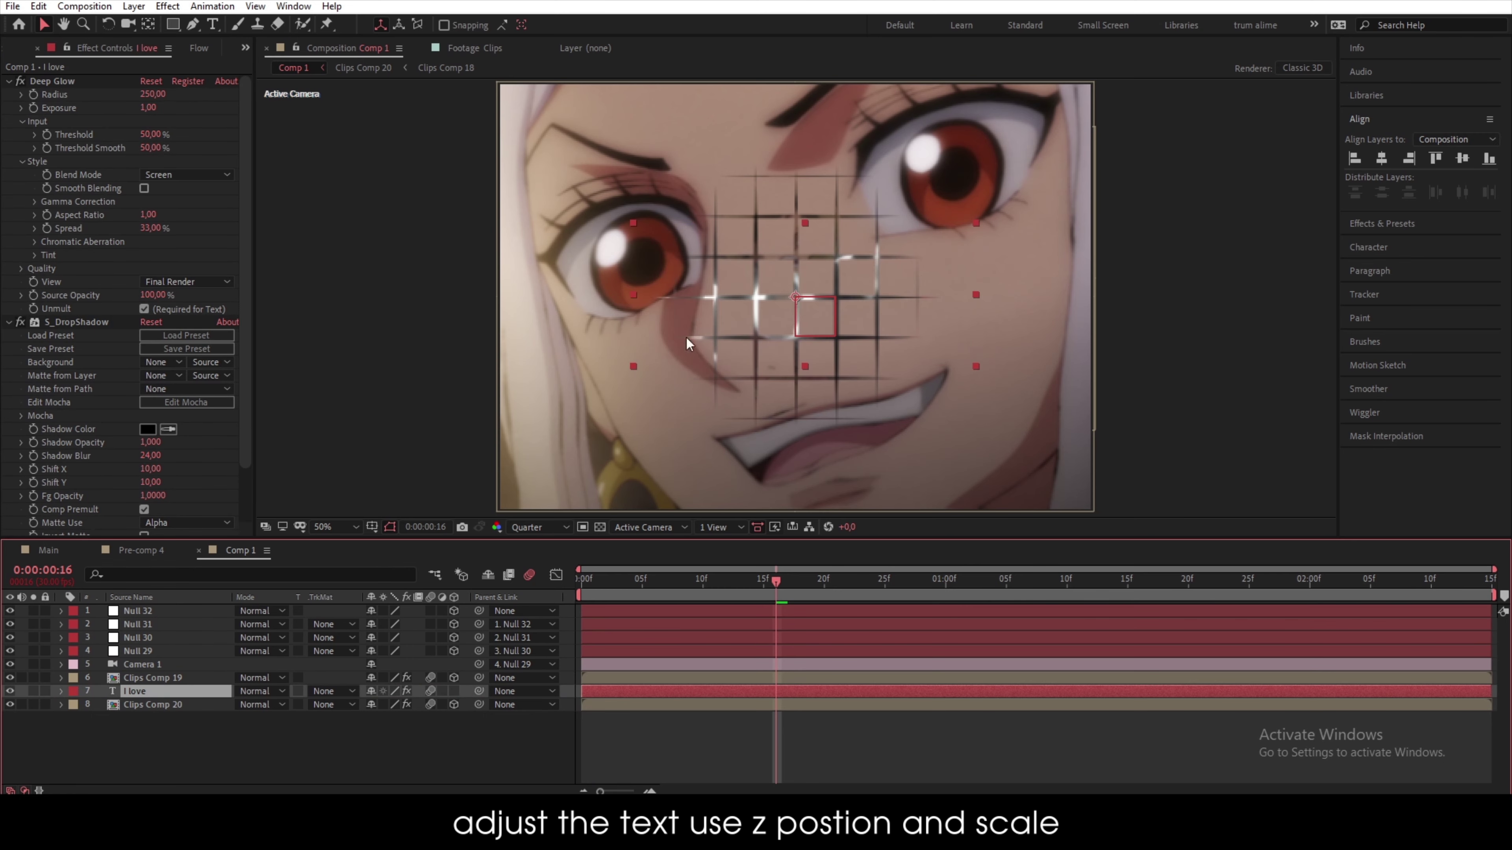
pyautogui.click(454, 691)
# - At 0:00:01:06, place the "I love" text at position 750, 638, 728, scaled down and with Z Rotation 3°
pyautogui.moveTo(782, 591); pyautogui.dragTo(1017, 622)
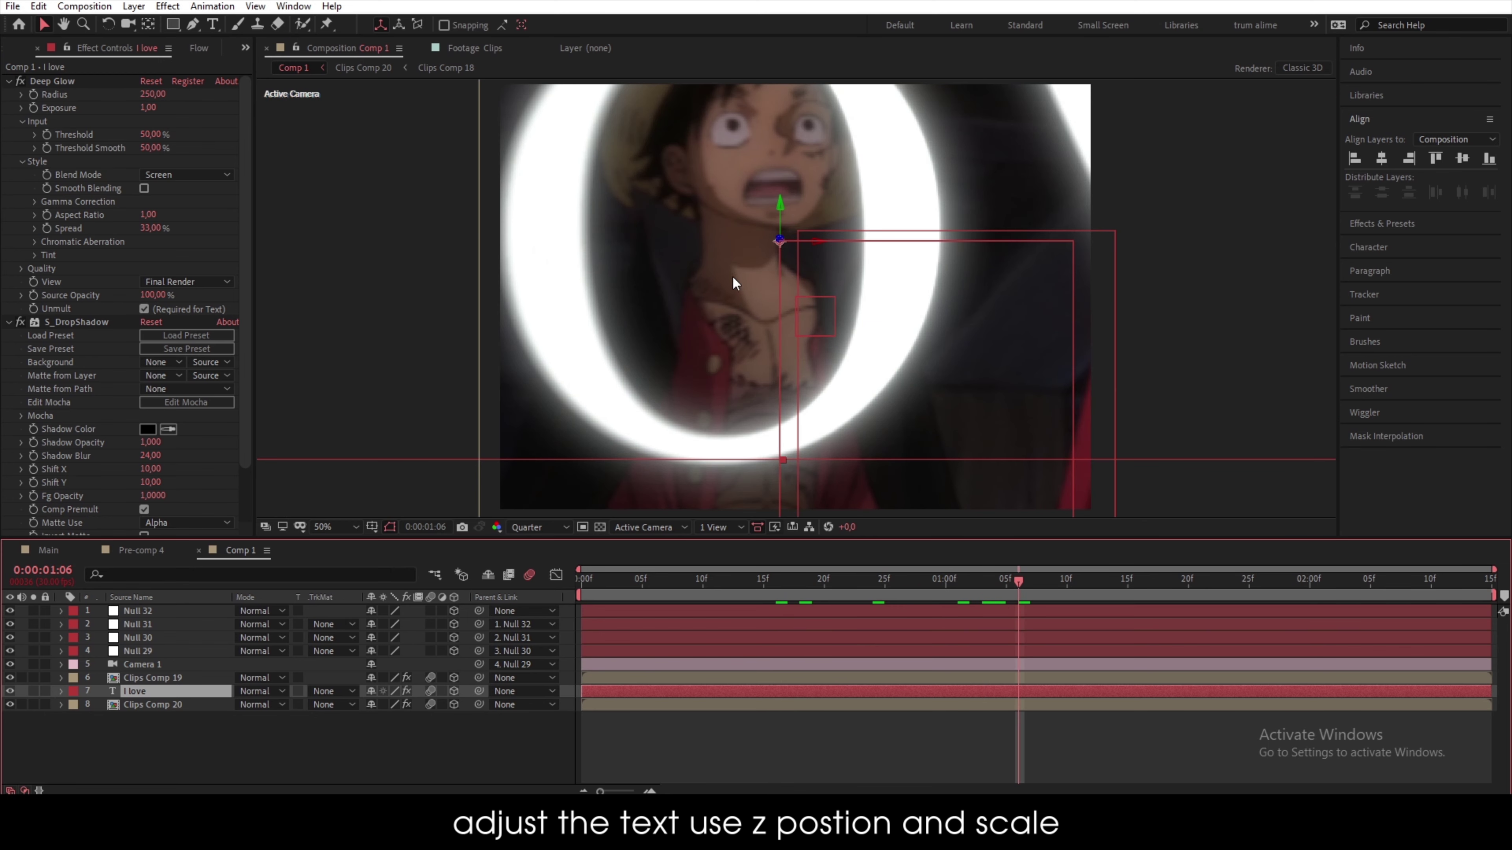
pyautogui.press('p')
pyautogui.moveTo(419, 699); pyautogui.dragTo(1031, 735)
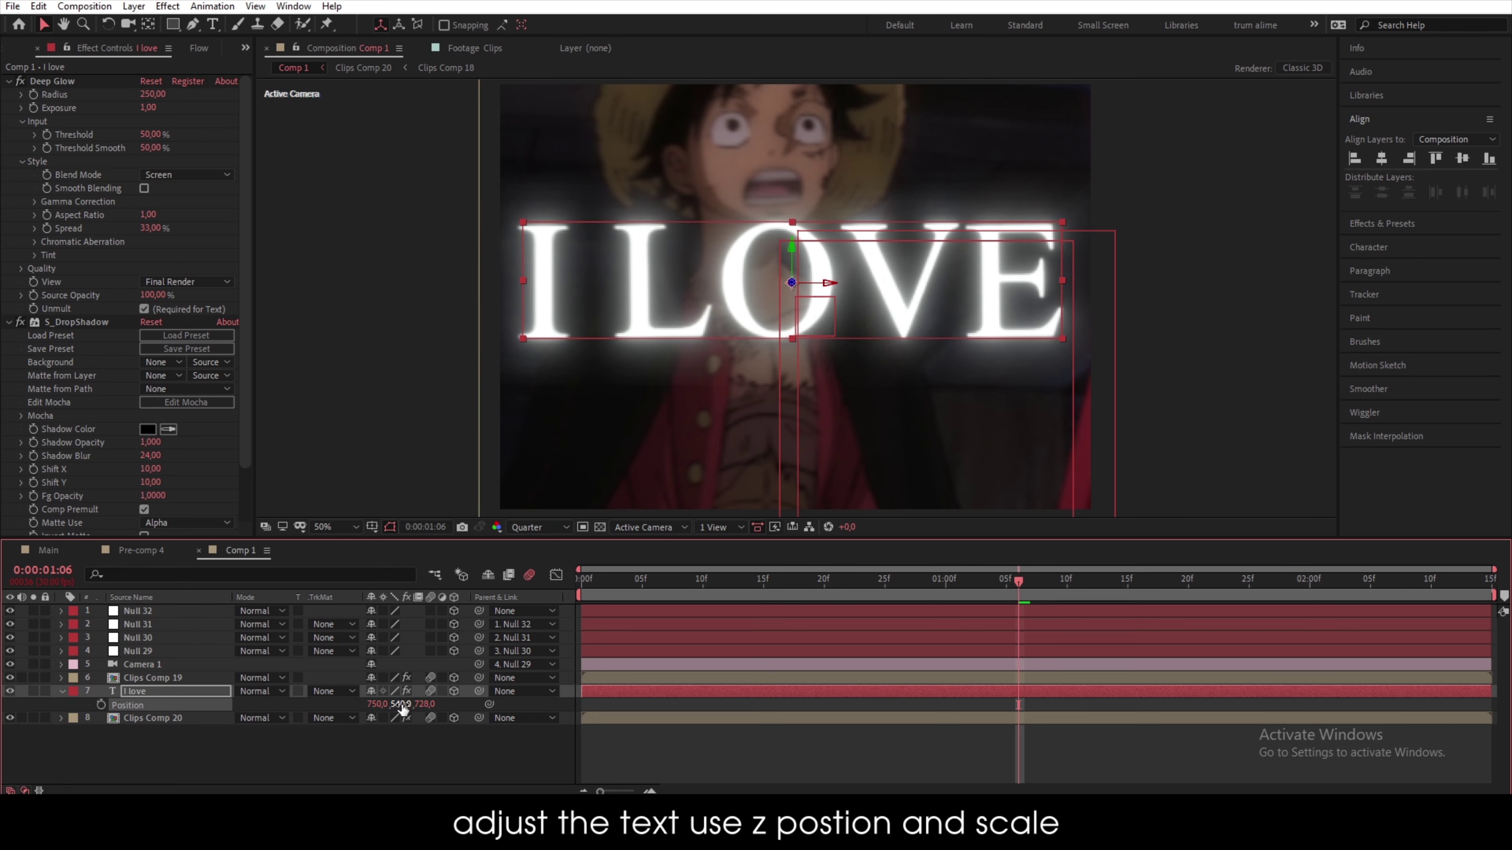
pyautogui.moveTo(402, 706); pyautogui.dragTo(396, 744)
pyautogui.press('s')
pyautogui.press('r')
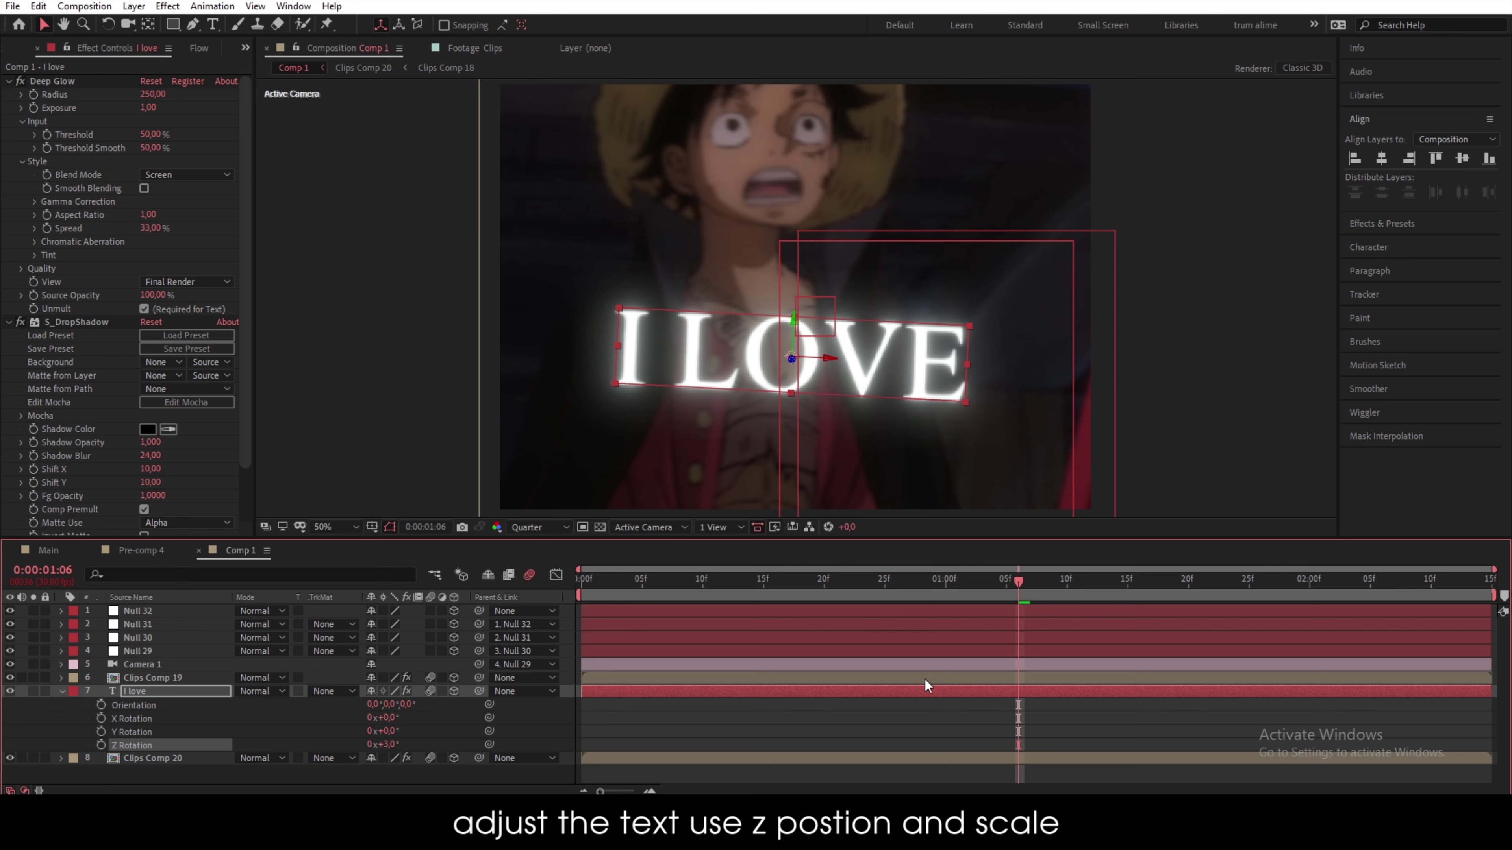
# - Shift the "I love" layer in time so that it starts at frame 16
pyautogui.click(612, 692)
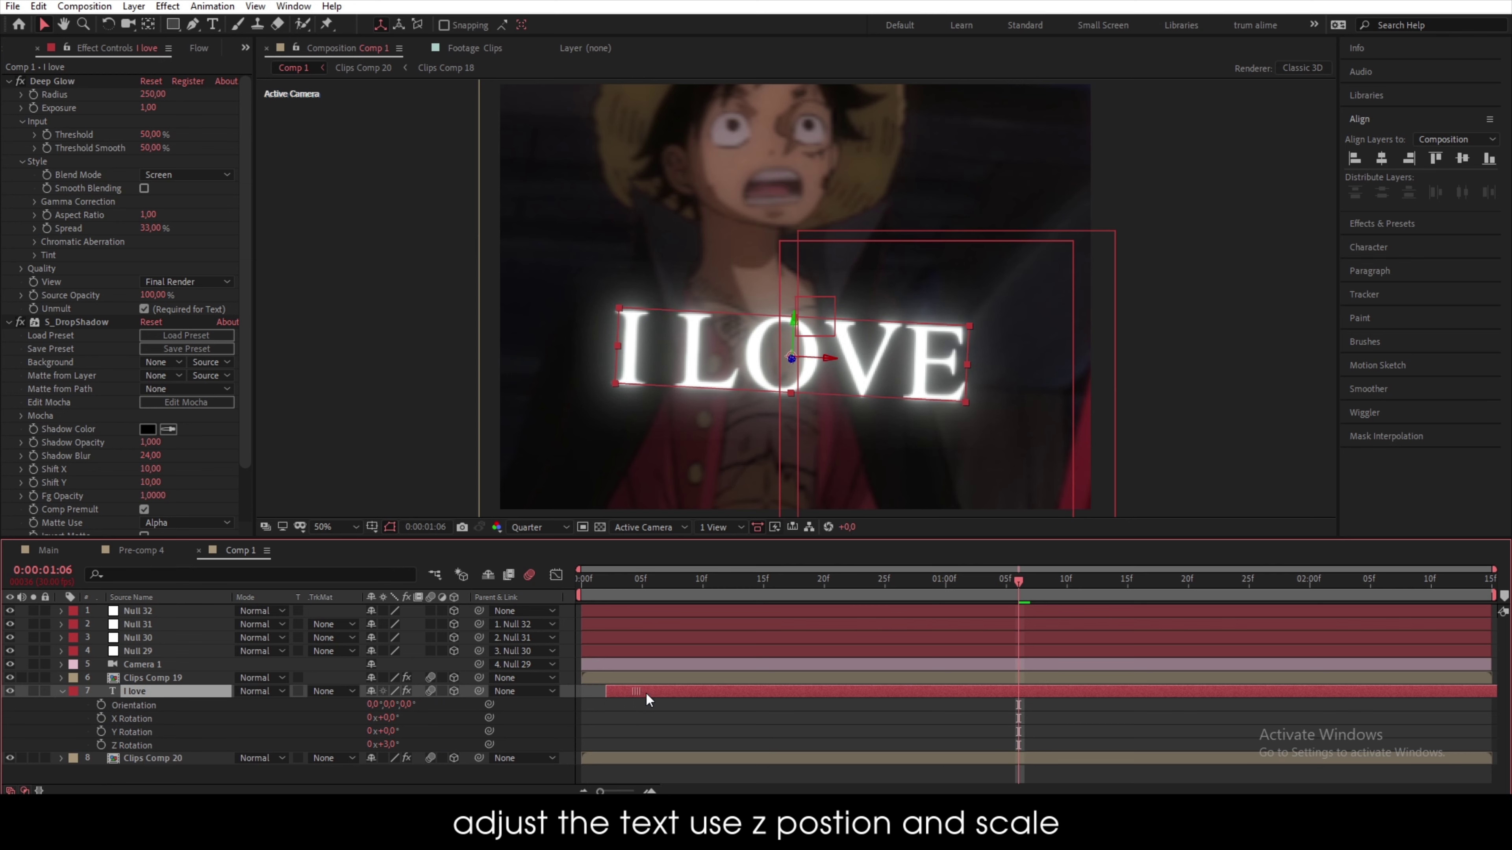
pyautogui.moveTo(645, 692); pyautogui.dragTo(807, 707)
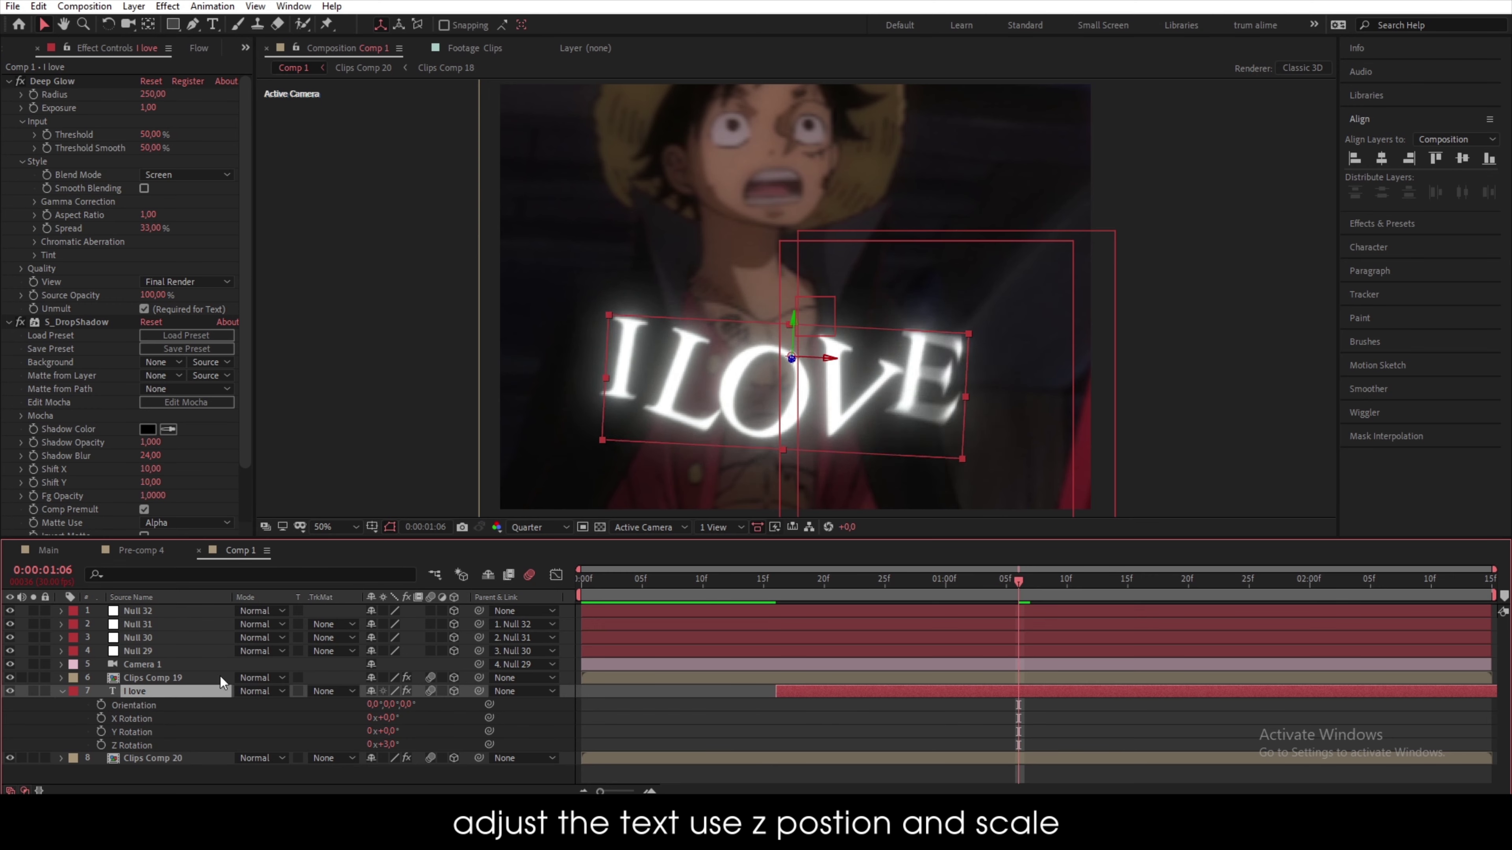
pyautogui.press('r')
# - Preview the composition from the start to check the timing of the text animation
pyautogui.moveTo(709, 584); pyautogui.dragTo(445, 626)
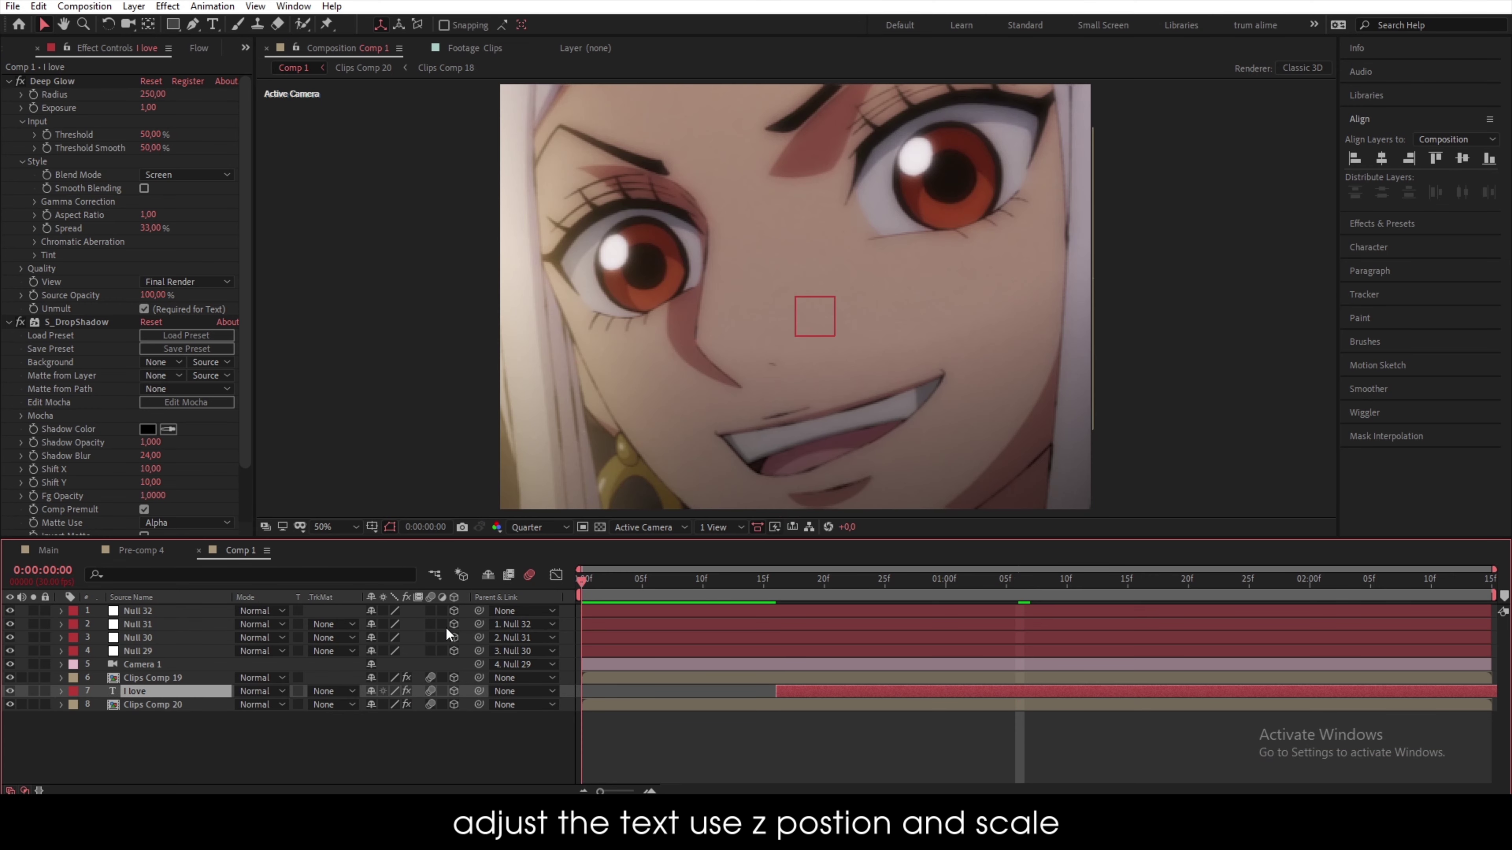
pyautogui.press('space')
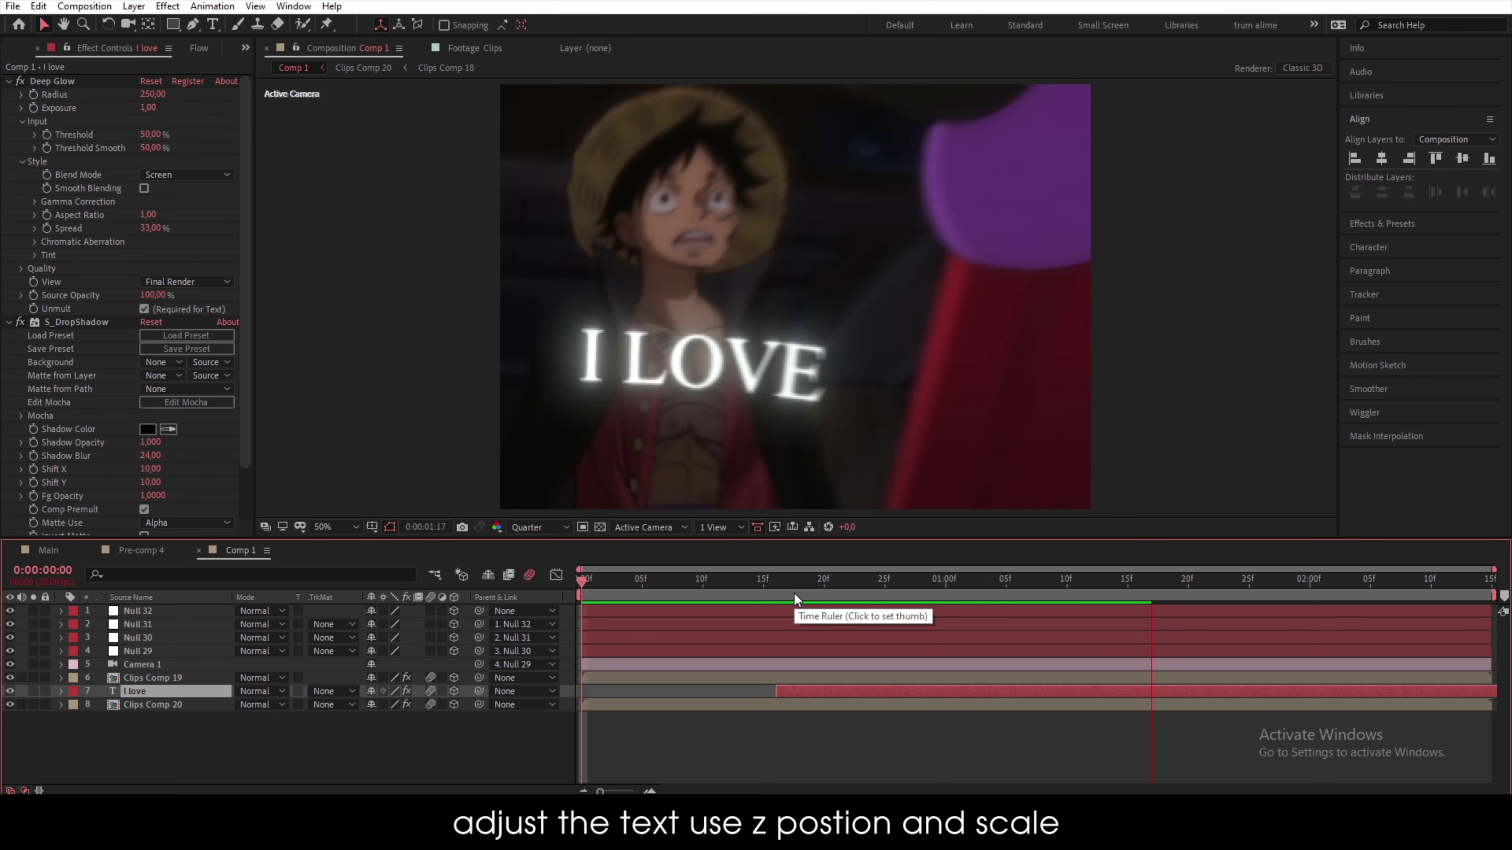
pyautogui.press('space')
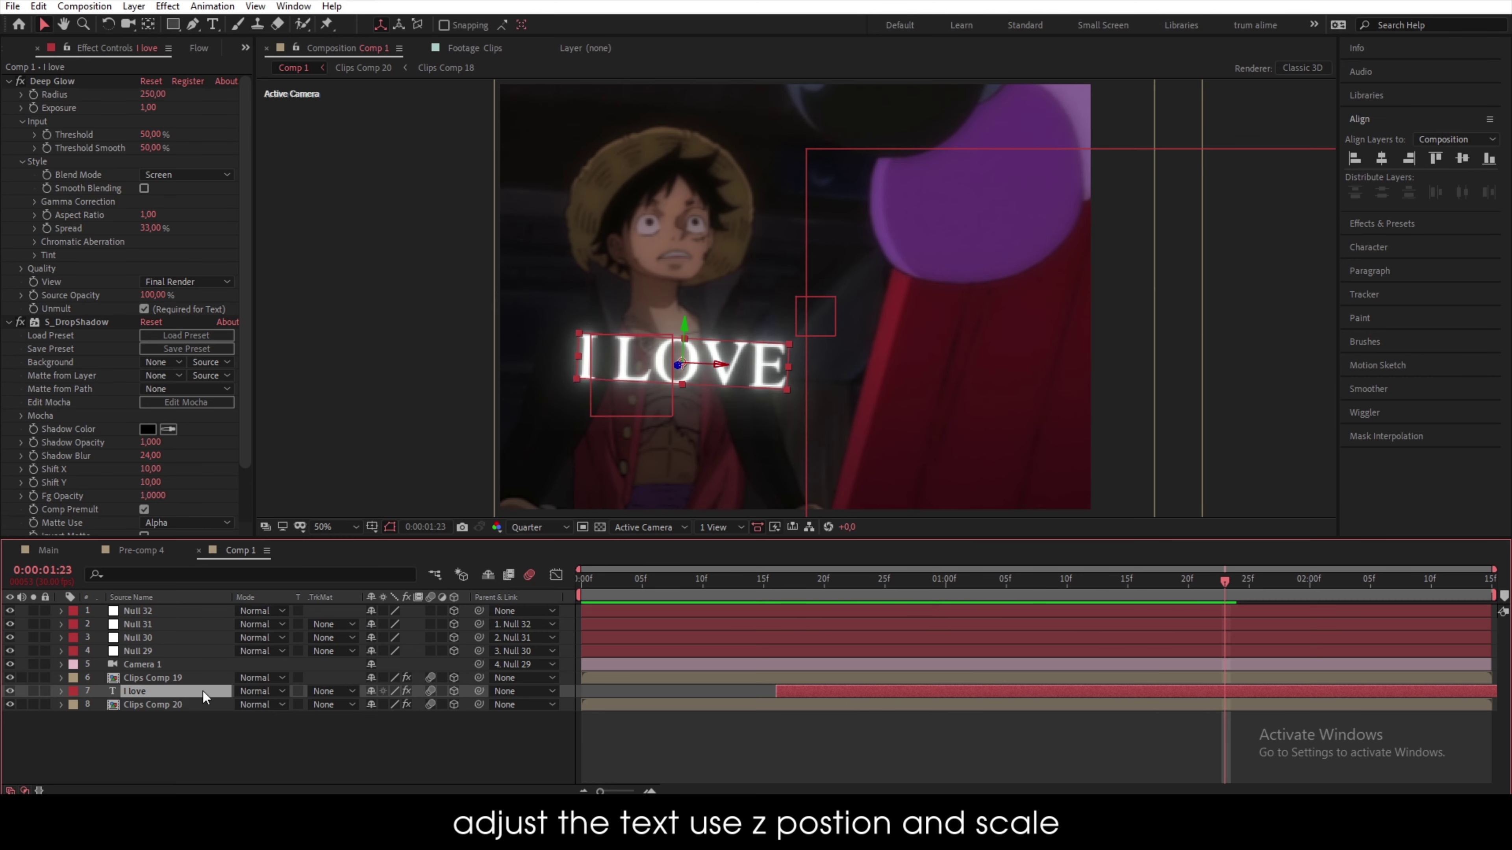
# - Duplicate the "I love" text layer and change the copy's text to "bobbies"
pyautogui.hotkey('ctrl', 'd')
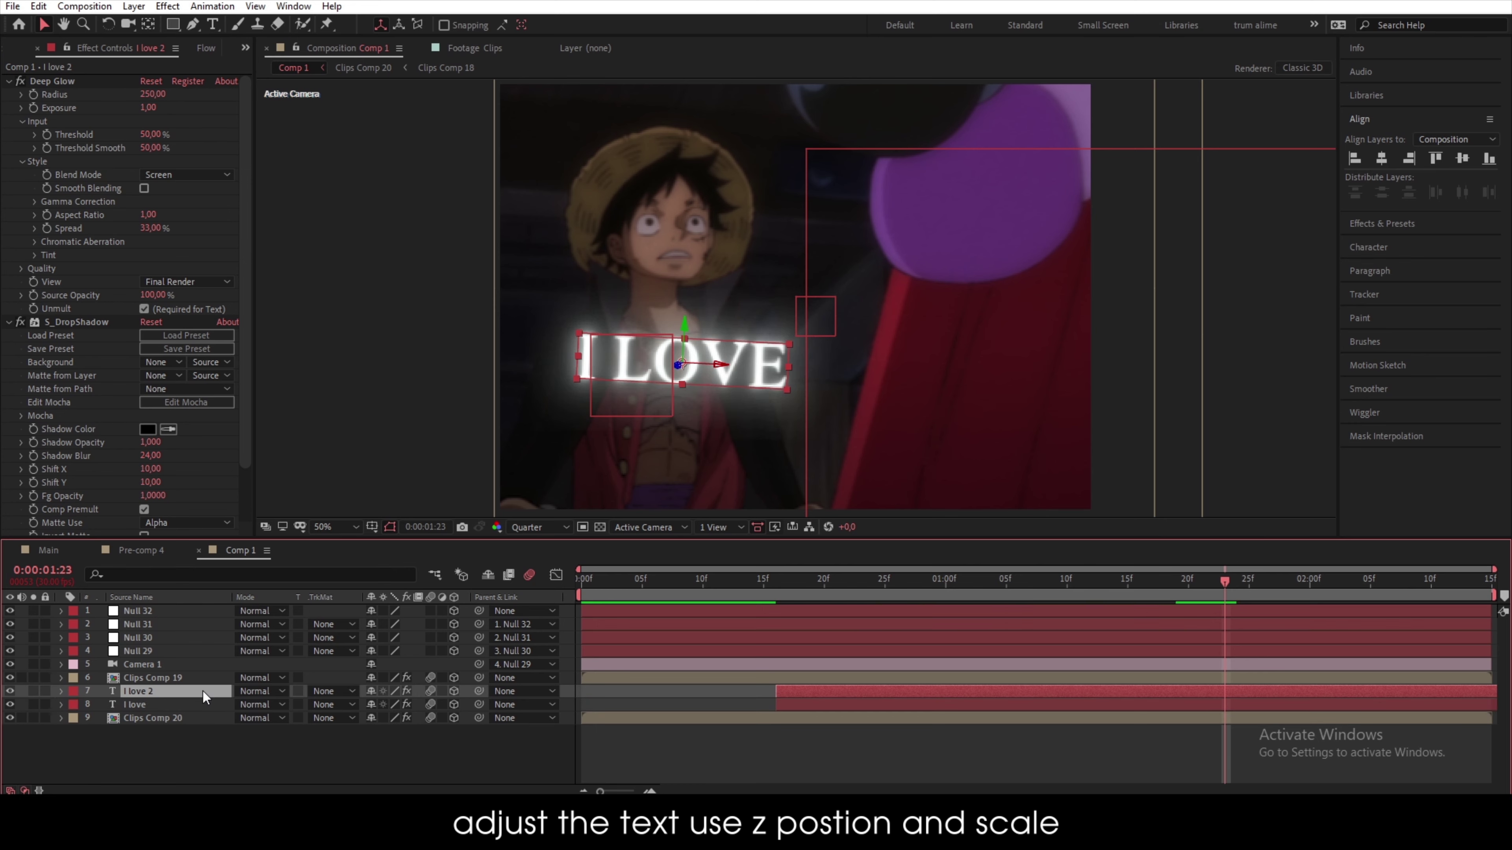
pyautogui.doubleClick(203, 691)
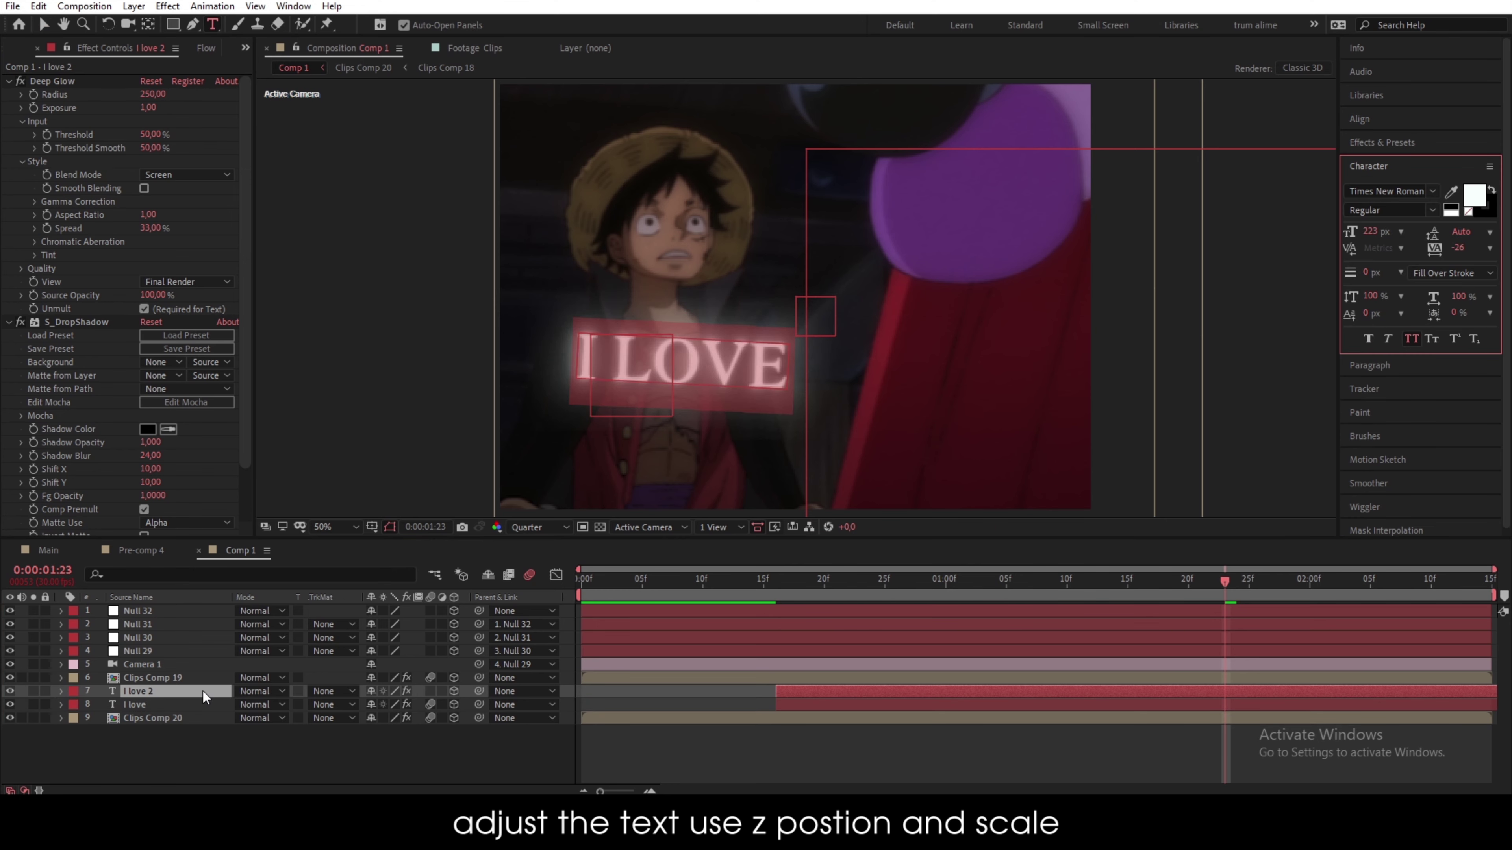
pyautogui.write('bob')
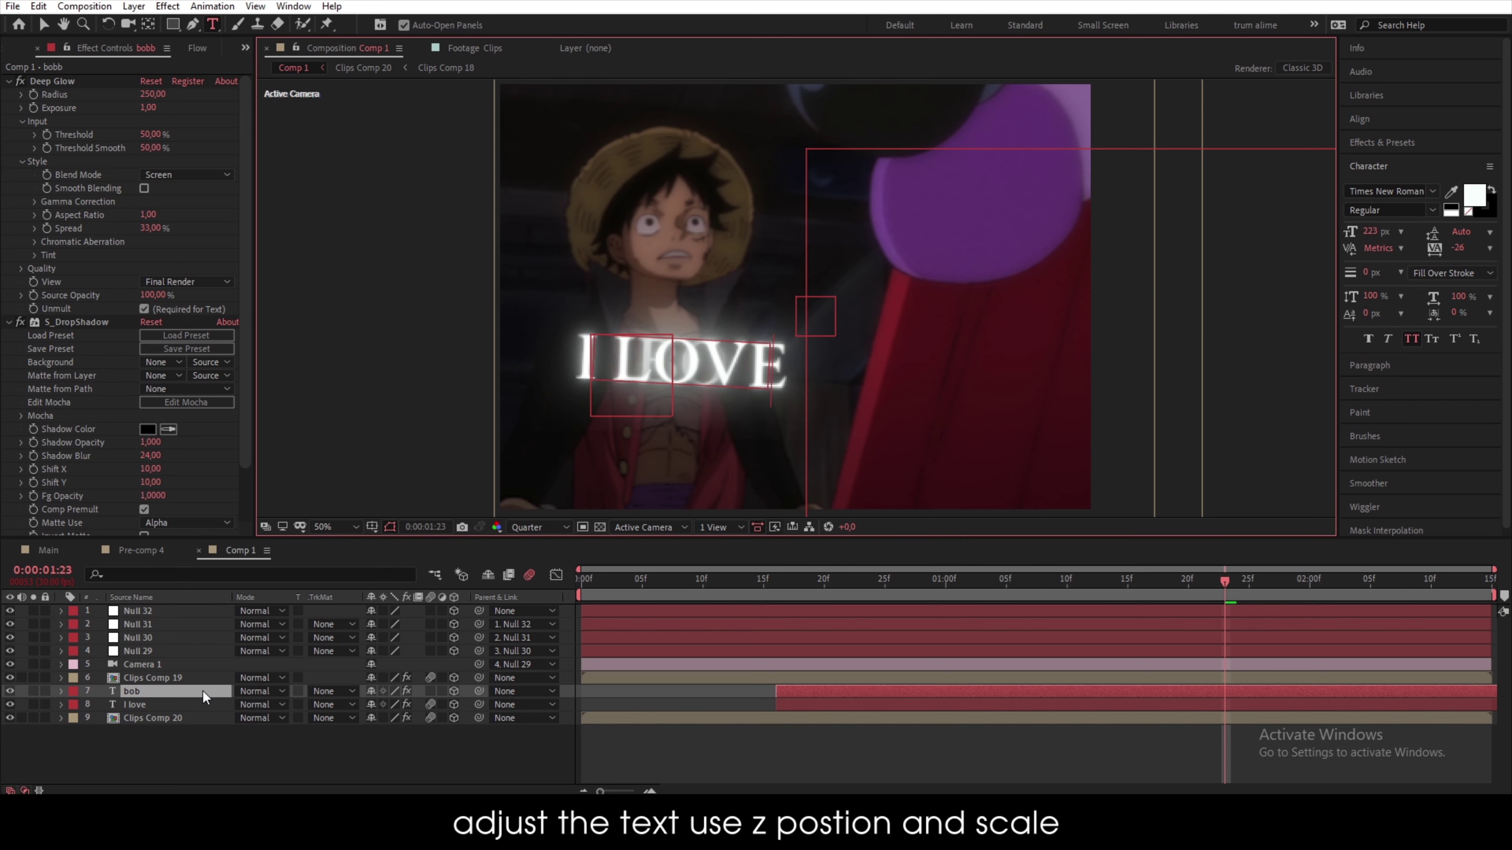
pyautogui.write('bies')
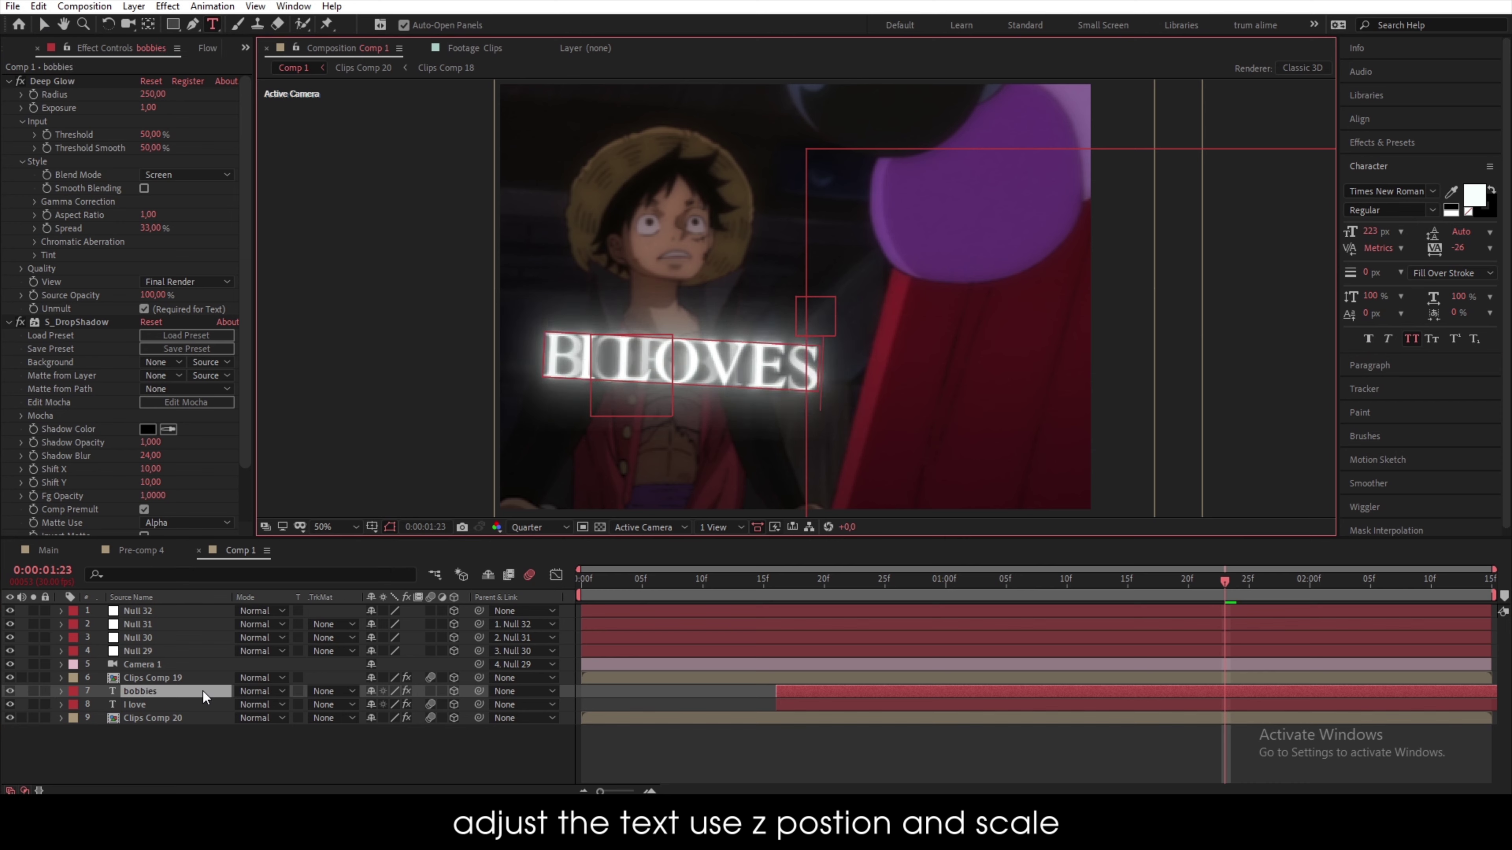
pyautogui.click(203, 692)
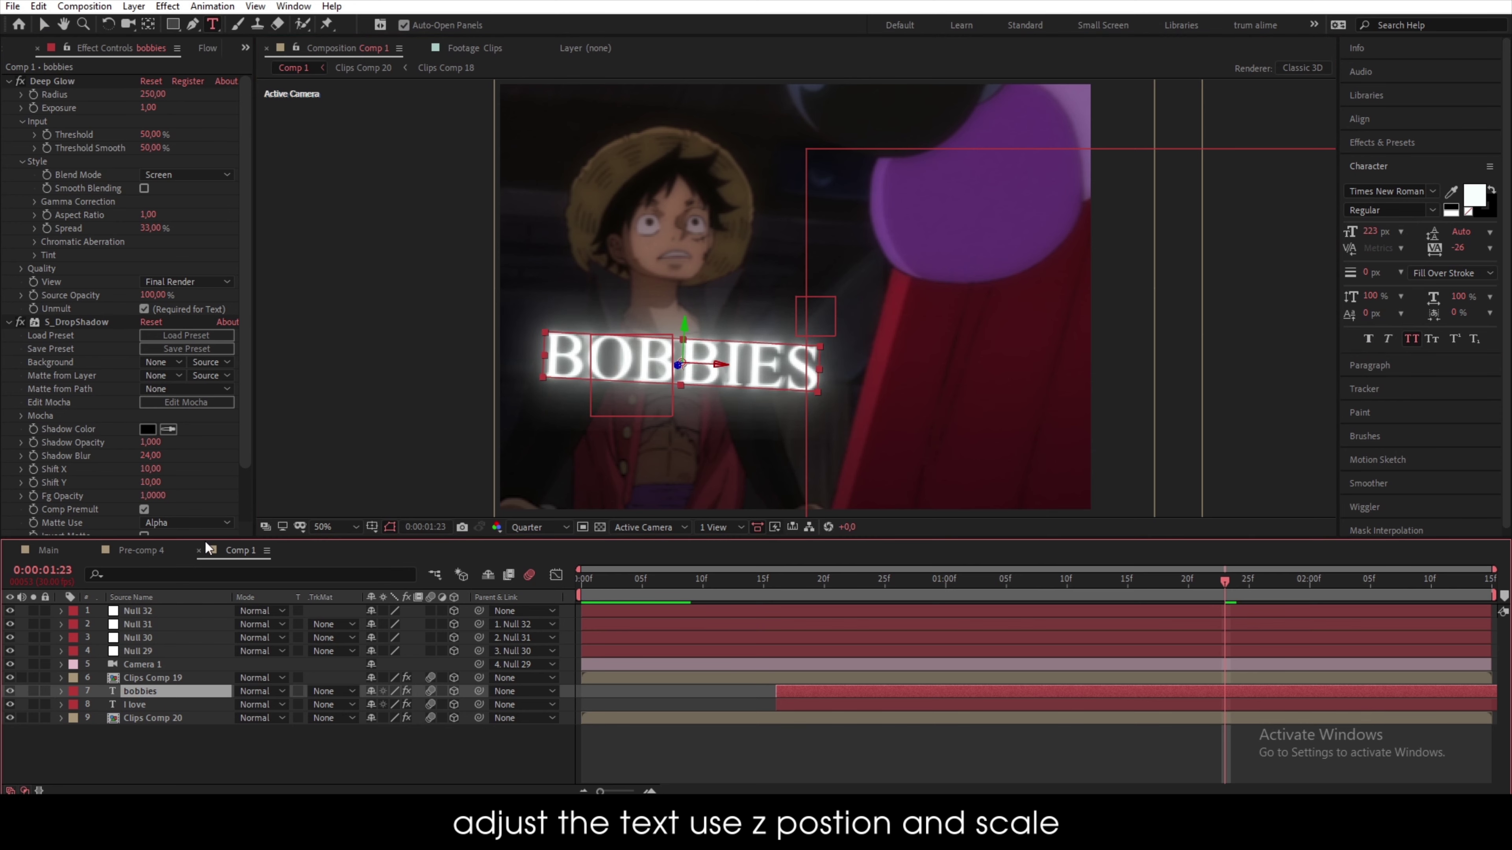
# - Switch the "bobbies" text from All Caps to Small Caps
pyautogui.doubleClick(150, 694)
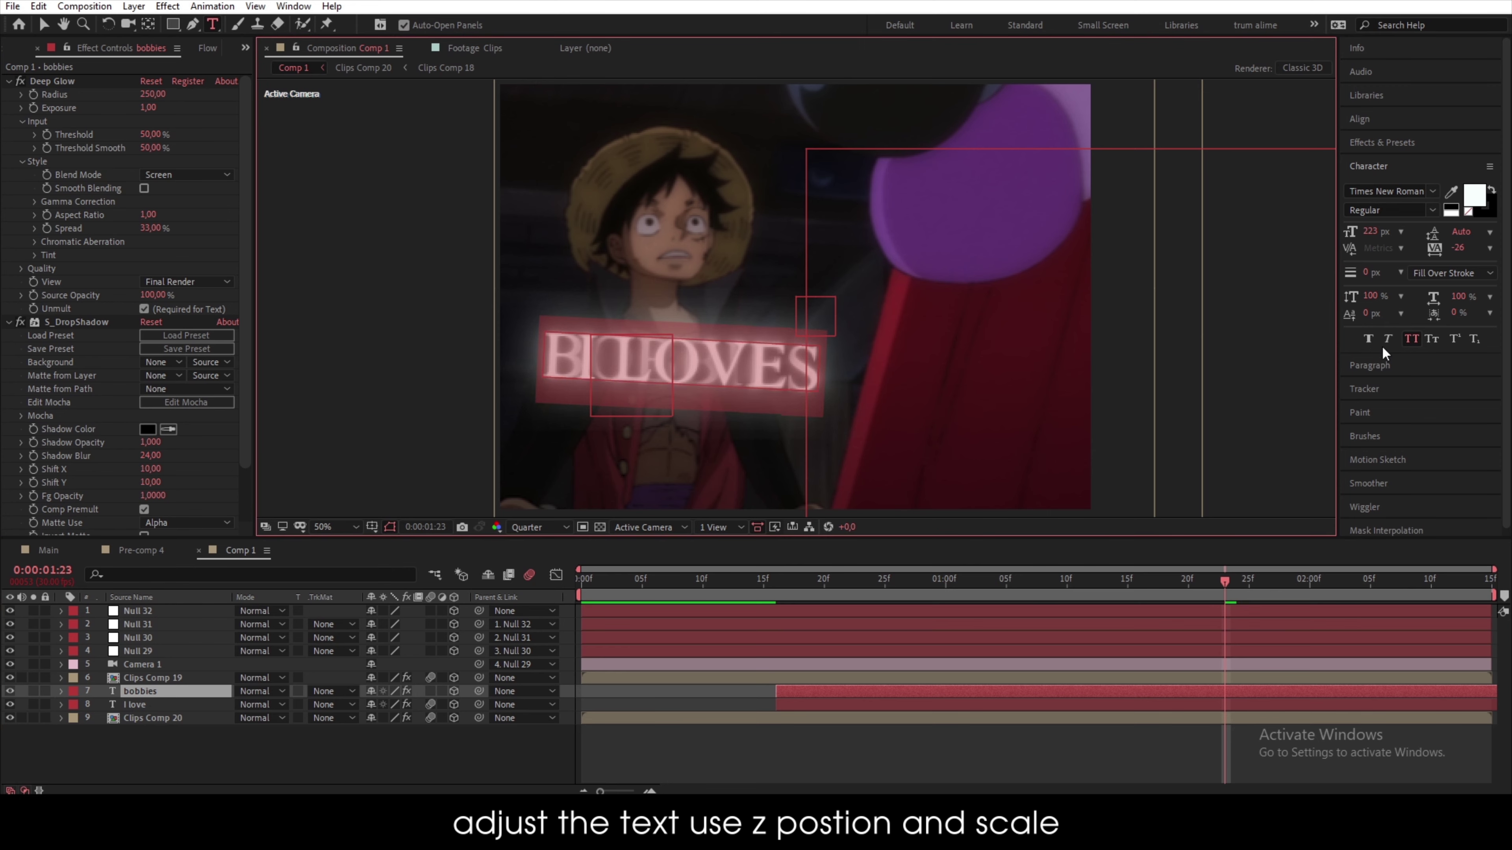
pyautogui.click(1410, 338)
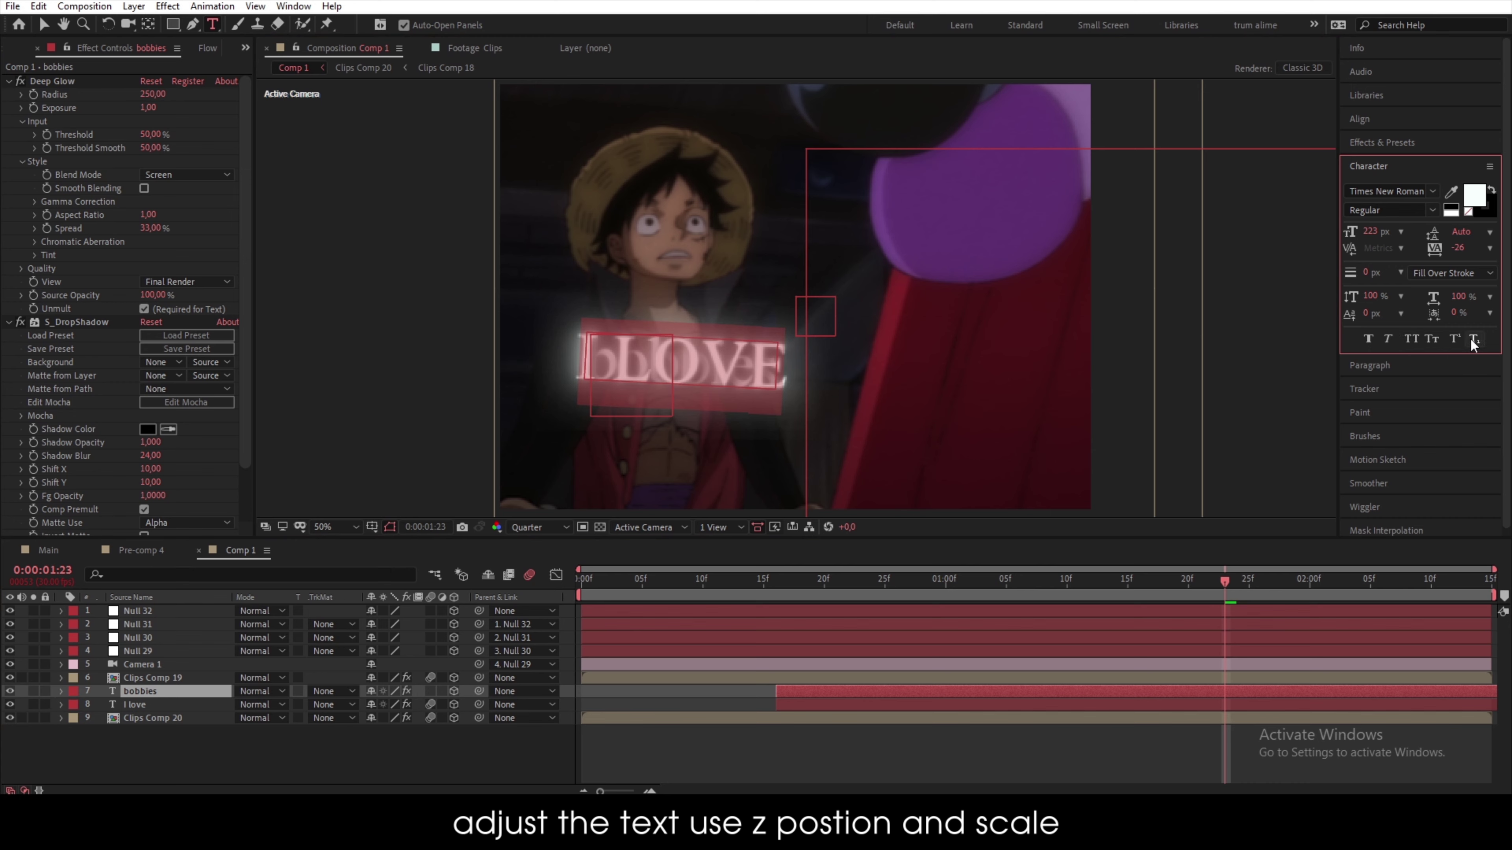
pyautogui.click(1433, 341)
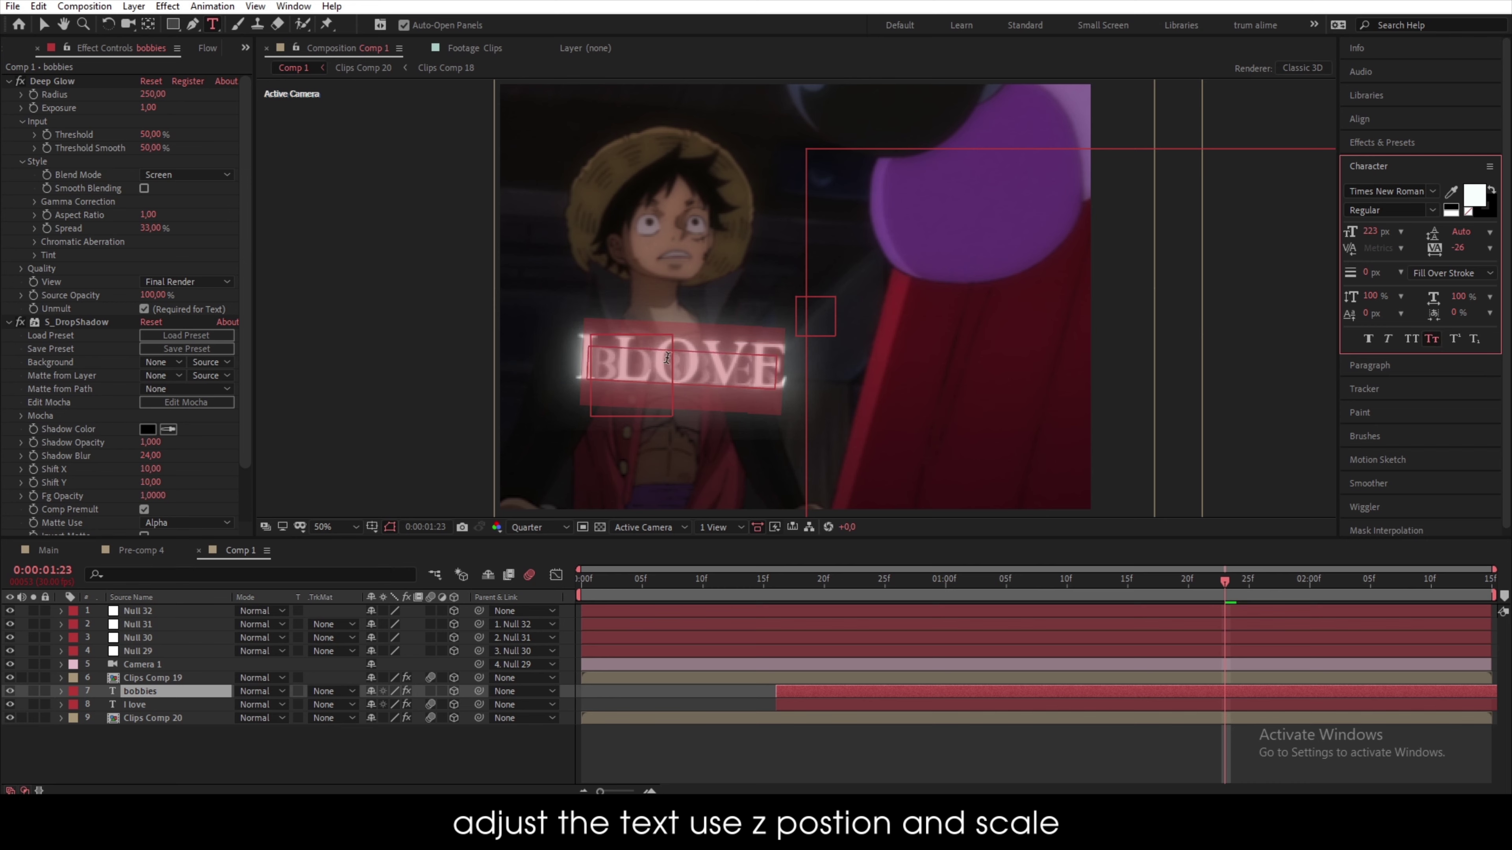
pyautogui.click(146, 693)
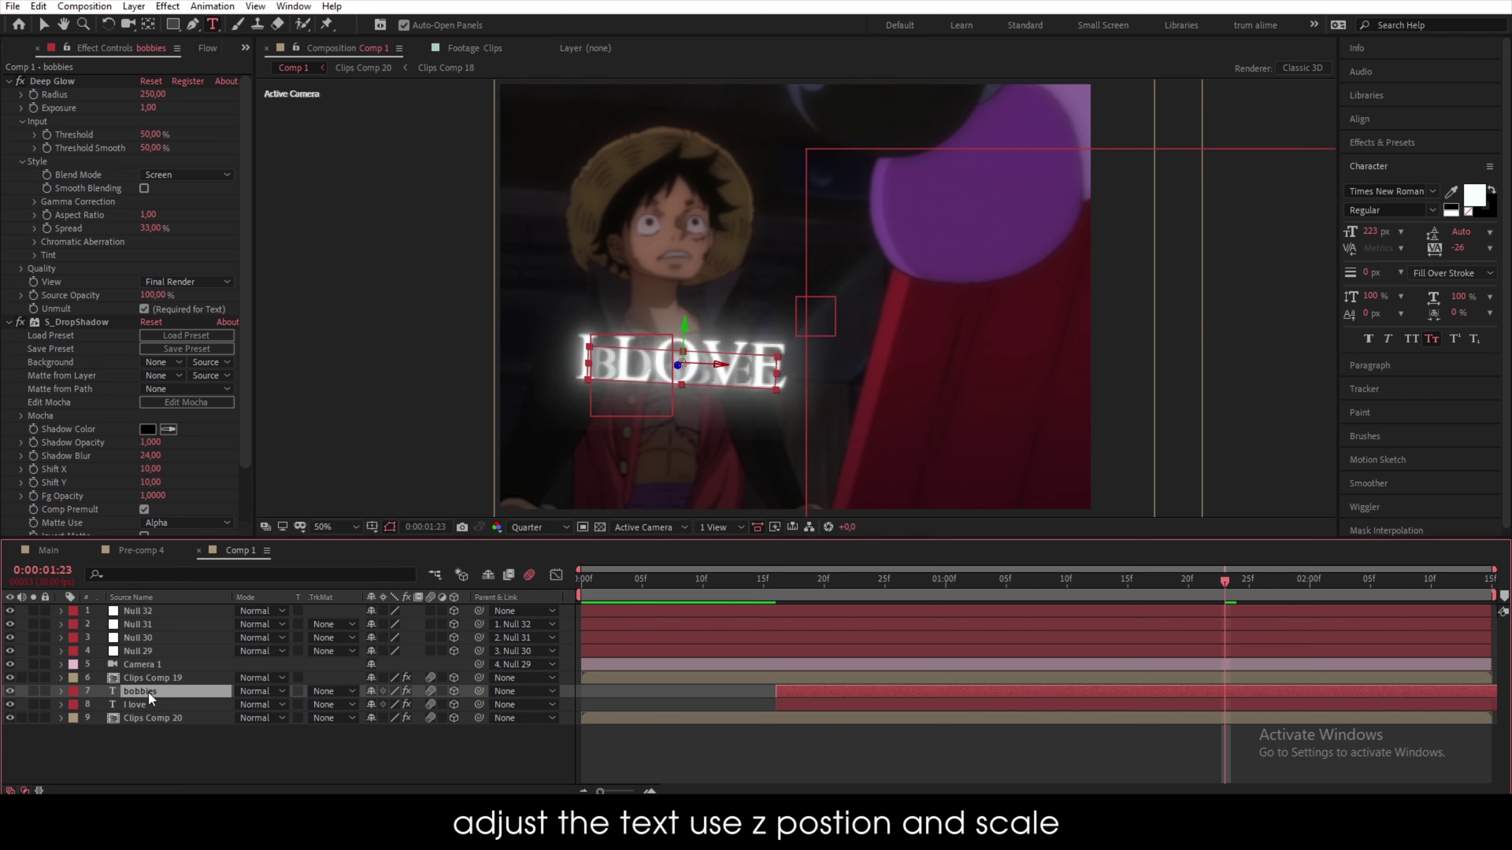
# - Reposition the "bobbies" text beside "I love" with X 1139 and Z 48, raise it slightly, and set its Z Rotation to -10°
pyautogui.press('p')
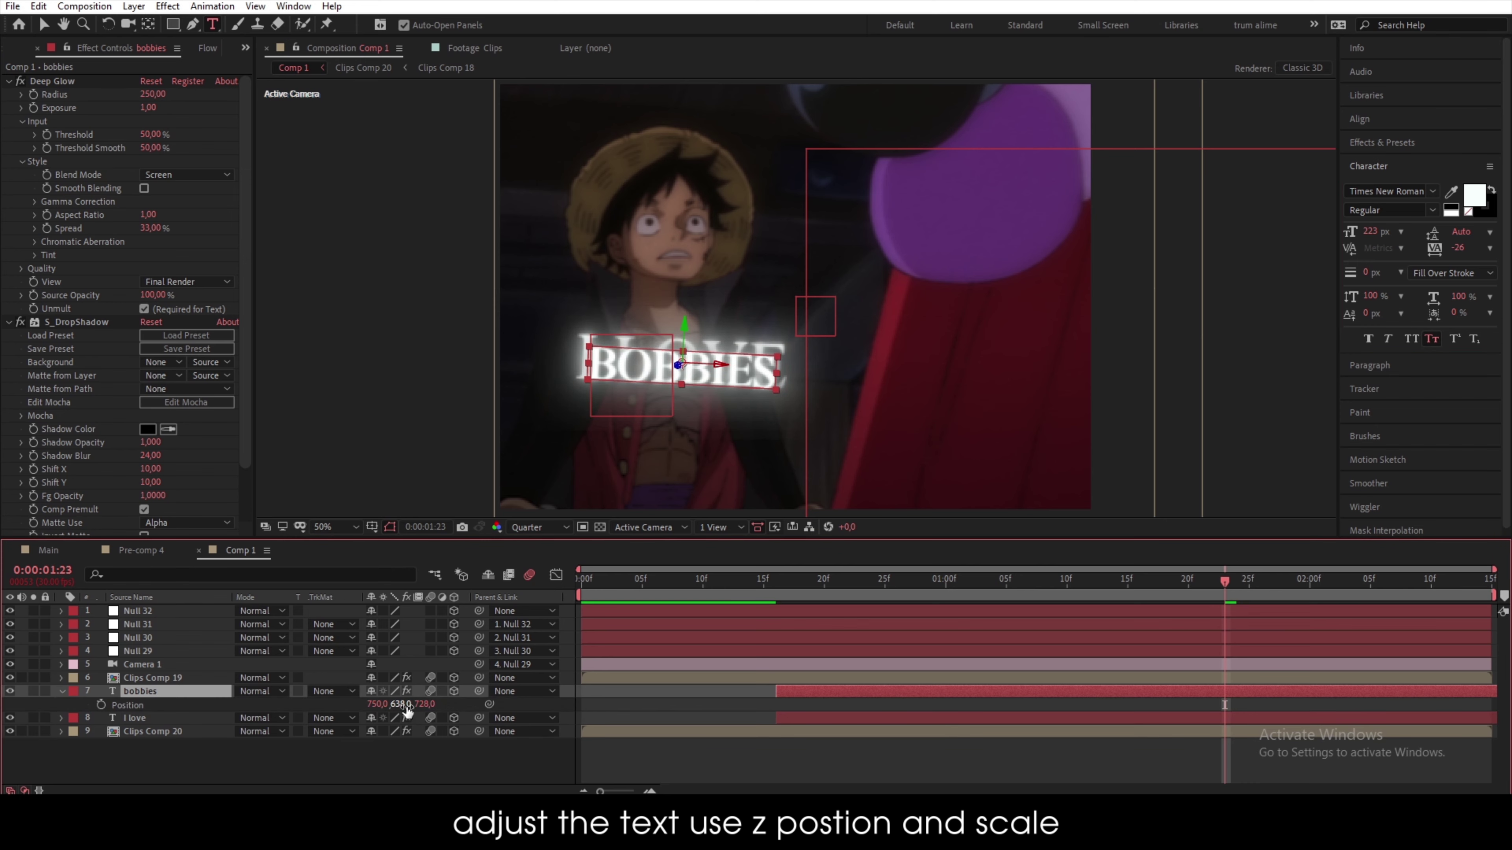
pyautogui.moveTo(426, 705); pyautogui.dragTo(665, 691)
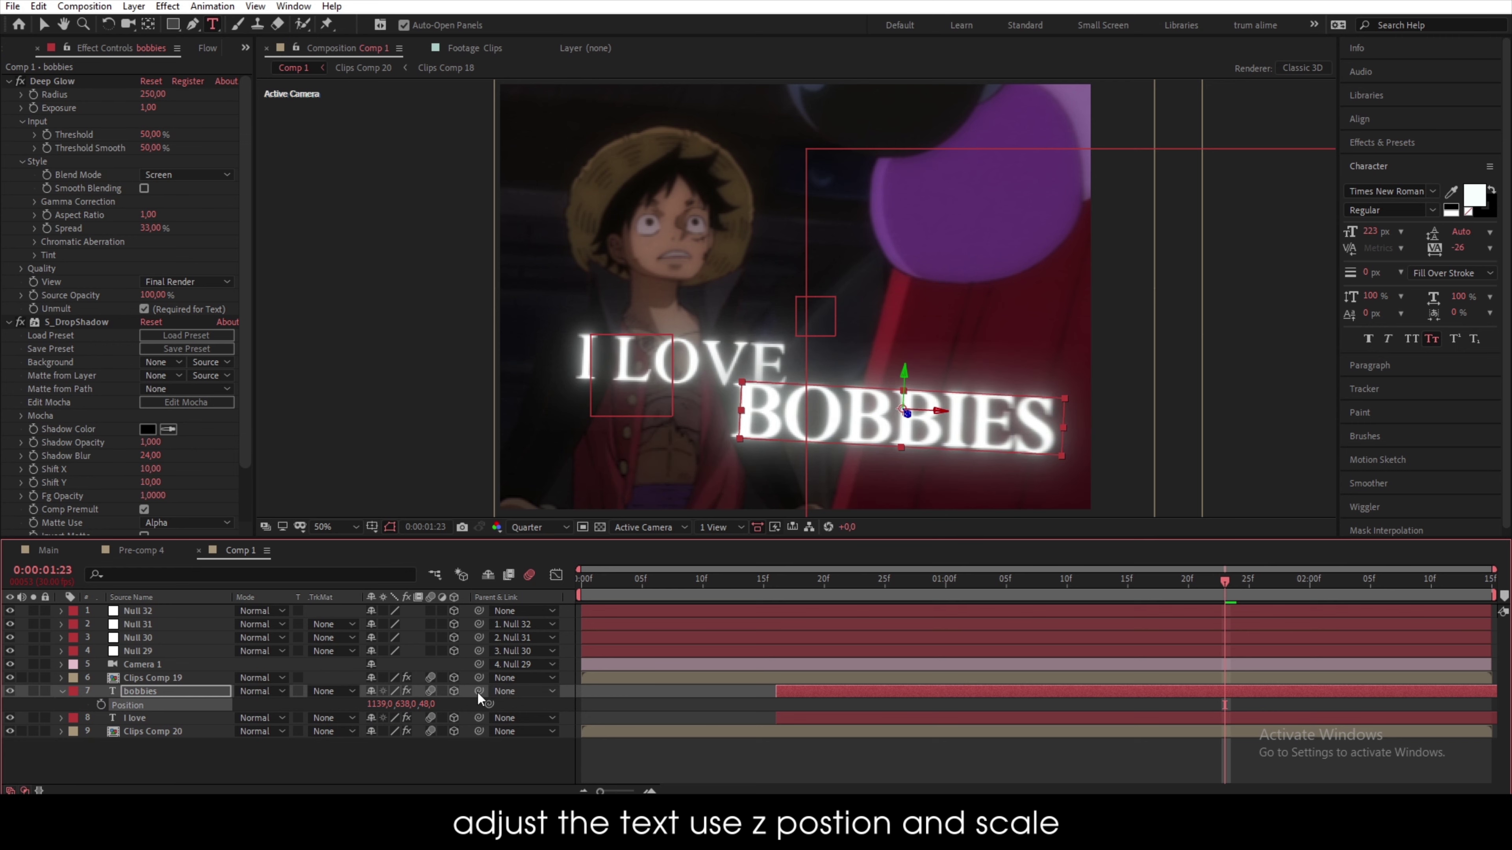
pyautogui.moveTo(398, 705); pyautogui.dragTo(381, 746)
pyautogui.press('r')
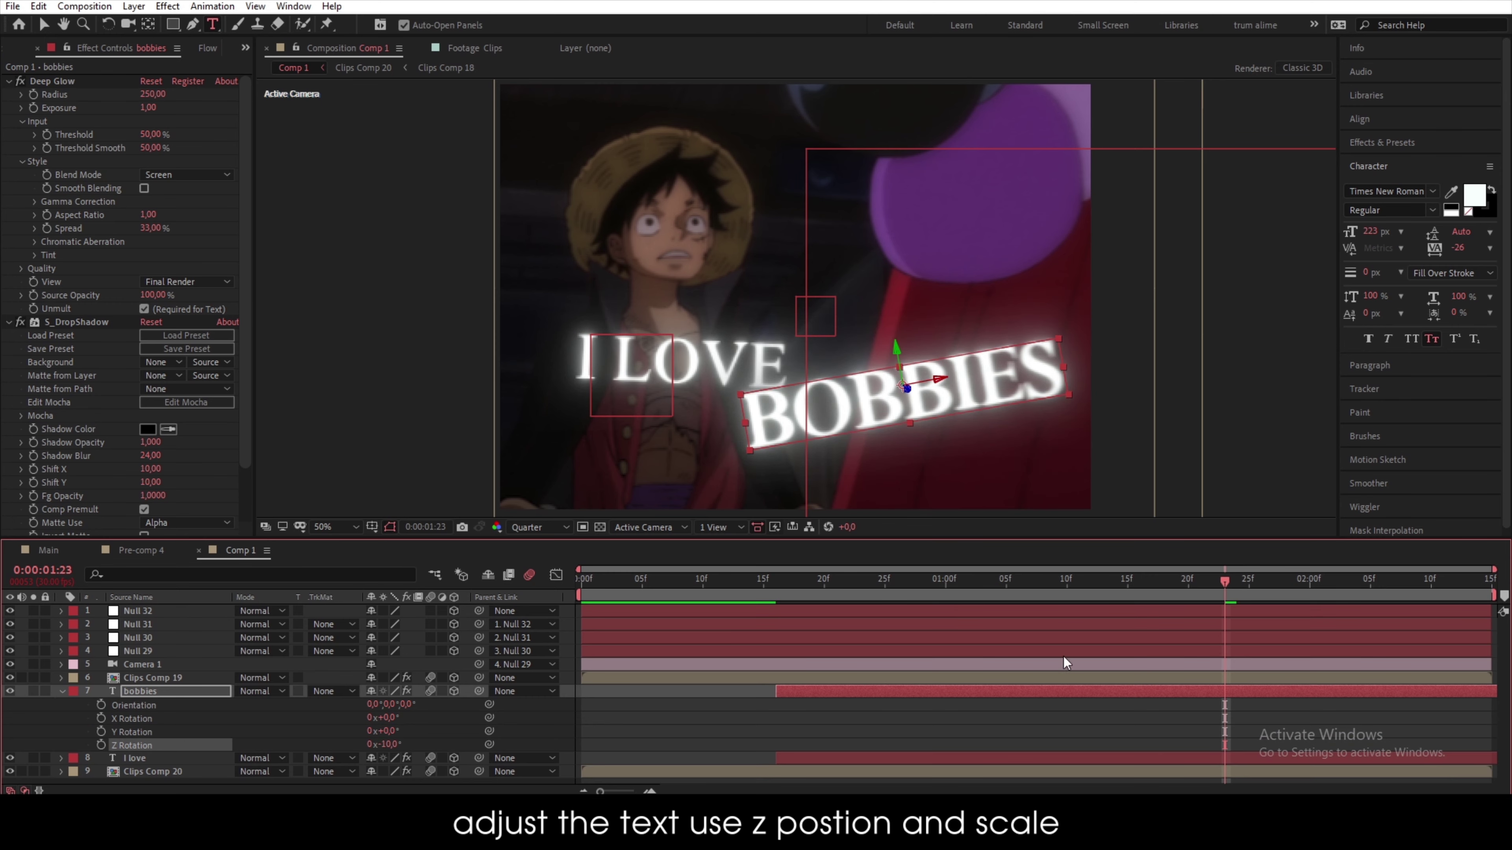
# - At 0:00:02:14, move the "bobbies" text further right of "I love" and set its Z Rotation to -5°
pyautogui.moveTo(1249, 581); pyautogui.dragTo(1480, 582)
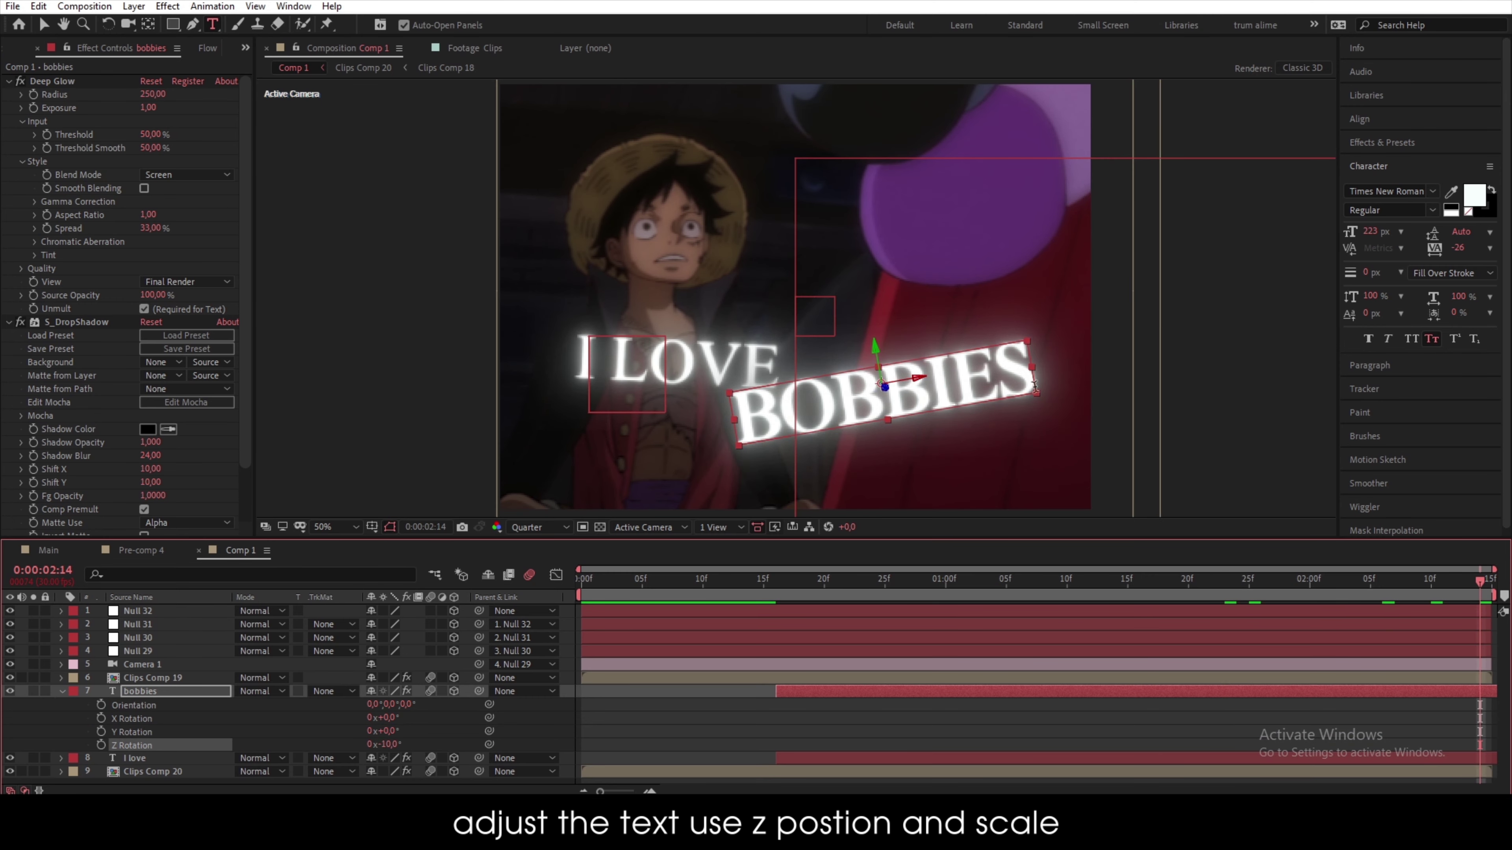
pyautogui.press('v')
pyautogui.moveTo(953, 382); pyautogui.dragTo(996, 375)
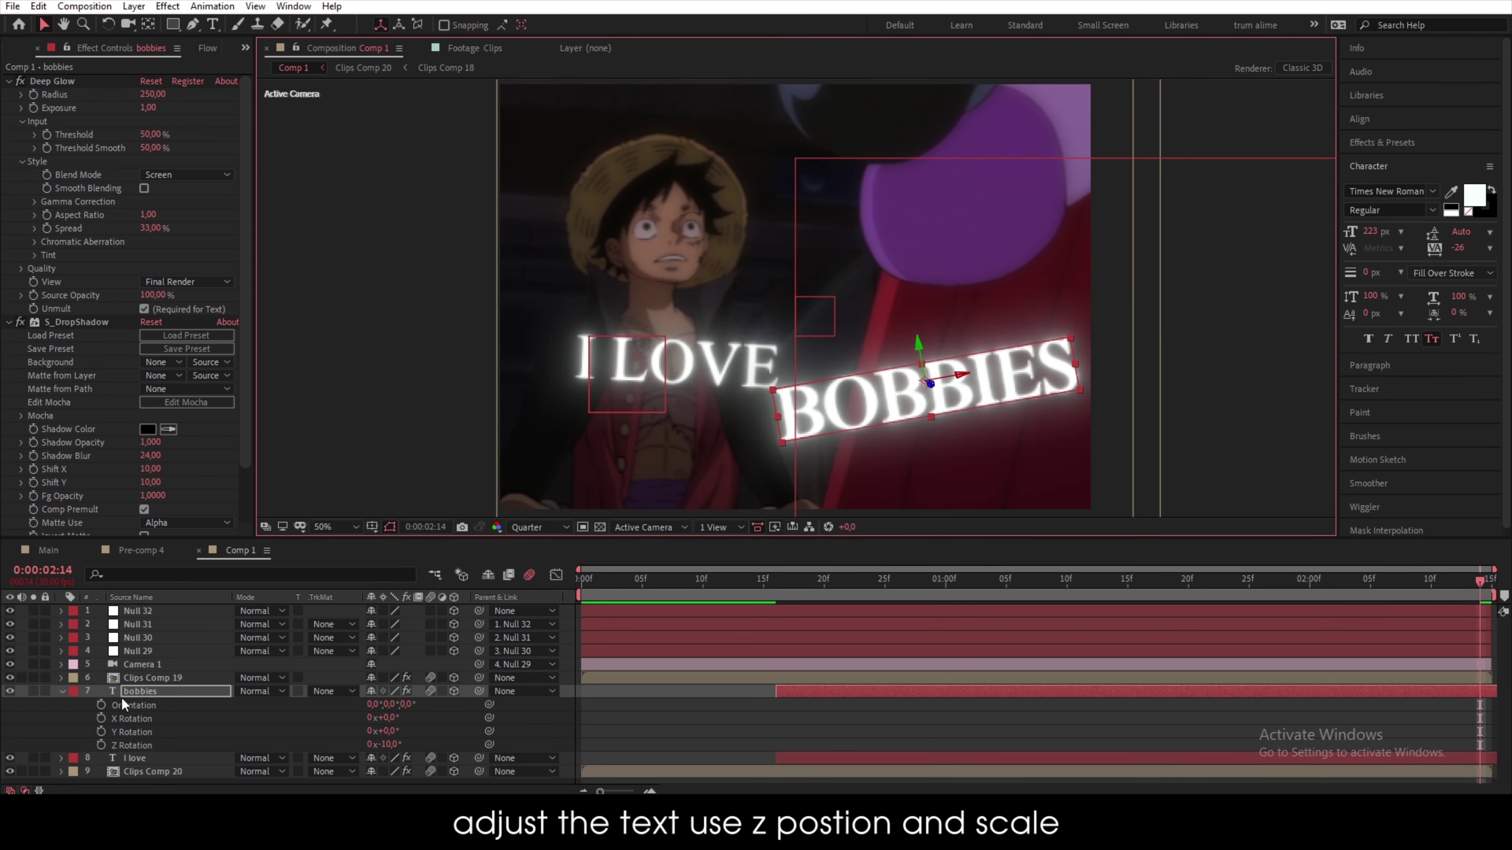
pyautogui.moveTo(390, 744); pyautogui.dragTo(391, 743)
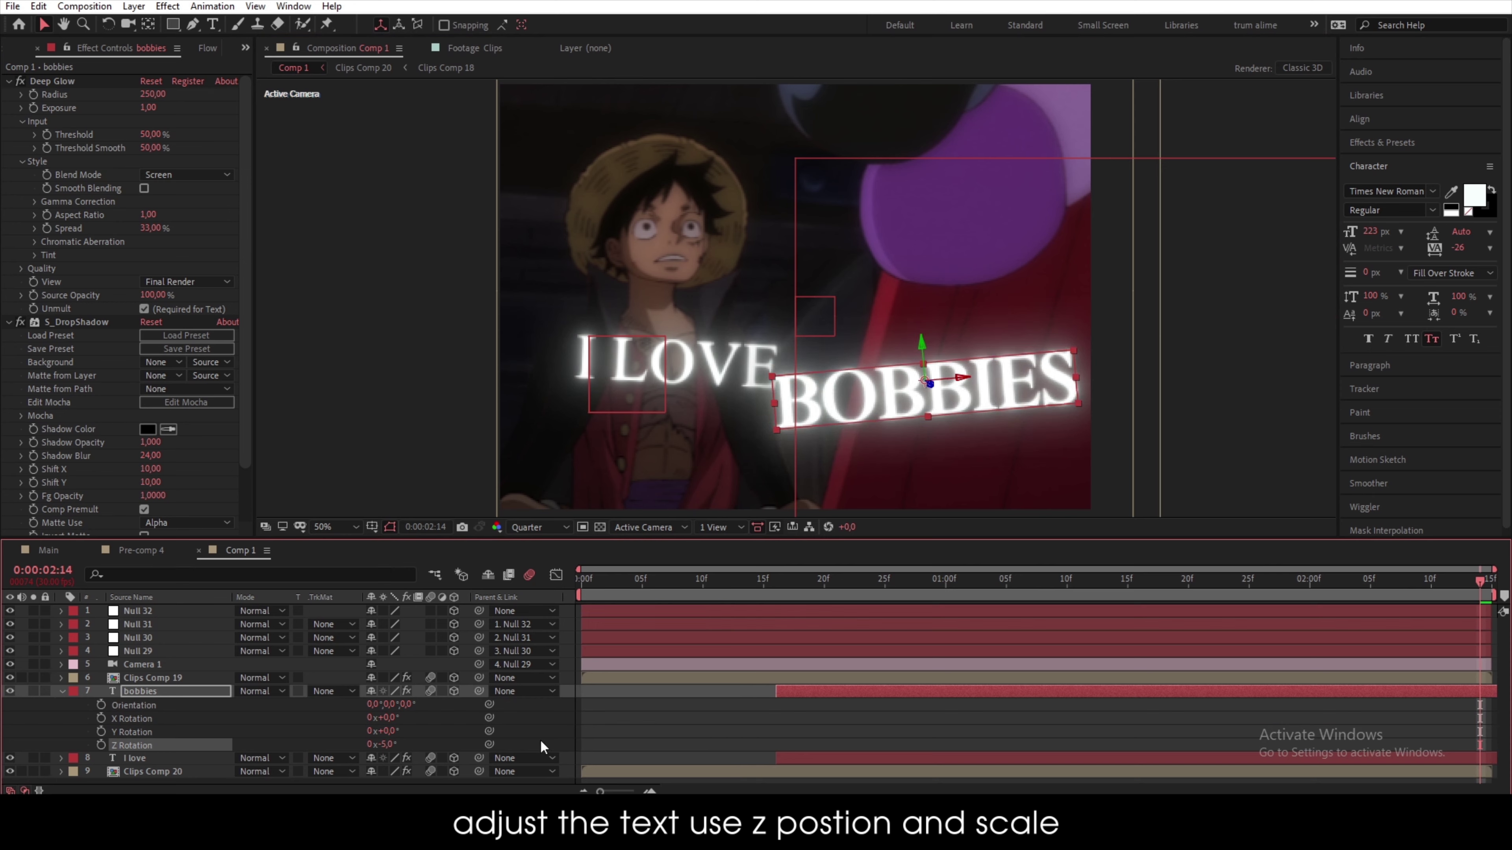
# - Shift the "bobbies" layer to start at about 0:00:01:06, preview the composition, and collapse the layer's properties
pyautogui.click(990, 712)
pyautogui.moveTo(824, 692); pyautogui.dragTo(1183, 707)
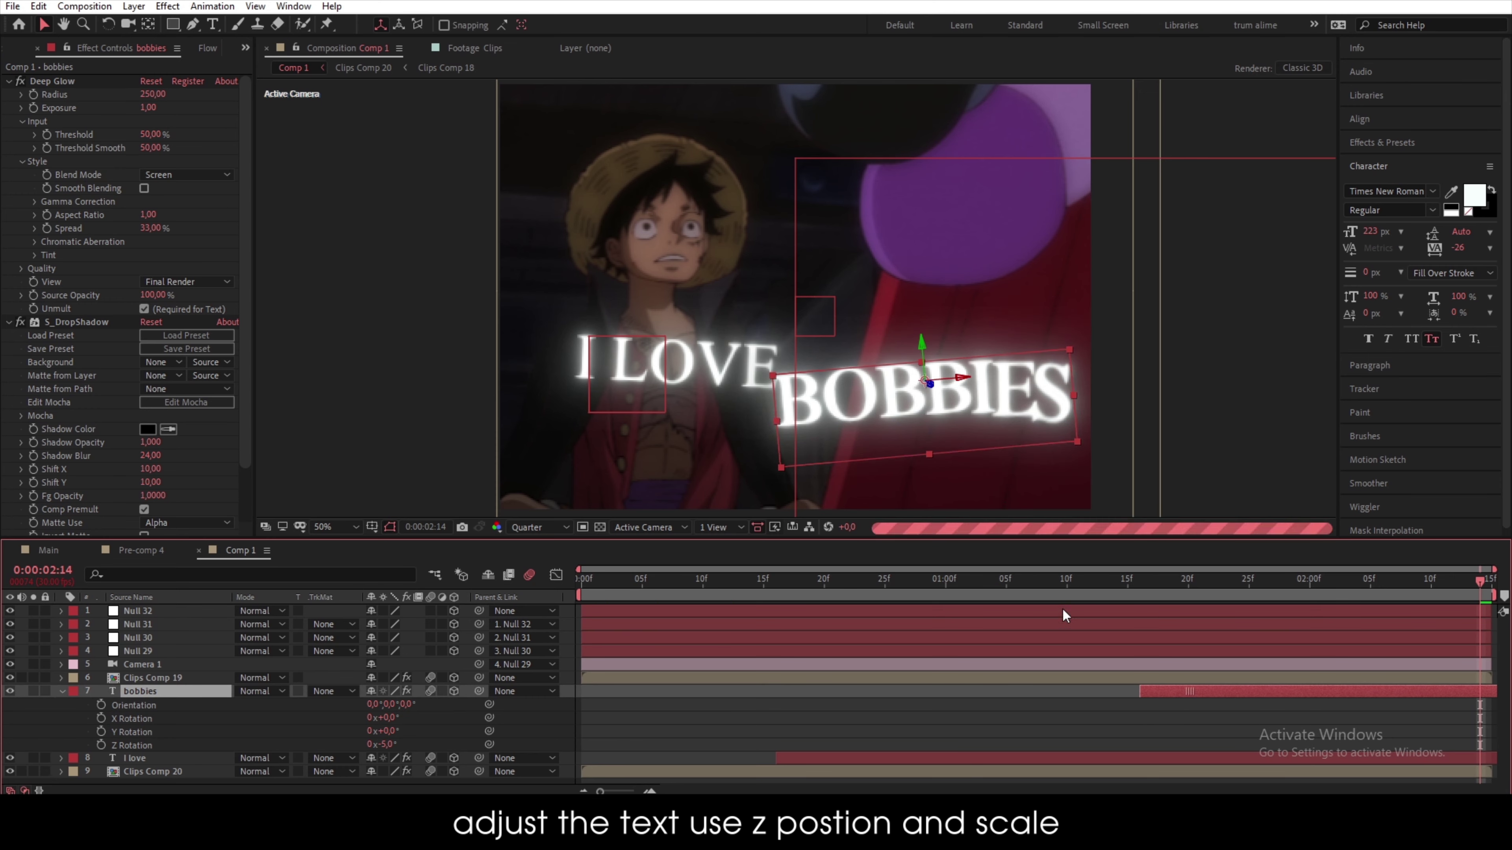
pyautogui.moveTo(1006, 587); pyautogui.dragTo(605, 639)
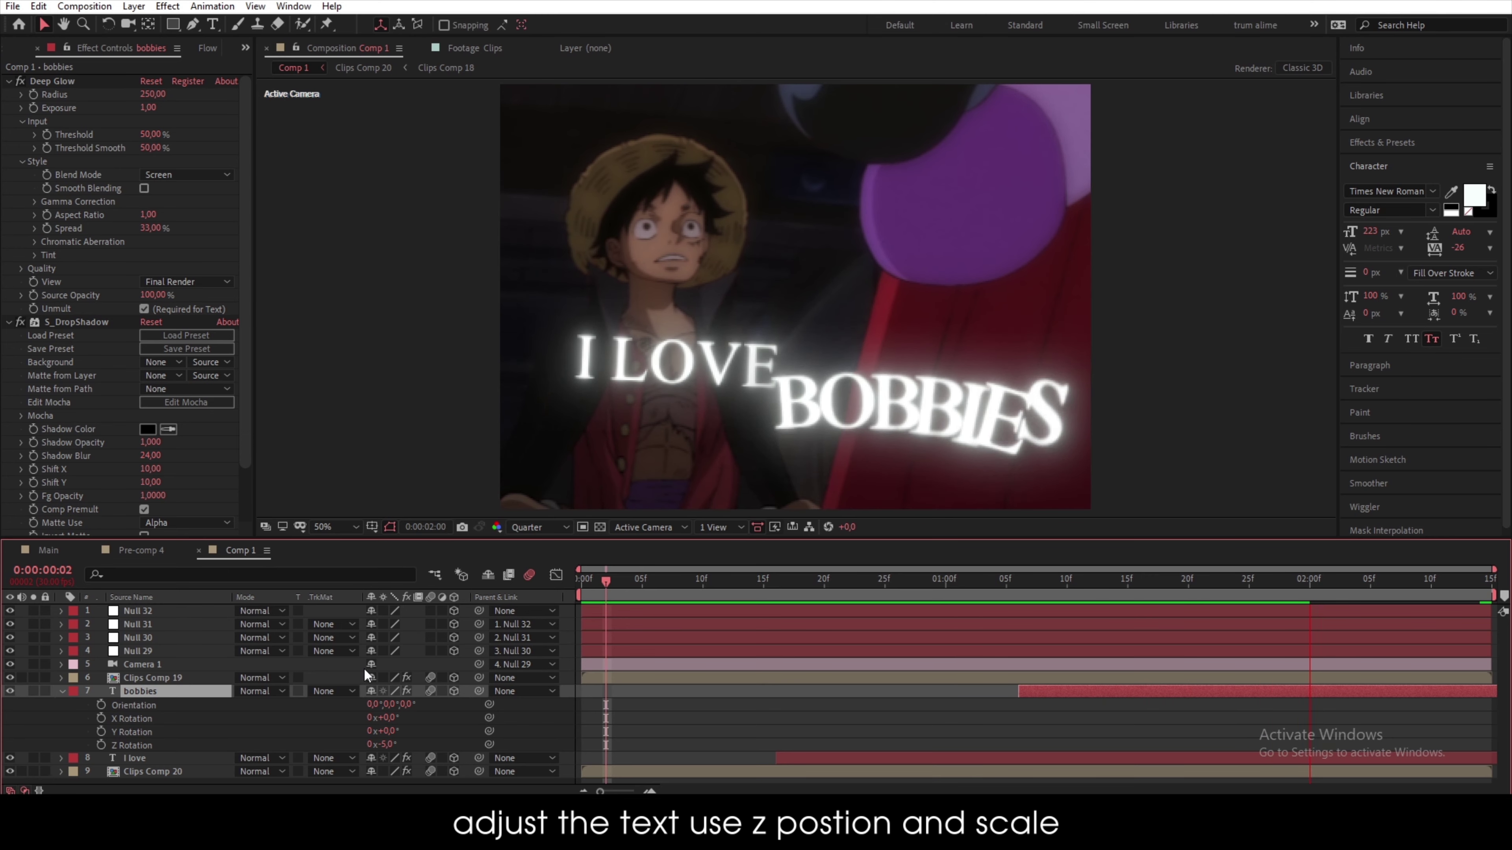
pyautogui.press('space')
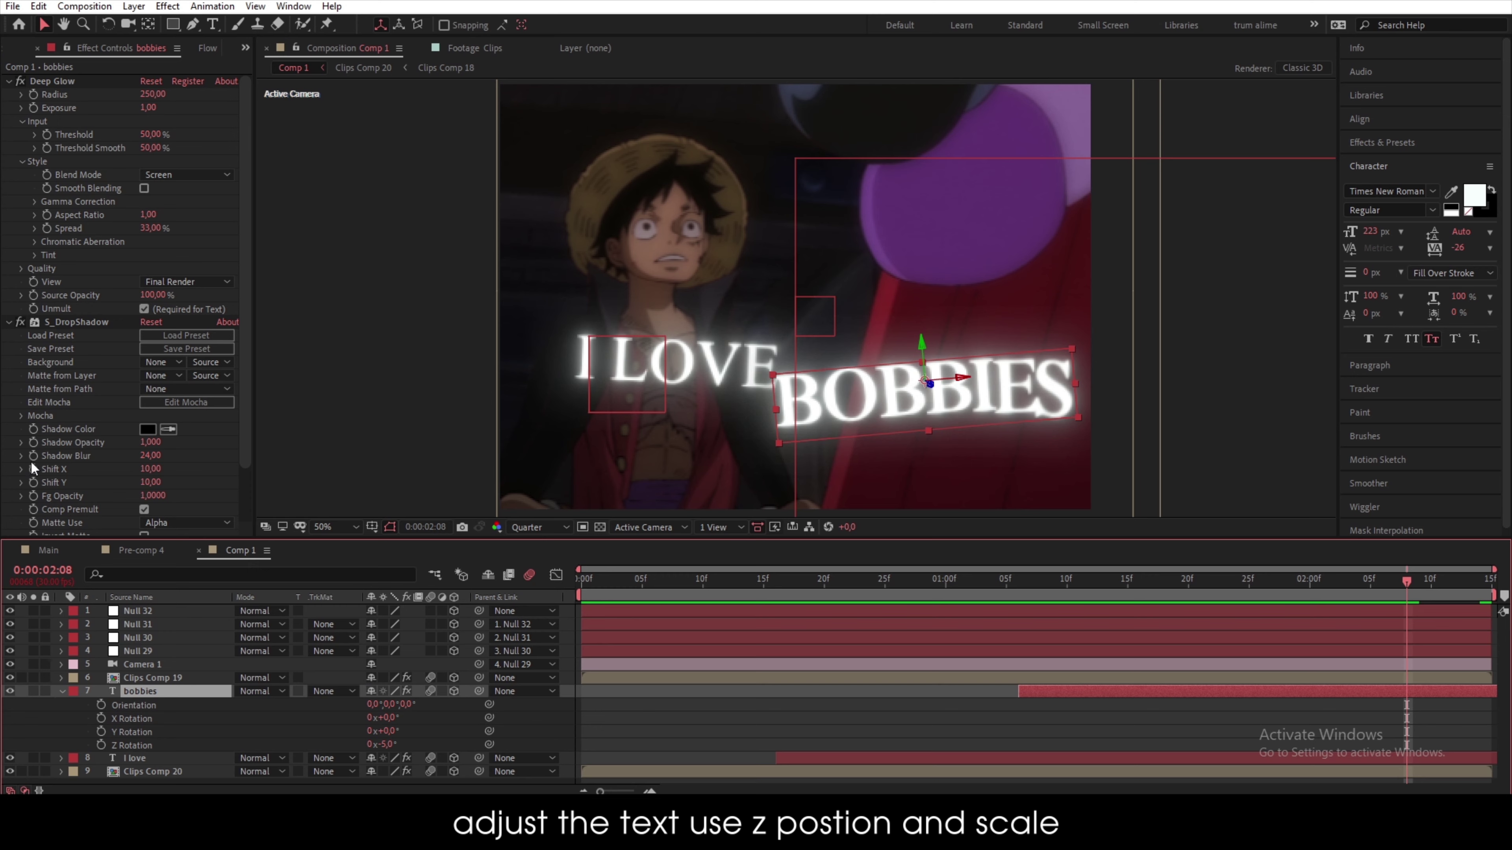
pyautogui.press('F2')
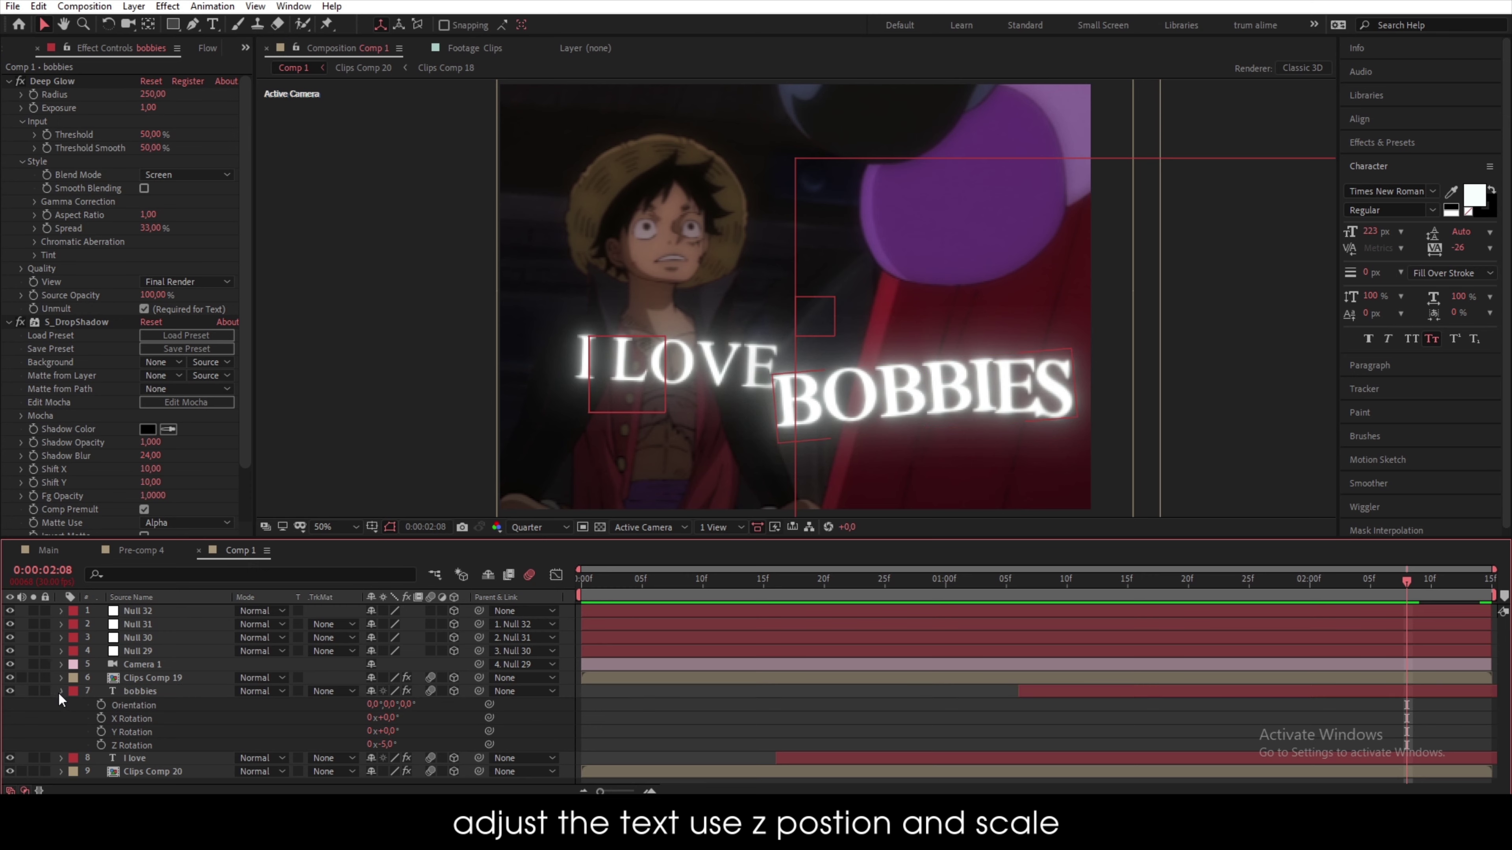
pyautogui.click(61, 691)
# - Reveal Position on Null 30 and Null 31, and add Null 31 Position keyframes at 0:00:01:21 and 0:00:02:14
pyautogui.click(1150, 580)
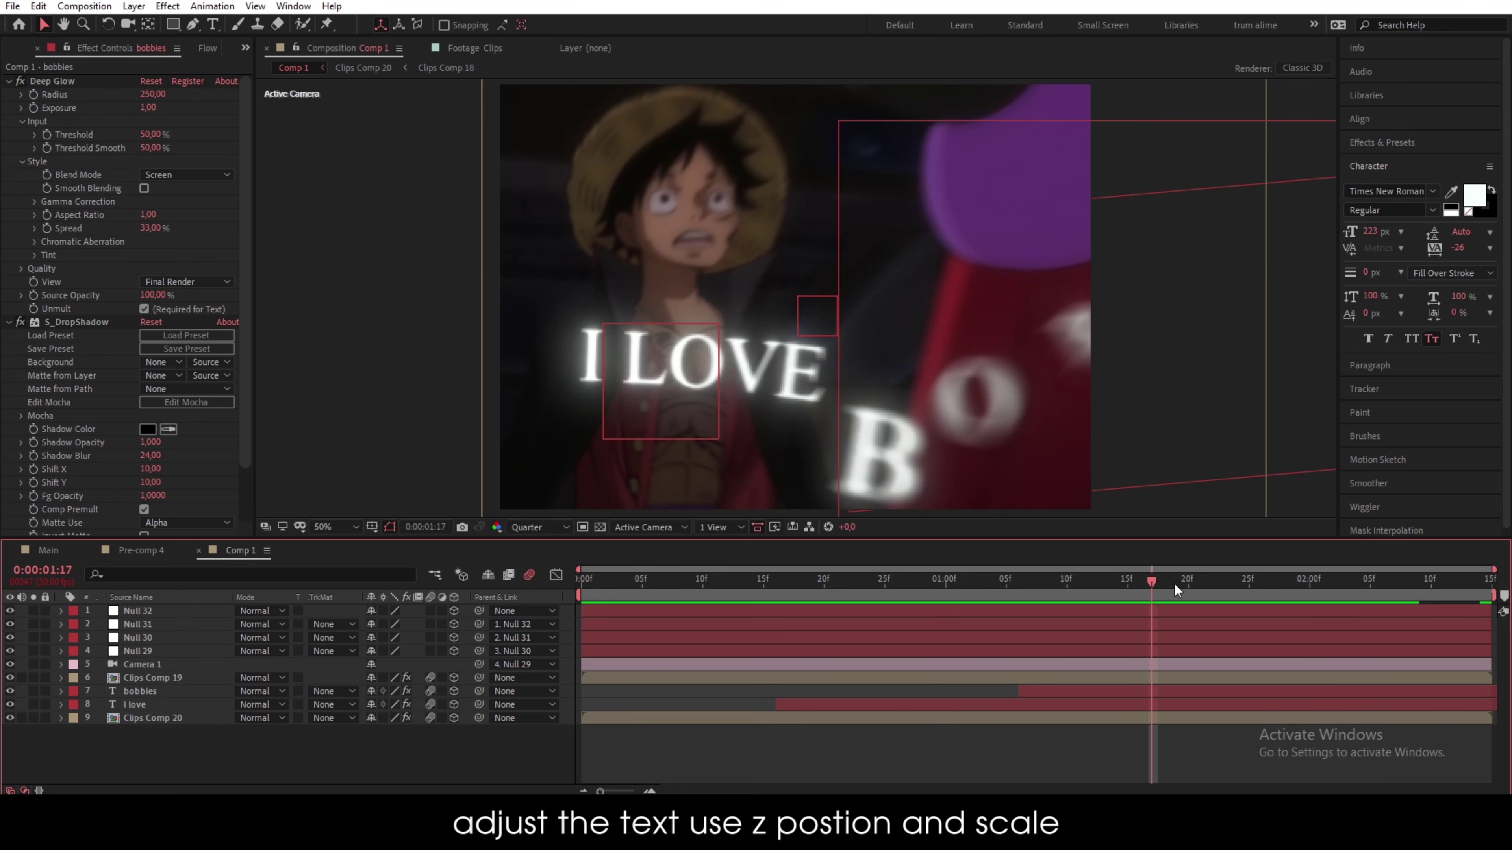
pyautogui.click(1203, 613)
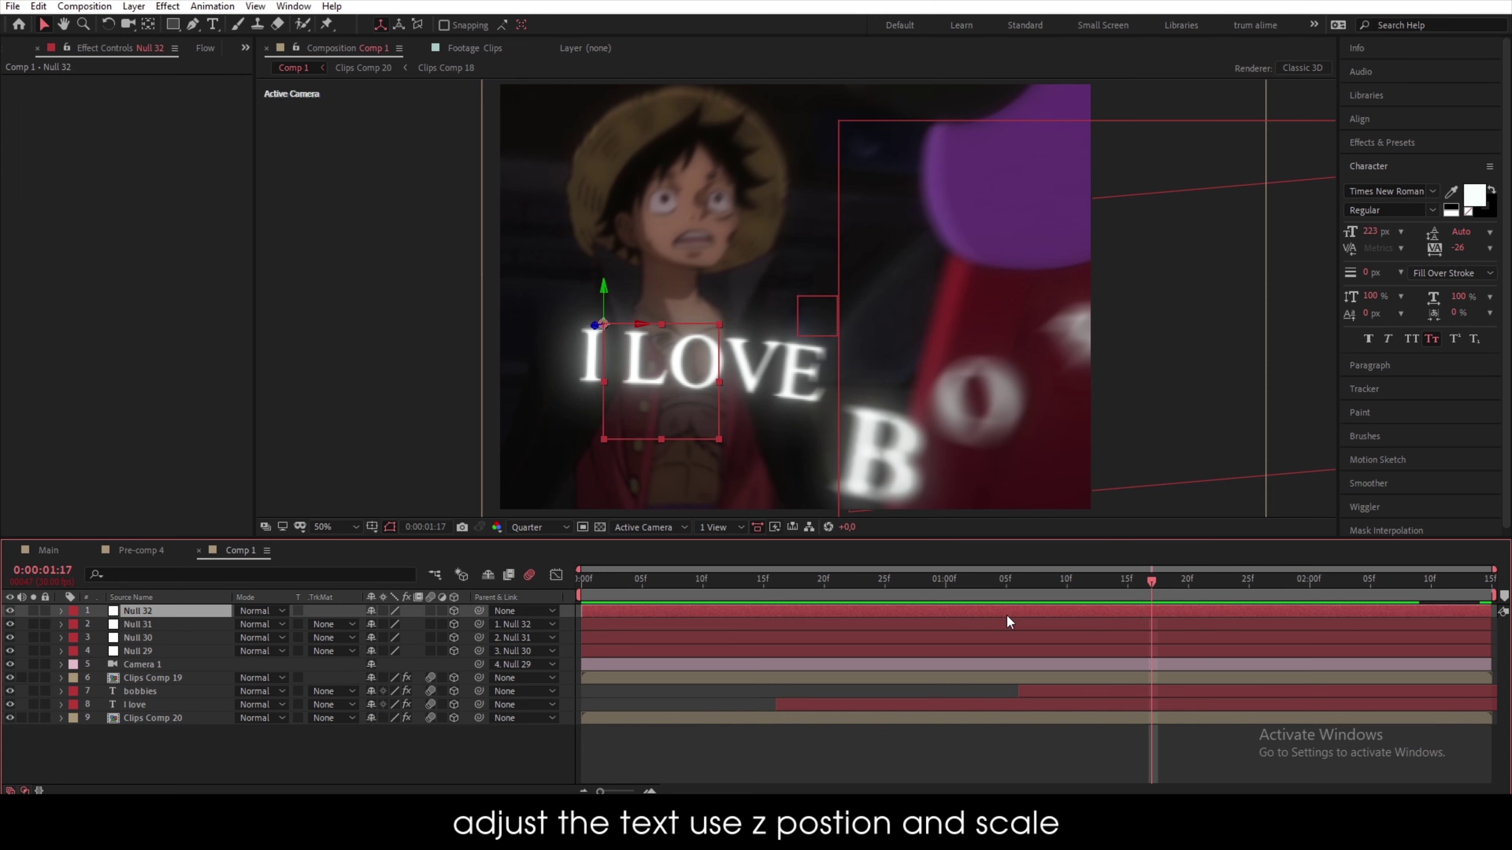
pyautogui.click(182, 639)
pyautogui.press('p')
pyautogui.click(183, 627)
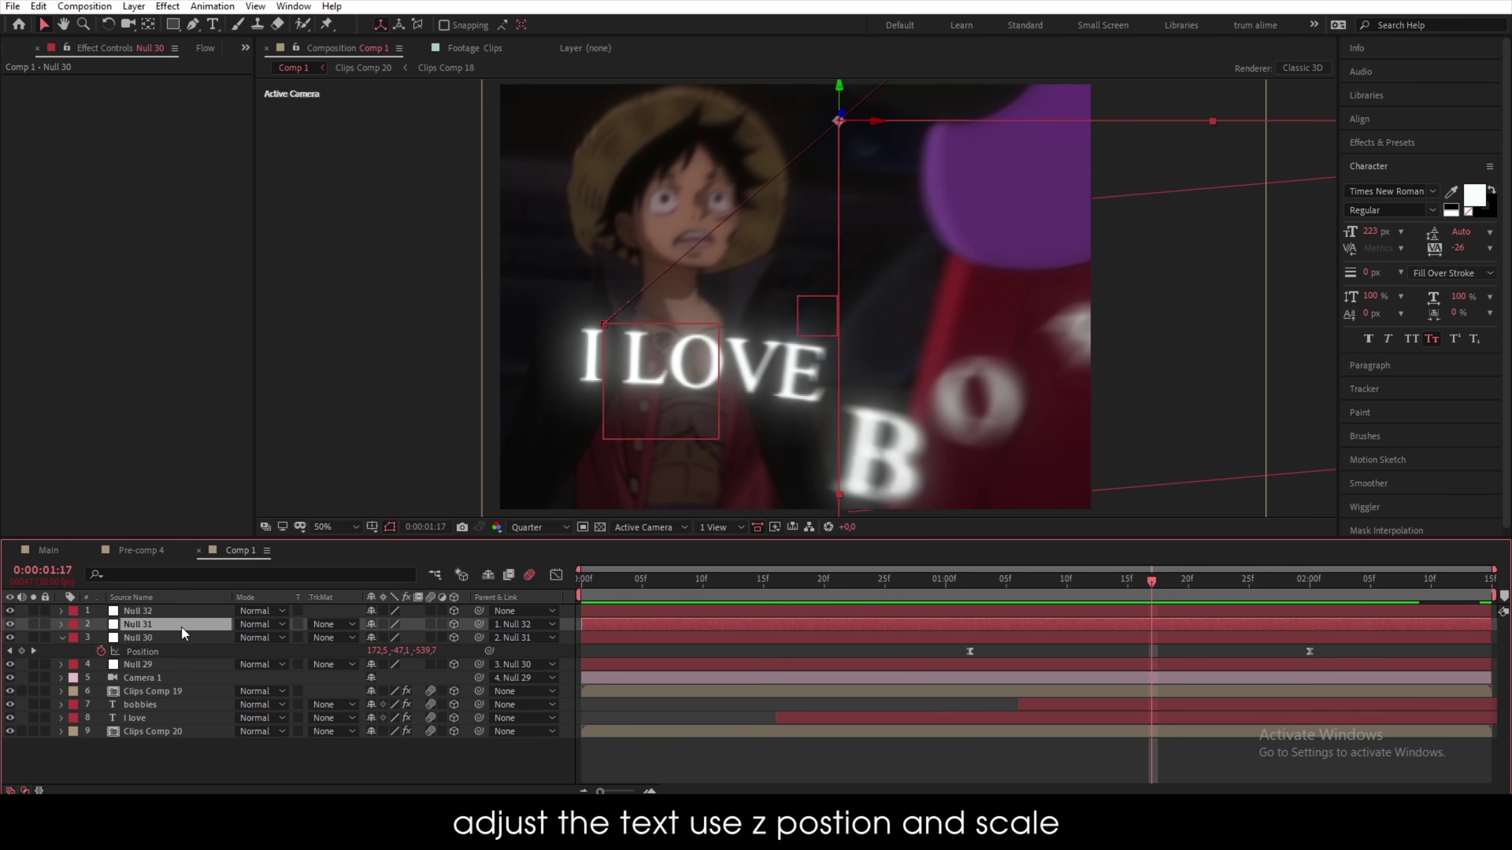
pyautogui.press('p')
pyautogui.click(1202, 589)
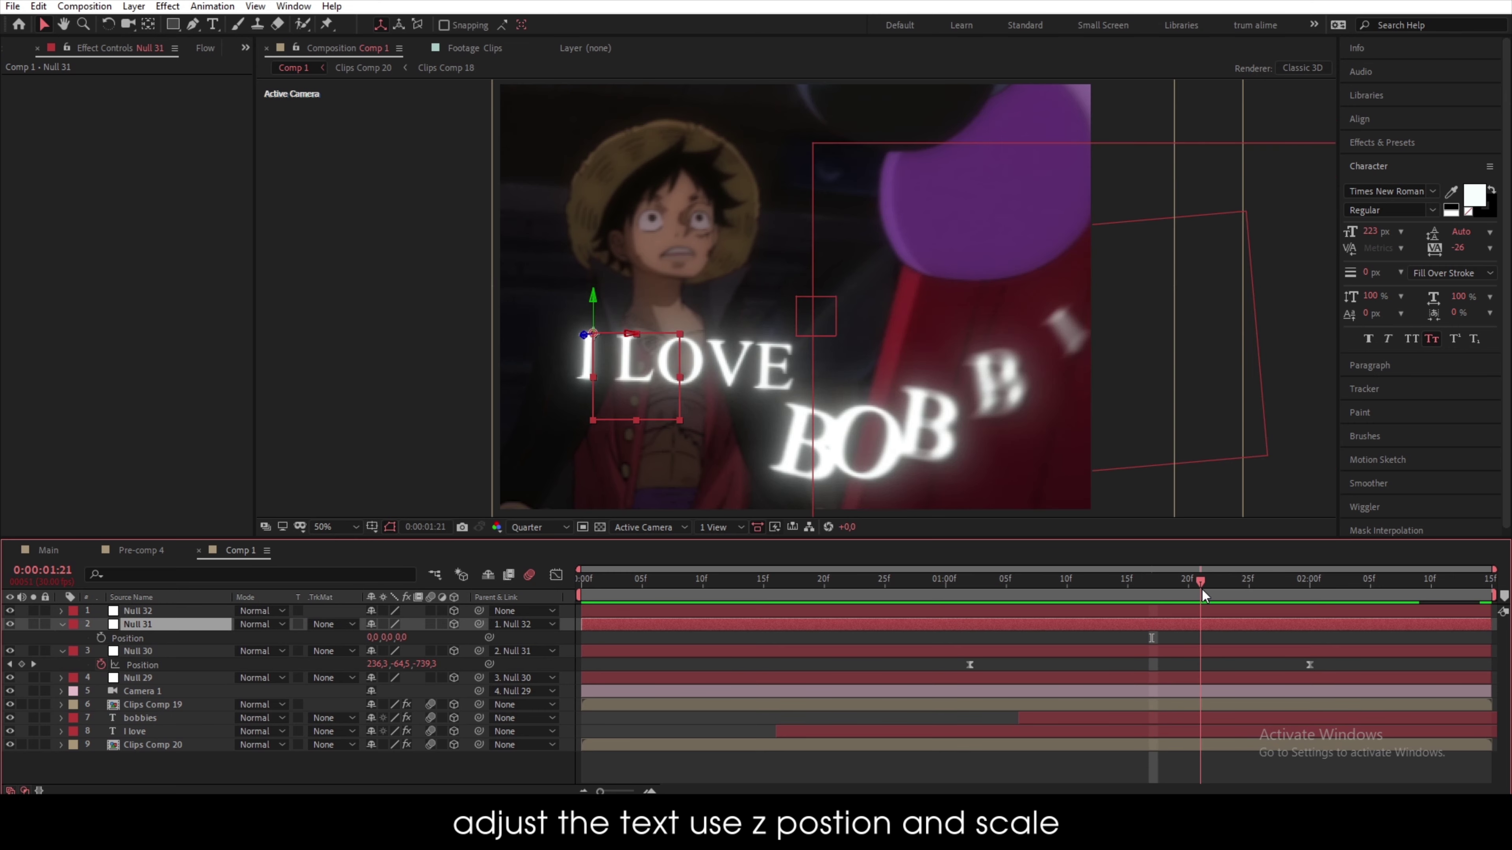
pyautogui.click(101, 638)
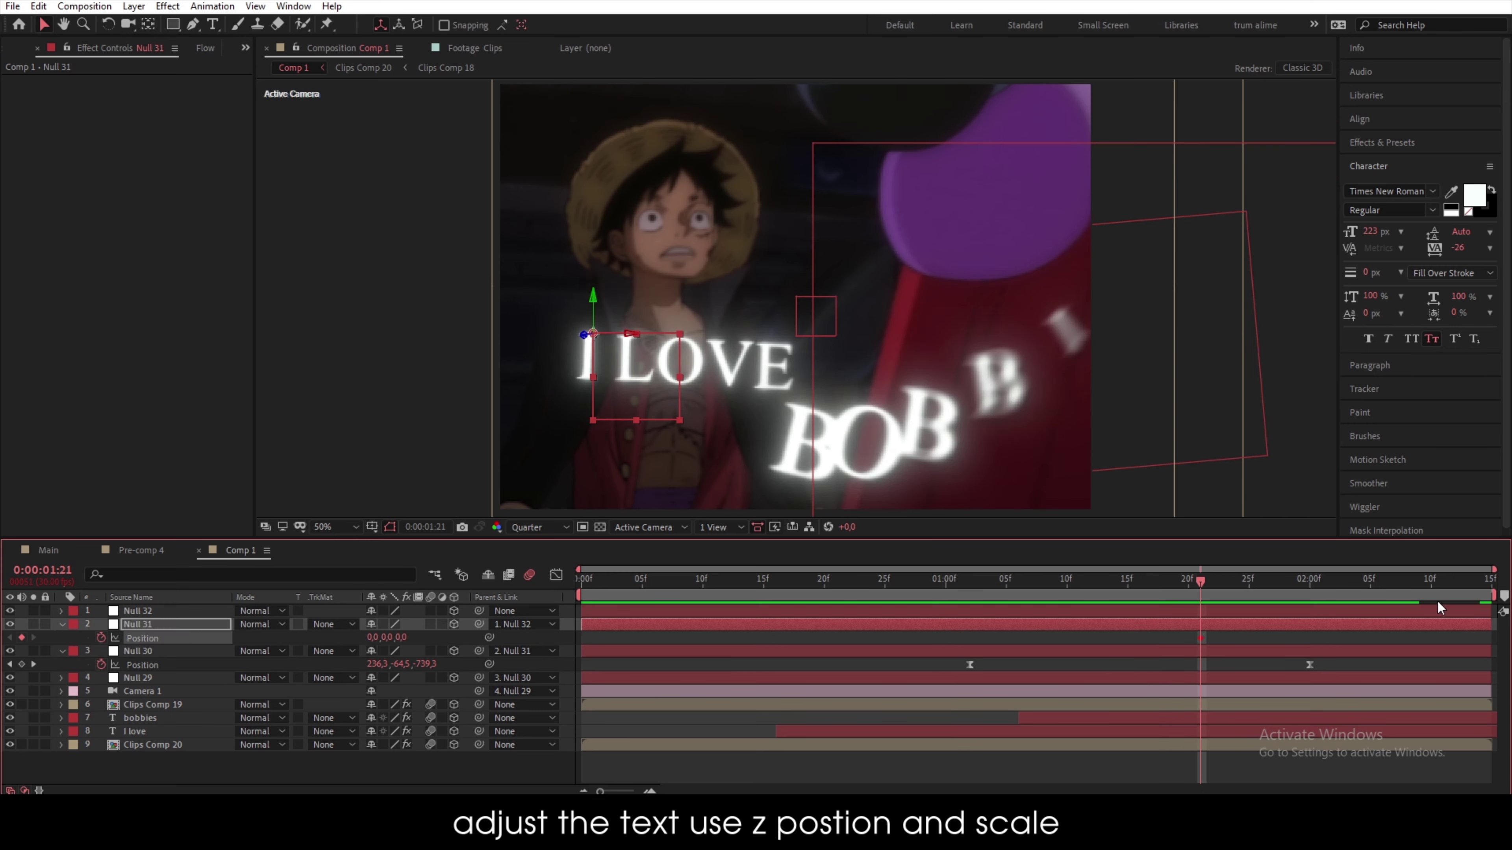
pyautogui.moveTo(1438, 592); pyautogui.dragTo(1481, 589)
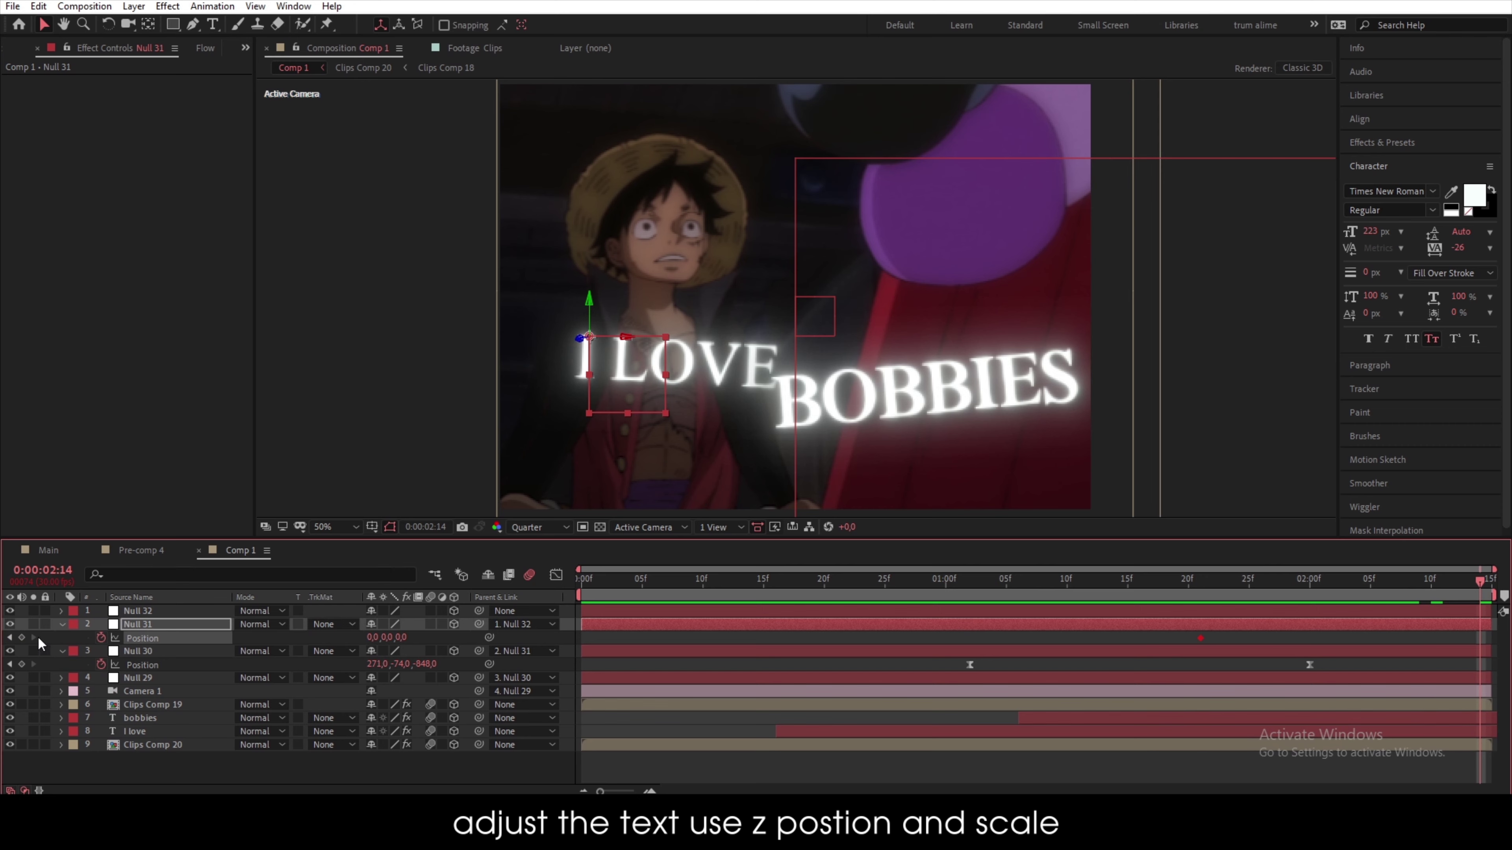
pyautogui.click(21, 638)
# - Try moving Null 31 diagonally to about X -574 and Y -279 at 0:00:02:14, and undo the move
pyautogui.click(256, 6)
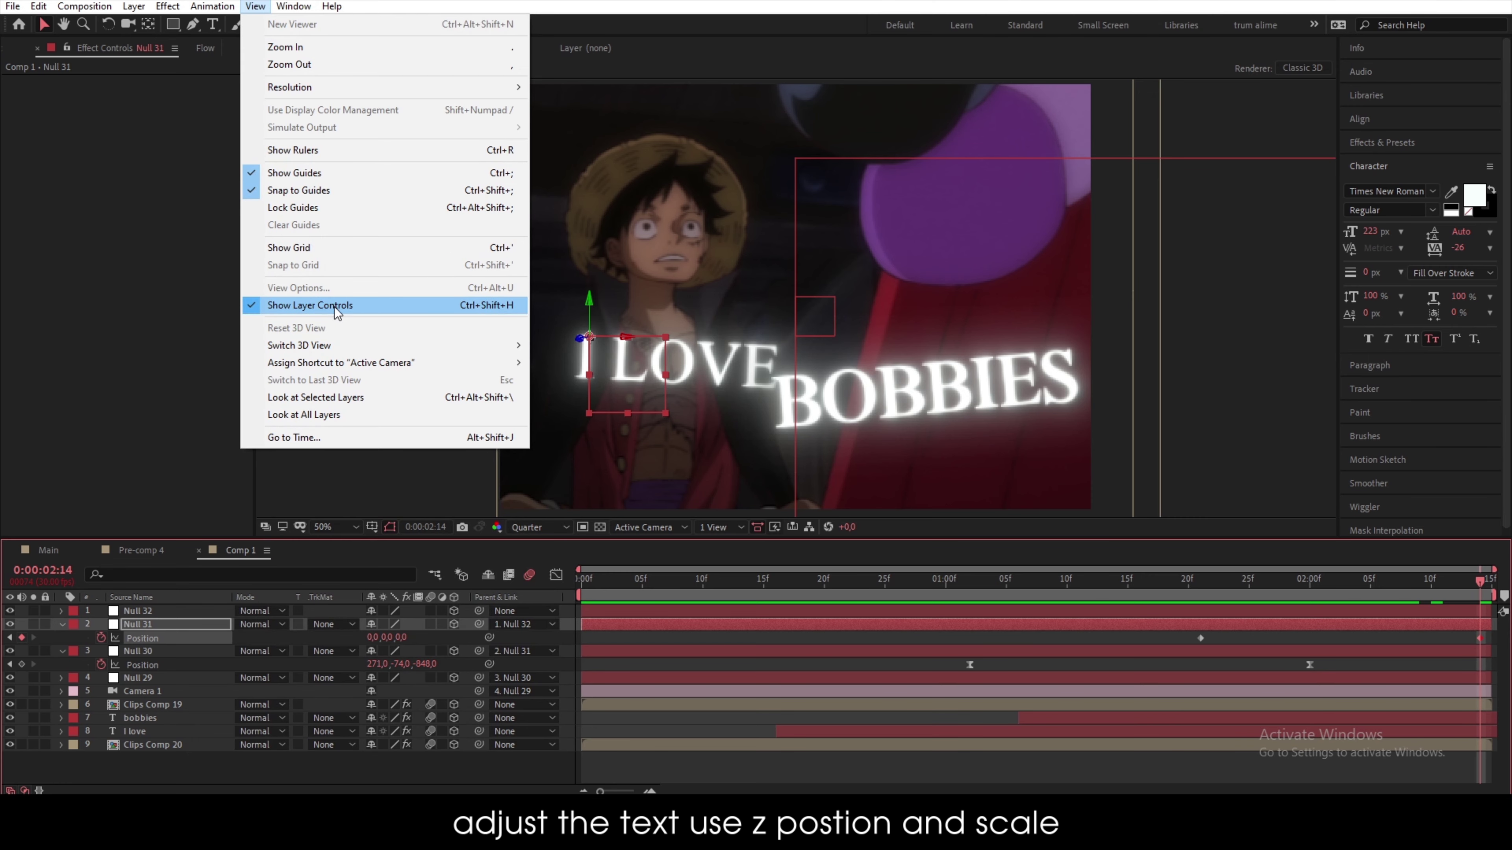
pyautogui.click(632, 376)
pyautogui.moveTo(628, 373); pyautogui.dragTo(220, 172)
pyautogui.press(',')
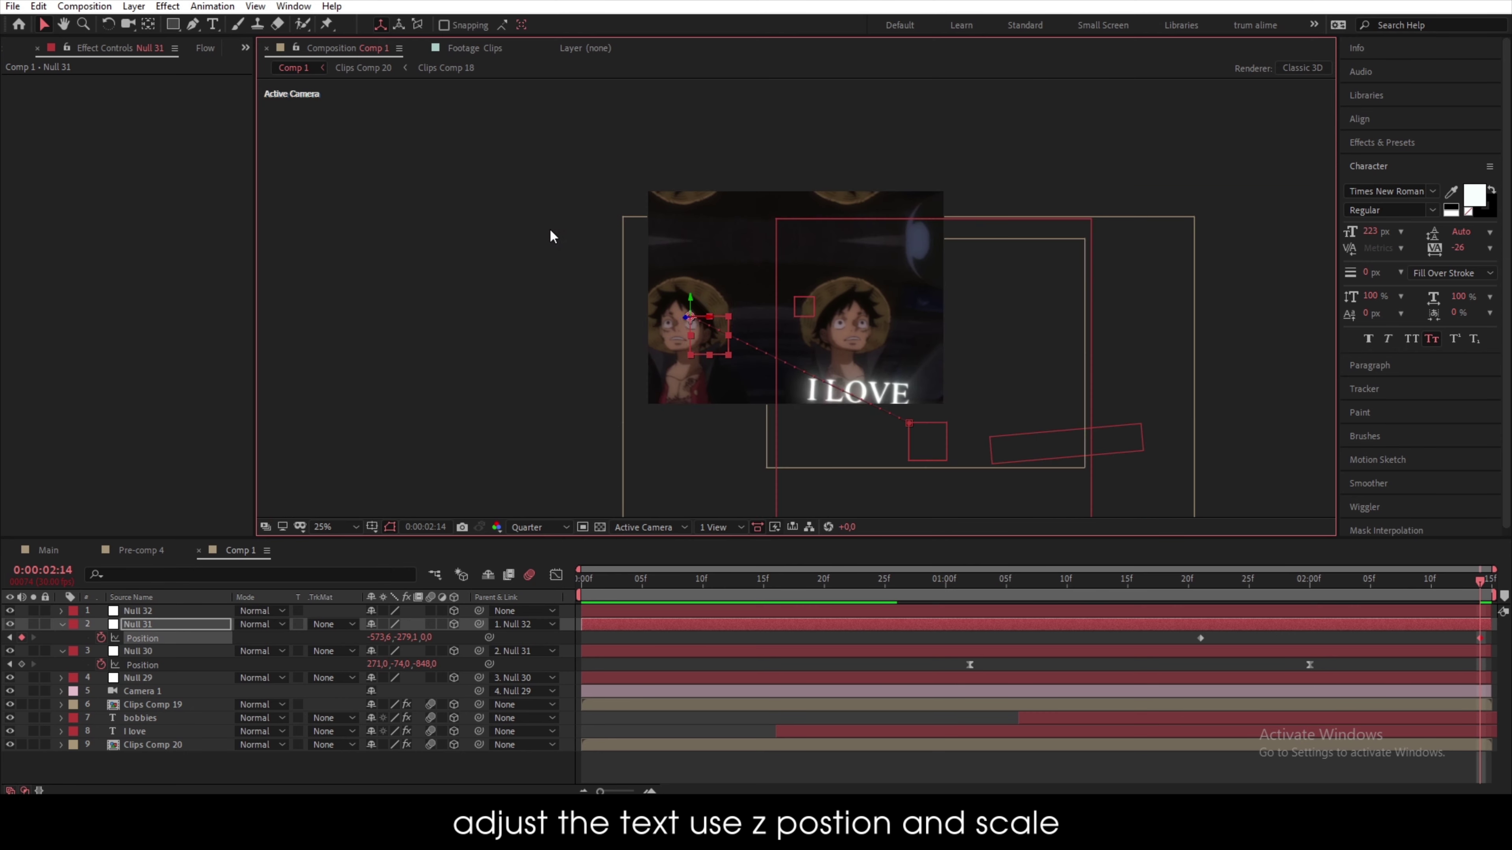
pyautogui.click(943, 435)
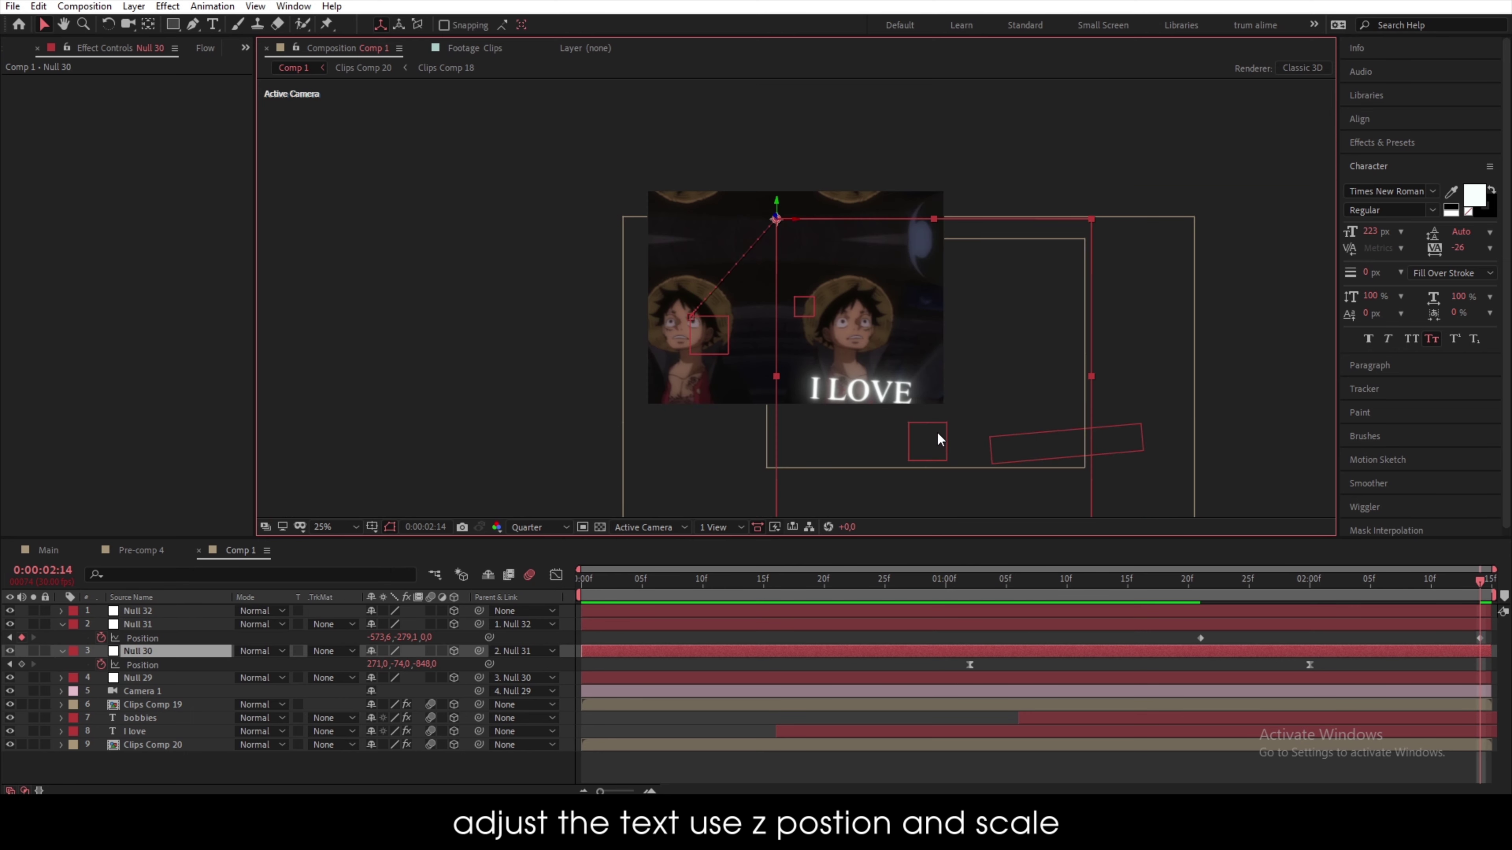
pyautogui.hotkey('ctrl', 'z')
# - Move Null 31 to about X -730 and Y -455, and shift its ending Position keyframe to the end of the composition
pyautogui.click(203, 625)
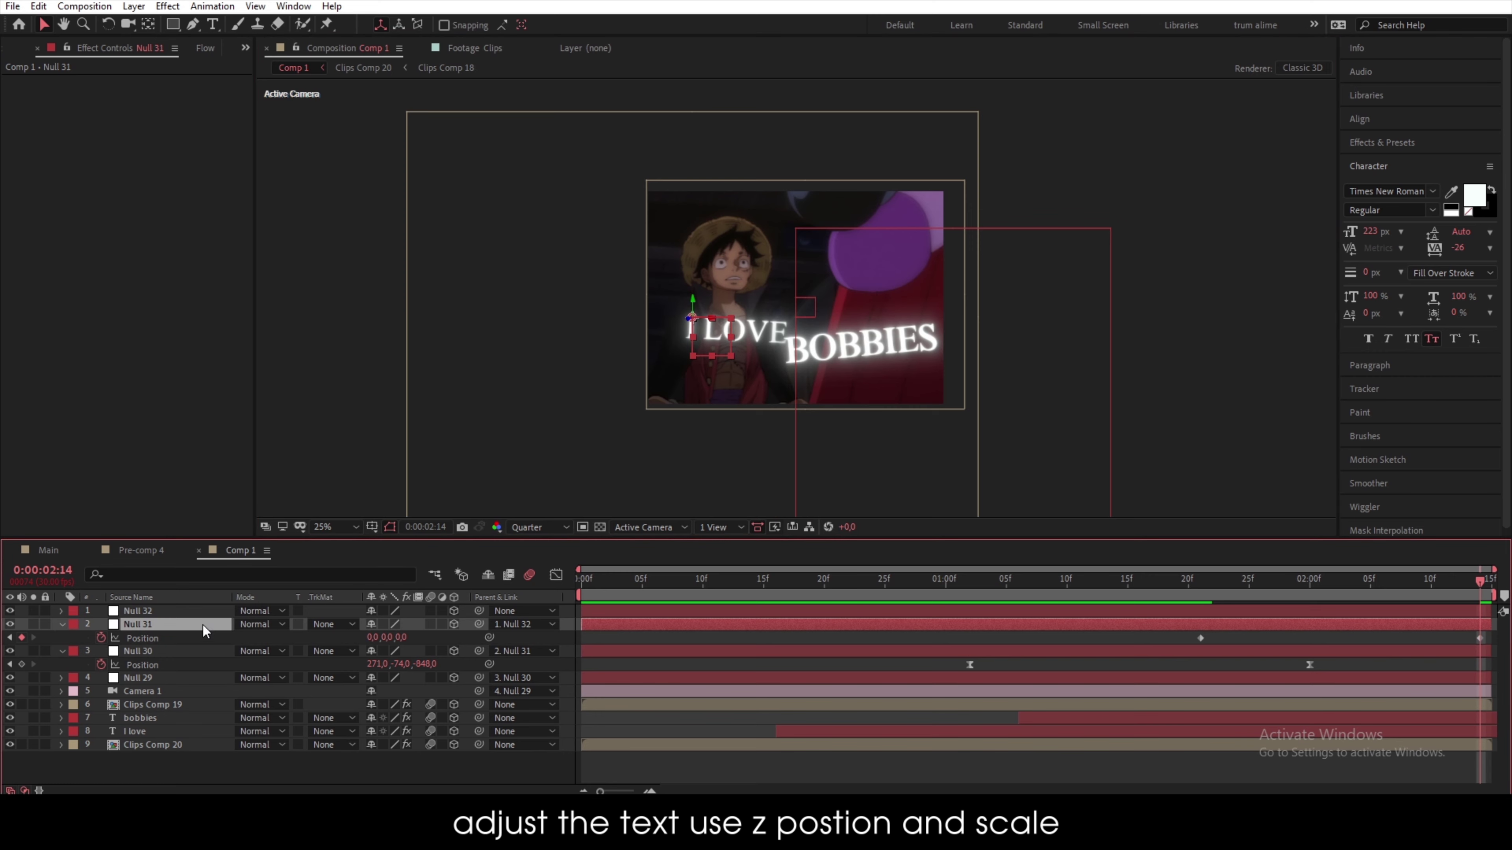
pyautogui.moveTo(695, 375); pyautogui.dragTo(428, 170)
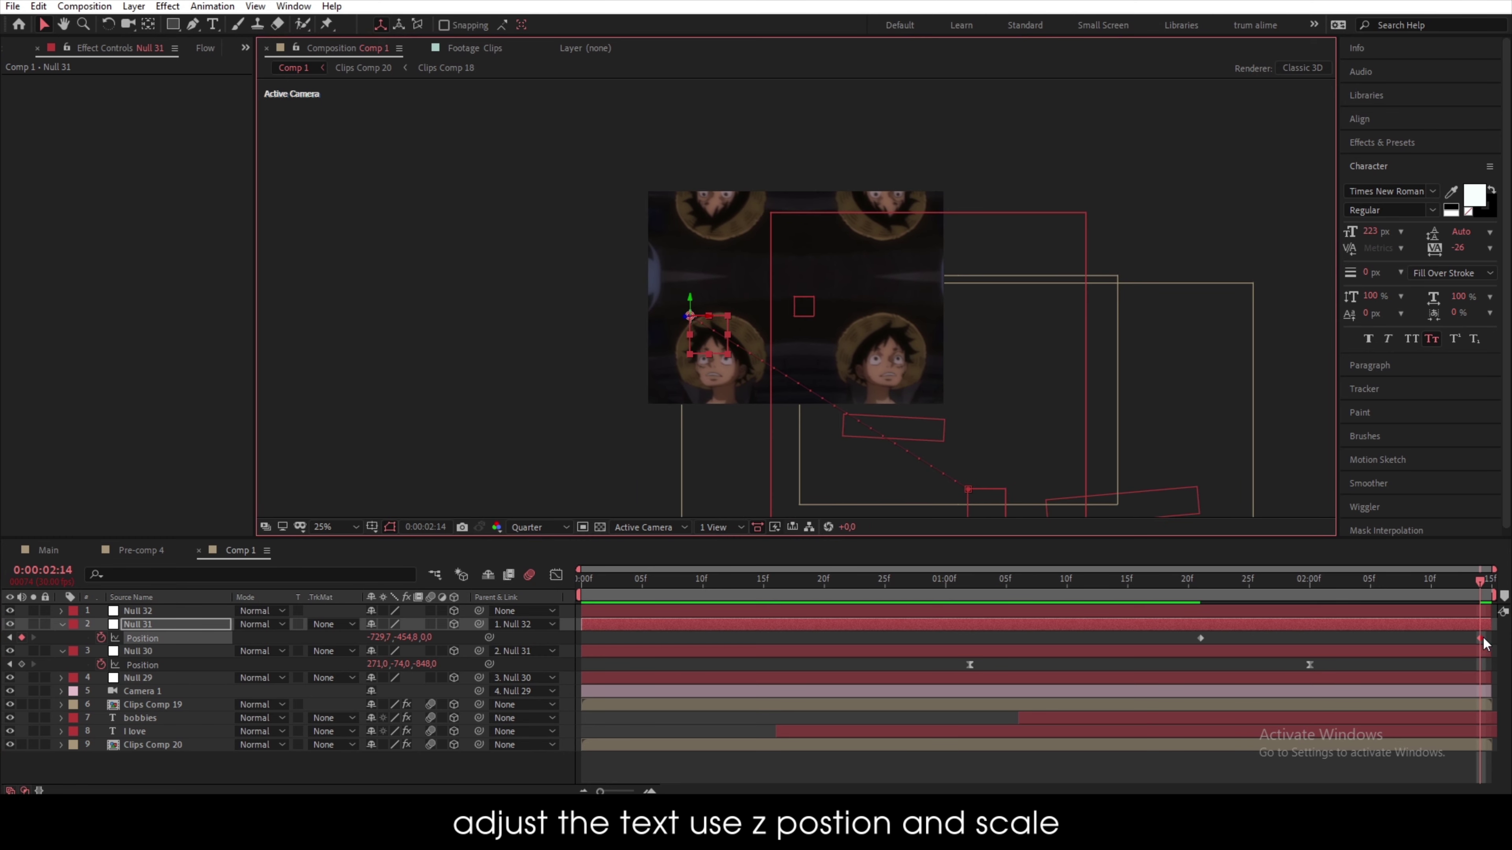
pyautogui.moveTo(1482, 639); pyautogui.dragTo(1492, 639)
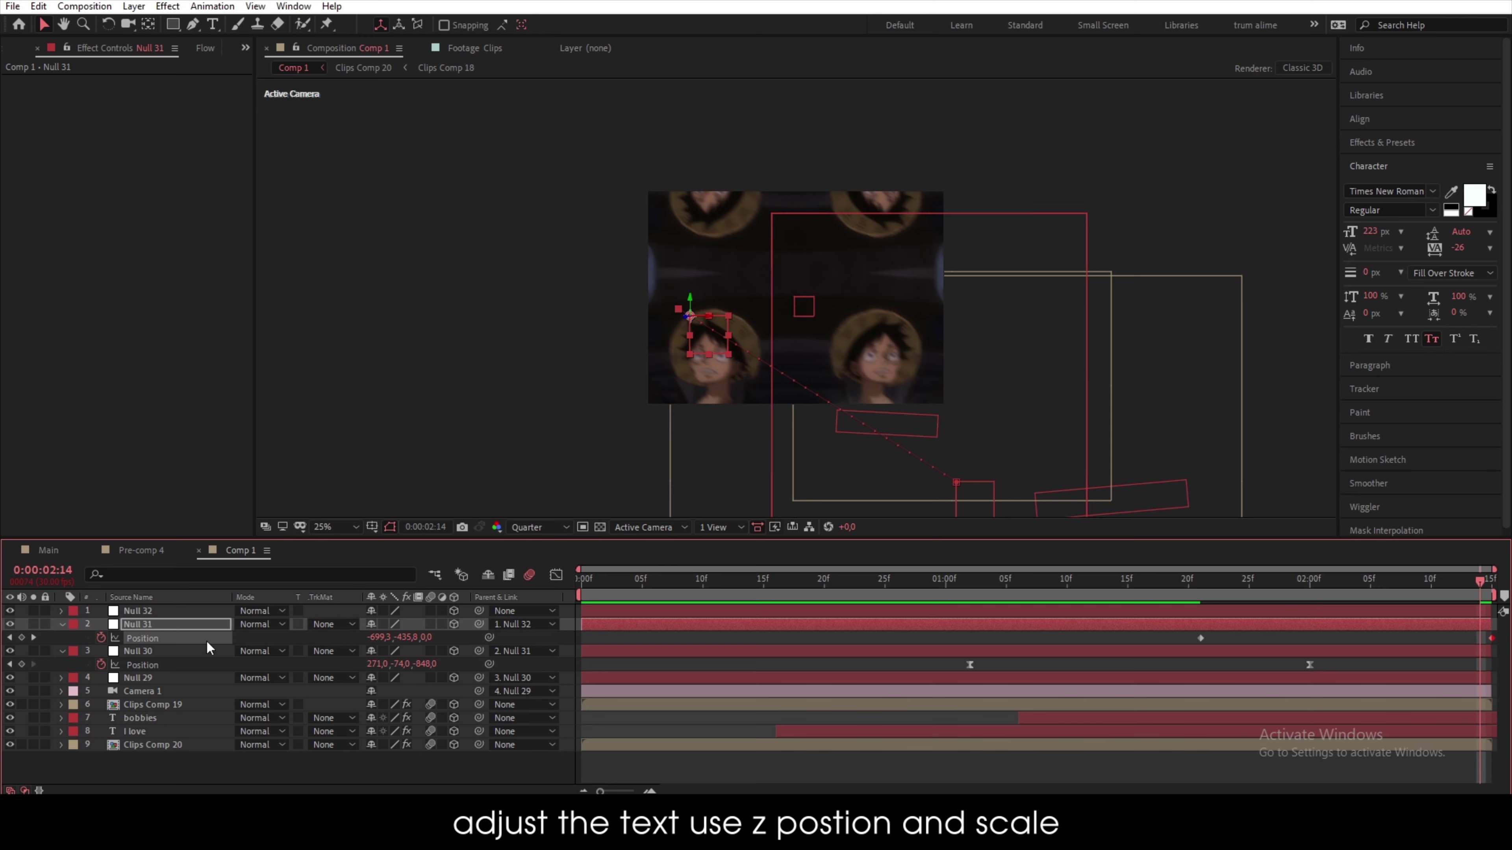
# - Apply Easy Ease to Null 31's Position keyframes and separate its dimensions in the value graph
pyautogui.press('F9')
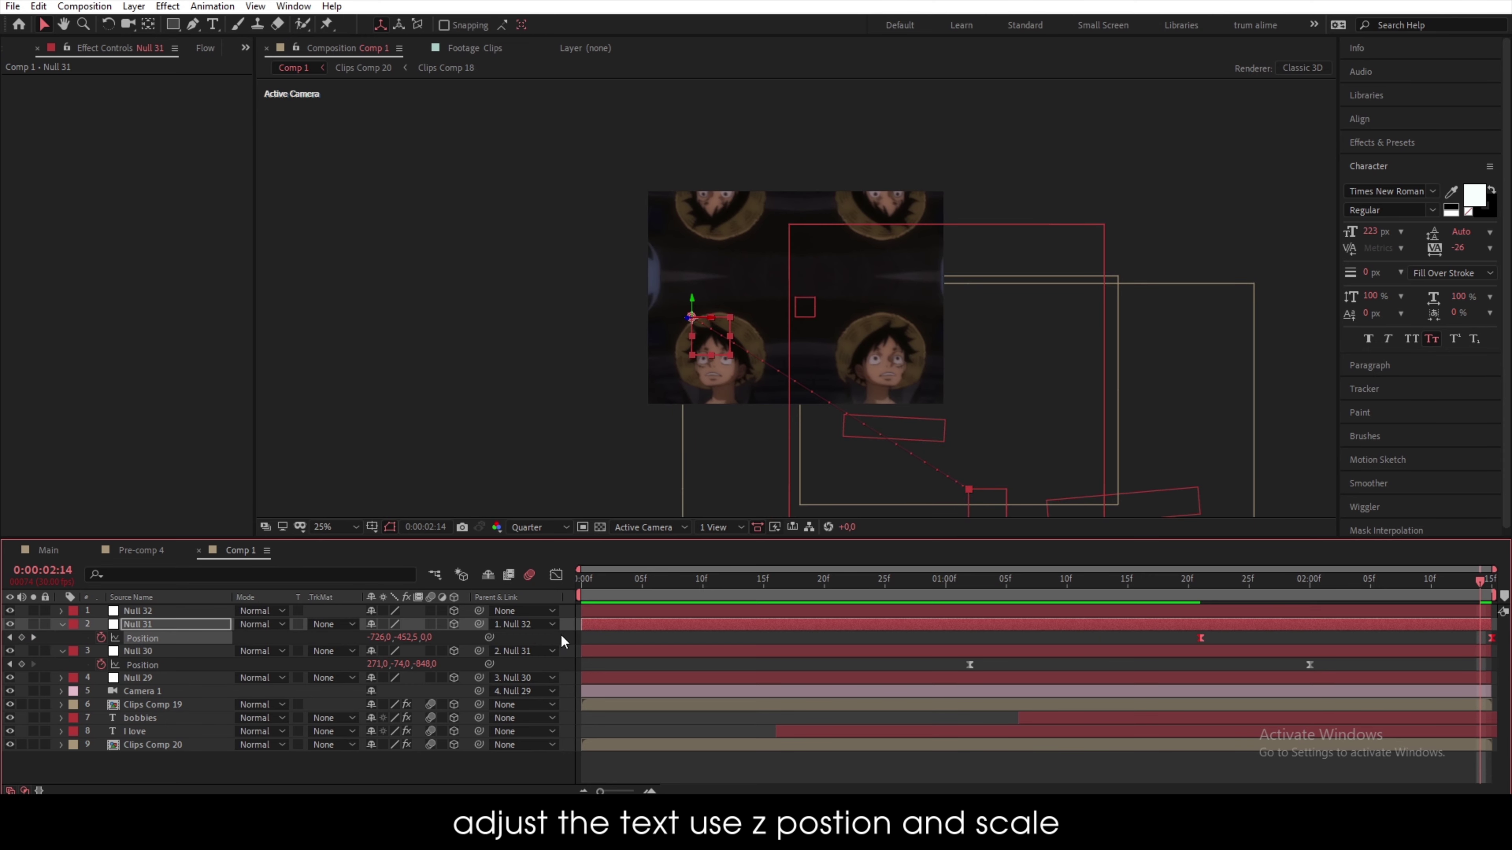
pyautogui.click(556, 575)
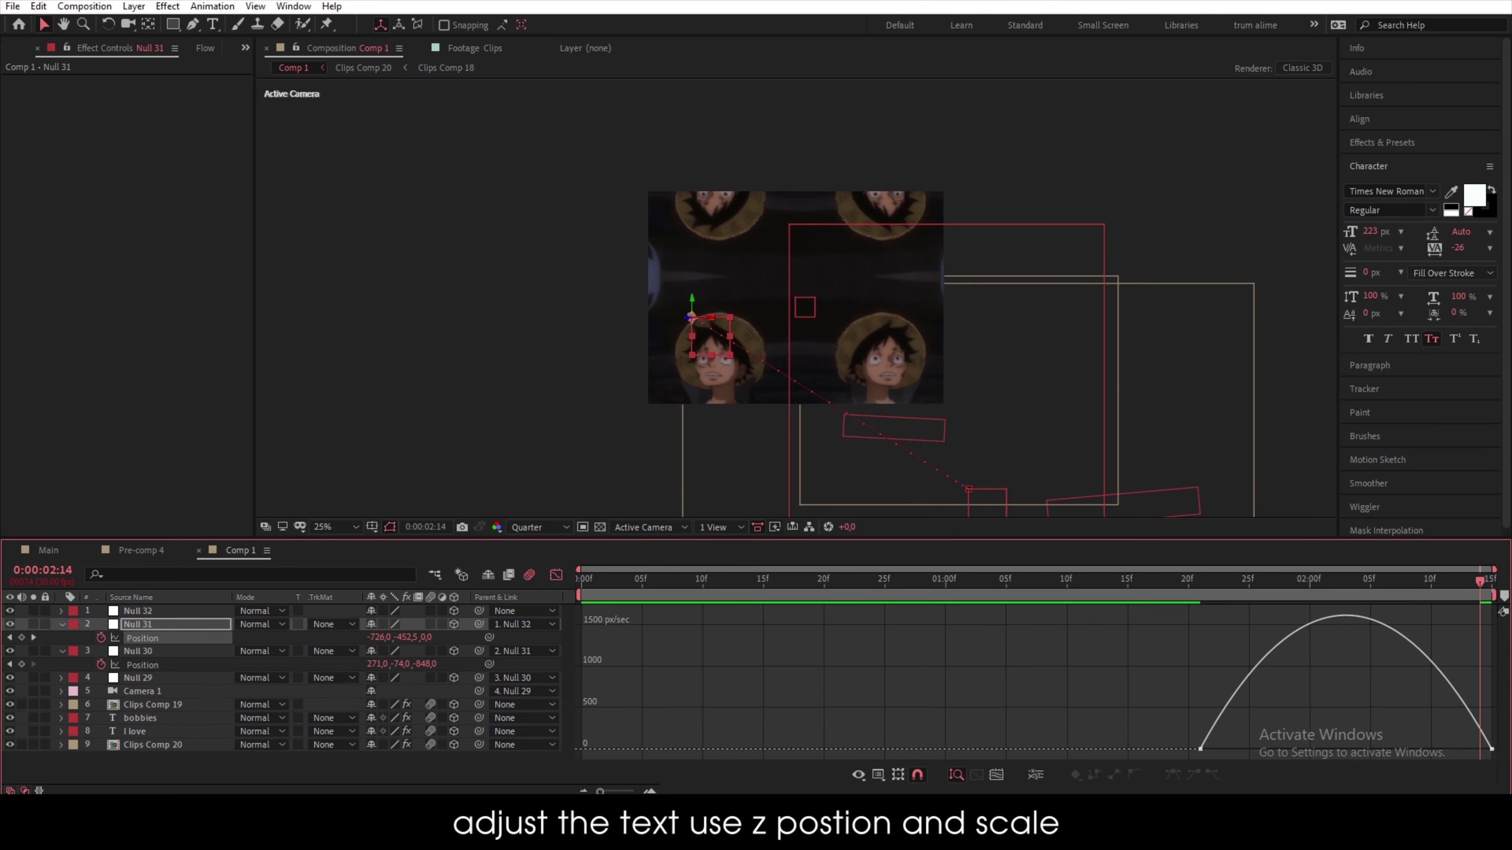
pyautogui.click(906, 775)
pyautogui.click(1006, 606)
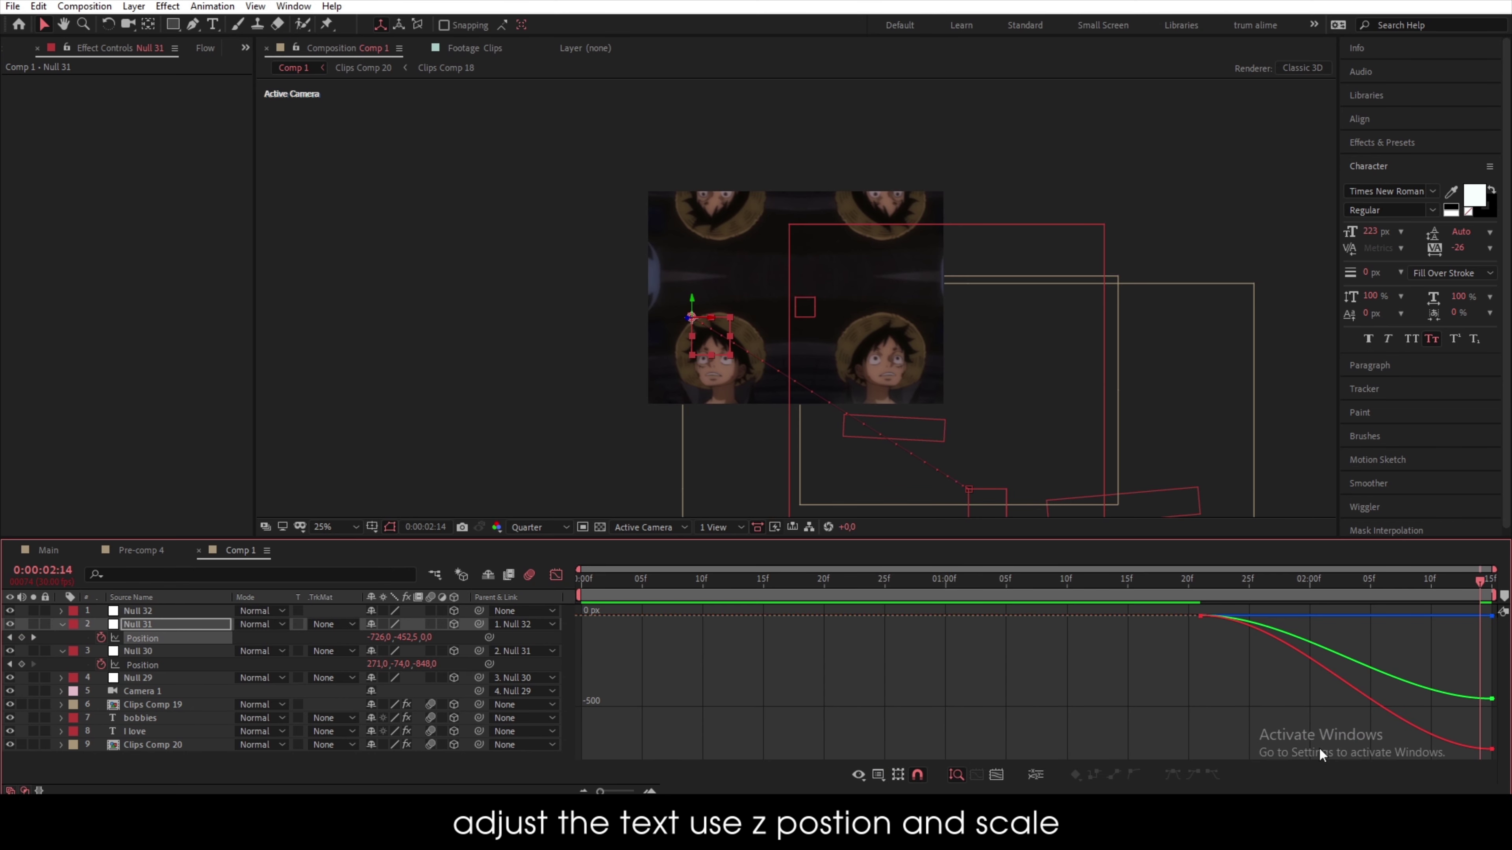
pyautogui.moveTo(1407, 741); pyautogui.dragTo(1499, 636)
pyautogui.moveTo(1193, 606); pyautogui.dragTo(1497, 766)
pyautogui.click(1036, 775)
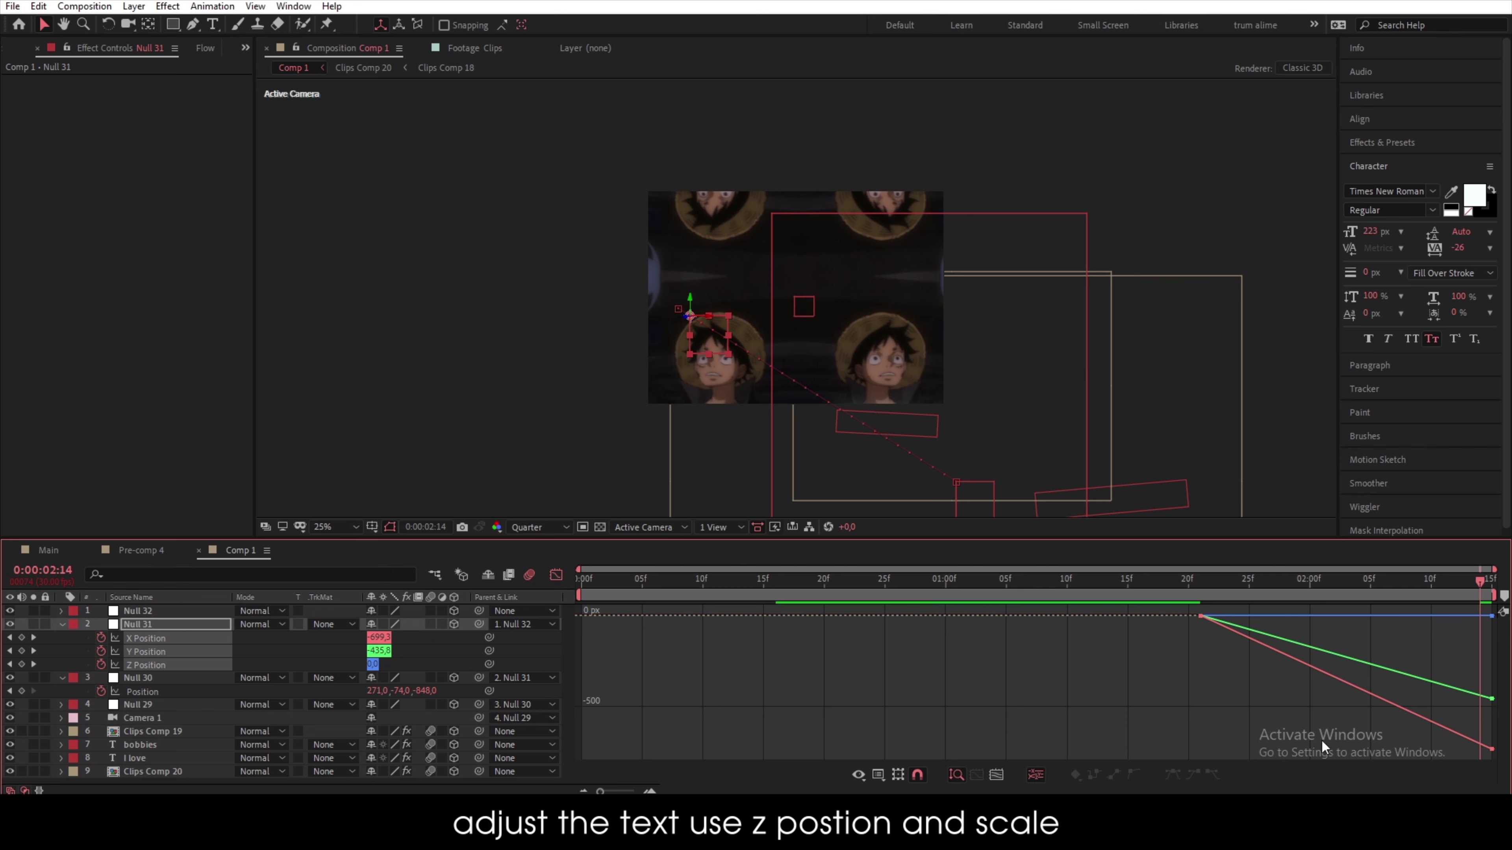
# - Easy Ease the separated Position keyframes of Null 31 and try steepening all ending curves together
pyautogui.moveTo(1454, 610); pyautogui.dragTo(1496, 765)
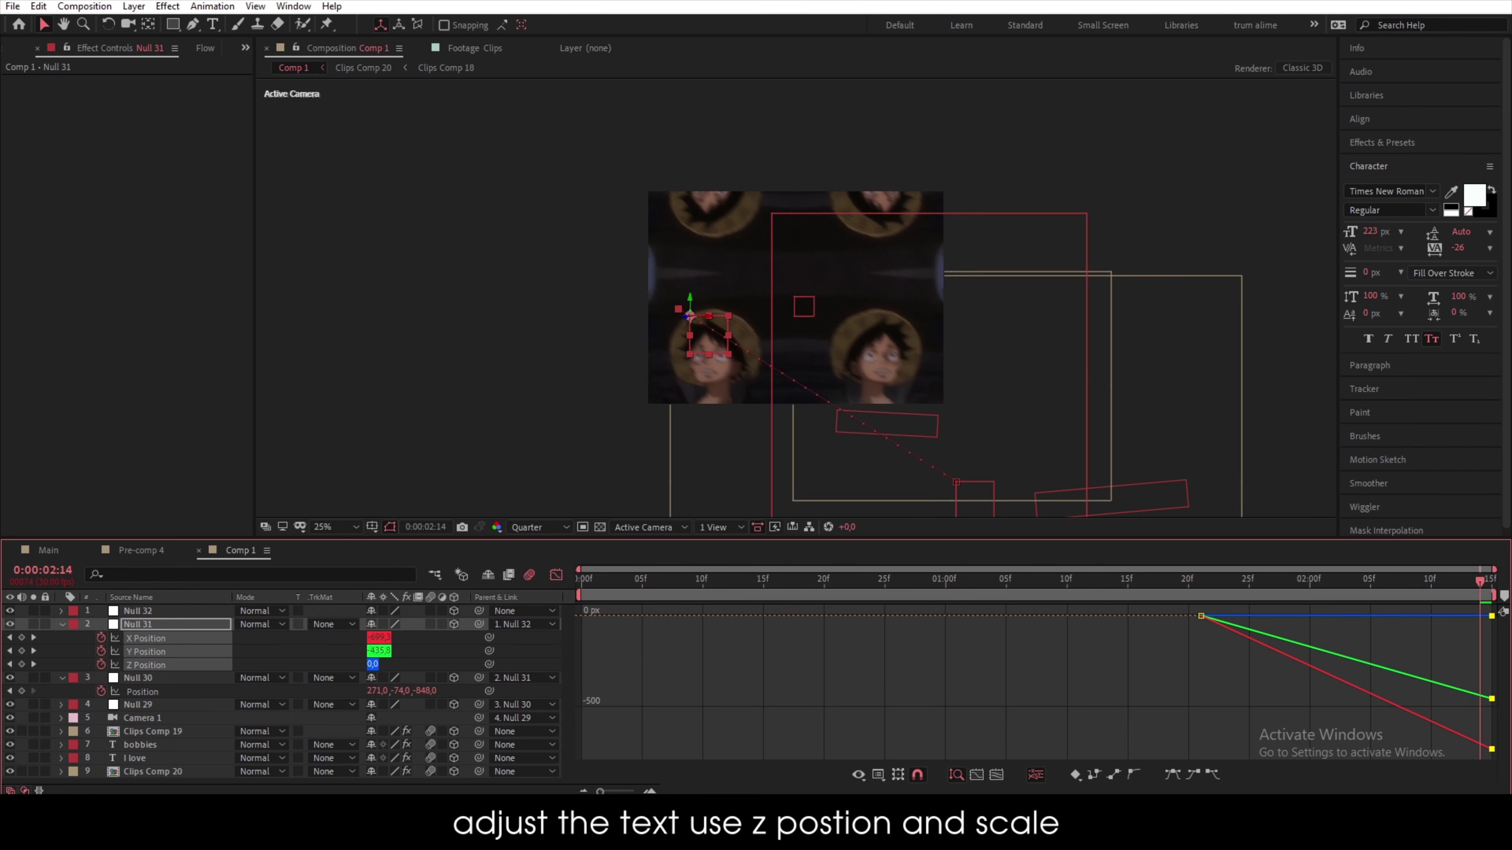
pyautogui.press('F9')
pyautogui.moveTo(1223, 681); pyautogui.dragTo(1199, 574)
pyautogui.press('F9')
pyautogui.moveTo(1495, 690); pyautogui.dragTo(1473, 607)
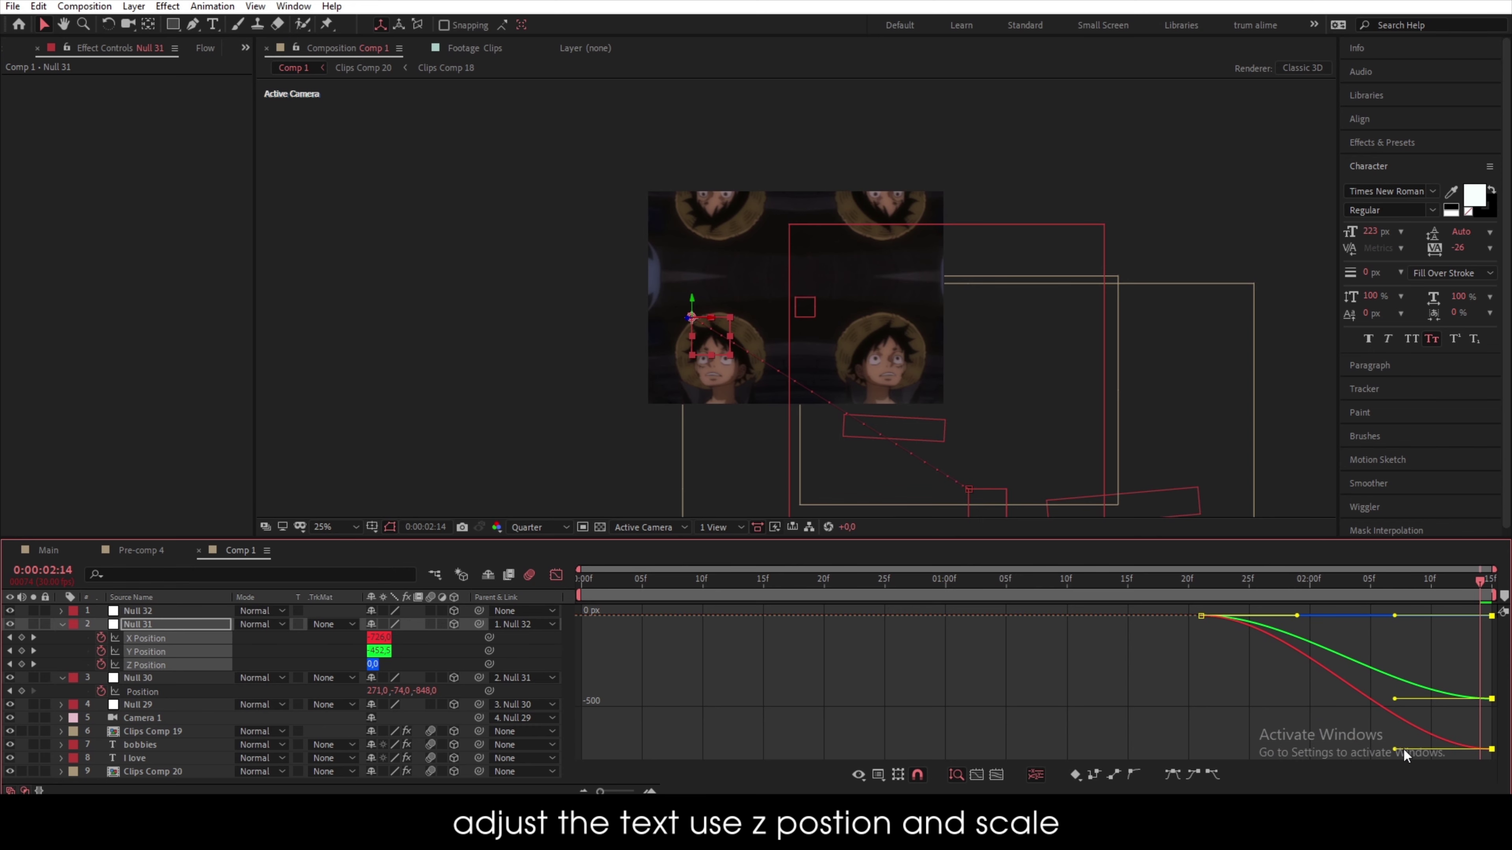
pyautogui.moveTo(1415, 698); pyautogui.dragTo(1454, 662)
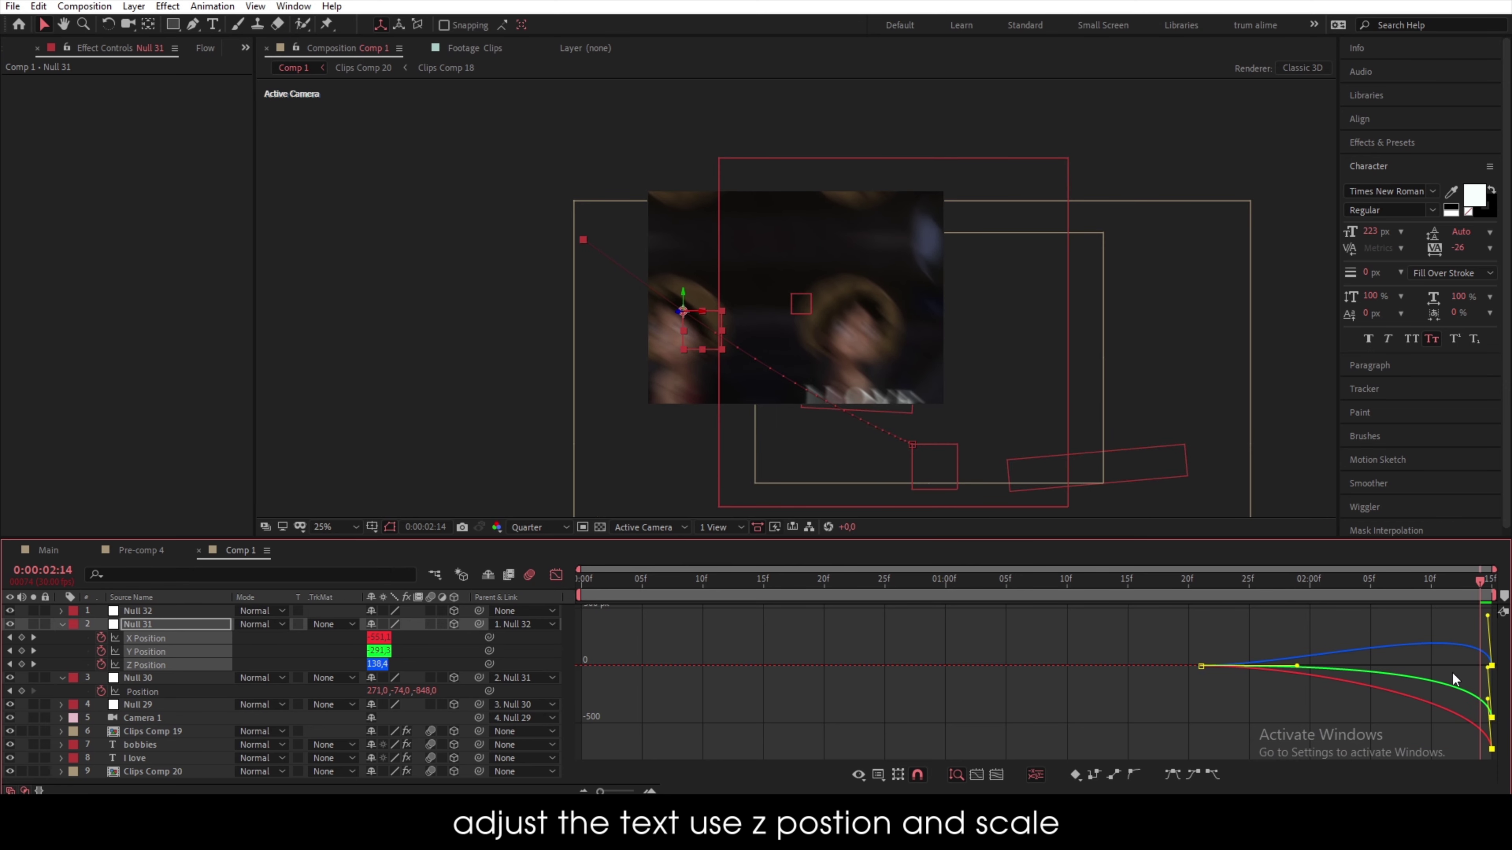
# - Steepen the end of Null 31's Y and X Position curves individually and lengthen the easing out of the starting keyframes
pyautogui.click(1433, 649)
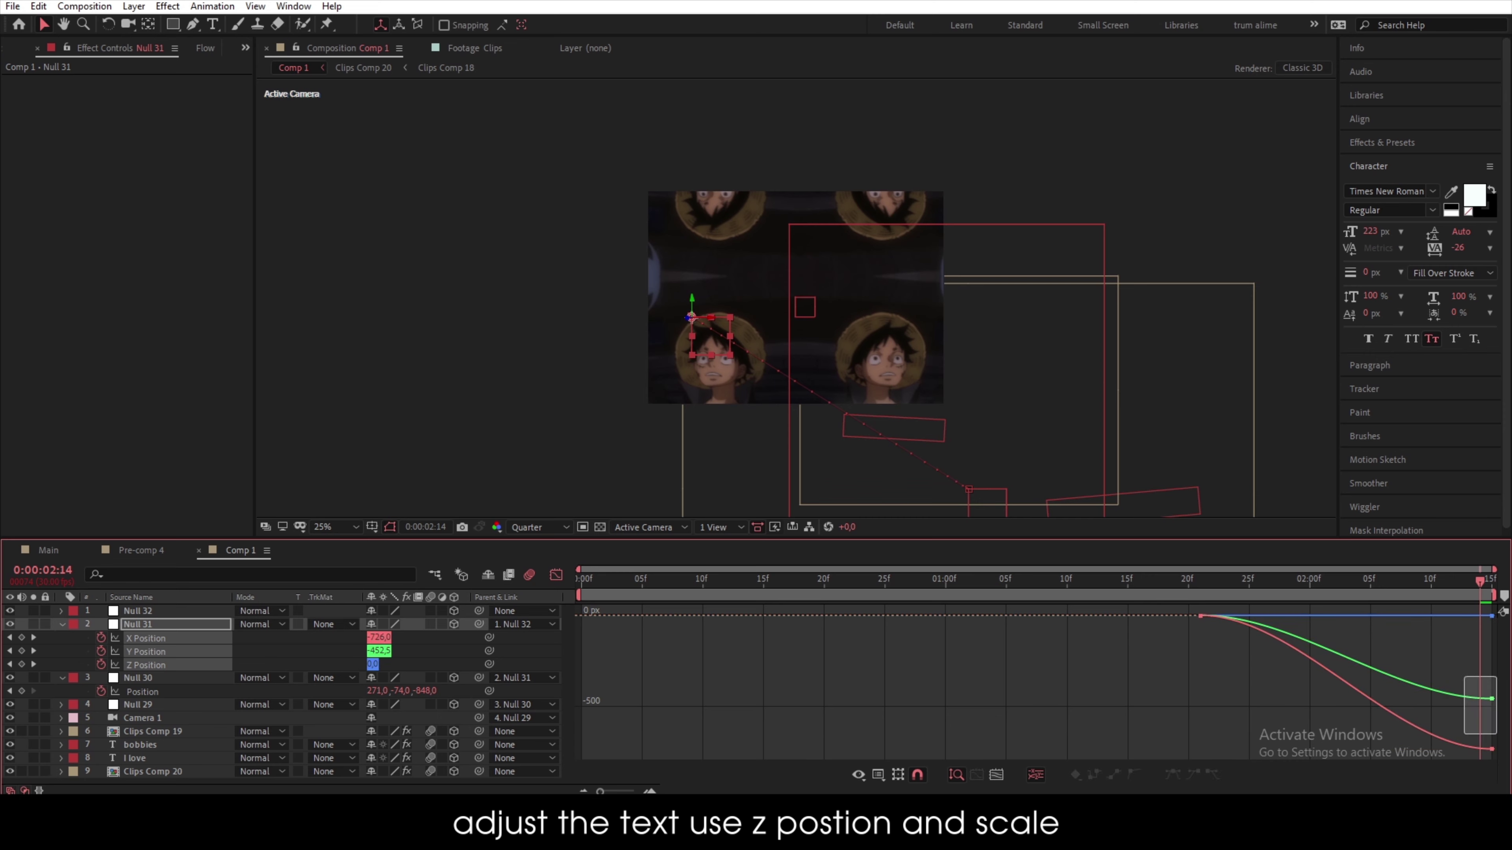
pyautogui.click(1432, 688)
pyautogui.moveTo(1395, 699); pyautogui.dragTo(1487, 625)
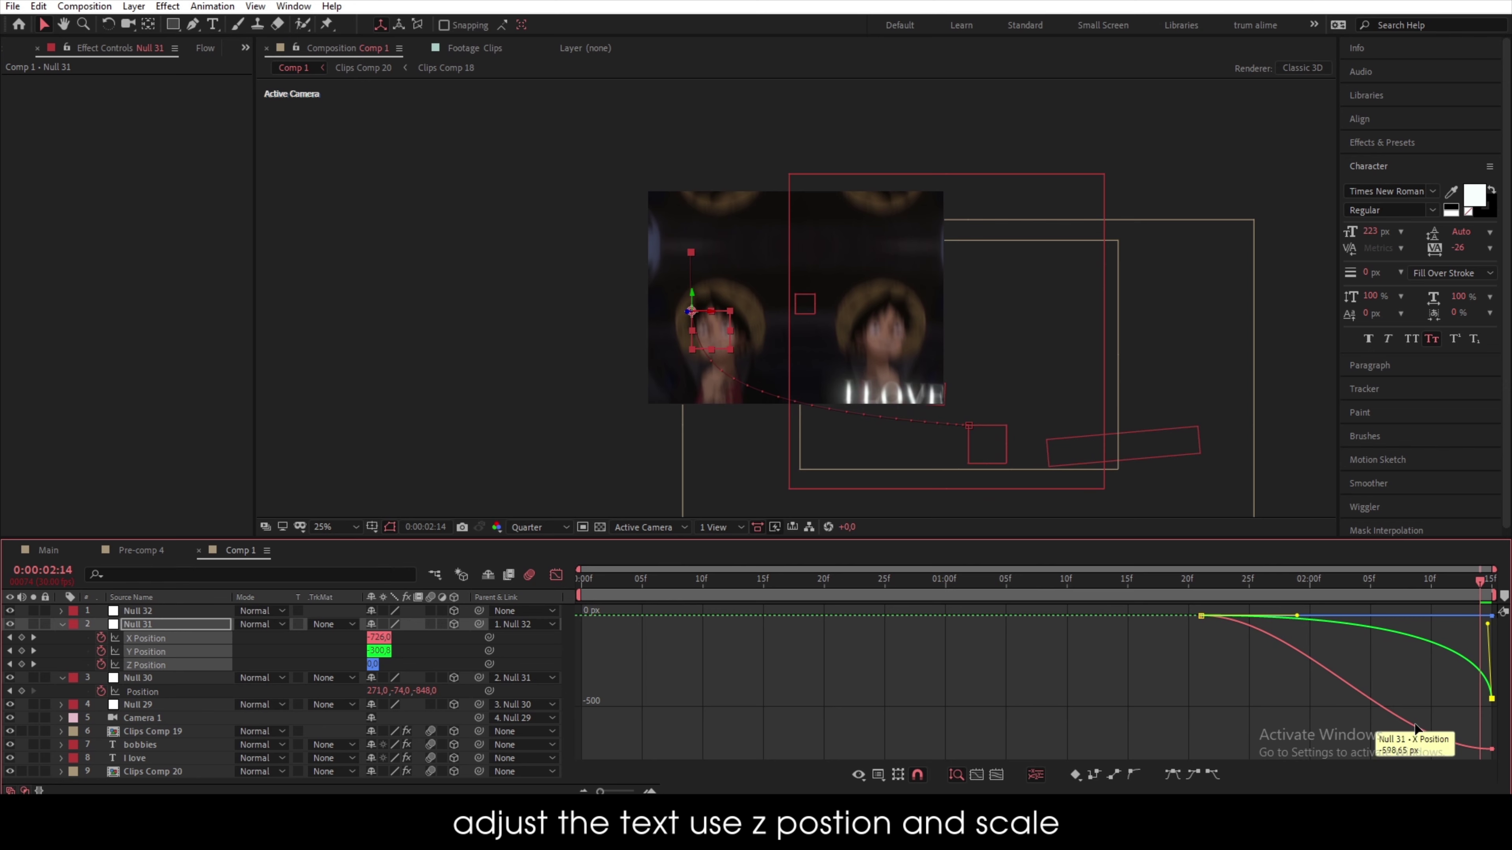
pyautogui.click(1435, 748)
pyautogui.moveTo(1396, 751); pyautogui.dragTo(1487, 648)
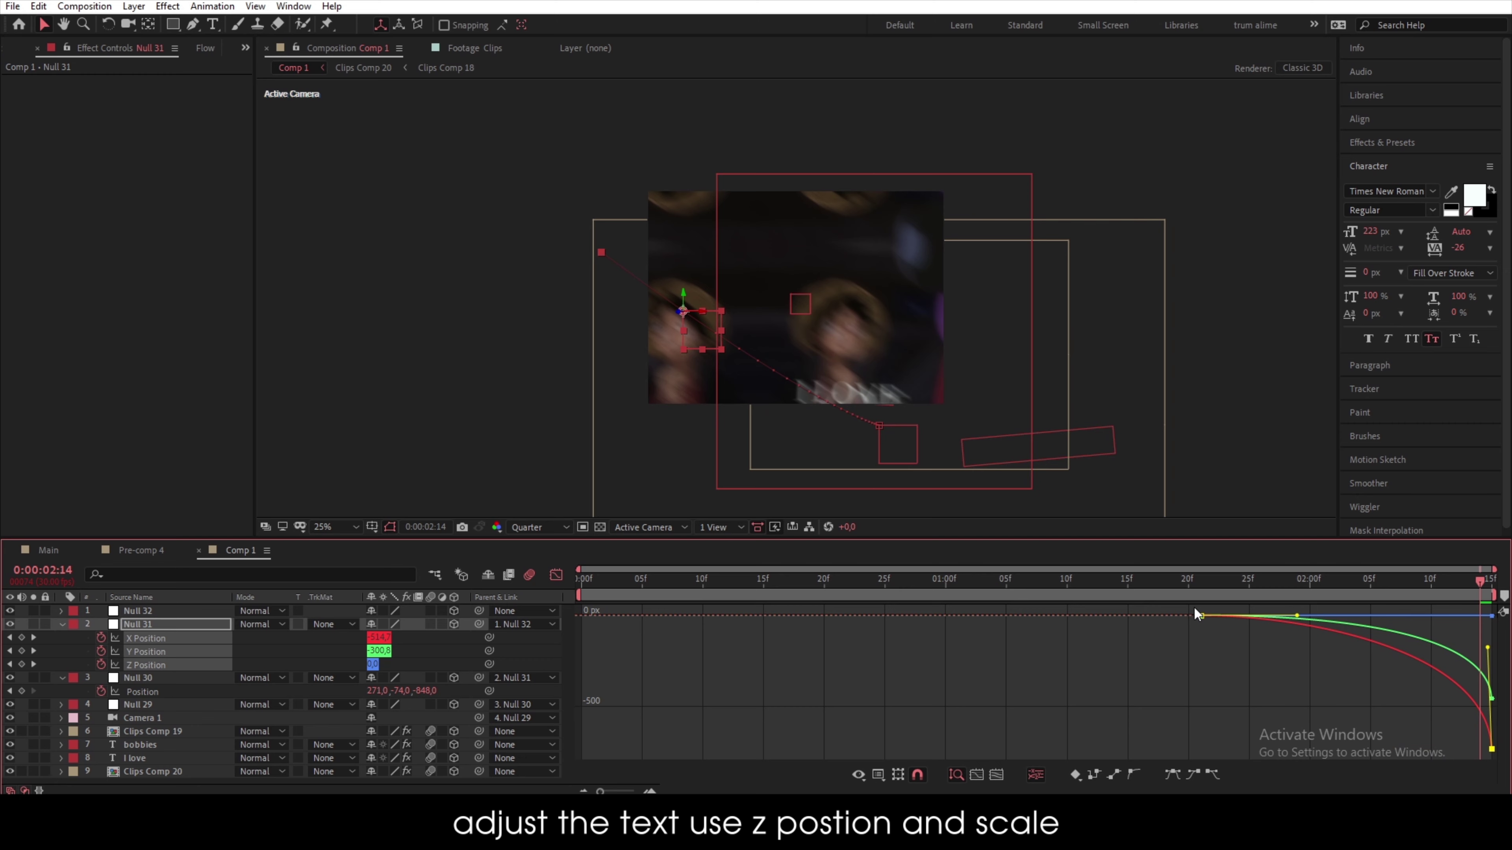
pyautogui.moveTo(1195, 607); pyautogui.dragTo(1463, 609)
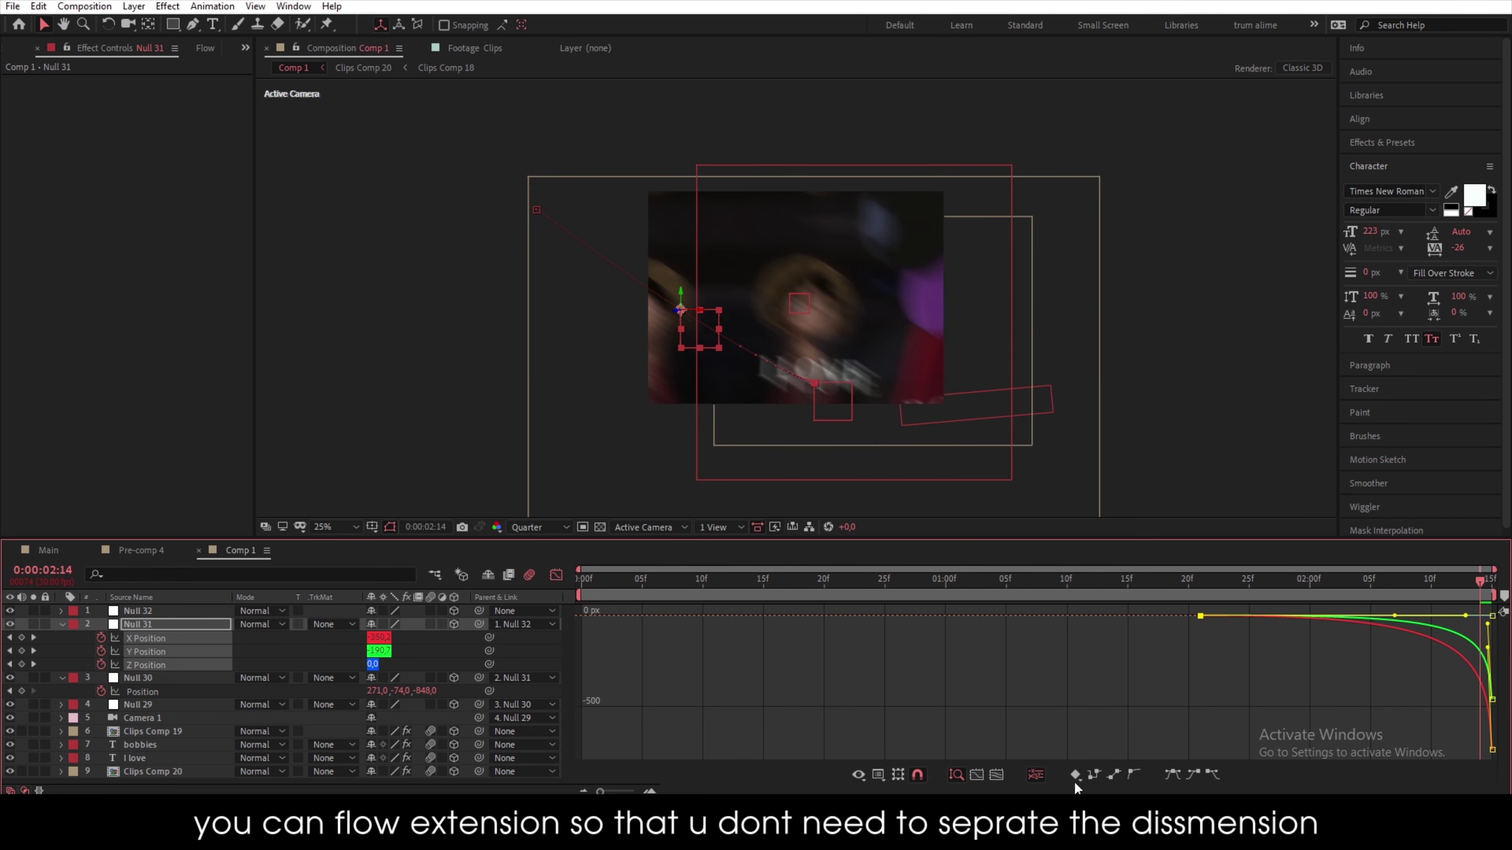
# - Reset Null 31's curves to Easy Ease, recombine its Position dimensions, and return to the keyframe view
pyautogui.moveTo(1186, 606); pyautogui.dragTo(1494, 774)
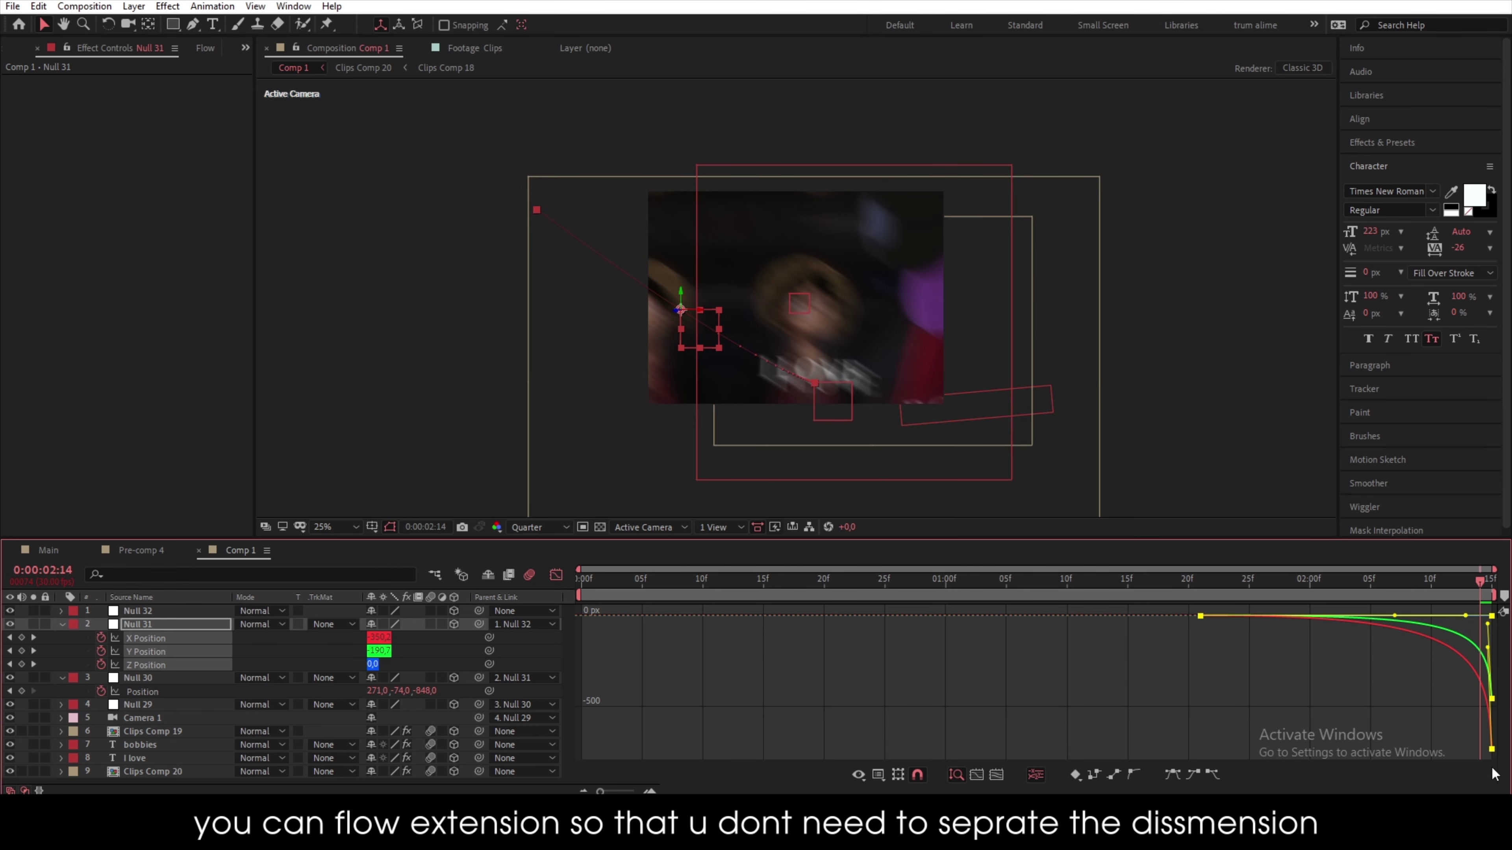
pyautogui.click(1206, 776)
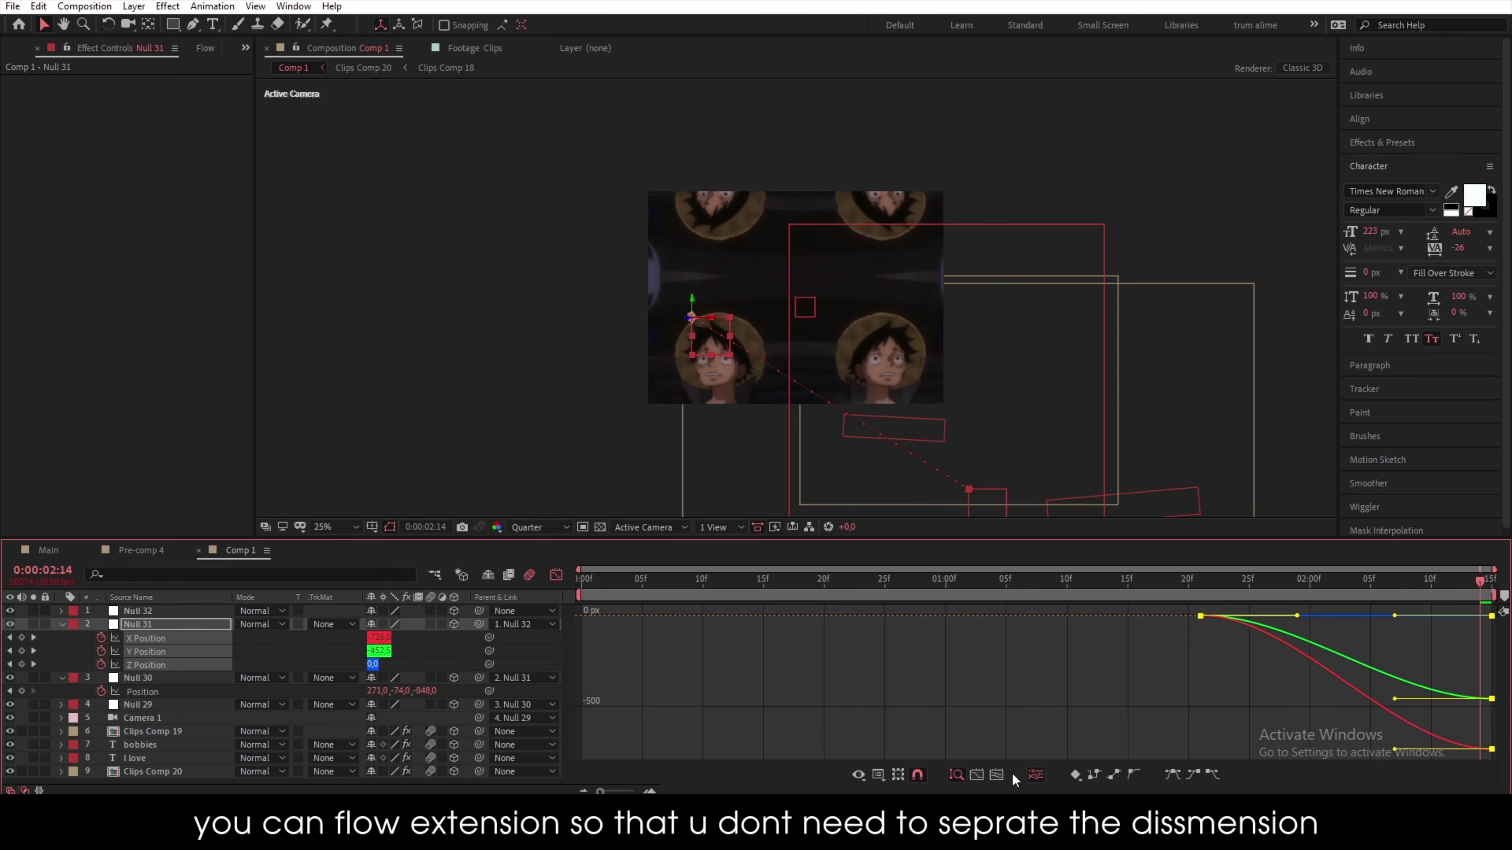
pyautogui.click(1037, 773)
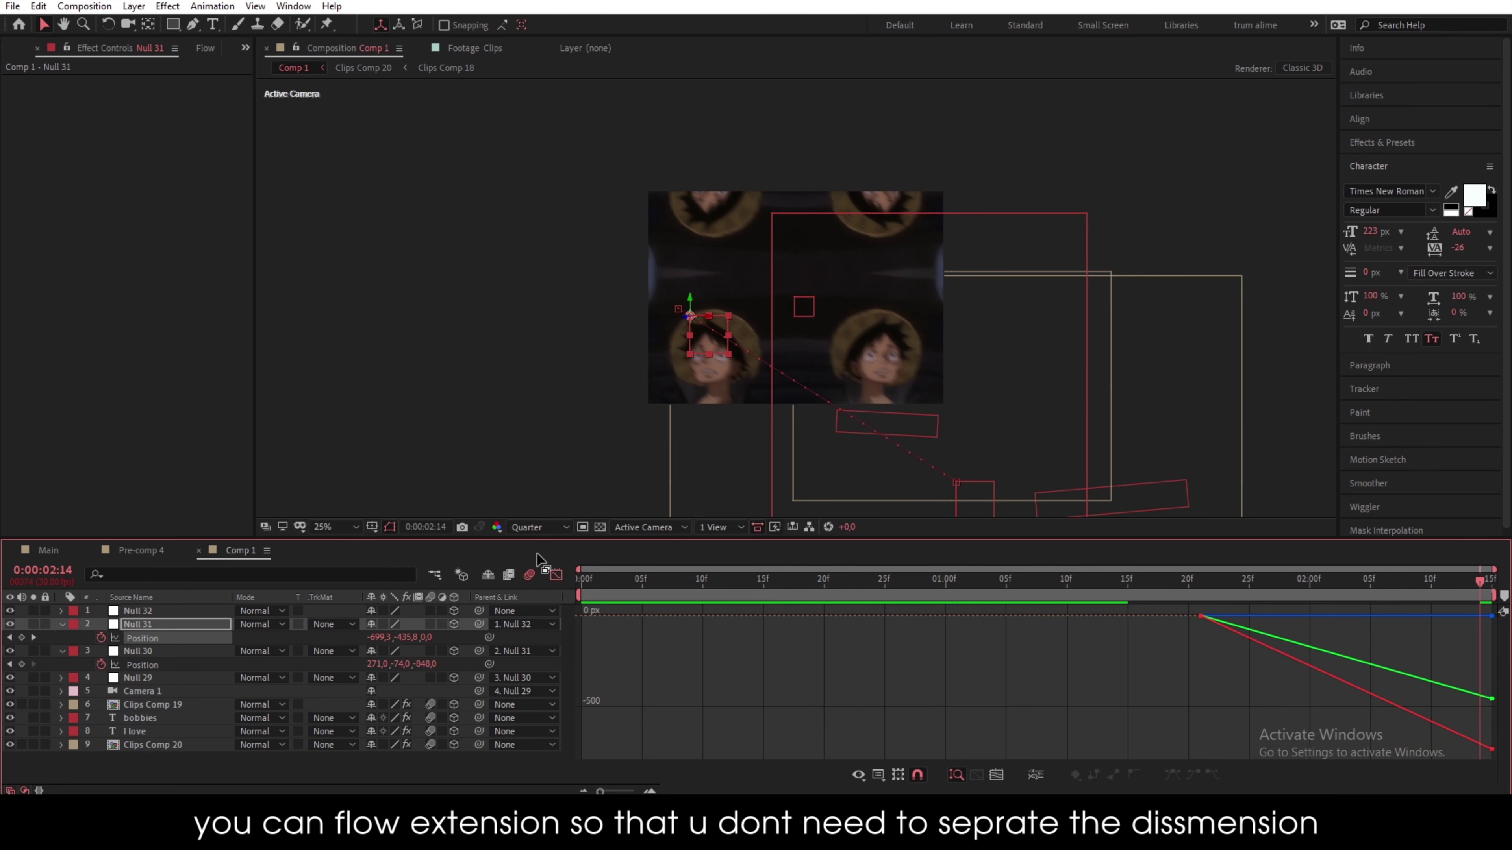
pyautogui.click(556, 574)
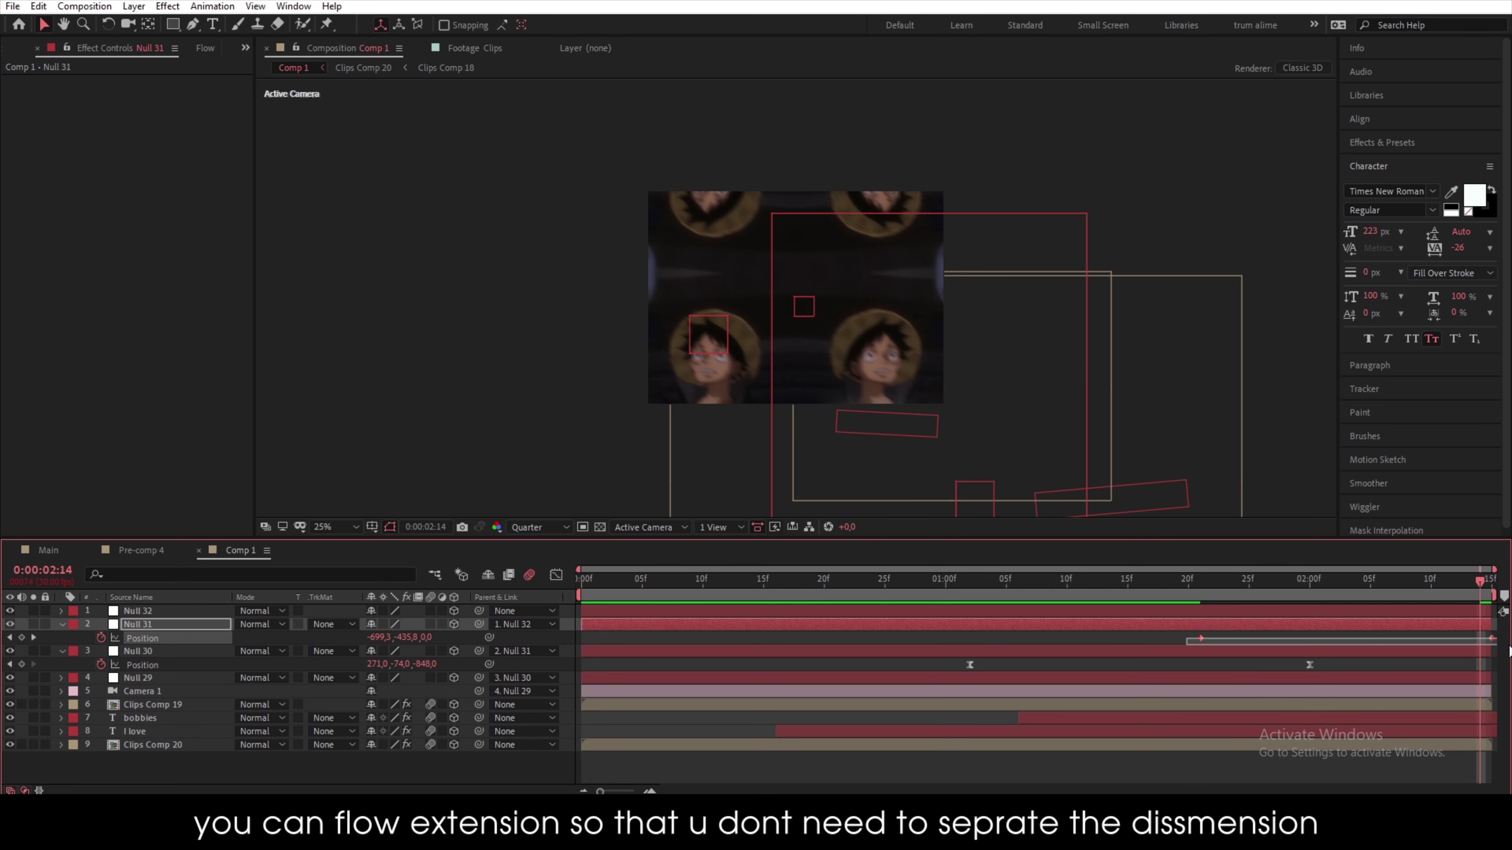
# - Apply a steep Flow ease-in curve of 1.00, 0.01, 1.00, 0.03 to Null 31's Position keyframes
pyautogui.click(207, 49)
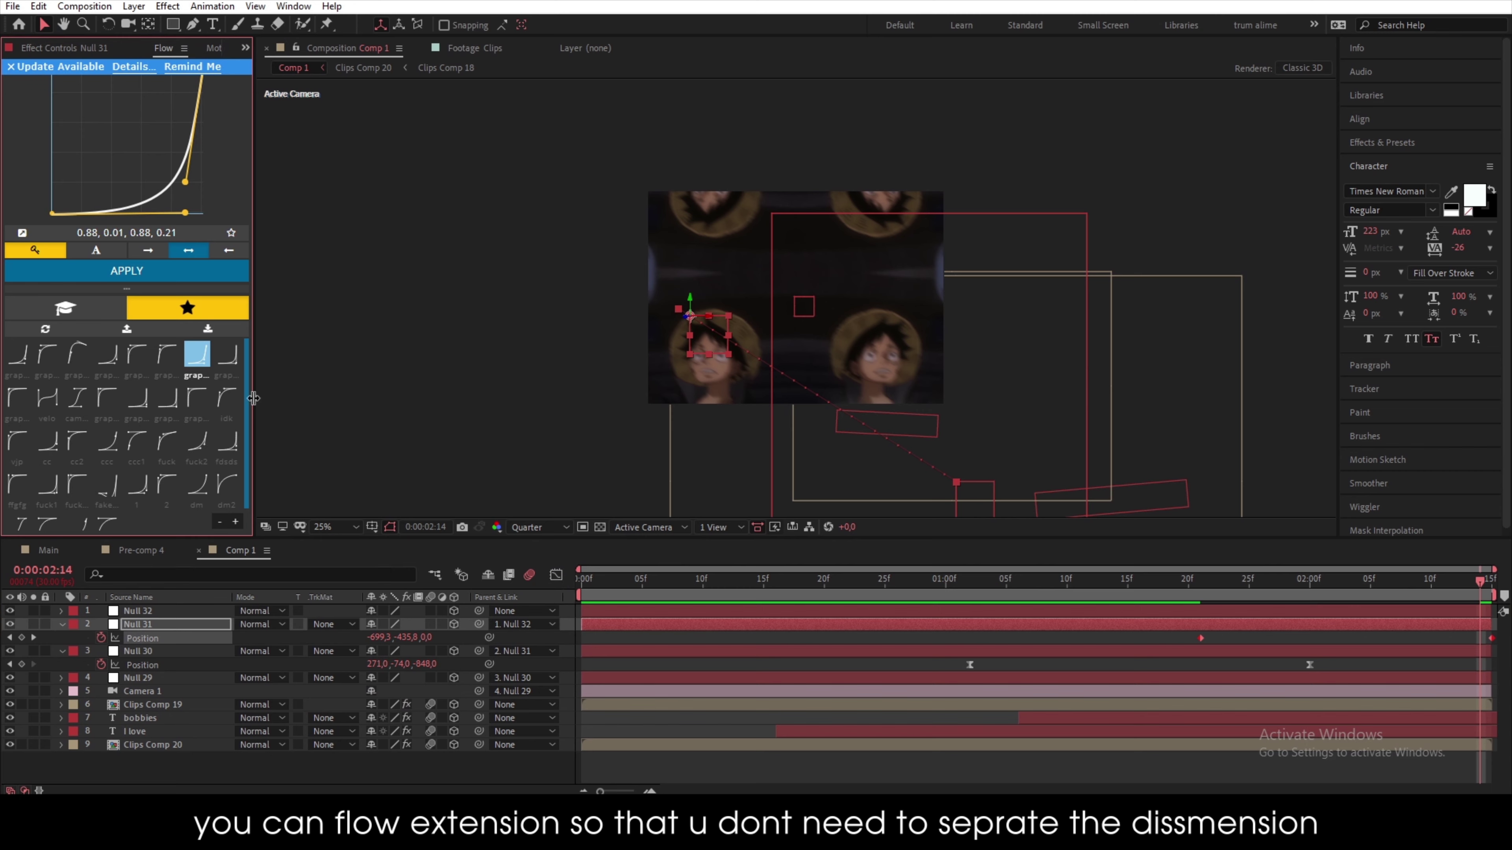
pyautogui.click(227, 354)
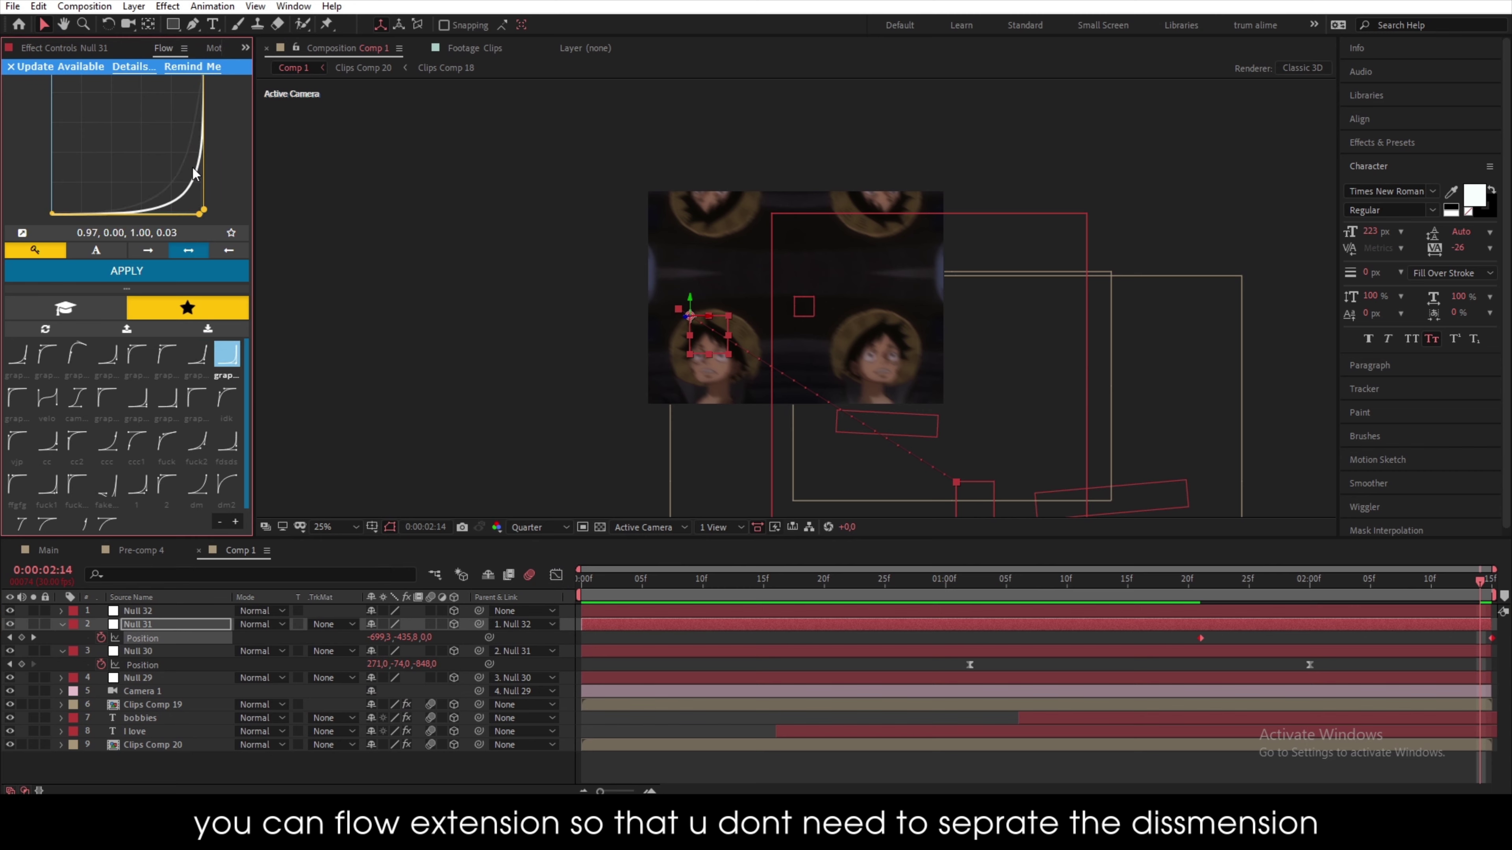
pyautogui.moveTo(203, 210)
pyautogui.mouseDown()
pyautogui.moveTo(206, 198)
pyautogui.moveTo(207, 221)
pyautogui.mouseUp()
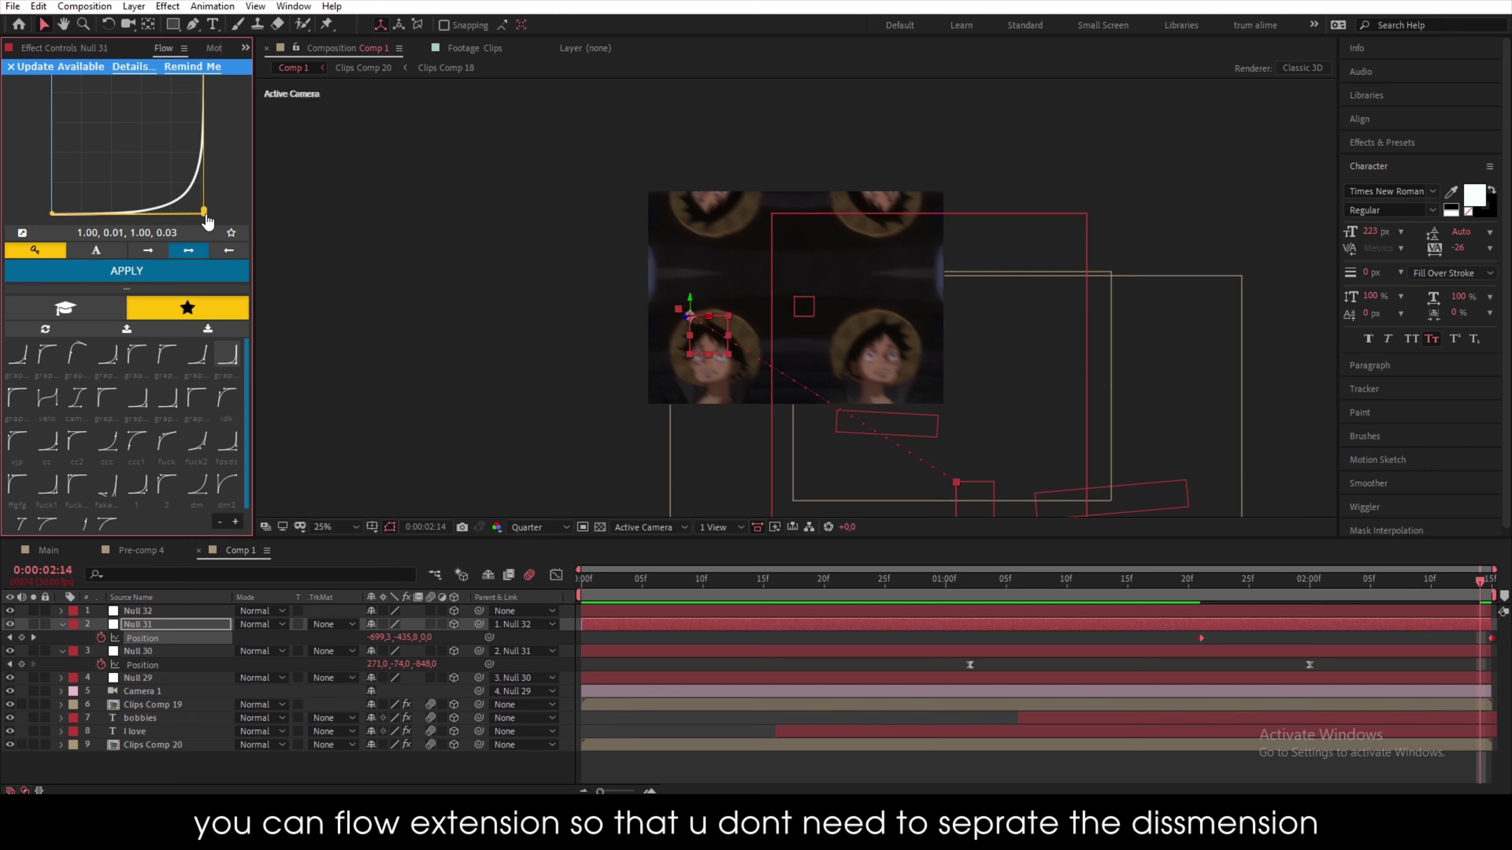
pyautogui.click(127, 271)
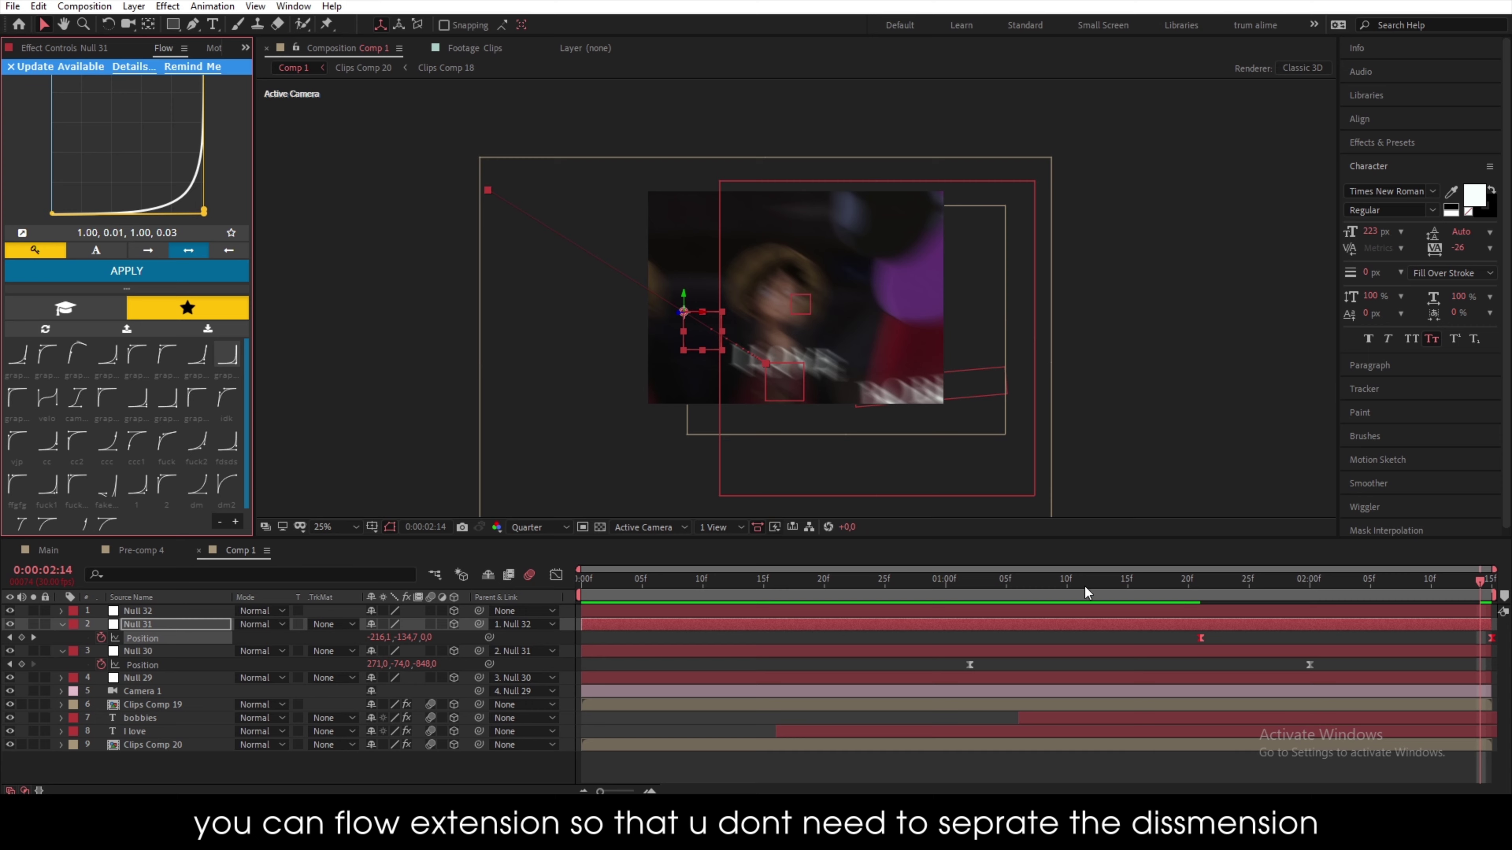
# - Preview the eased camera move, then add a 3D null above Null 32 and parent Null 32 to it
pyautogui.press('space')
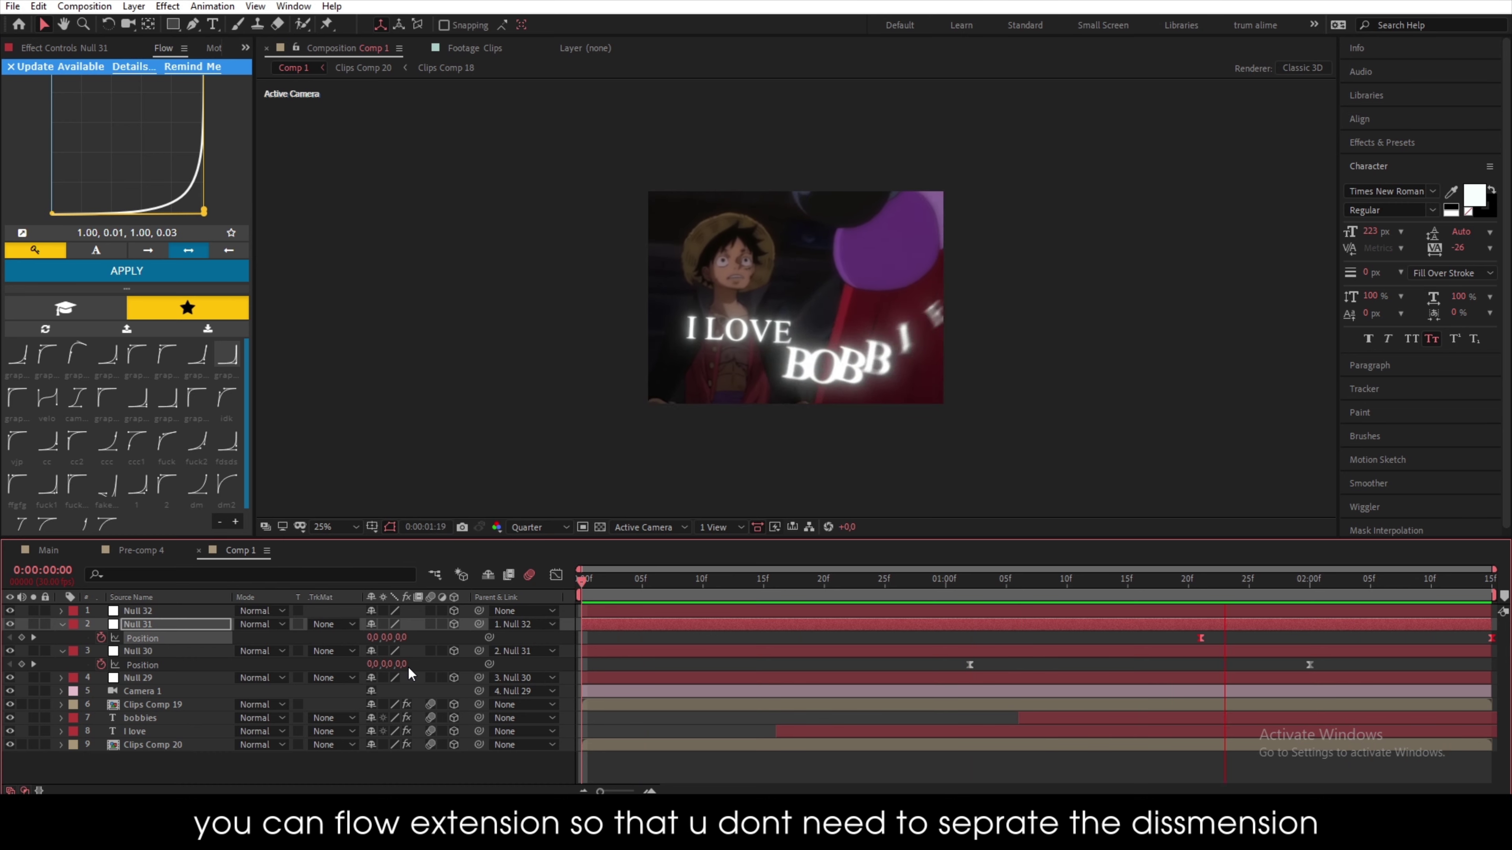
pyautogui.press('space')
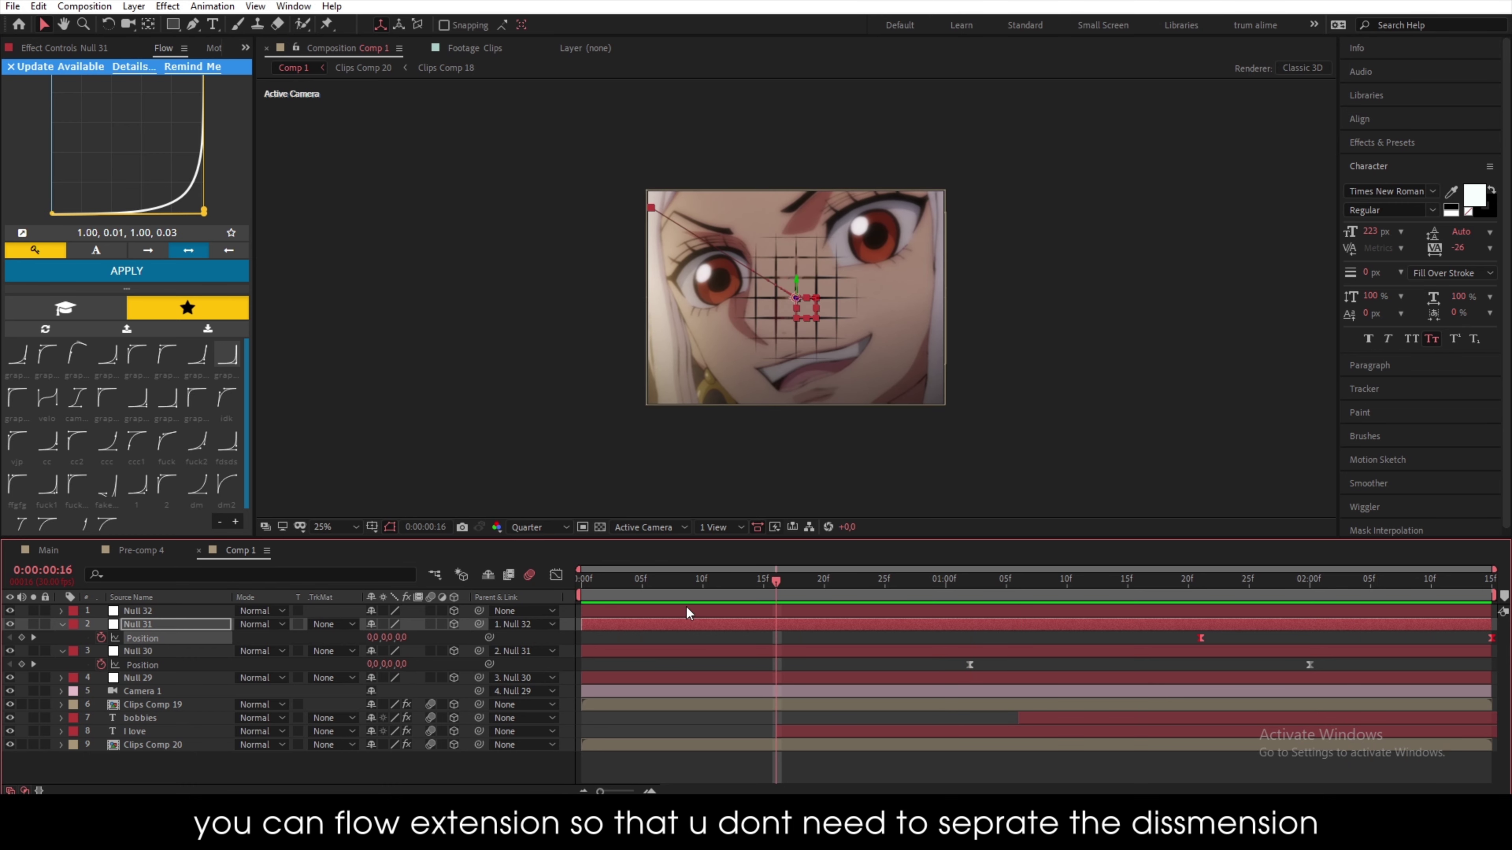
pyautogui.click(728, 610)
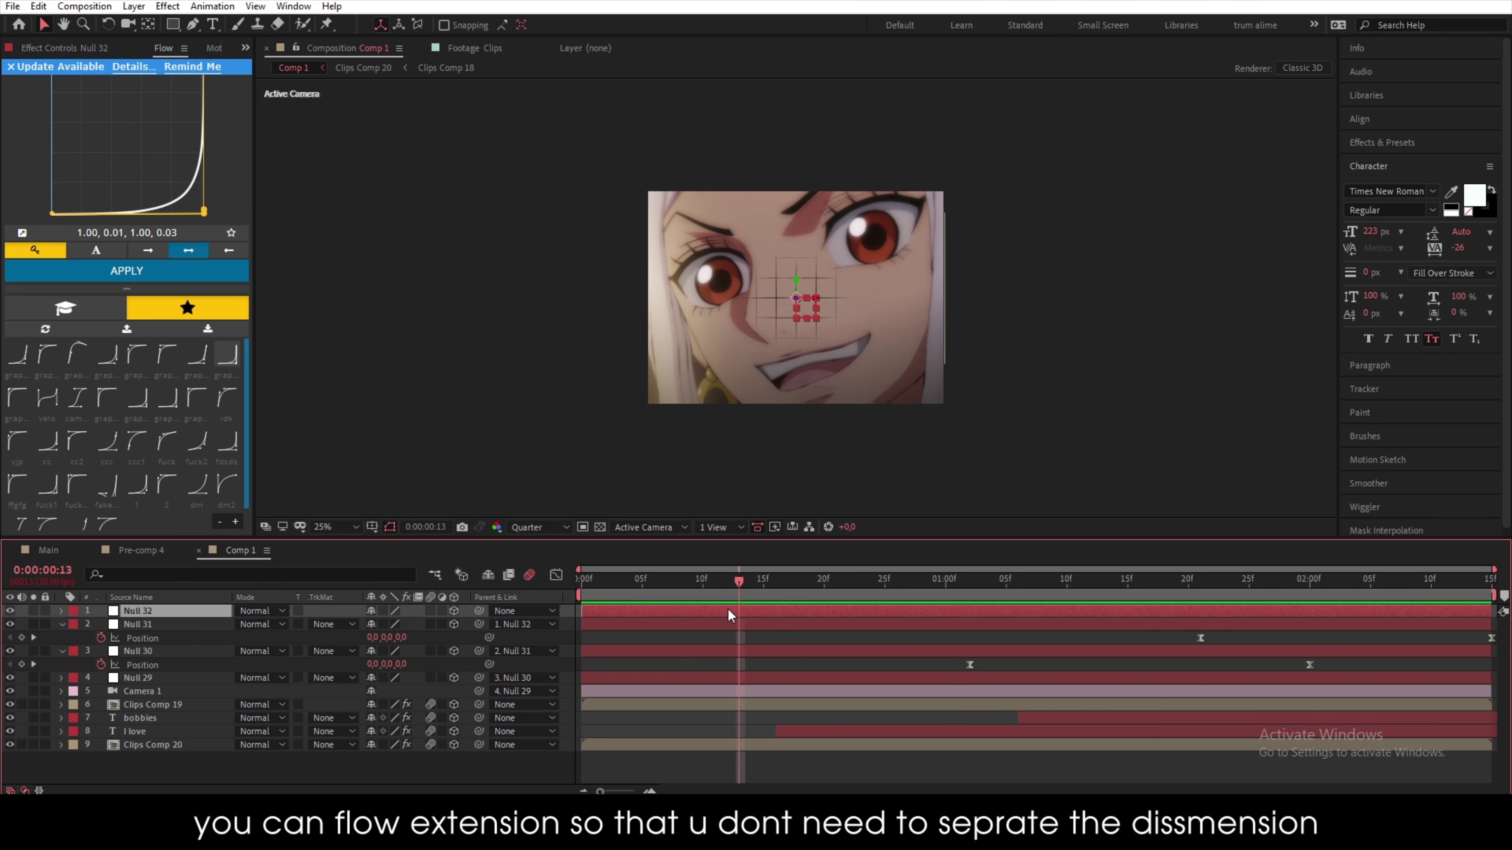
pyautogui.hotkey('ctrl', 'alt', 'shift', 'y')
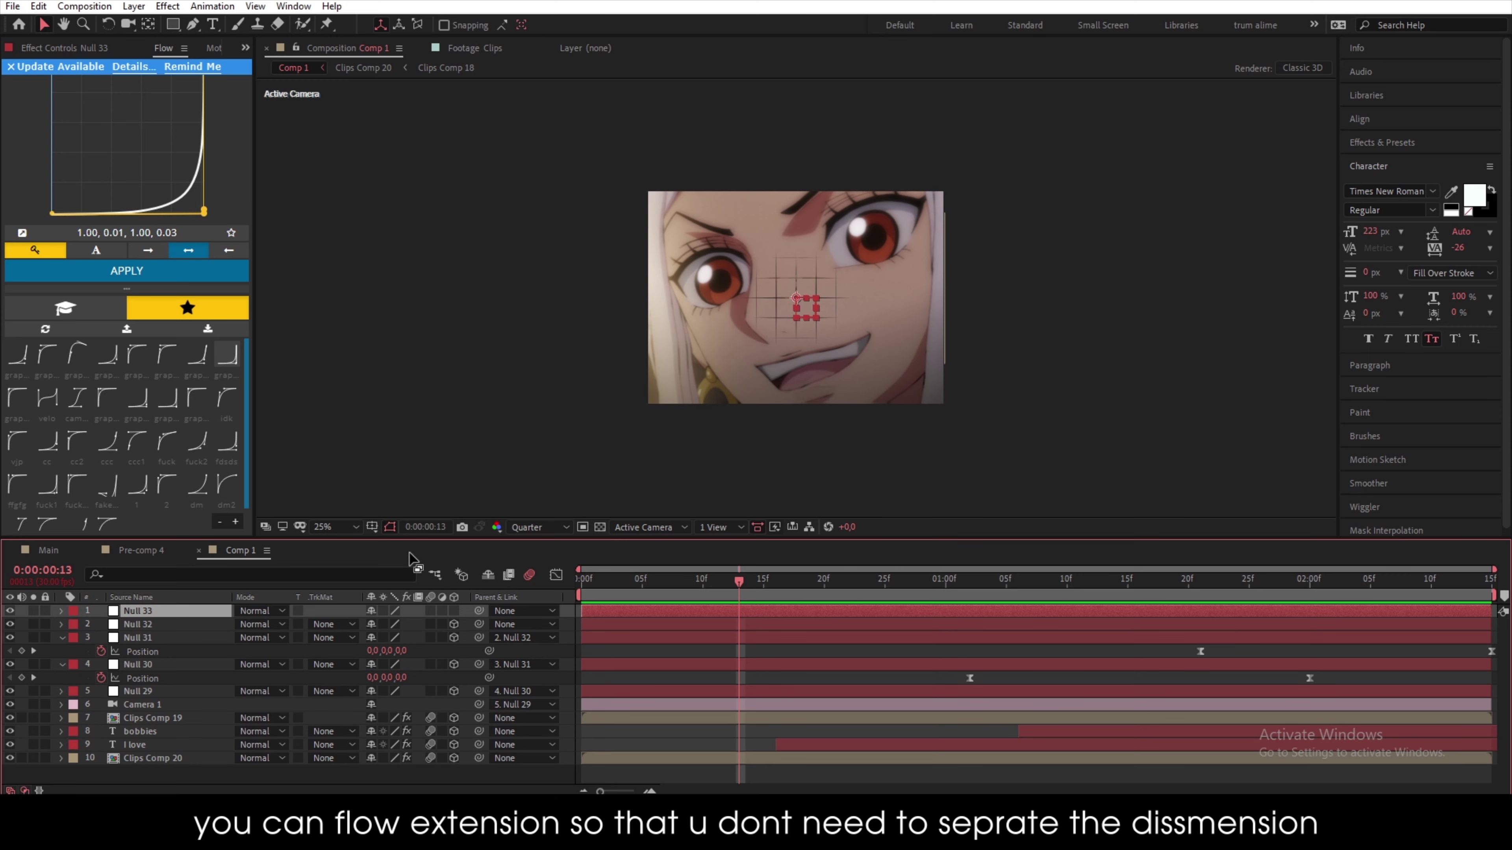
pyautogui.click(453, 611)
pyautogui.click(179, 624)
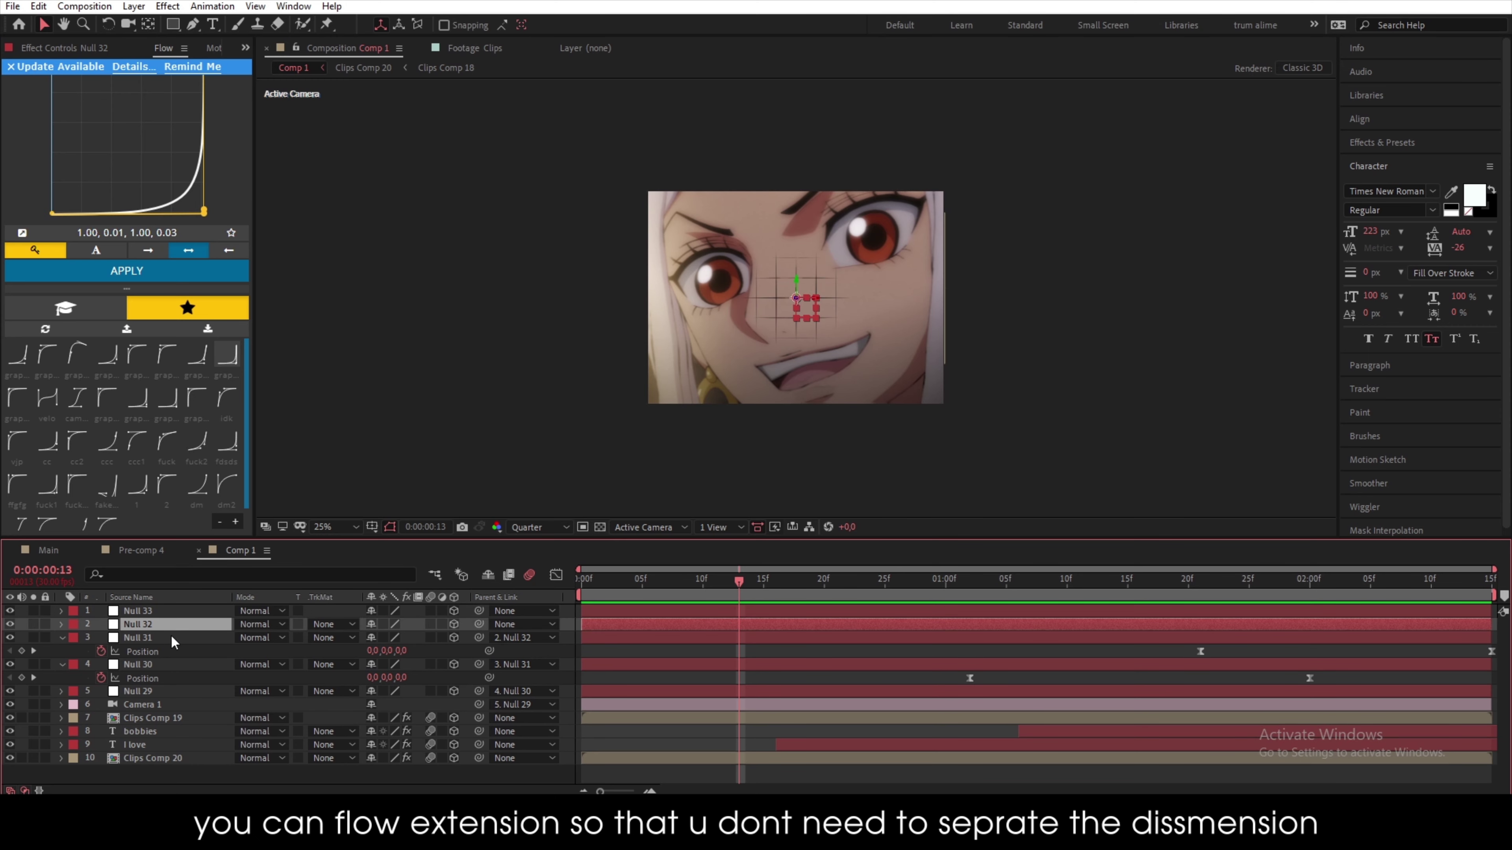
pyautogui.moveTo(480, 624); pyautogui.dragTo(169, 611)
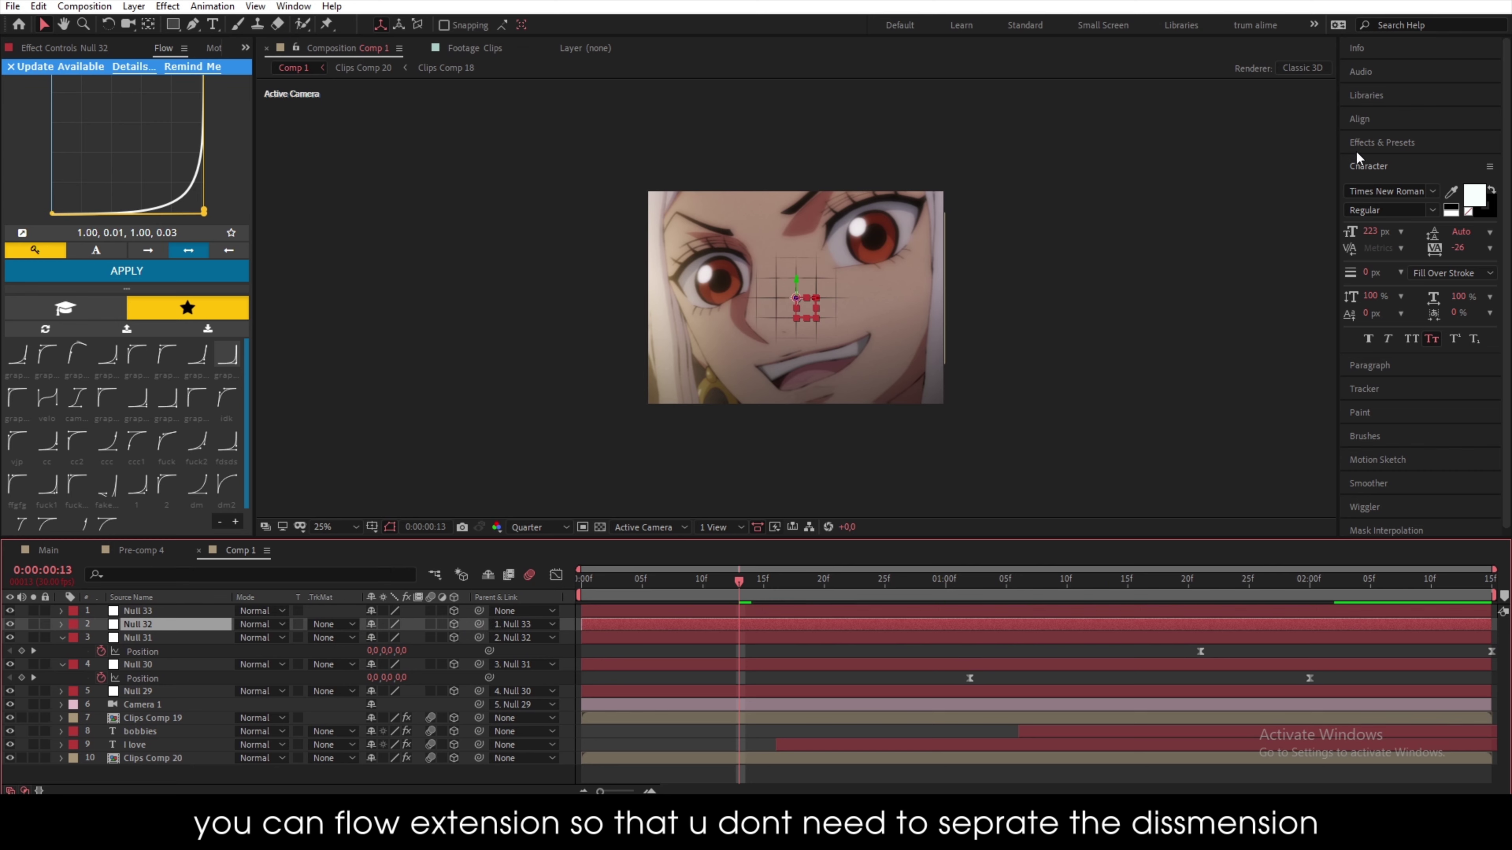
# - Find the "visper" presets and apply the EPIC AMV PACK shake_1 visper preset to Null 32 at 0:00:00:13
pyautogui.click(1396, 148)
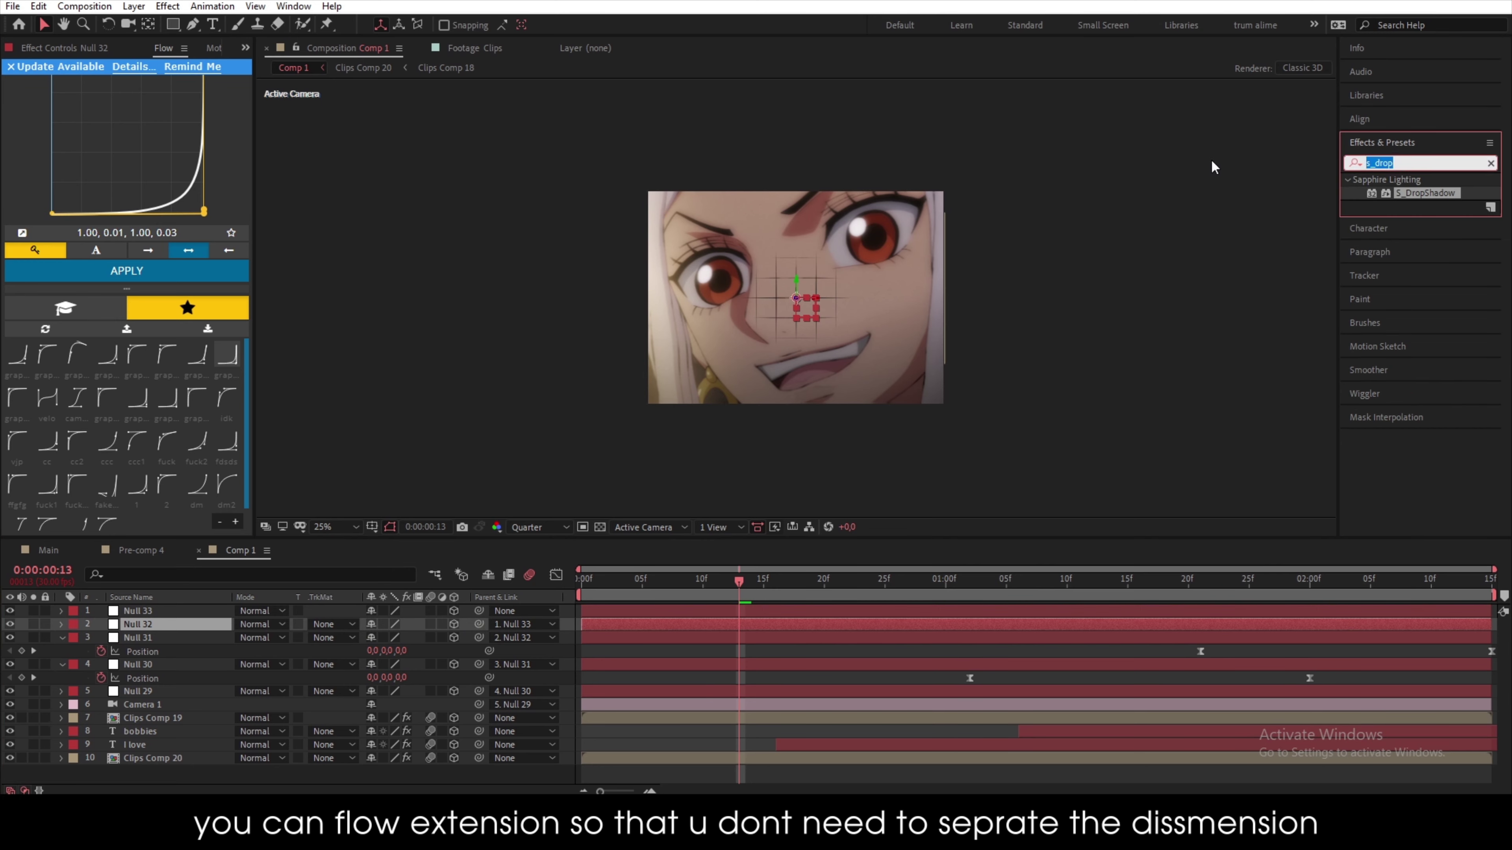
pyautogui.write('shak')
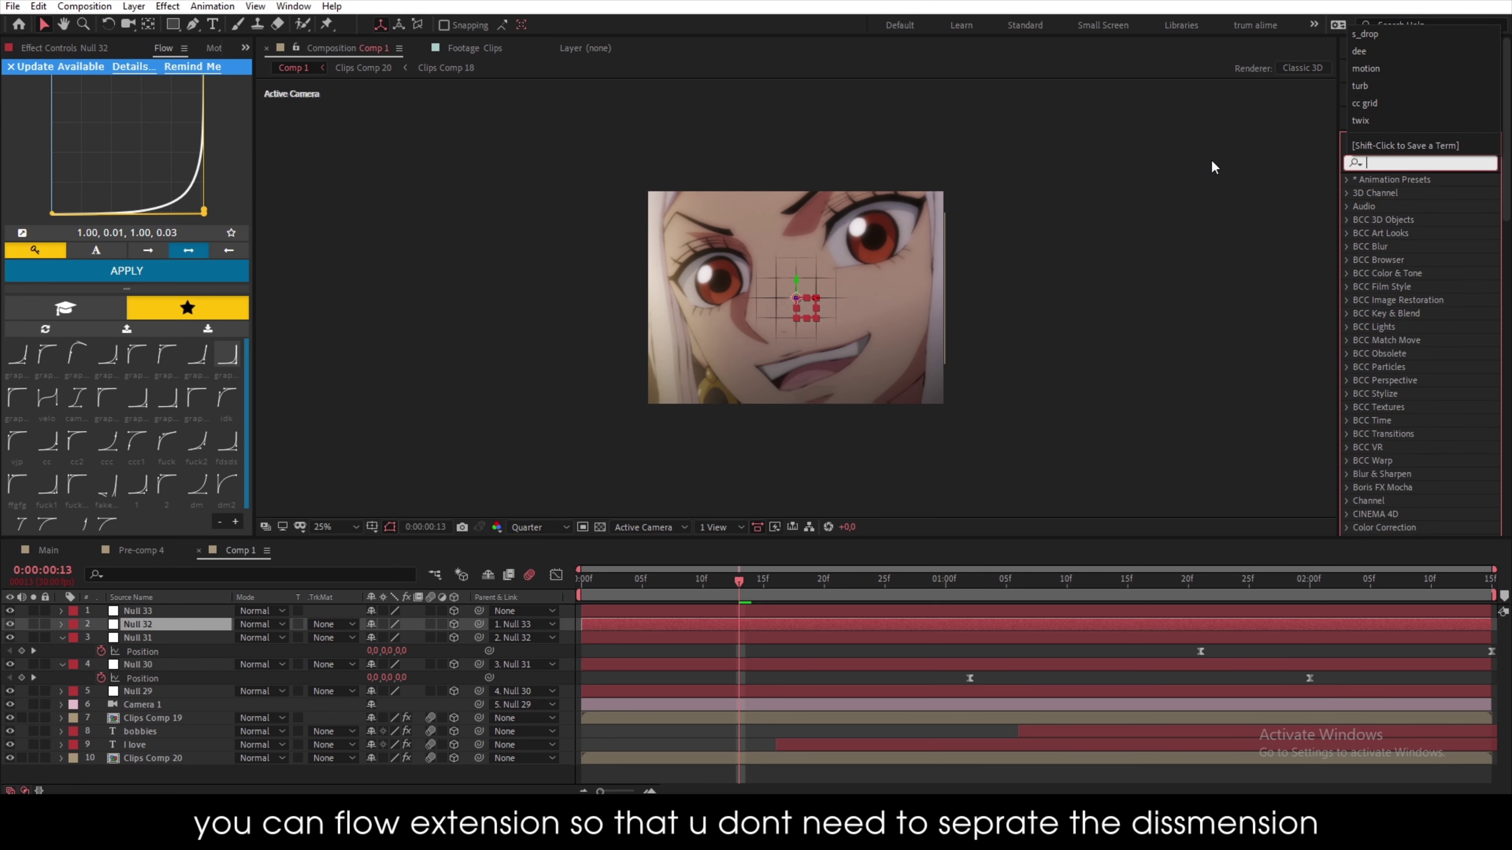
pyautogui.press('BackSpace')
pyautogui.press('BackSpace')
pyautogui.press('BackSpace')
pyautogui.press('BackSpace')
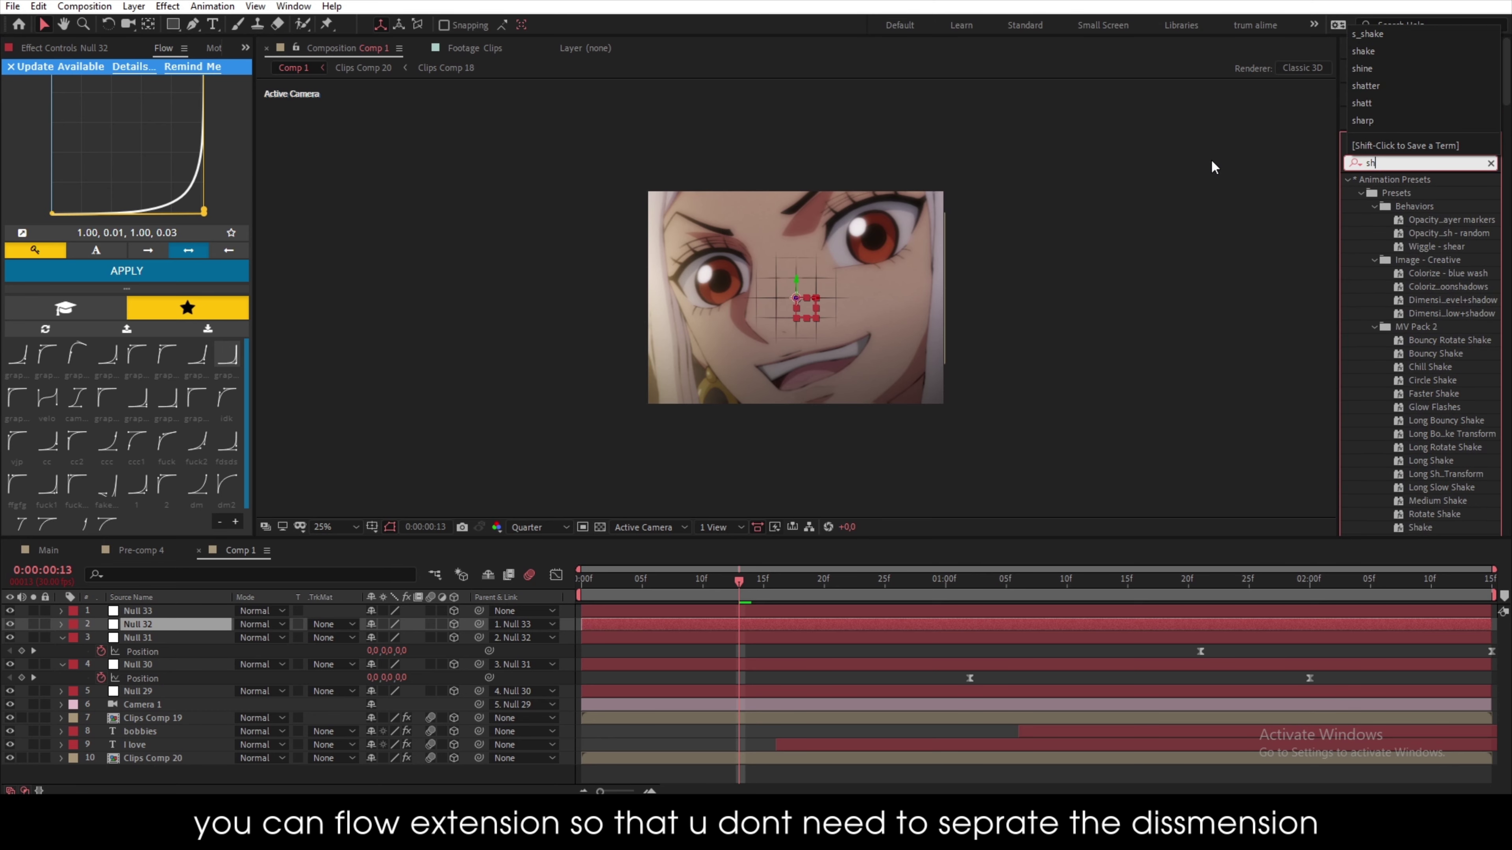
pyautogui.write('visper')
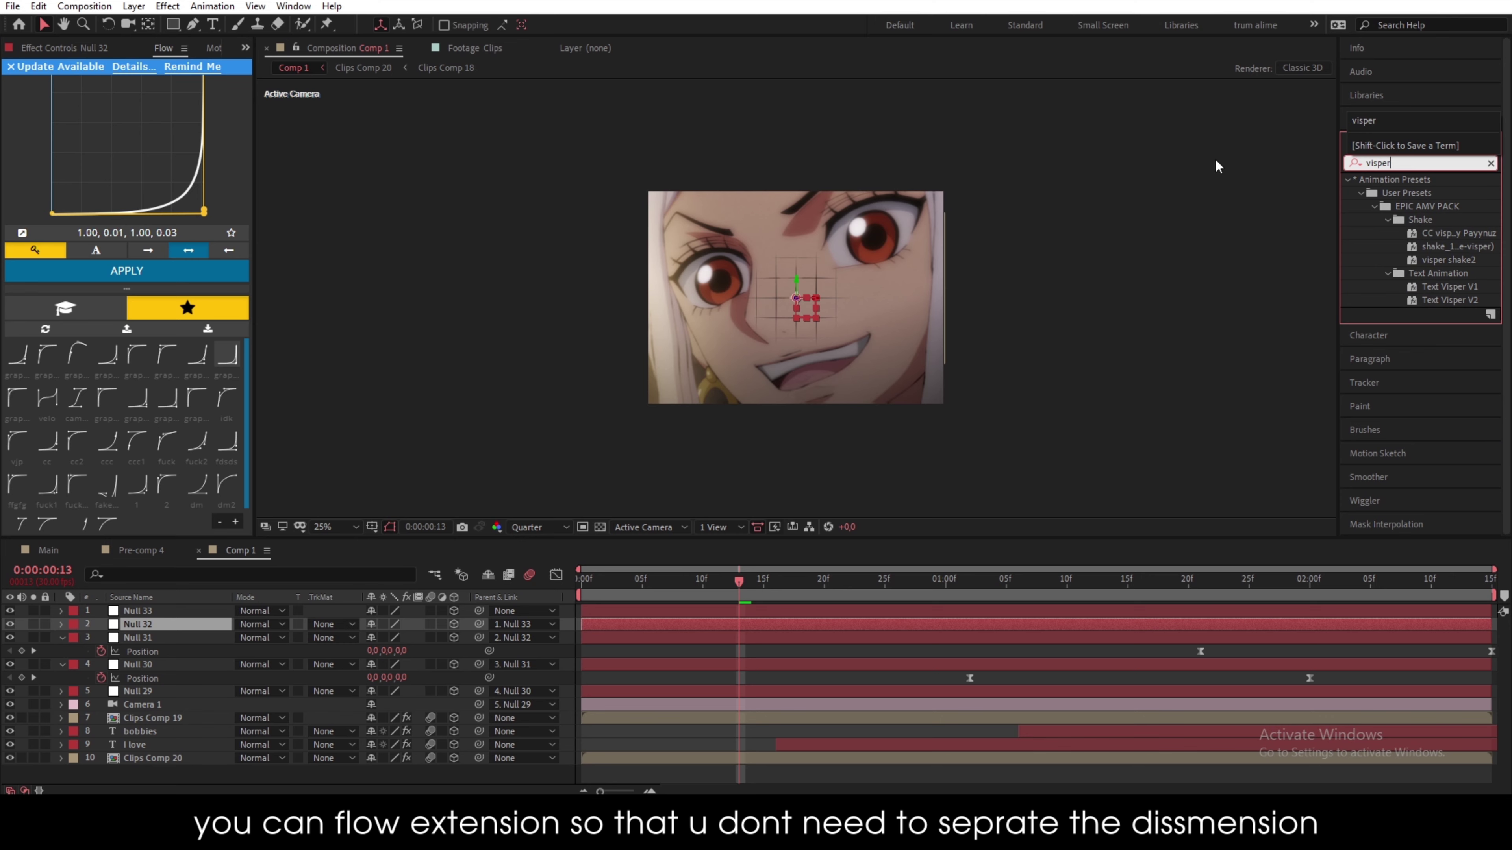
pyautogui.moveTo(1460, 246); pyautogui.dragTo(819, 621)
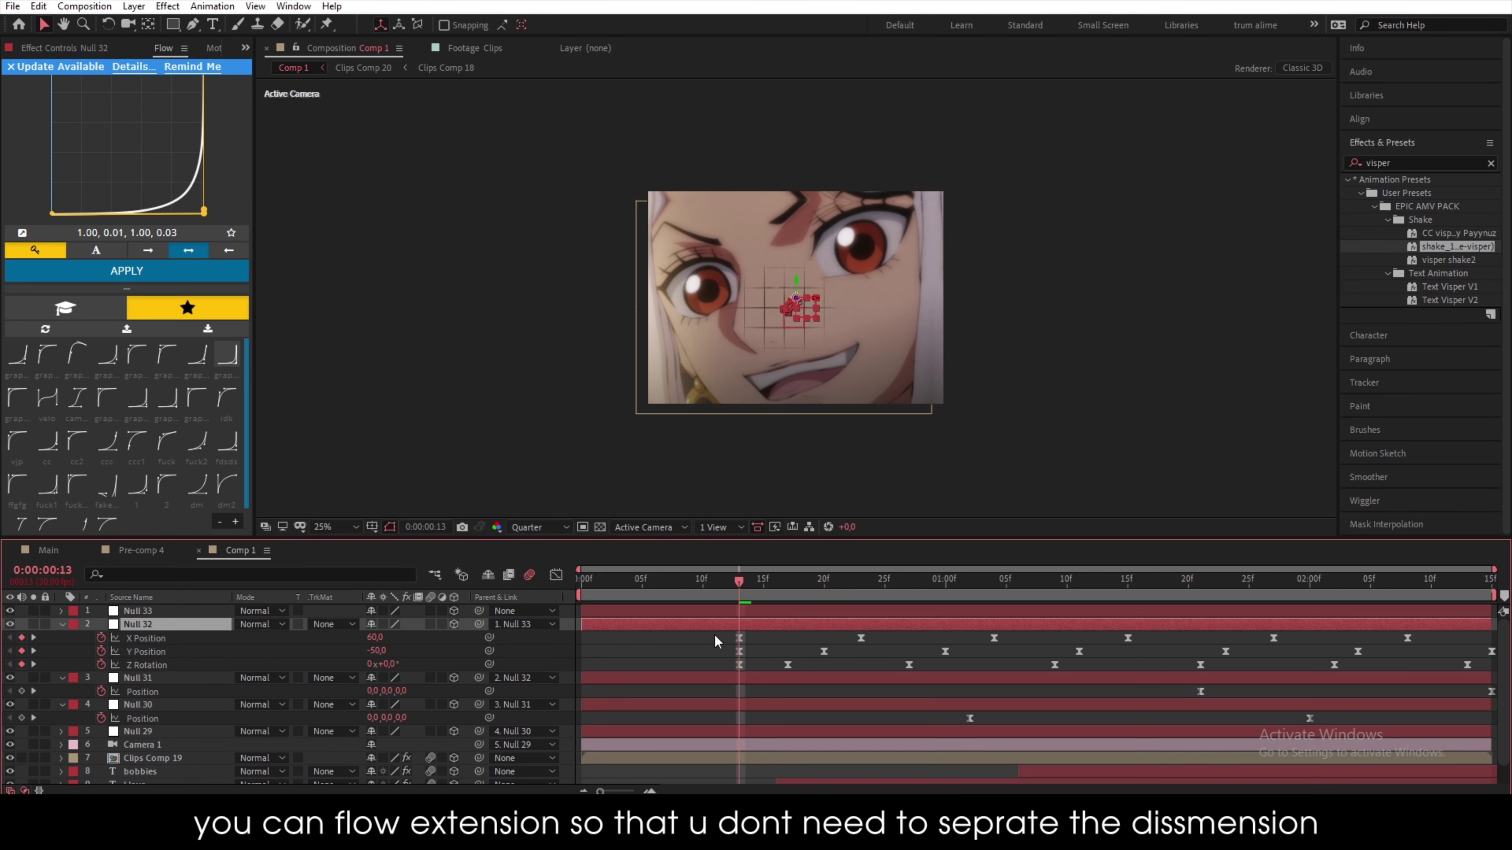
# - Shift Null 32's X Position, Y Position and Z Rotation shake keyframes earlier to cover the composition's start, and preview the shake
pyautogui.moveTo(224, 645); pyautogui.dragTo(149, 670)
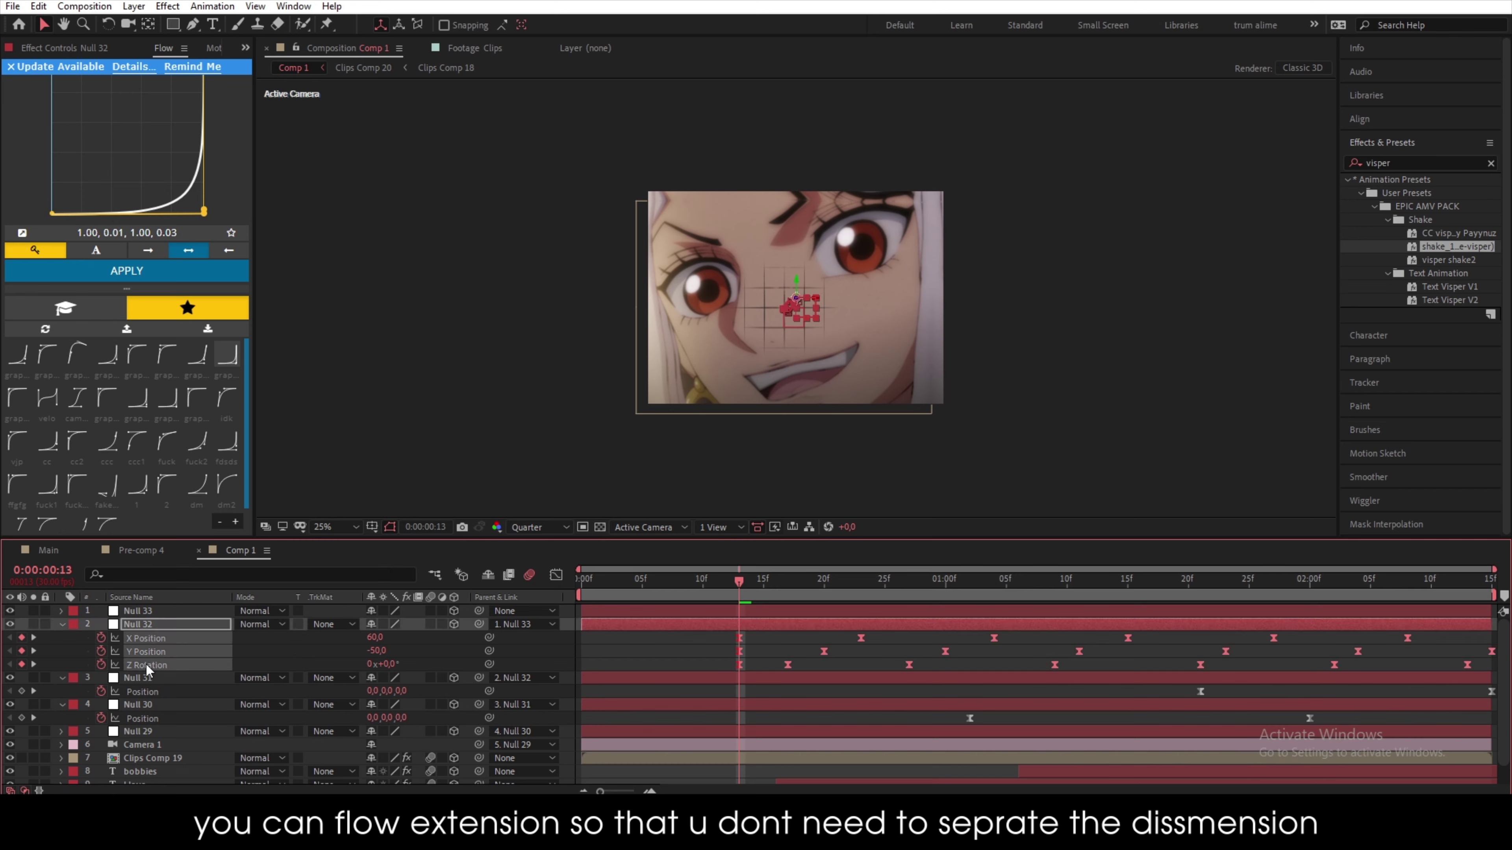
pyautogui.moveTo(866, 639); pyautogui.dragTo(563, 637)
pyautogui.press('space')
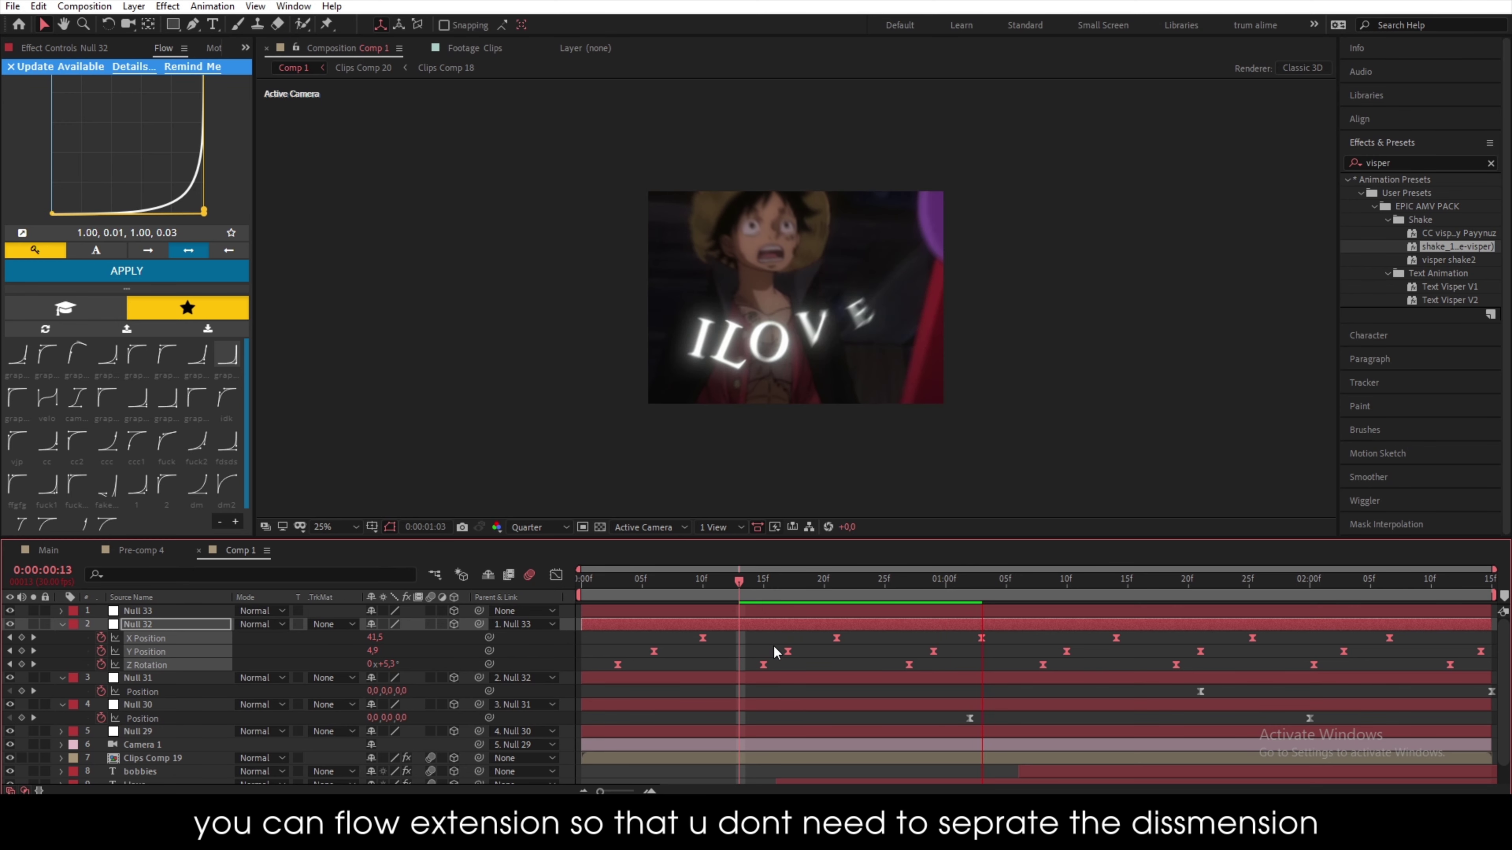
pyautogui.press('space')
pyautogui.moveTo(946, 585); pyautogui.dragTo(848, 619)
# - Pre-compose all layers of Comp 1 into Pre-comp 7, adjusting its duration to the selected layers' time span
pyautogui.click(182, 613)
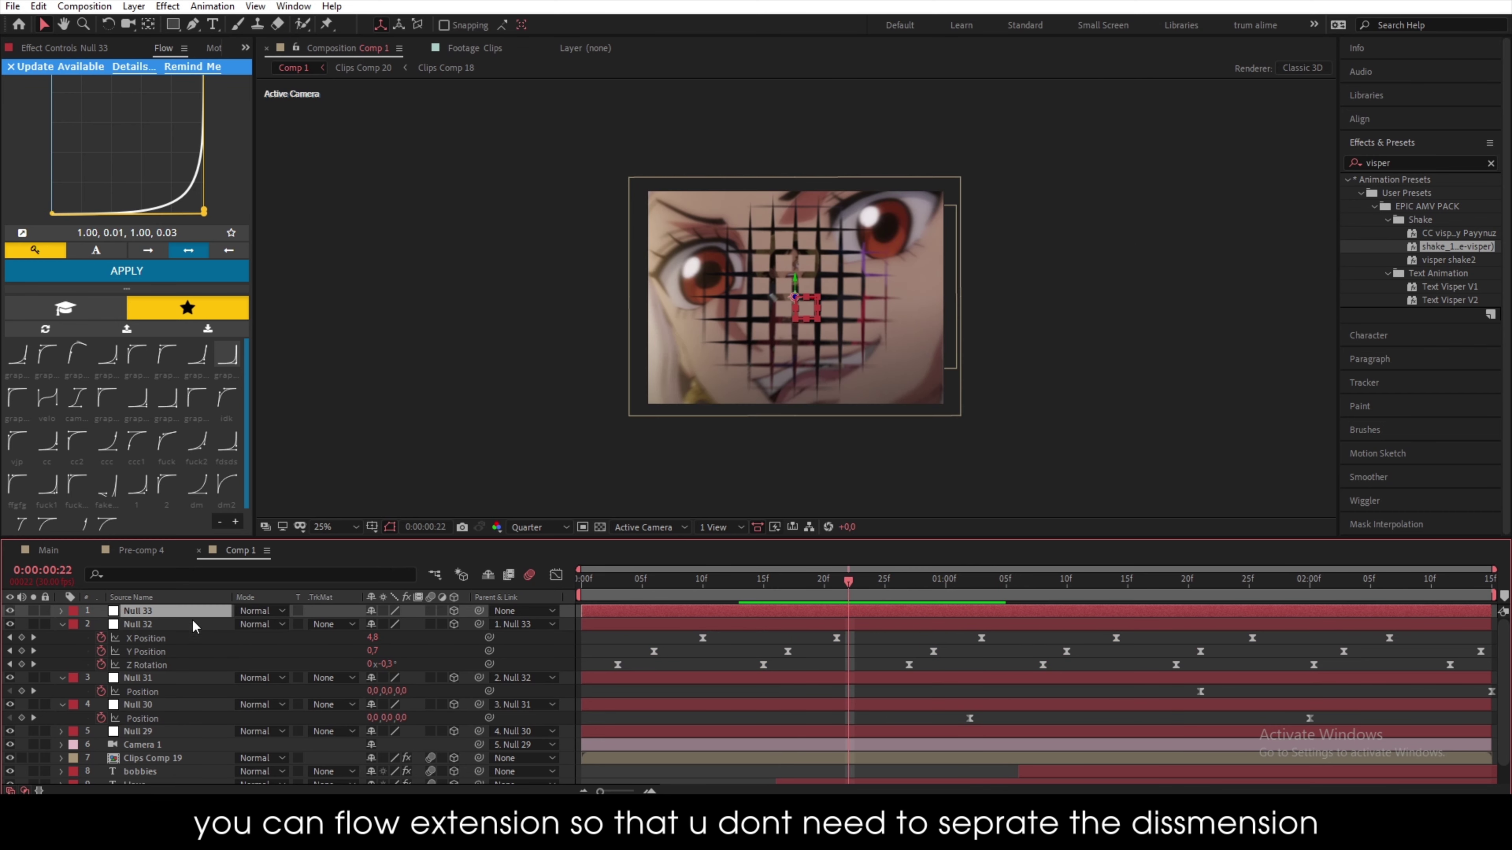
pyautogui.click(276, 643)
pyautogui.click(172, 610)
pyautogui.scroll(-1, 171, 681)
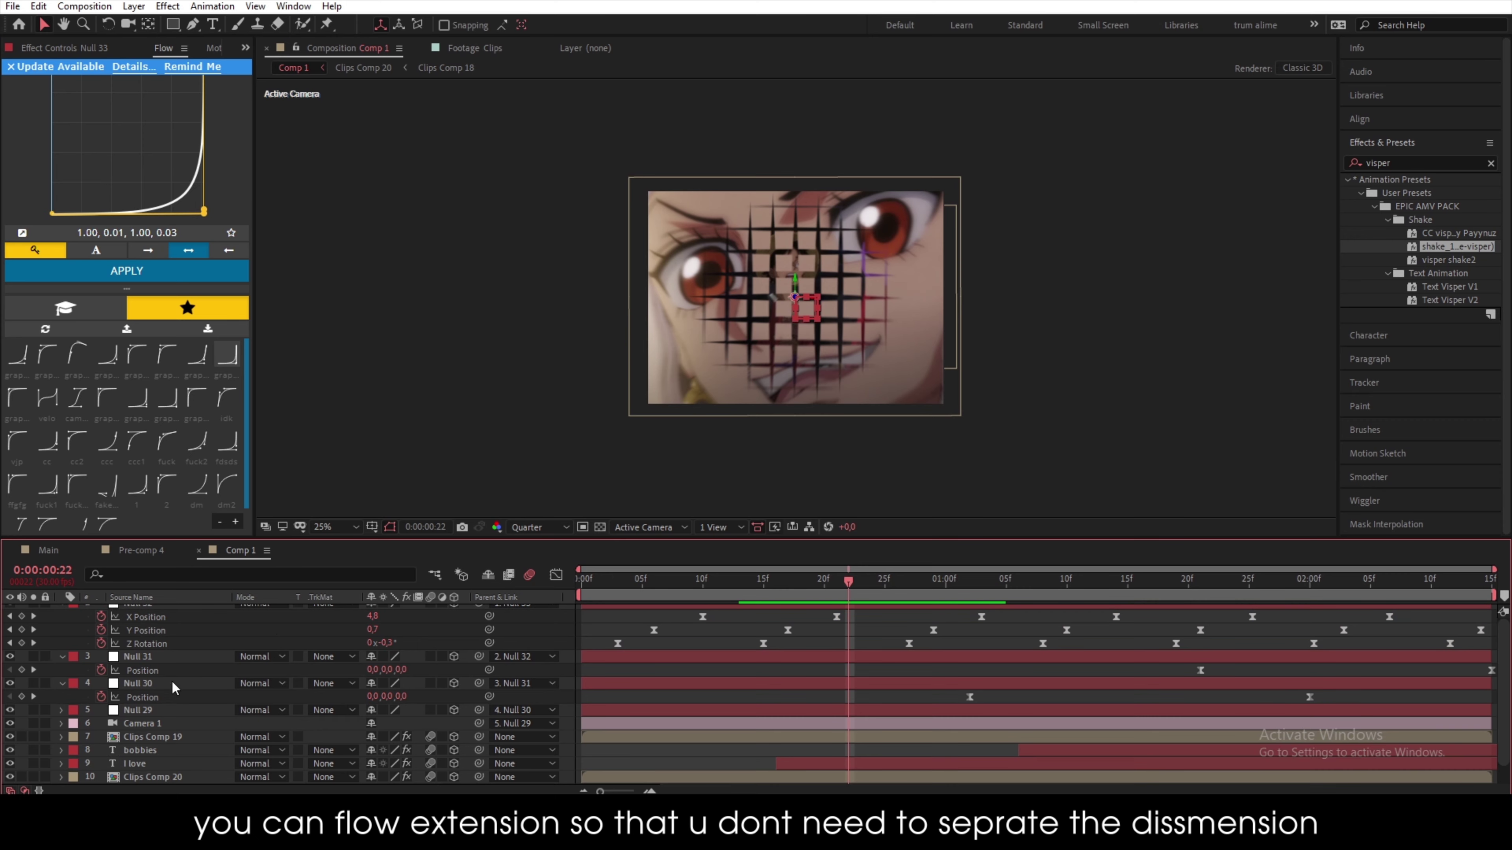
pyautogui.keyDown('shift'); pyautogui.click(181, 775); pyautogui.keyUp('shift')
pyautogui.rightClick(182, 773)
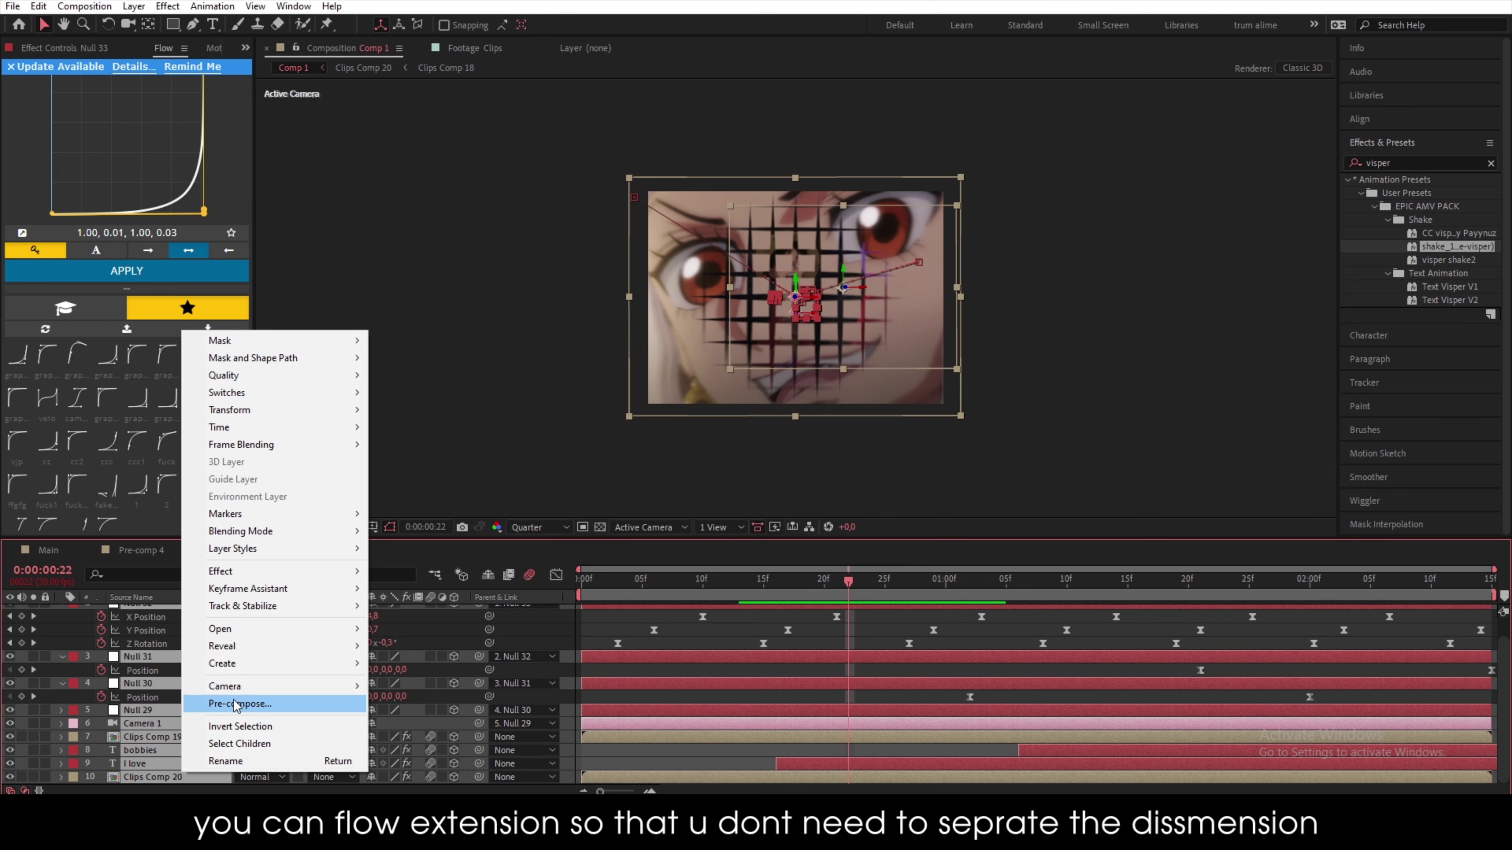
pyautogui.click(235, 705)
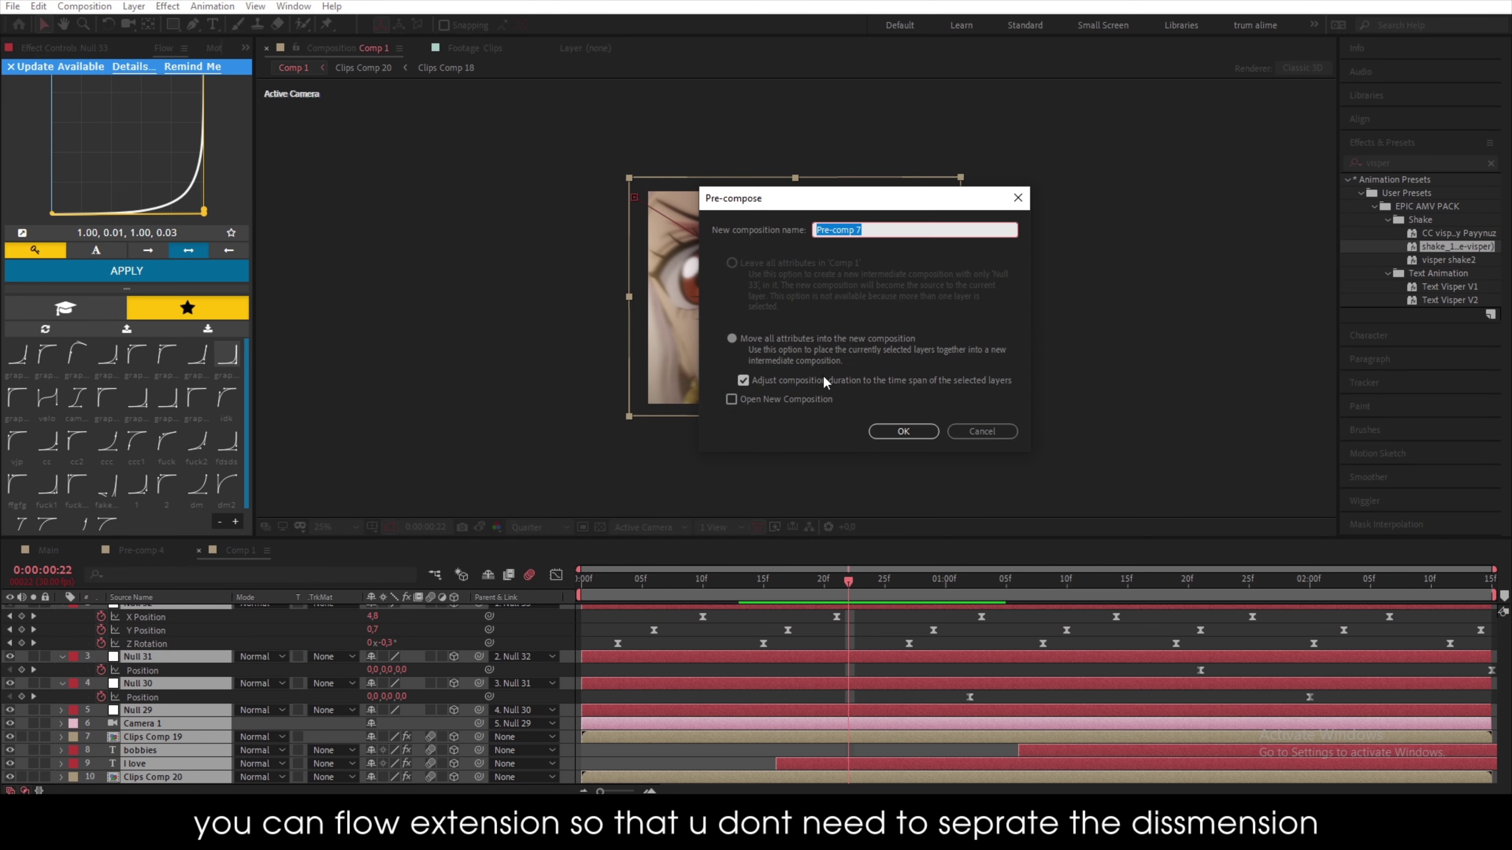
pyautogui.click(895, 432)
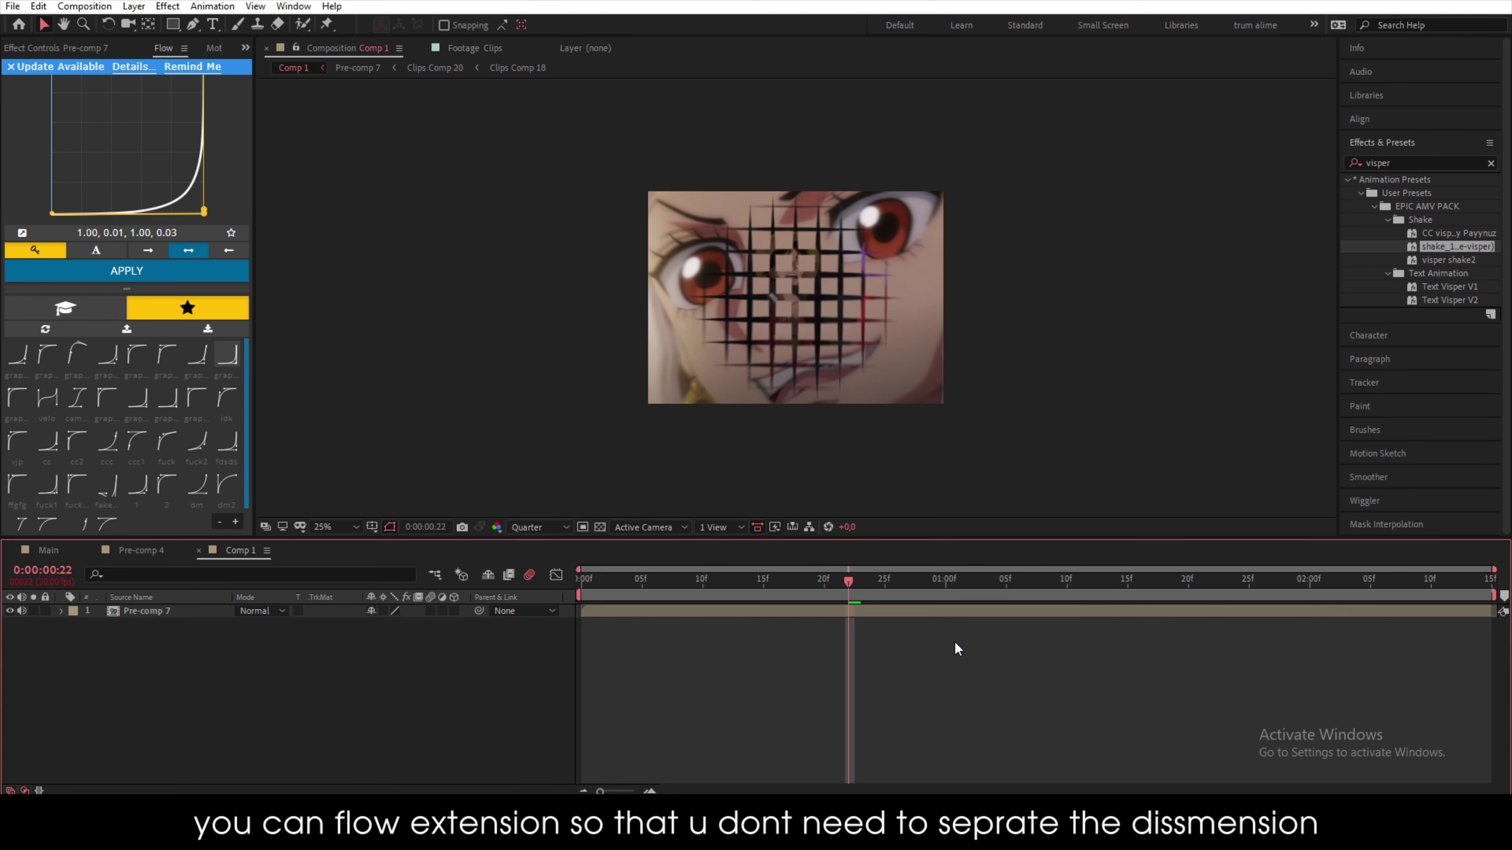
# - Add an adjustment layer, apply CC Wide Time to it, and turn on the effect's Native Motion Blur
pyautogui.rightClick(692, 689)
pyautogui.moveTo(798, 527)
pyautogui.click(947, 641)
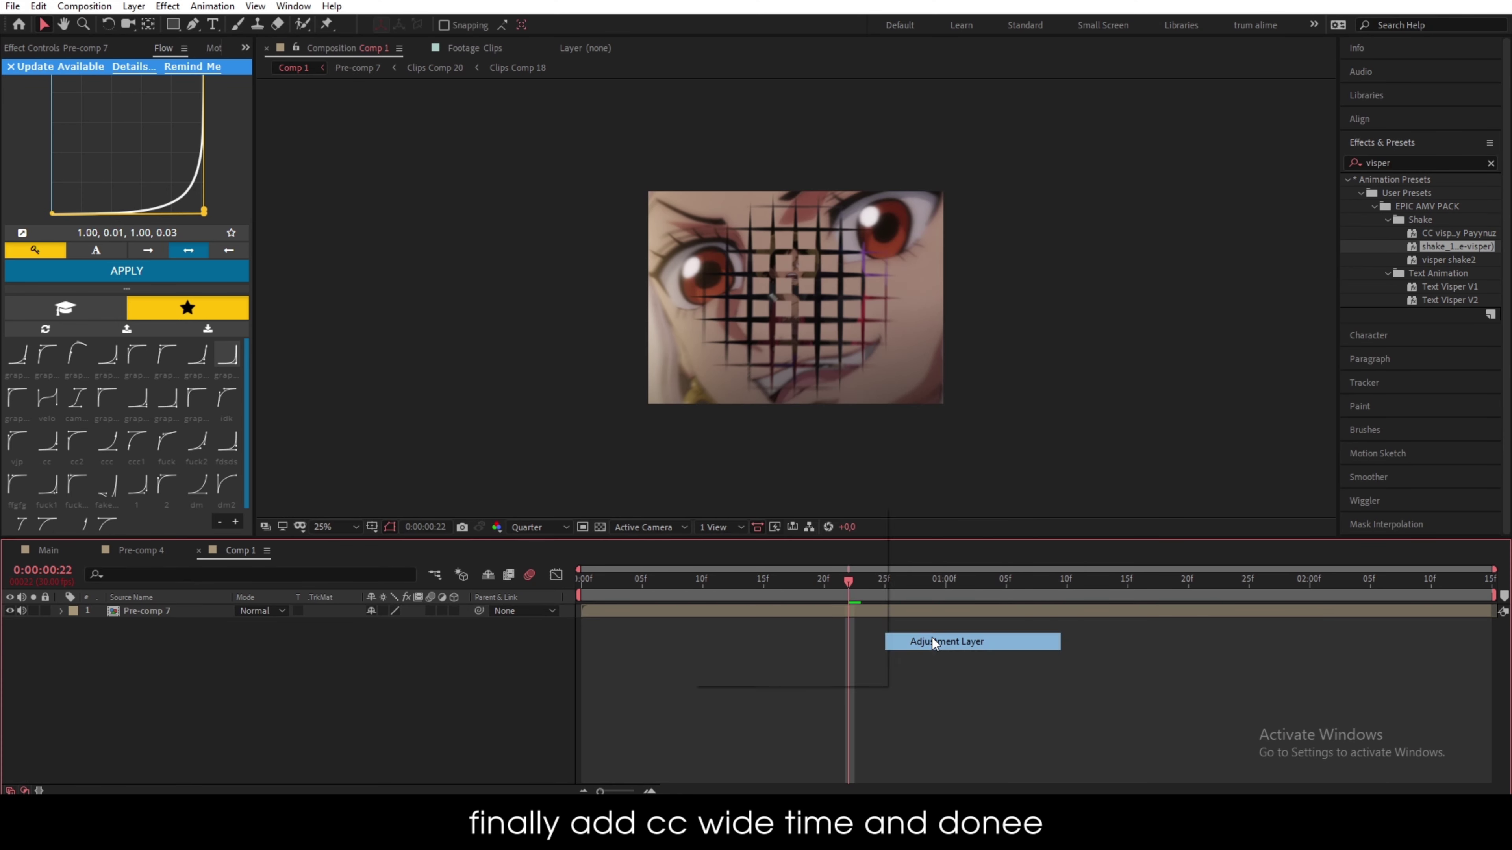
pyautogui.click(1402, 162)
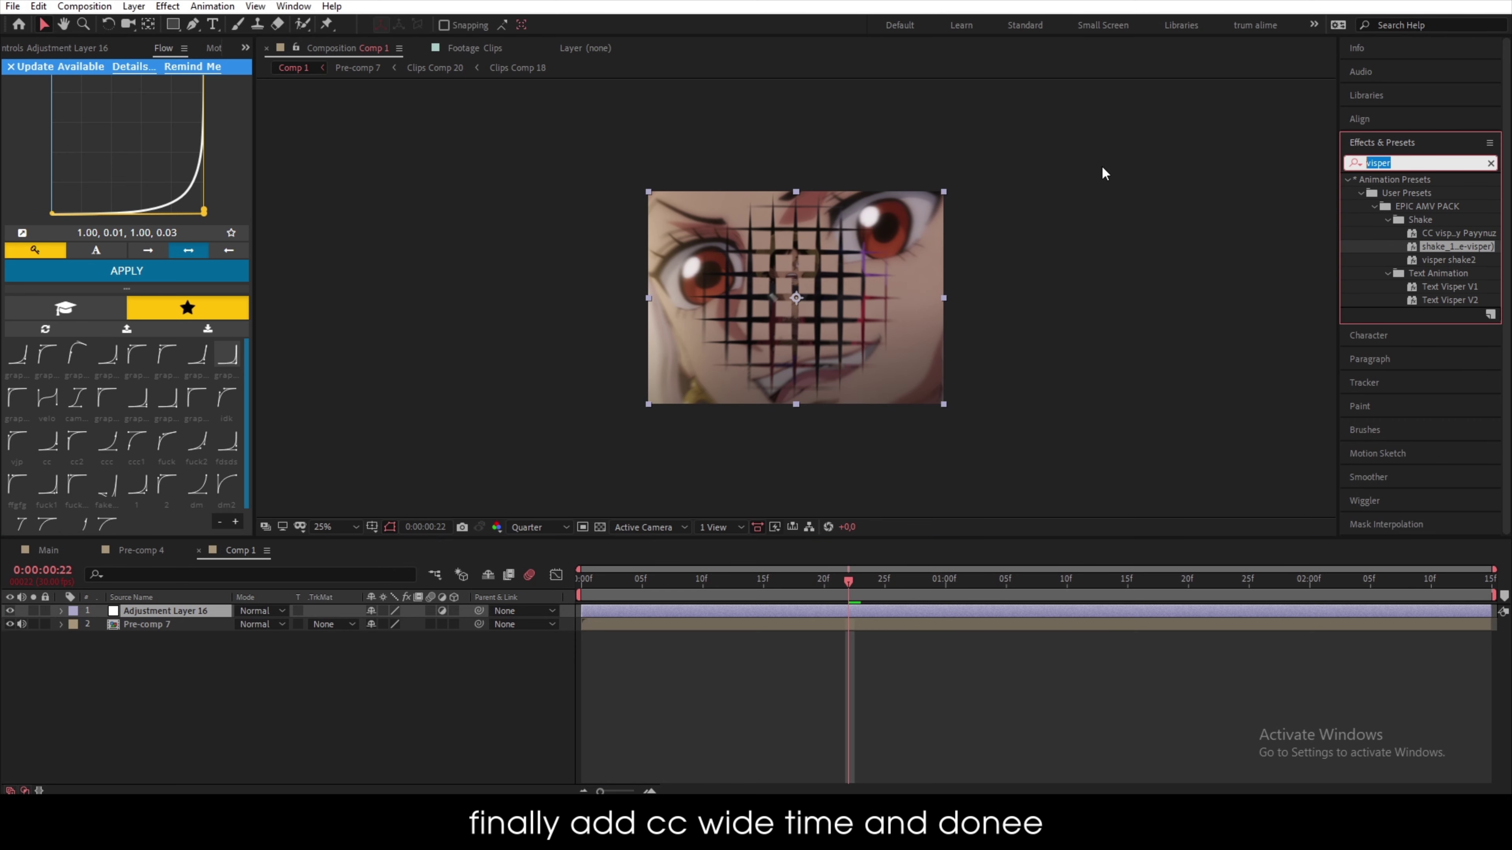
pyautogui.write('cc wide')
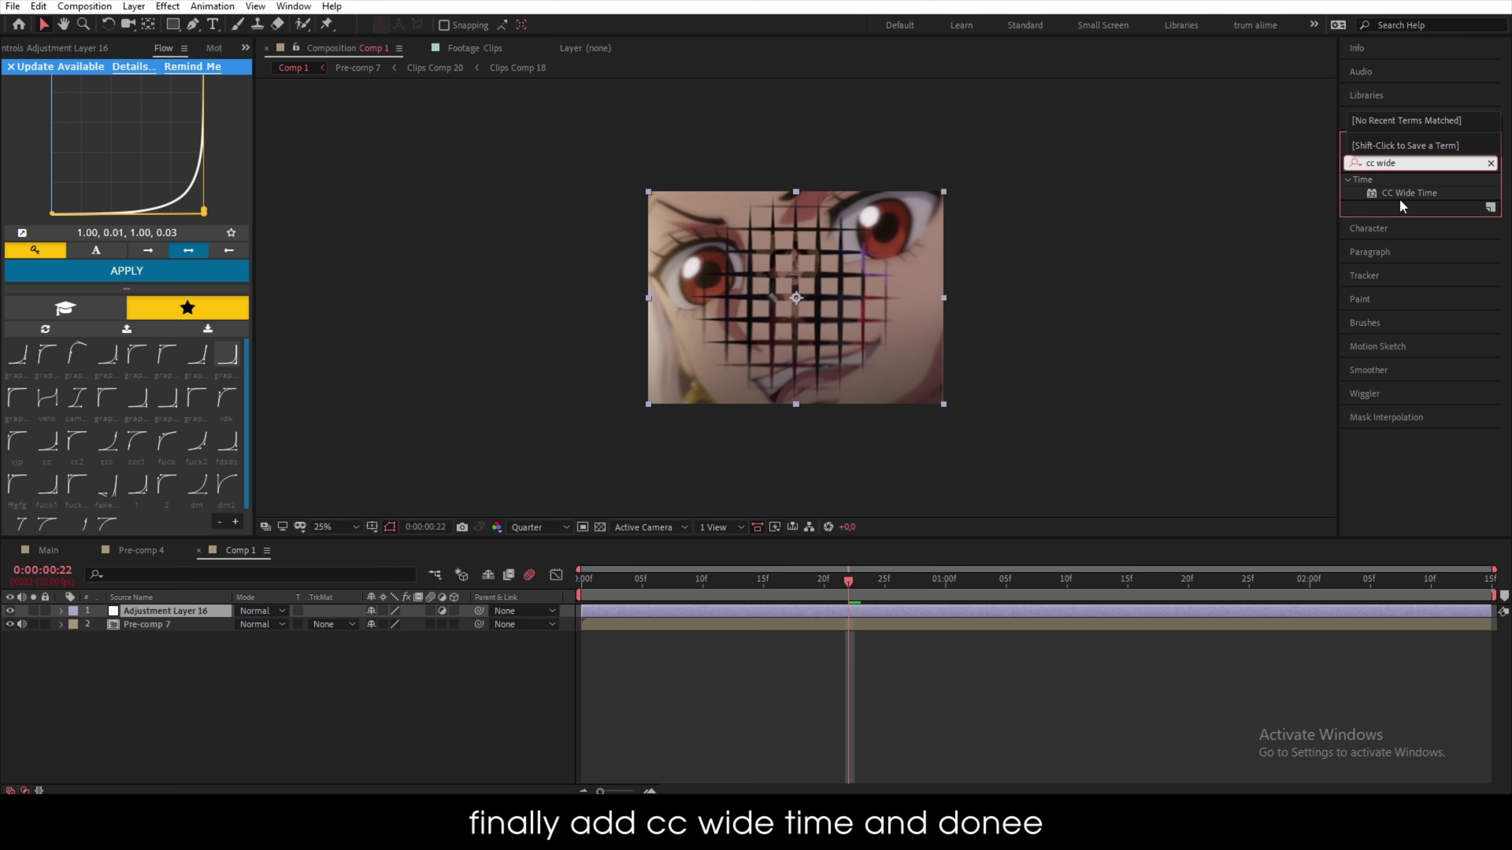
pyautogui.doubleClick(1405, 193)
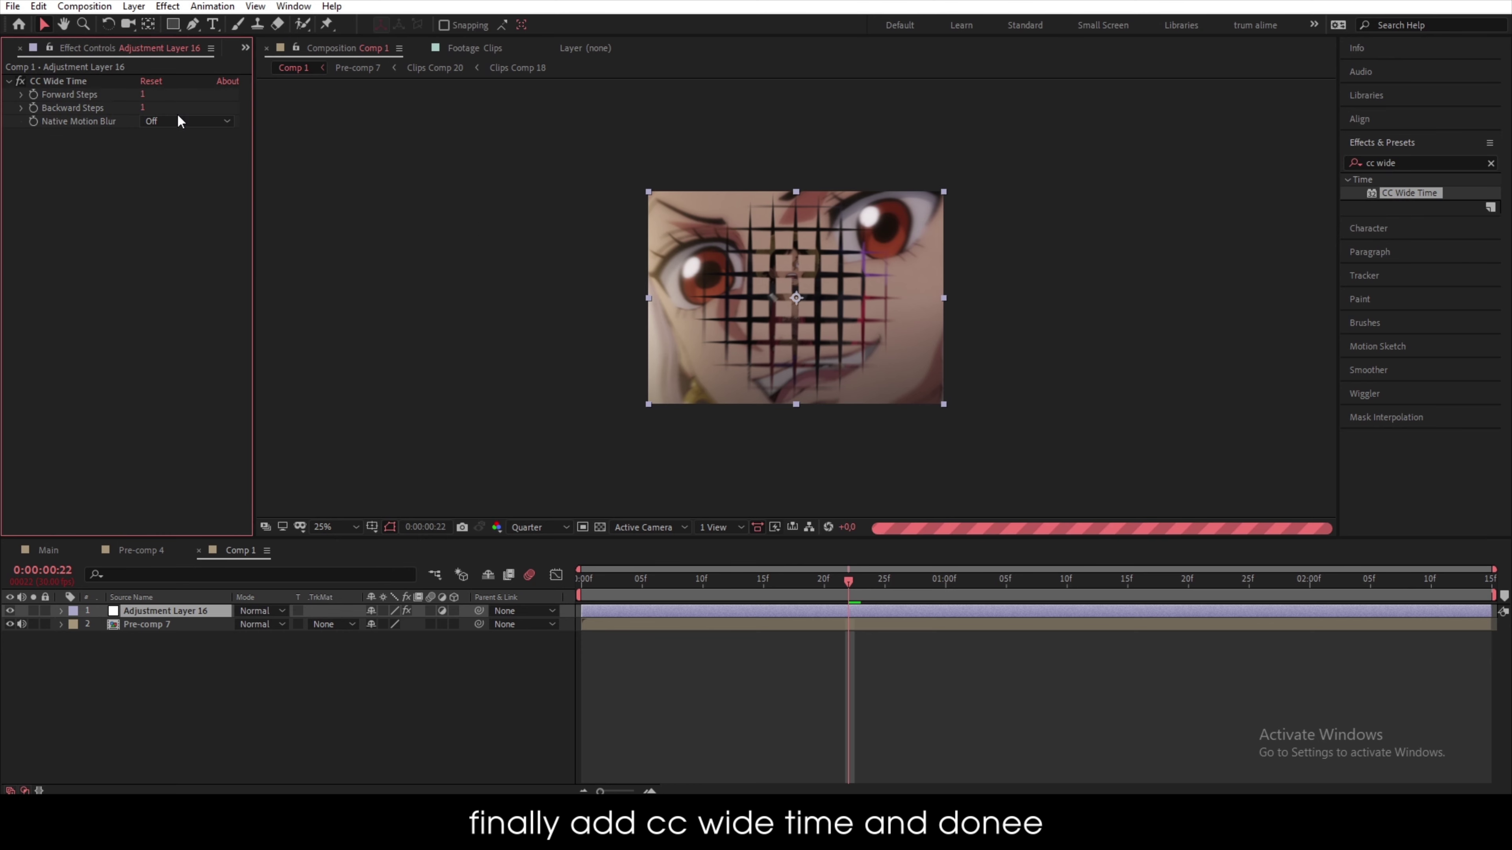
pyautogui.click(182, 121)
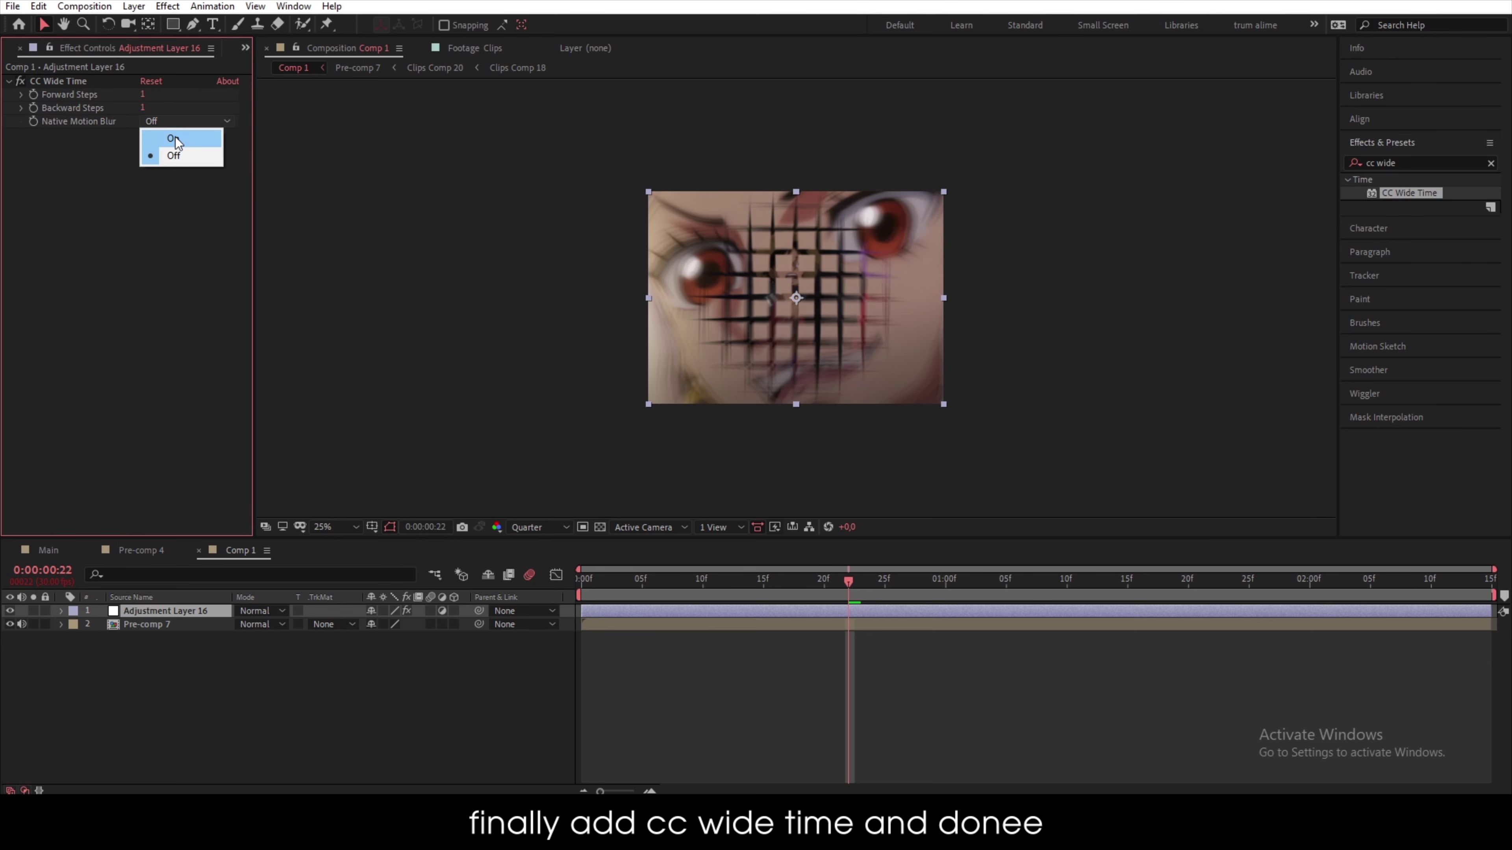
pyautogui.click(174, 139)
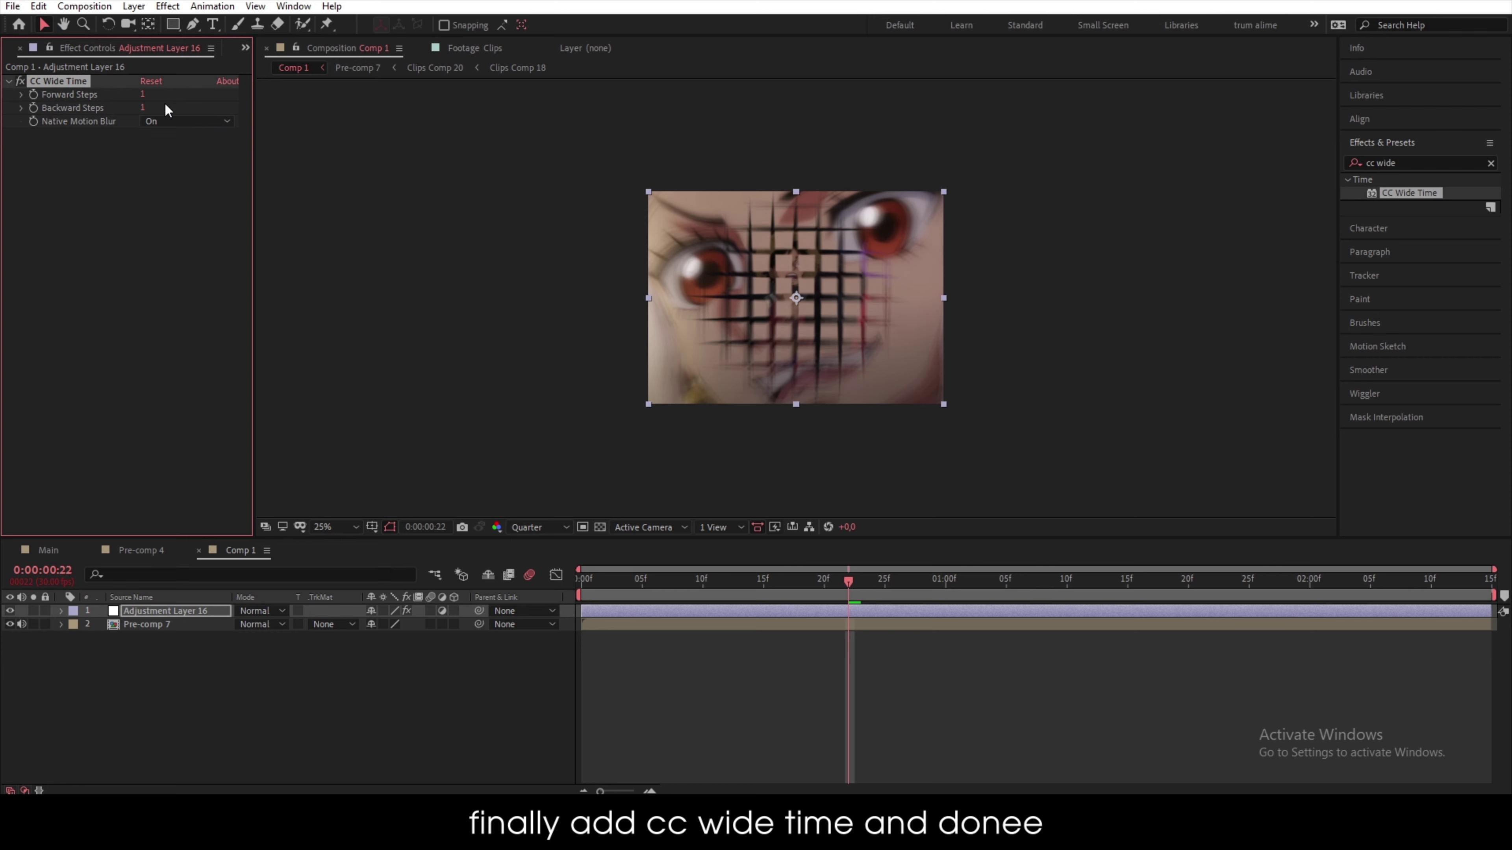
# - Keyframe CC Wide Time's Forward Steps and Backward Steps at 0 and place both keyframes at 0:00:00:20
pyautogui.click(111, 101)
pyautogui.moveTo(141, 96); pyautogui.dragTo(31, 108)
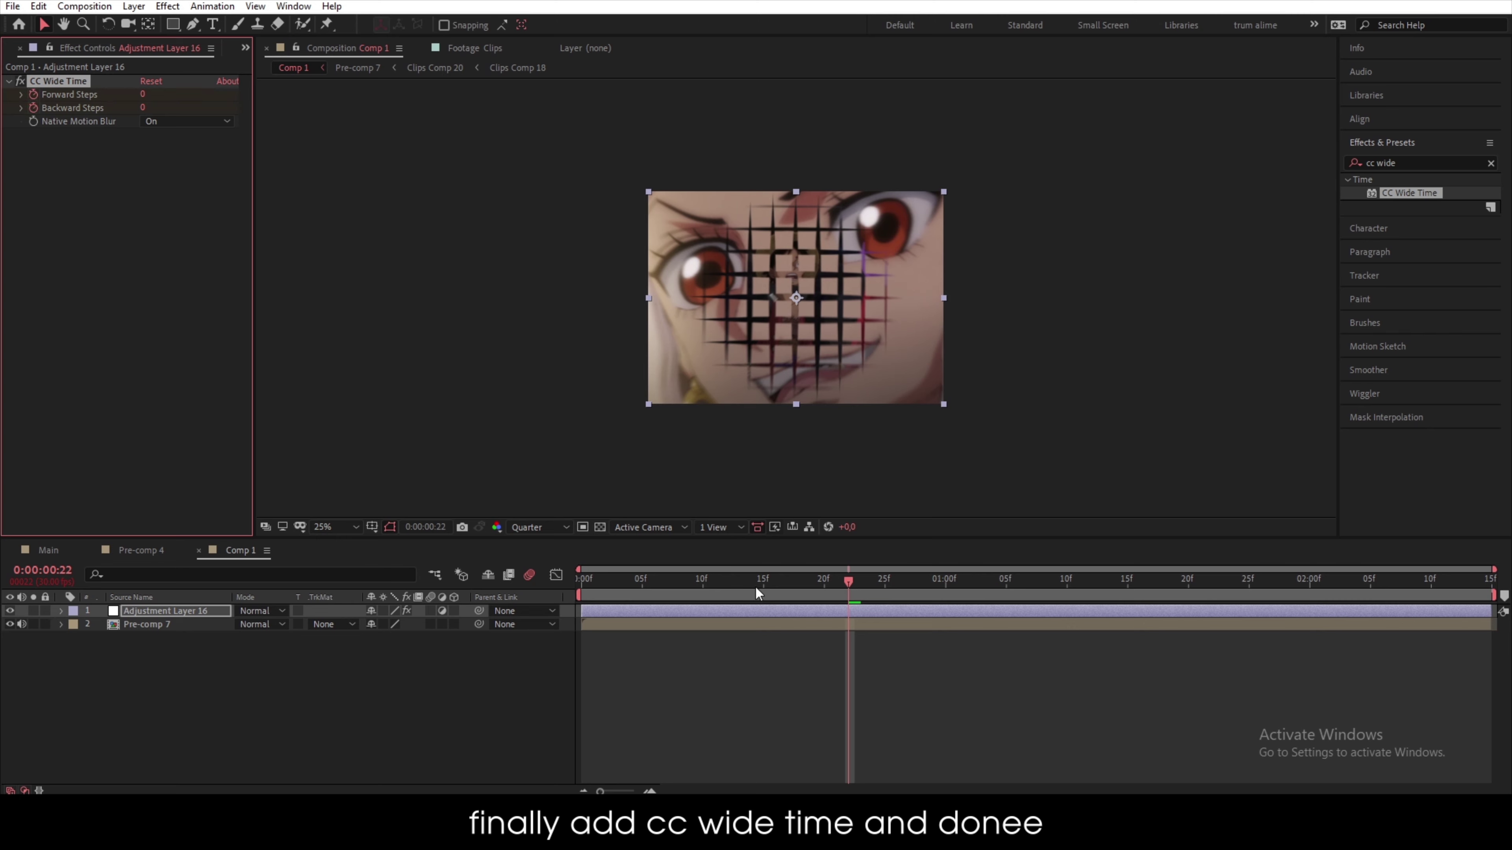
pyautogui.press('u')
pyautogui.click(832, 650)
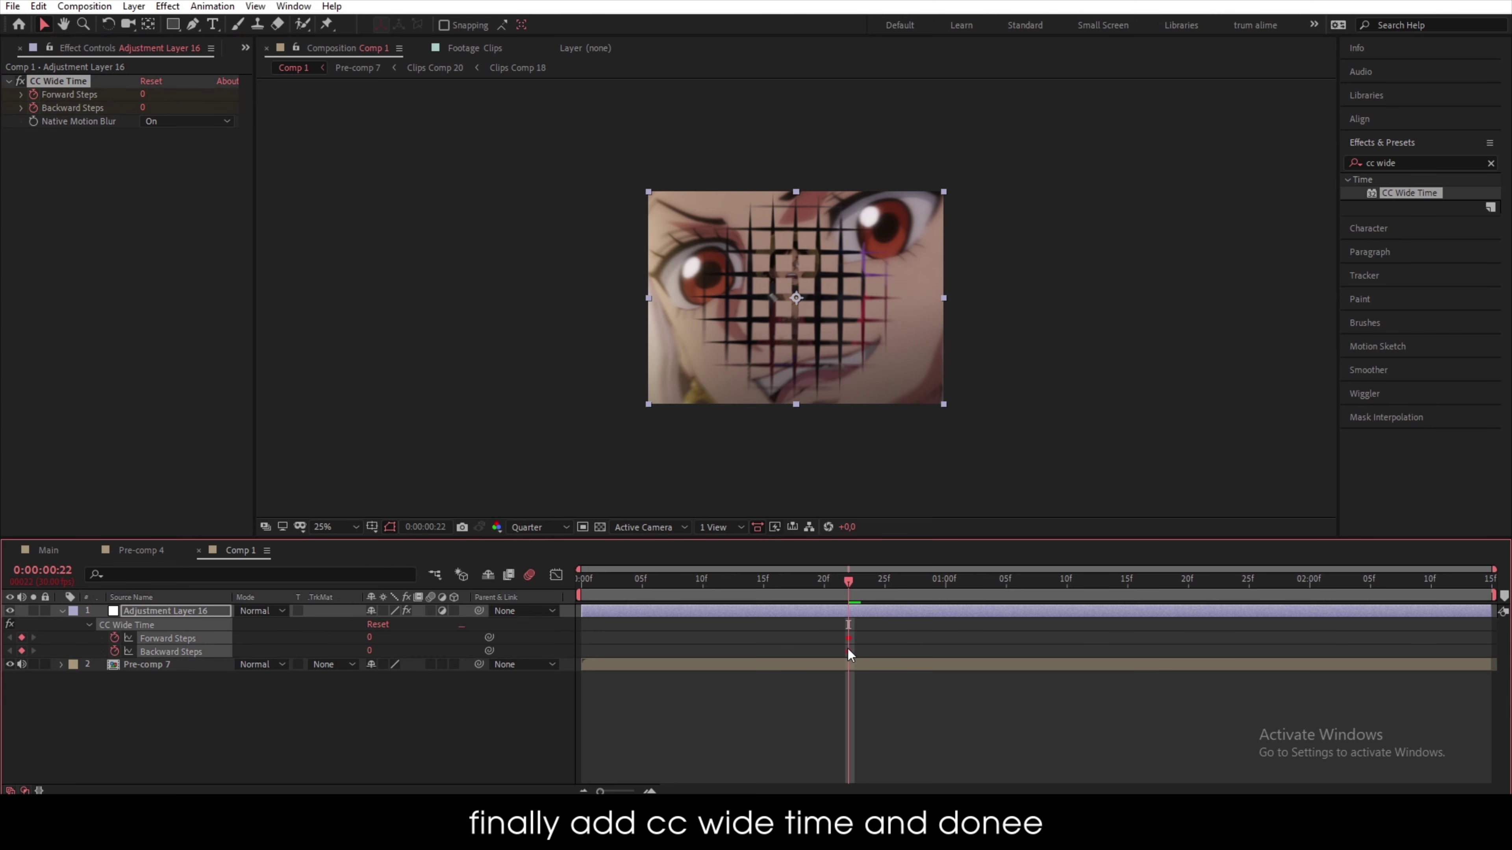
pyautogui.moveTo(848, 649); pyautogui.dragTo(819, 654)
# - Keyframe CC Wide Time's Forward Steps and Backward Steps at 3 at 0:00:01:15
pyautogui.click(1056, 591)
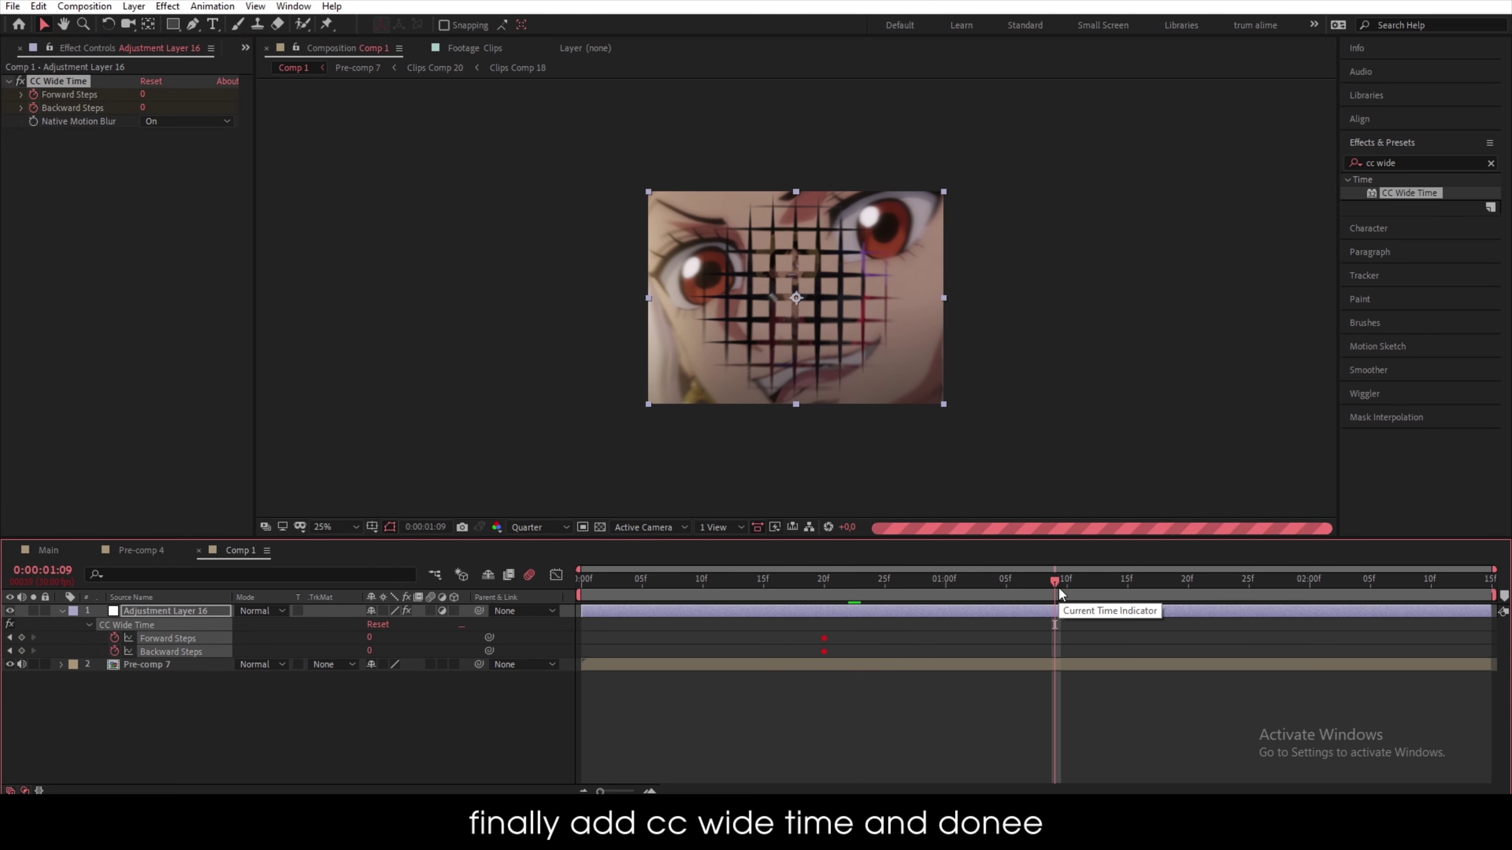
pyautogui.moveTo(1058, 588); pyautogui.dragTo(1135, 583)
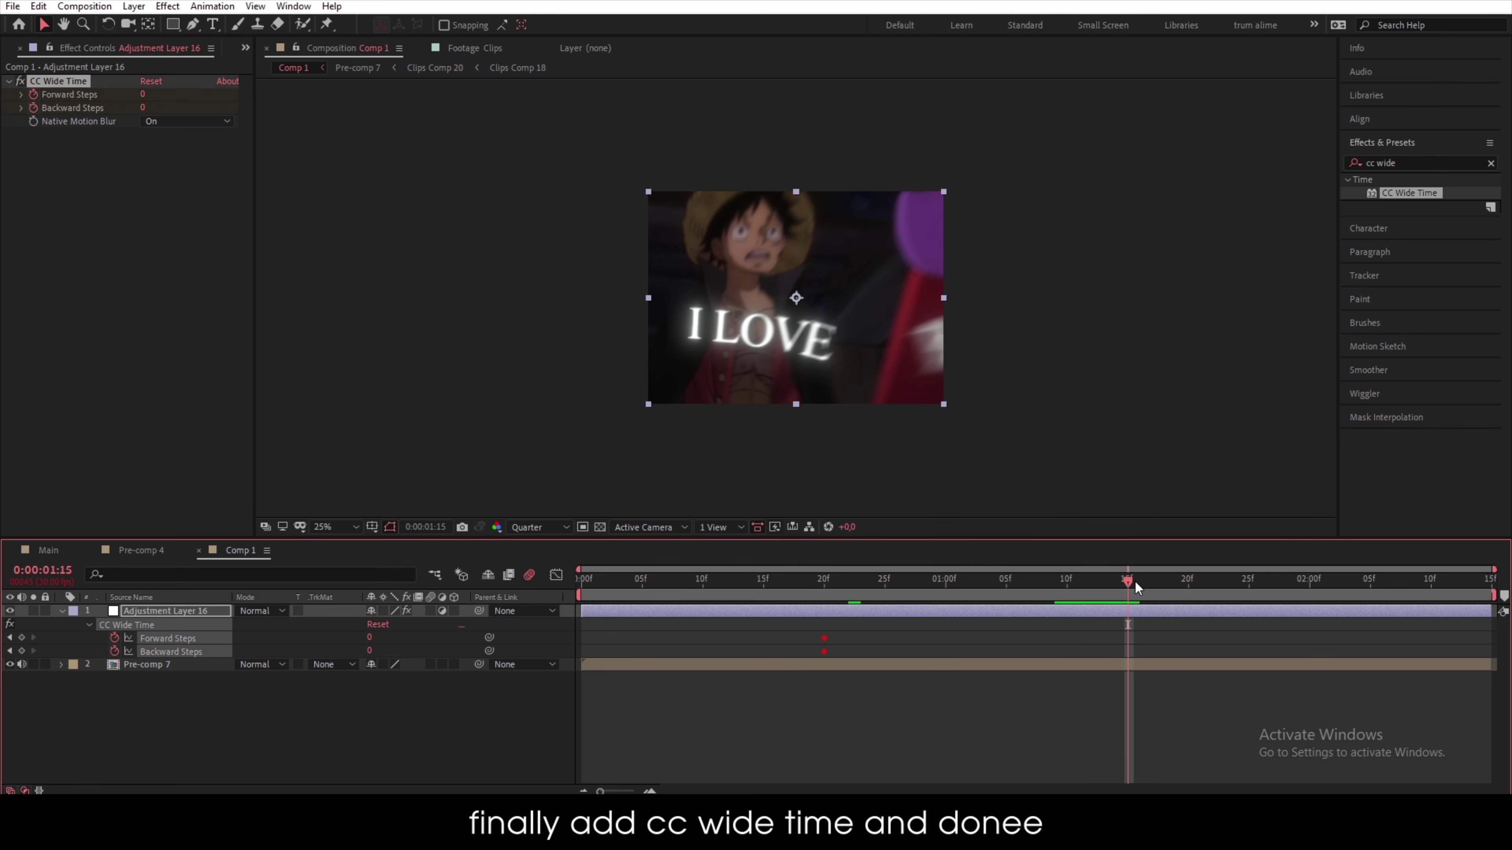
pyautogui.click(369, 638)
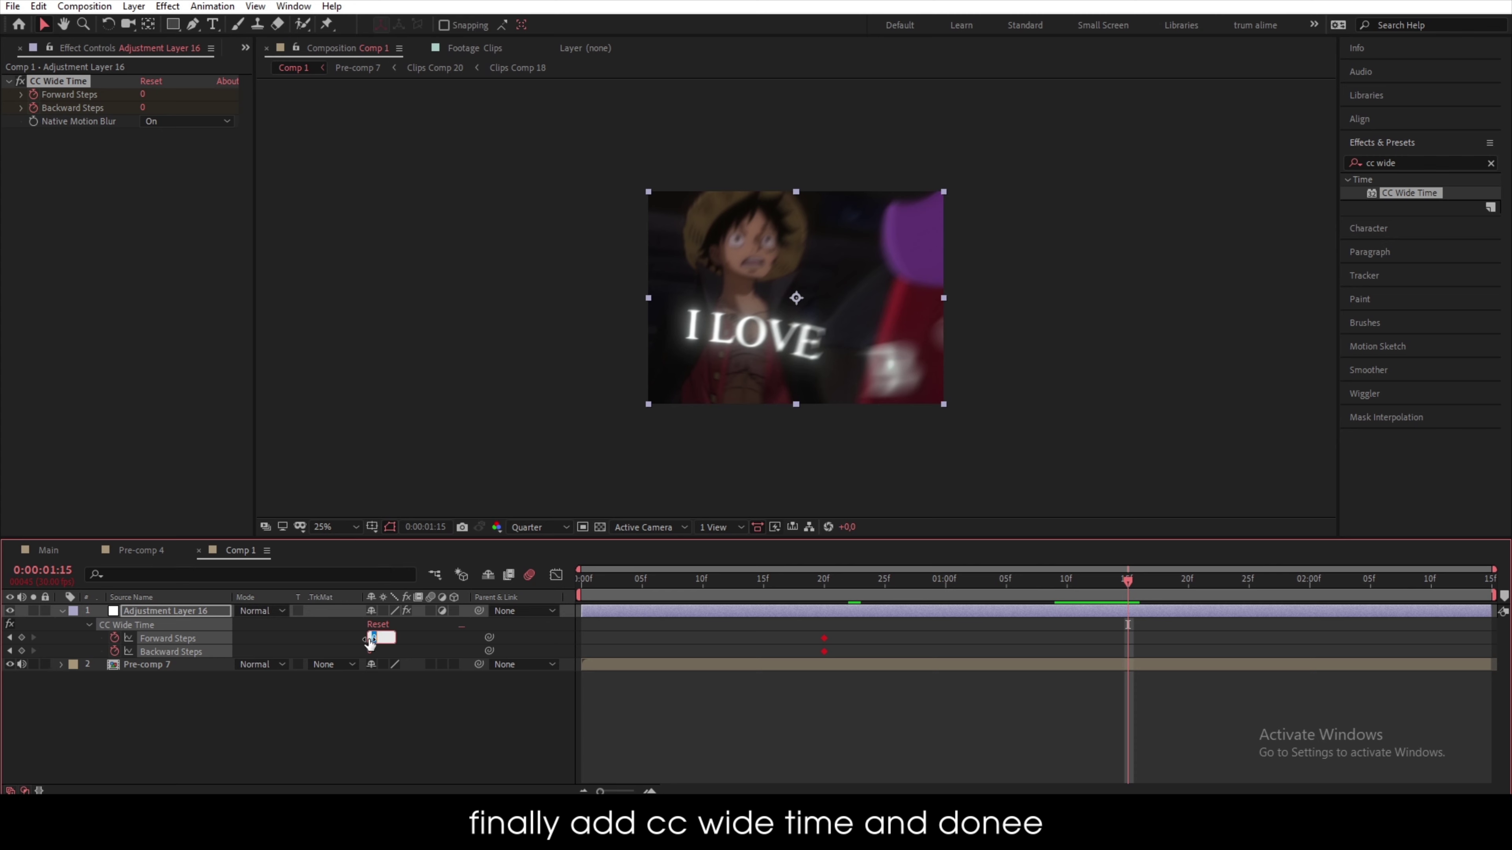
pyautogui.write('3')
pyautogui.press('Tab')
pyautogui.write('3')
pyautogui.press('Return')
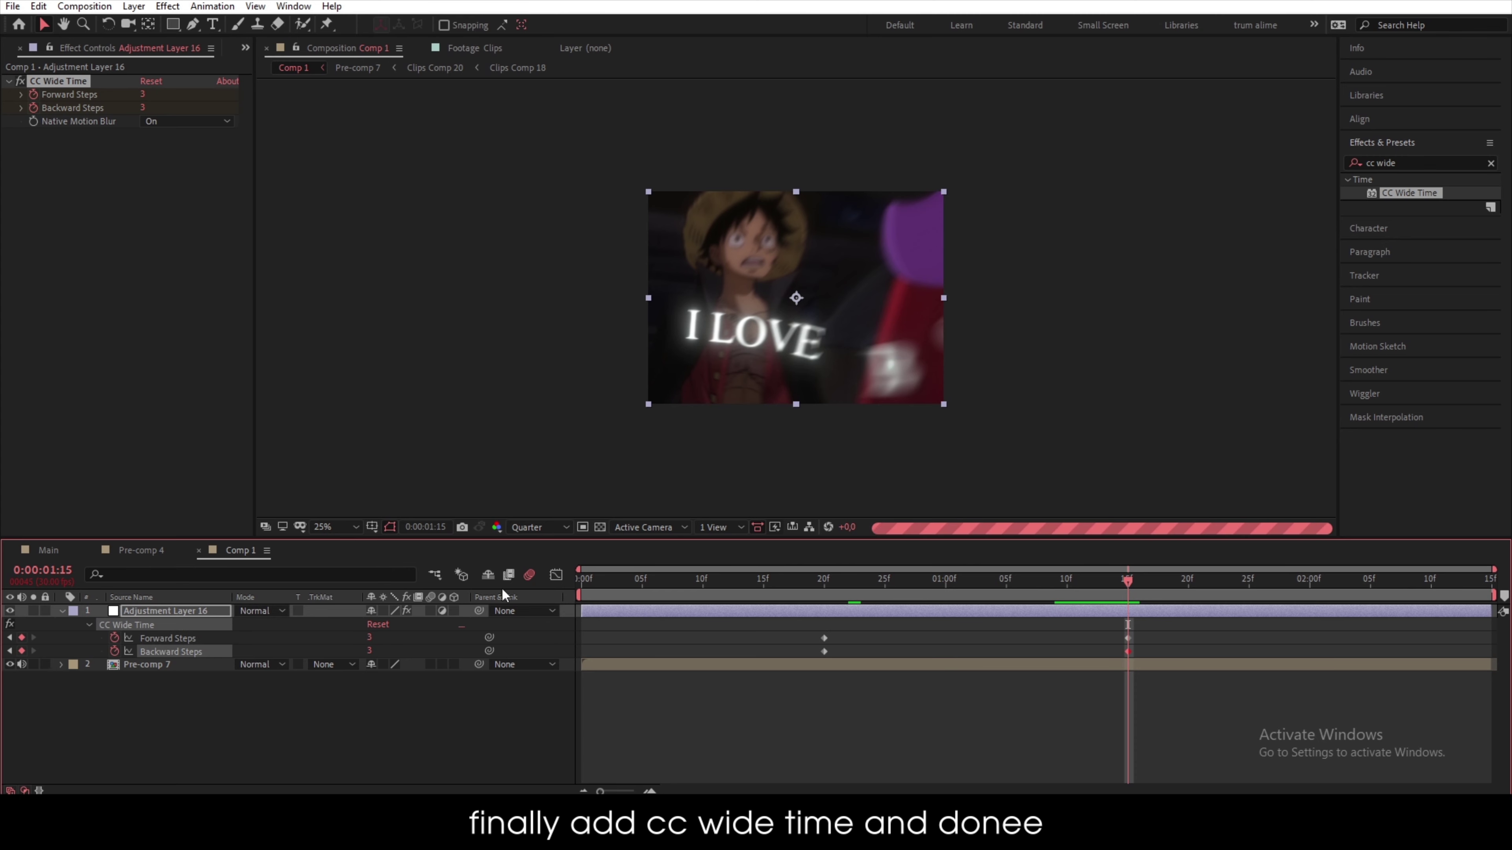
# - Keyframe CC Wide Time's Forward Steps and Backward Steps at 0 at 0:00:02:11
pyautogui.click(1442, 582)
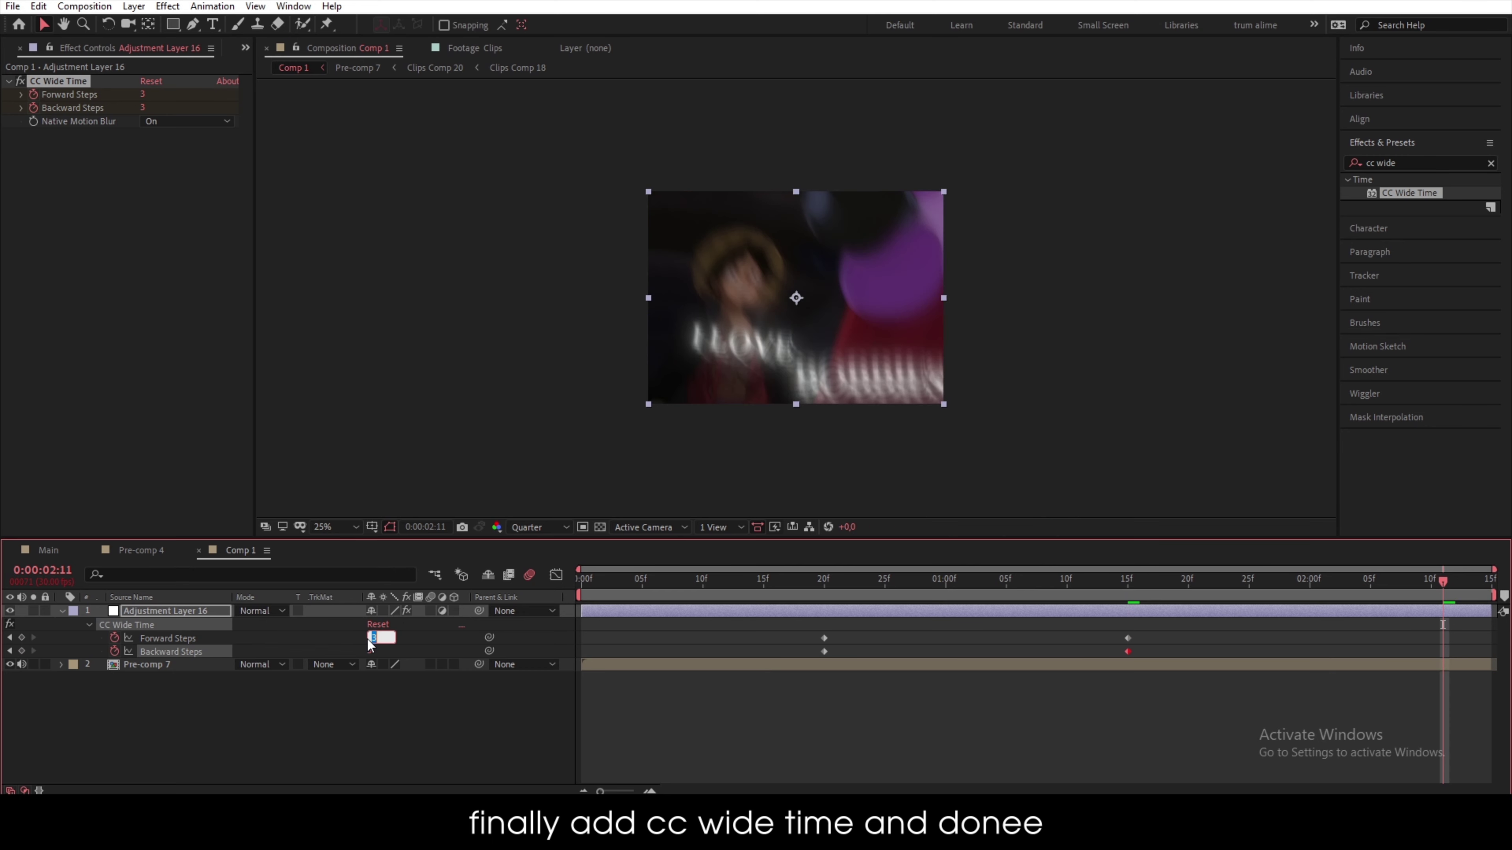
pyautogui.write('0')
pyautogui.press('Tab')
pyautogui.write('0')
pyautogui.press('Return')
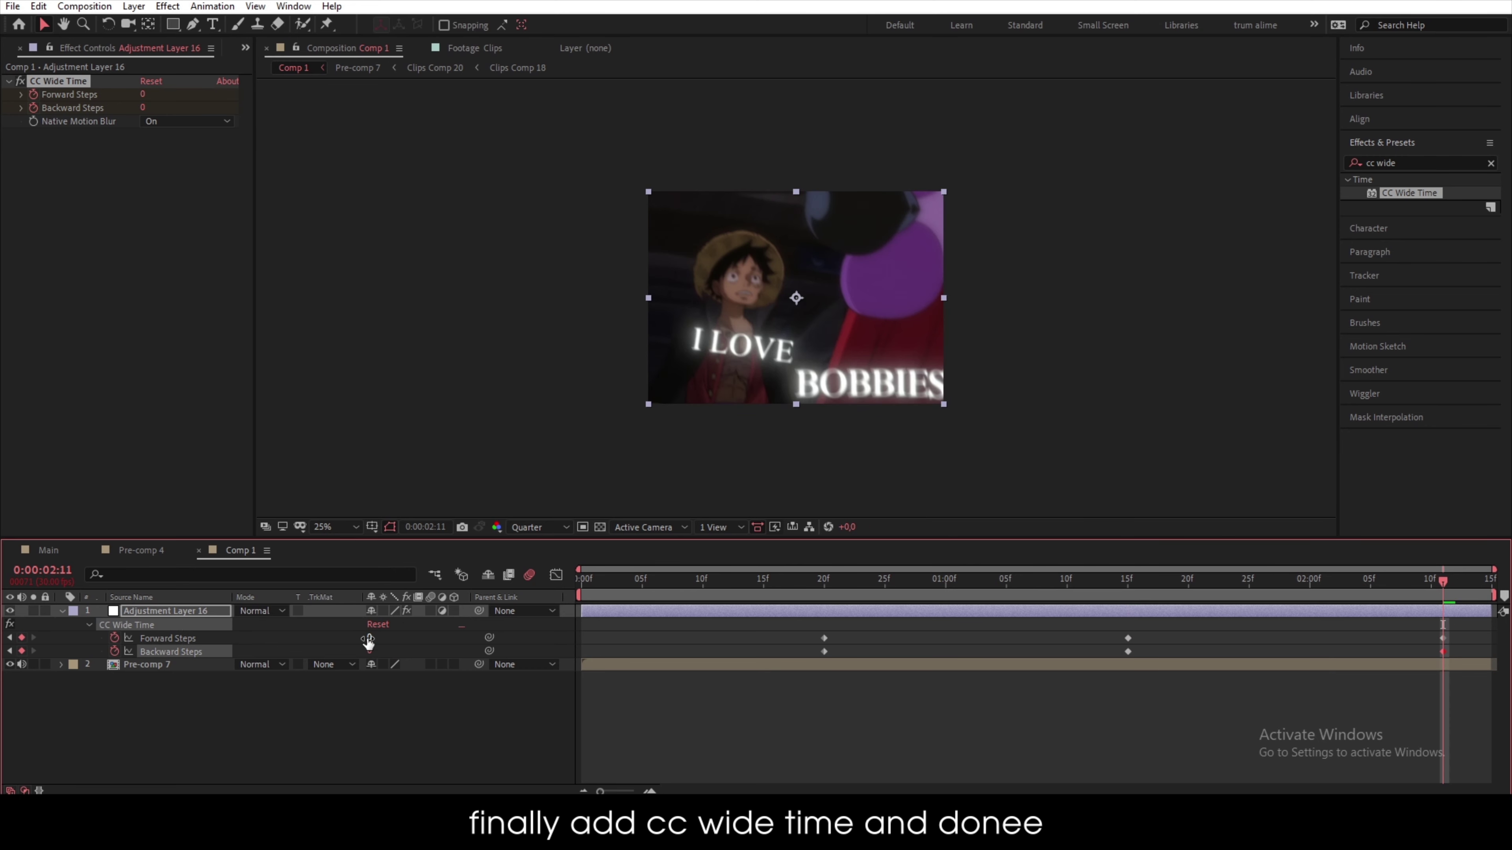
# - Play back the composition to review the grid wipe, camera shake and CC Wide Time motion blur
pyautogui.click(776, 581)
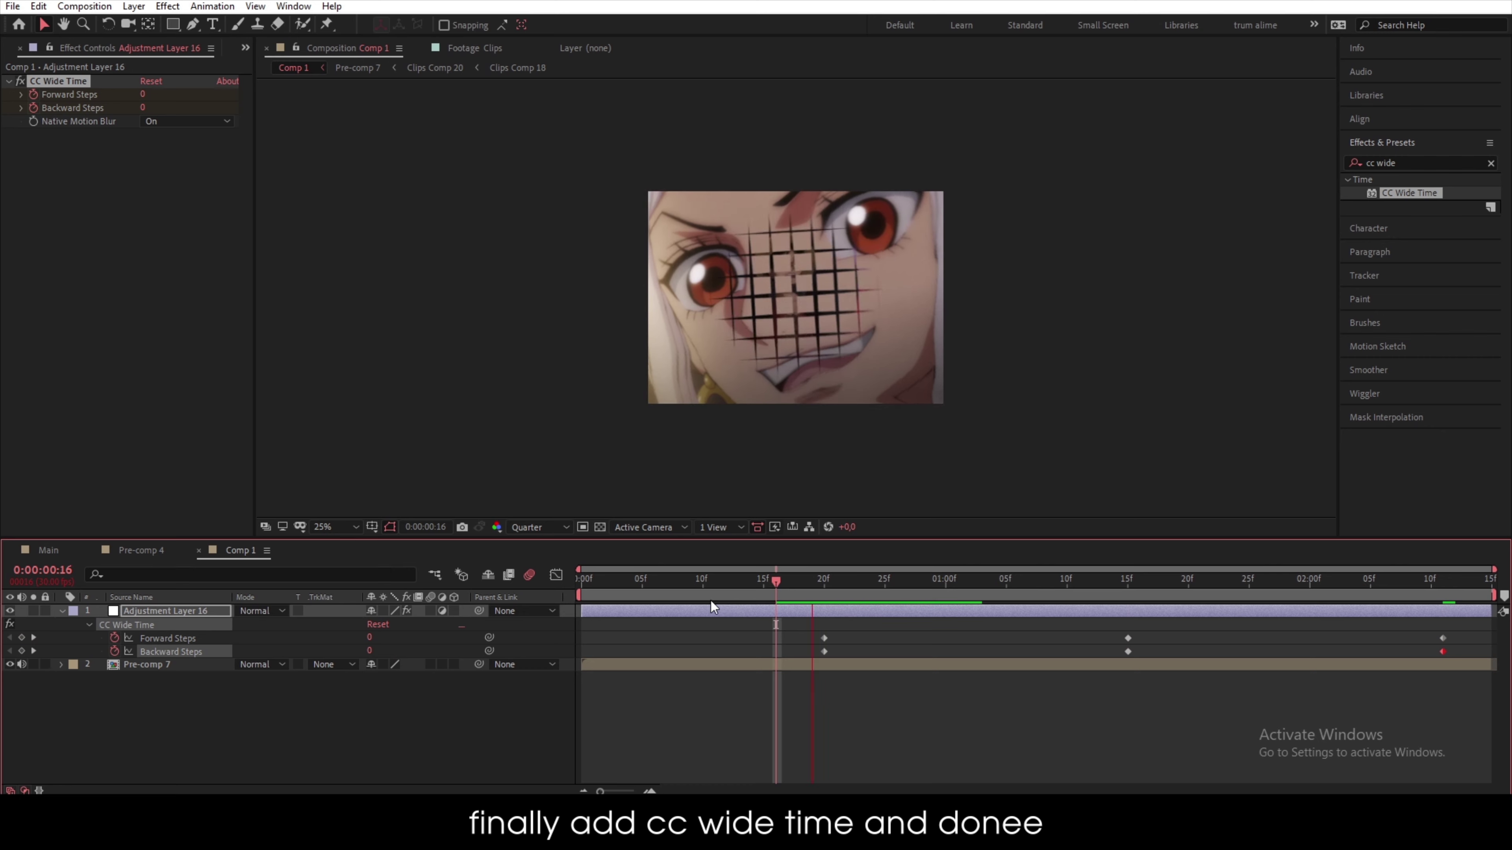
pyautogui.press('space')
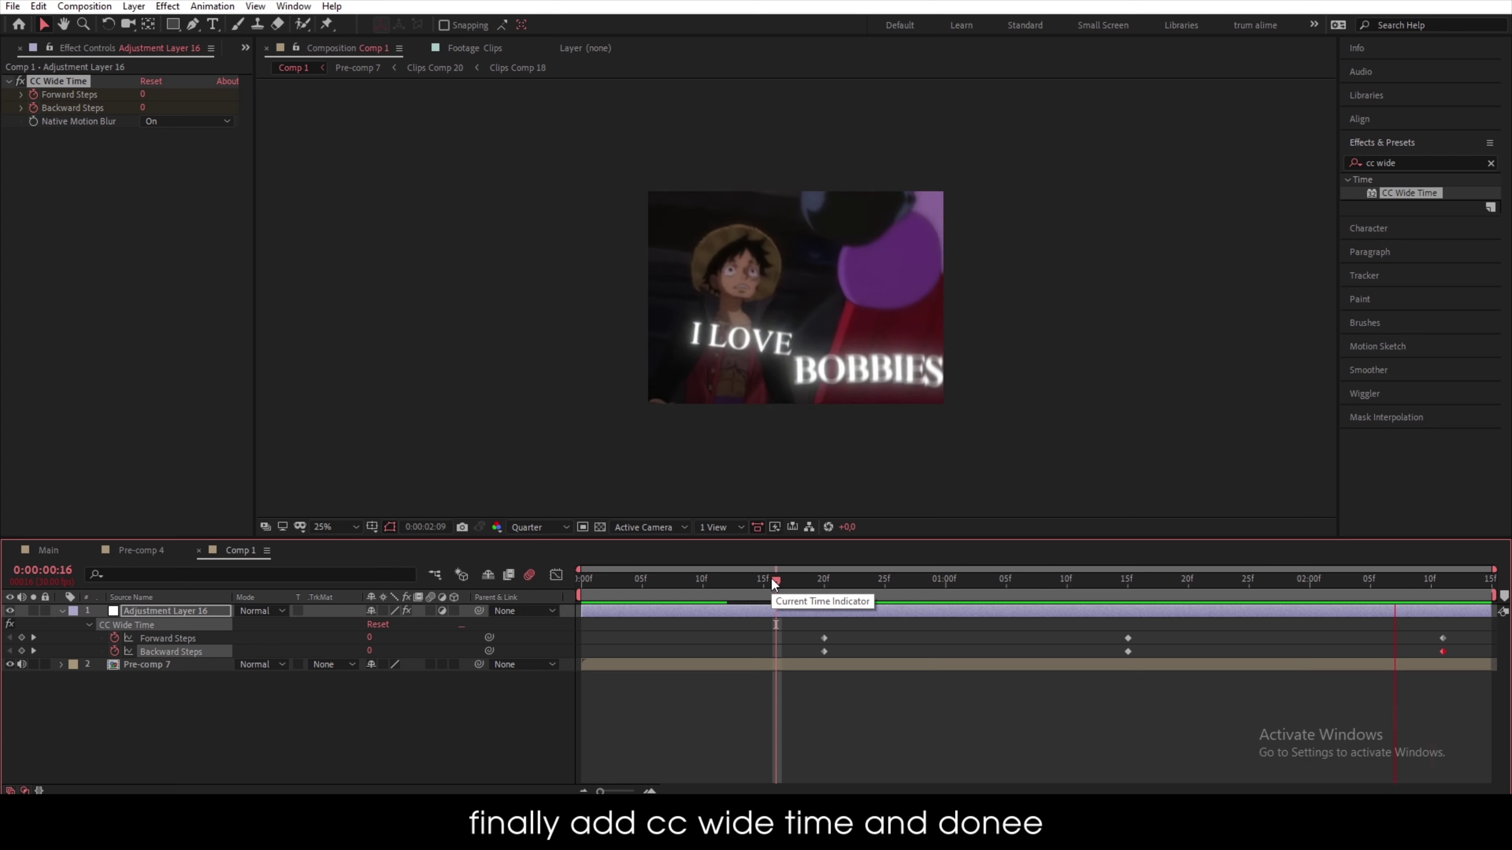
pyautogui.click(752, 564)
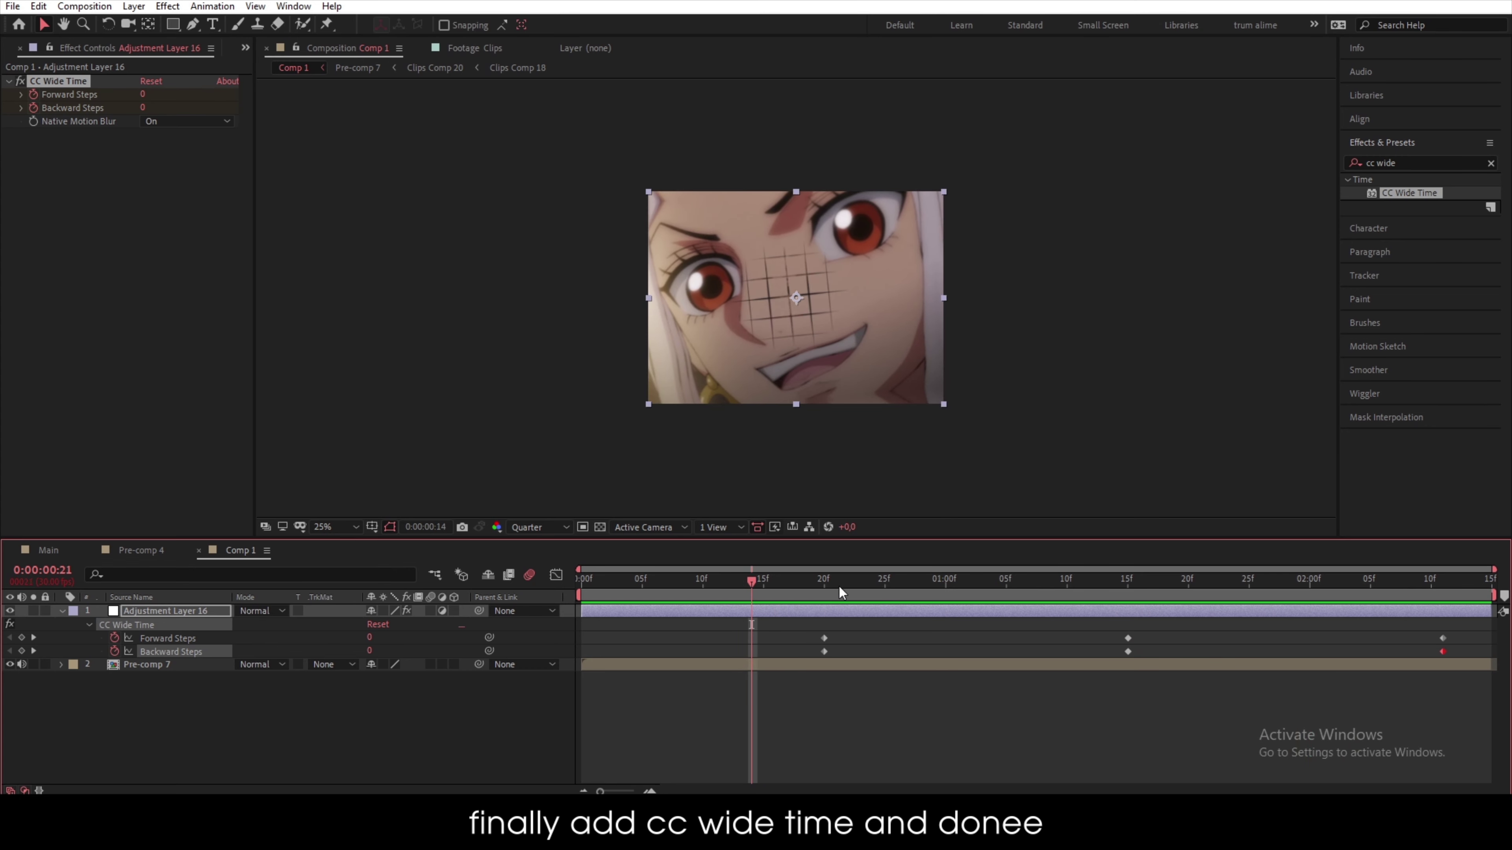
pyautogui.press('space')
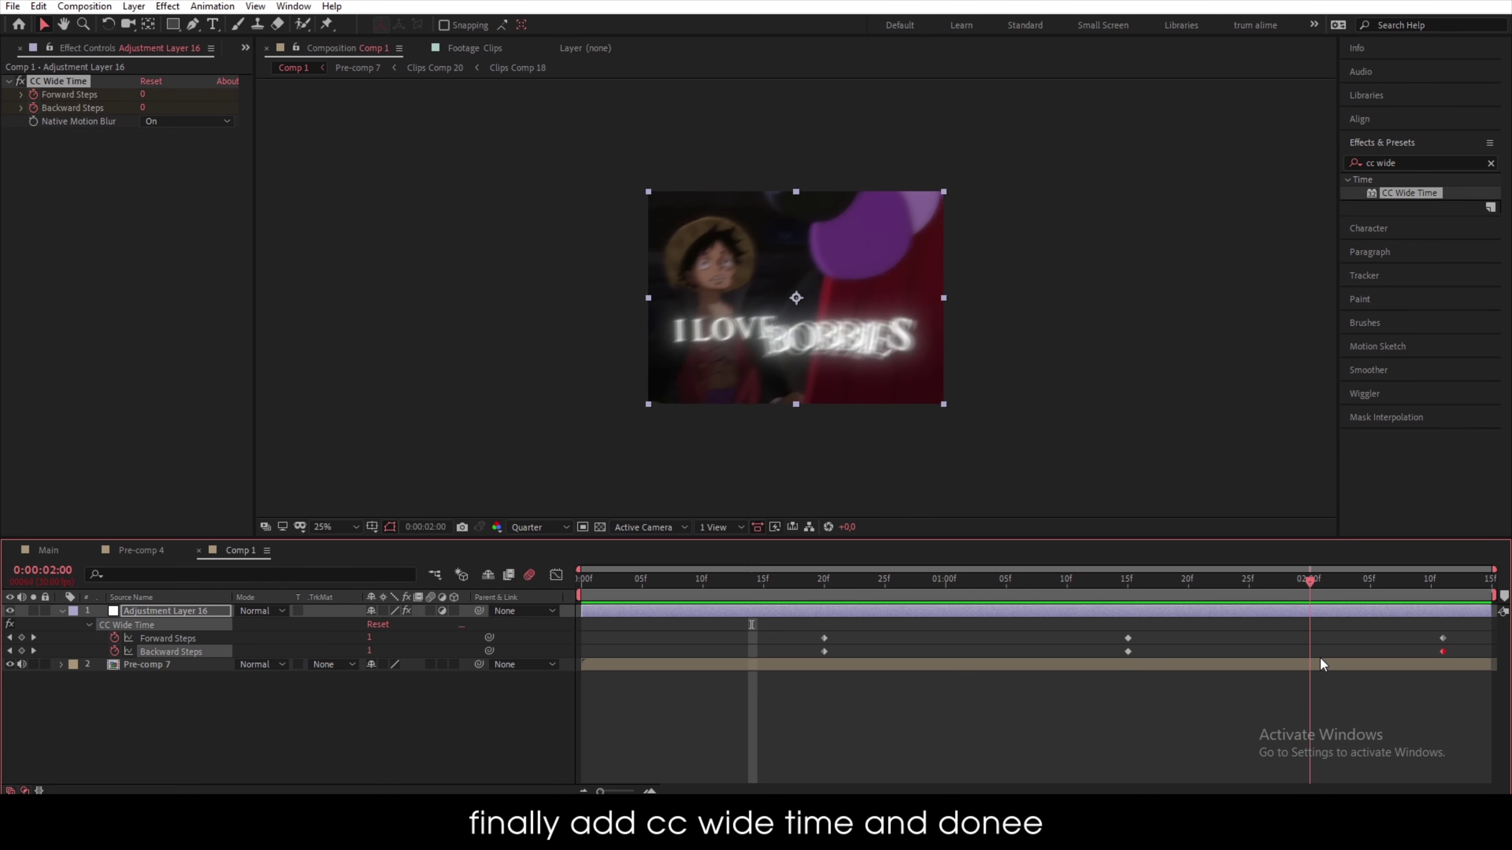
pyautogui.moveTo(1366, 665); pyautogui.dragTo(1309, 657)
pyautogui.press('space')
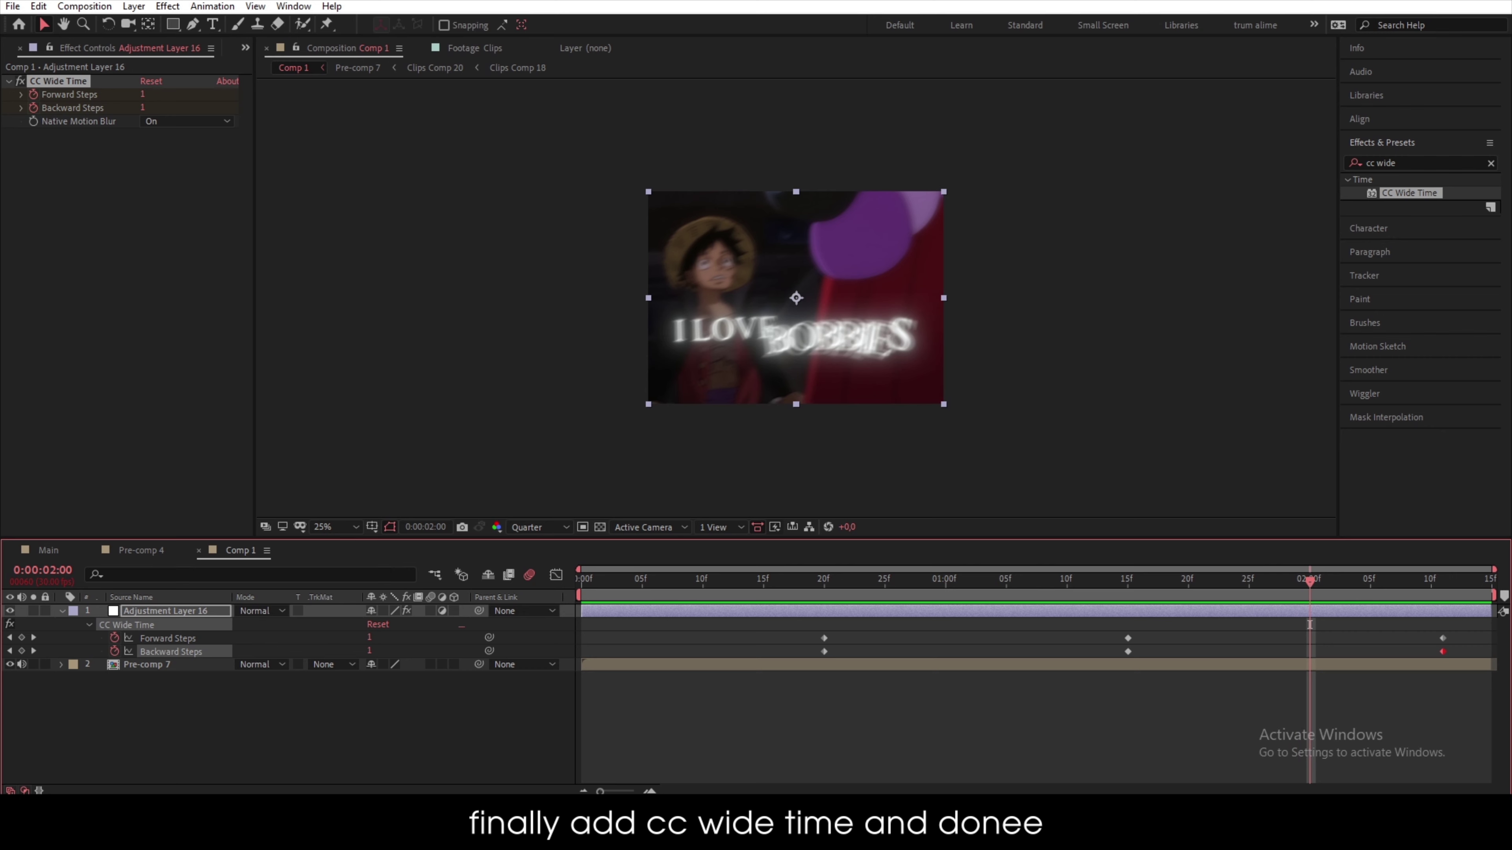